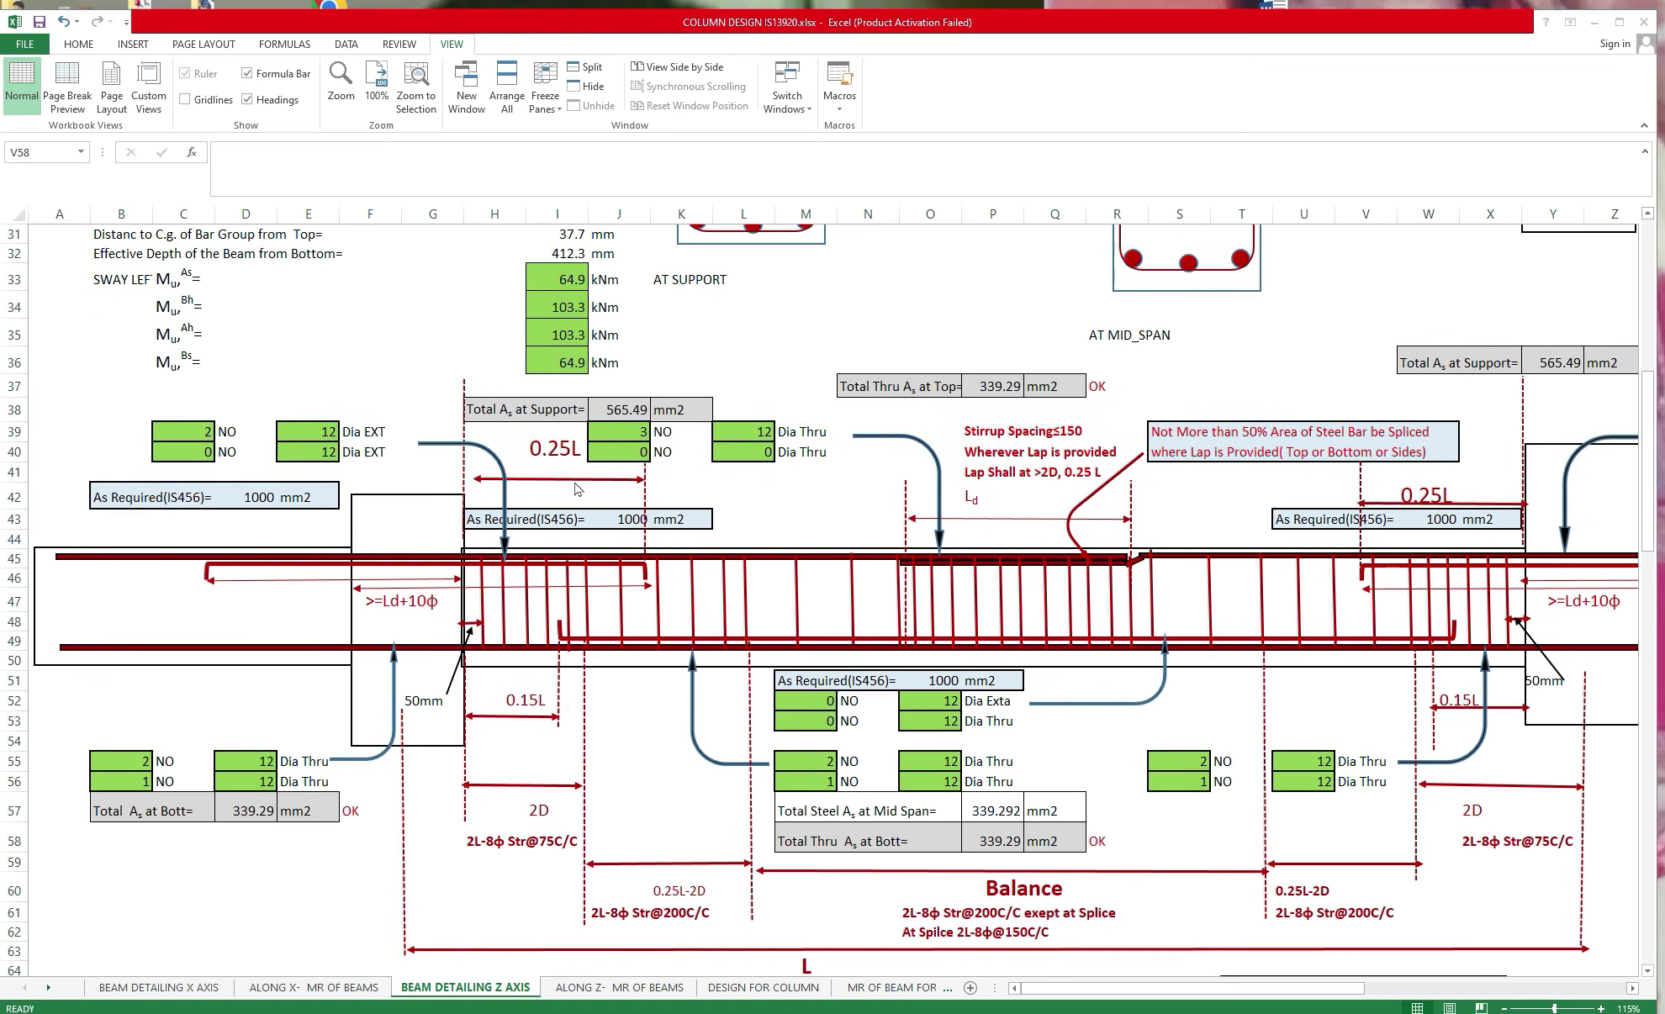
Switch to the STAAD.Pro foundation model and inspect the section properties of pedestal member 23 on the near-side edge.
scroll(676, 485, "up", 1)
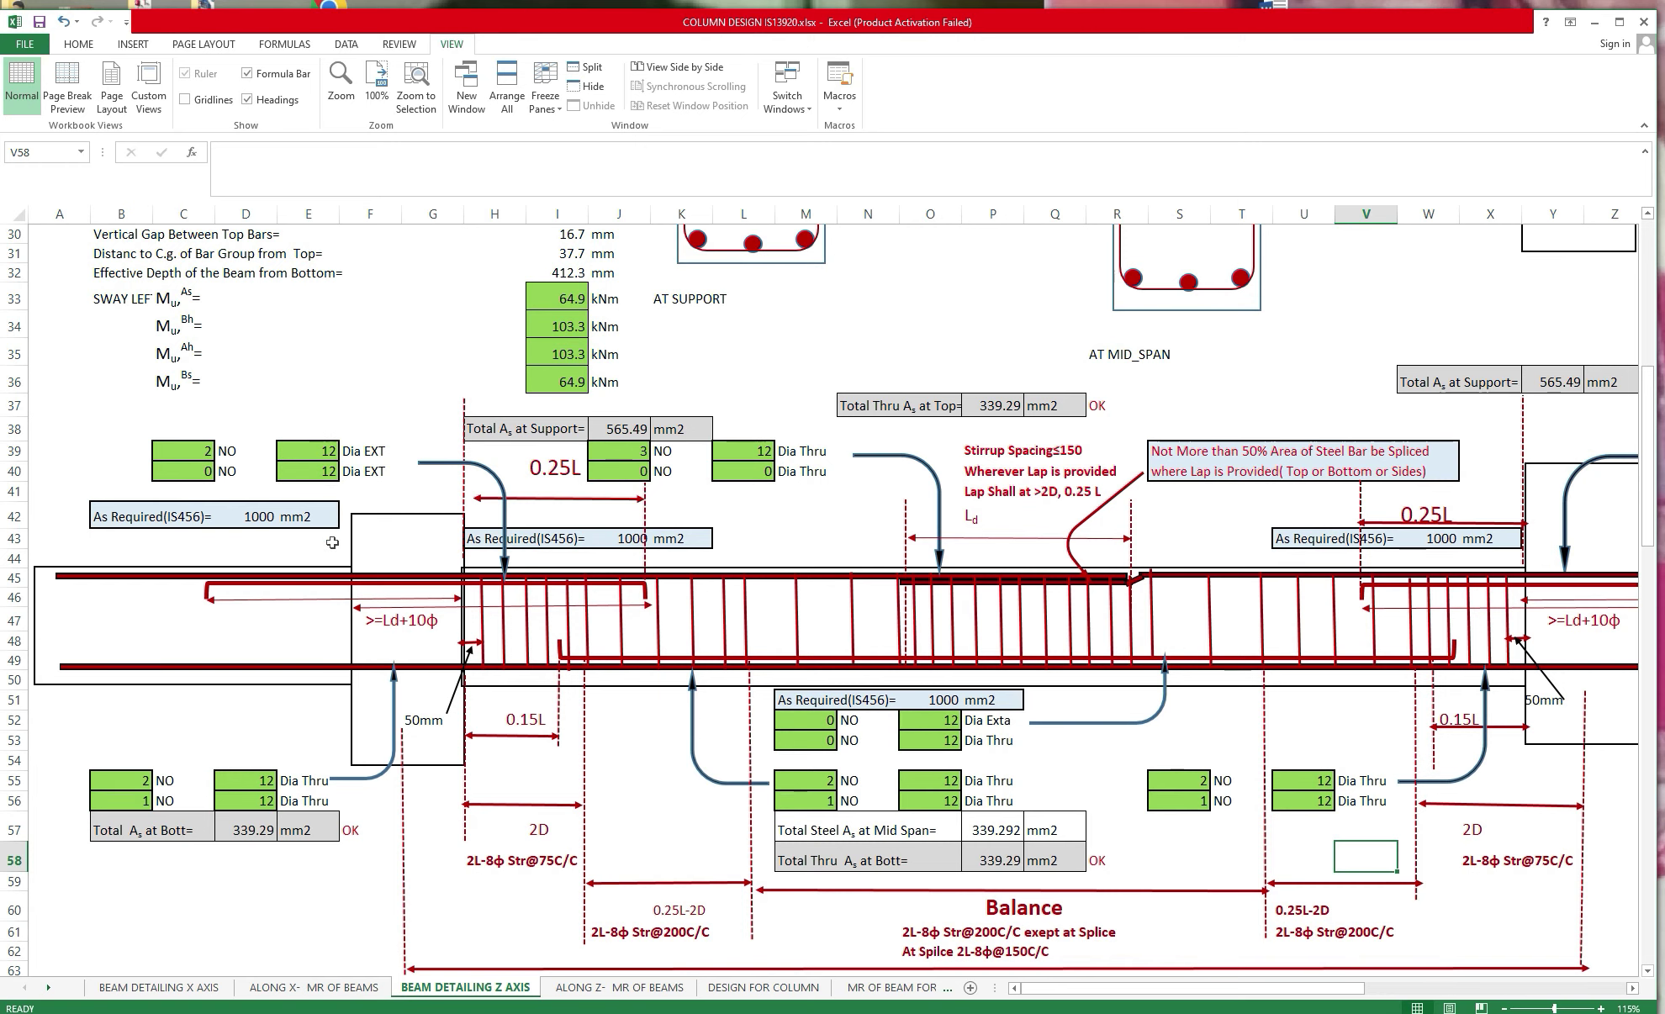
scroll(277, 538, "down", 1)
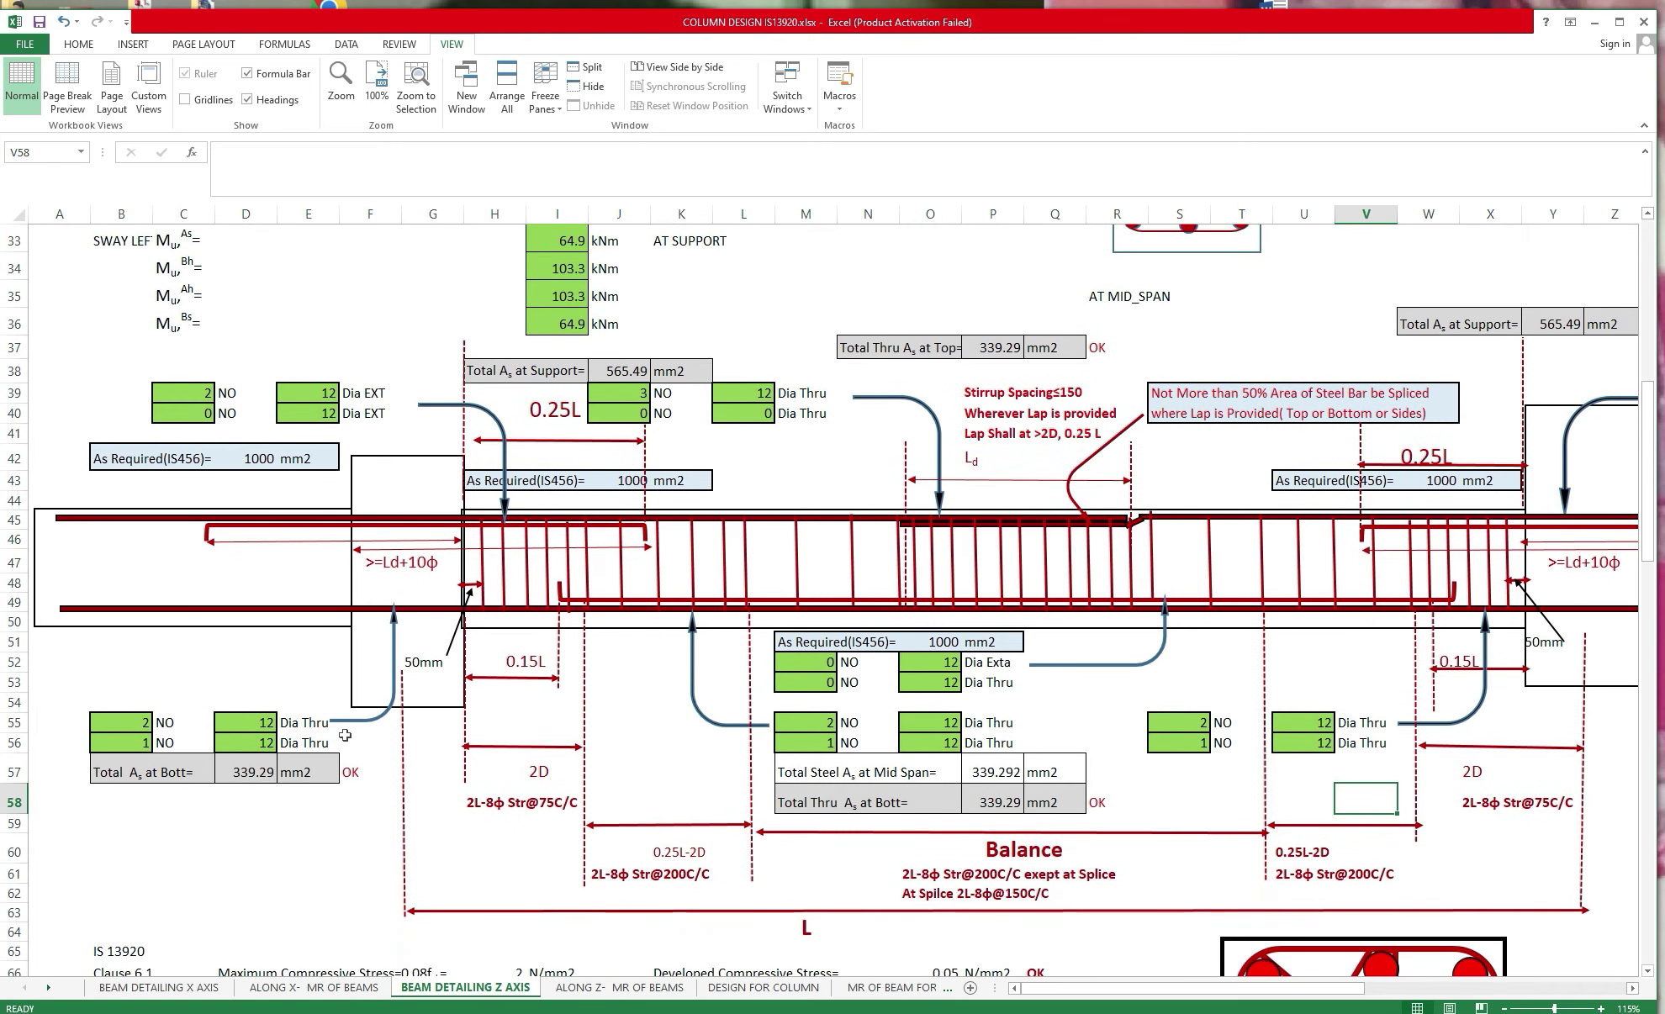
left_click(1594, 22)
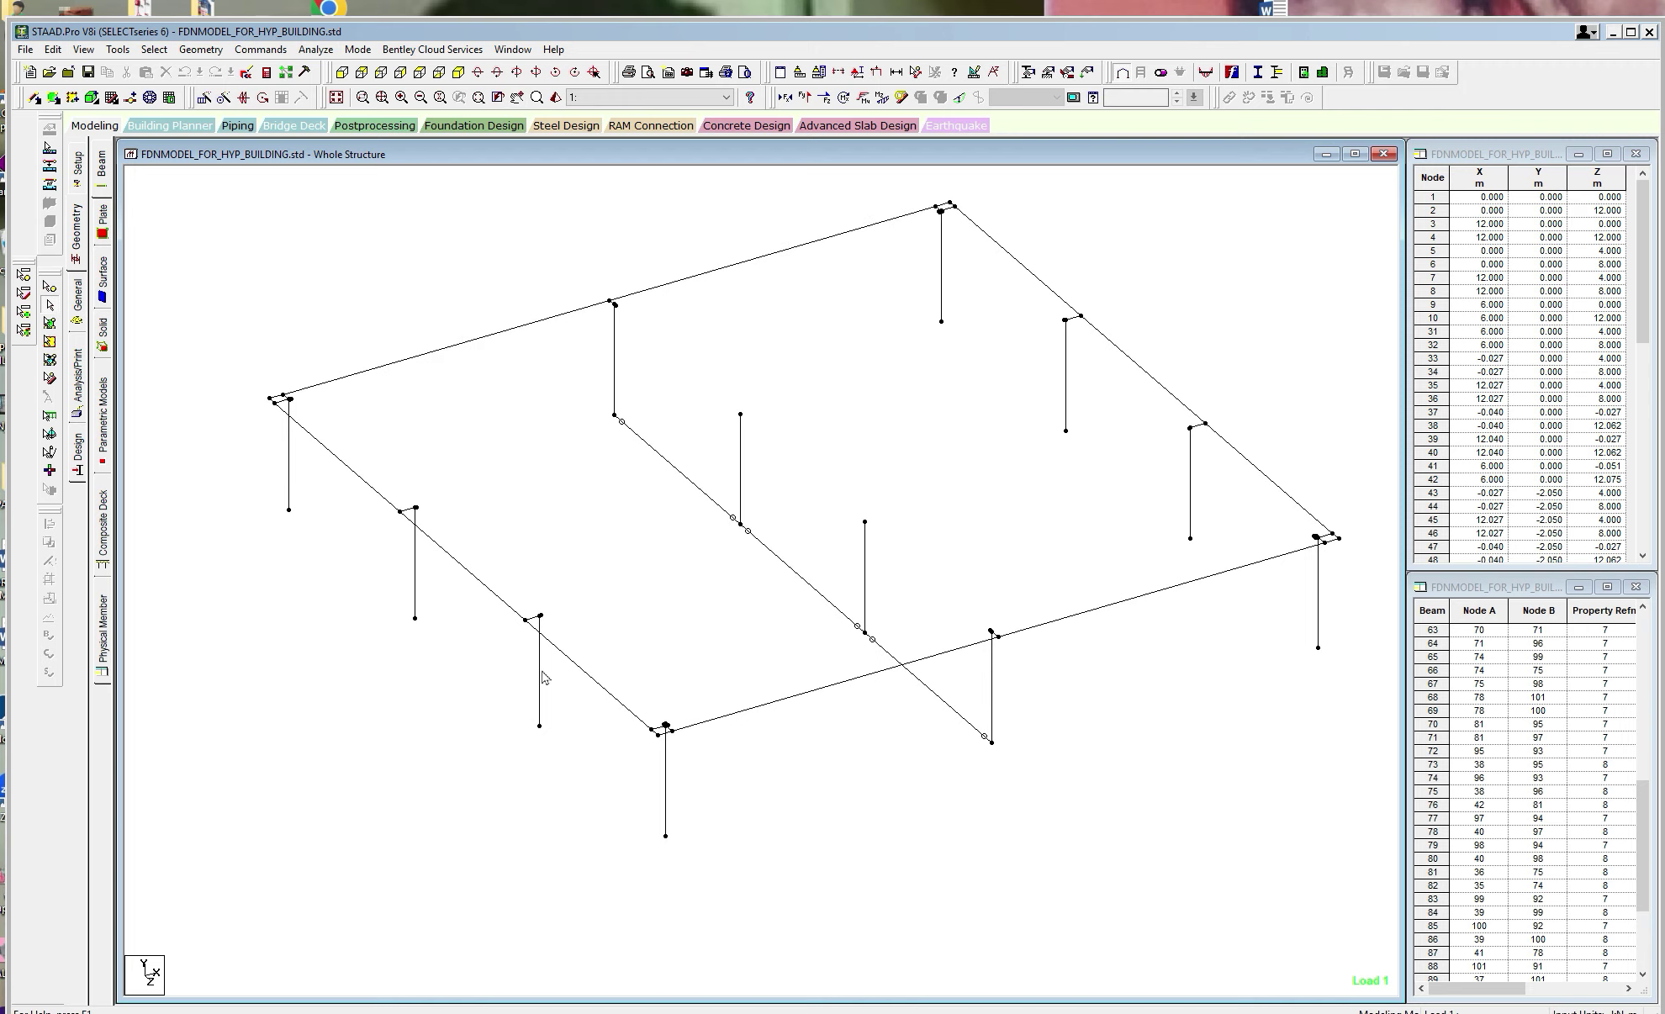
left_click(540, 677)
left_click(415, 598, "ctrl")
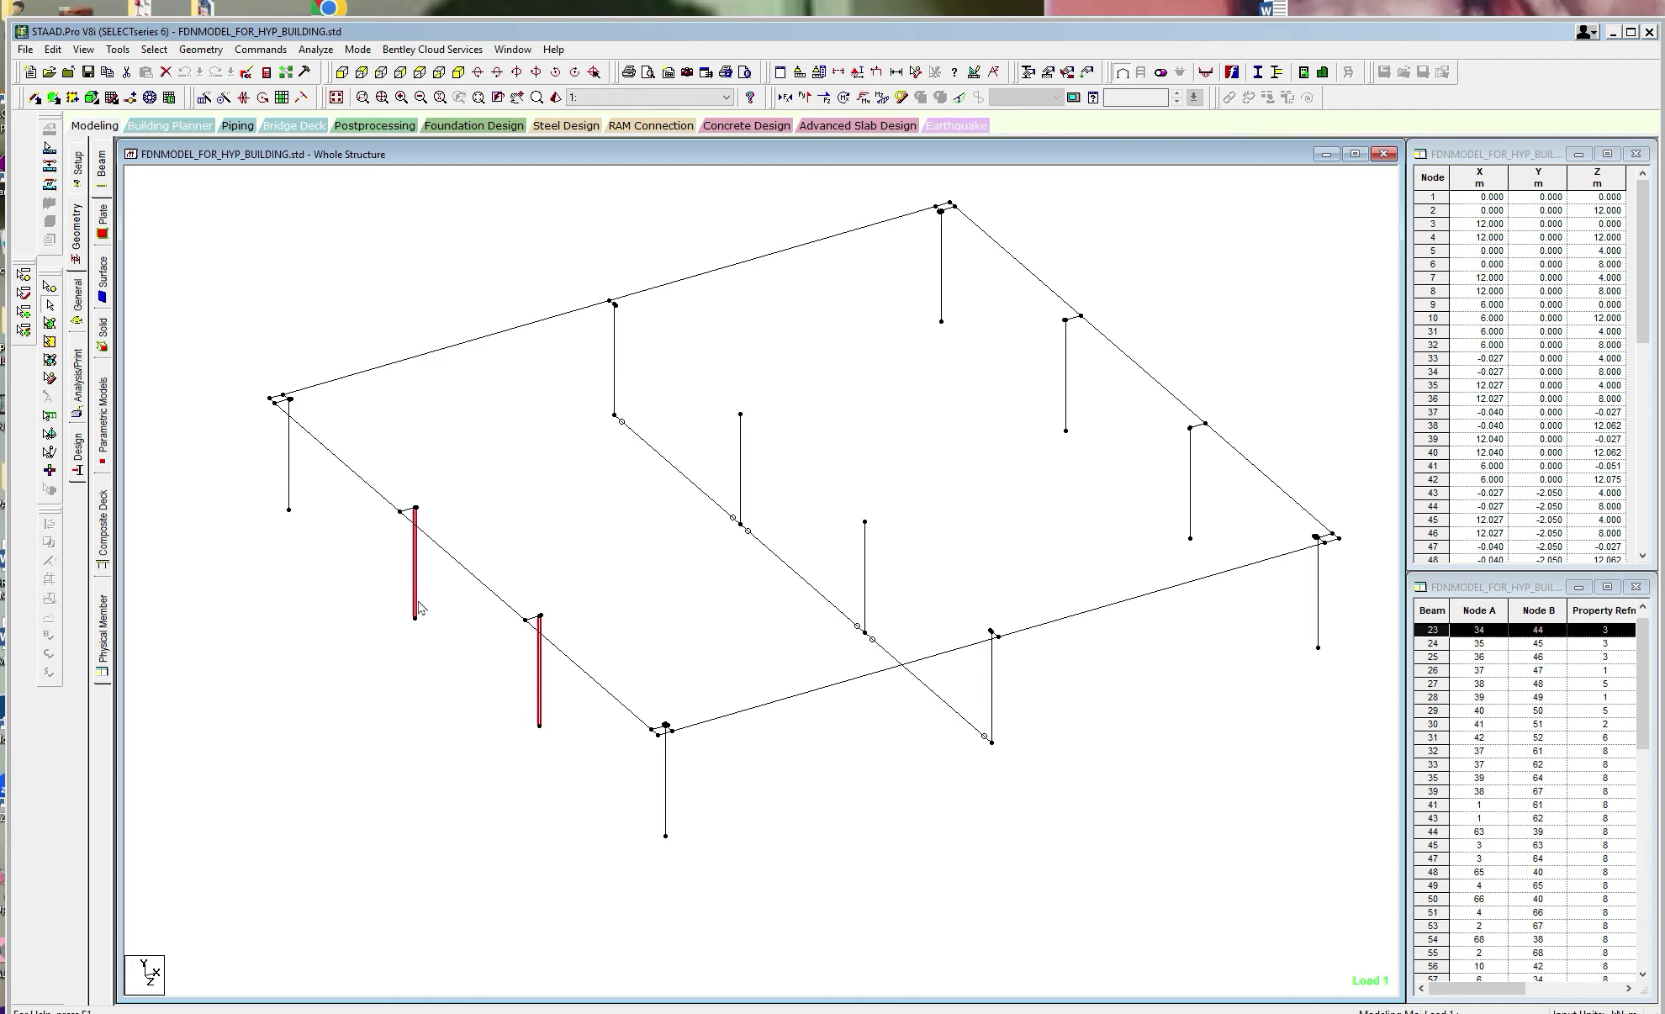
double_click(541, 681)
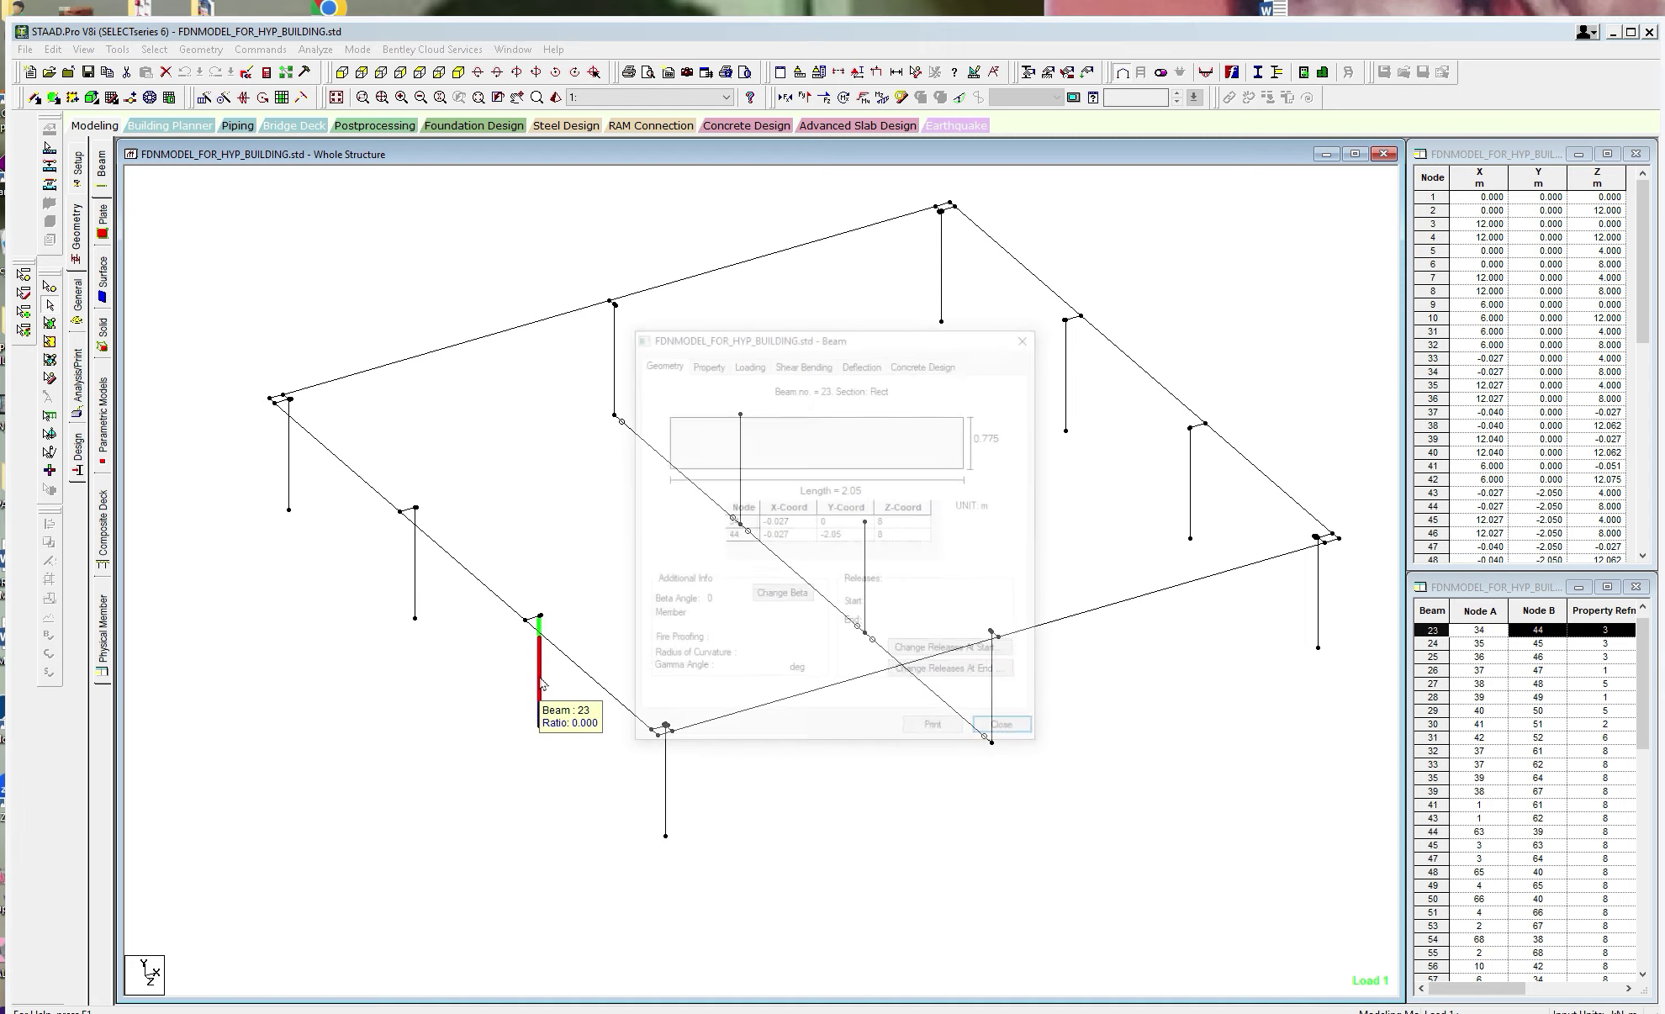
left_click(1031, 340)
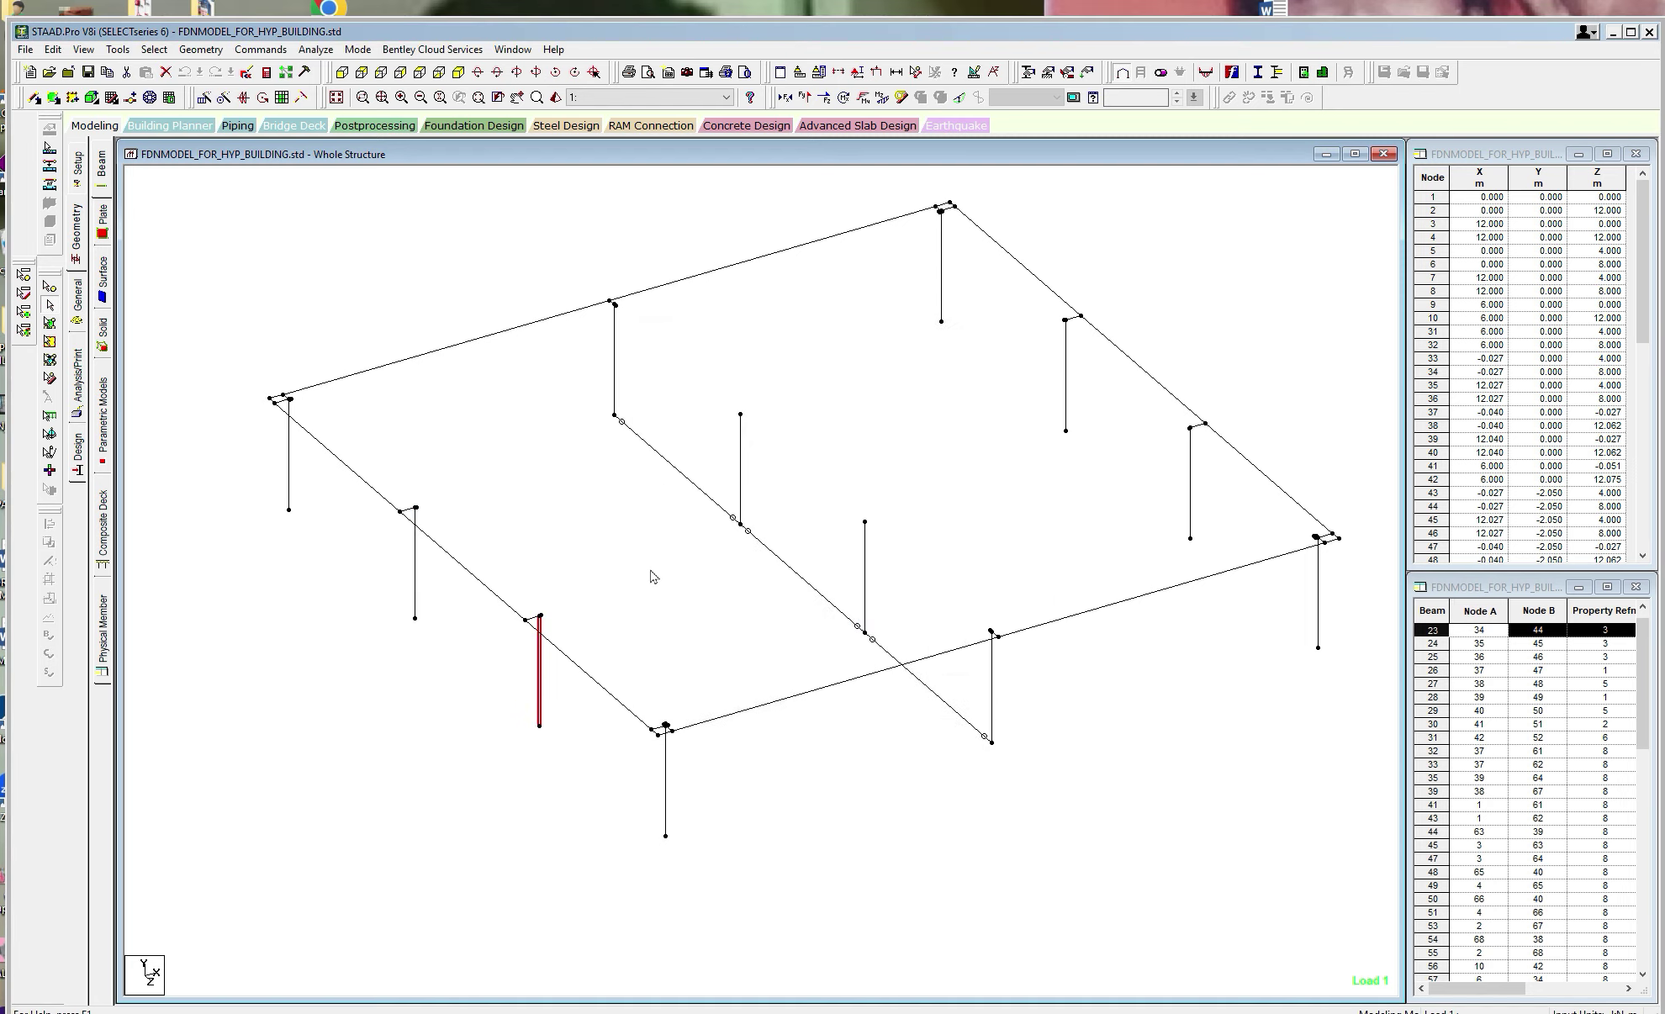
scroll(649, 580, "up", 1)
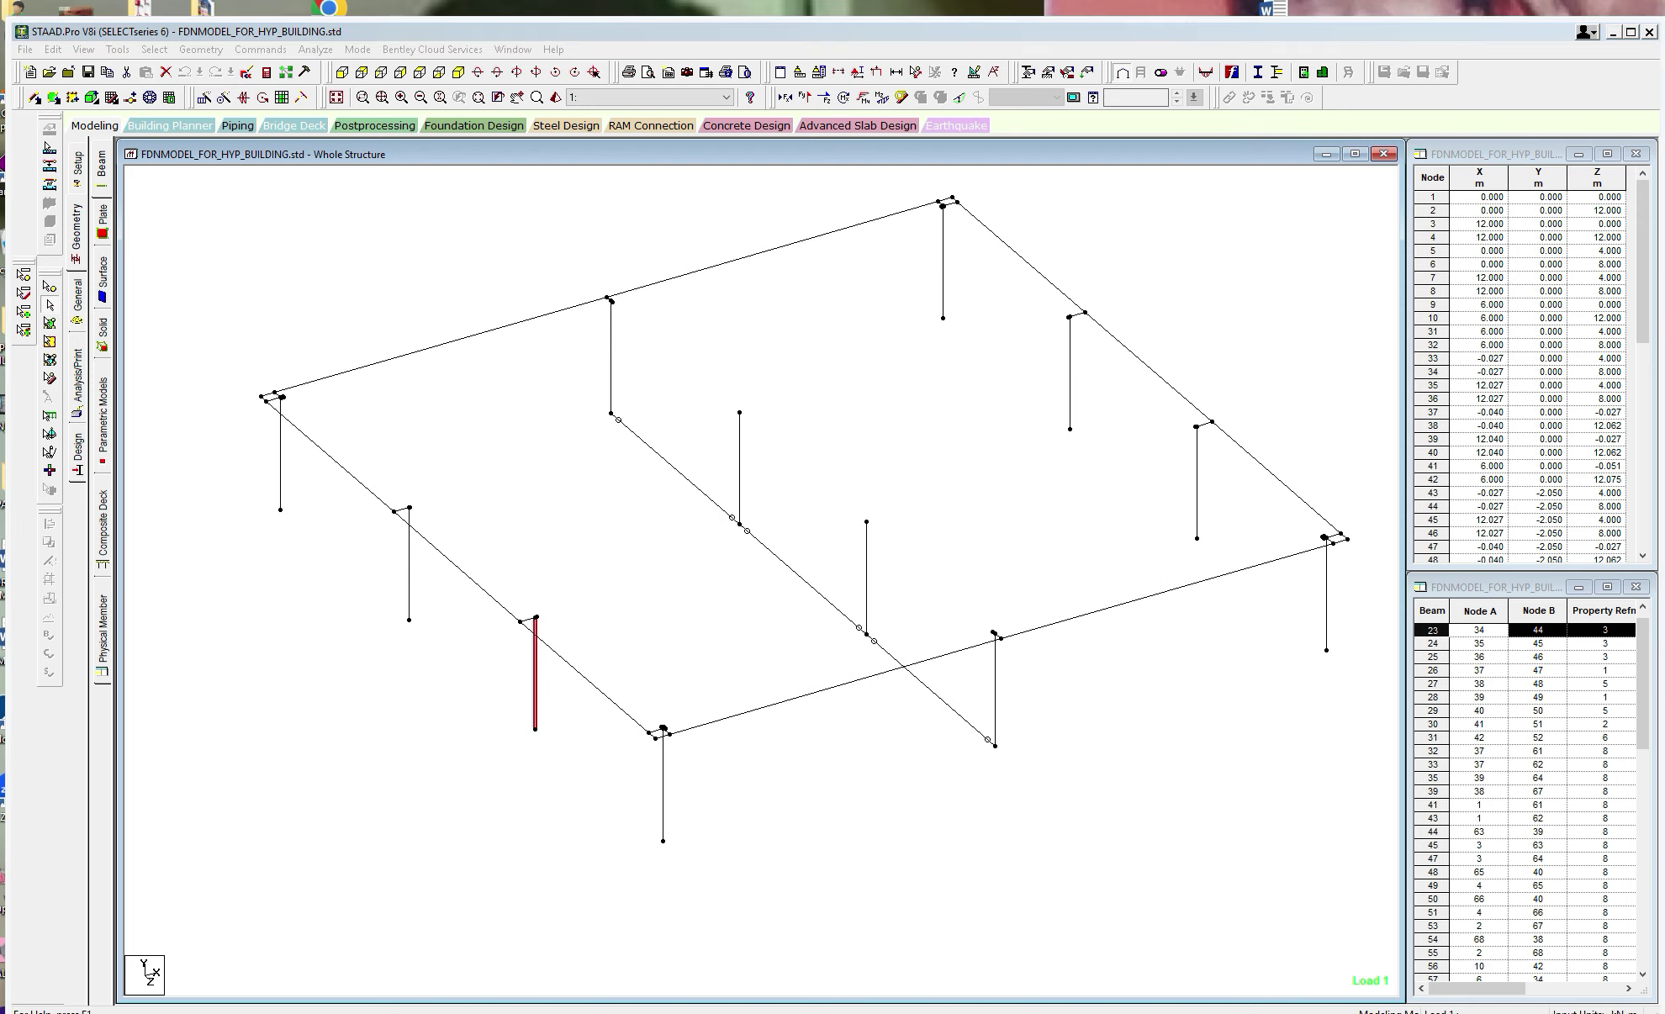
Switch to the pedestal reinforcement workbook and examine the bar arrangement and tie spacing of the P2-720x540 and P3-775x525 sections.
key("alt+Tab")
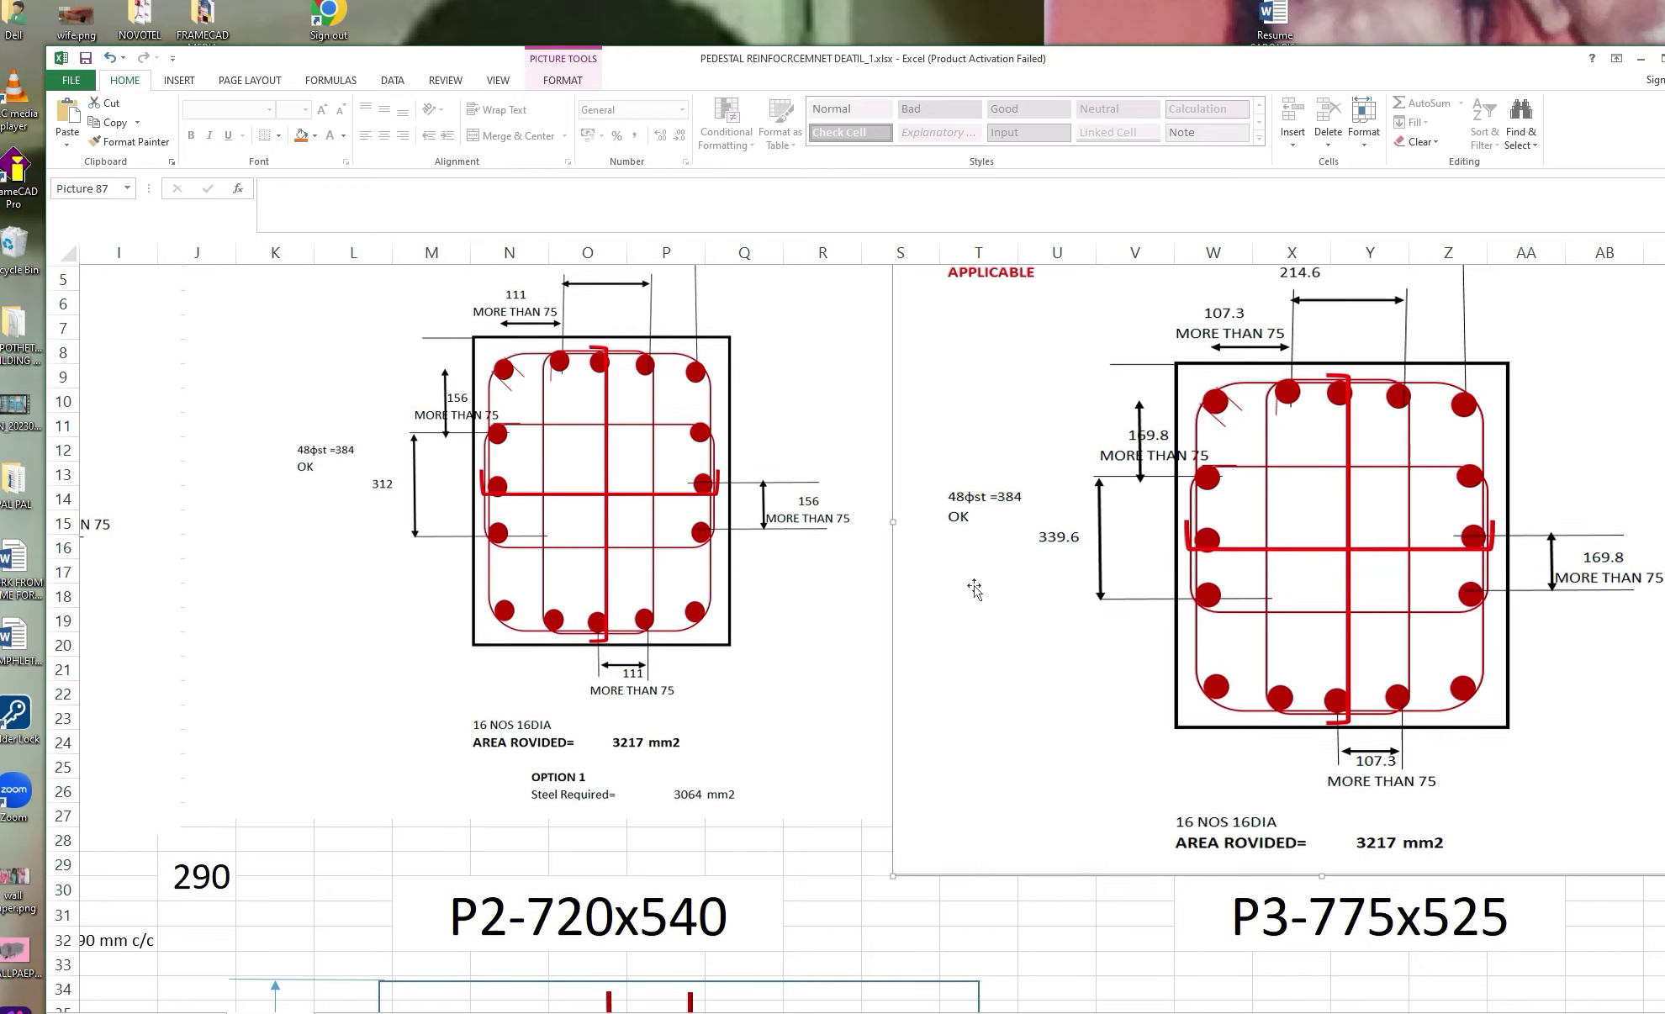
scroll(973, 589, "up", 2)
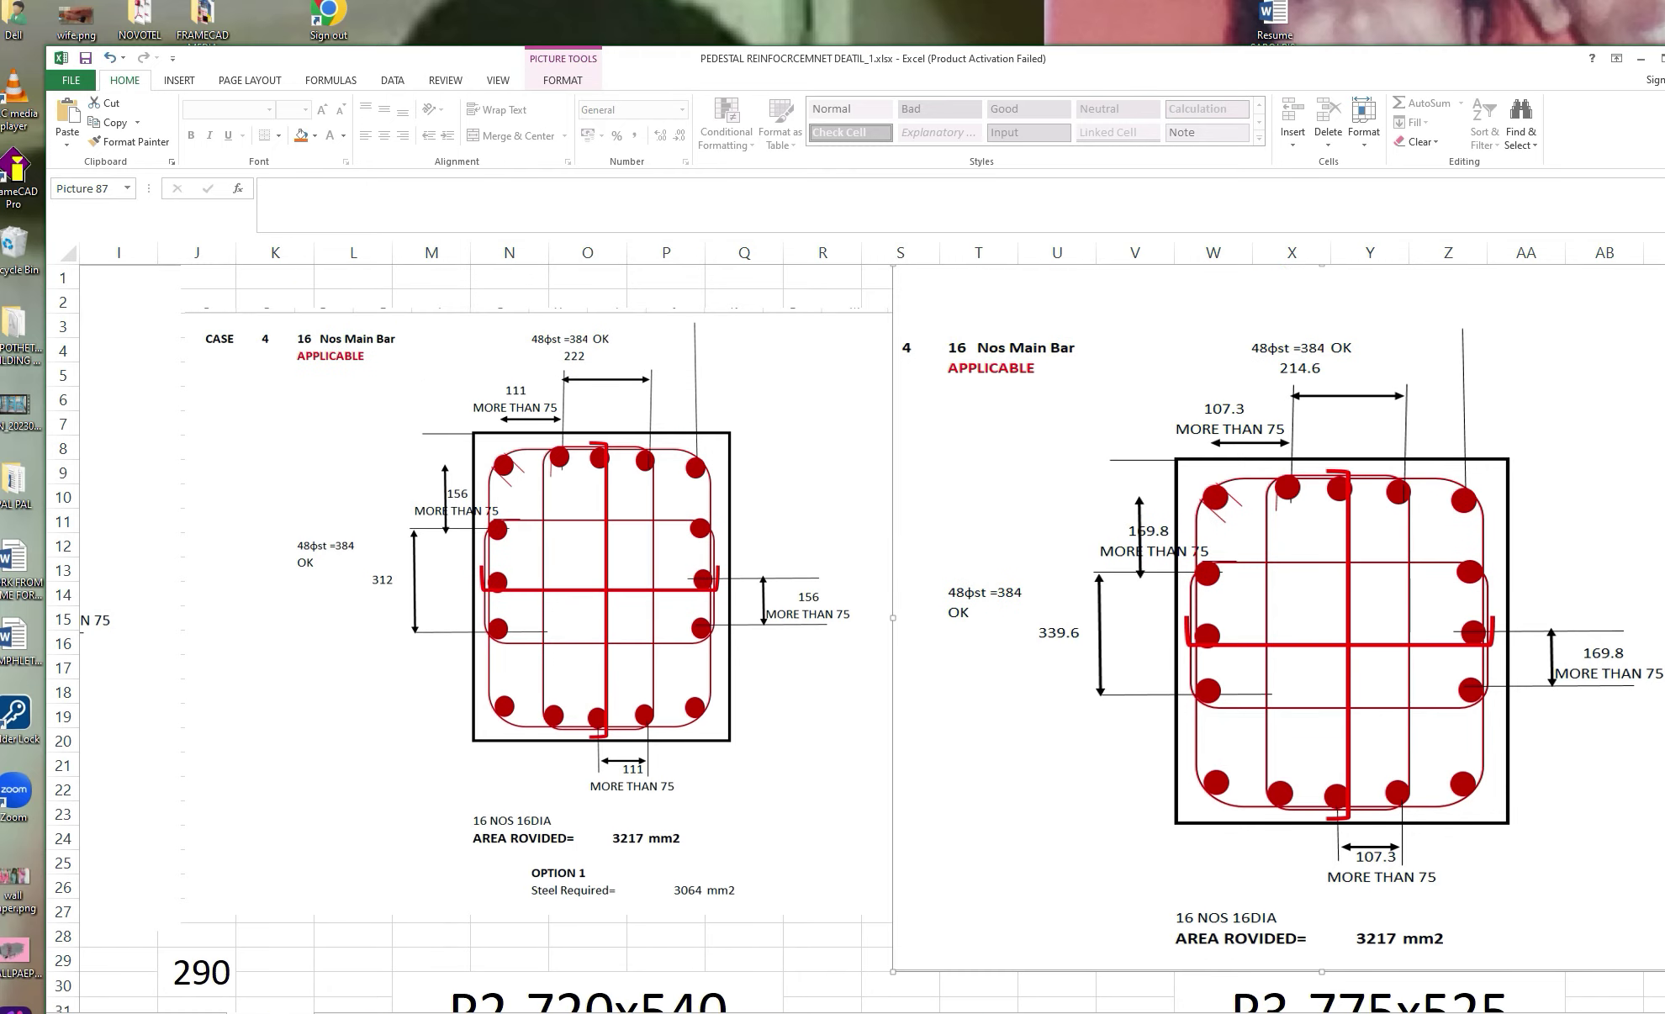
key("ctrl+Page_Down")
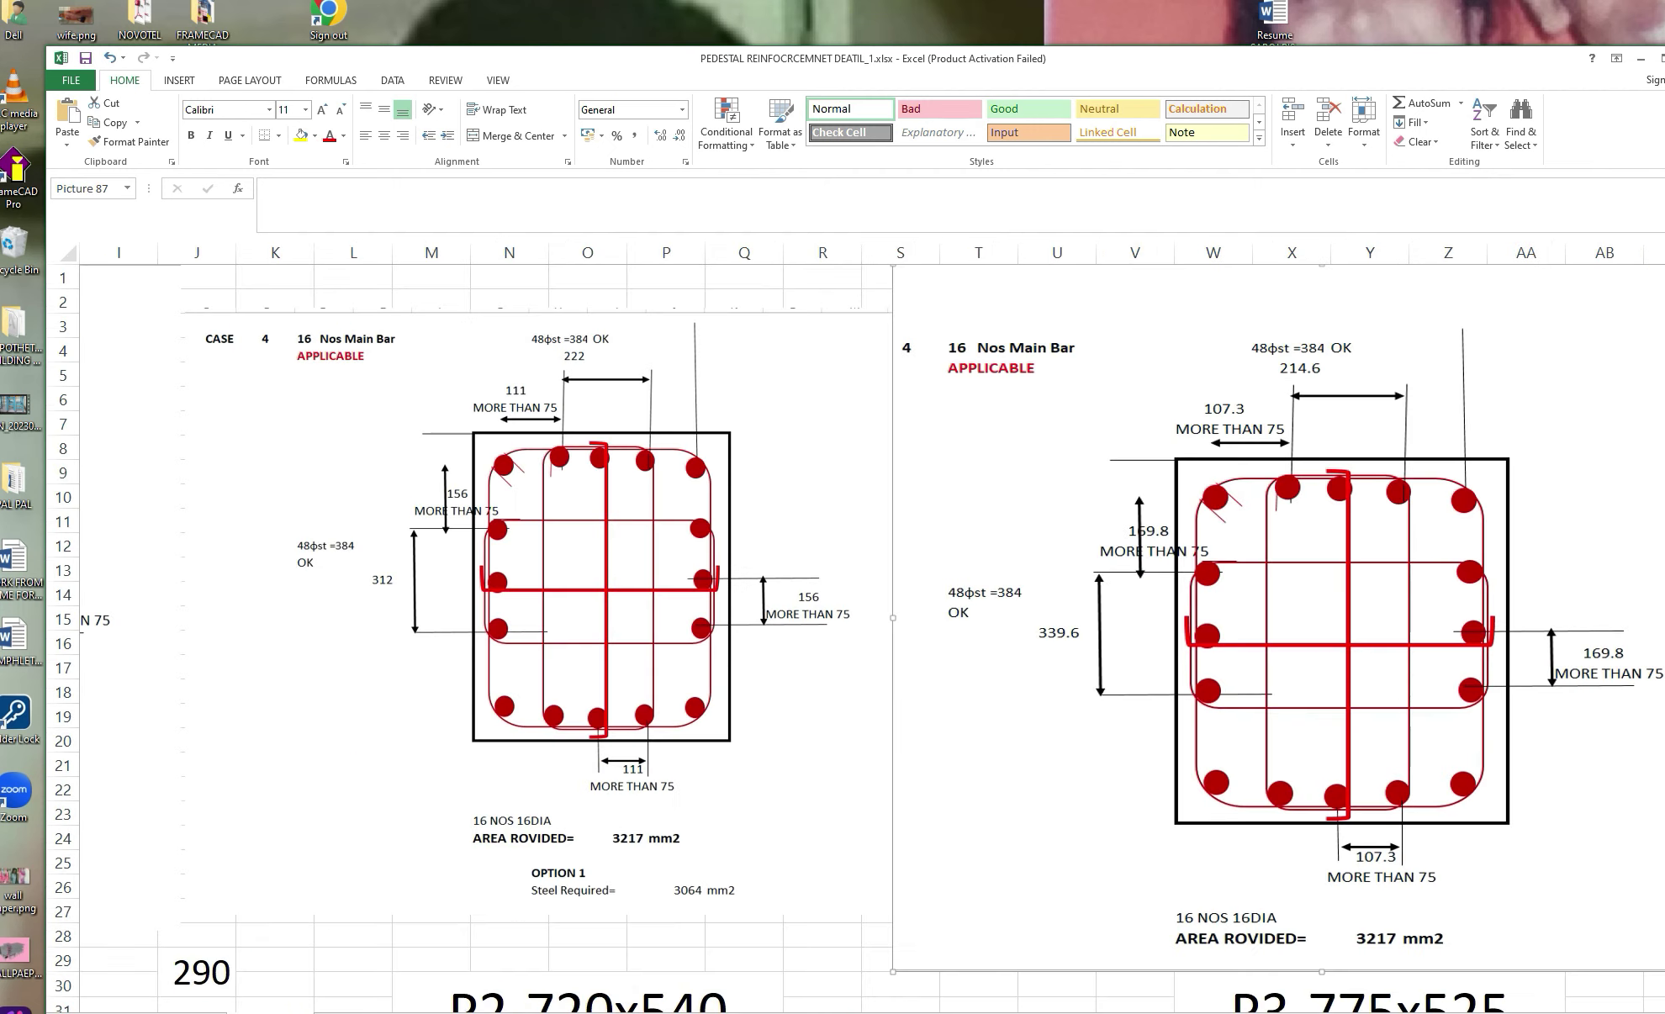
left_click(1213, 788)
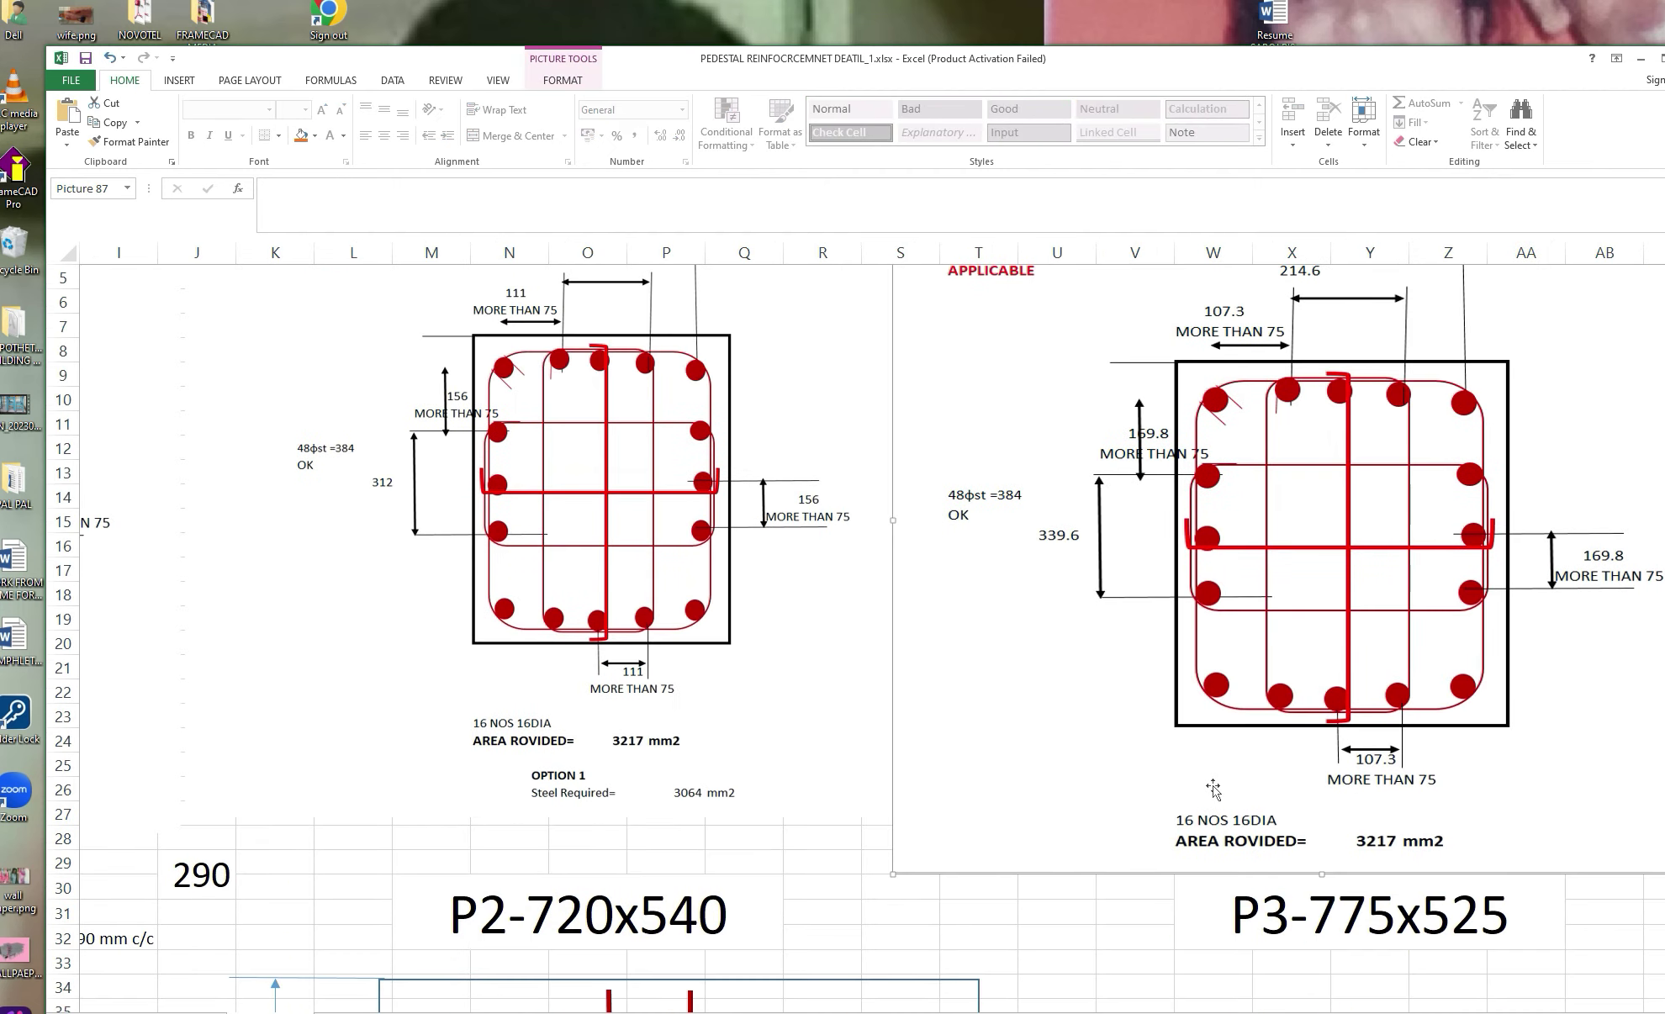
scroll(1213, 788, "down", 1)
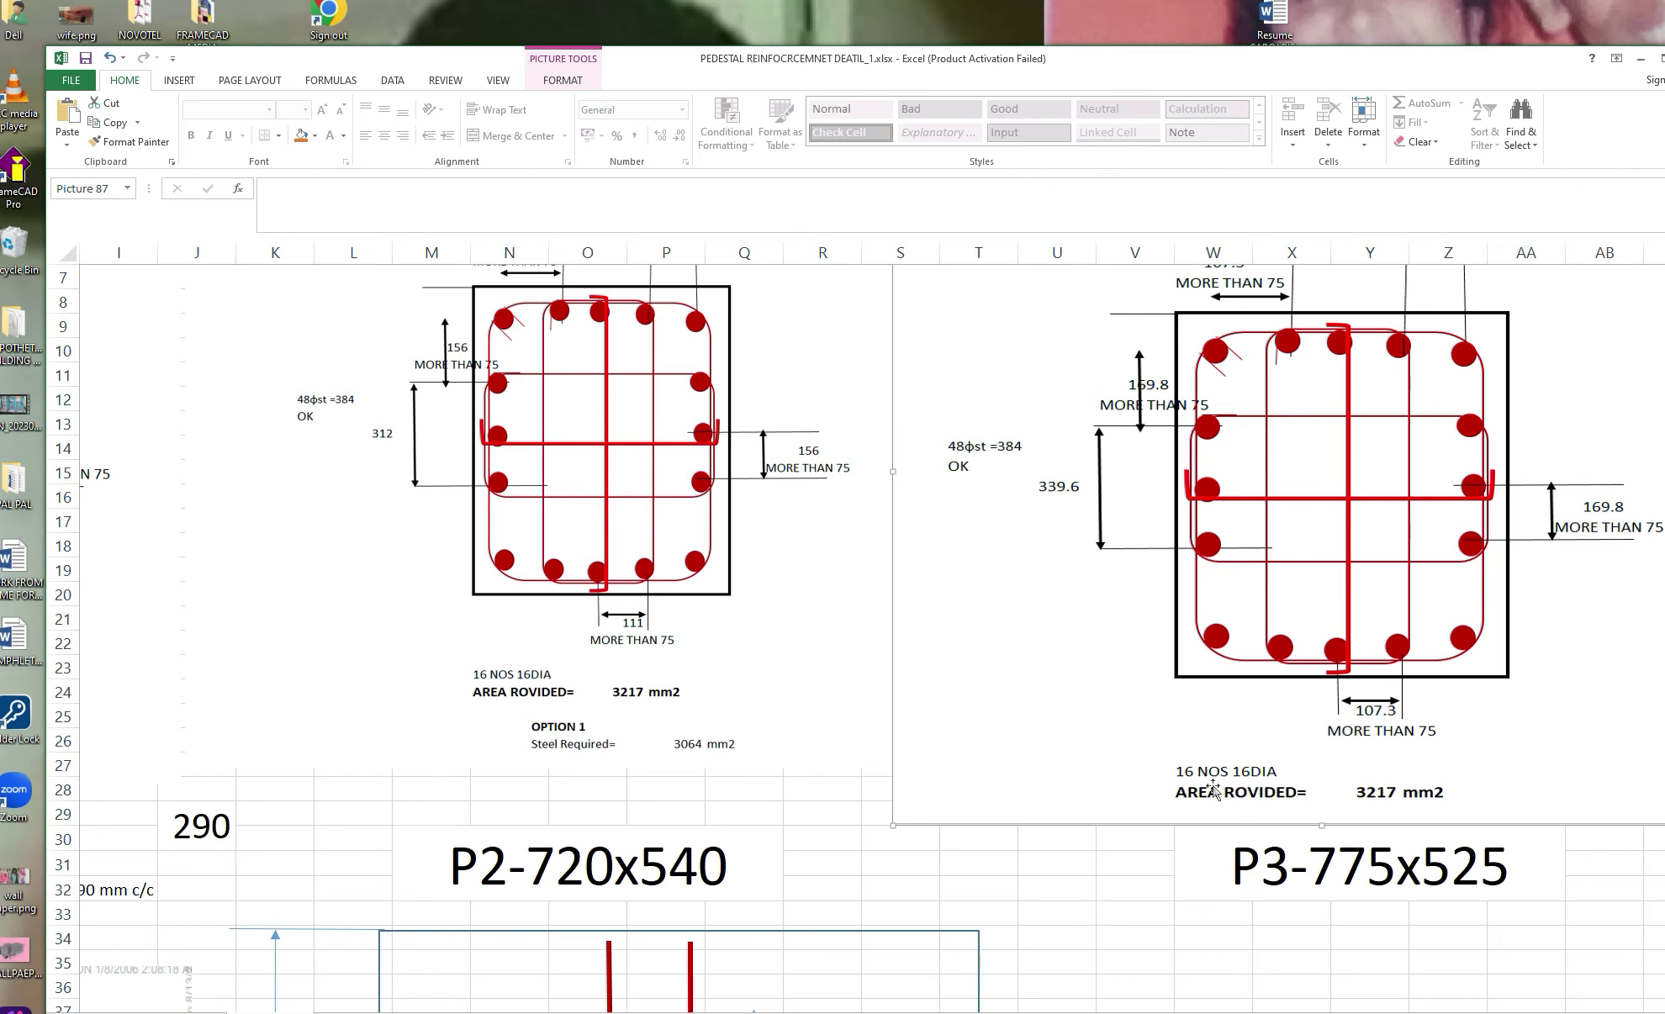
scroll(1213, 788, "up", 2)
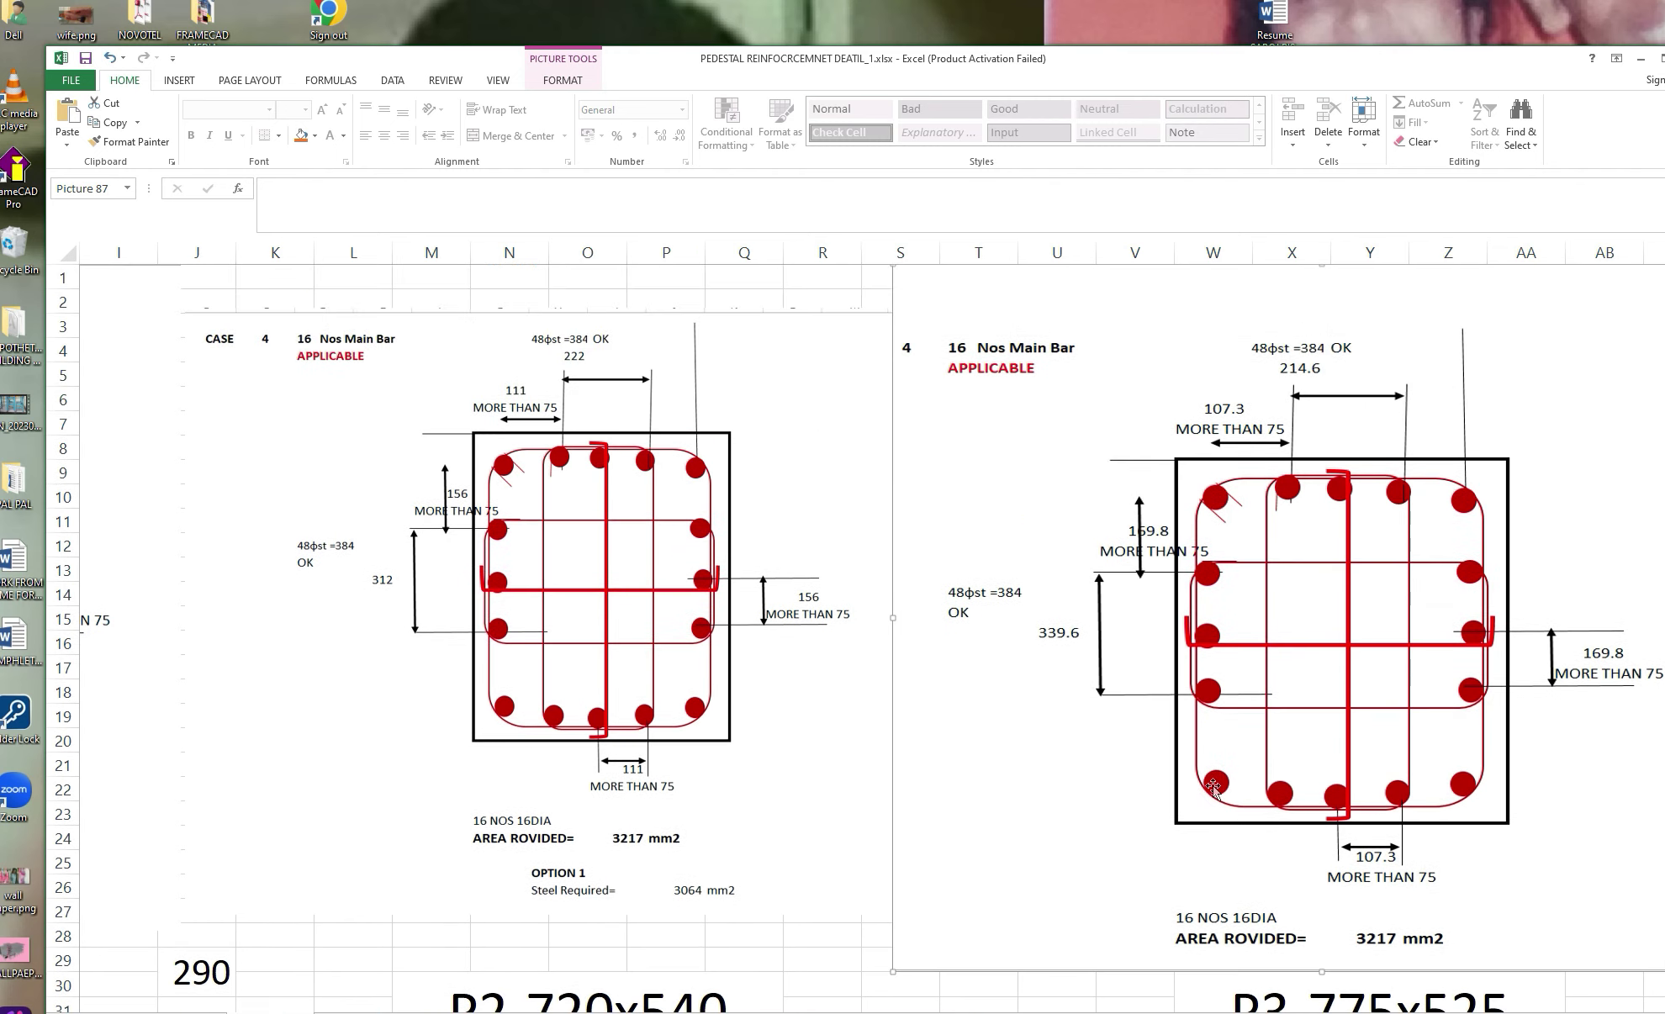
scroll(1213, 788, "down", 1)
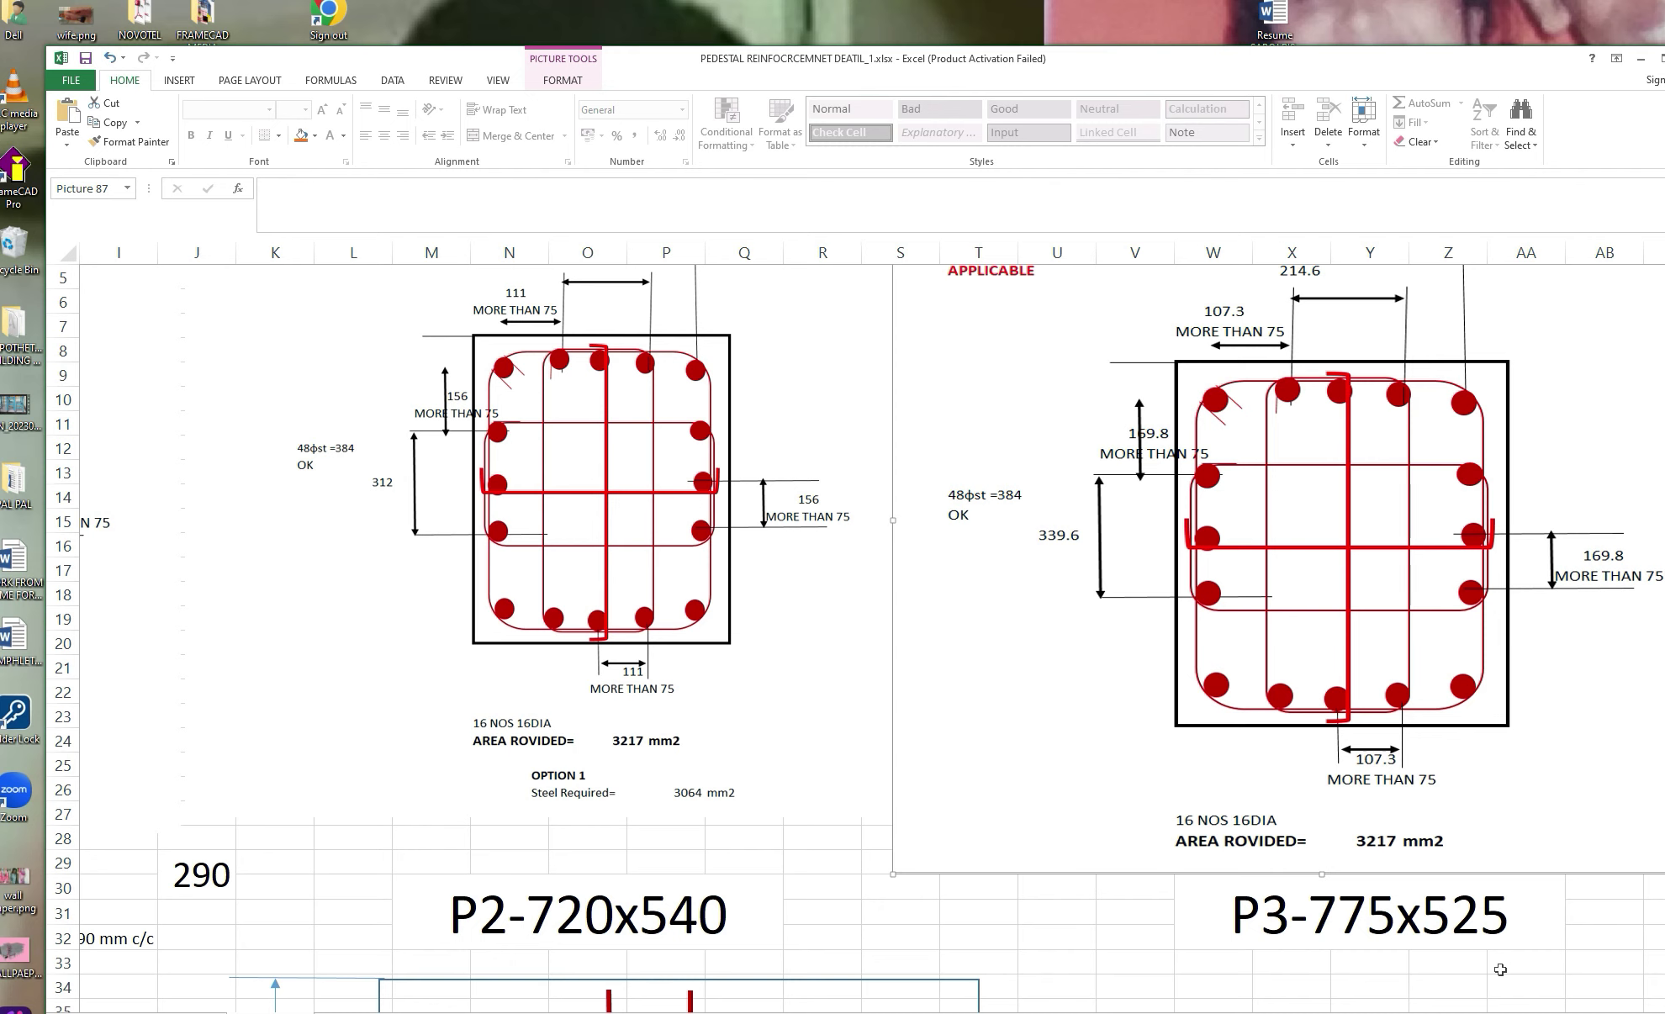
scroll(1225, 561, "up", 1)
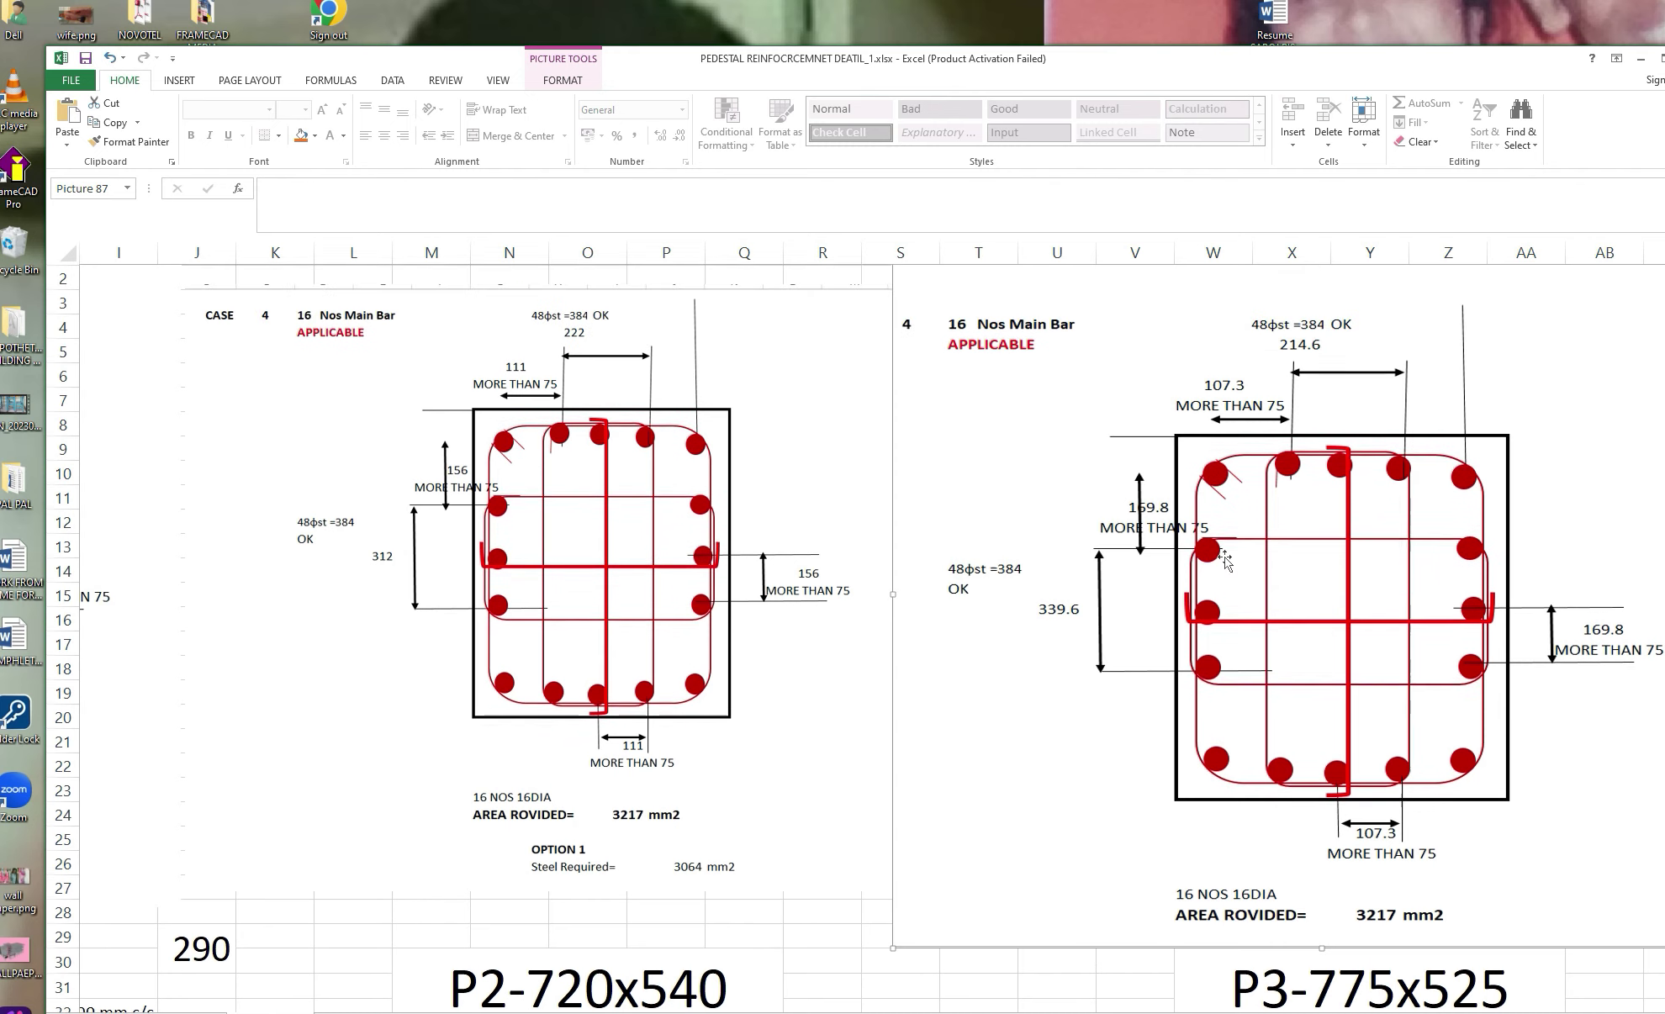
scroll(1225, 561, "down", 3)
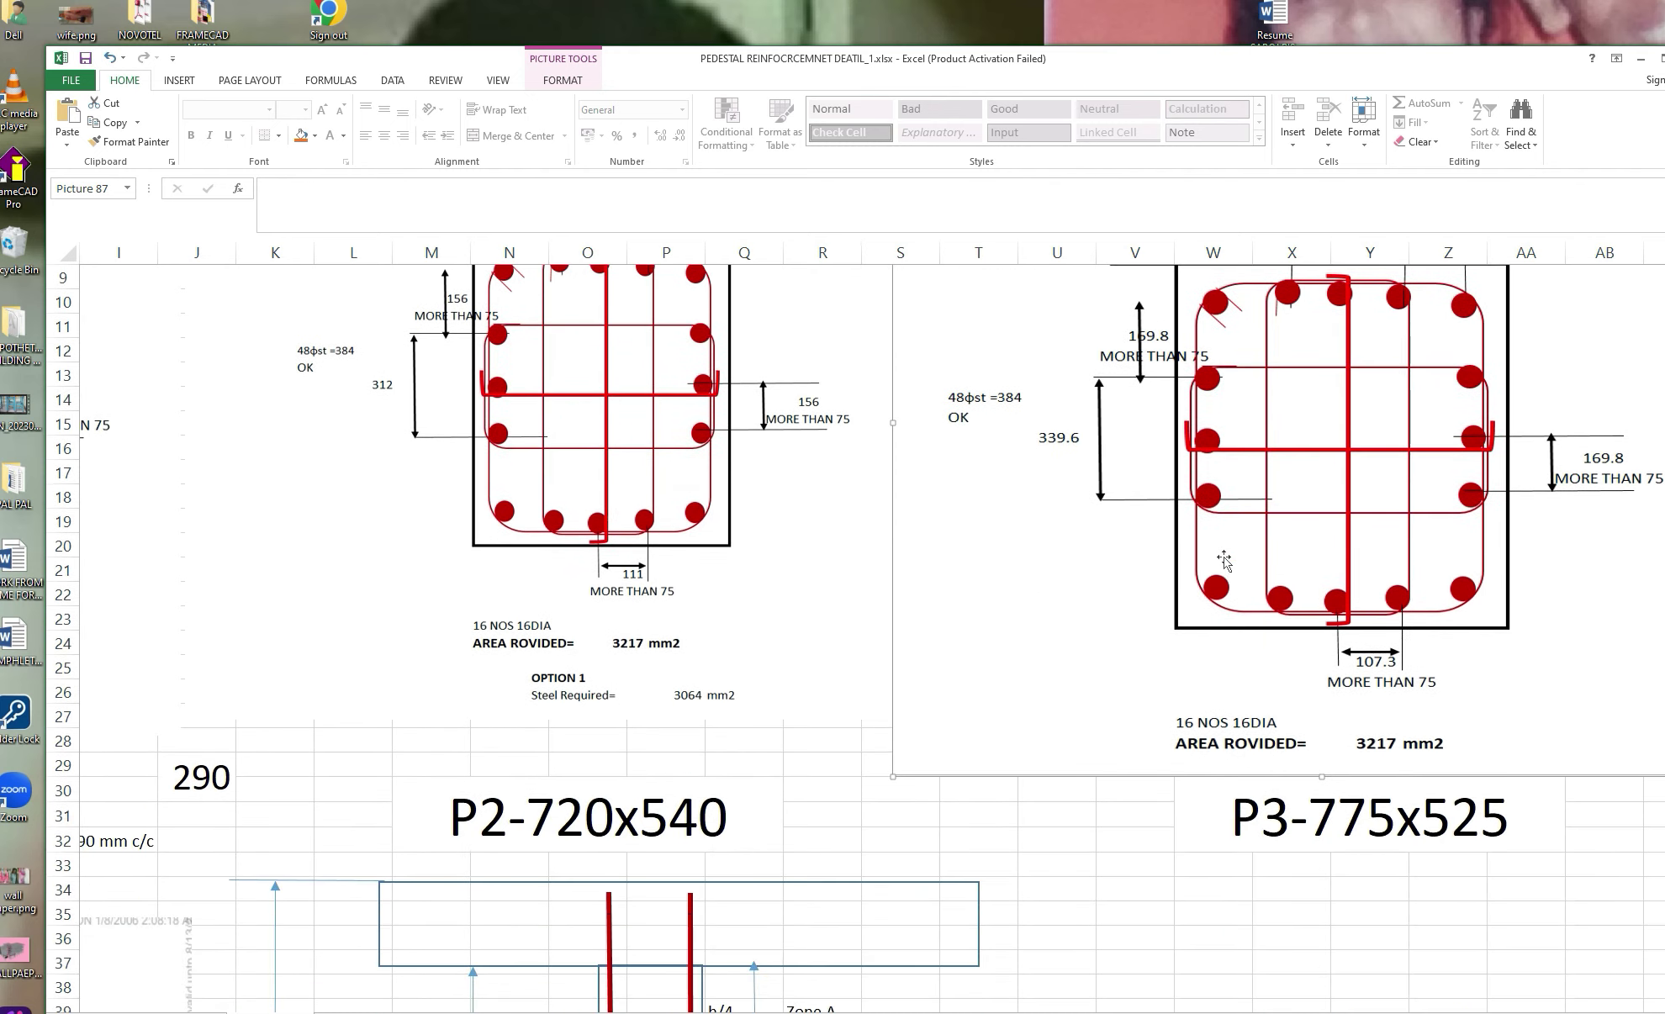
scroll(1225, 561, "up", 1)
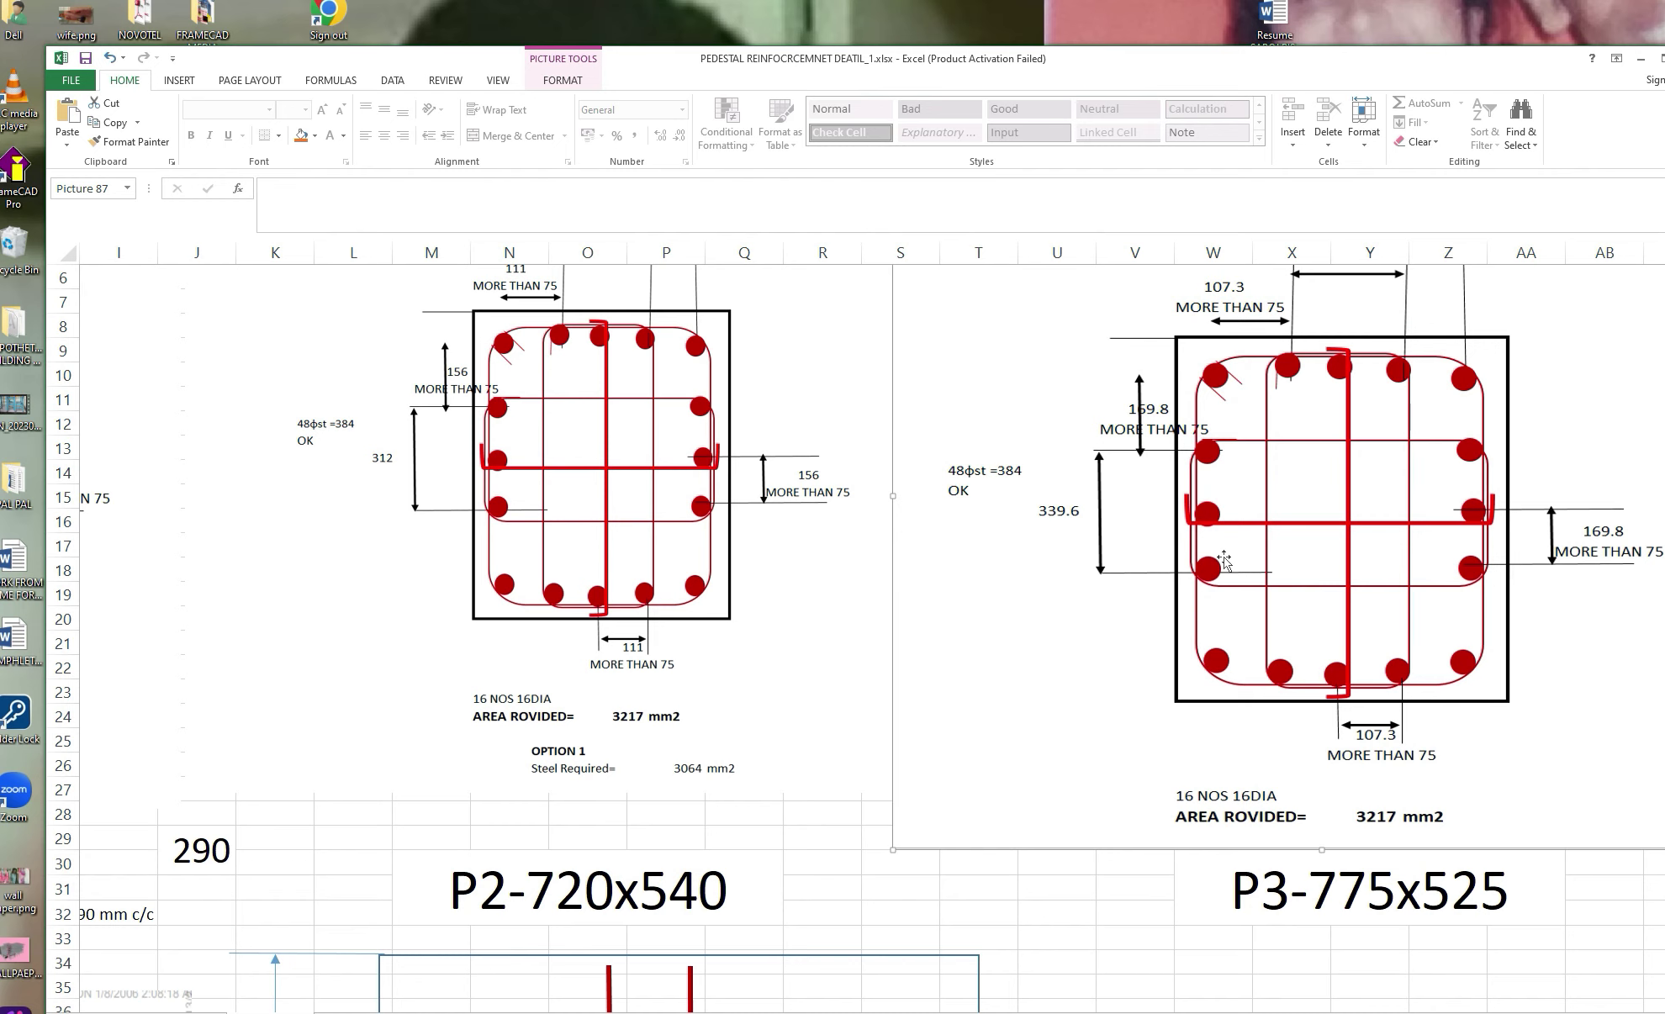
scroll(1224, 561, "up", 1)
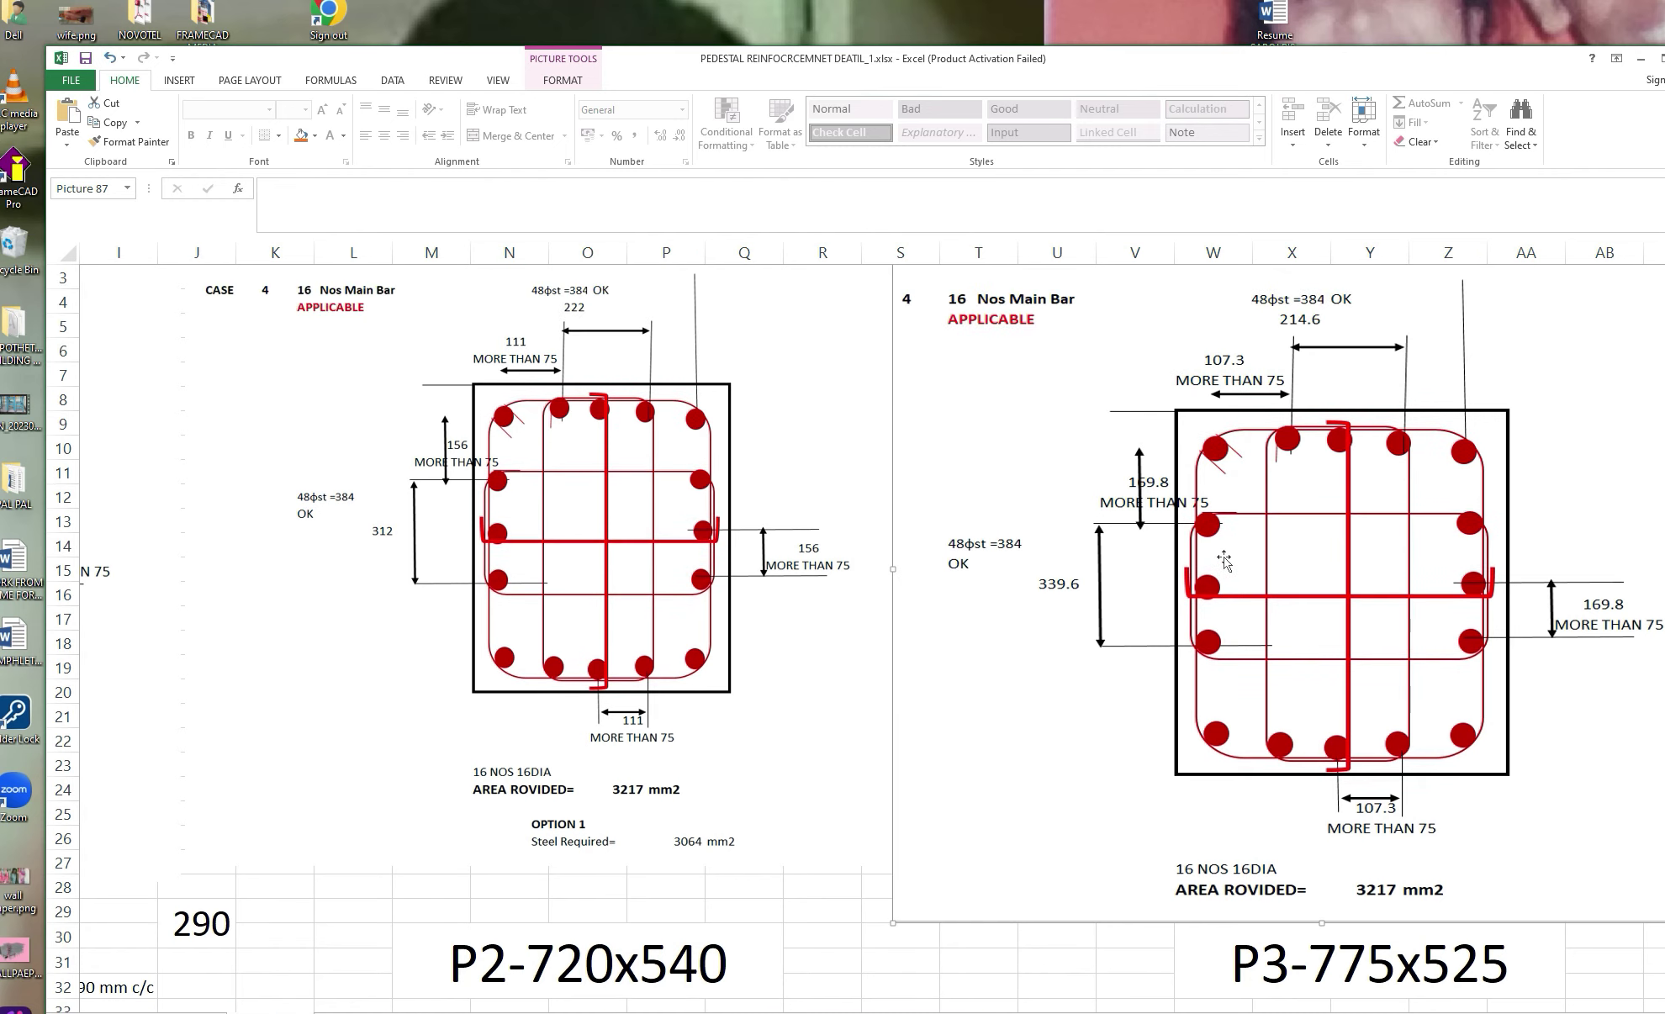
scroll(1225, 561, "down", 1)
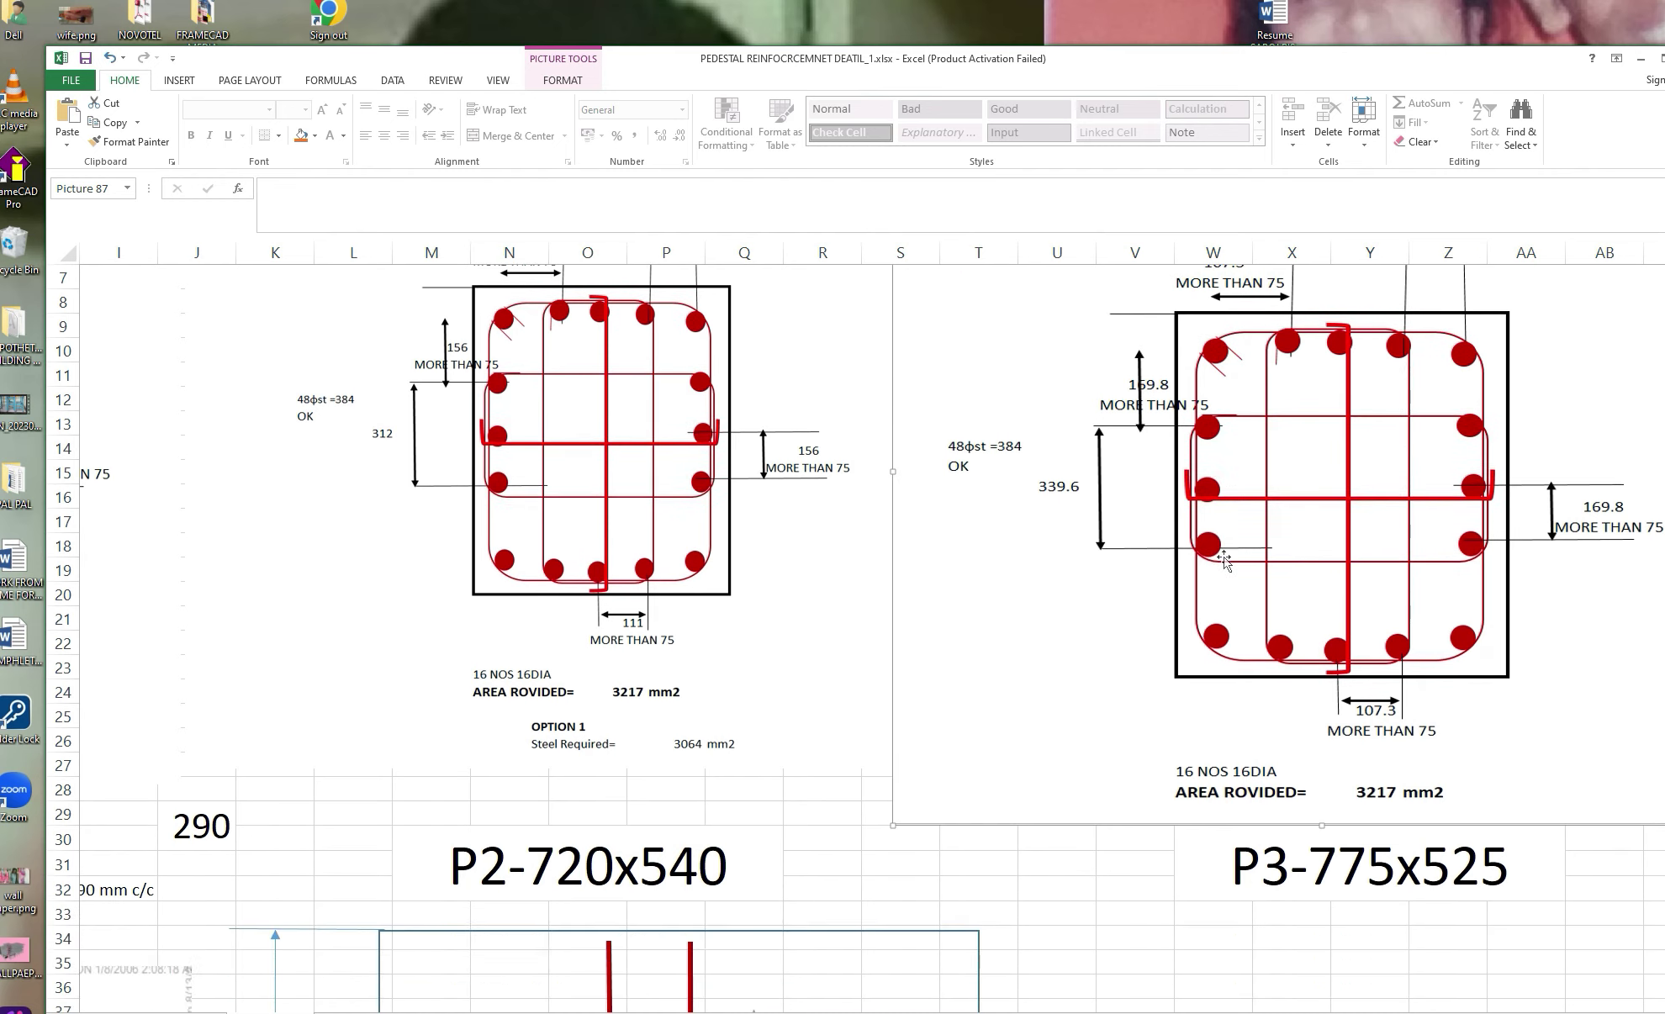
scroll(1225, 561, "up", 1)
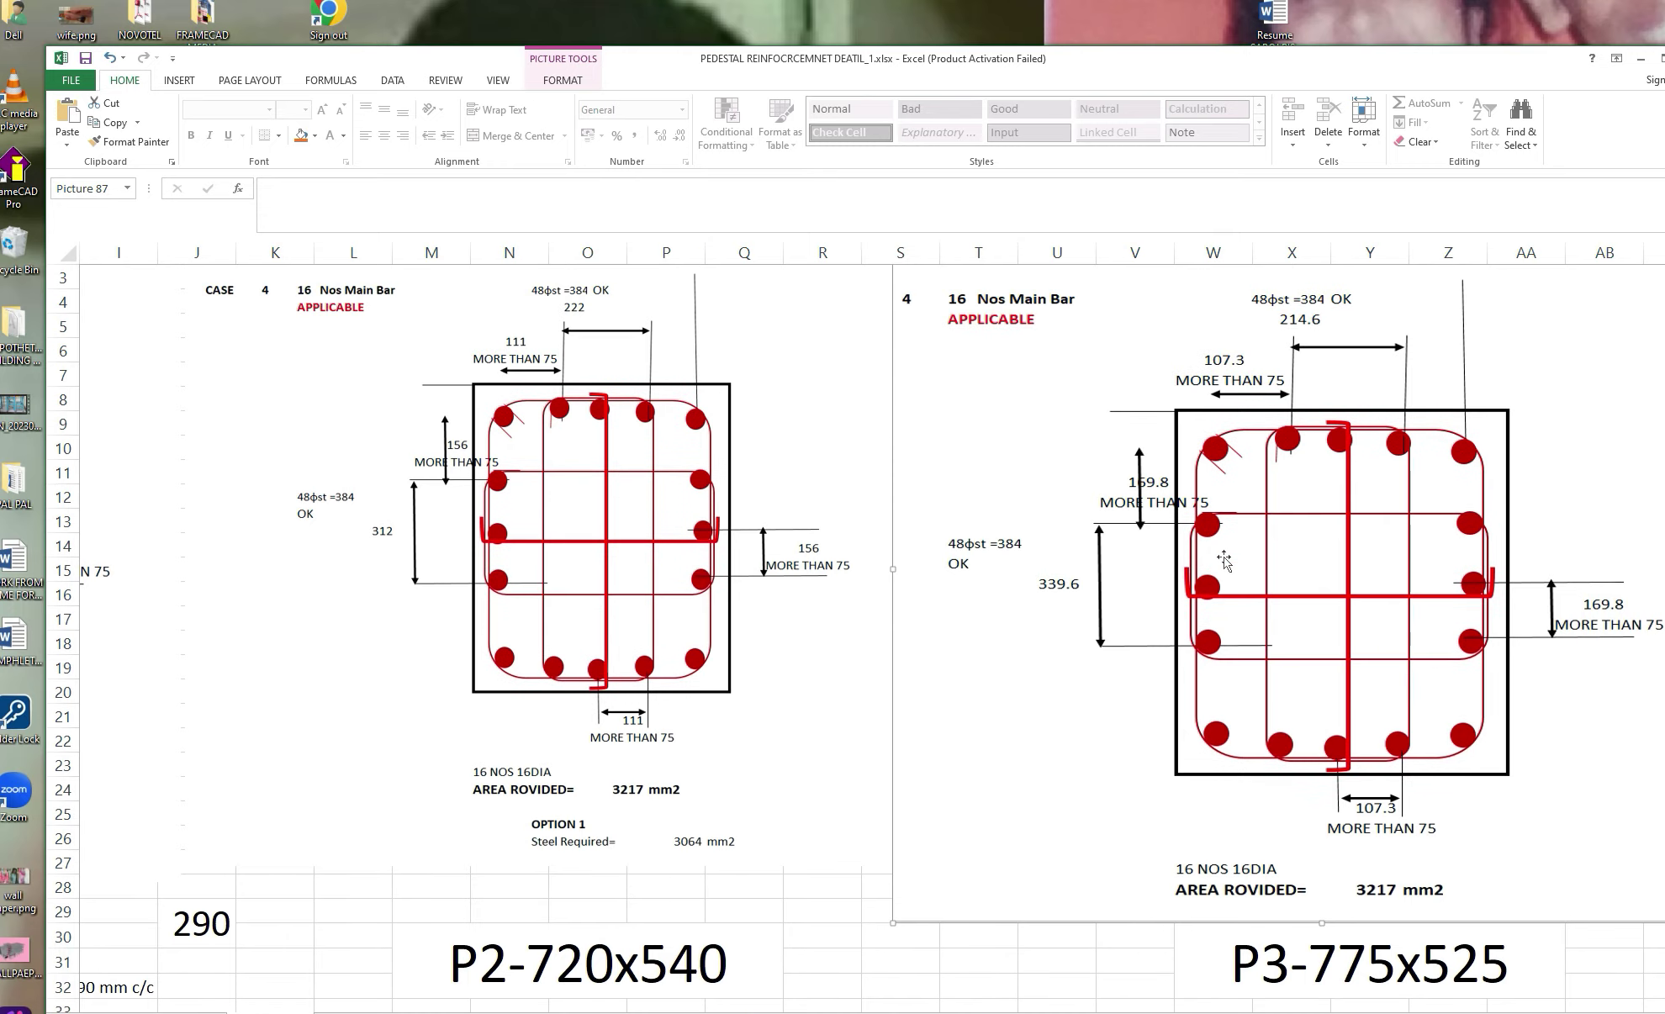
Duplicate the P3 label in the pedestal layout plan on the PED DETAILS sheet.
scroll(1224, 561, "down", 7)
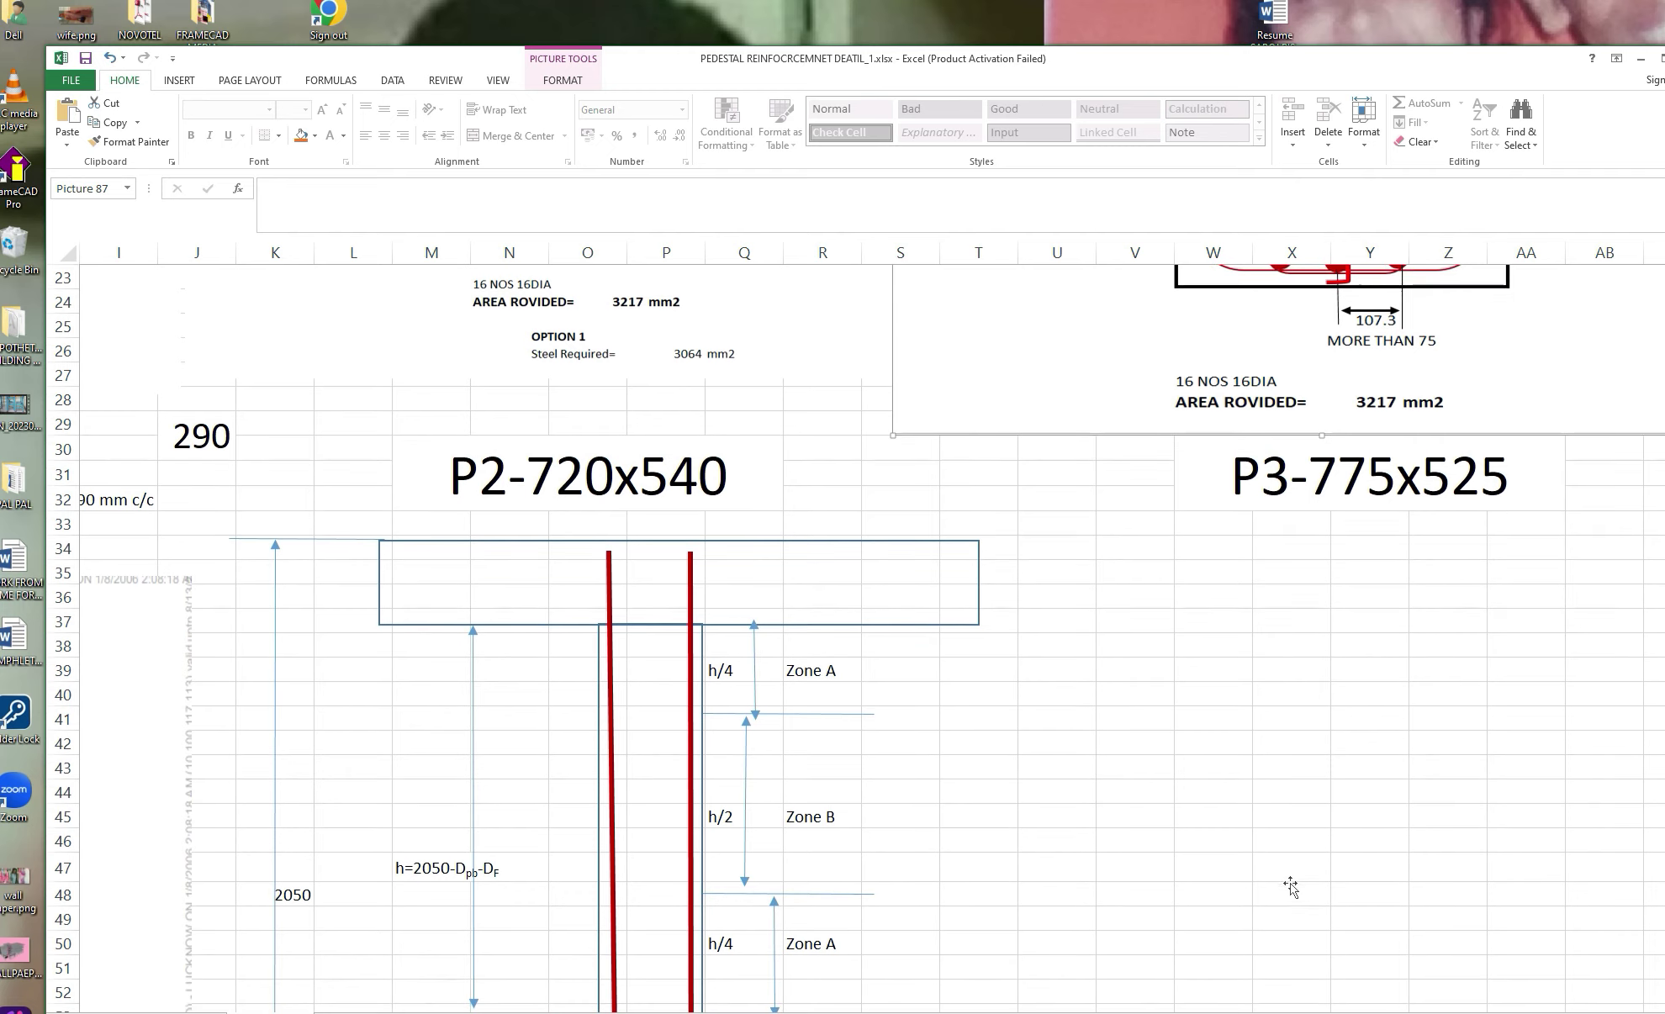
scroll(862, 631, "right", 3)
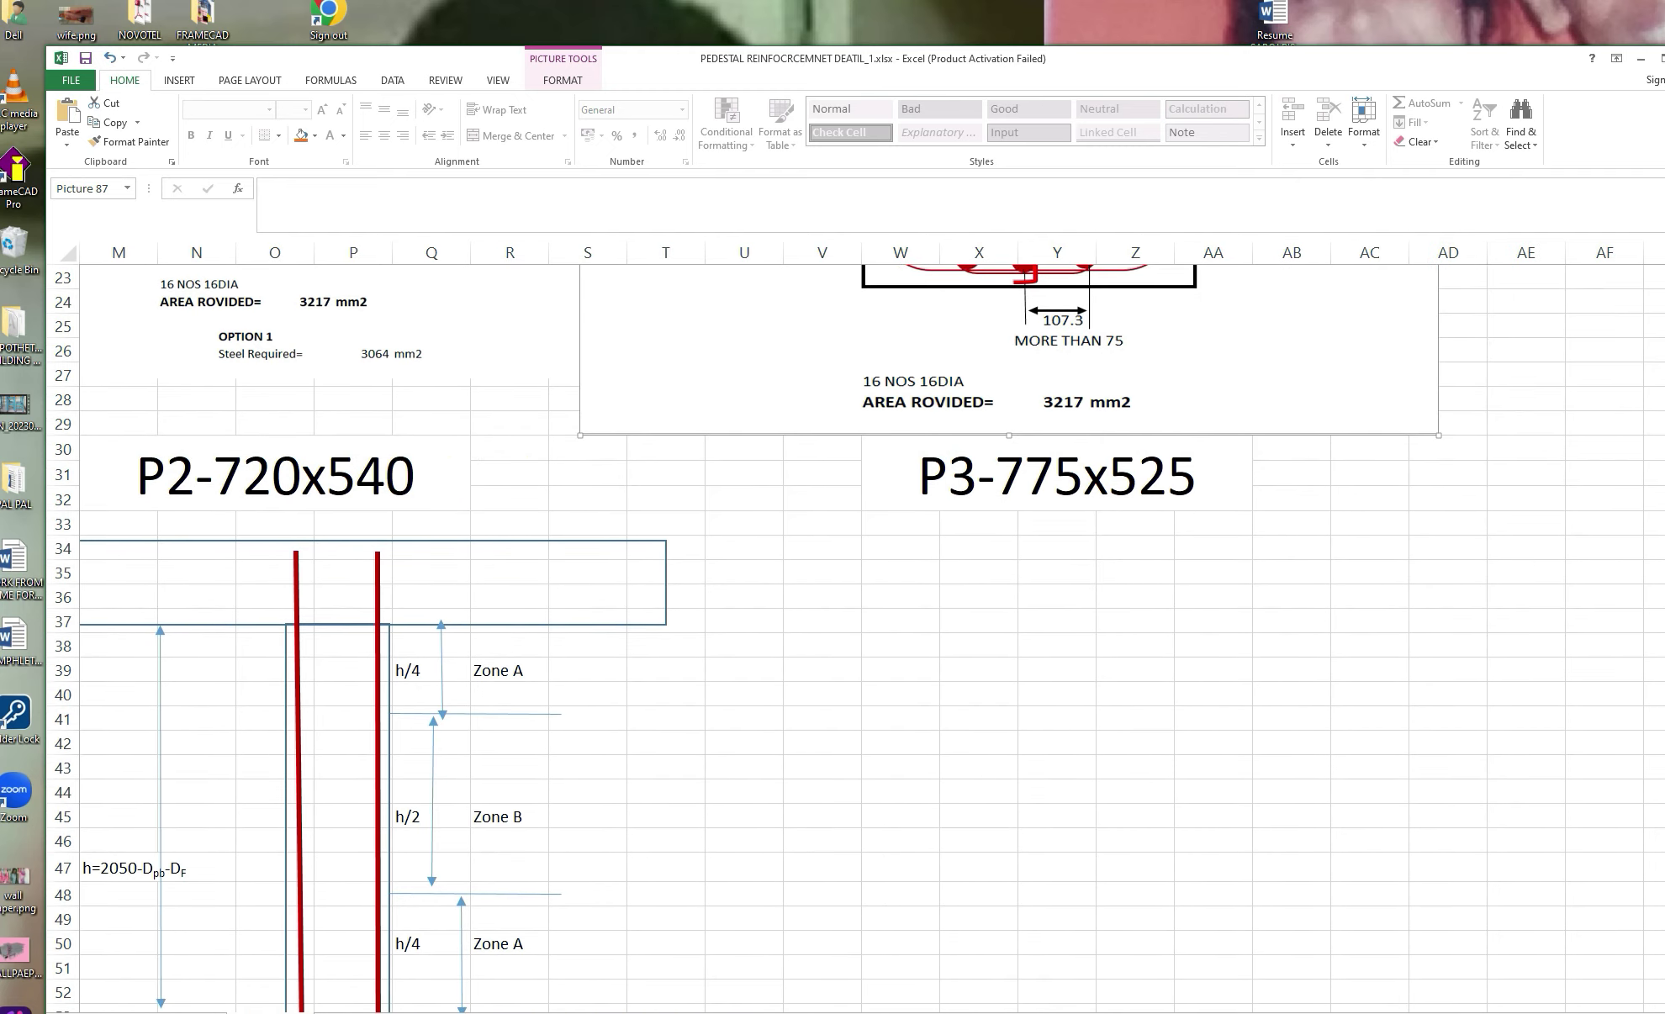
scroll(855, 639, "down", 17)
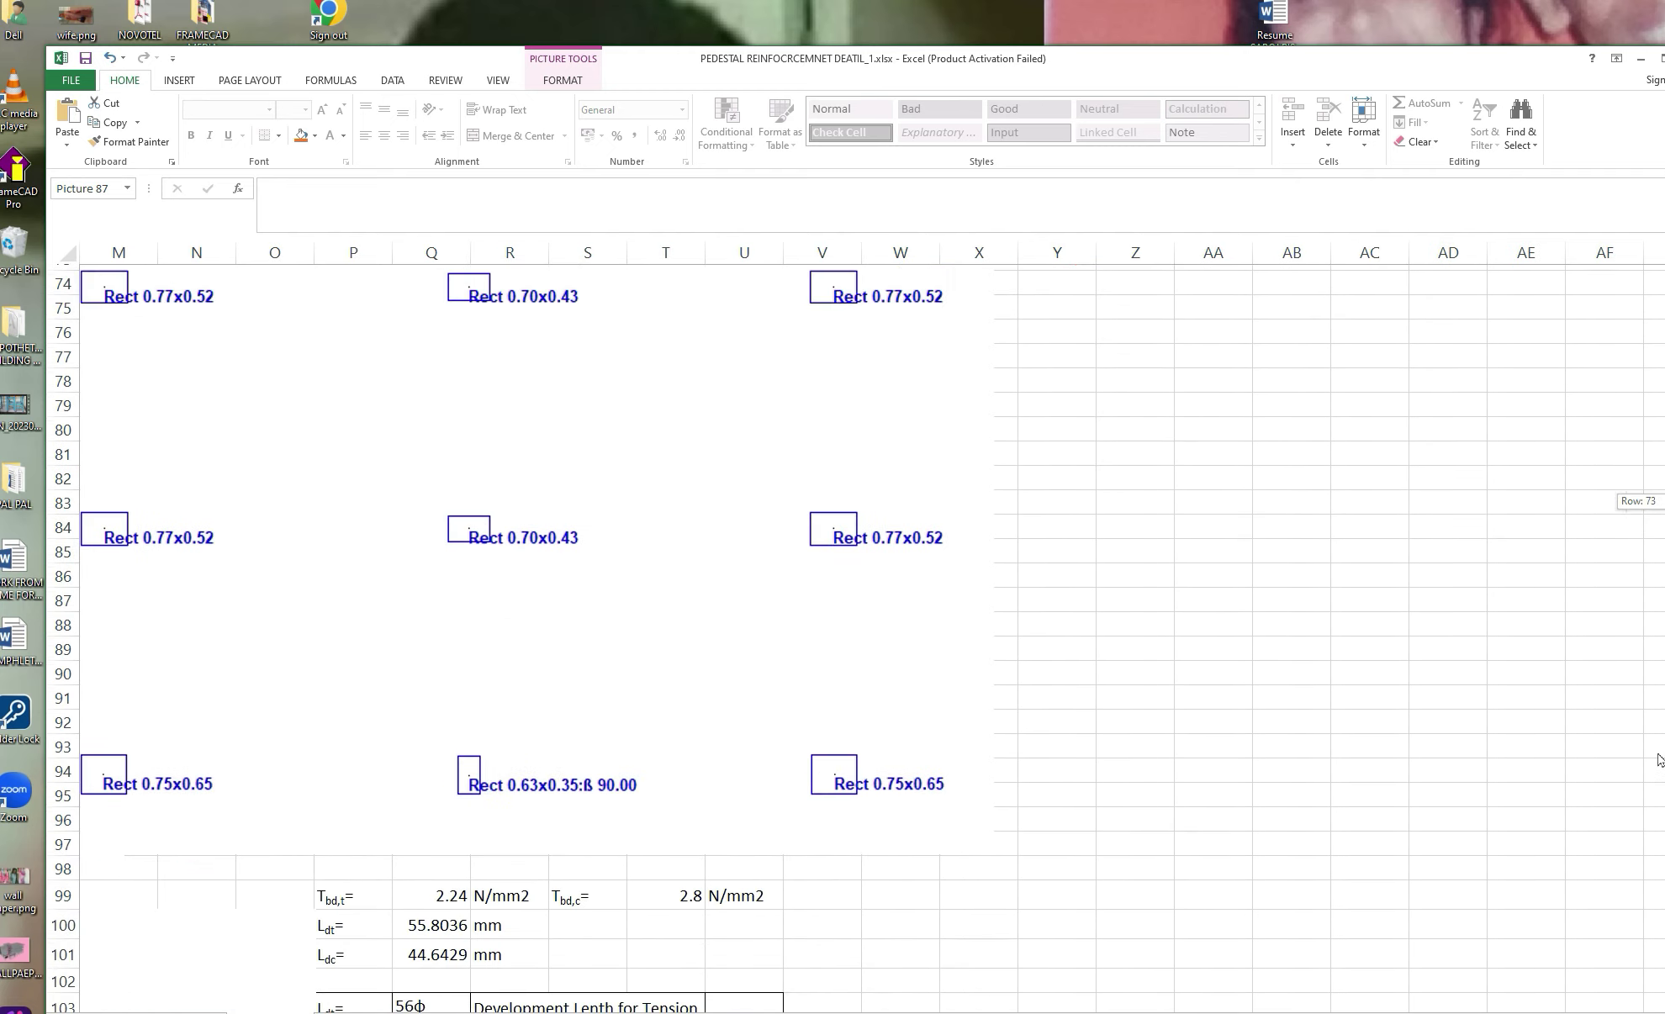
scroll(855, 639, "left", 3)
scroll(974, 694, "left", 5)
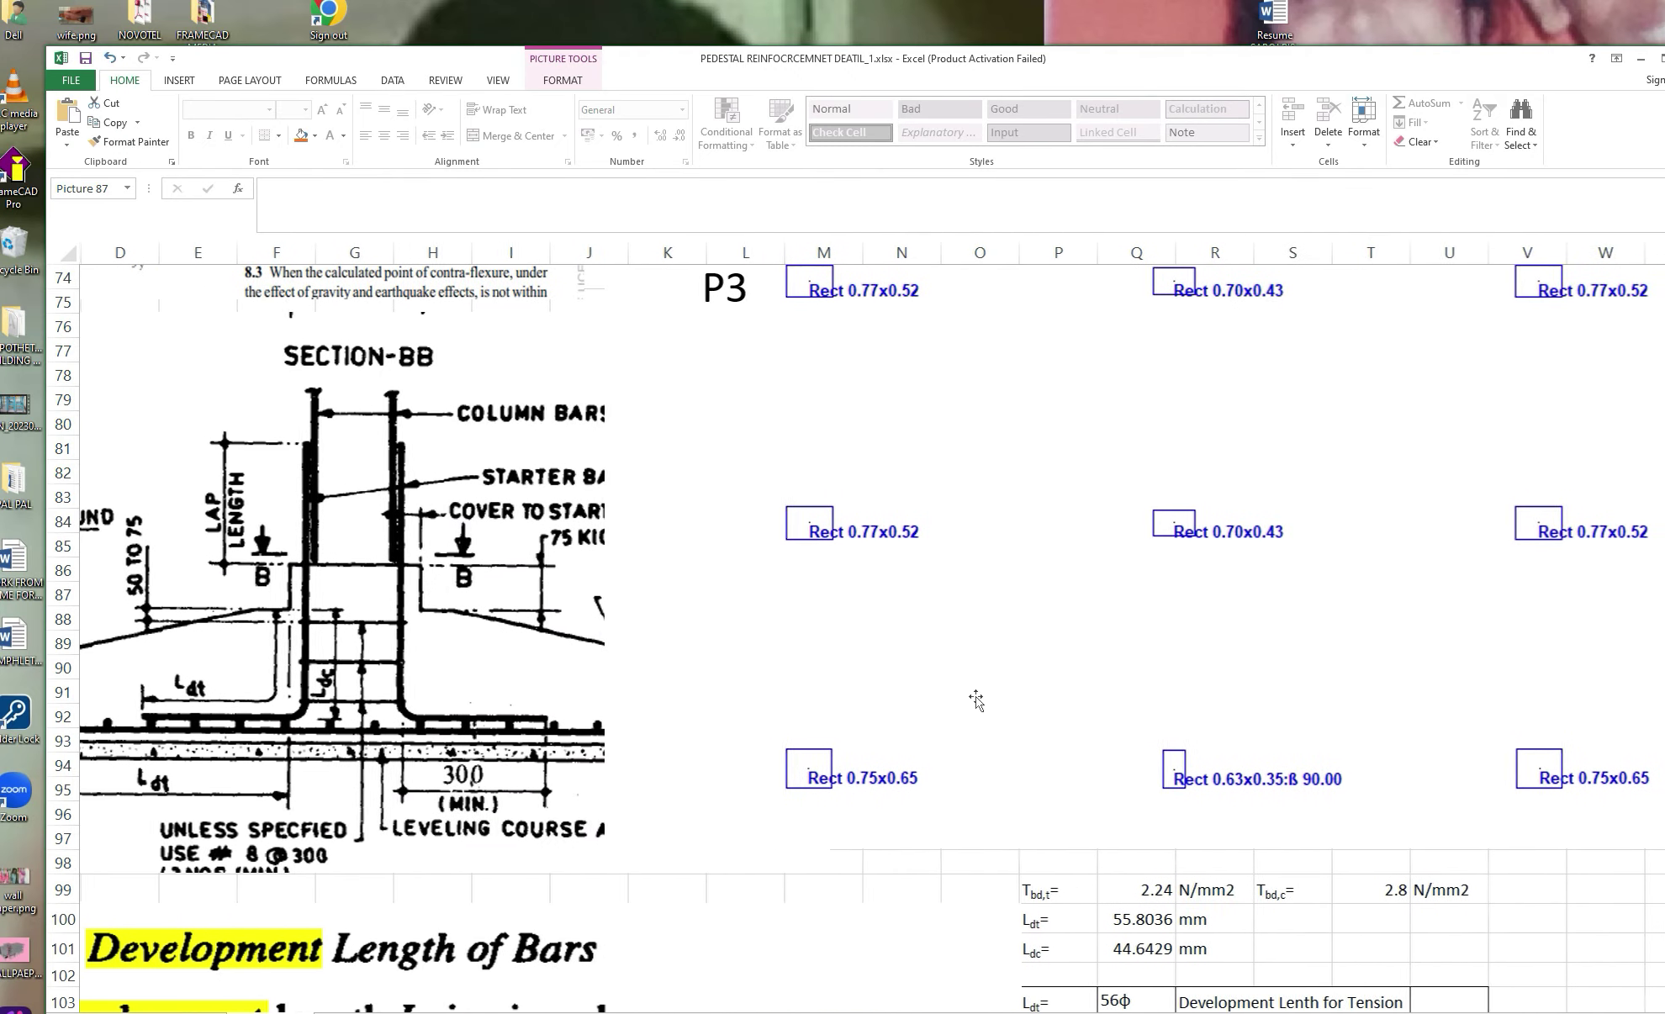
scroll(975, 690, "up", 4)
scroll(976, 689, "up", 1)
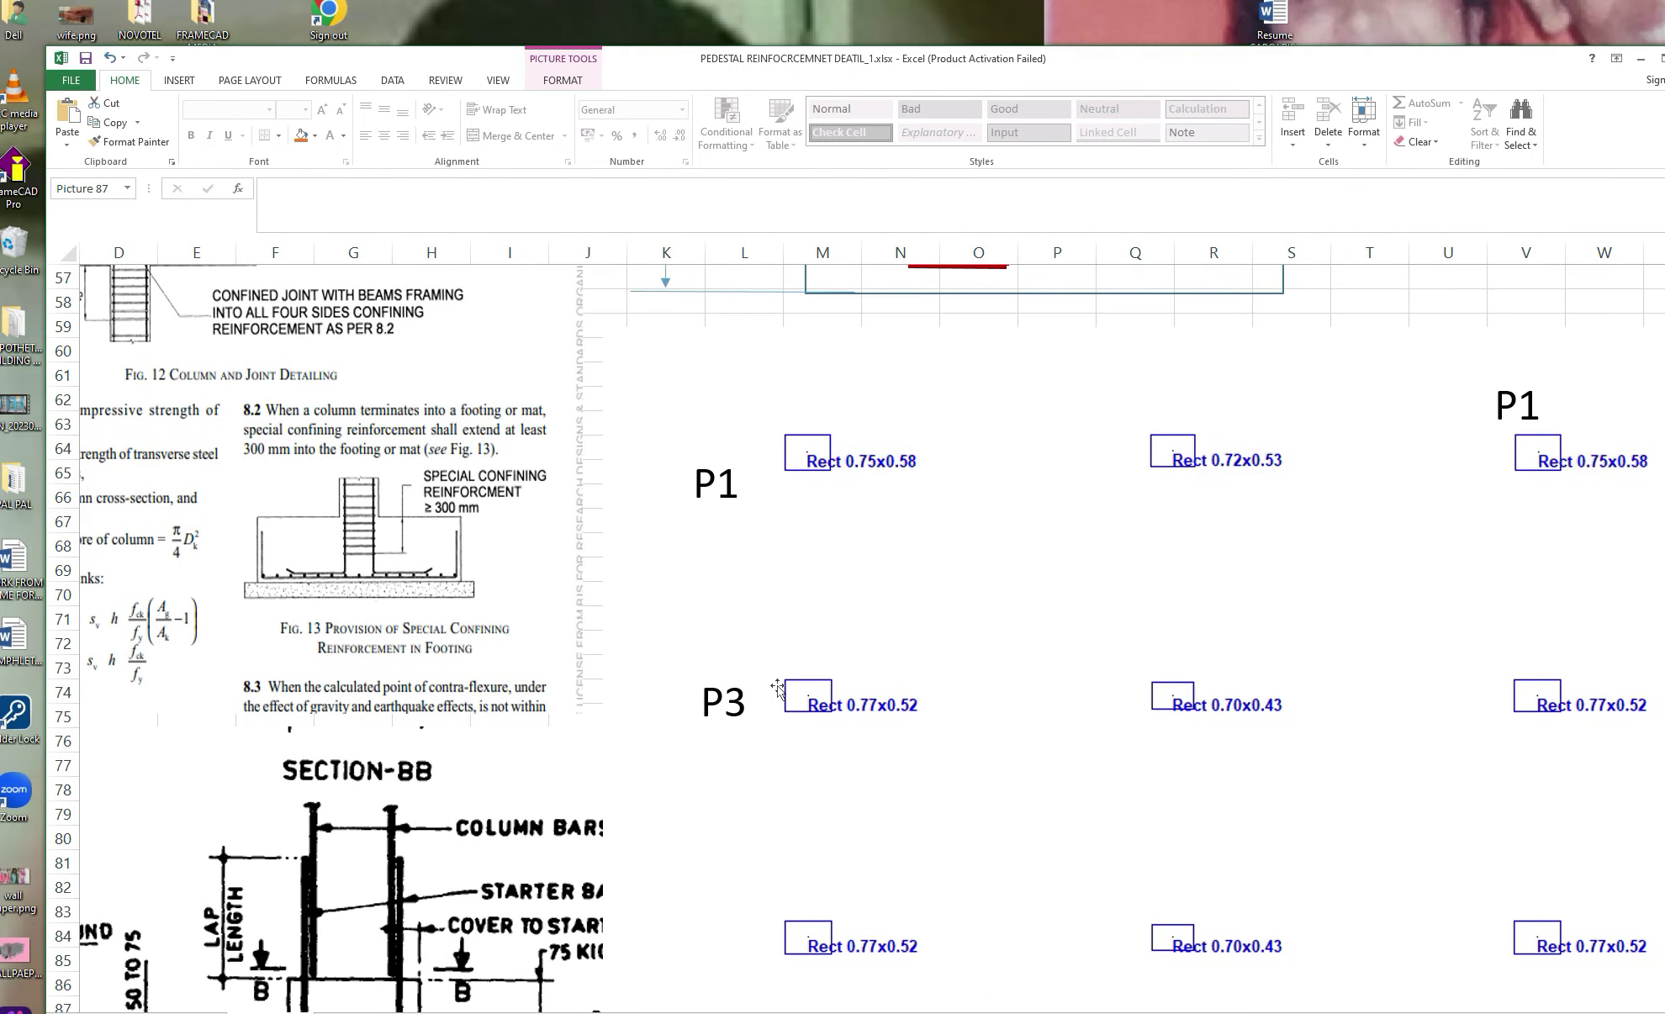
scroll(777, 689, "down", 1)
scroll(778, 685, "down", 1)
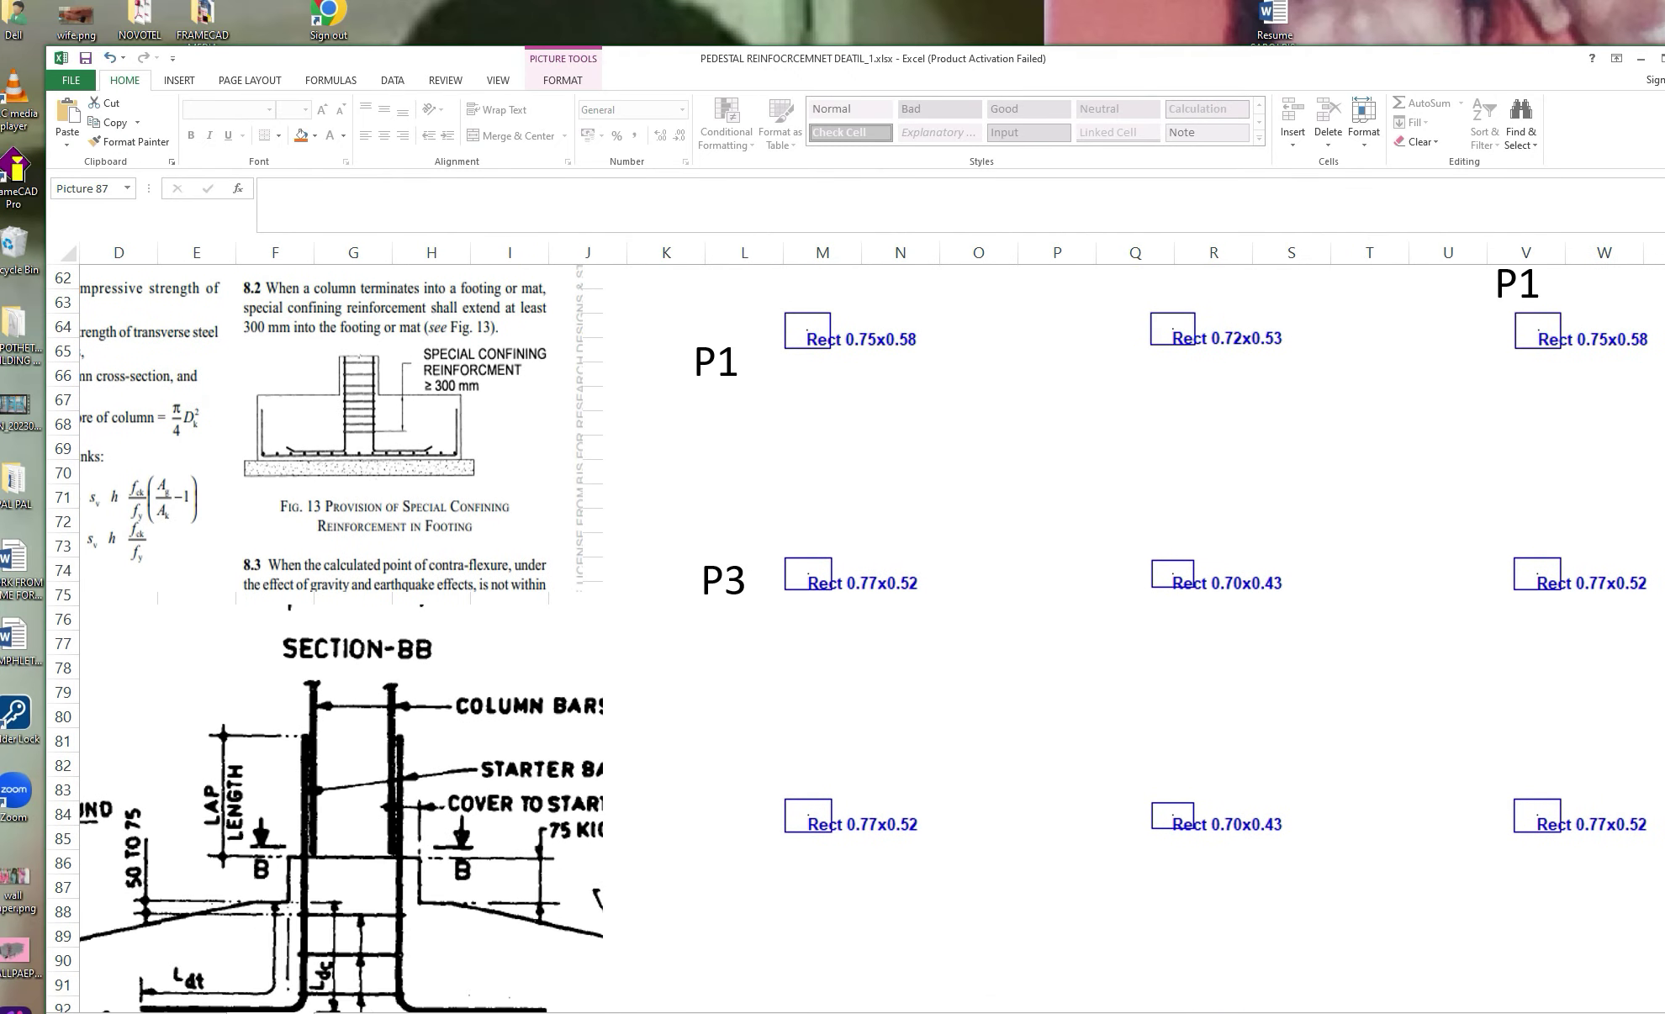
left_click(716, 563)
right_click(712, 544)
left_click(749, 576)
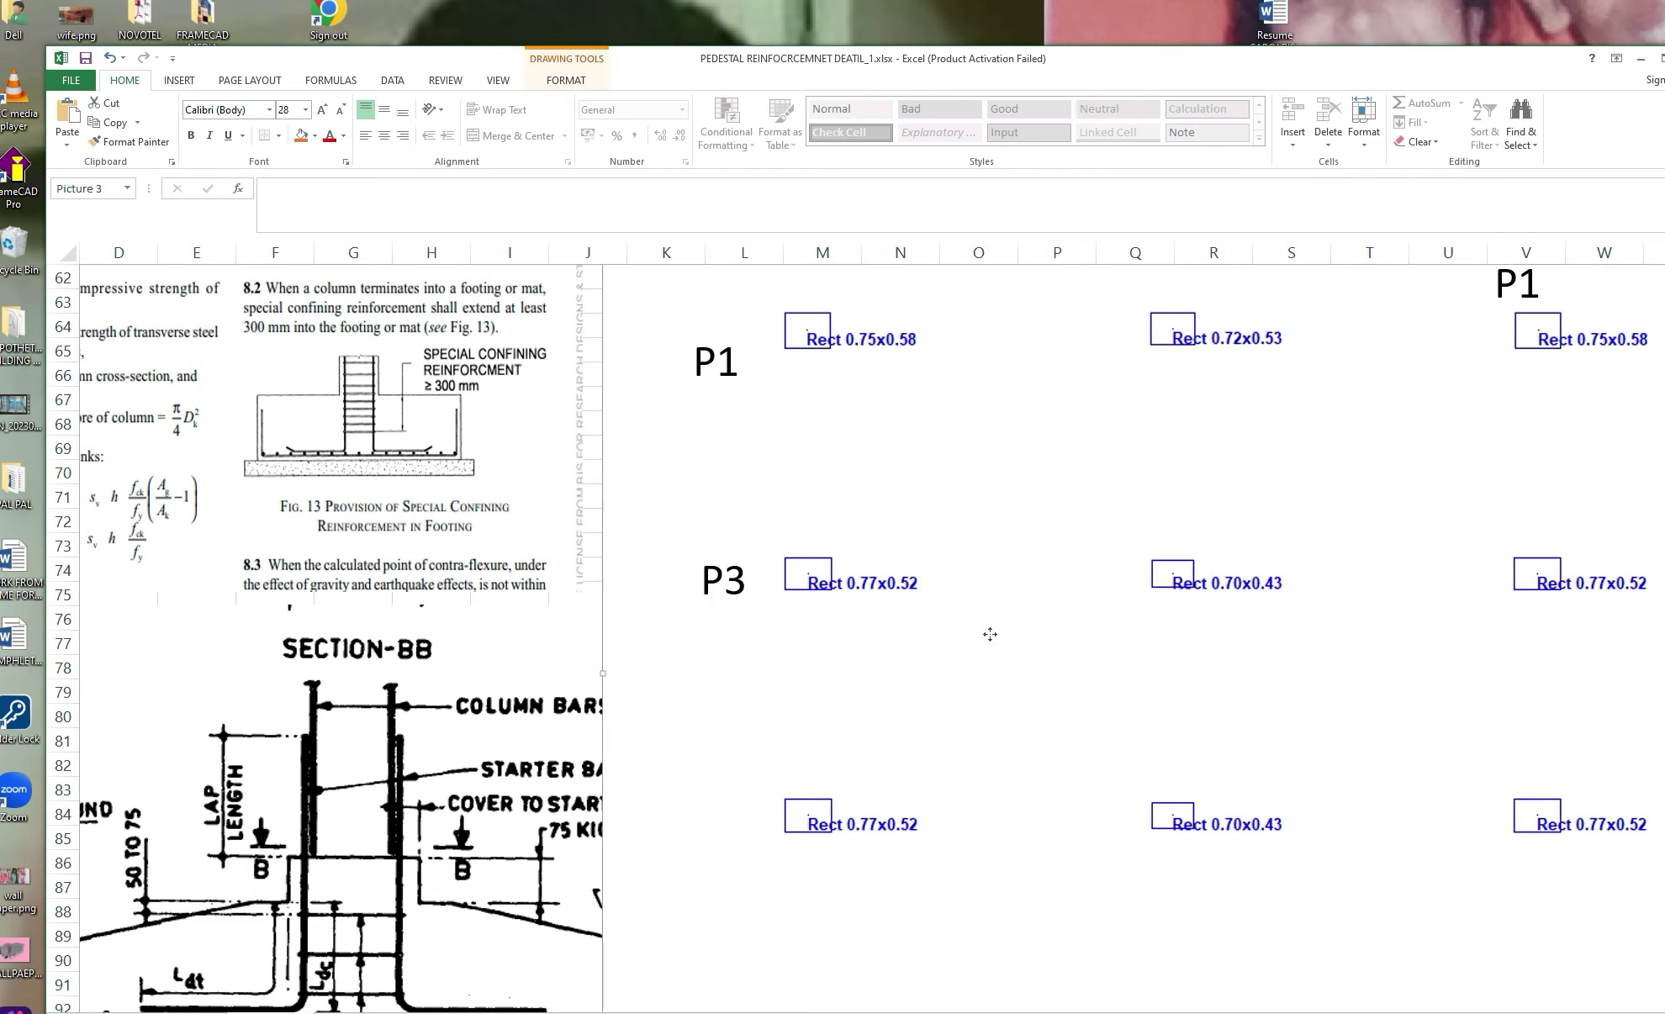
right_click(986, 632)
left_click(1023, 706)
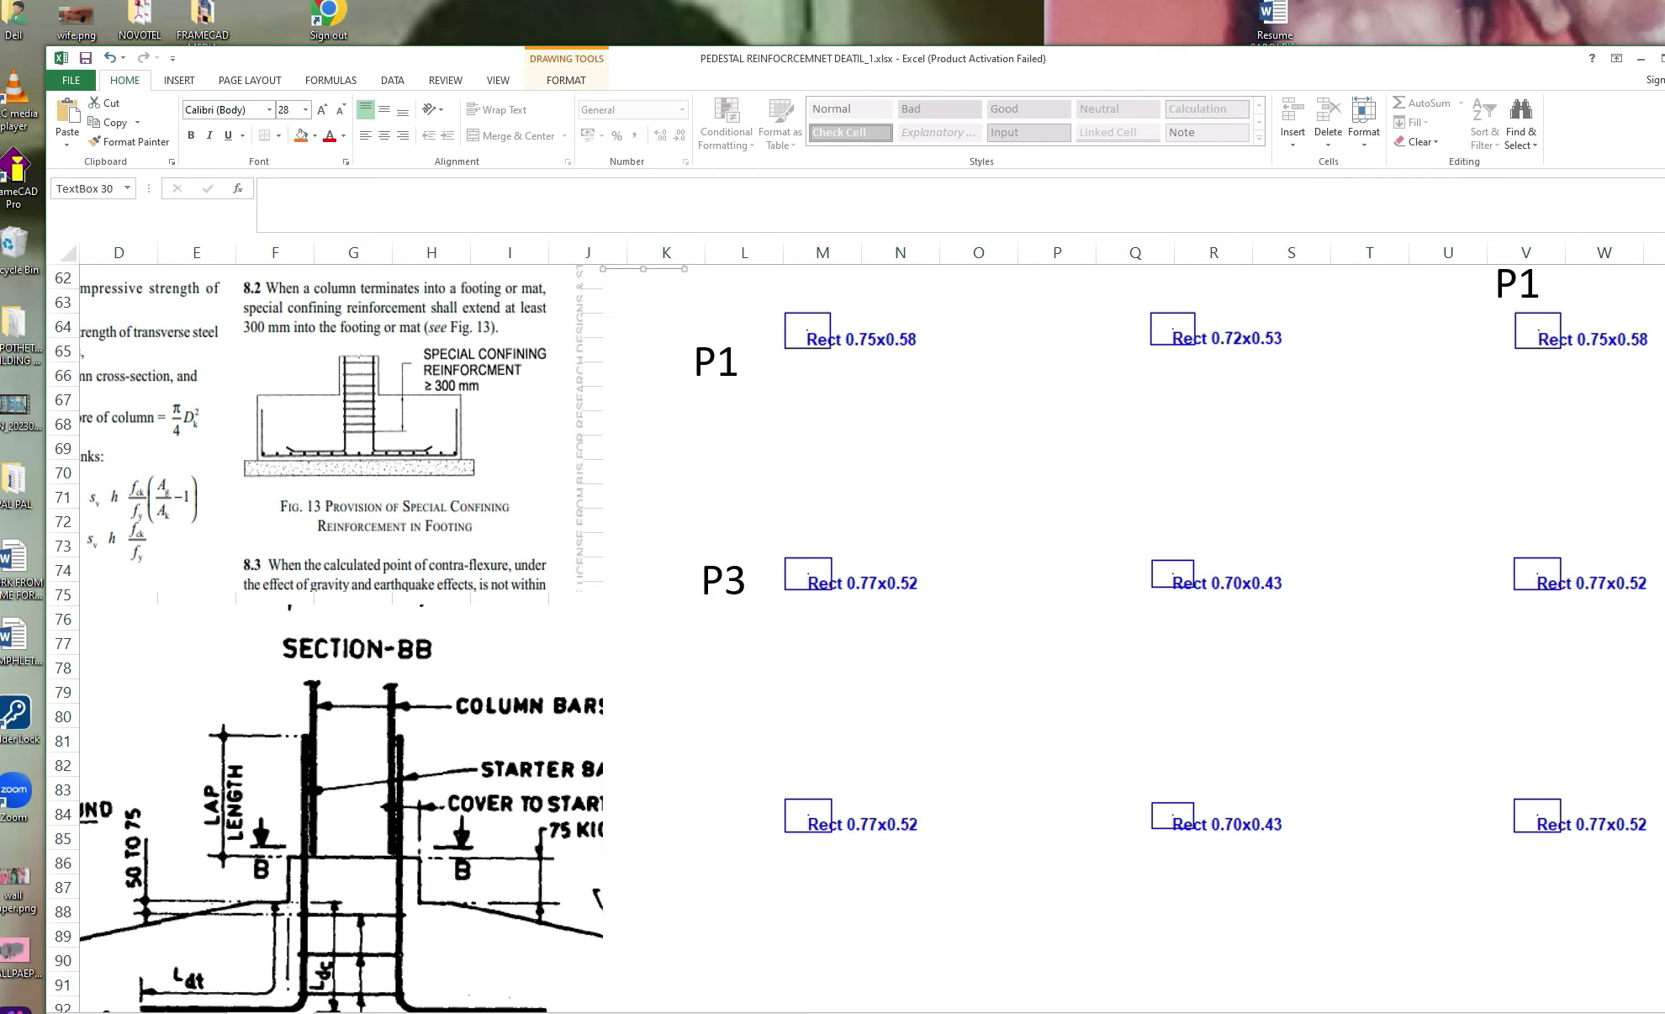
Move the copied P3 label beside the leftmost Rect 0.77x0.52 pedestal in the third row of the plan.
left_click(716, 548)
scroll(719, 540, "up", 2)
left_click(638, 340)
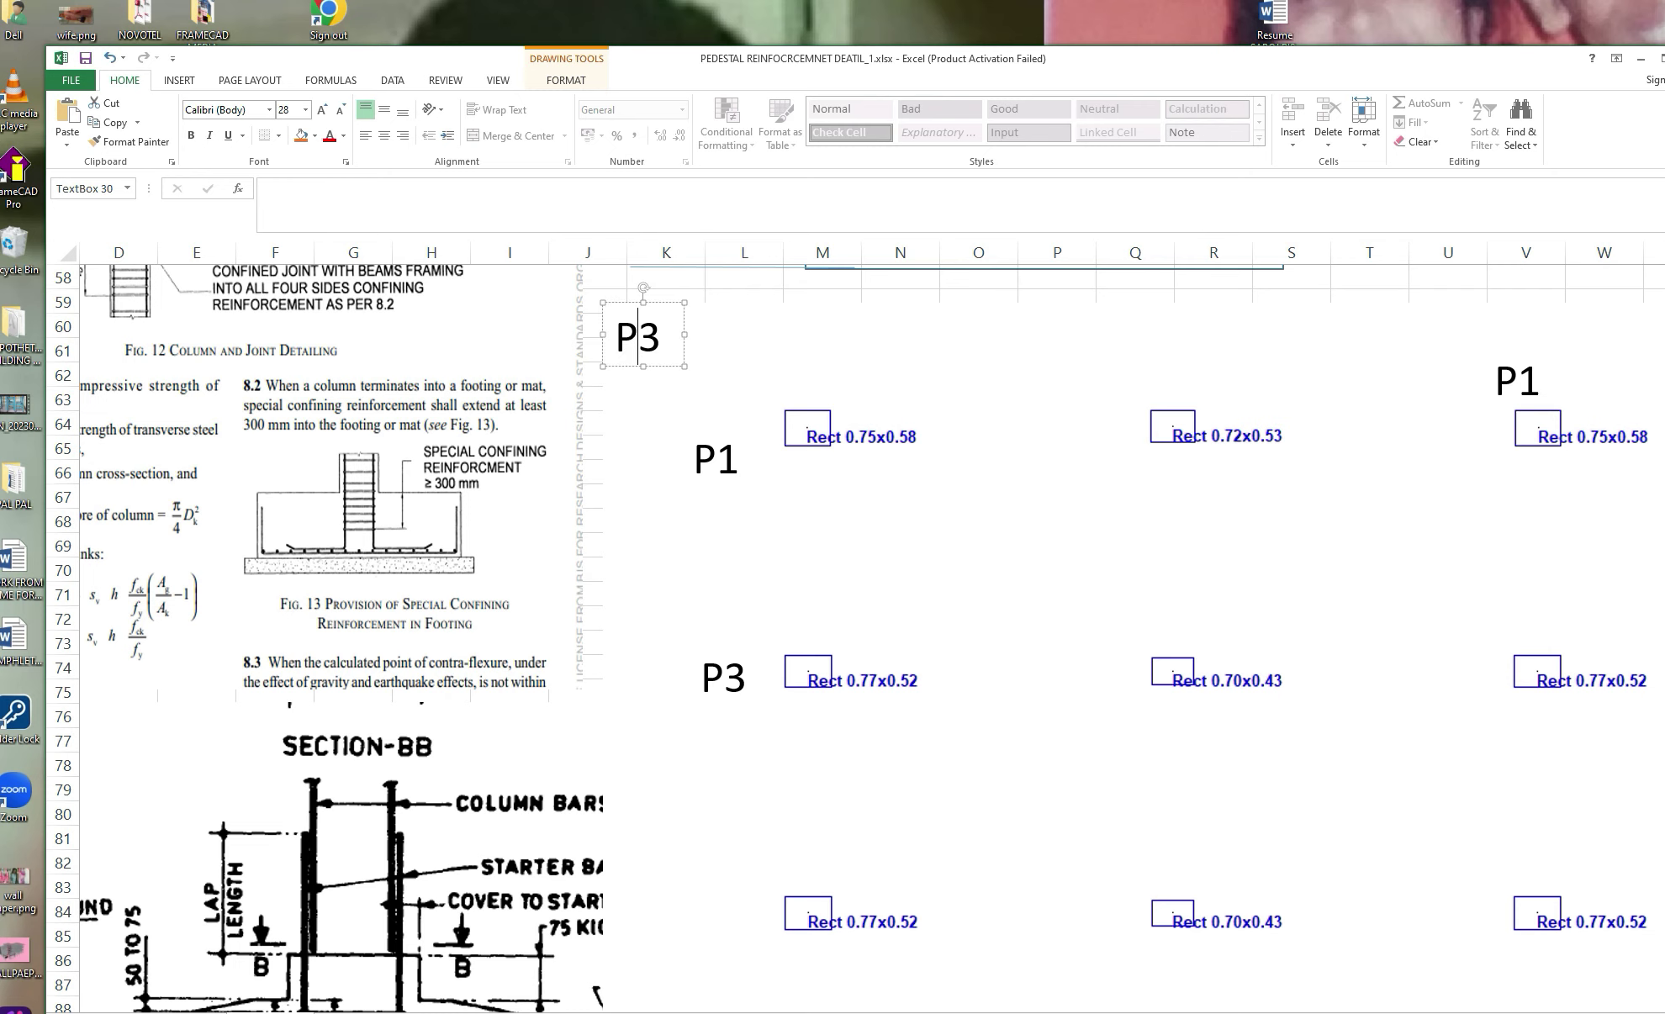
left_click_drag(627, 303, 688, 897)
scroll(899, 769, "down", 2)
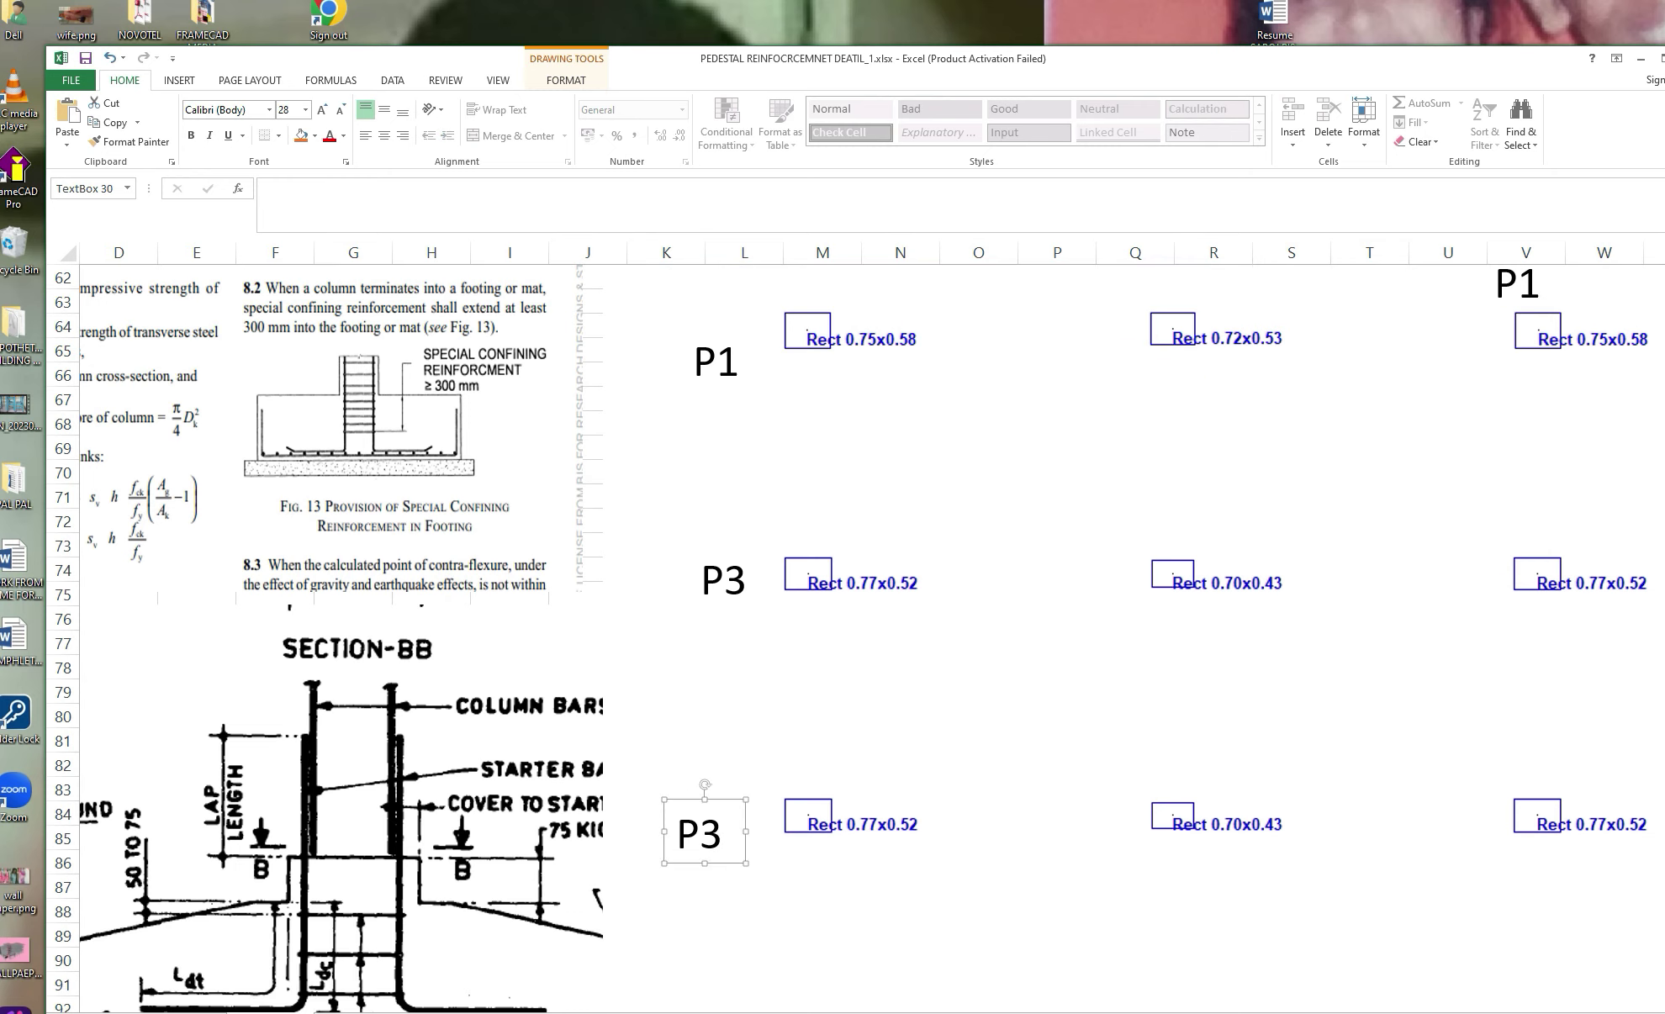
left_click(675, 834)
key("Escape")
key("Escape")
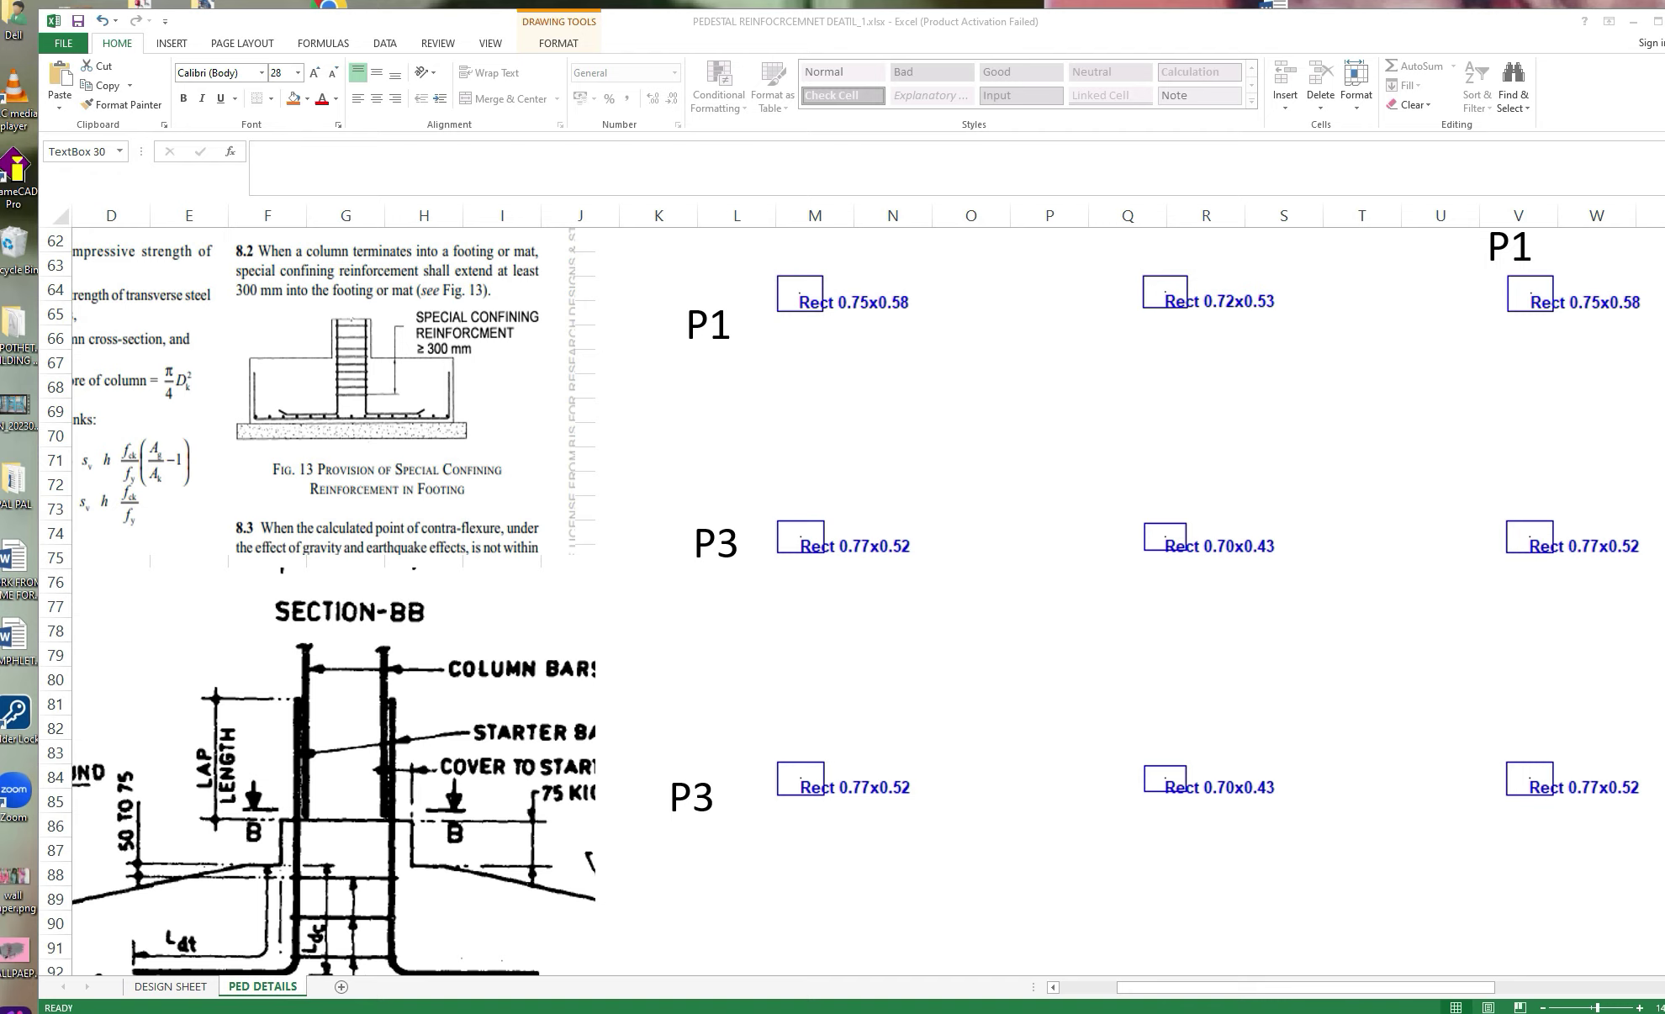
Switch to the COLUMN DESIGN IS13920 workbook and examine the shear link design inputs, tie detailing sketch and IS 13920 clause checks.
key("alt+Tab")
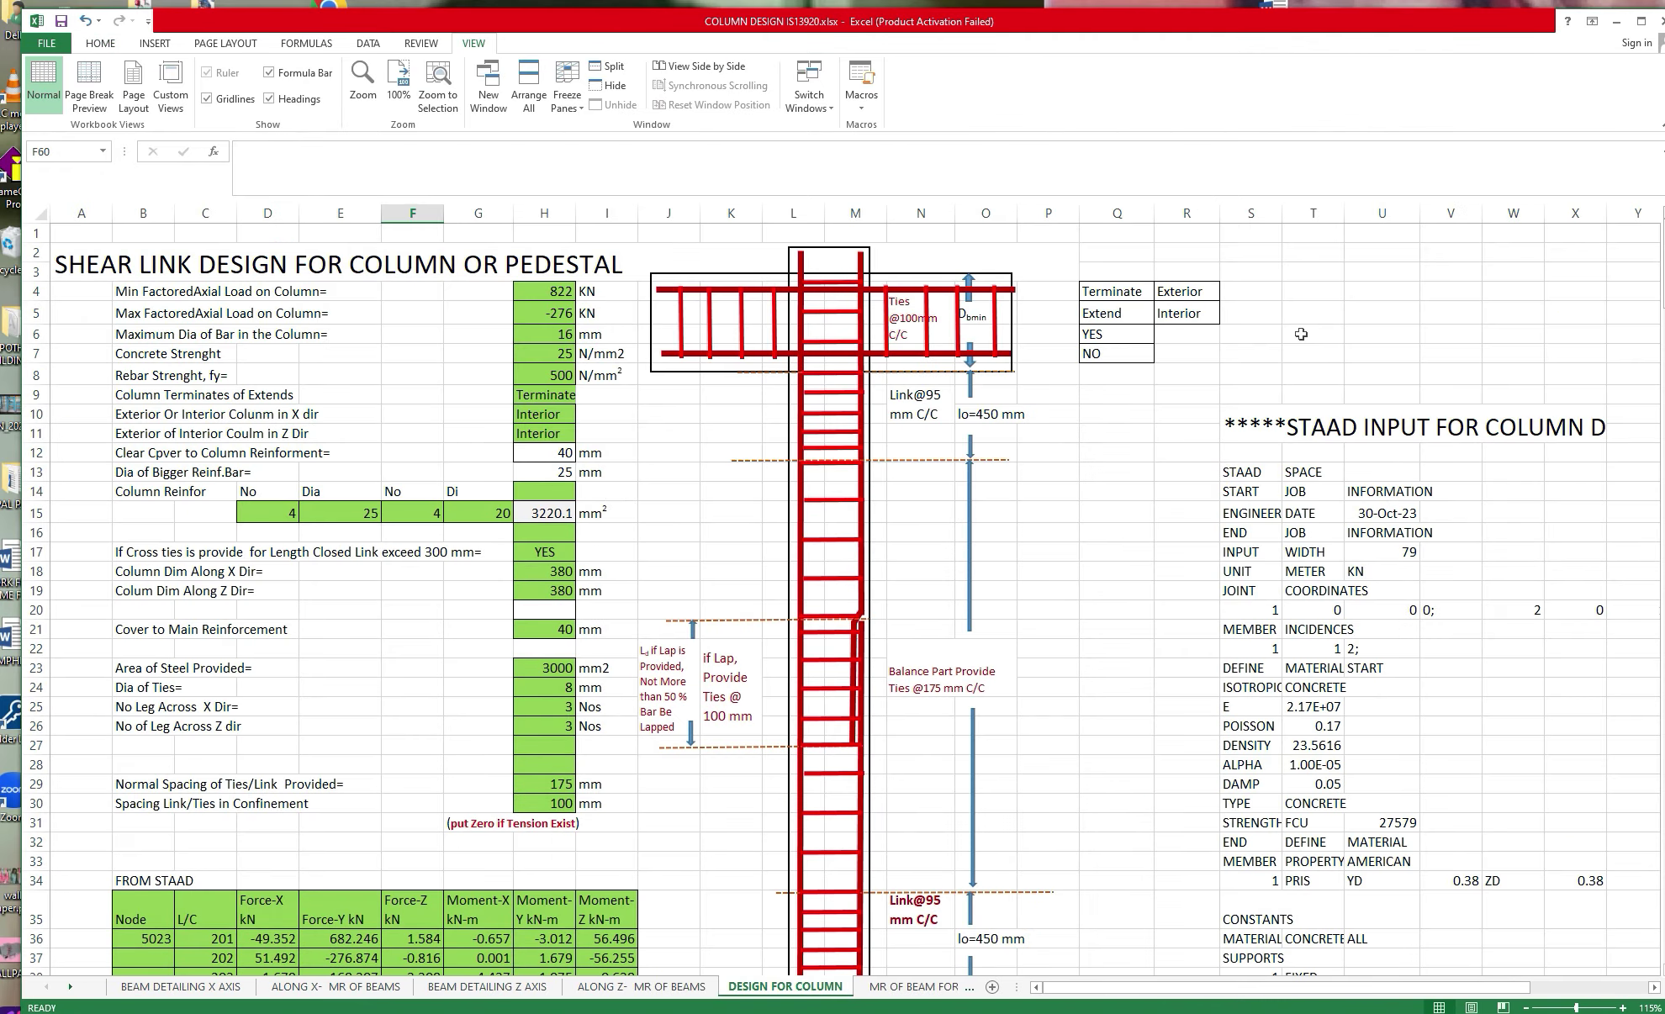
scroll(1301, 334, "down", 6)
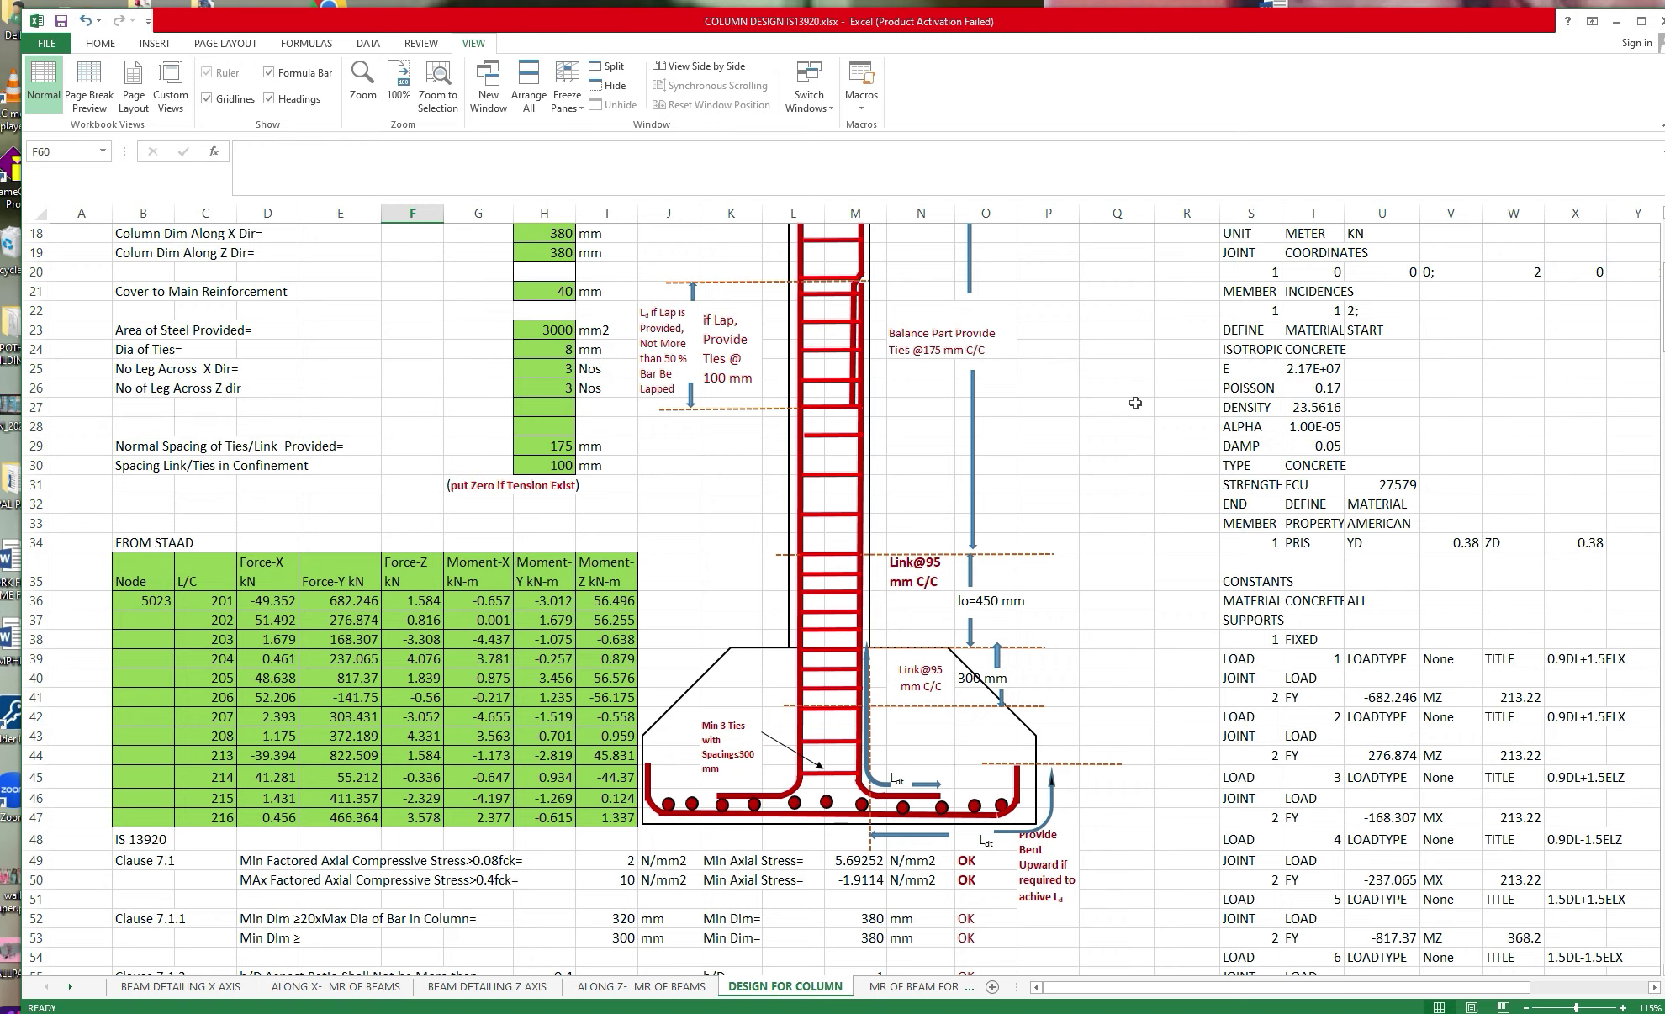
scroll(1134, 406, "up", 1)
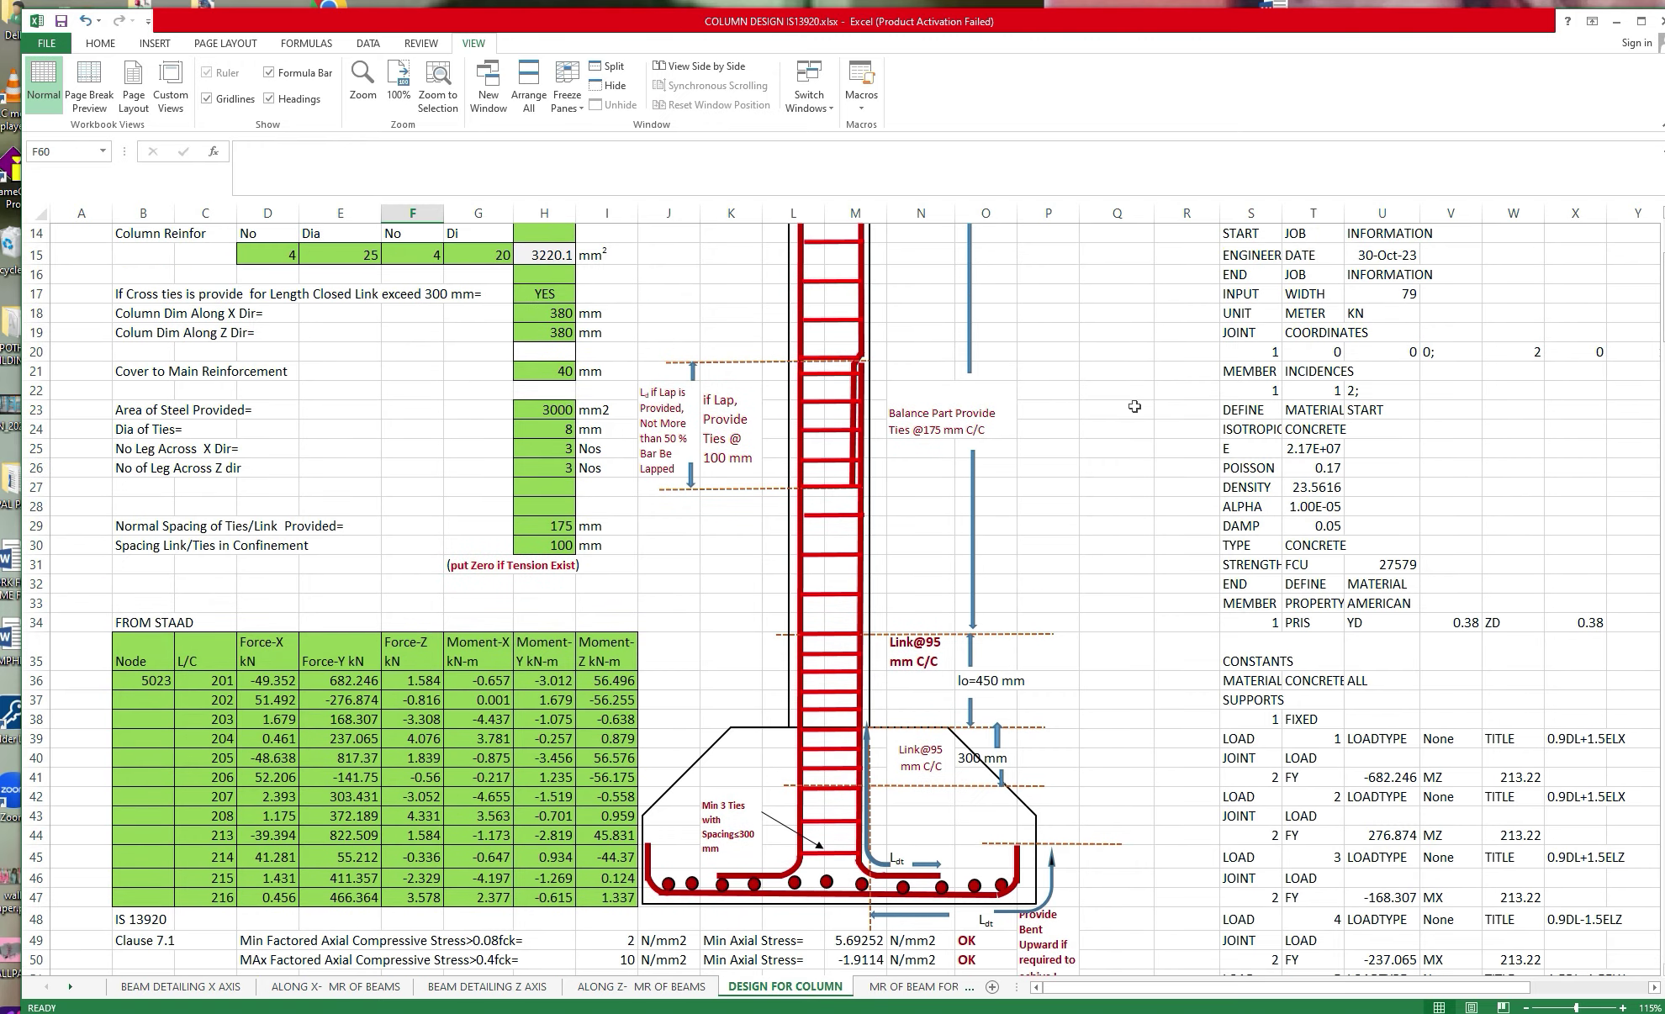
scroll(1134, 406, "down", 9)
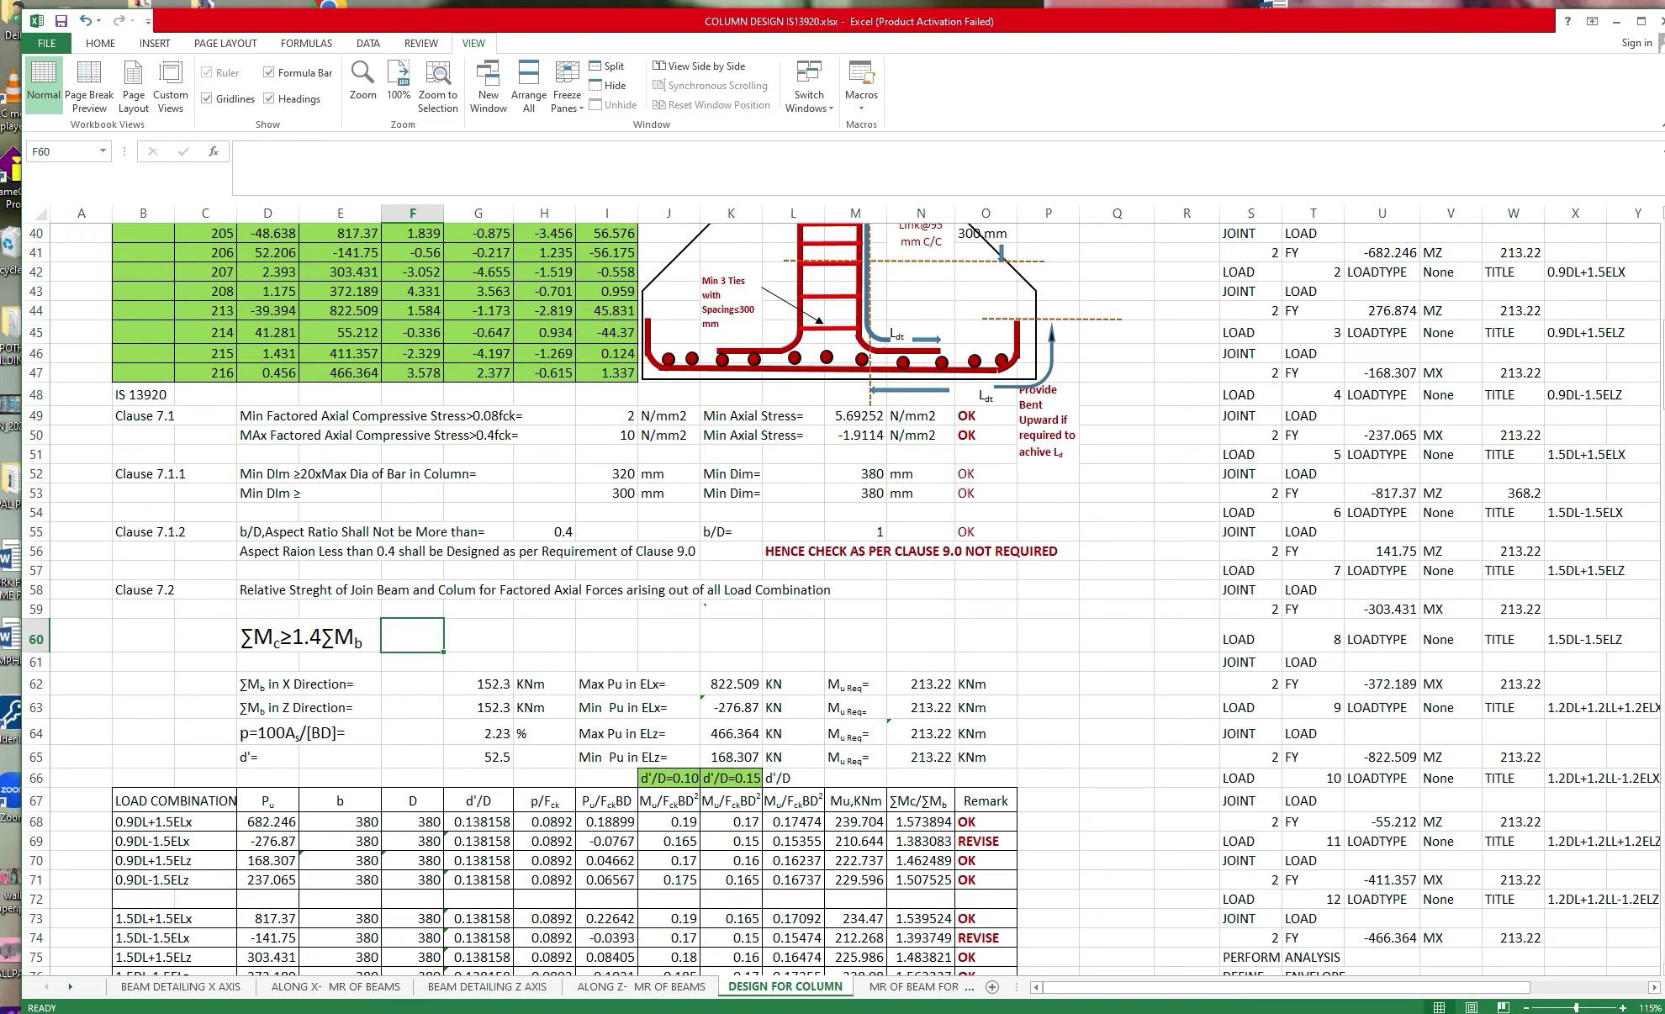
Switch to STAAD.Pro, measure the distance between the heads of the two intermediate pedestals on the near side, and return to the workbook.
key("alt+Tab")
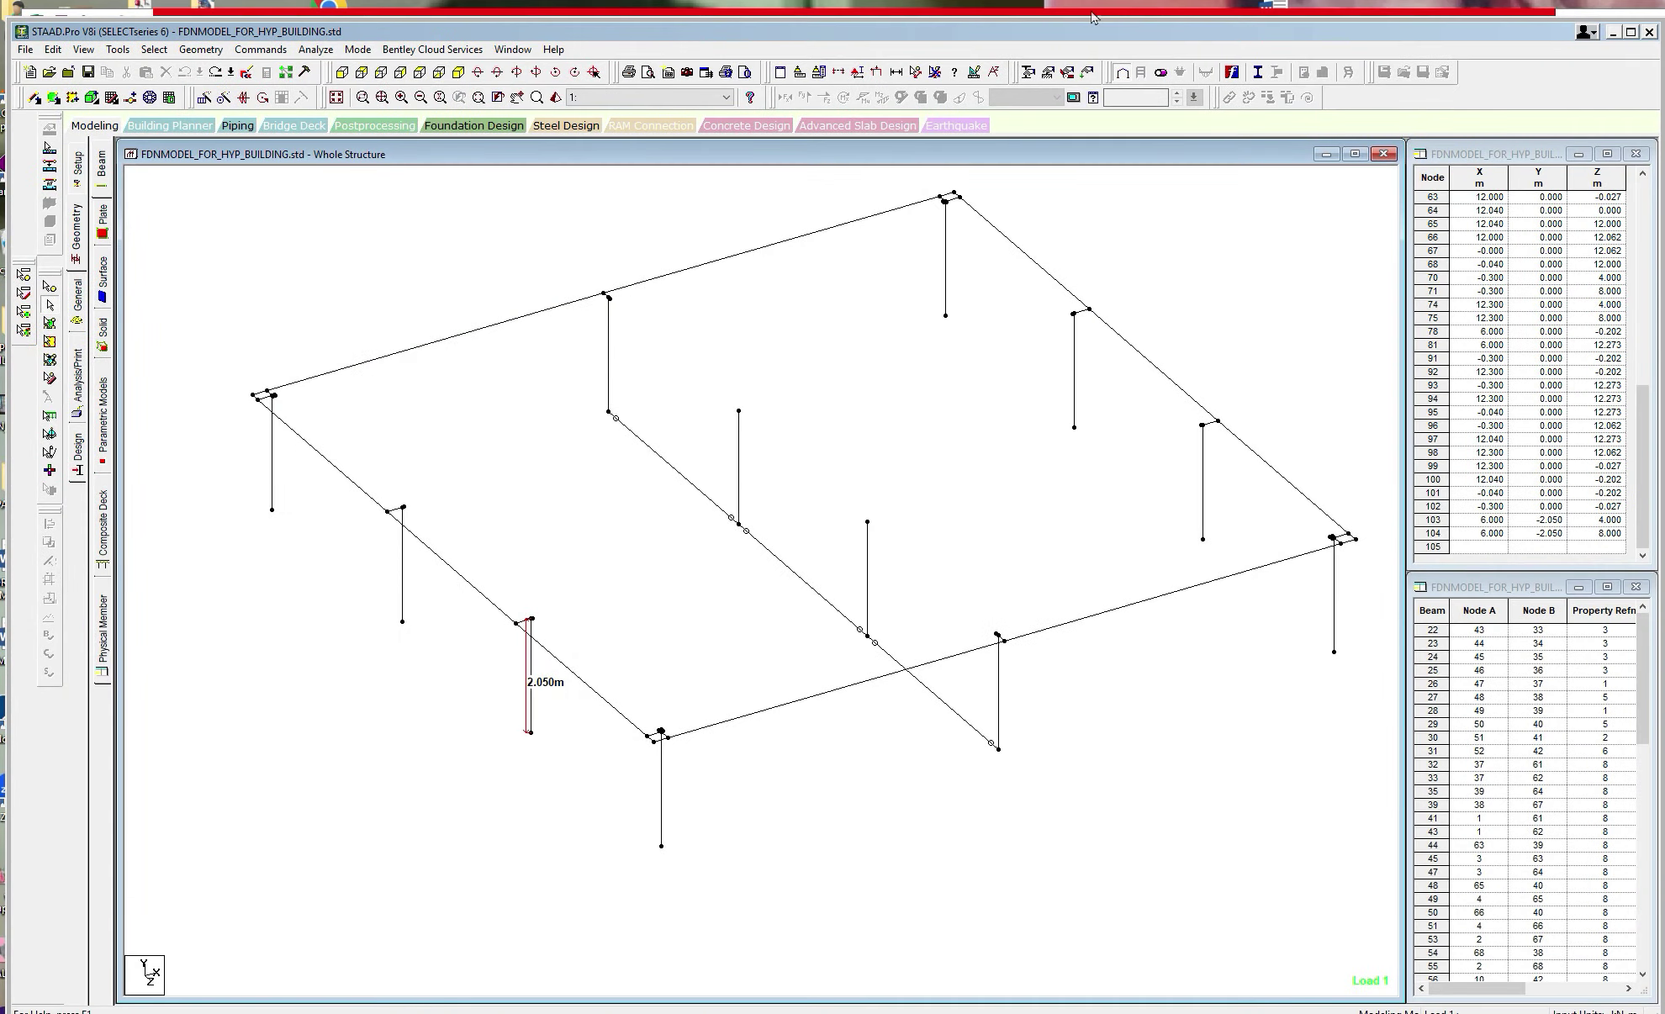
left_click(916, 71)
left_click(387, 511)
left_click(515, 623)
left_click(1612, 32)
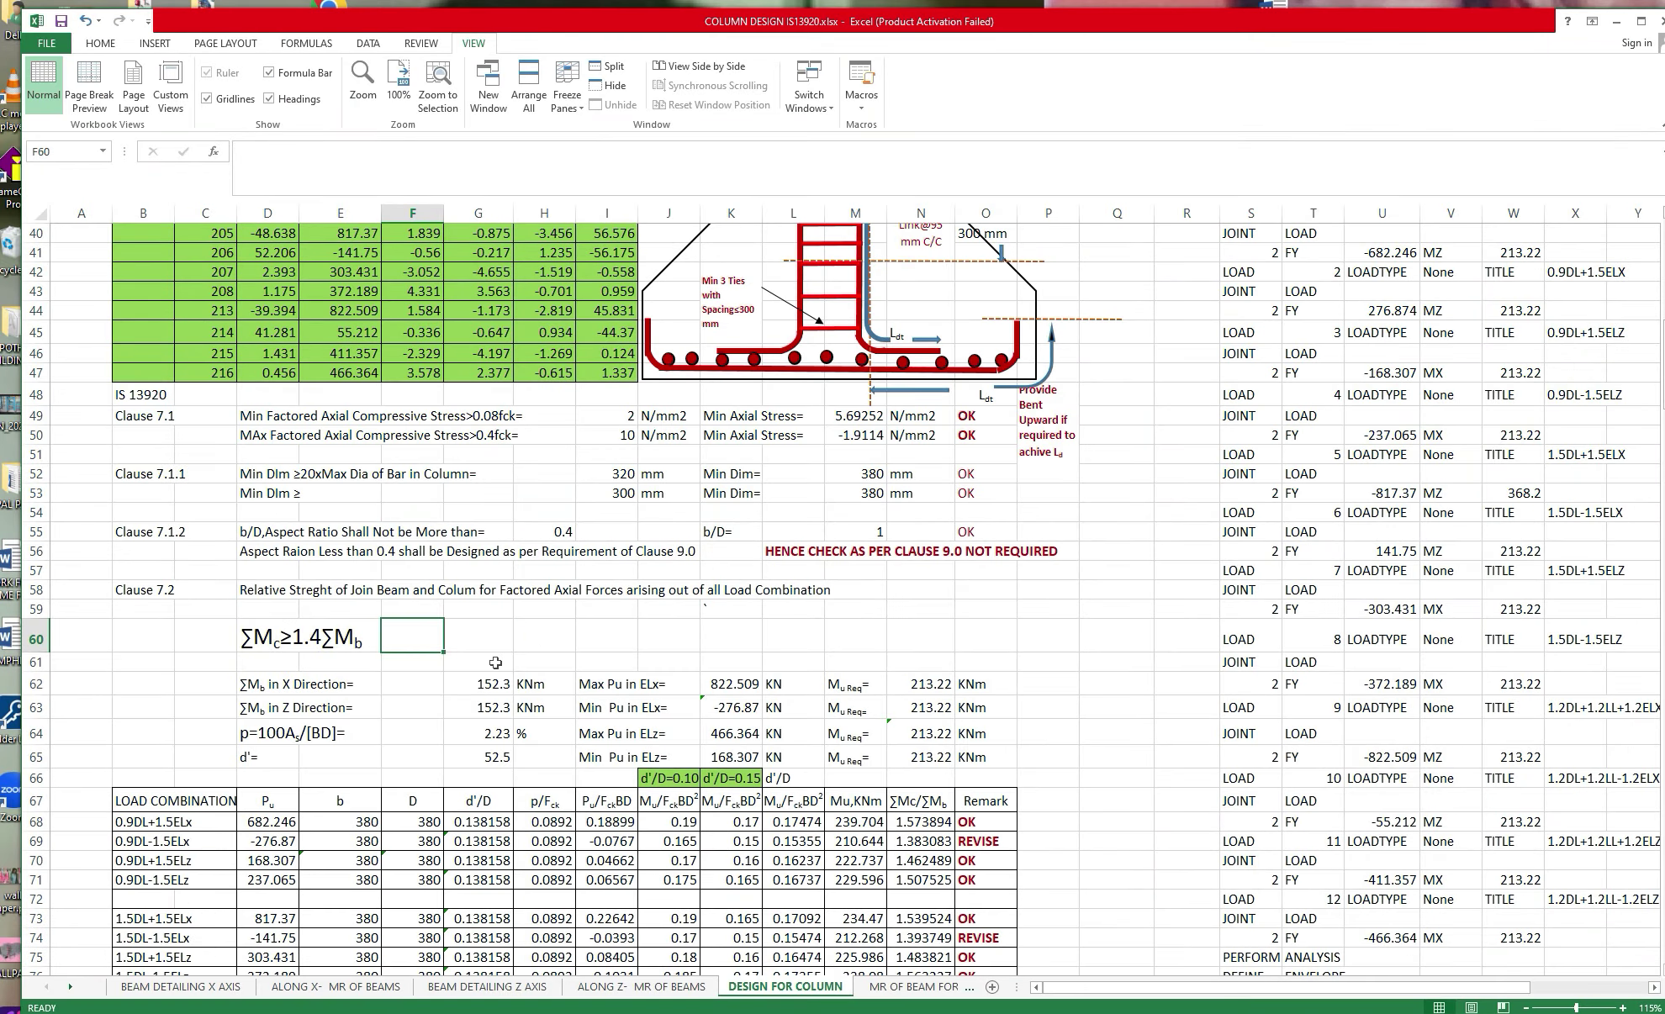
left_click(797, 1011)
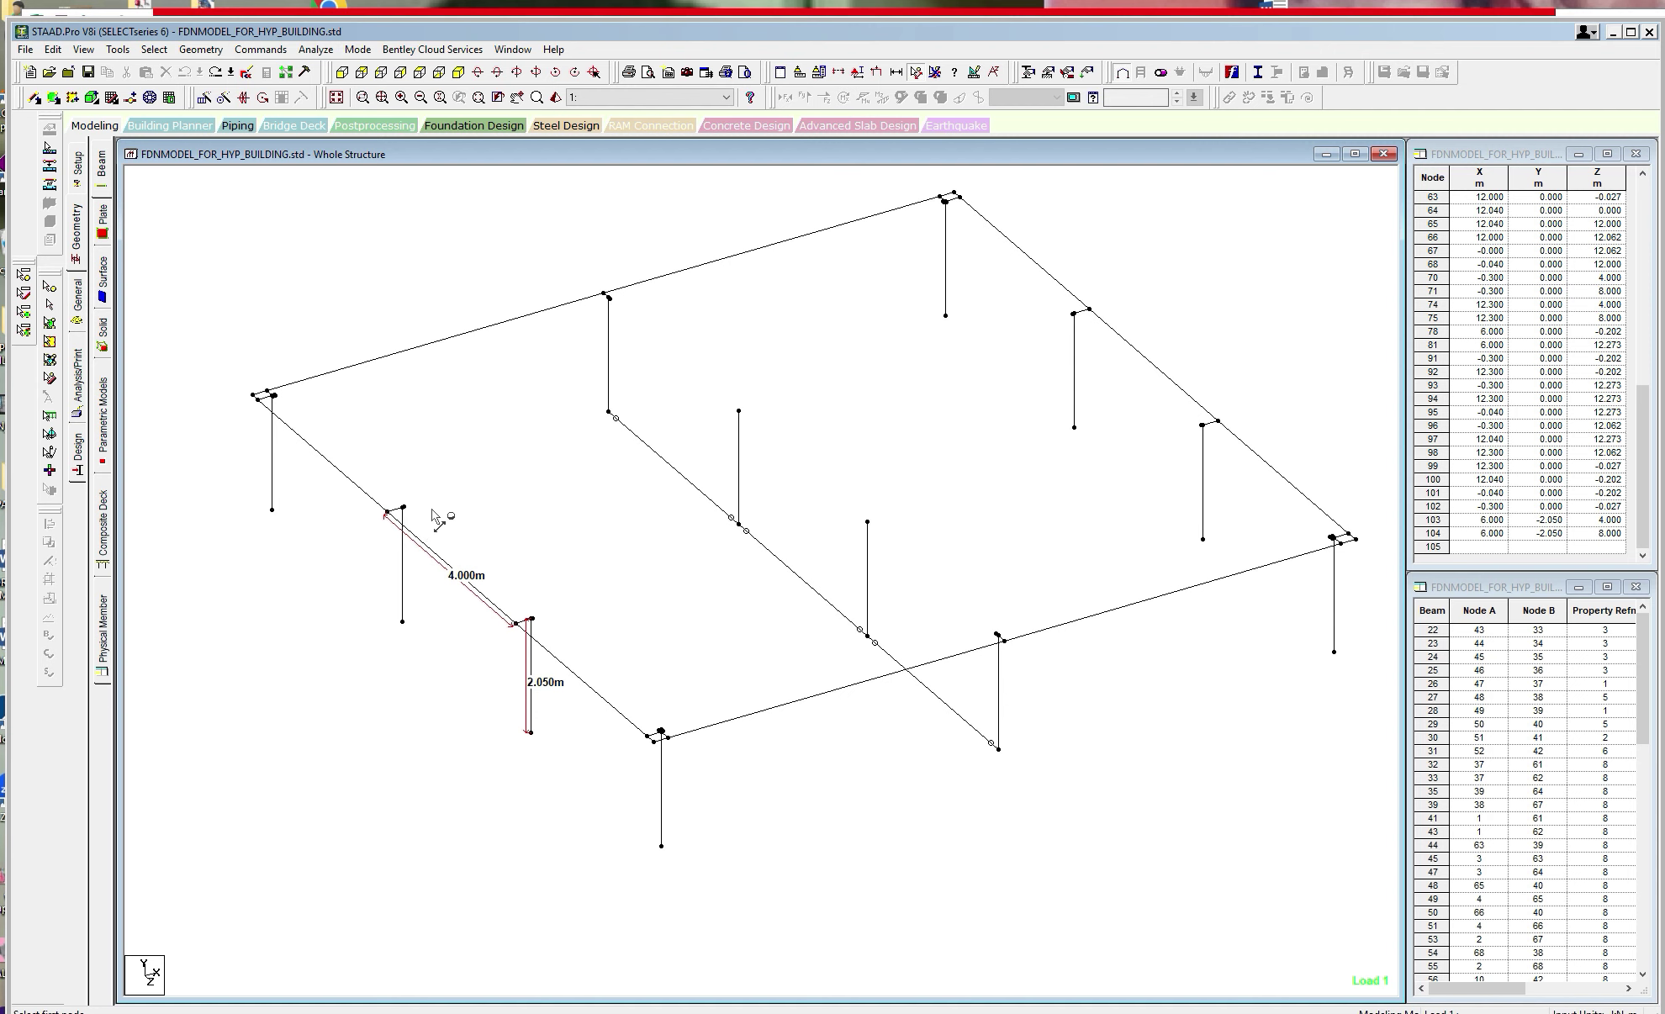
left_click(1613, 34)
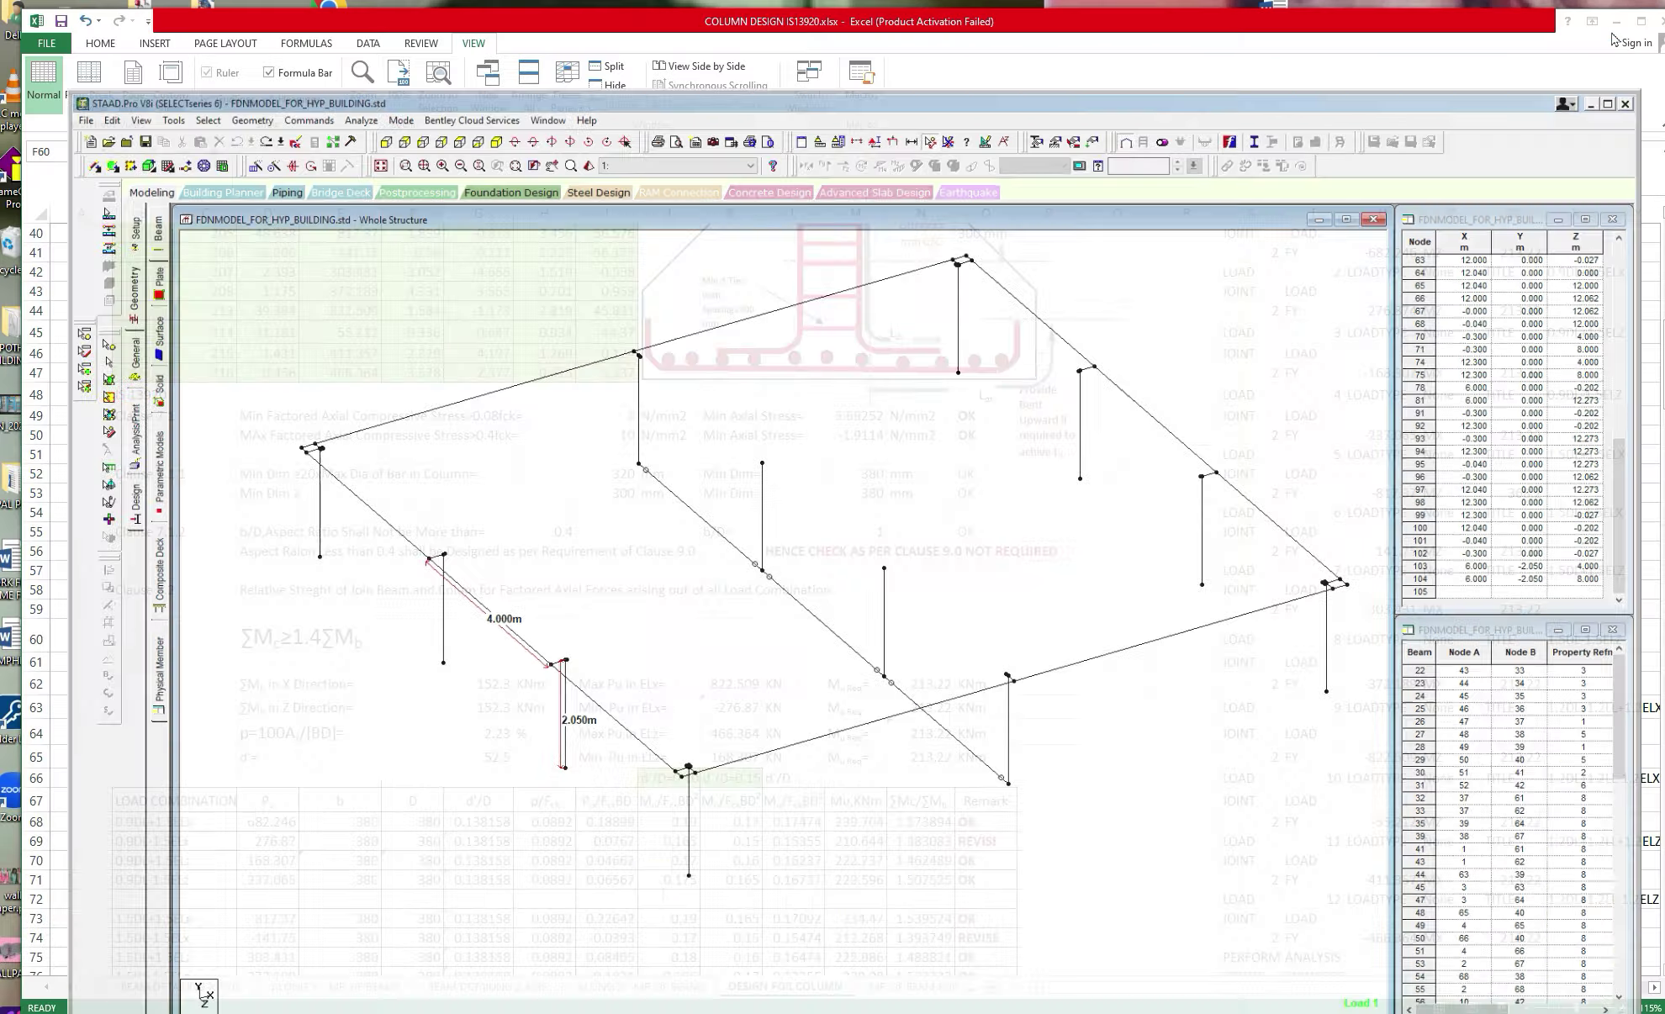
Examine the shear link design inputs and the link spacing sketch on the DESIGN FOR COLUMN sheet.
left_click(1125, 491)
scroll(1126, 488, "up", 10)
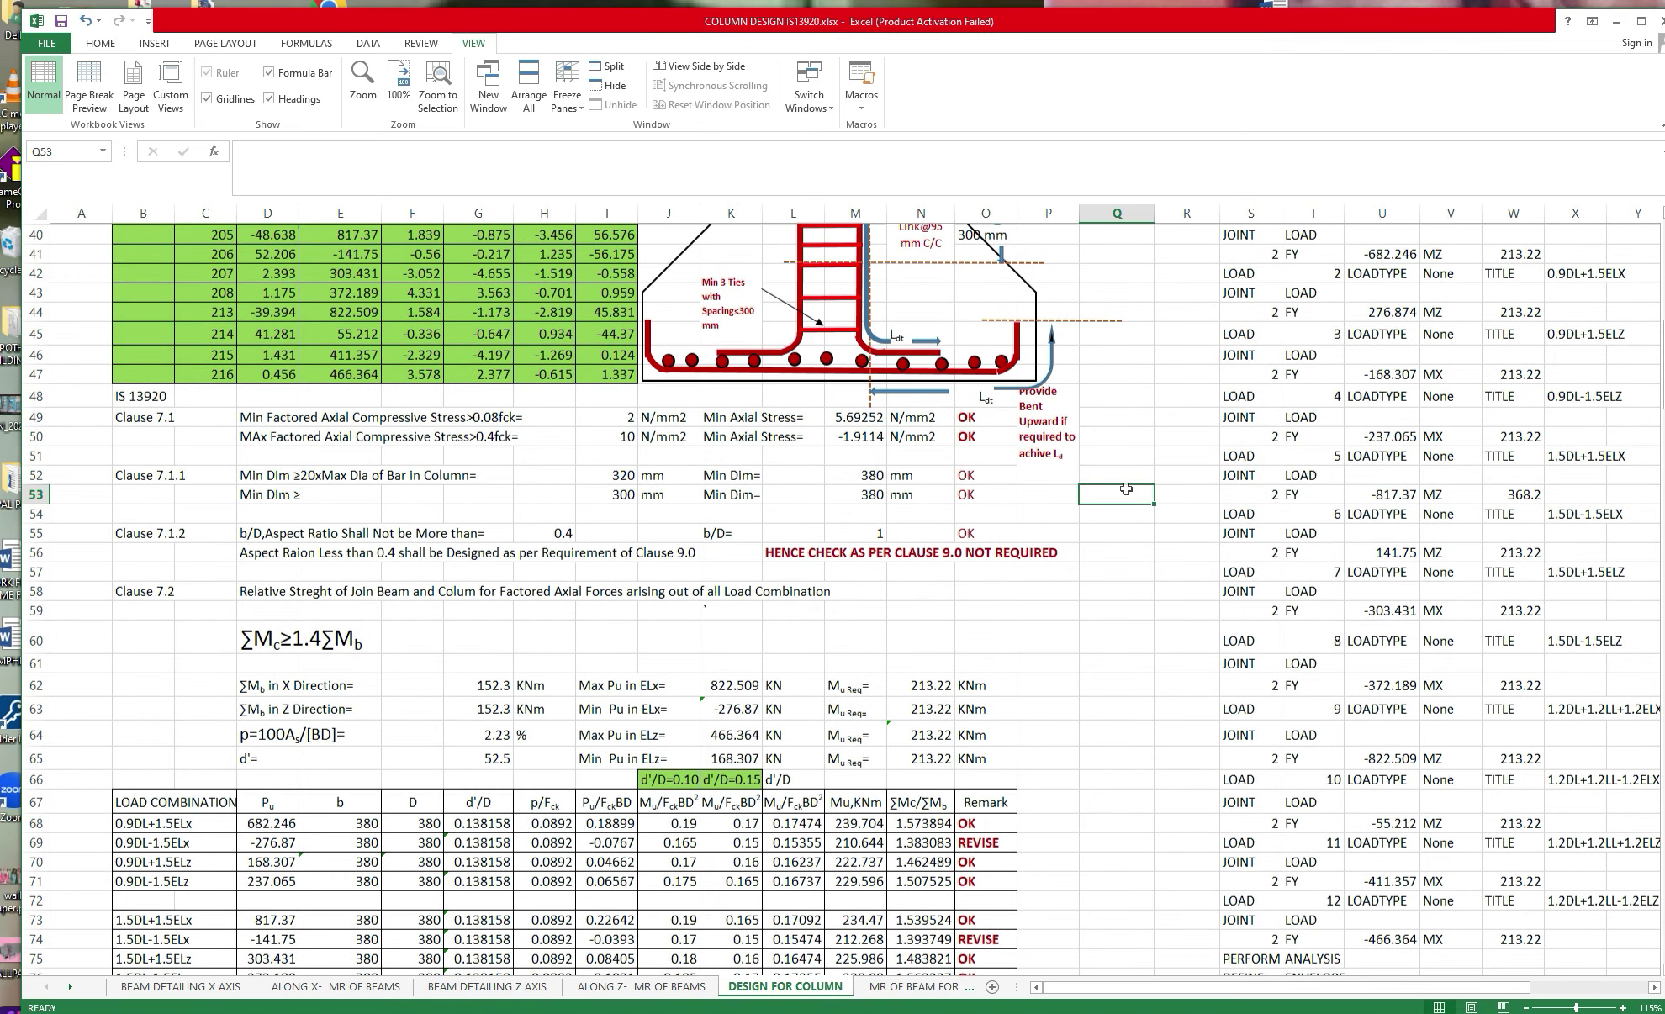
scroll(1126, 488, "up", 4)
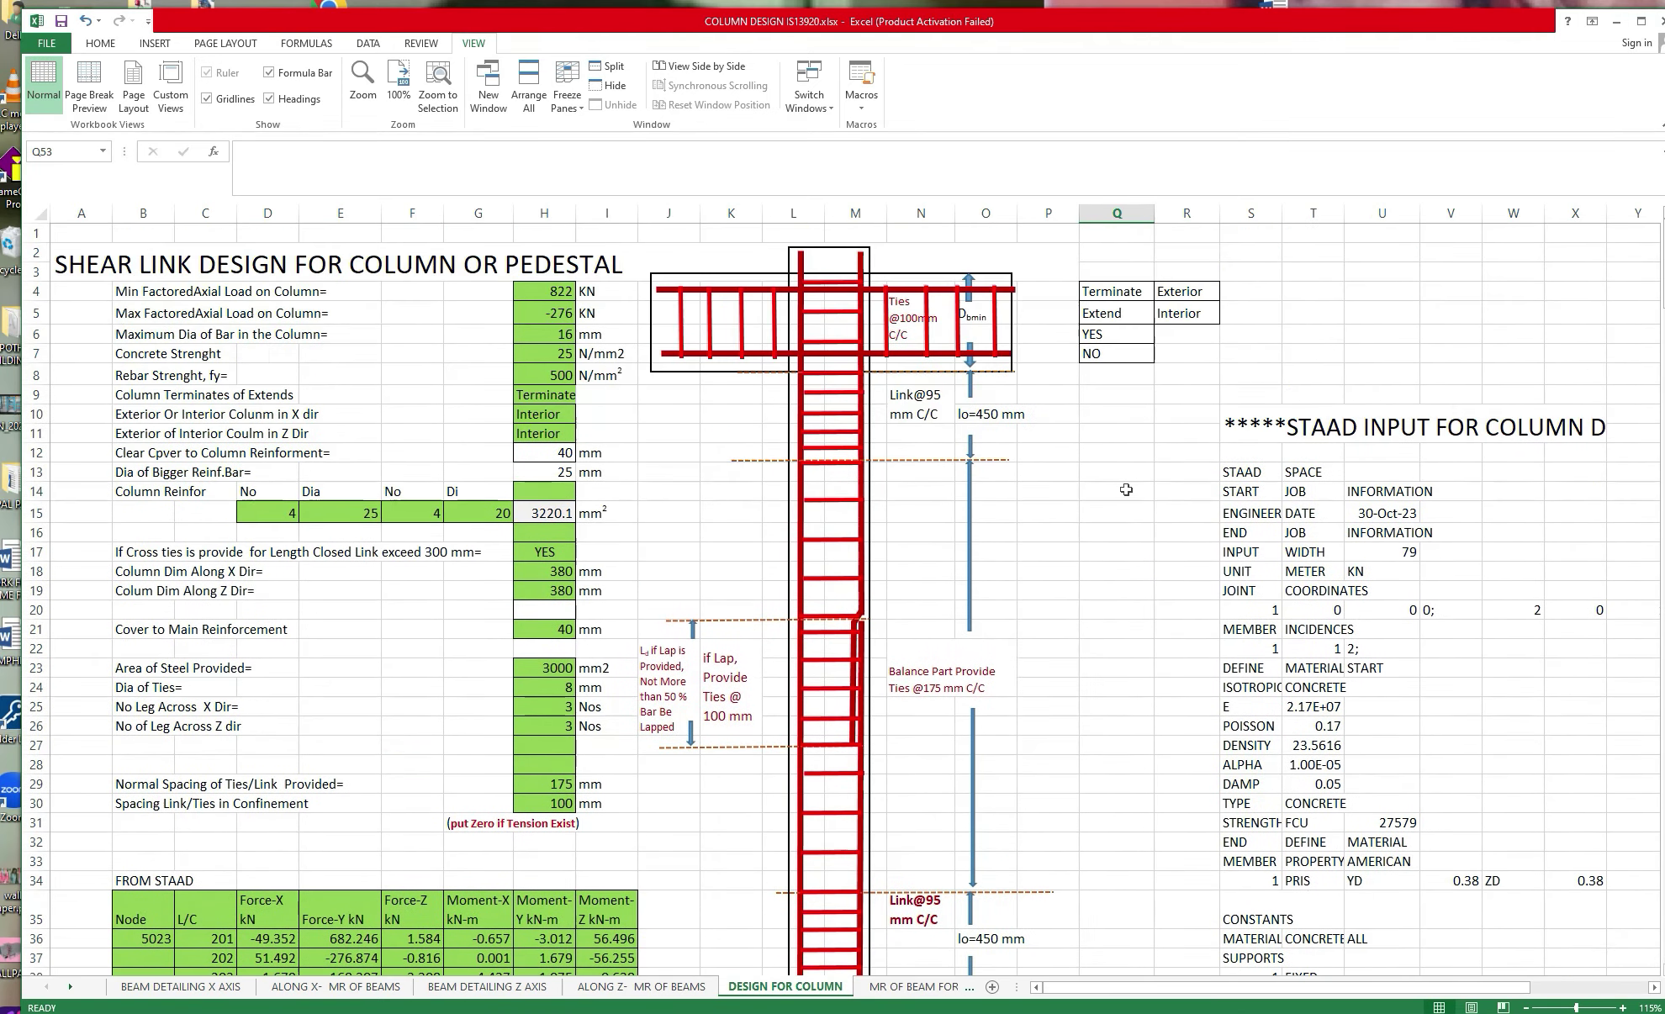
scroll(1125, 489, "down", 4)
scroll(1125, 489, "up", 2)
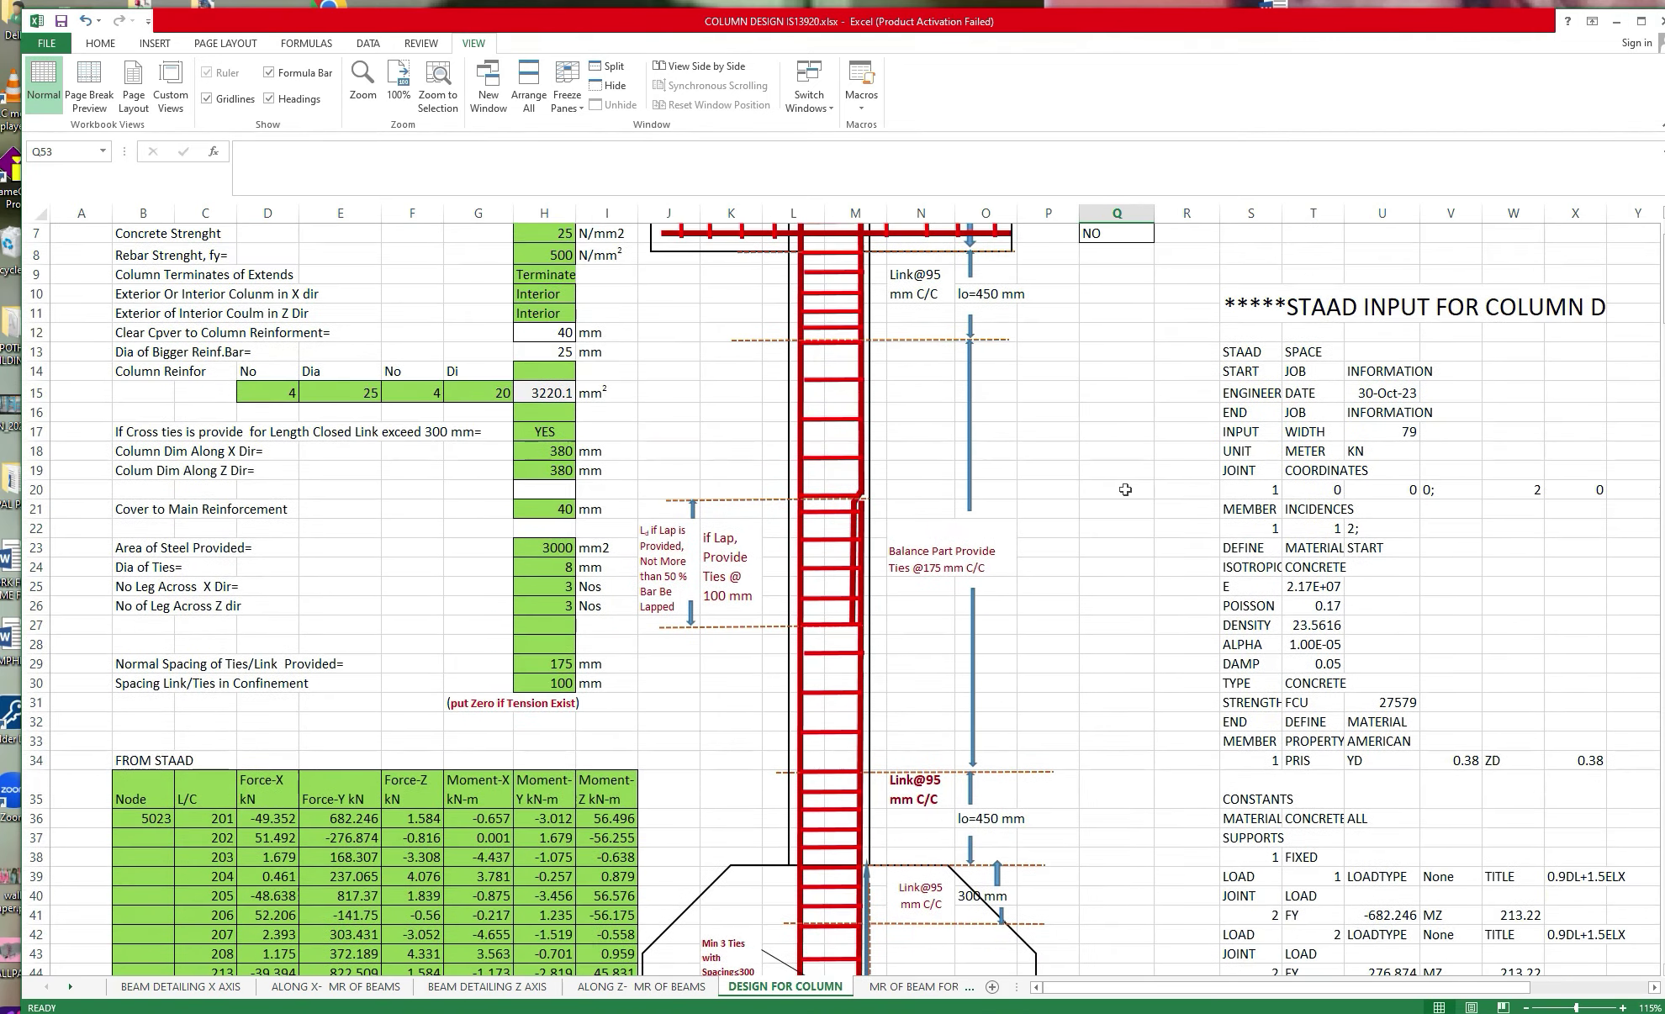
Check the section dimensions of the beam 22 pedestal in STAAD.Pro and return to the column design workbook.
key("alt+Tab")
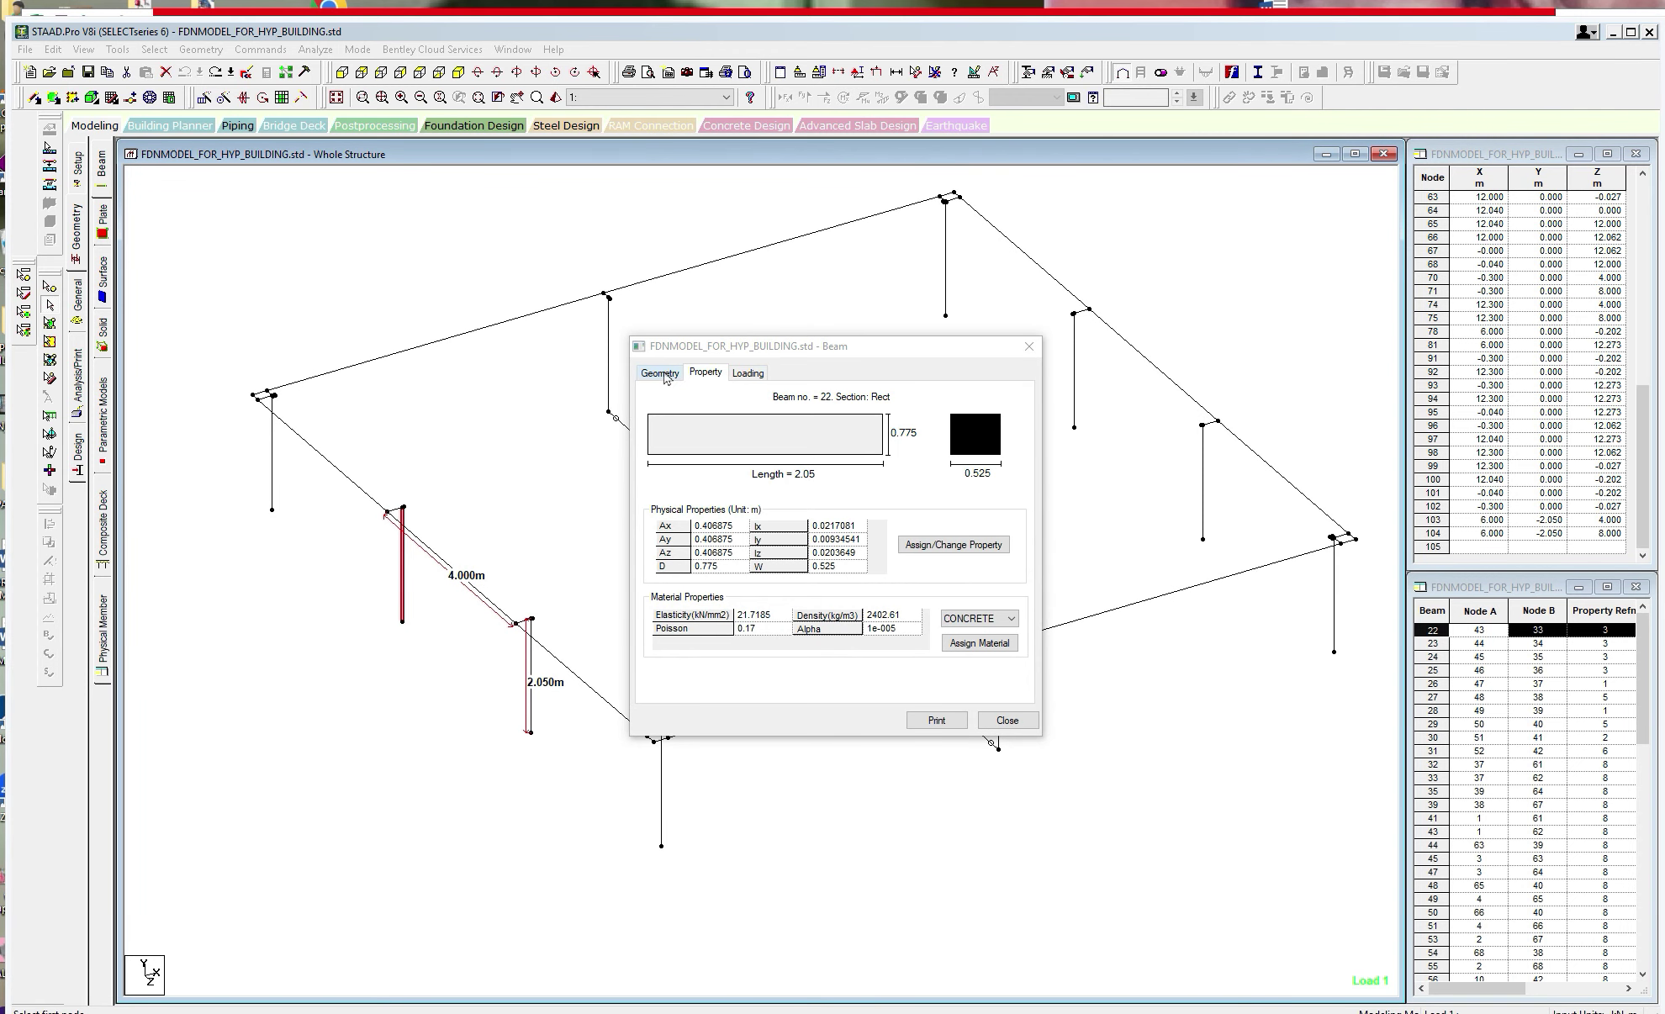
left_click(1029, 347)
key("alt+Tab")
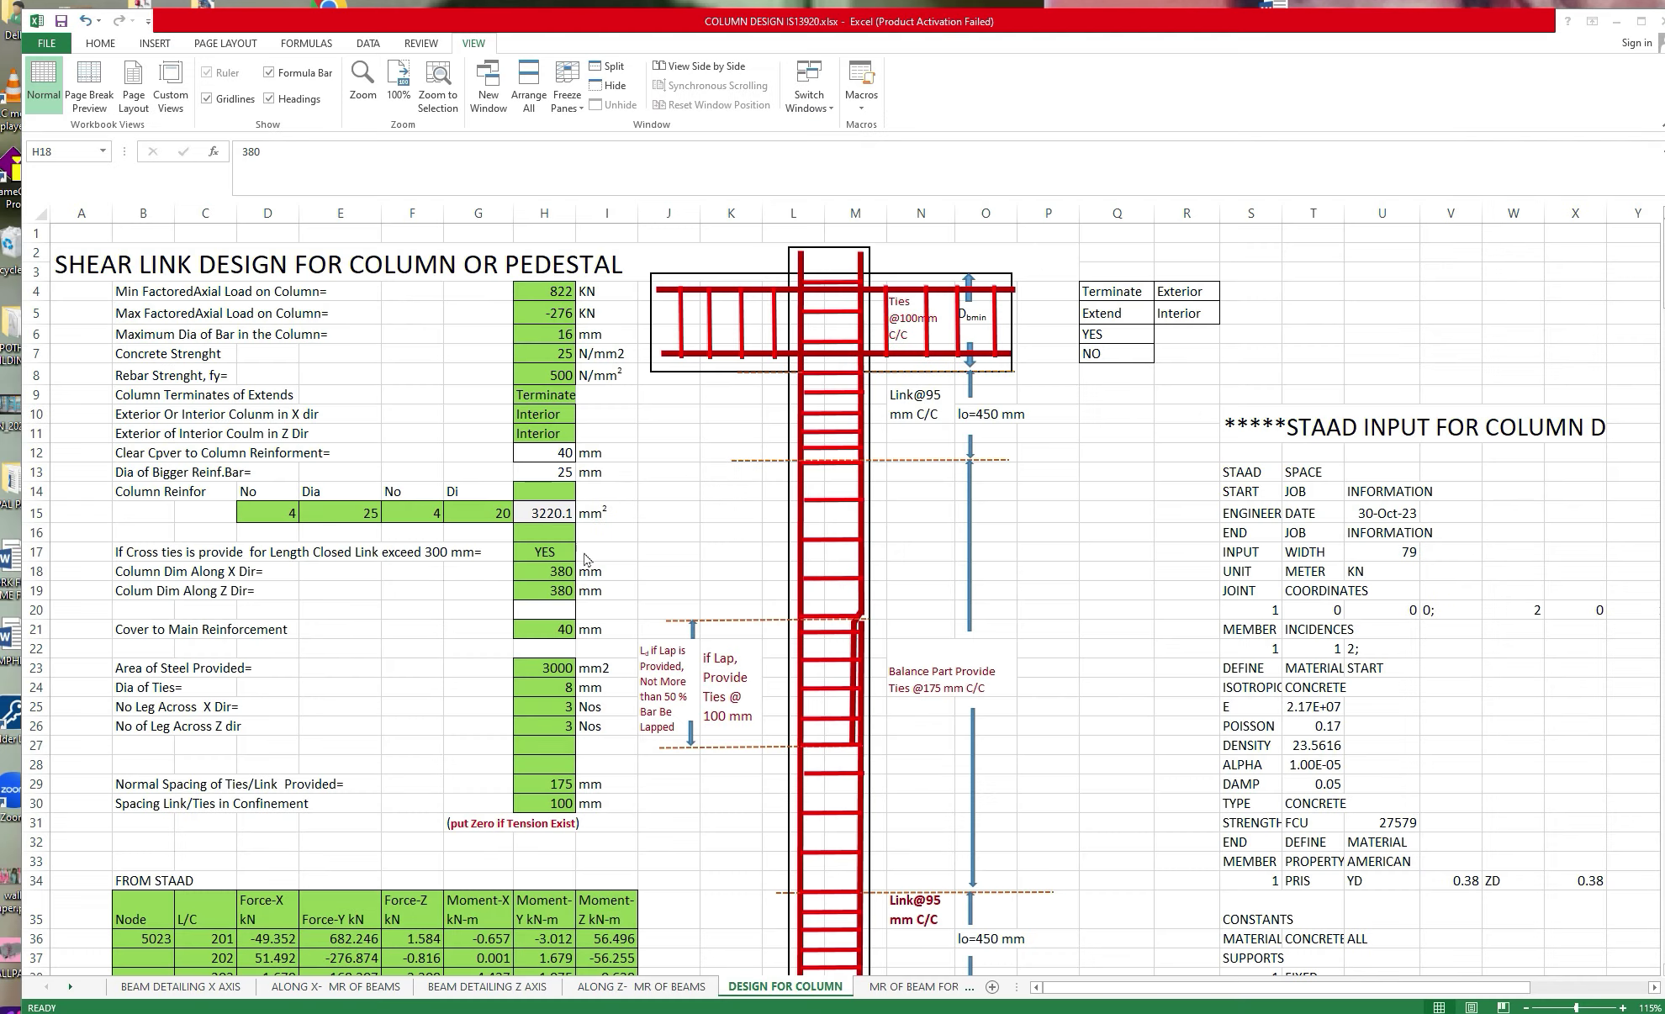
left_click(562, 568)
type("525")
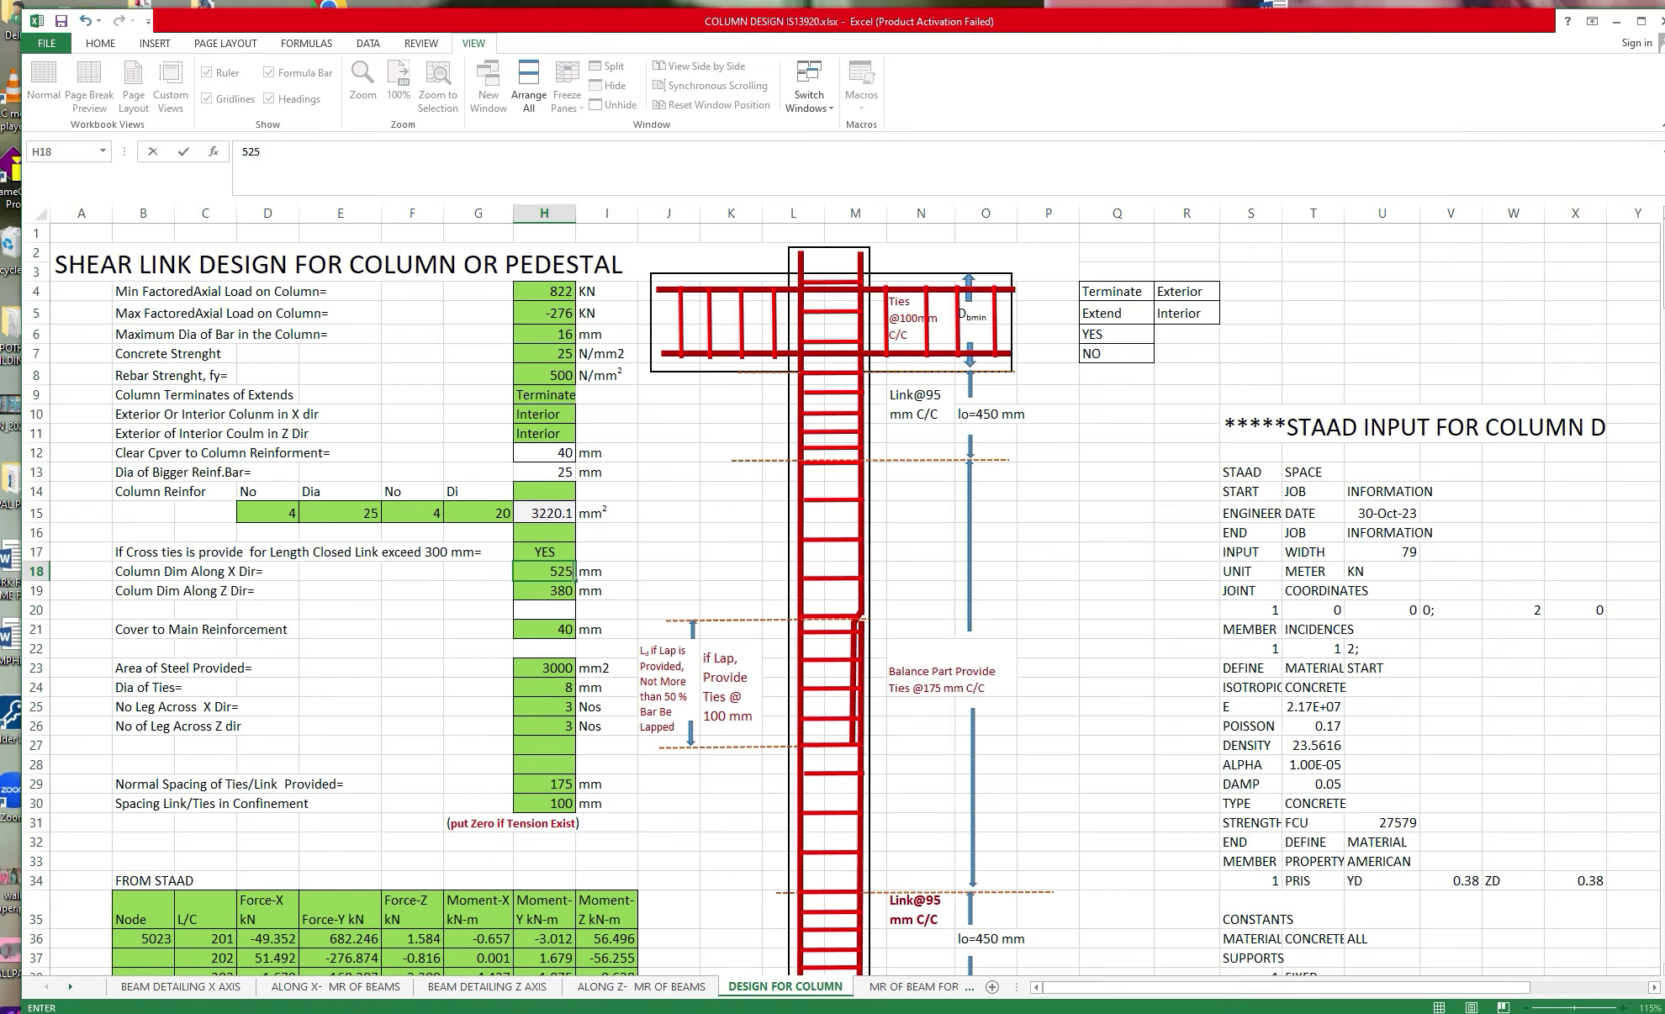
key("Return")
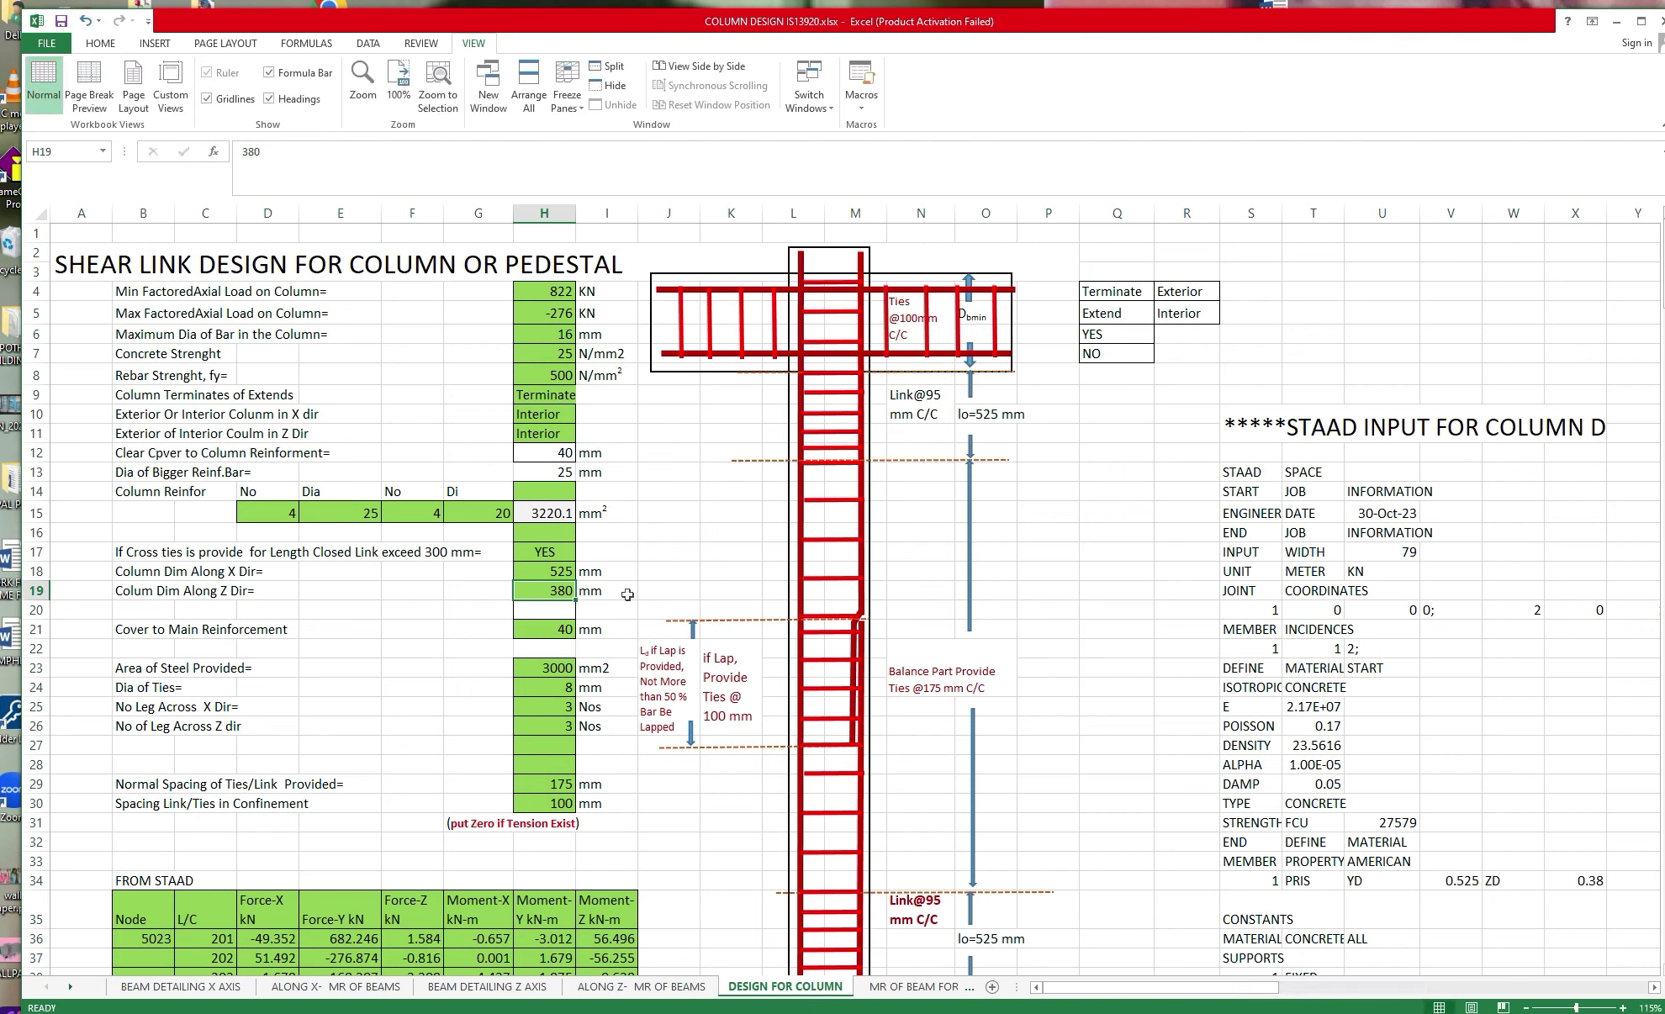
type("77")
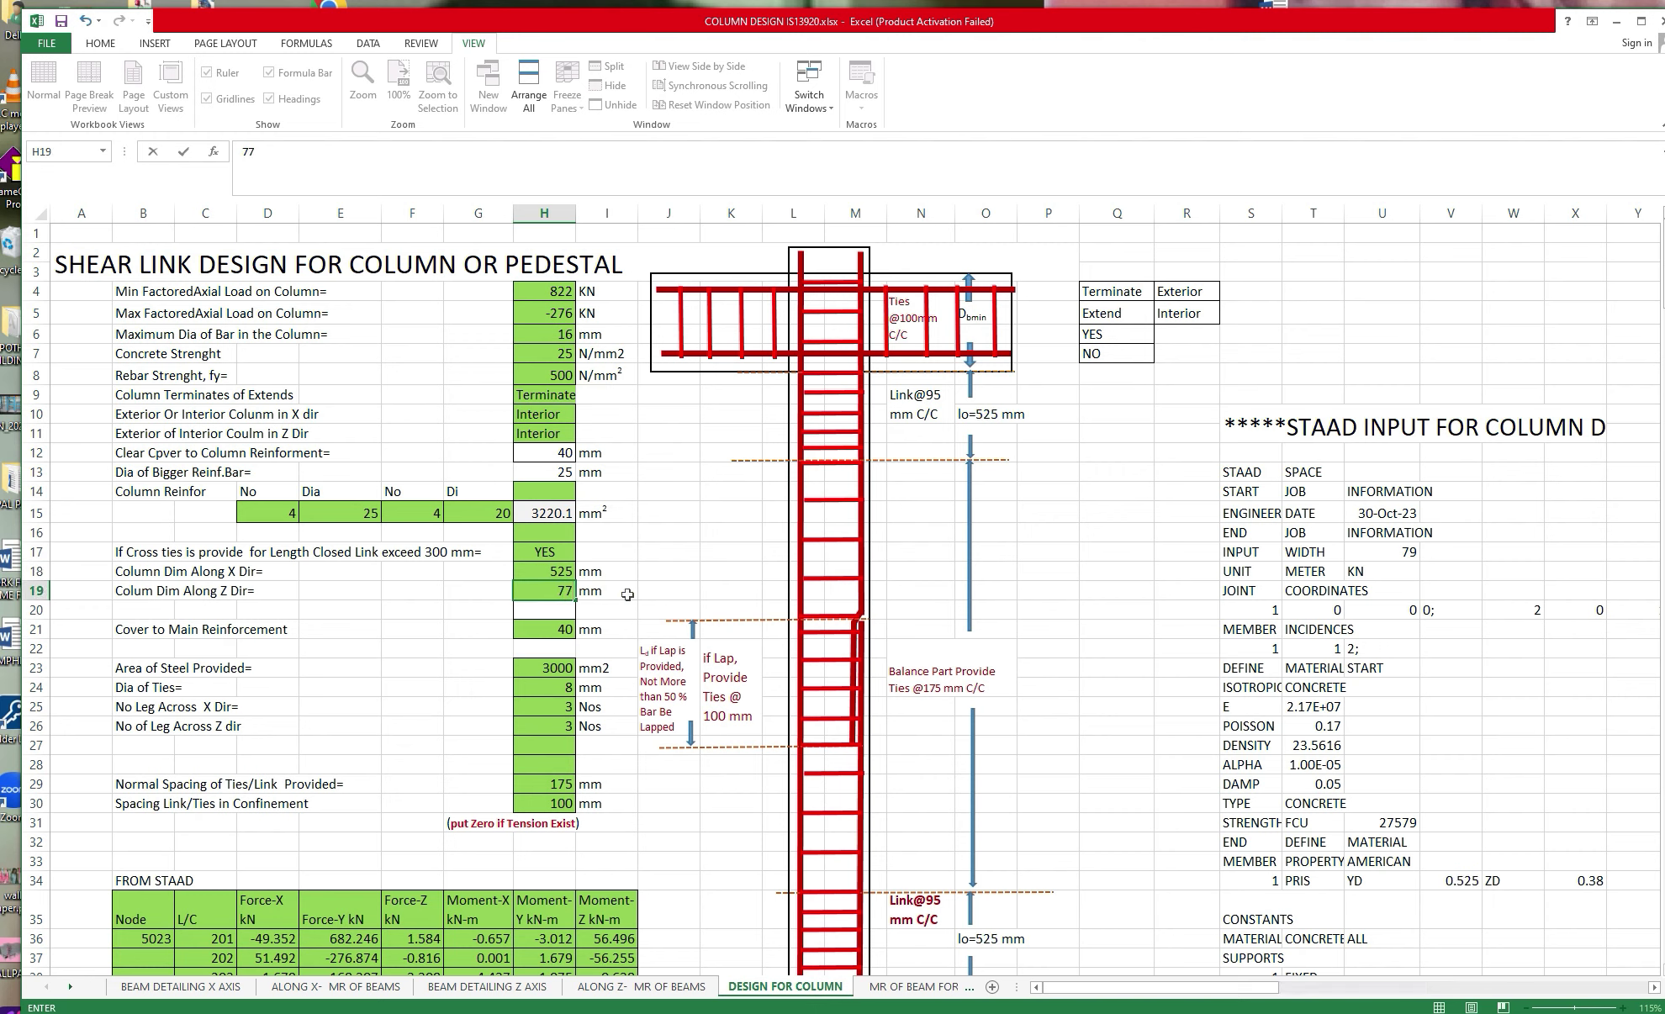
key("Escape")
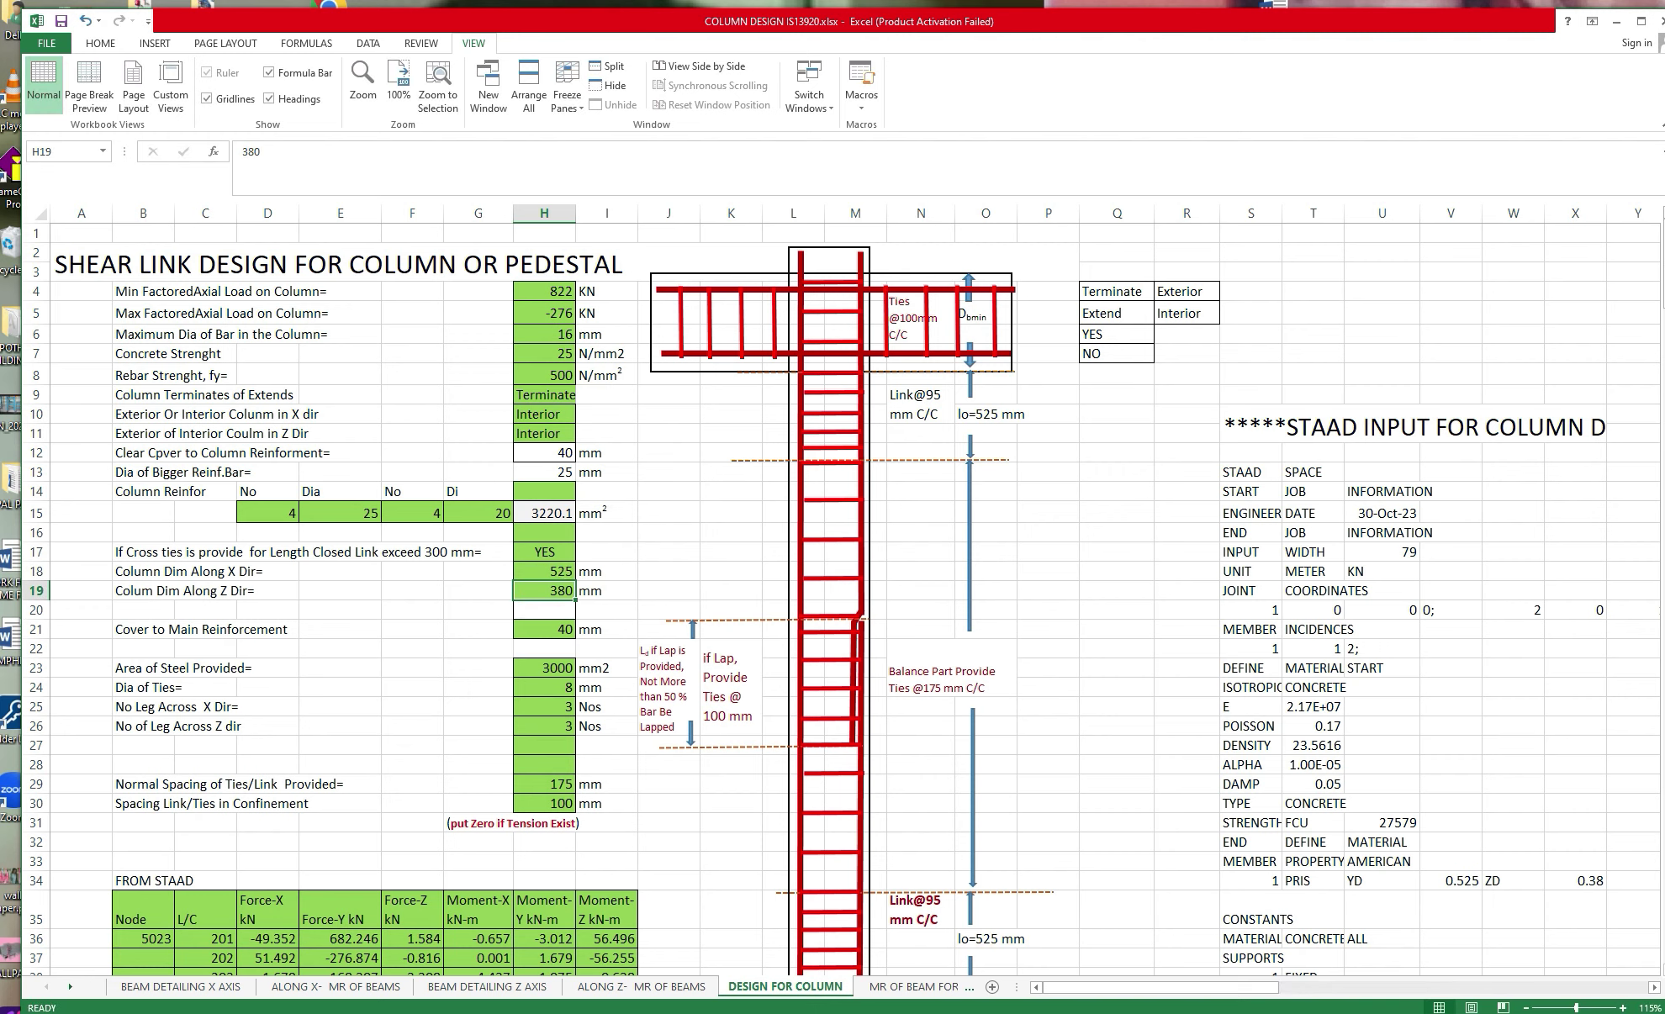
Set the column dimension to 775 mm along the X direction and 525 mm along the Z direction.
key("Up")
type("775")
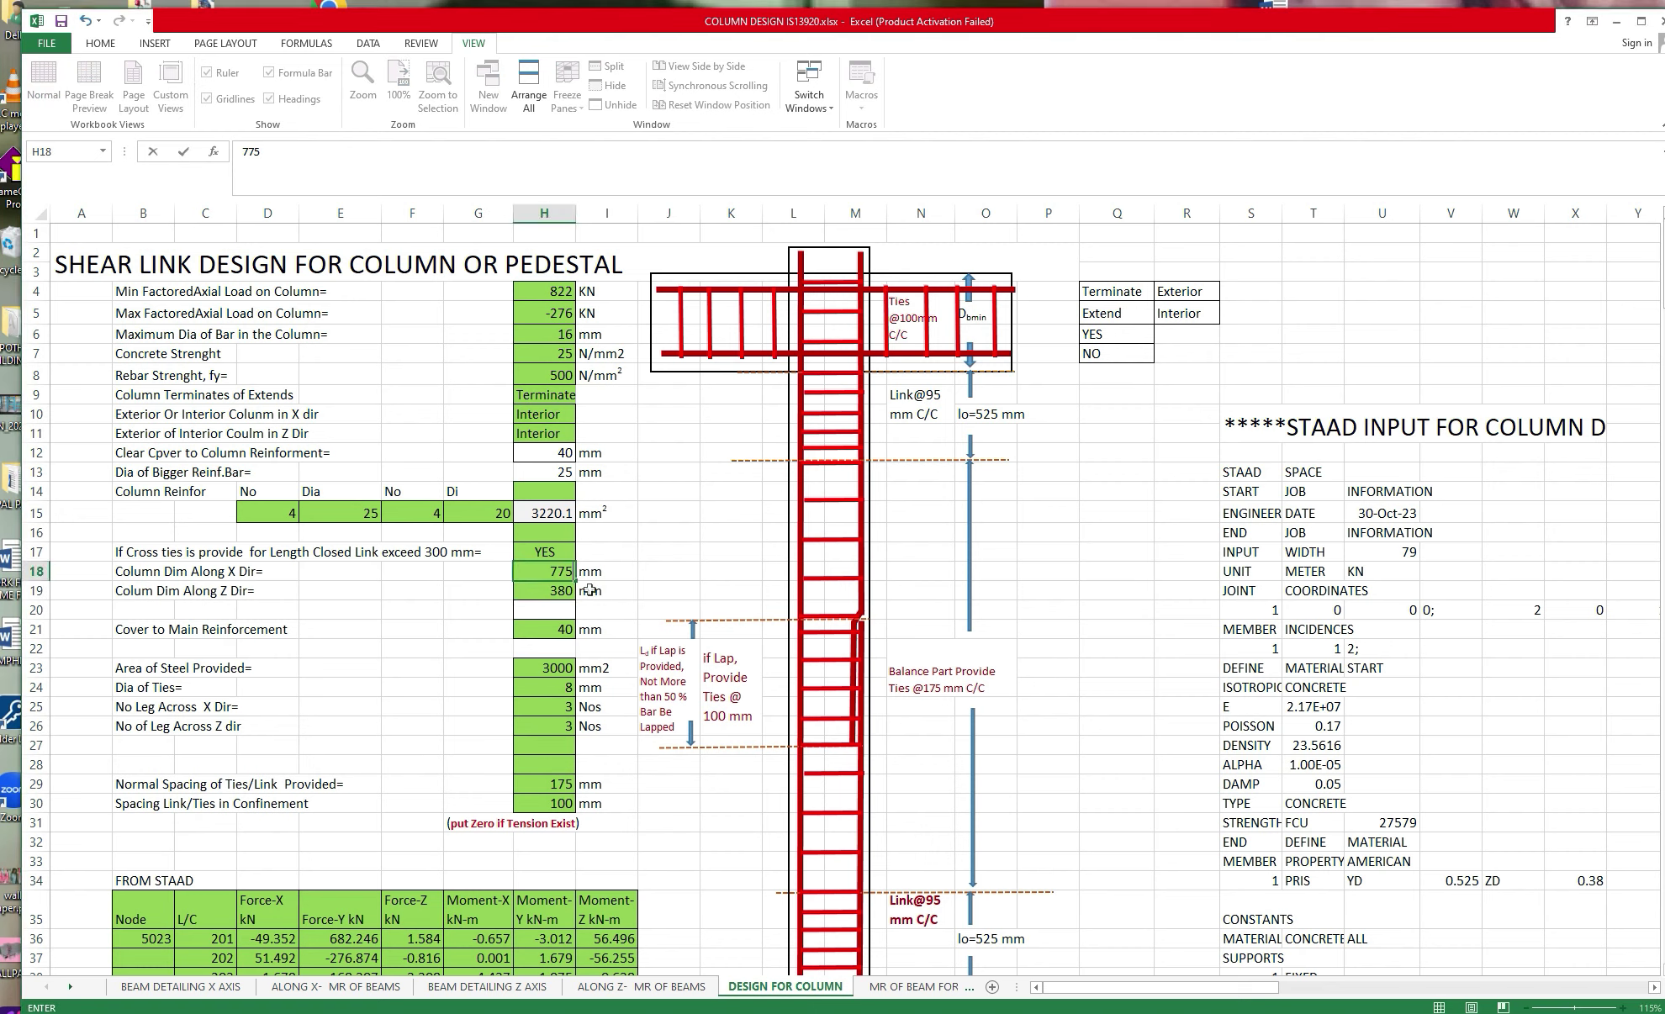
key("Return")
type("5")
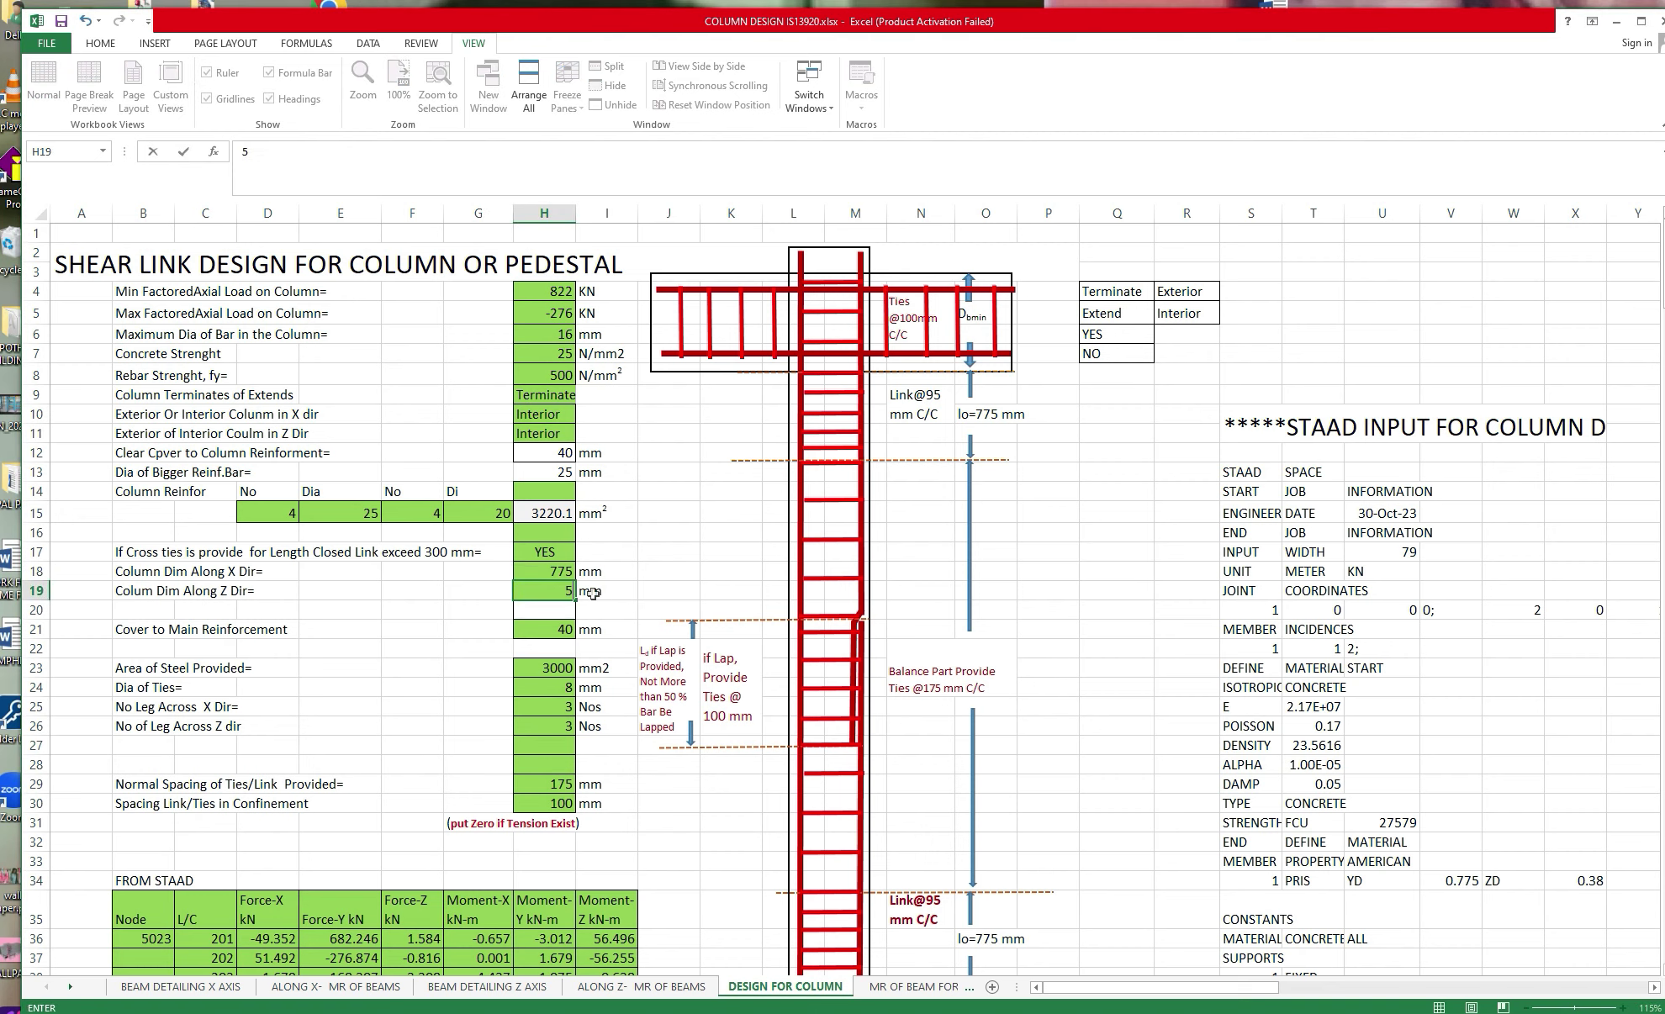
type("25")
left_click(691, 573)
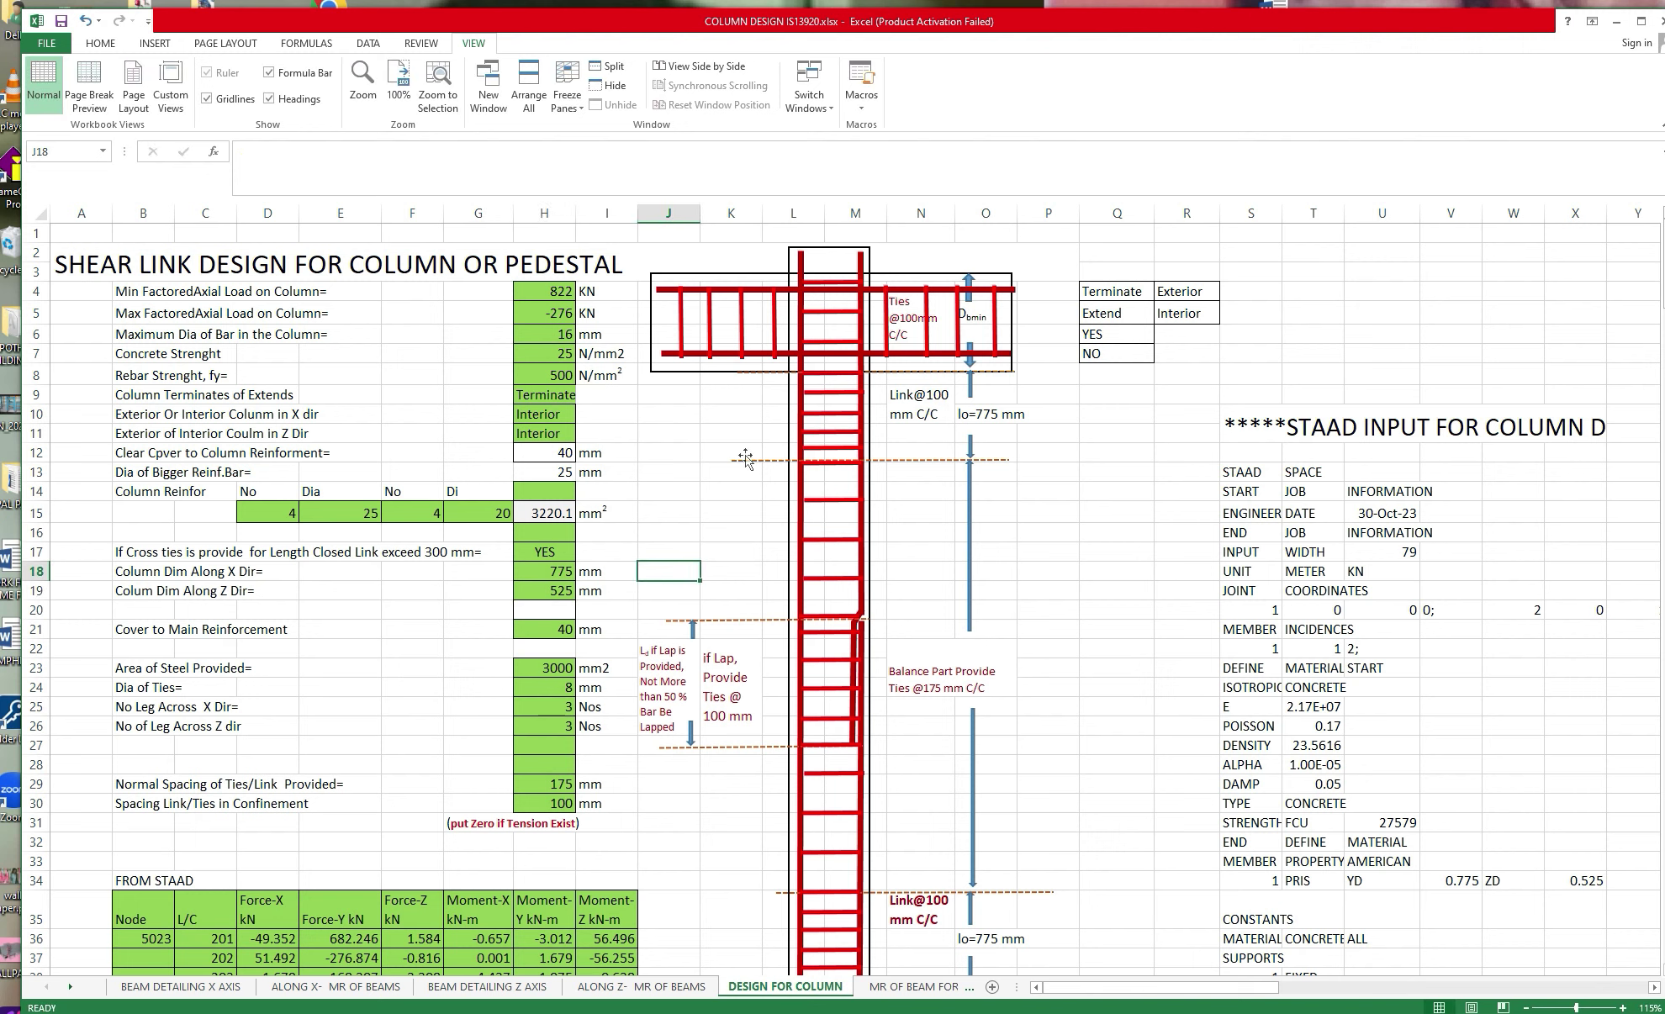
Review the minimum and maximum factored axial load entries for the column, and switch to STAAD.Pro.
left_click_drag(144, 289, 324, 291)
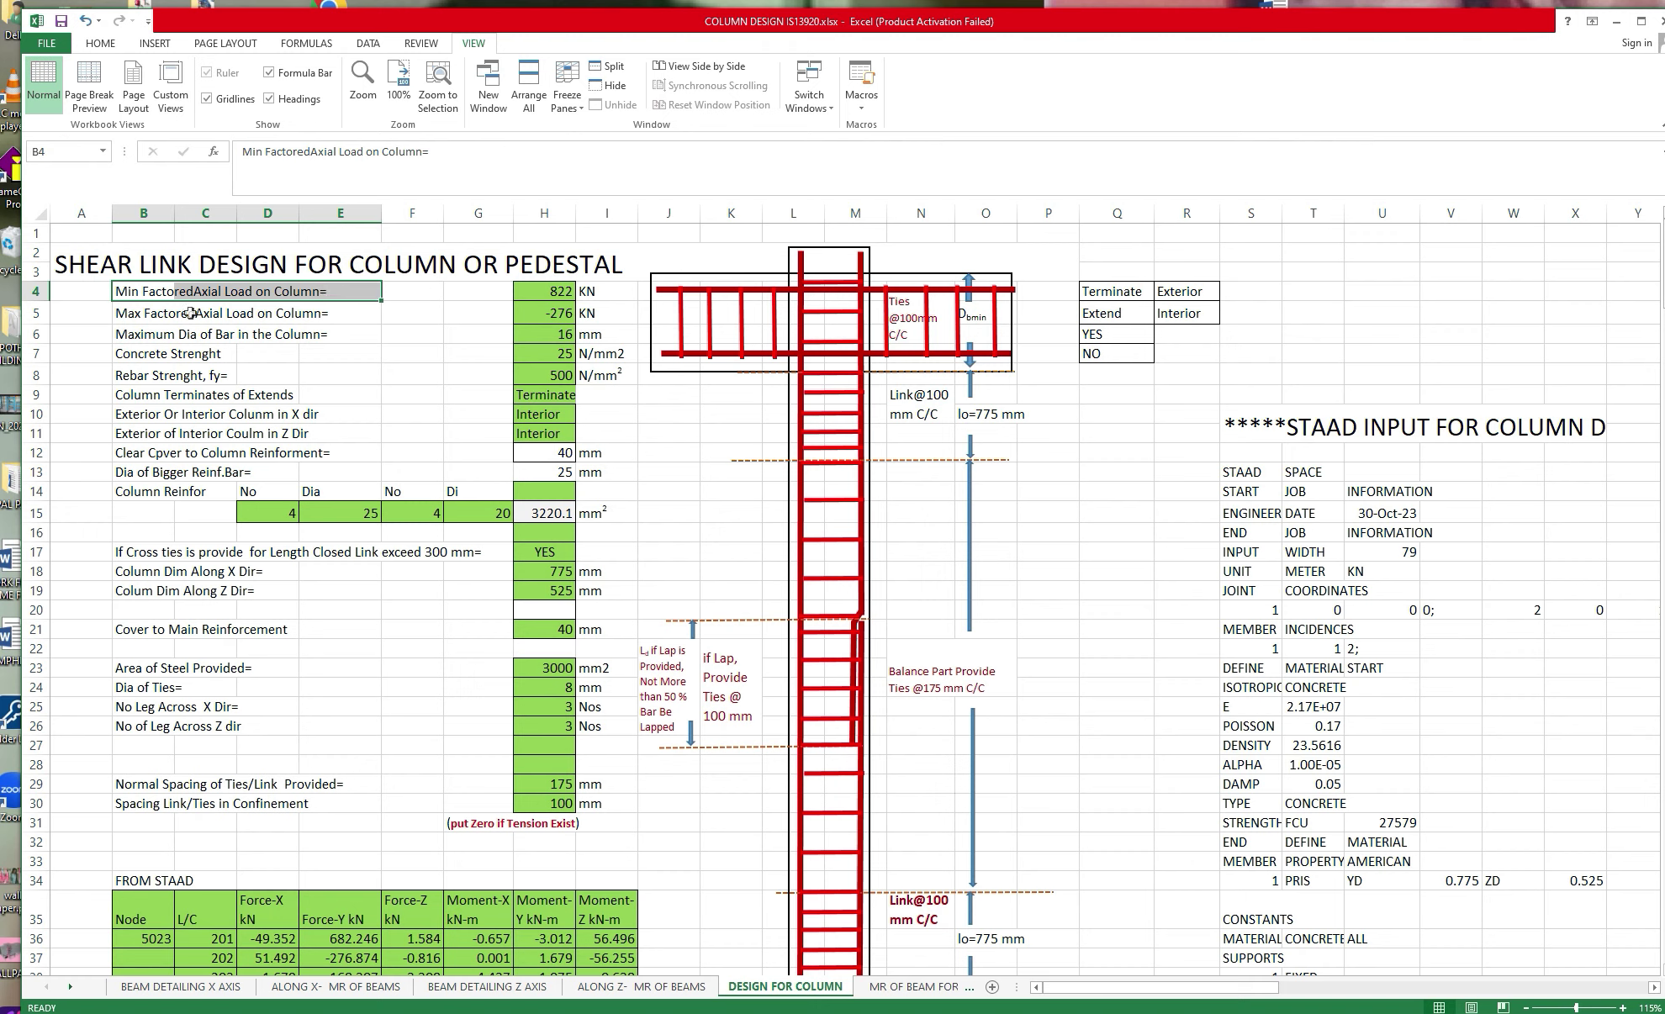
left_click_drag(156, 317, 301, 317)
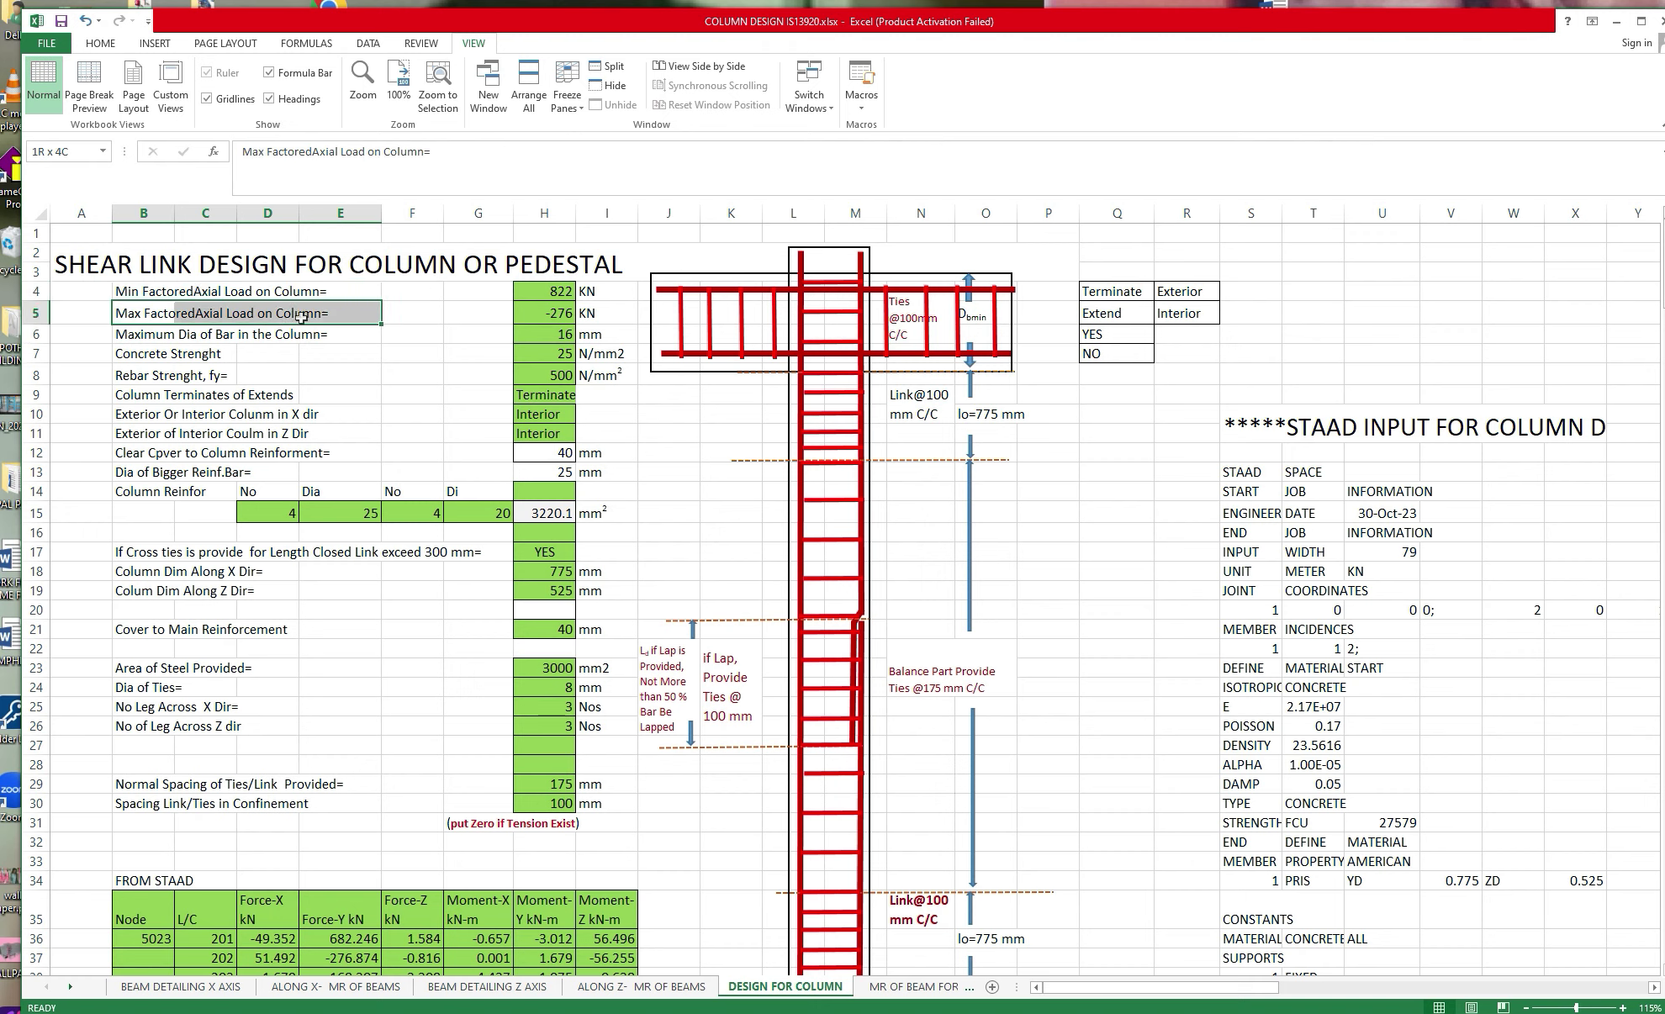
left_click_drag(300, 317, 300, 317)
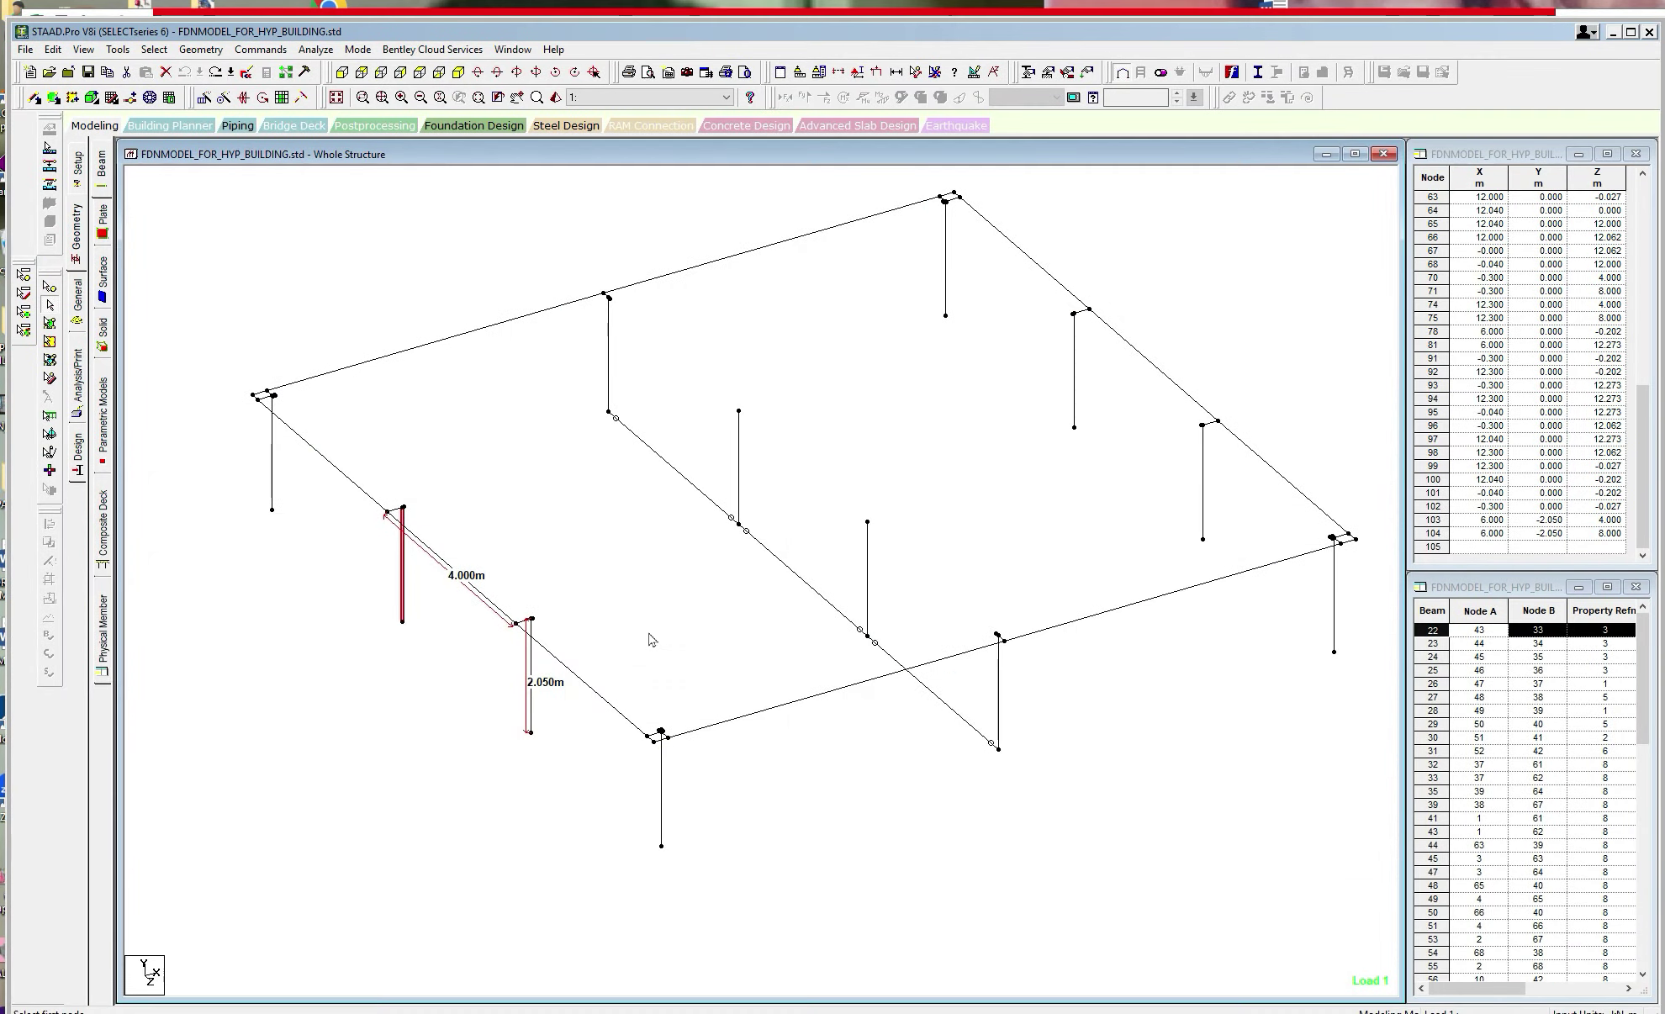
Put the foundation model into Postprocessing mode, accepting the results setup.
left_click(629, 639)
left_click(405, 596)
key("Escape")
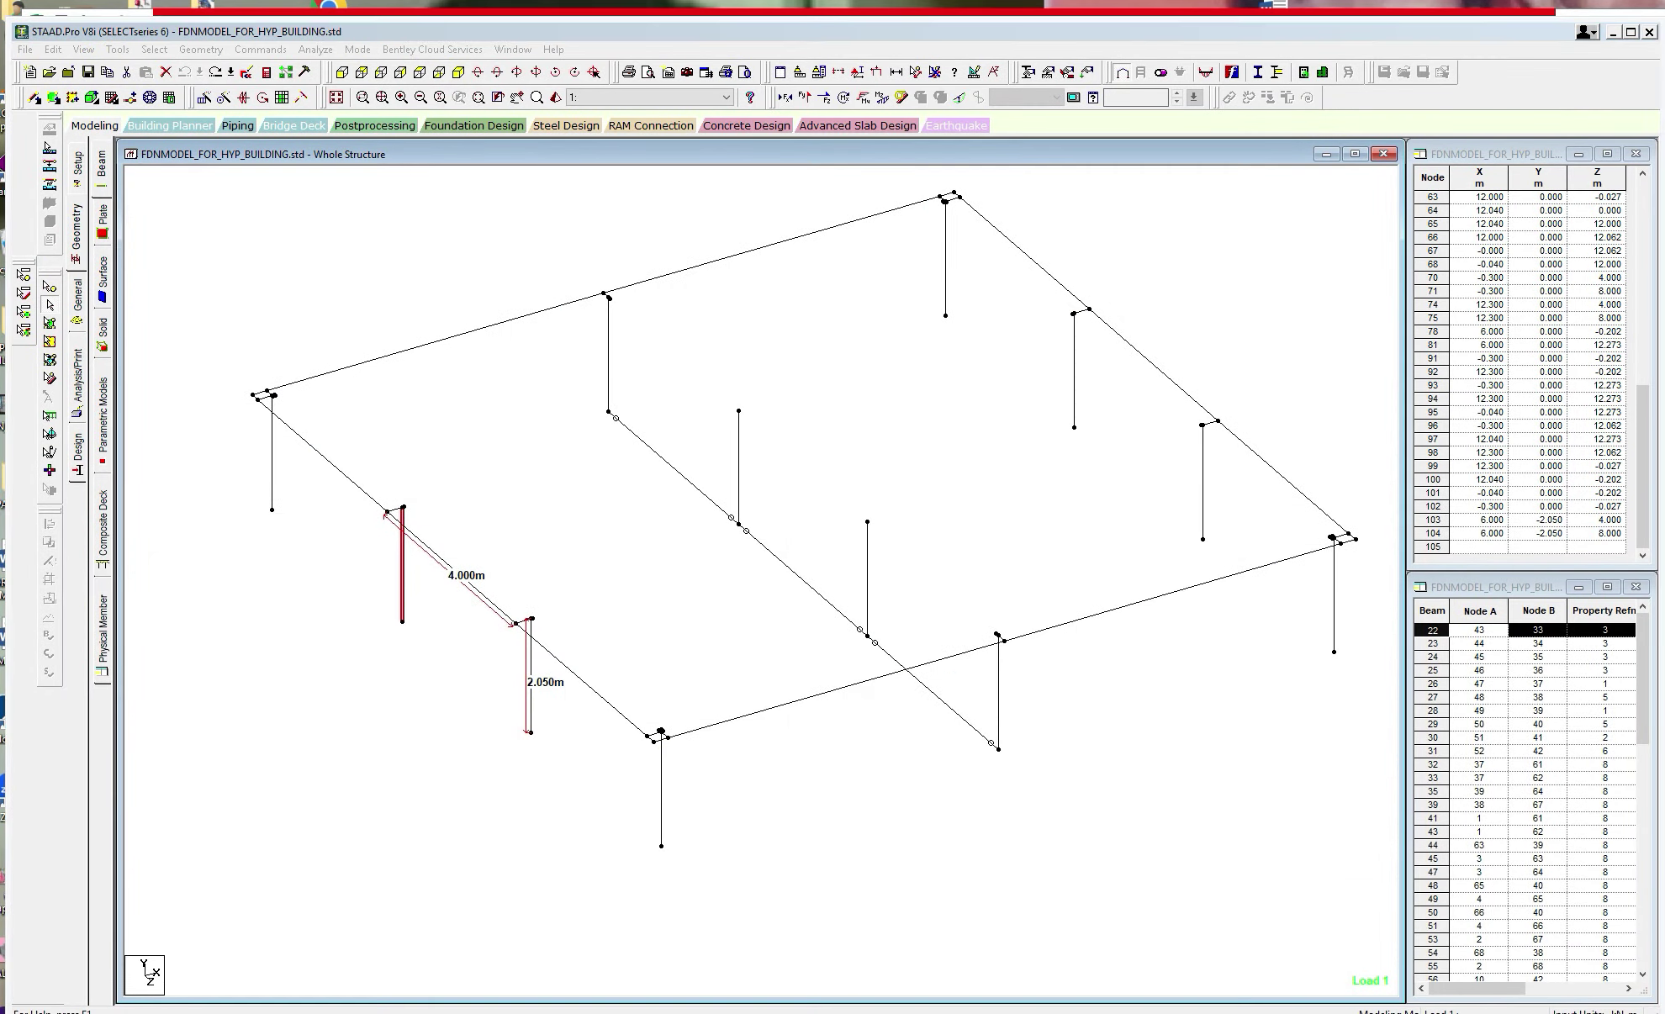
left_click(343, 189)
left_click(357, 48)
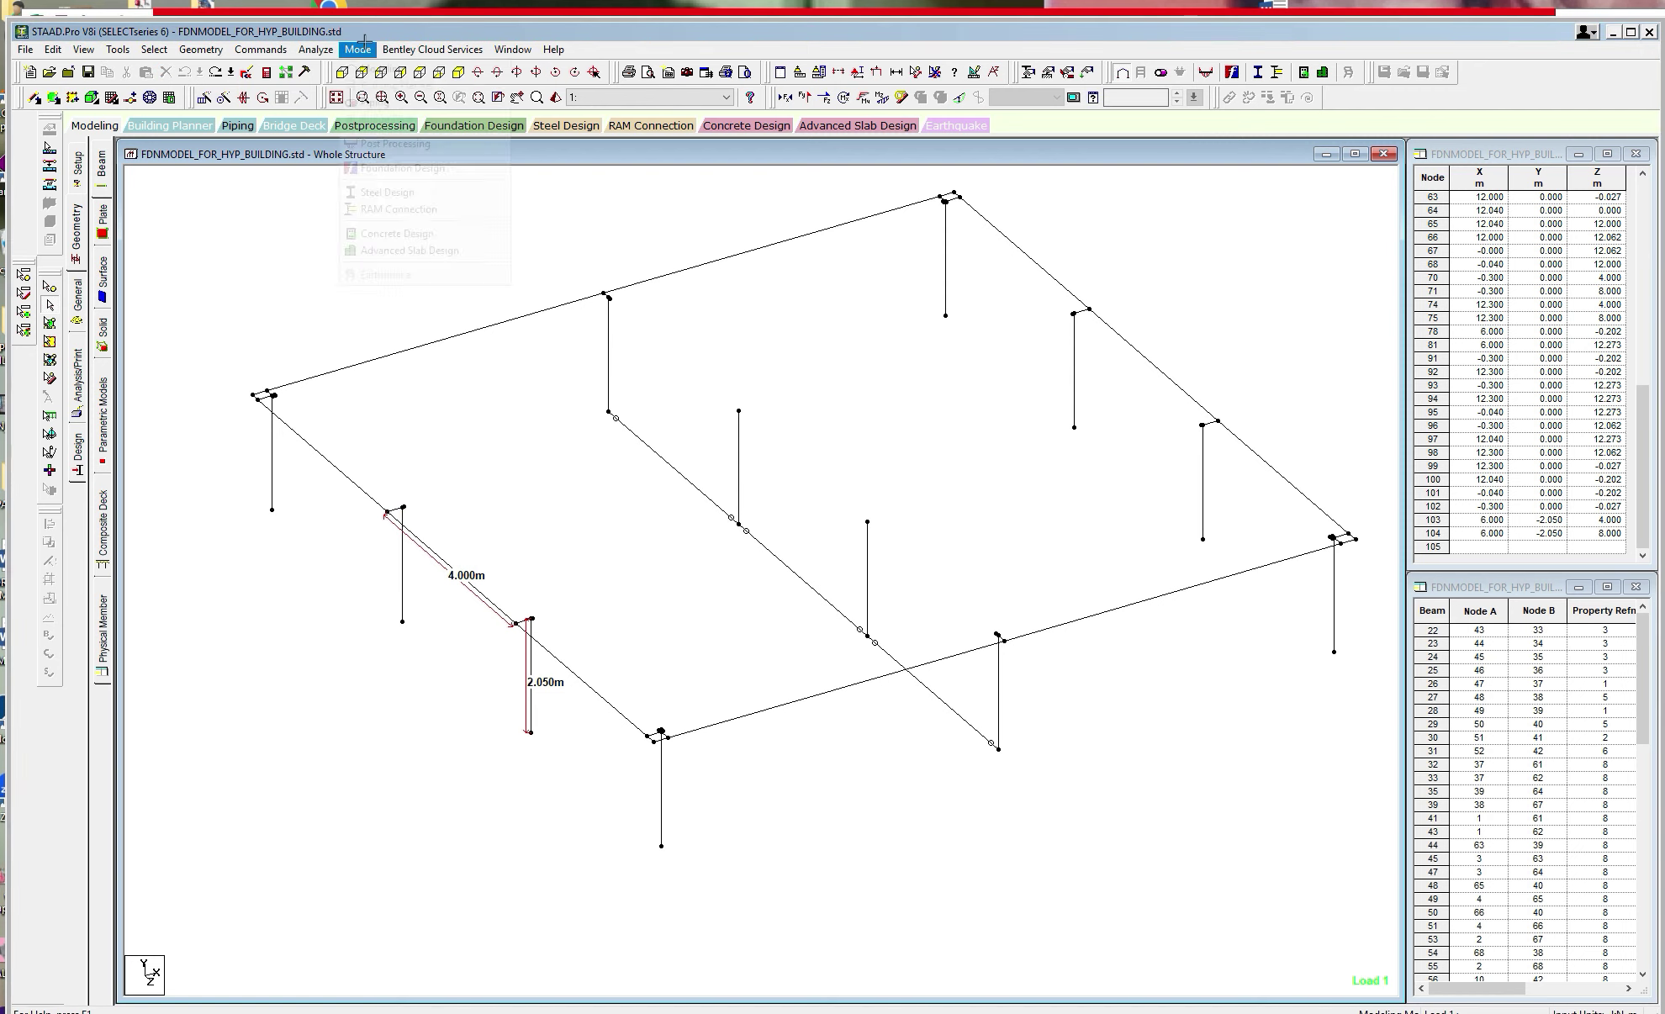
left_click(388, 149)
left_click(866, 661)
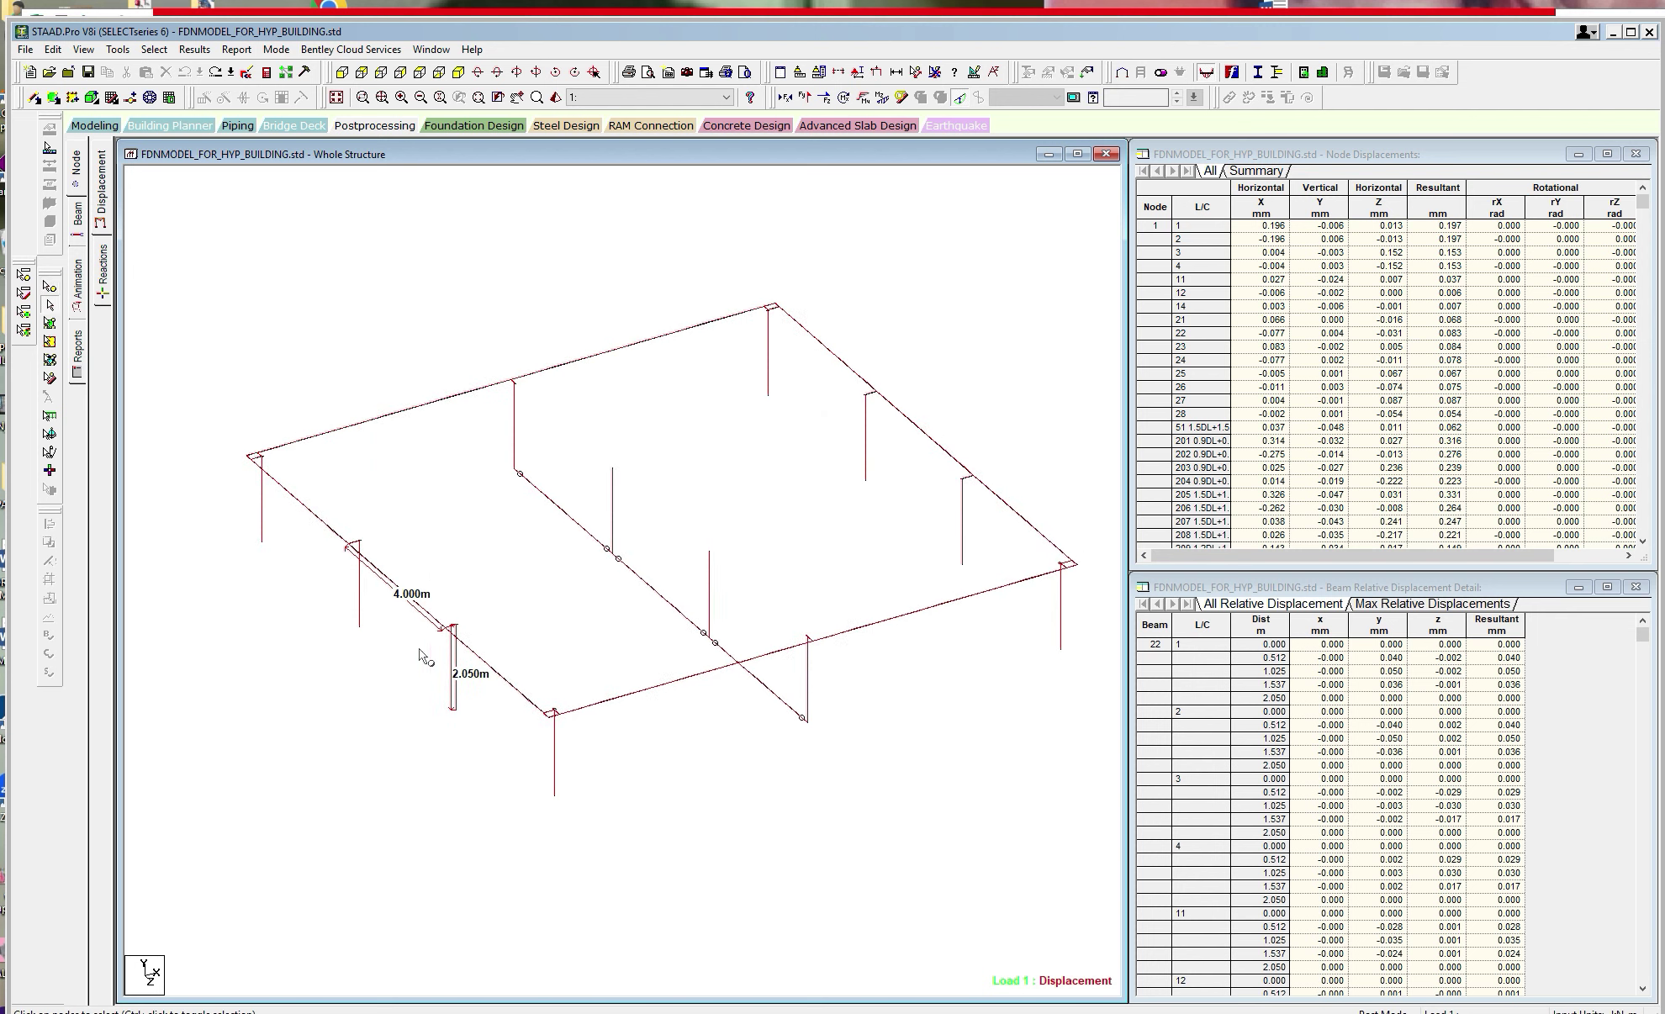
List the beam end forces of the four intermediate pedestals on the two opposite sides, sorted by axial force from high to low.
left_click(359, 602)
left_click(458, 678, "ctrl")
left_click(963, 532, "ctrl")
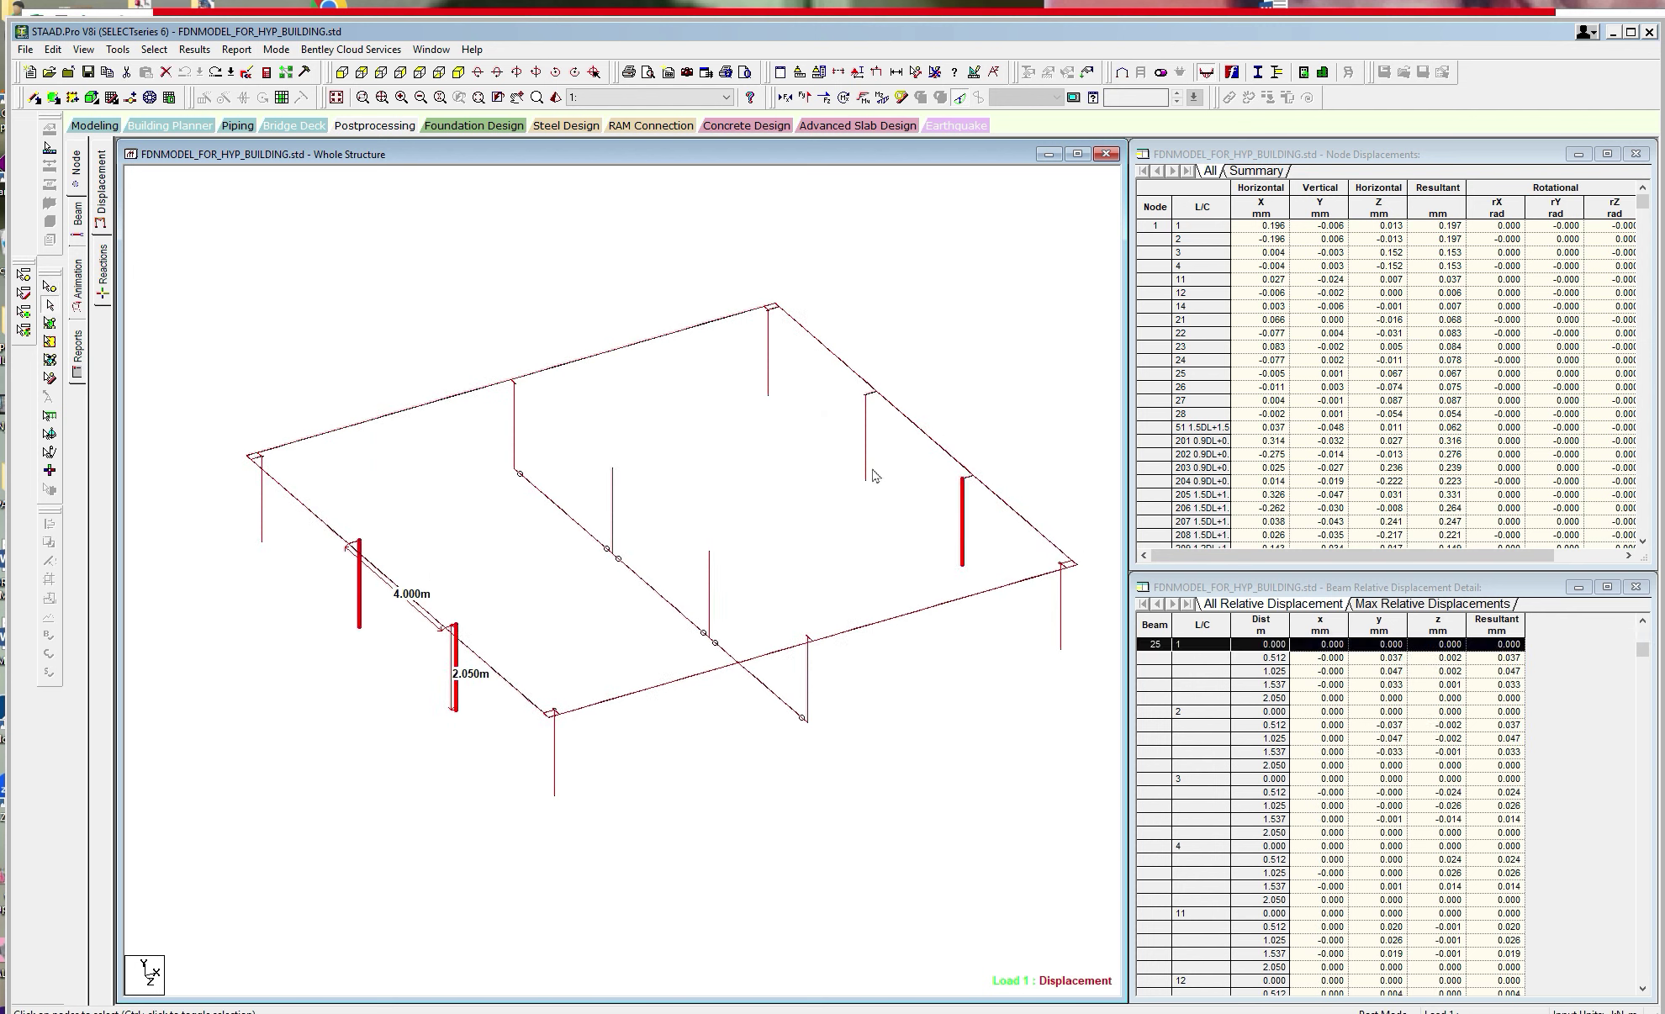
left_click(867, 462, "ctrl")
left_click(231, 52)
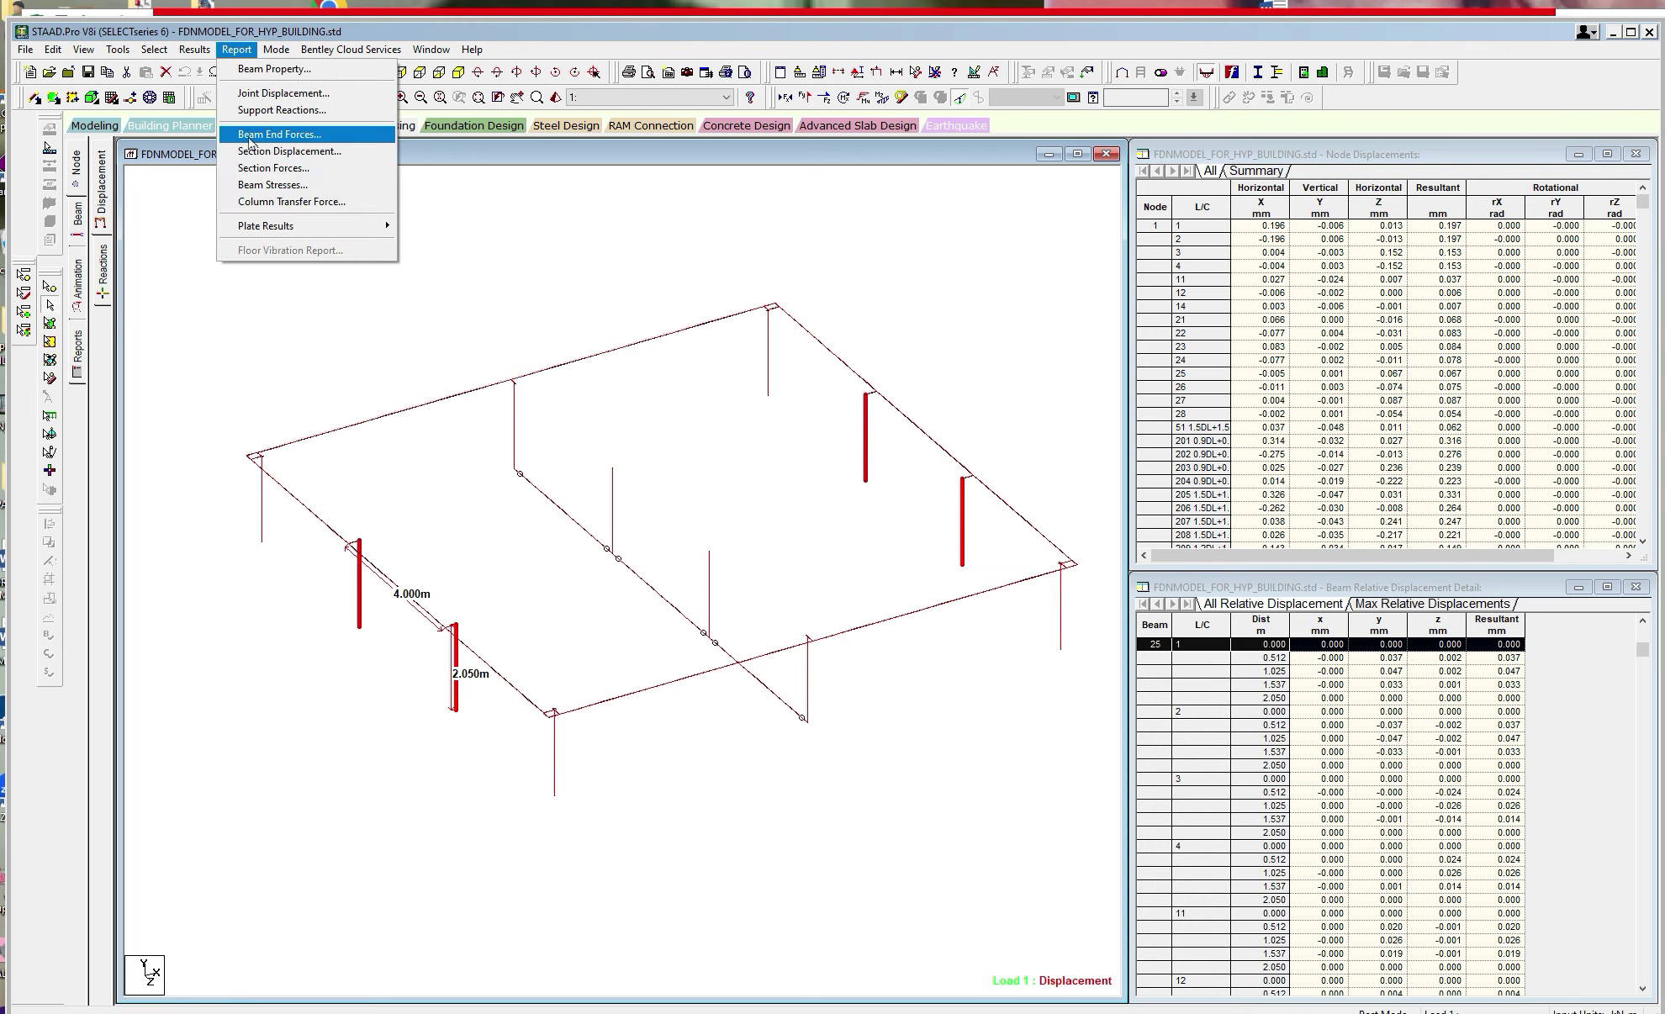
left_click(251, 136)
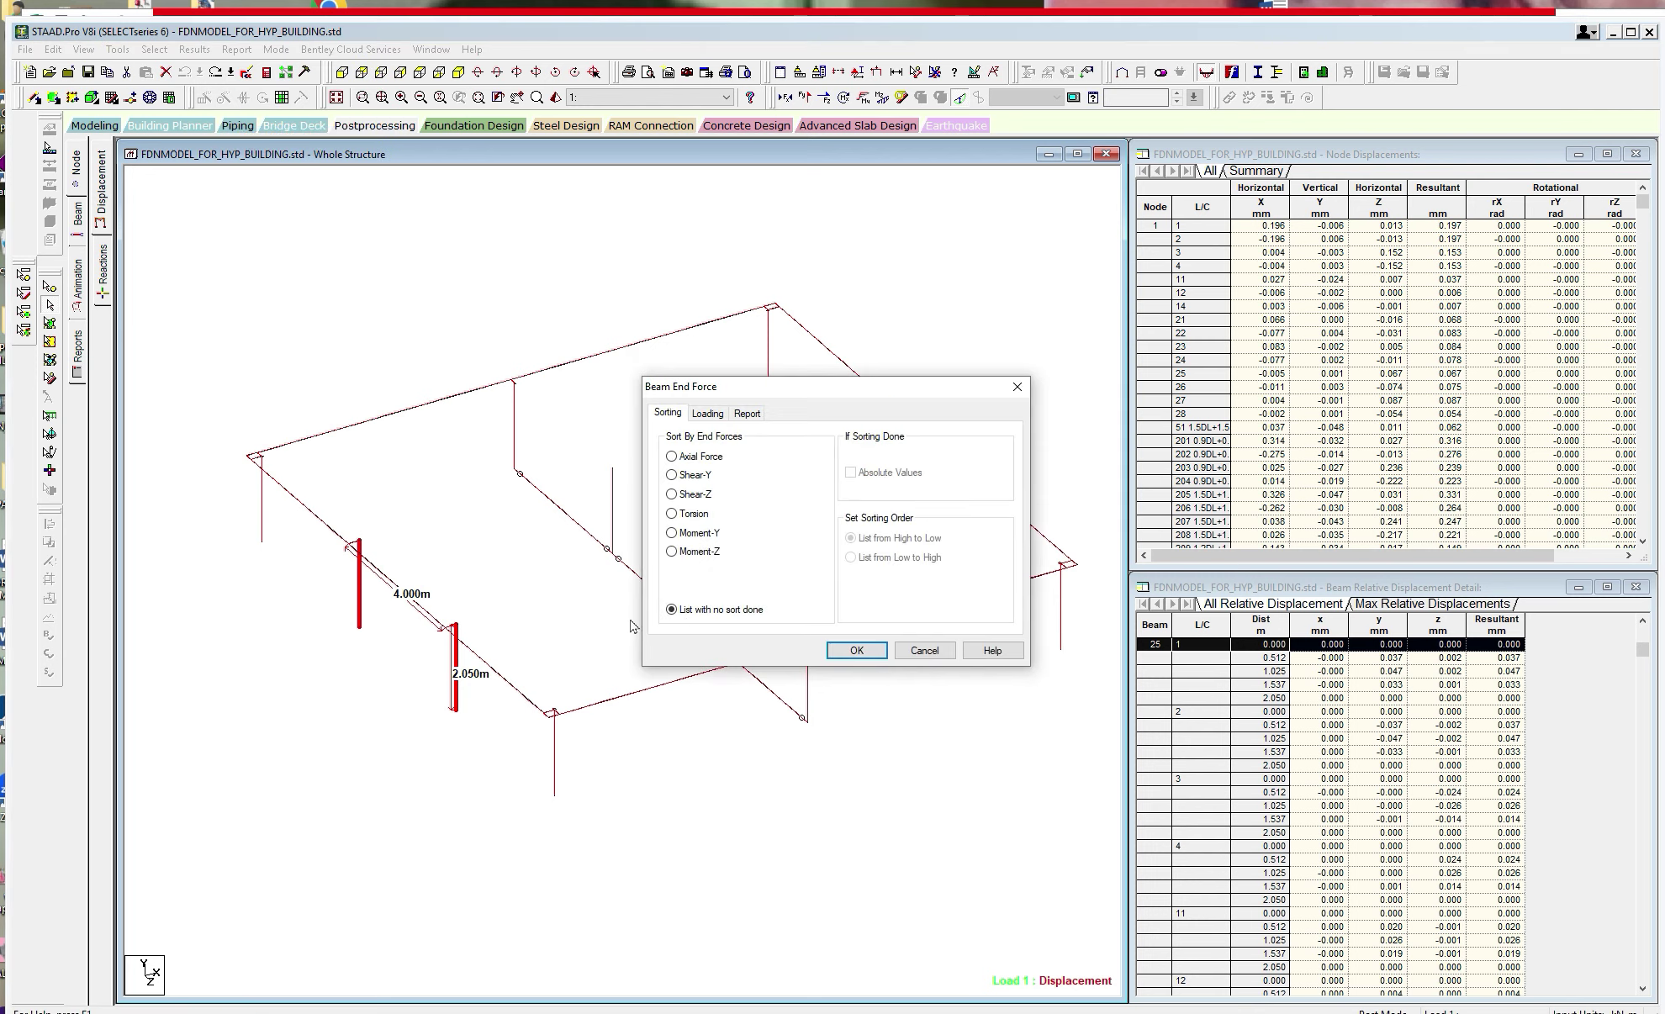
left_click(677, 457)
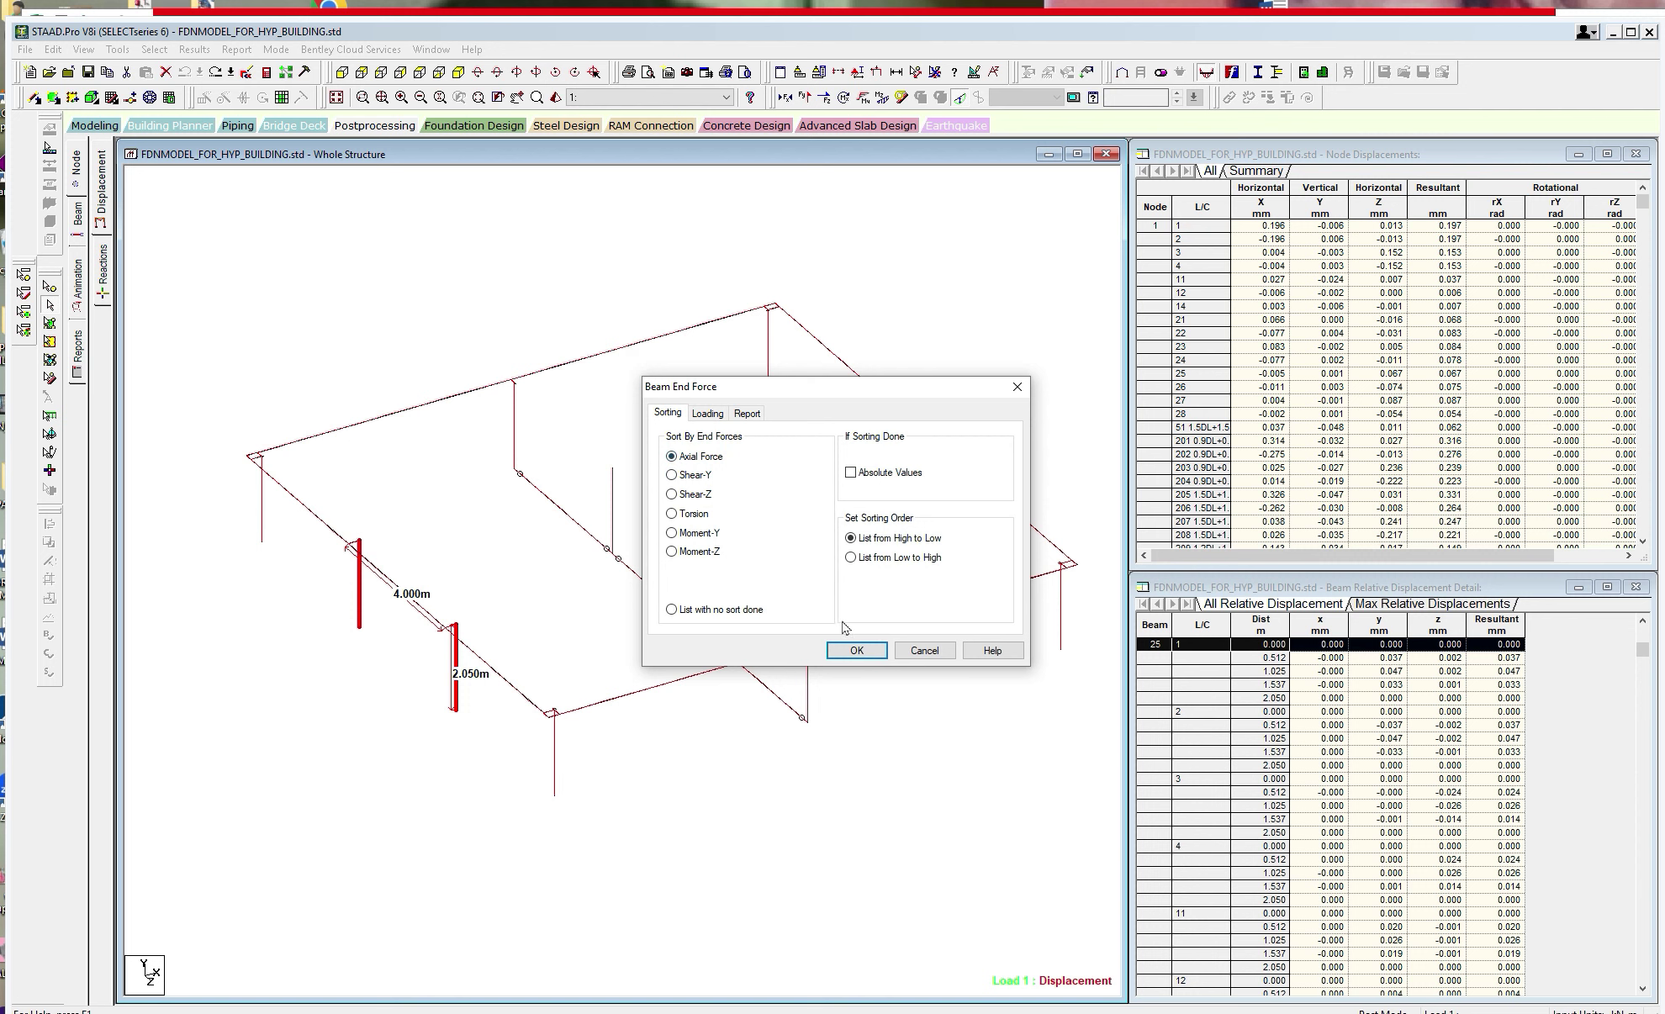
left_click(844, 651)
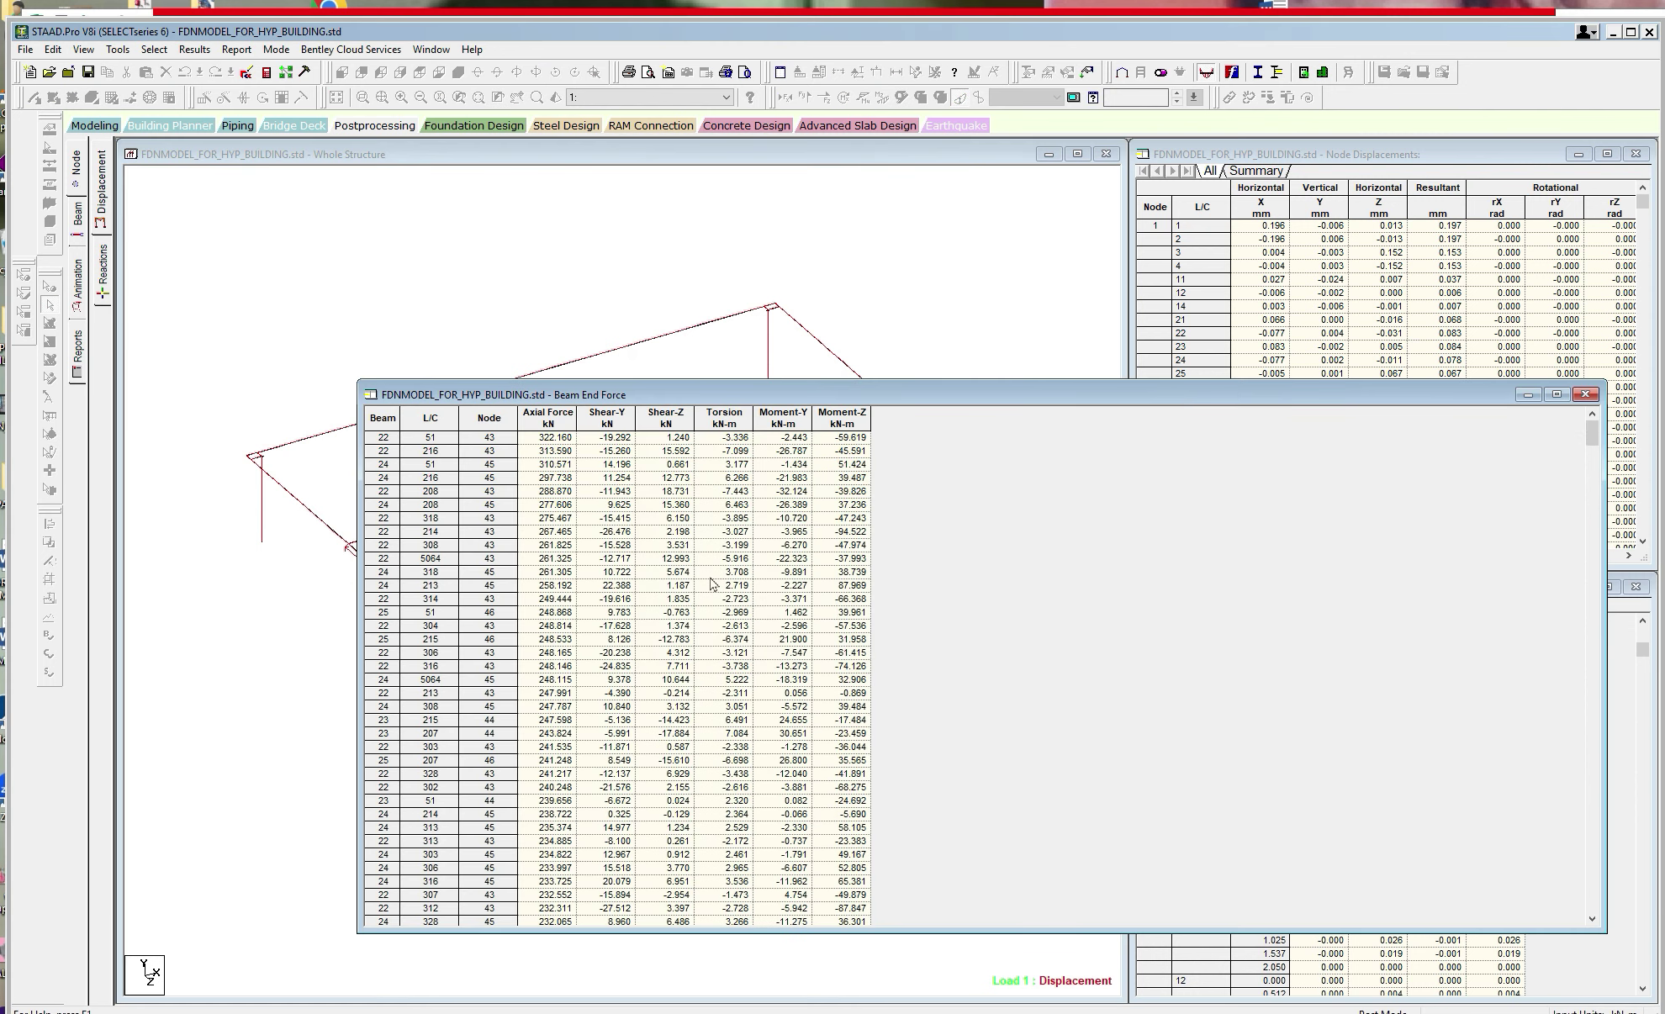
Examine the highest and lowest axial forces in the beam end force report and close it.
left_click(396, 436)
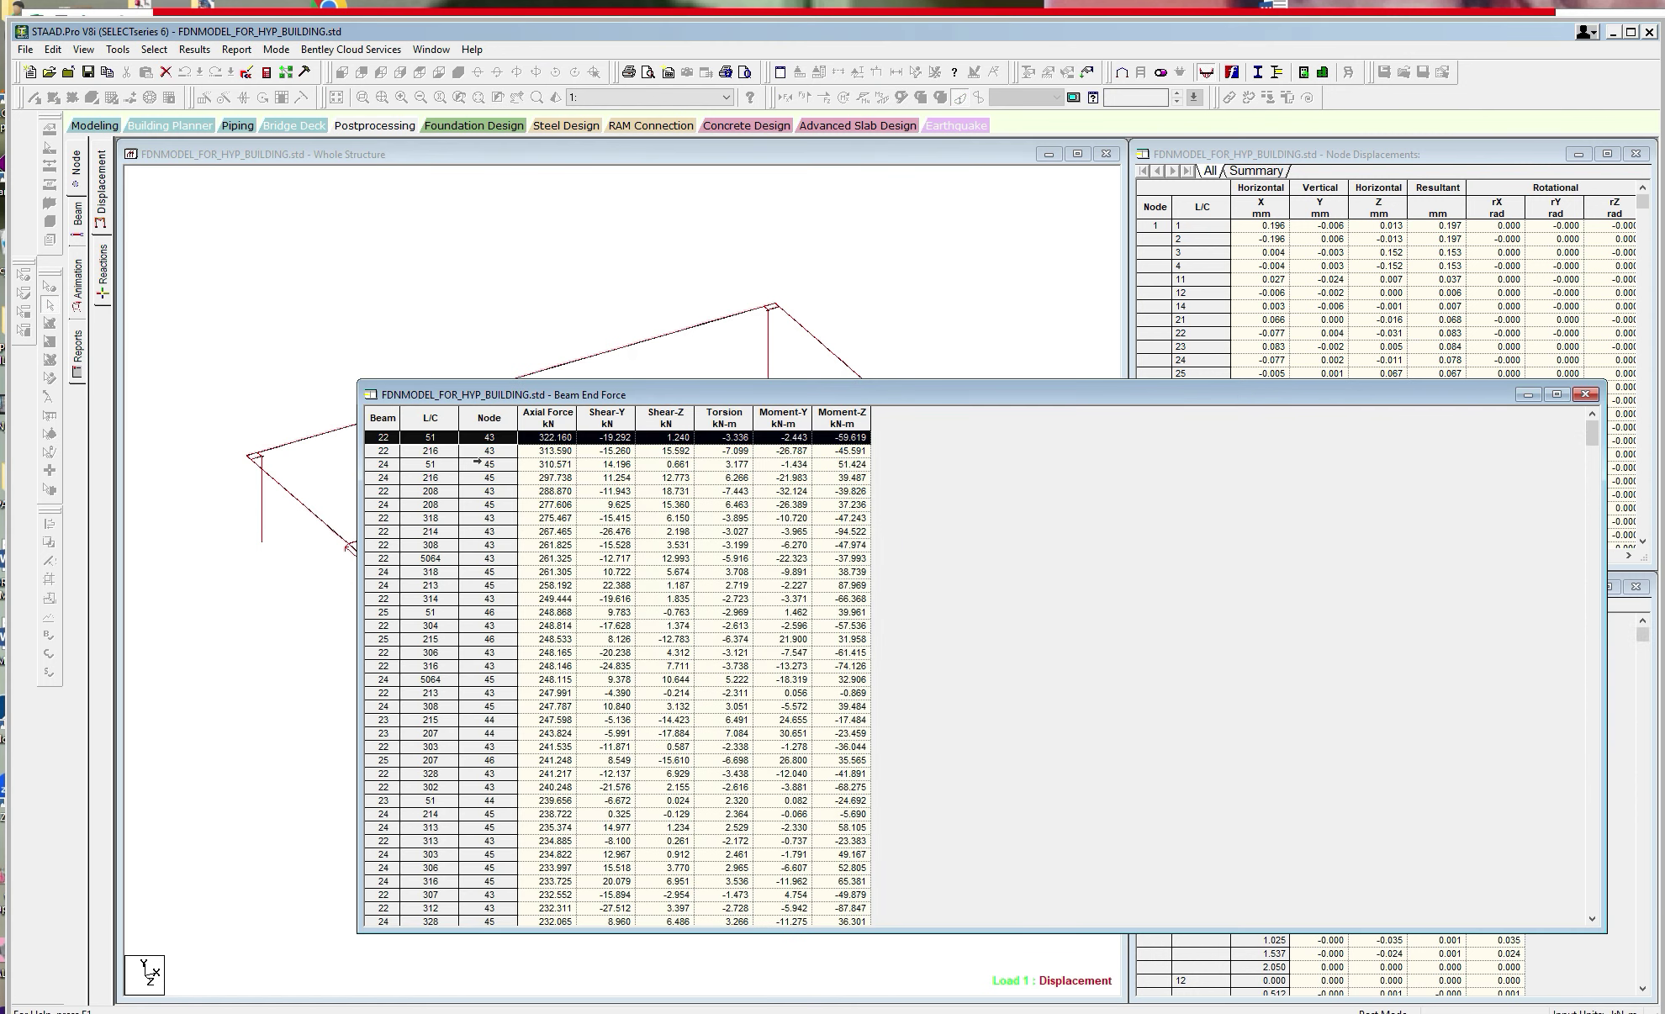
left_click_drag(1590, 433, 1585, 926)
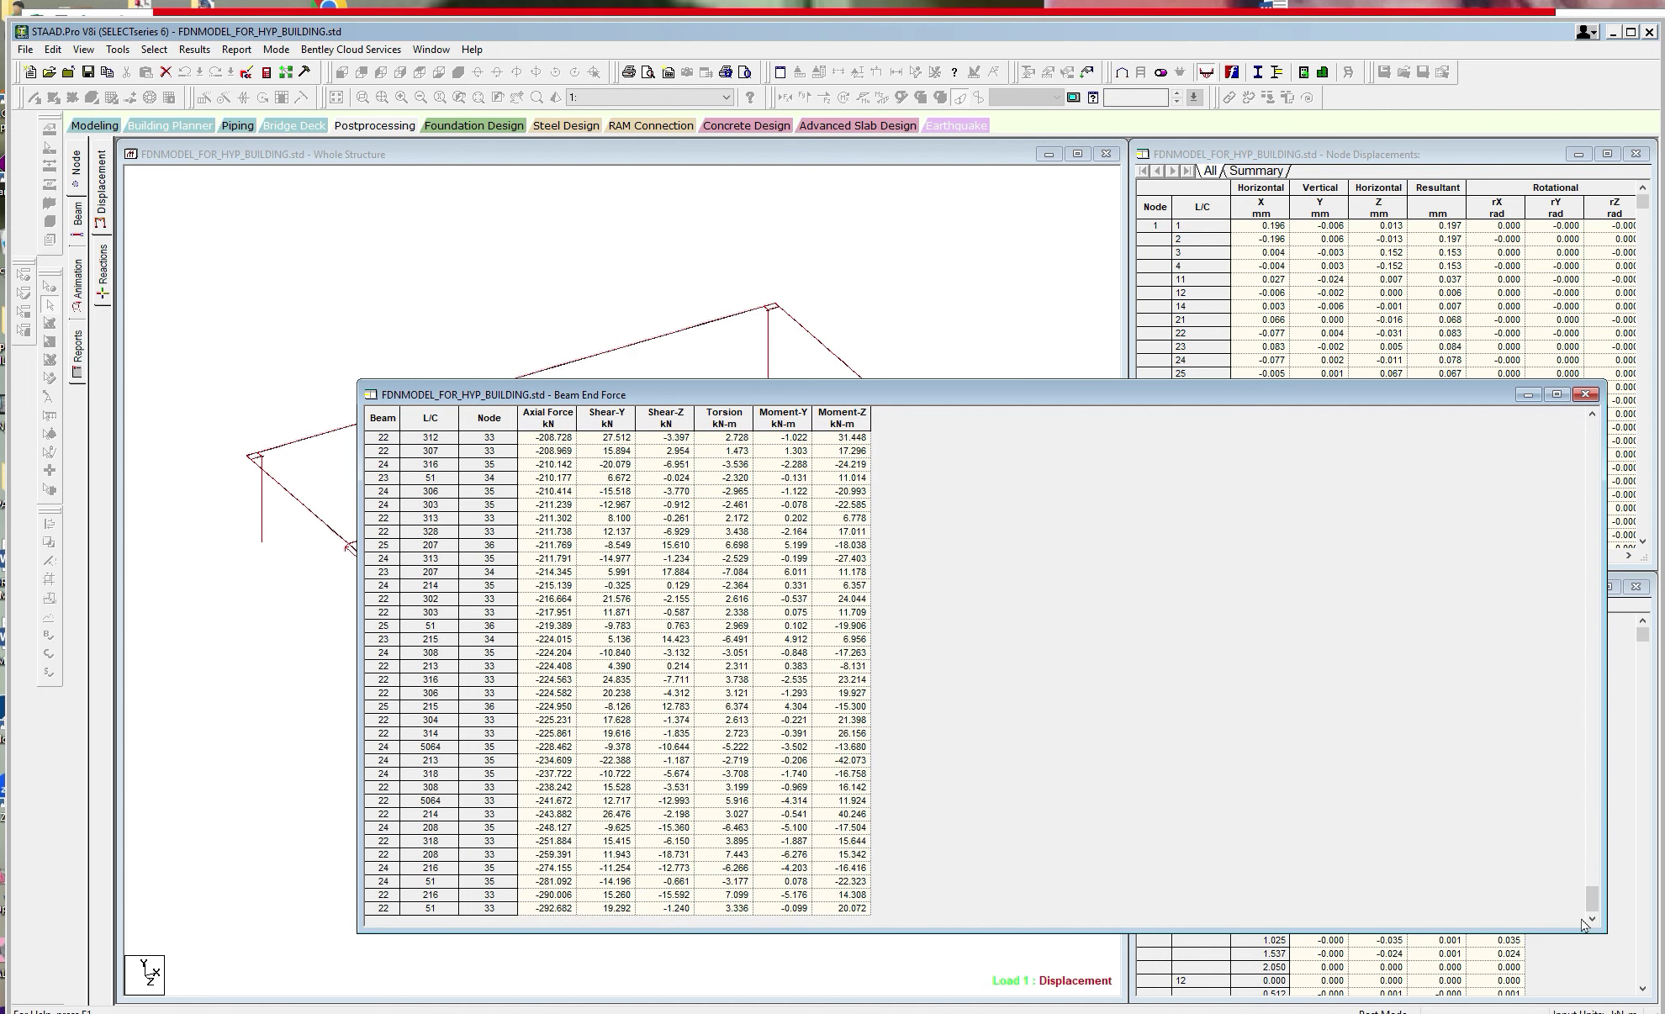
left_click(1584, 394)
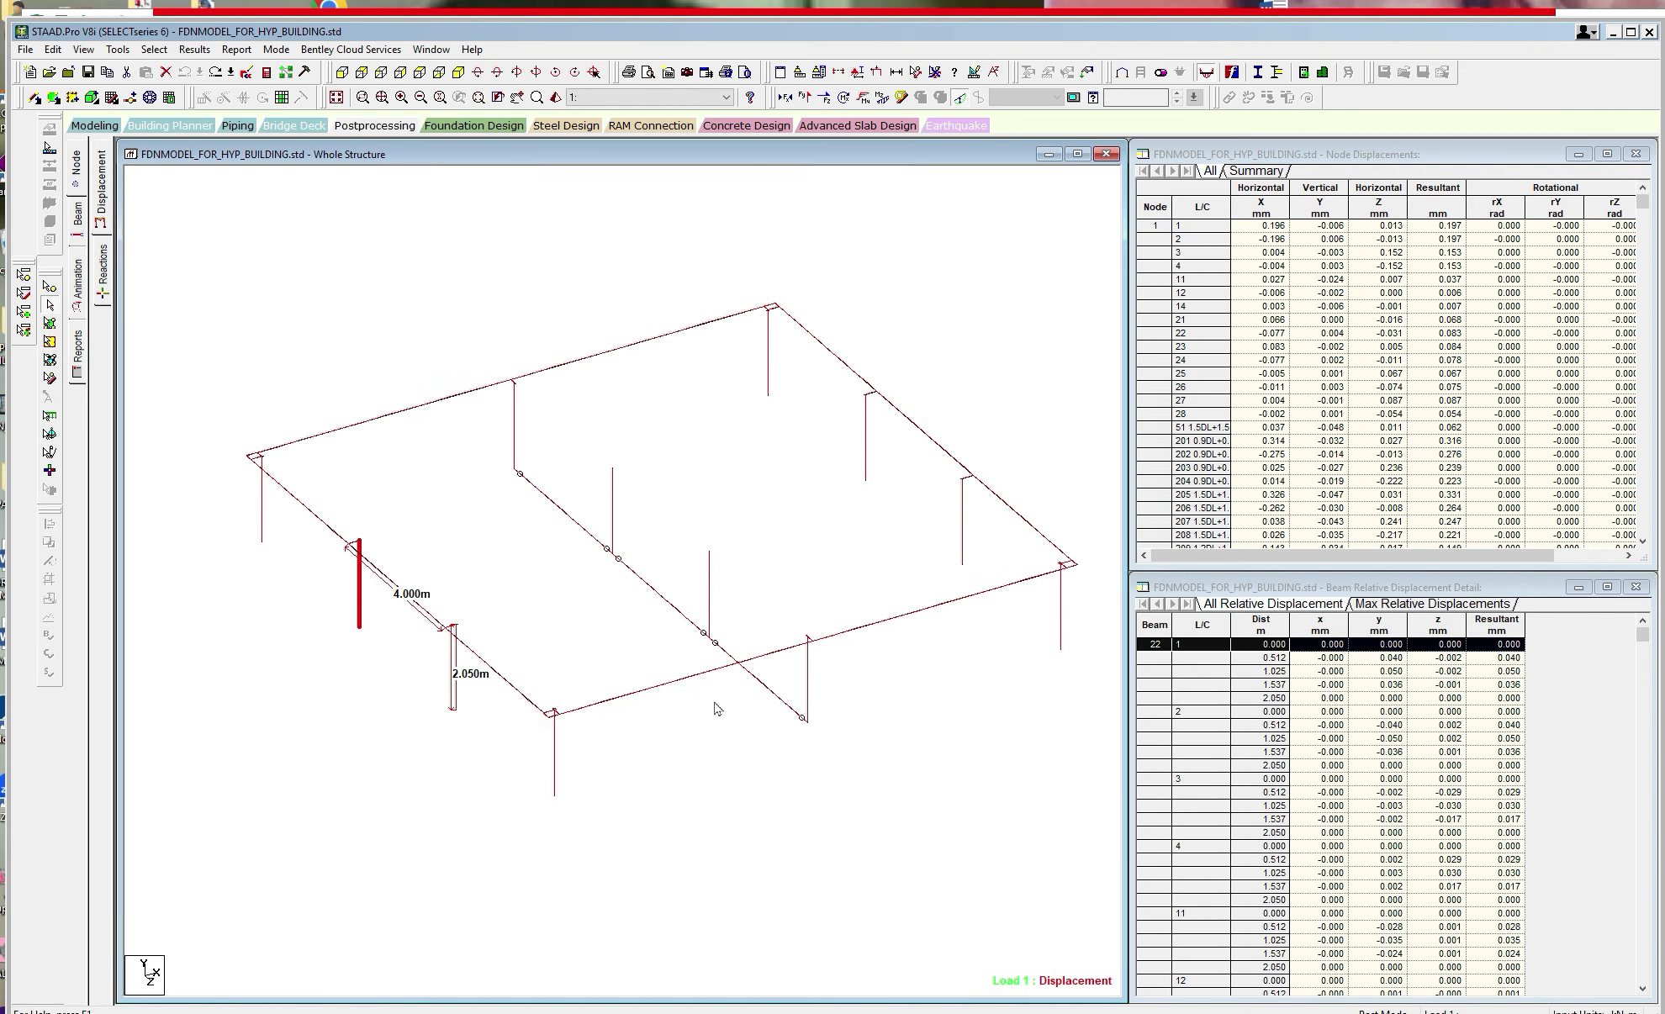
Select base node 43 of the beam 22 pedestal and set up a support reaction report sorted by Force-Y.
left_click(50, 285)
left_click(359, 626)
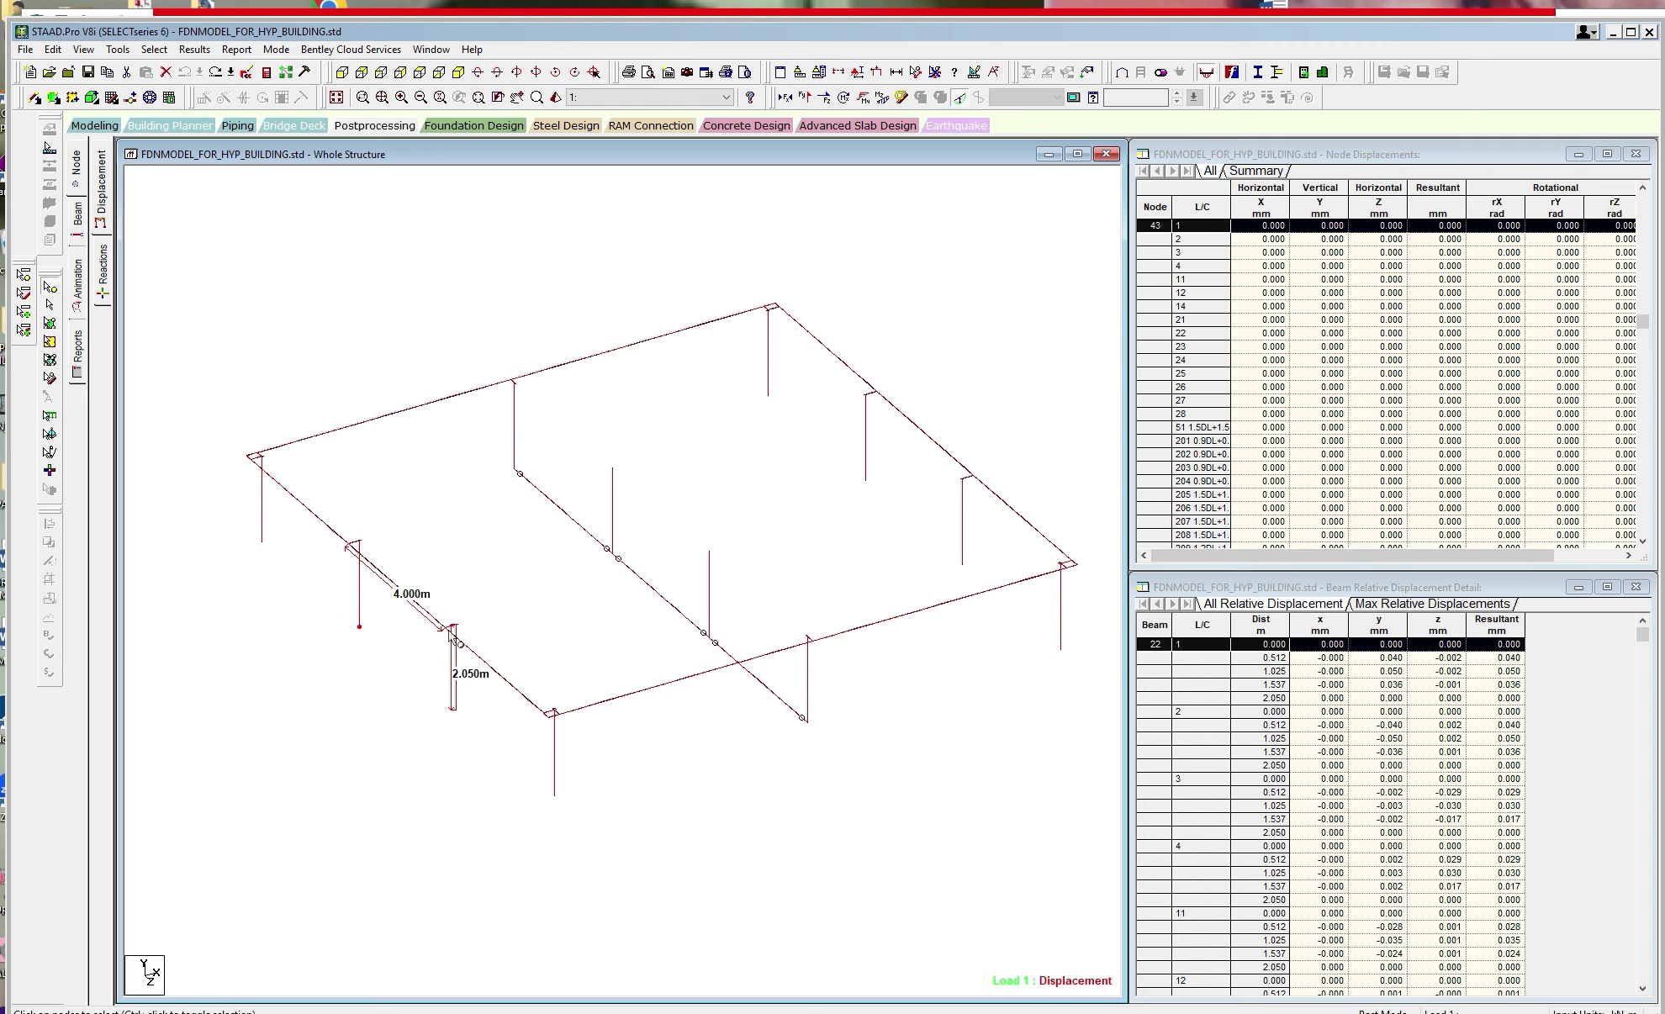
left_click(237, 50)
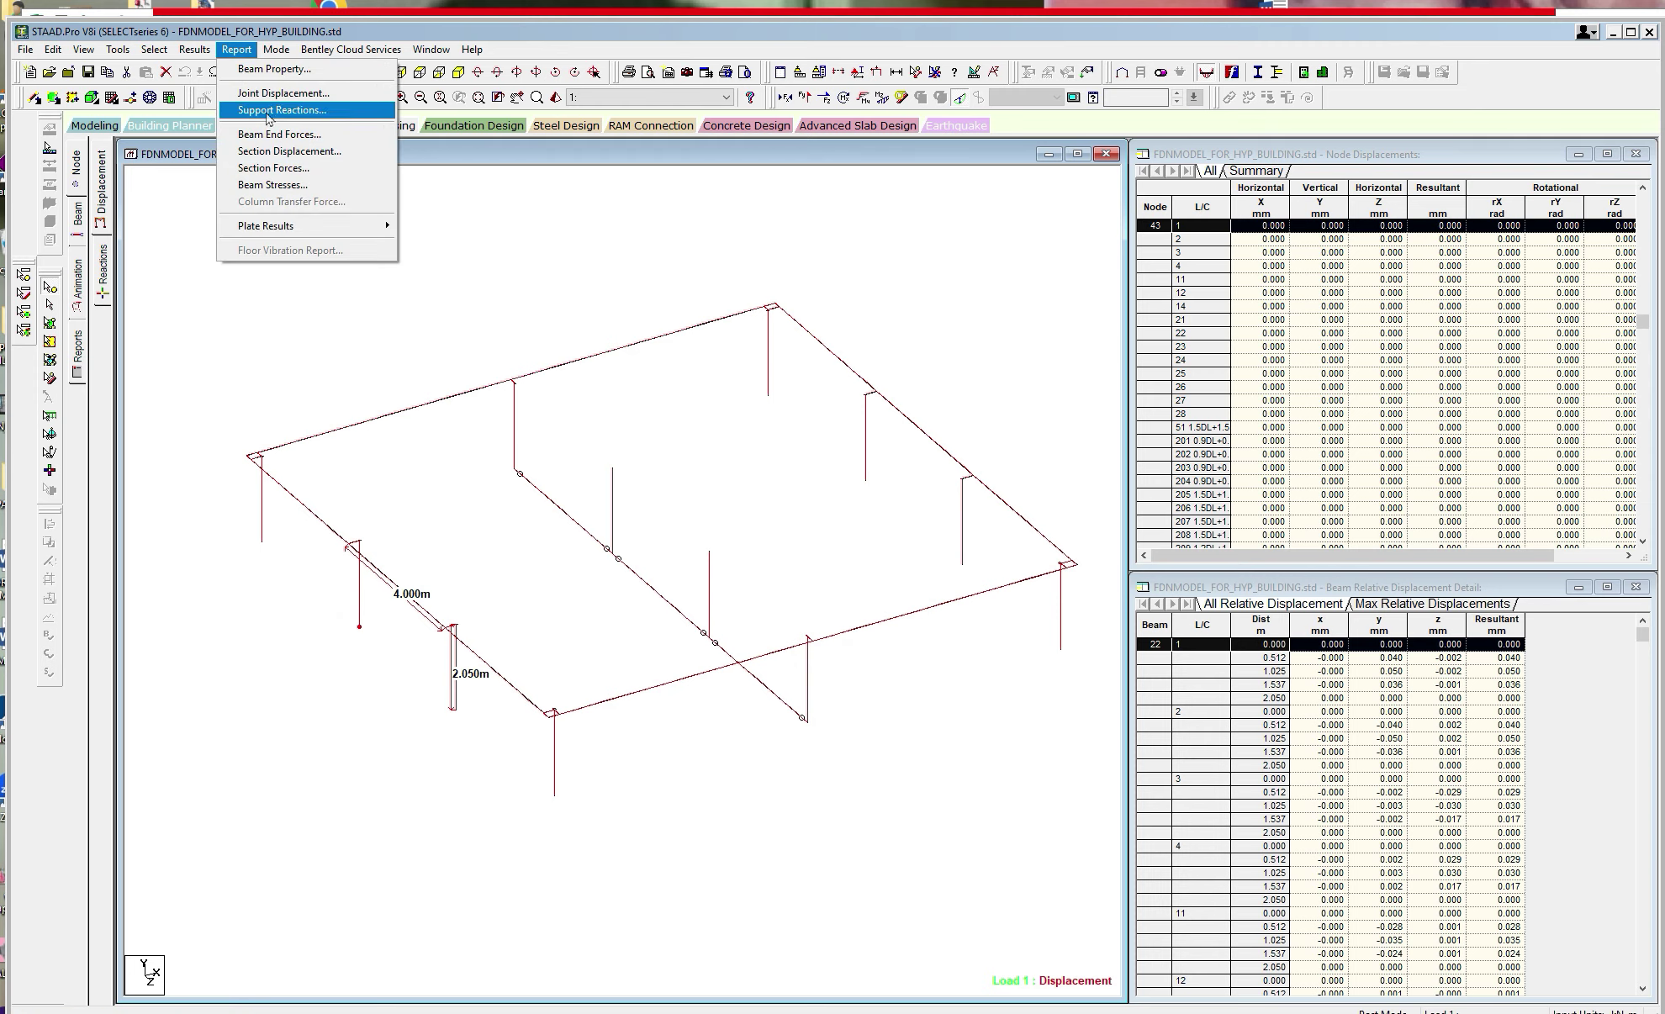
left_click(268, 113)
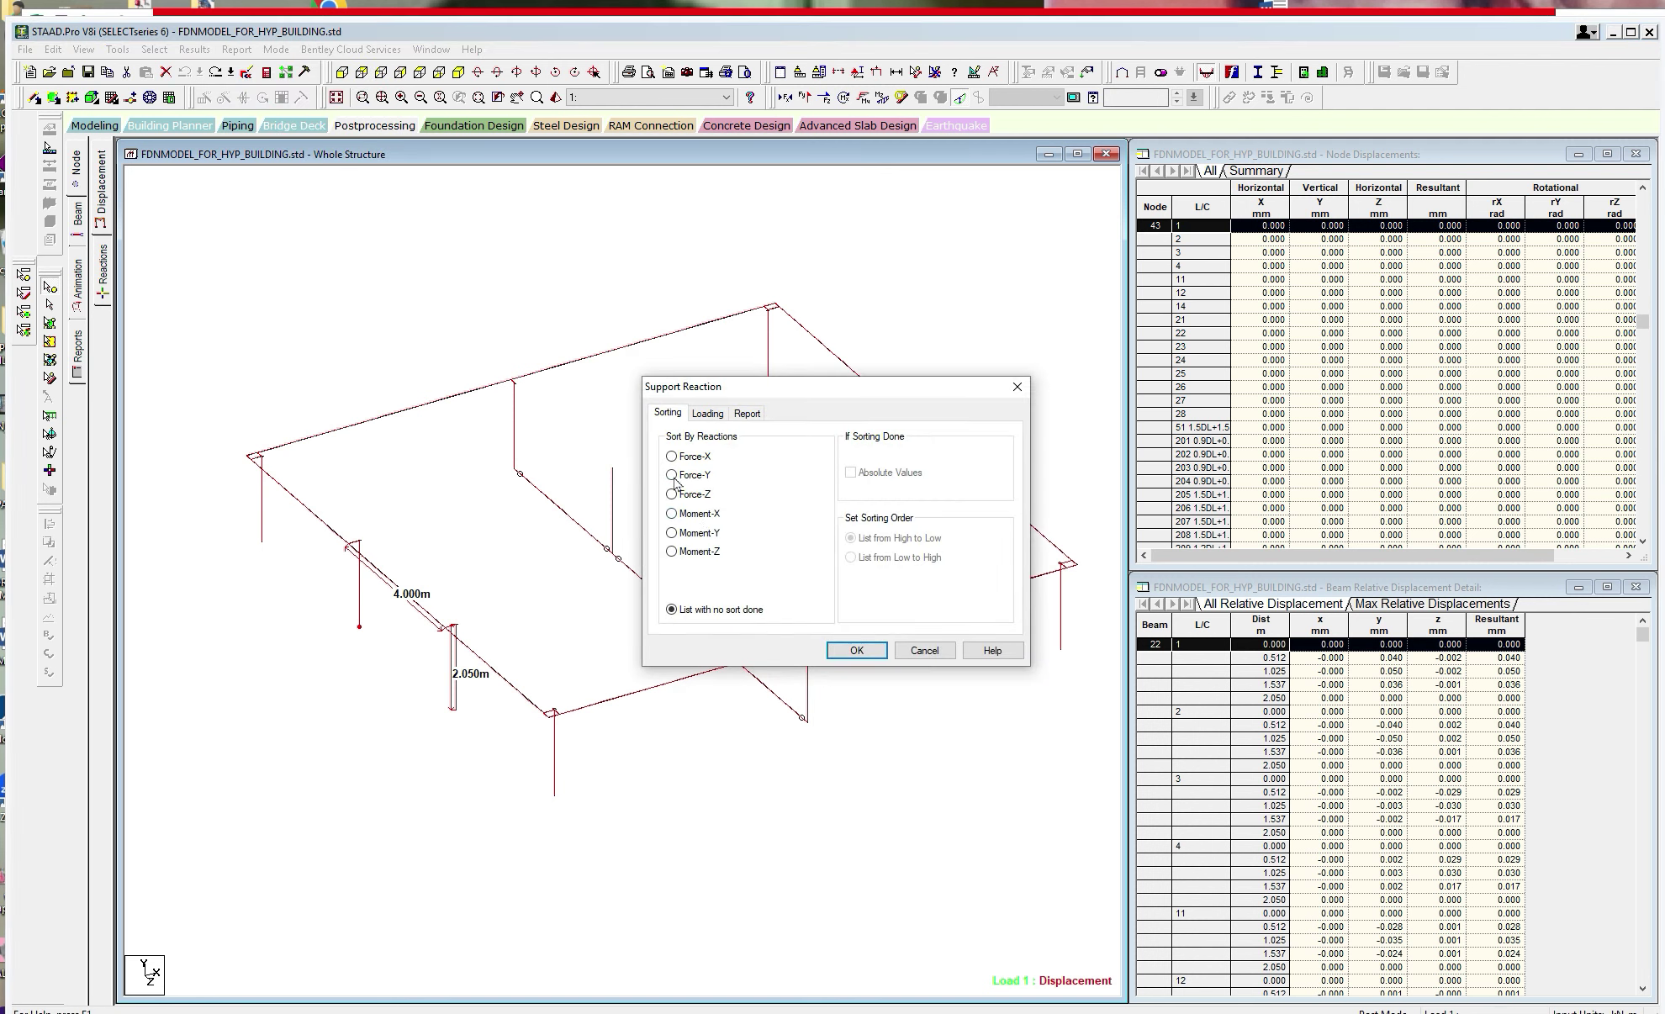
left_click(671, 475)
Limit the support reaction report to the factored load combinations 51 to 338 and generate it.
key("ctrl+Tab")
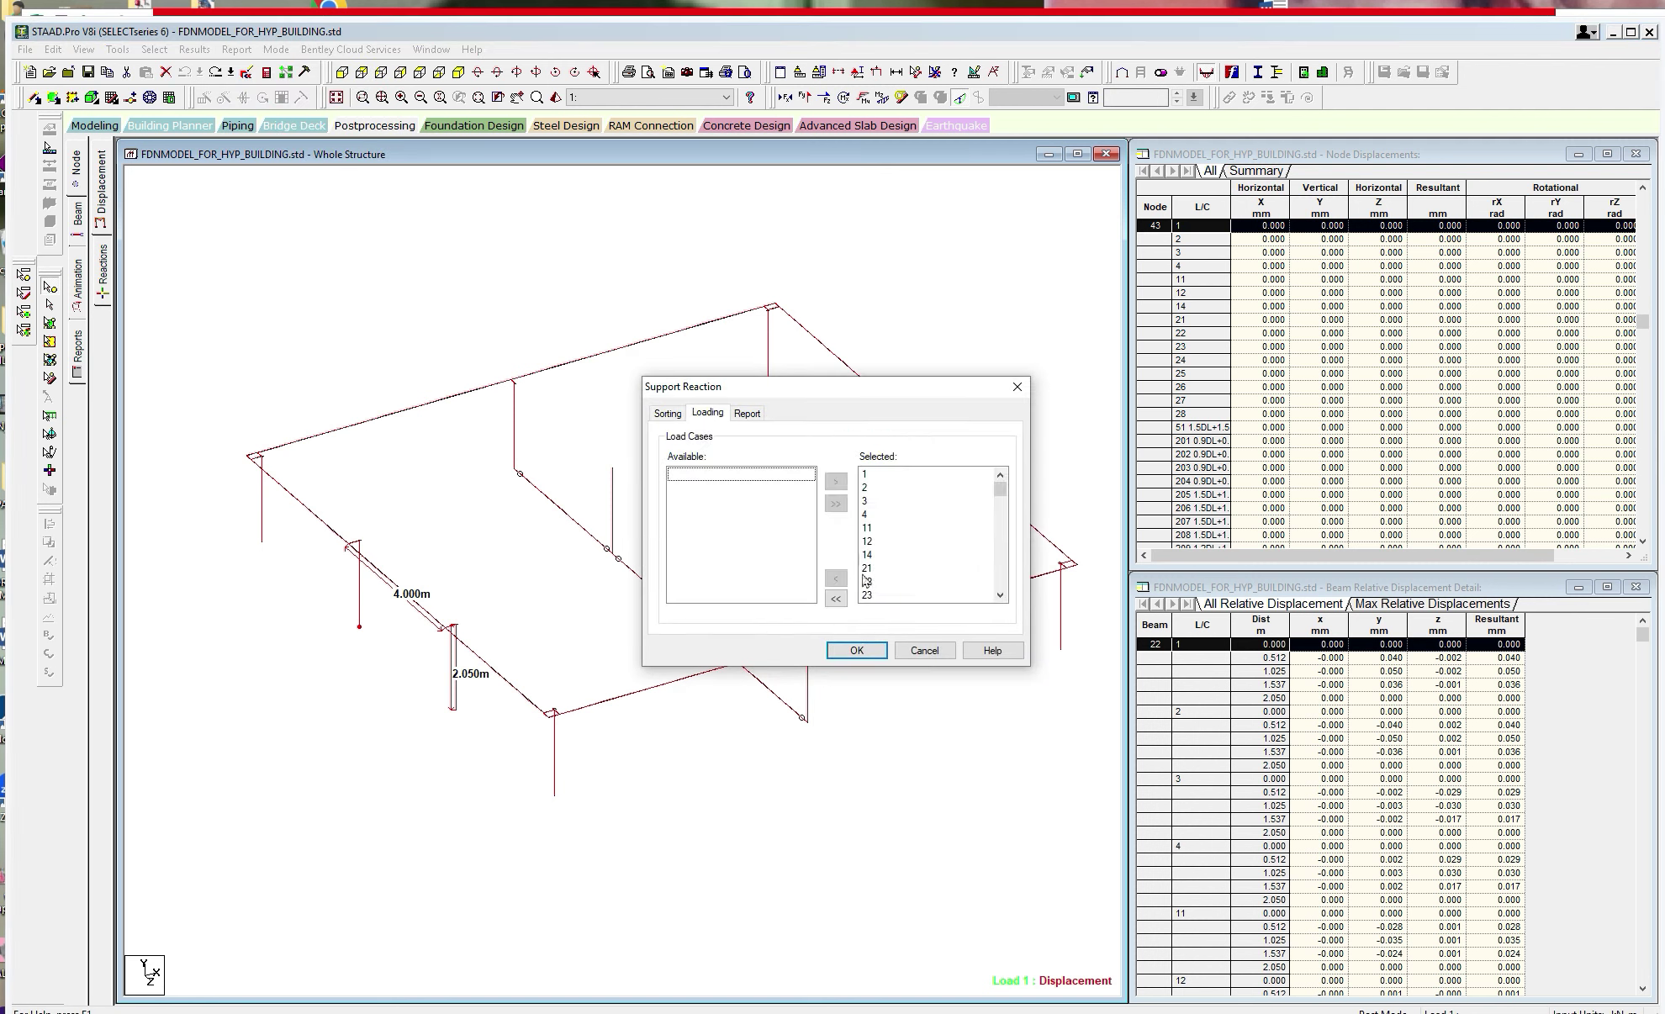
left_click_drag(808, 488, 809, 570)
left_click(730, 522)
left_click(751, 559, "shift")
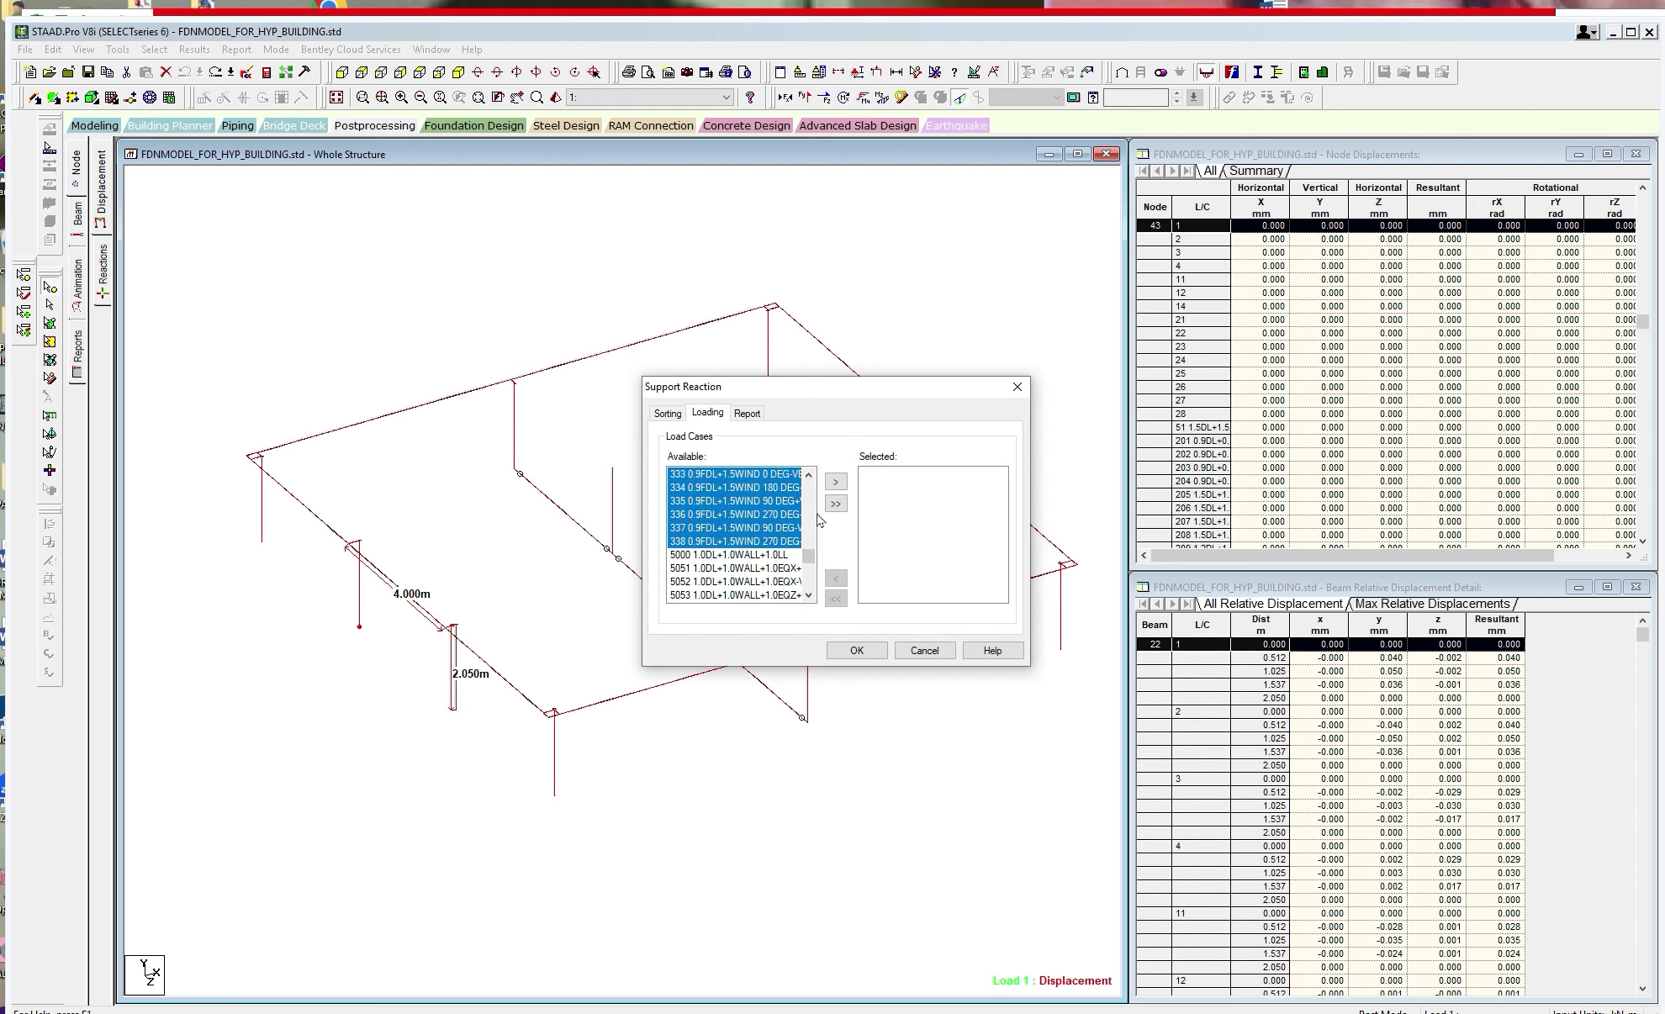
left_click(834, 481)
left_click(856, 651)
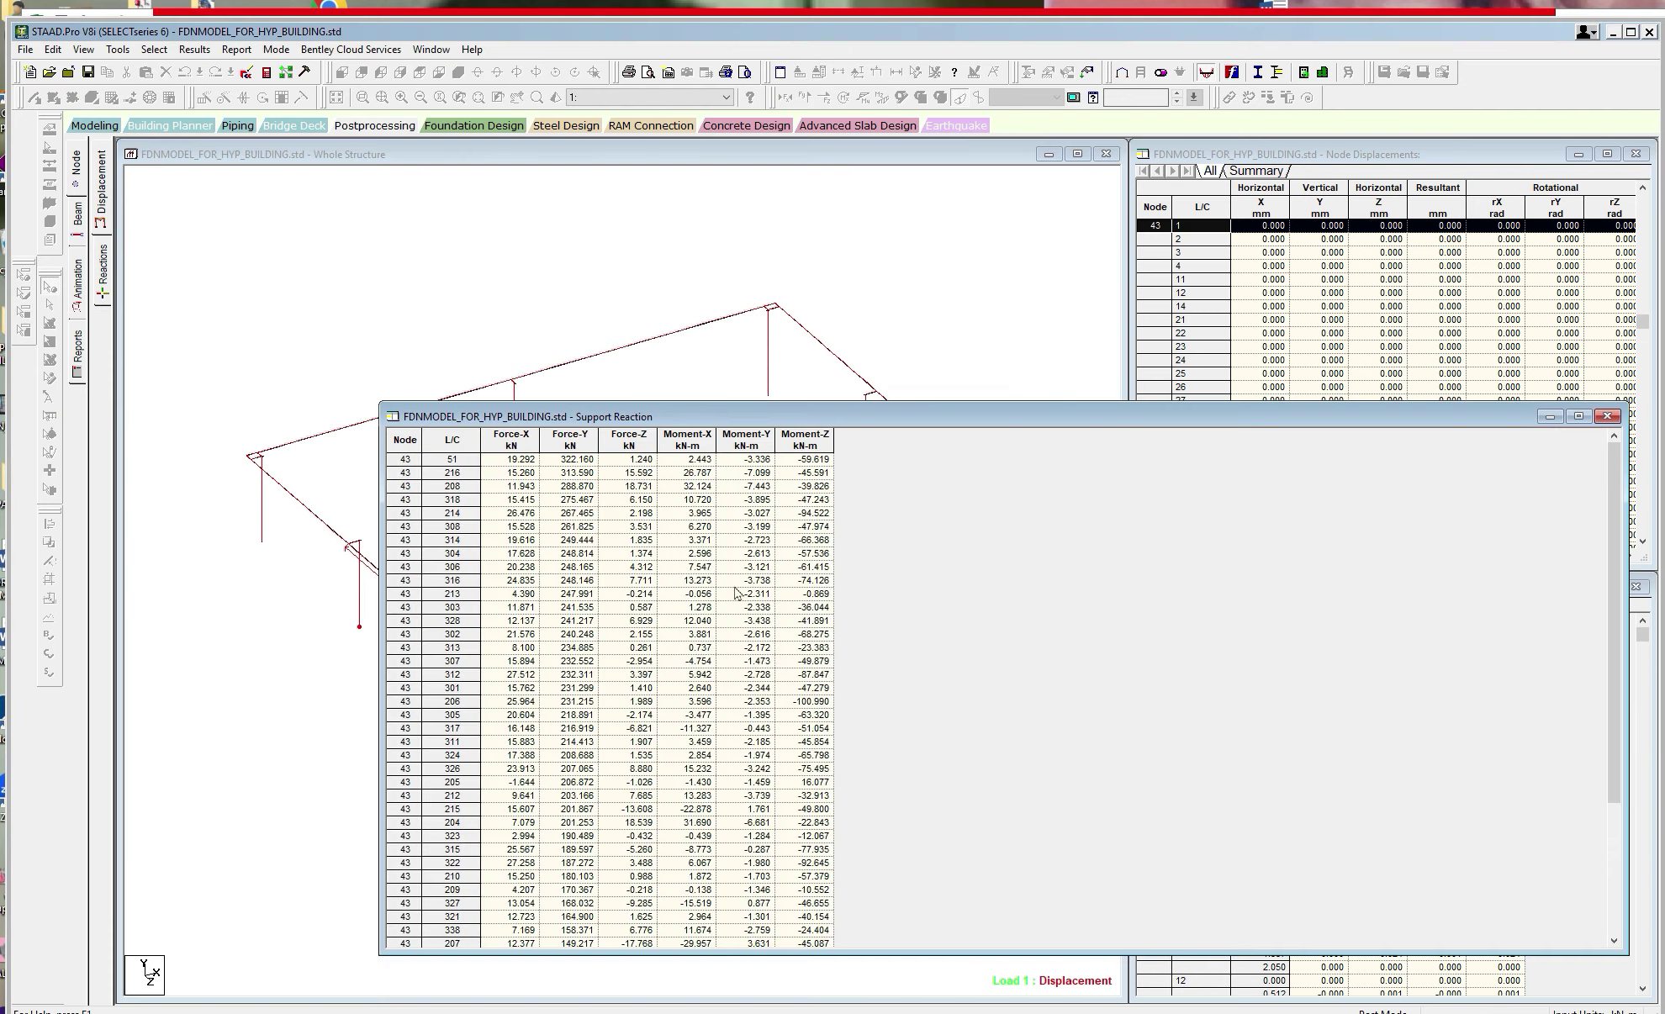
Examine the highest and lowest Force-Y reactions of node 43 and minimize the report.
left_click_drag(1616, 553, 1618, 723)
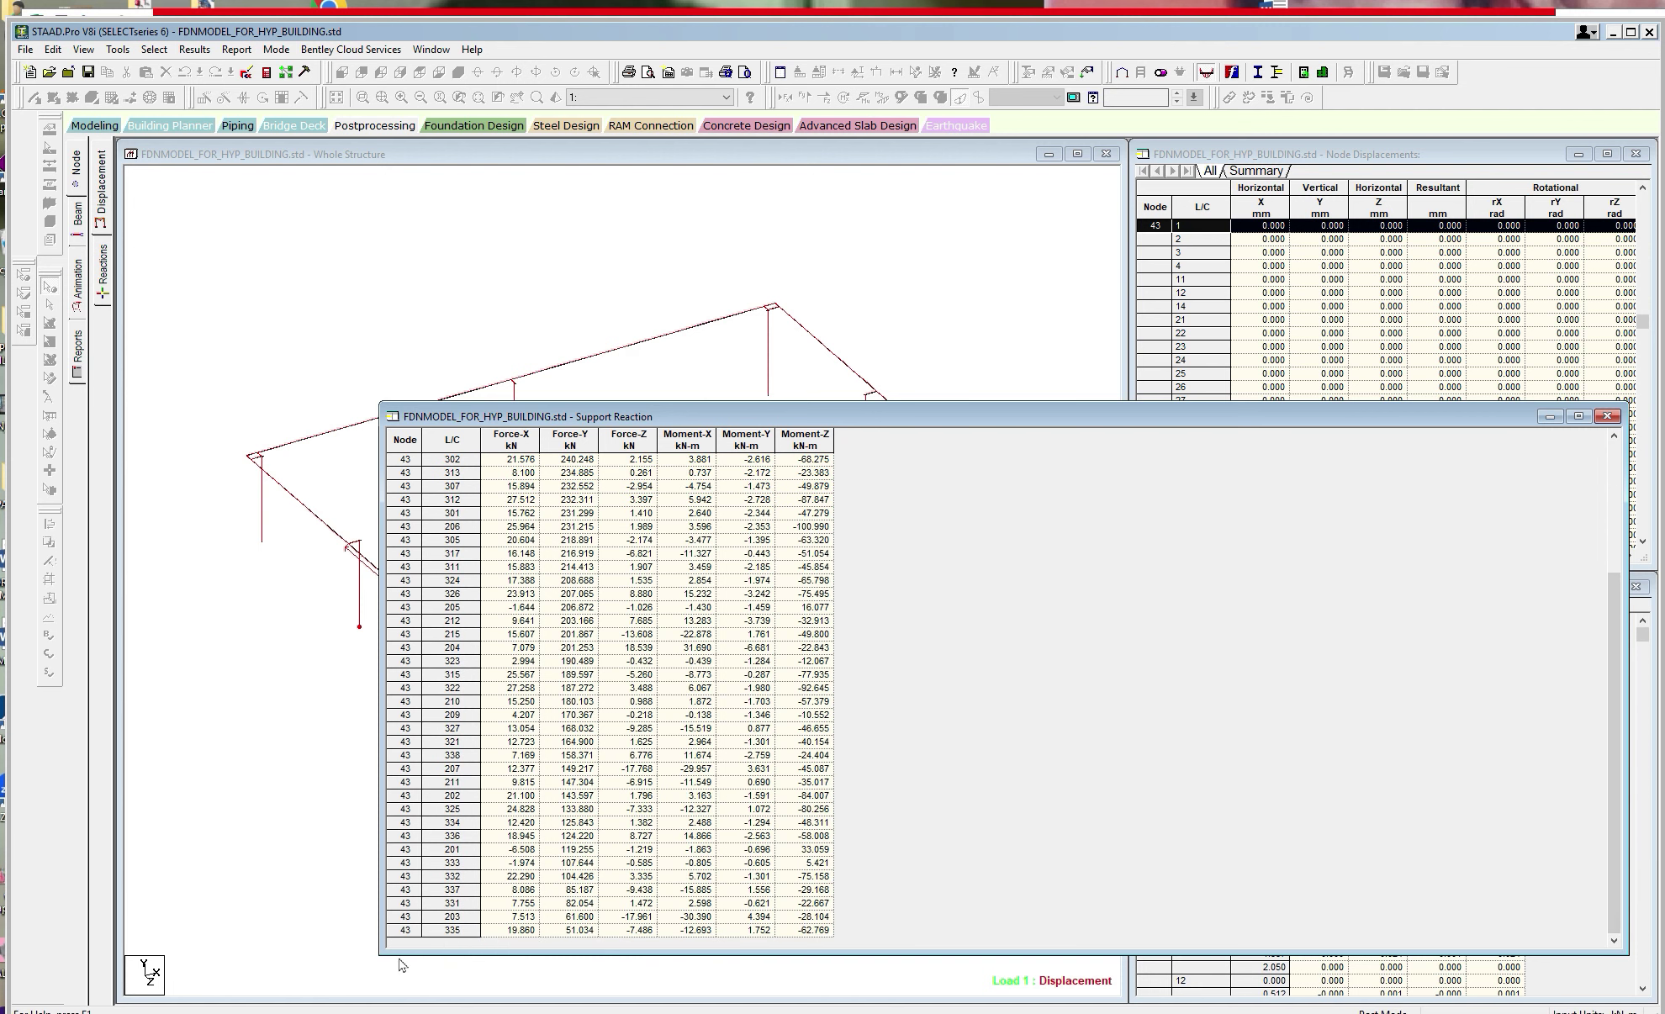
left_click(407, 930)
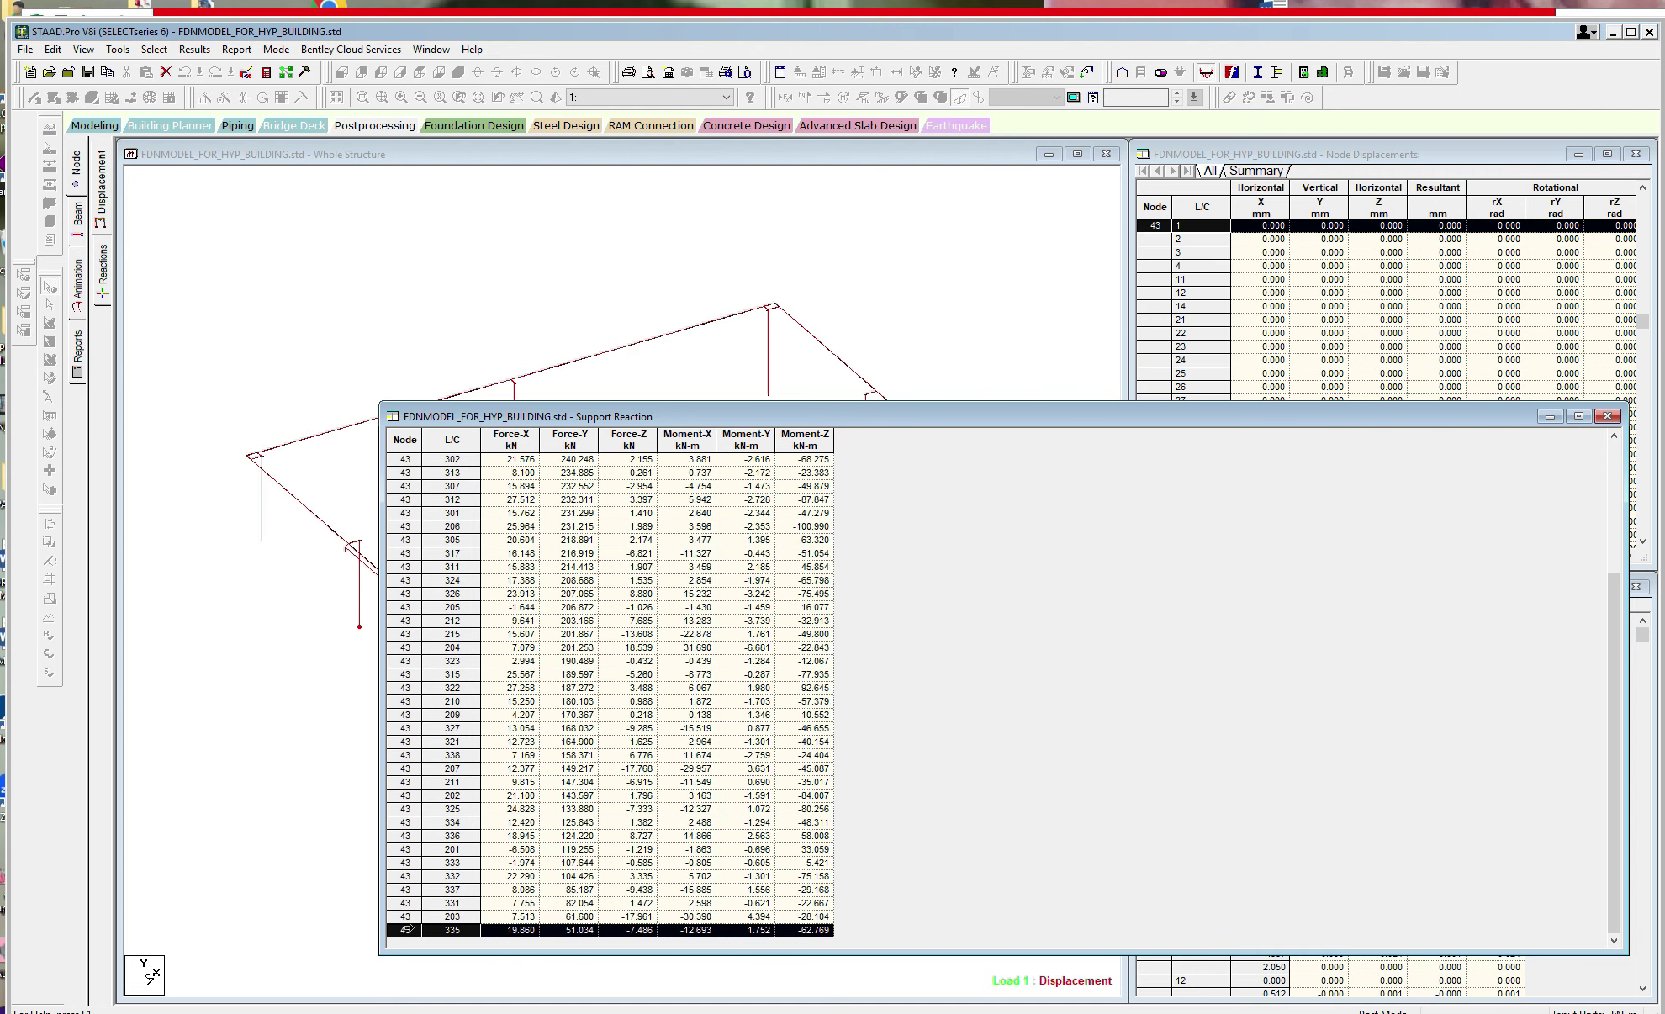
left_click(1550, 416)
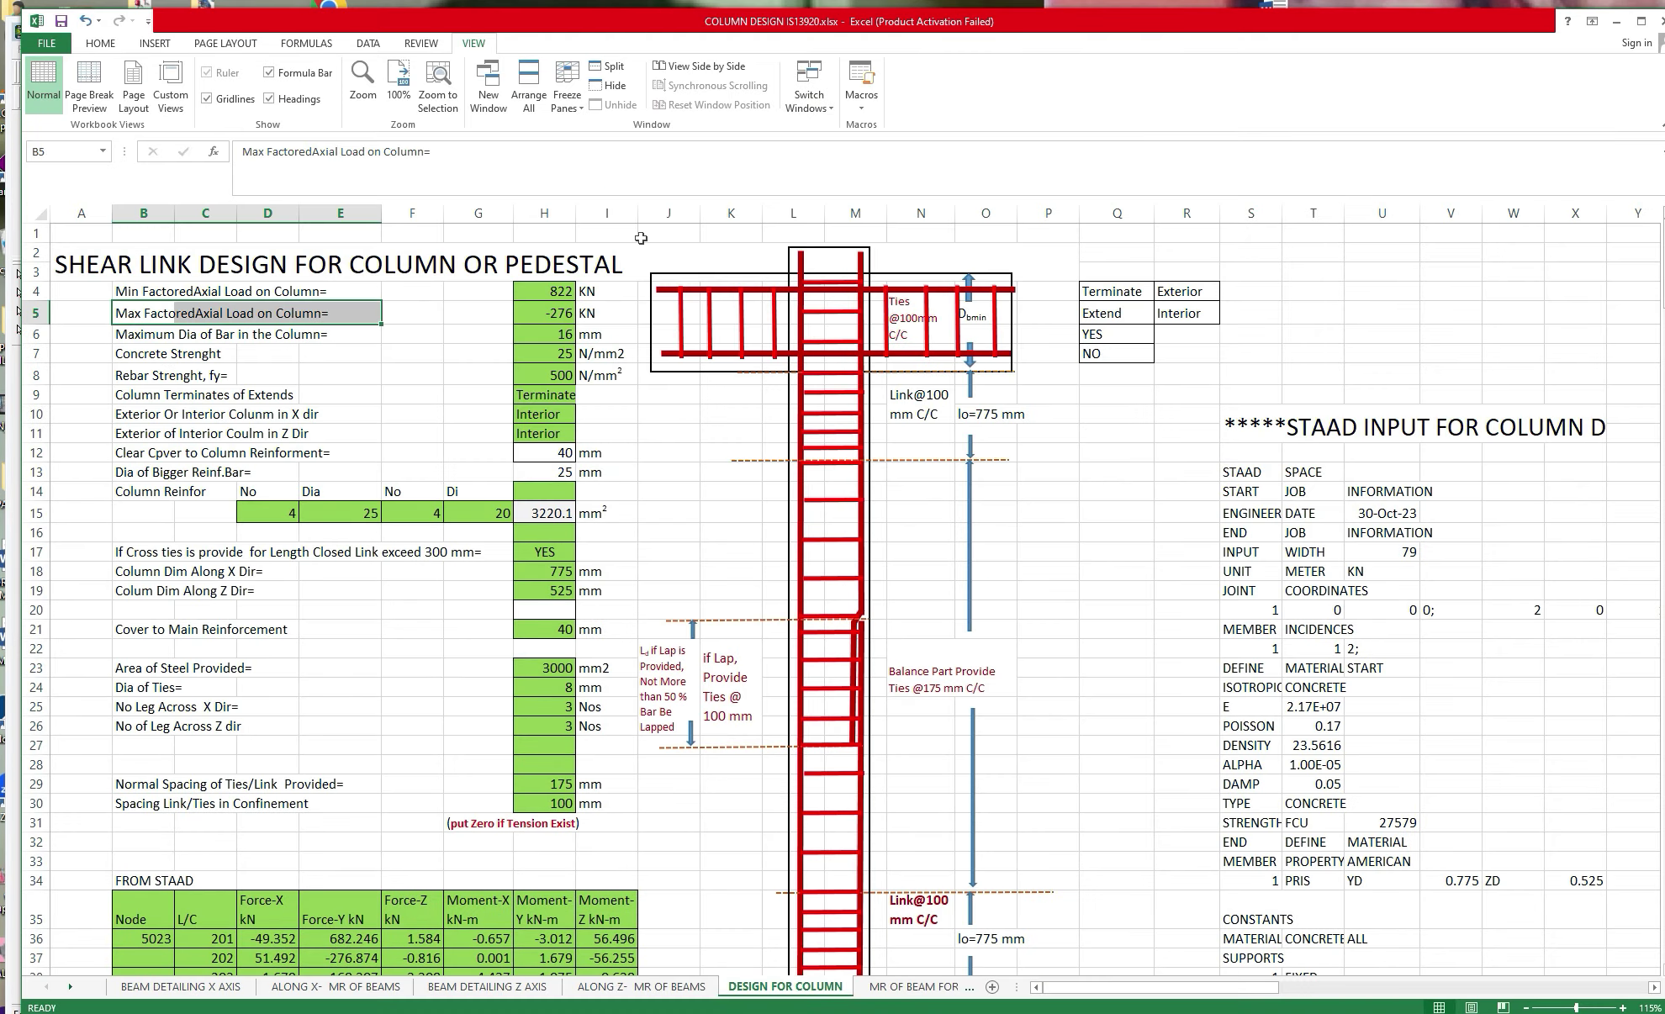
In the Excel column design sheet, set the min factored axial load to 322 kN and the max factored axial load to 52 kN.
left_click(557, 294)
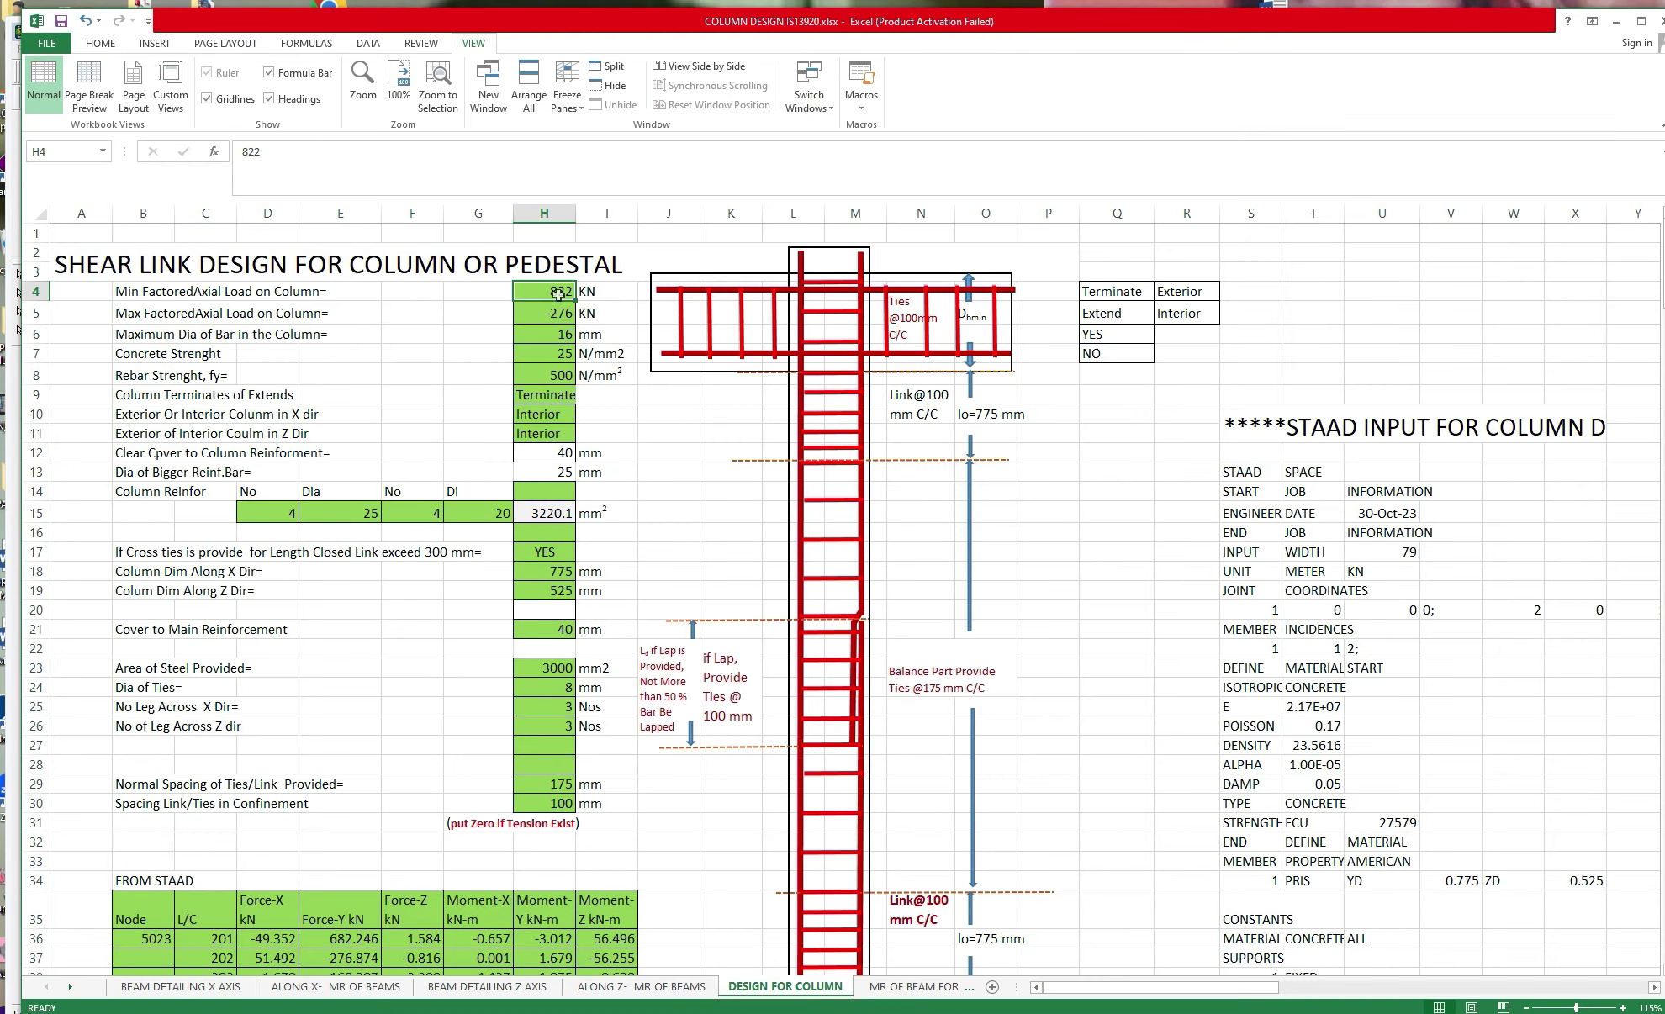
type("3")
key("Return")
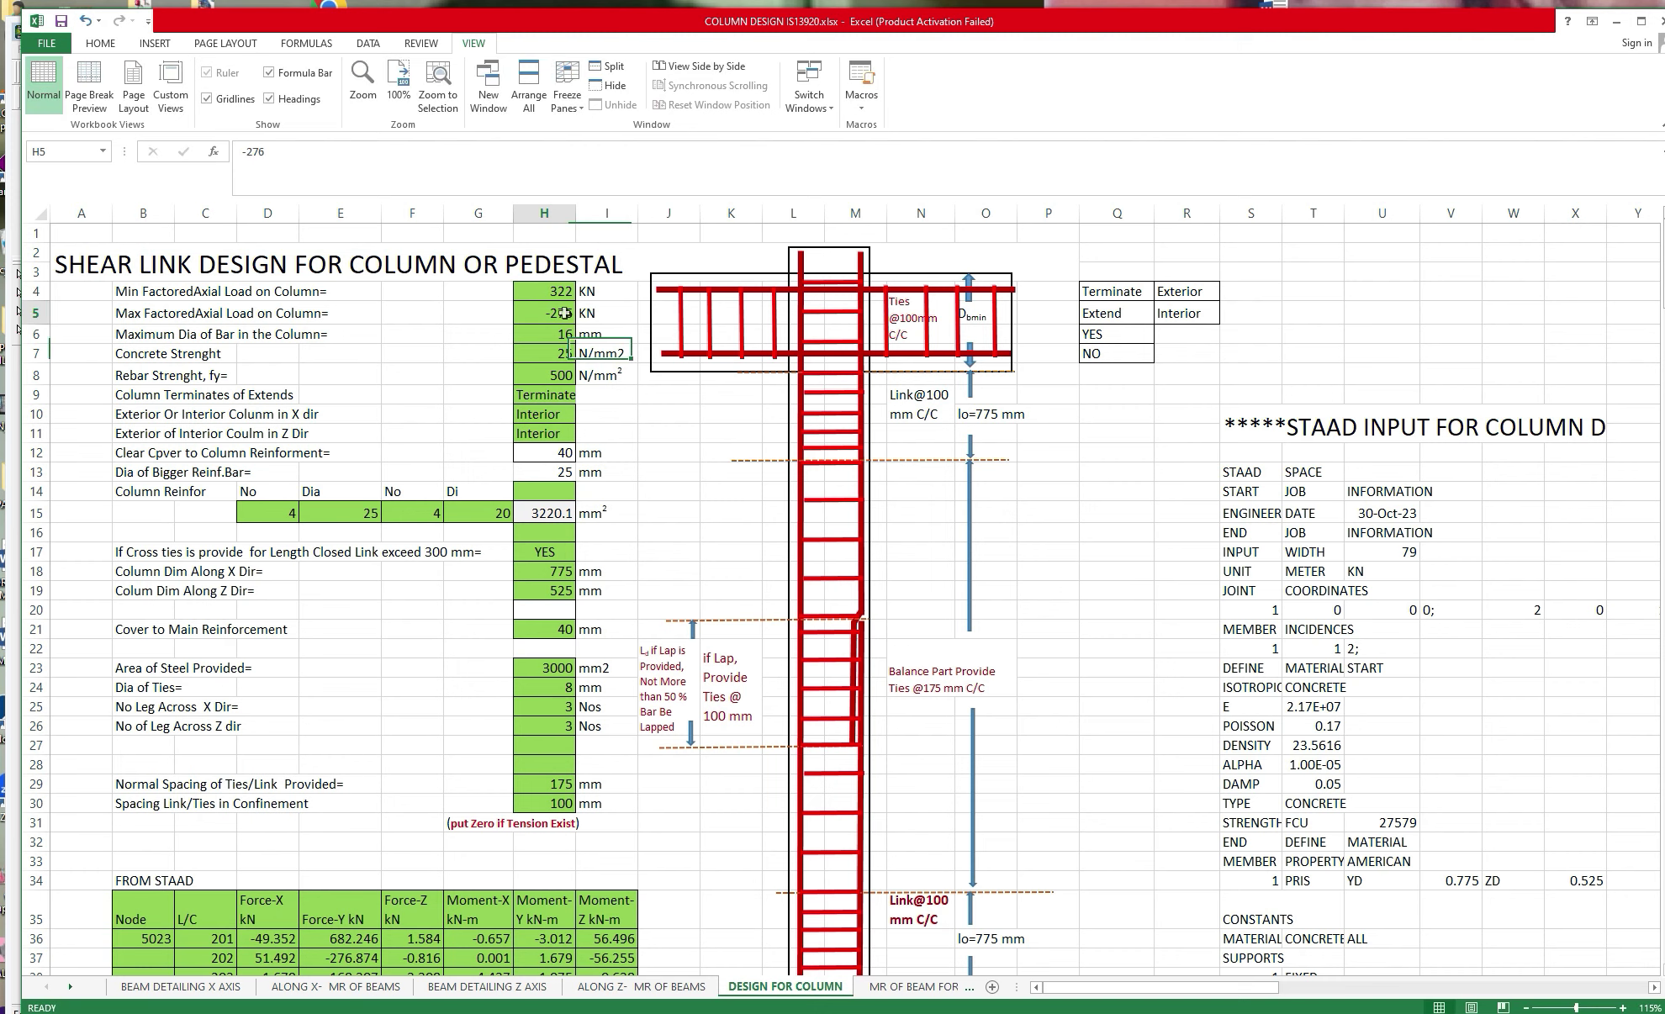
type("52")
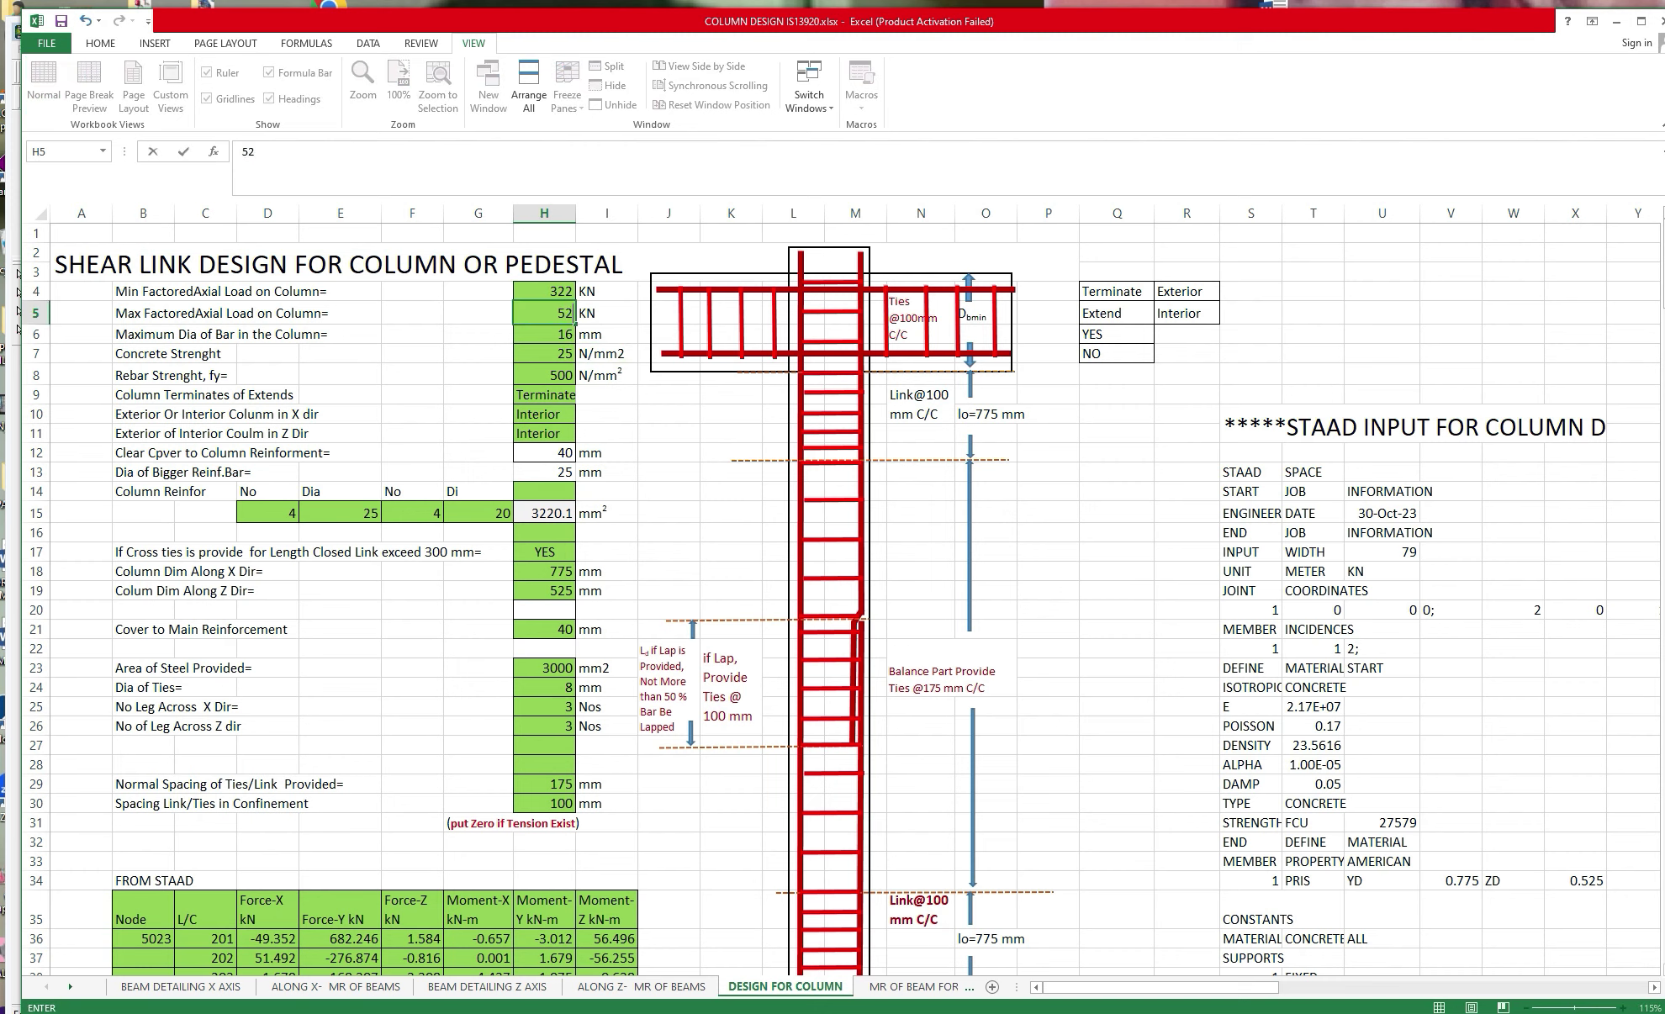
left_click(698, 423)
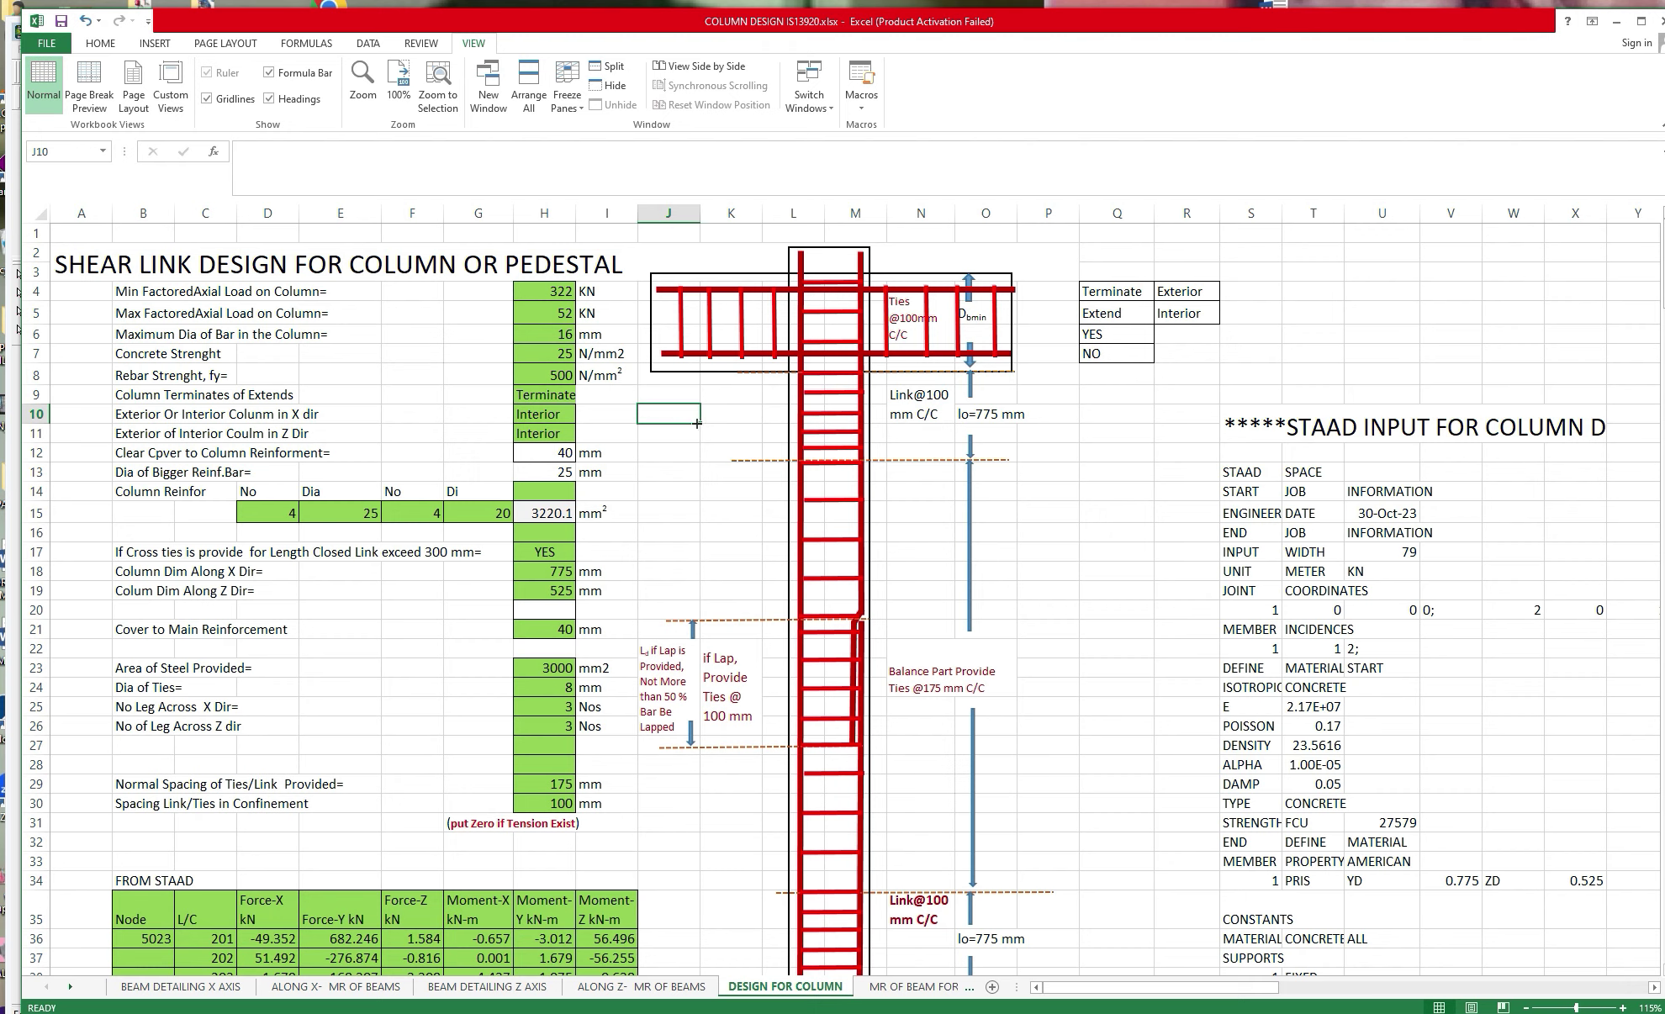
Check the maximum bar diameter and set the column reinforcement to 8 bars of 16 mm plus another 8 bars of 16 mm.
left_click(563, 336)
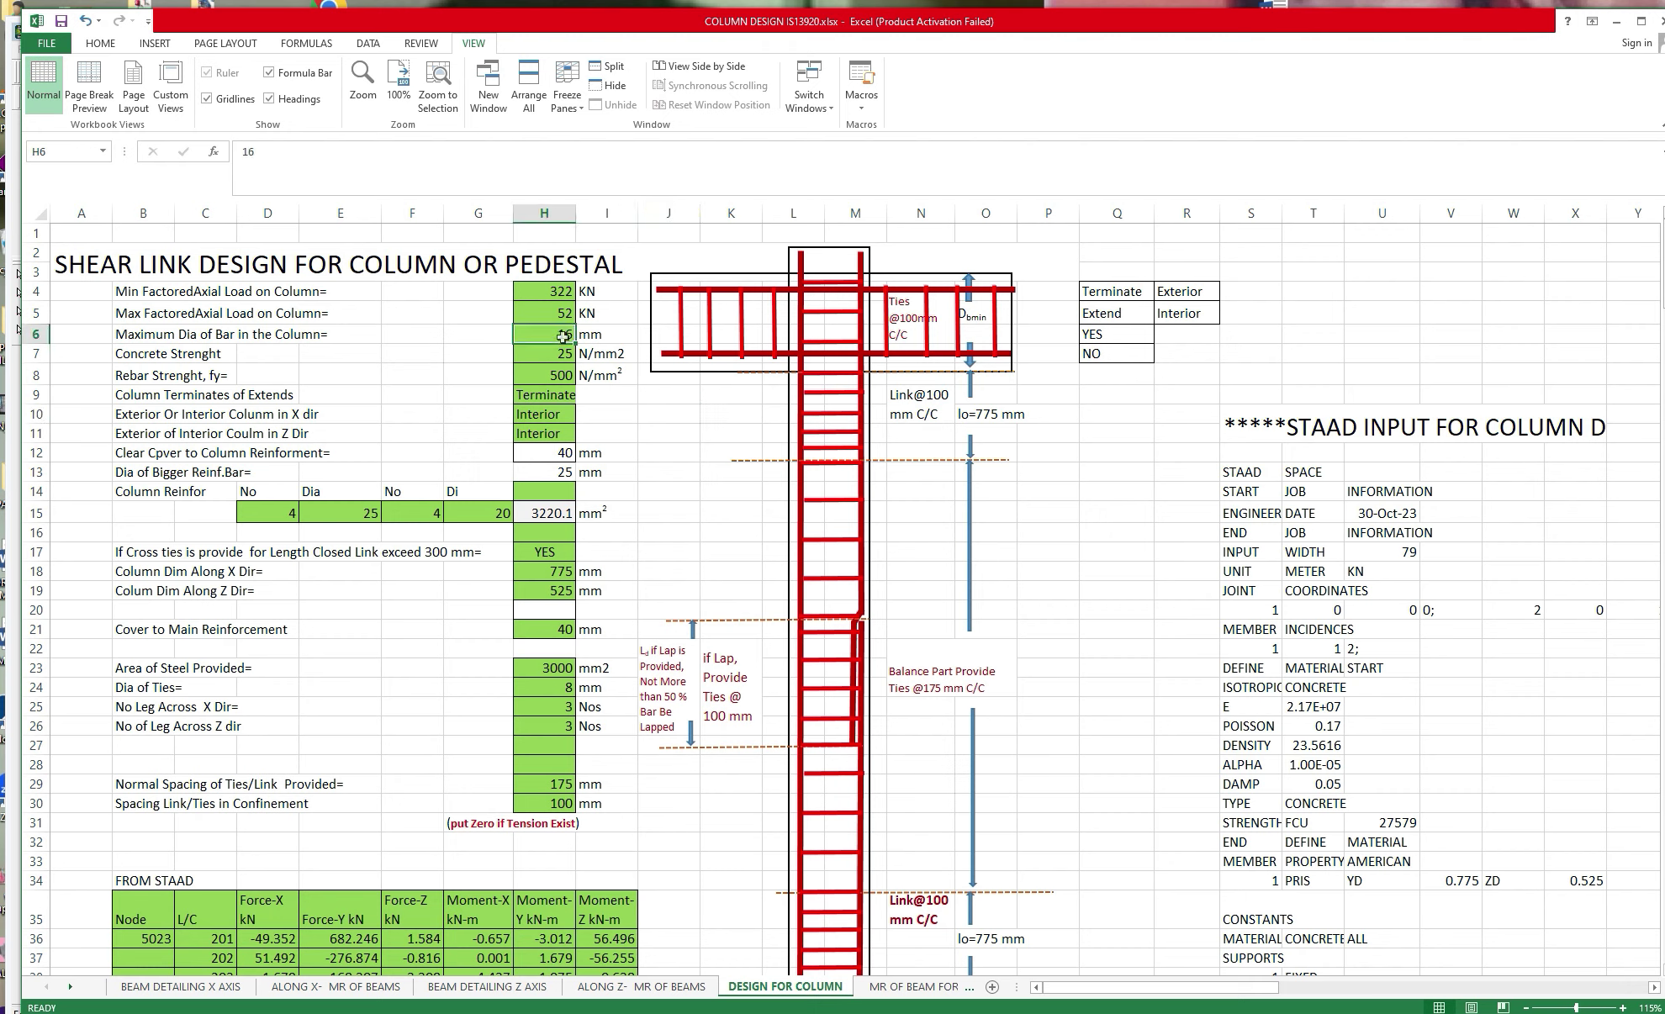
left_click(650, 416)
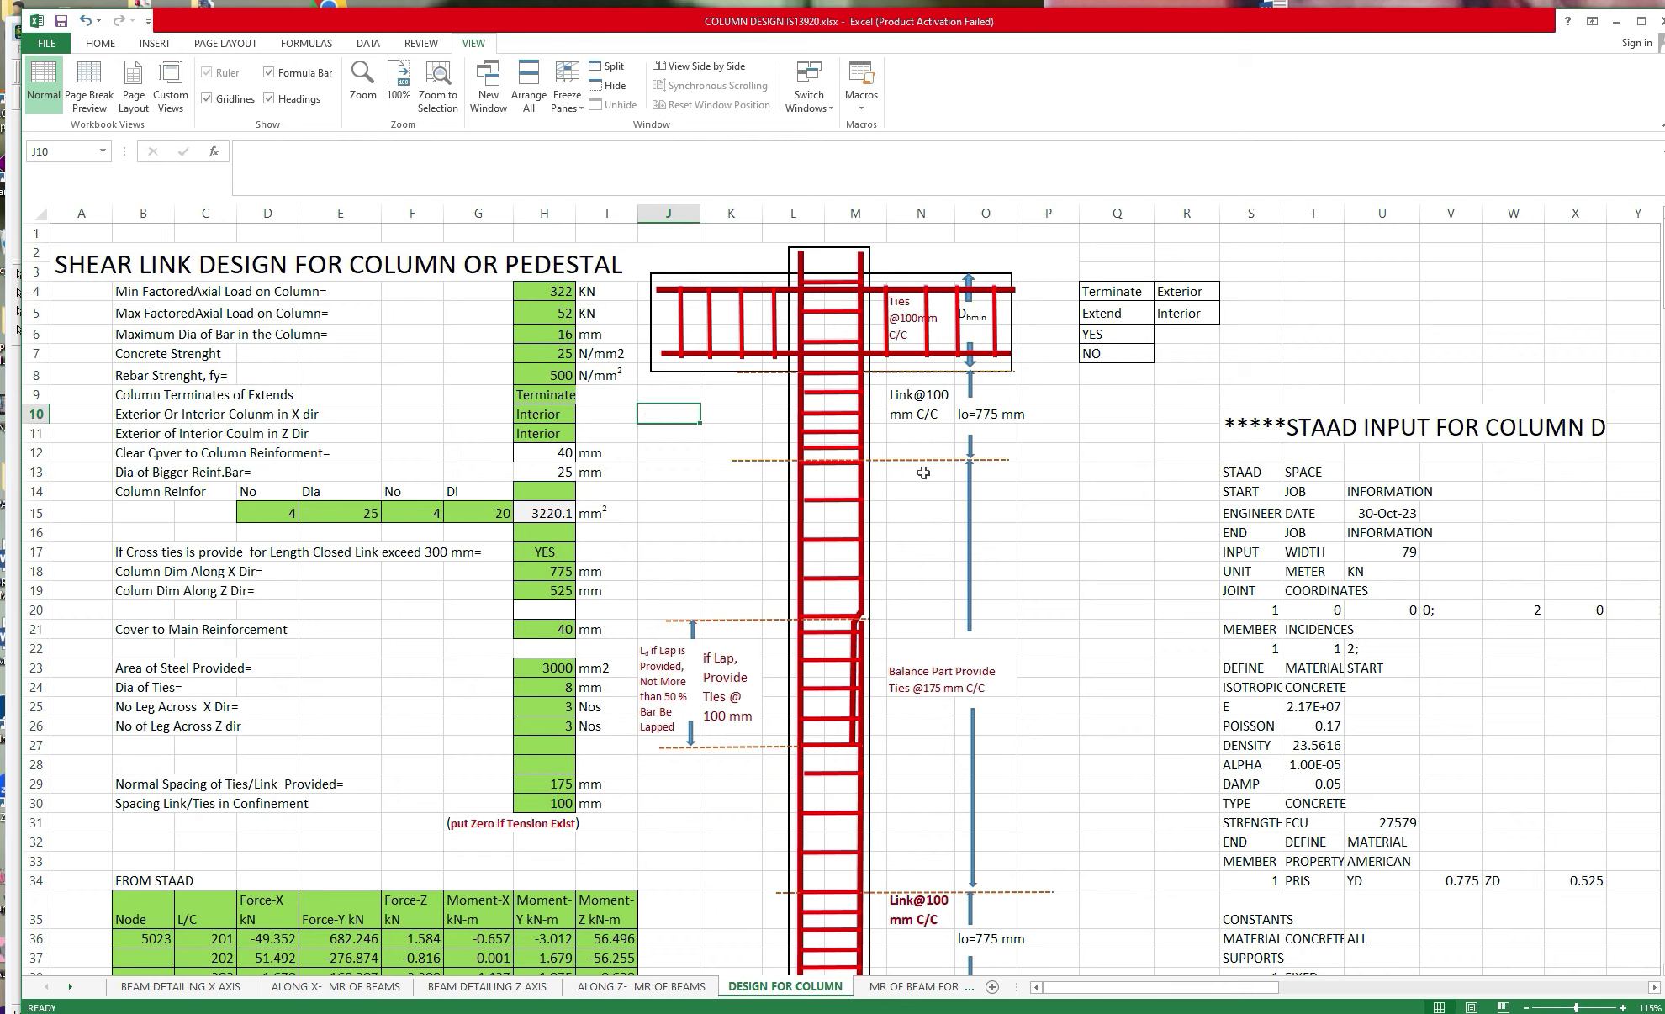
left_click(285, 512)
type("8")
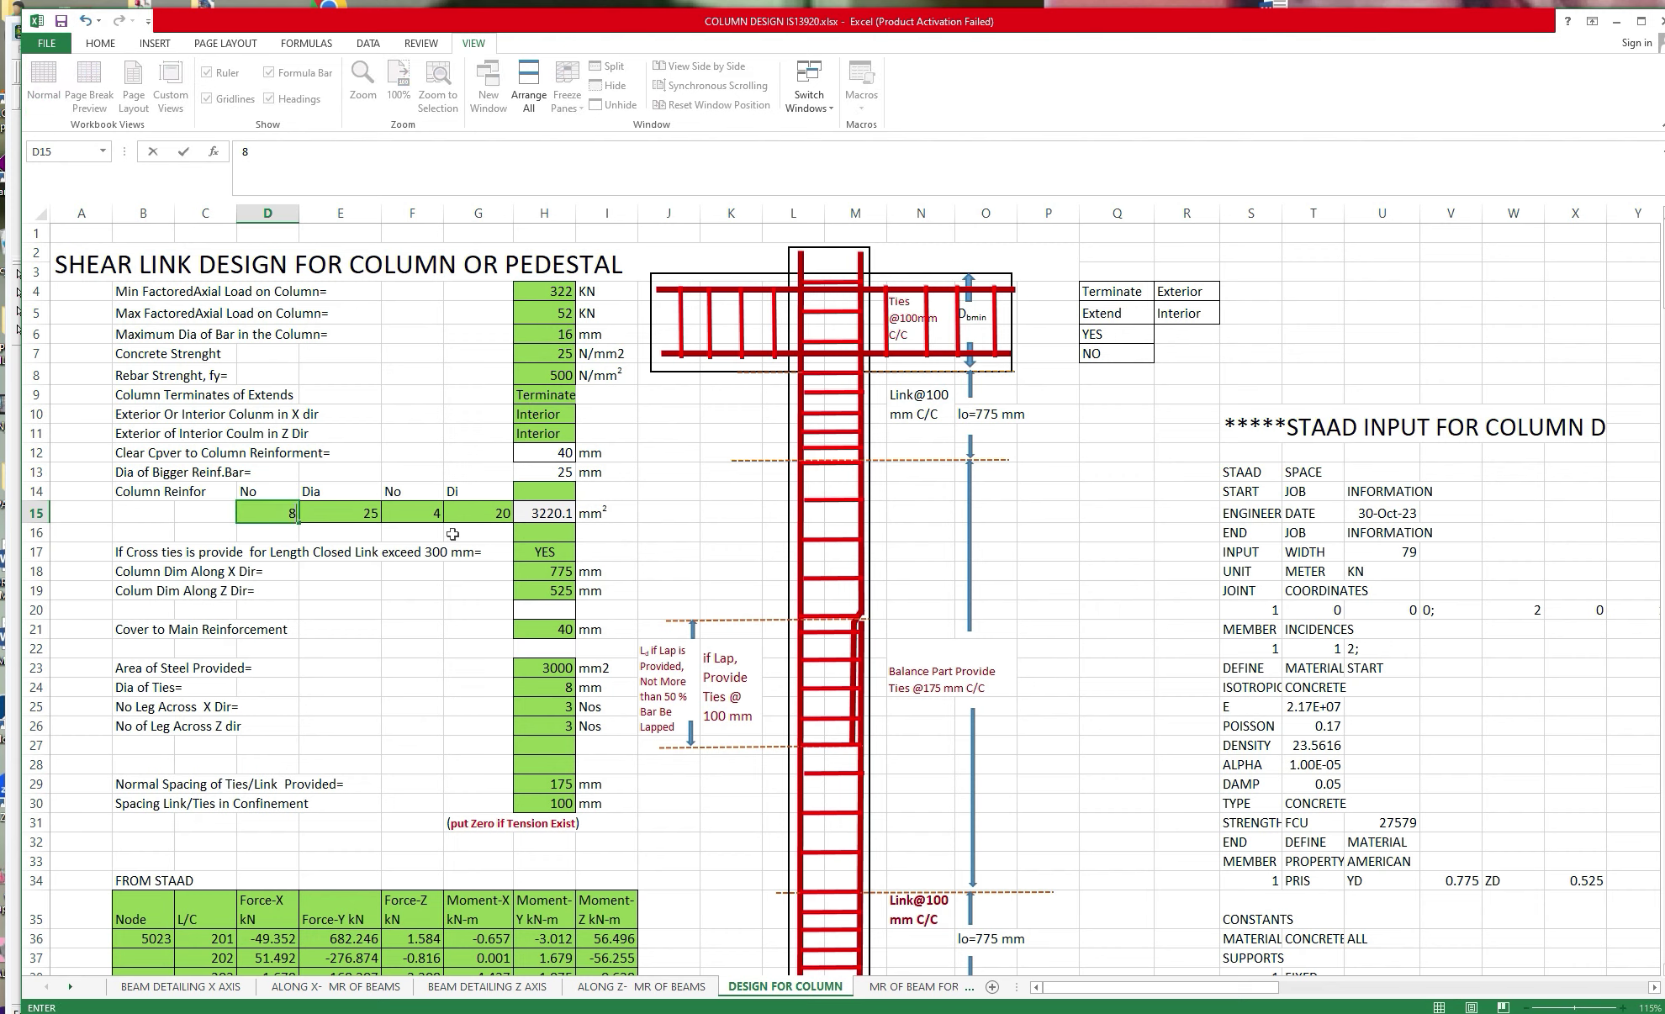
left_click(439, 514)
type("8")
left_click(360, 515)
type("16")
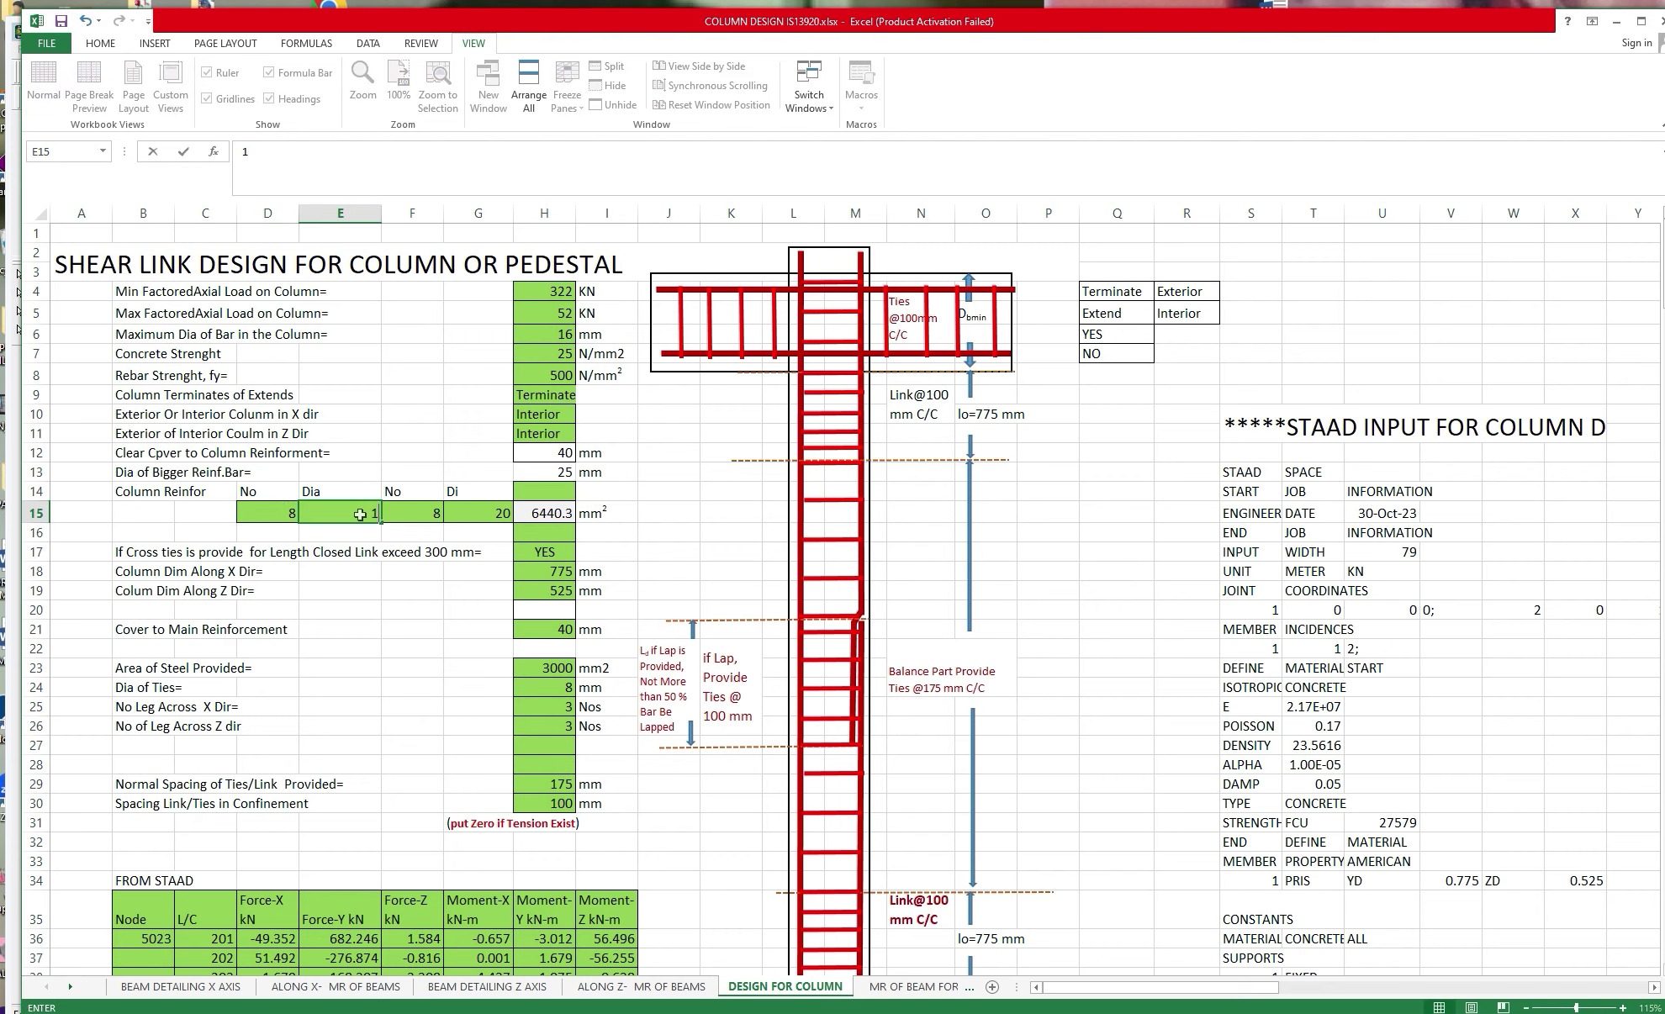
left_click(497, 515)
type("16")
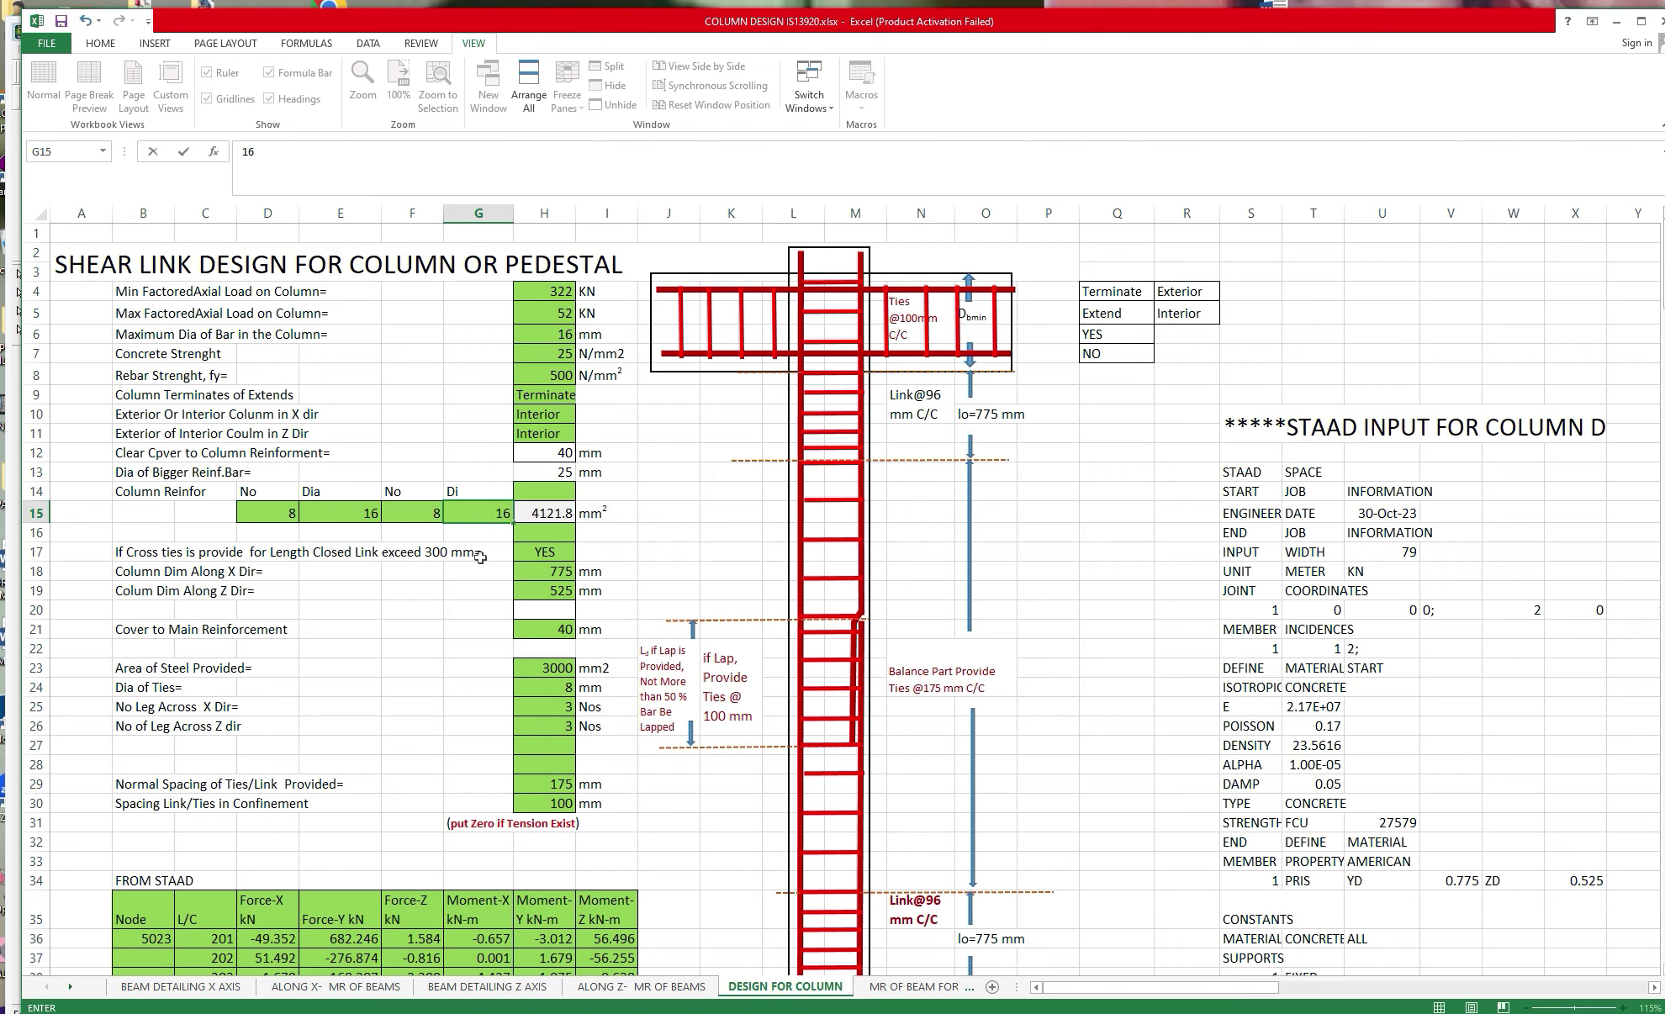
left_click(480, 571)
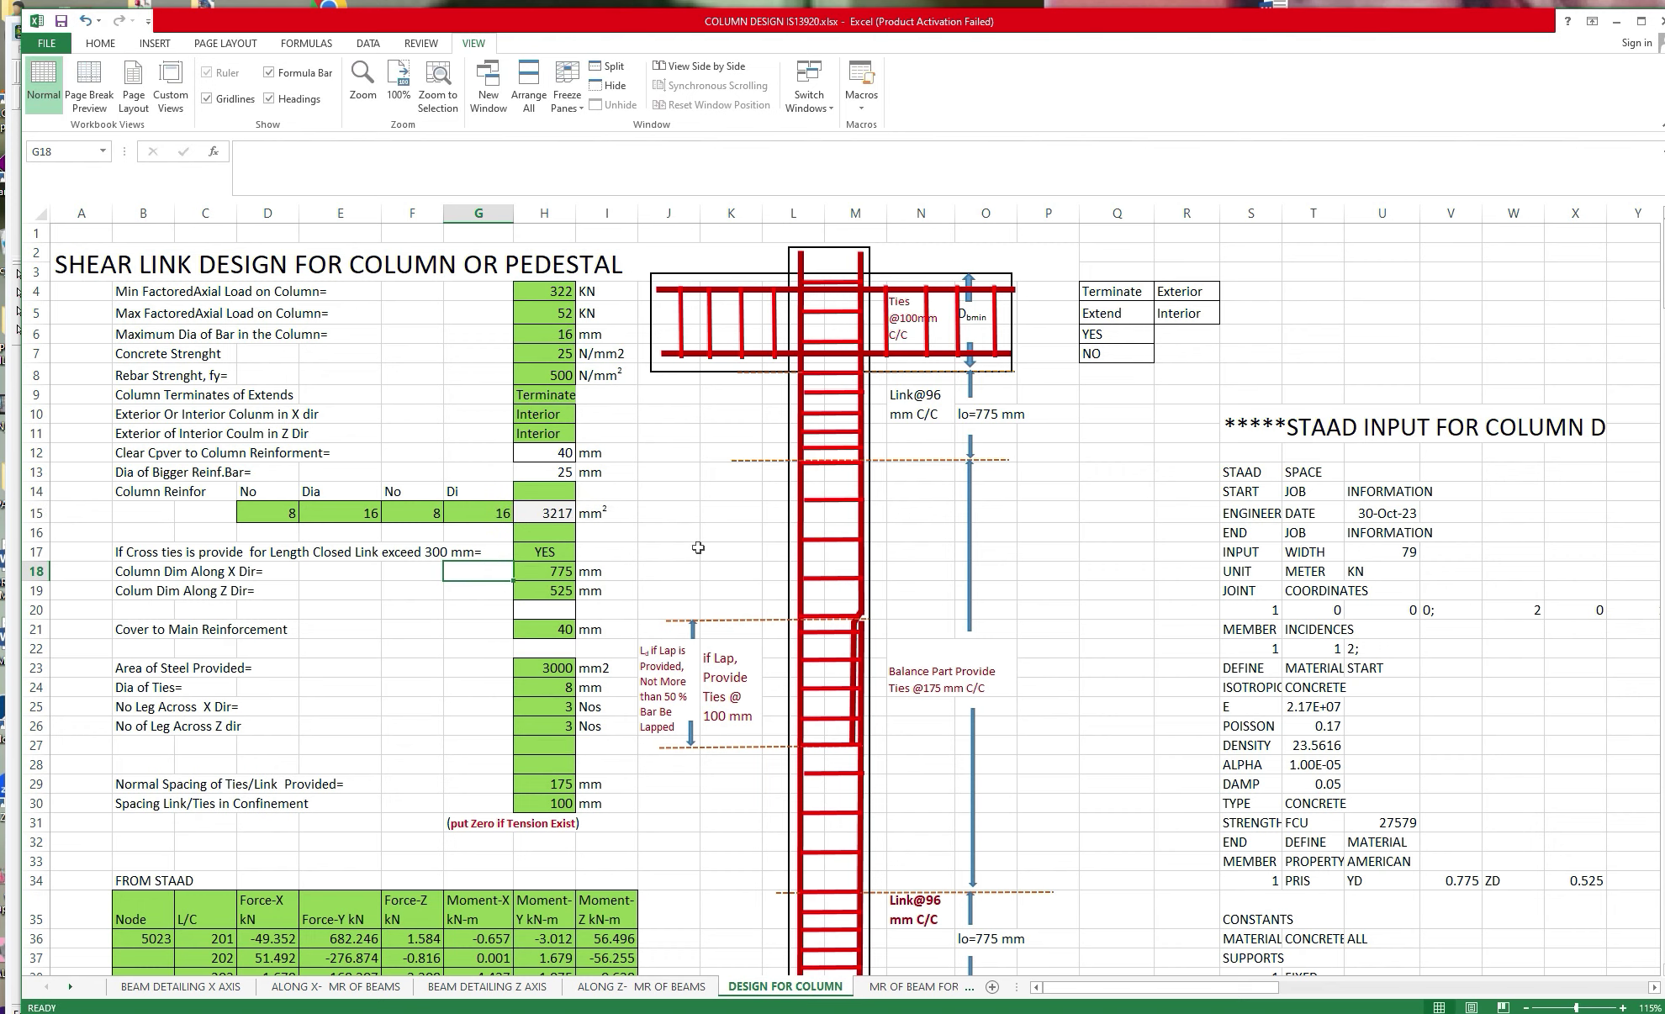
Check the options for providing cross ties where closed link length exceeds 300 mm, keeping YES.
scroll(698, 547, "down", 1)
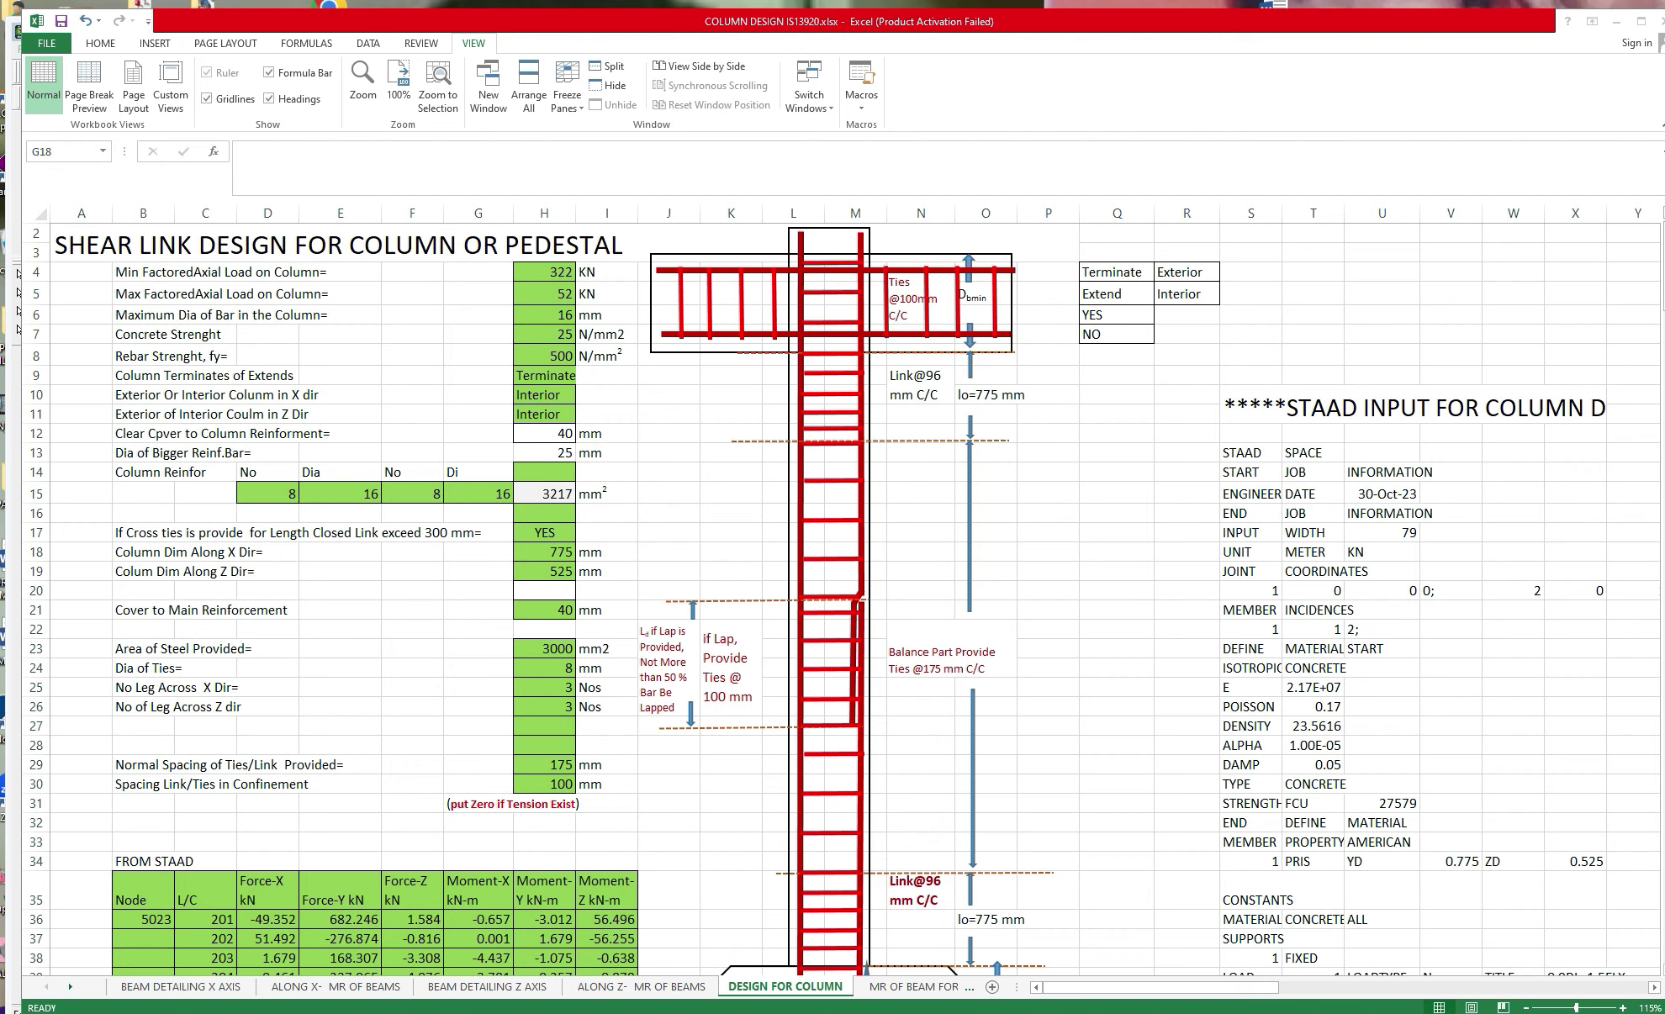
left_click(568, 539)
left_click(581, 535)
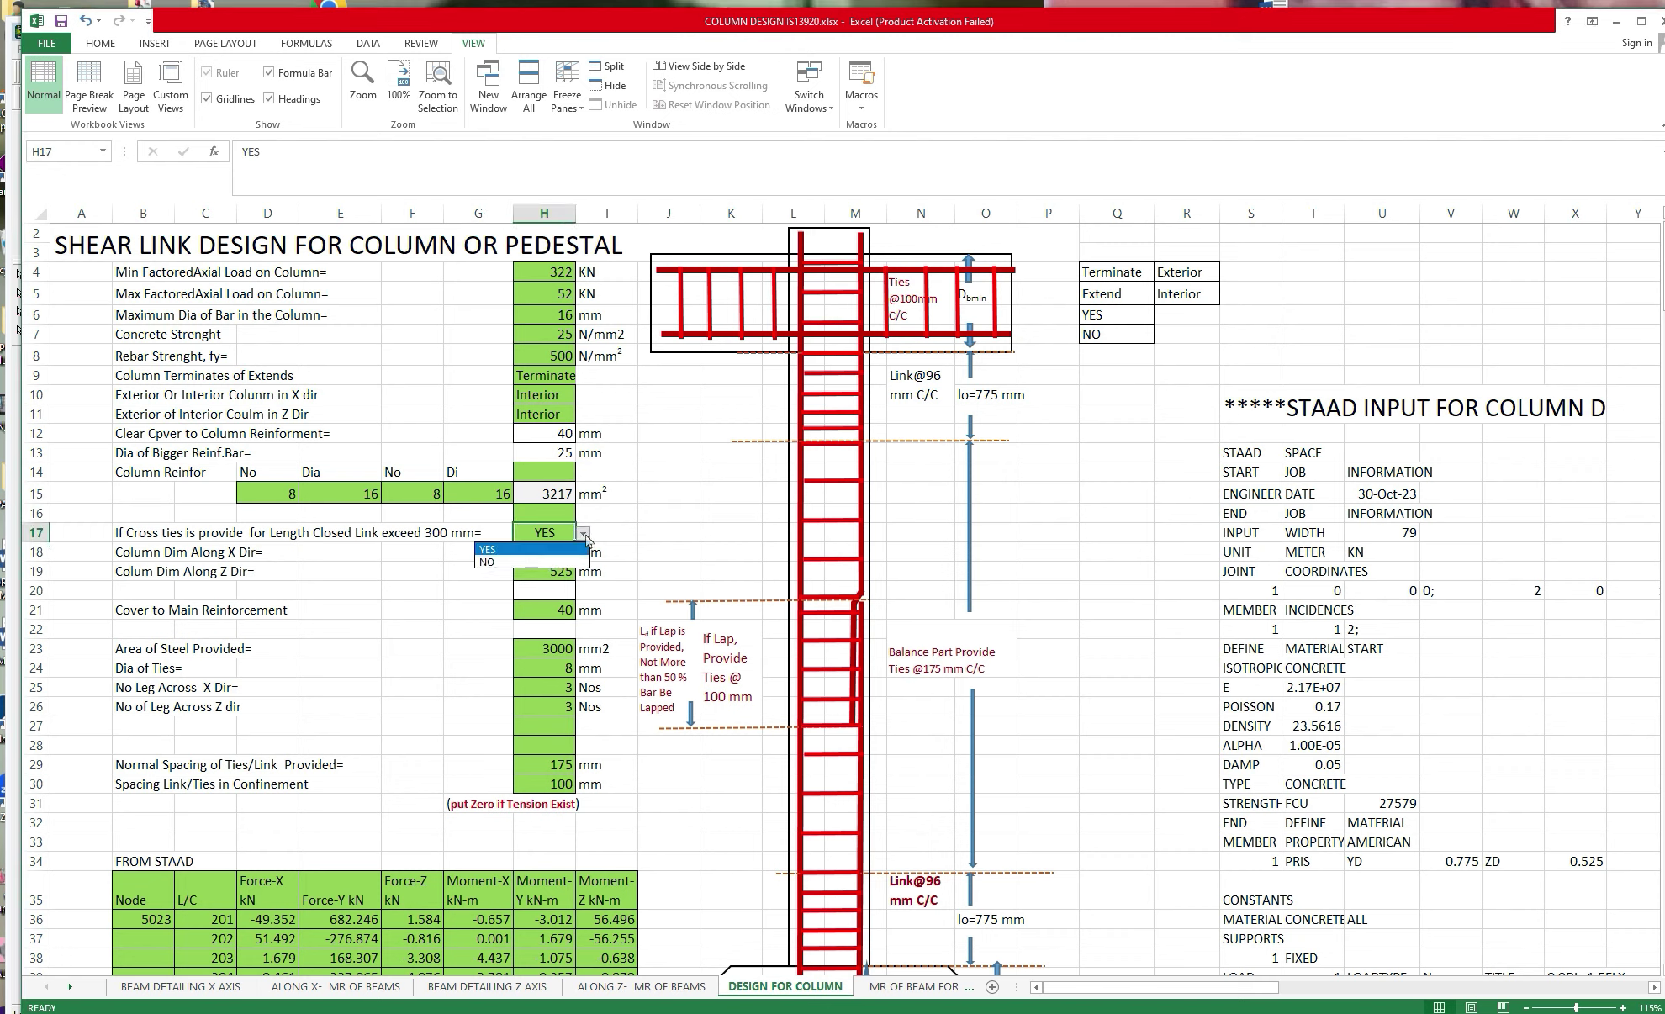
key("Escape")
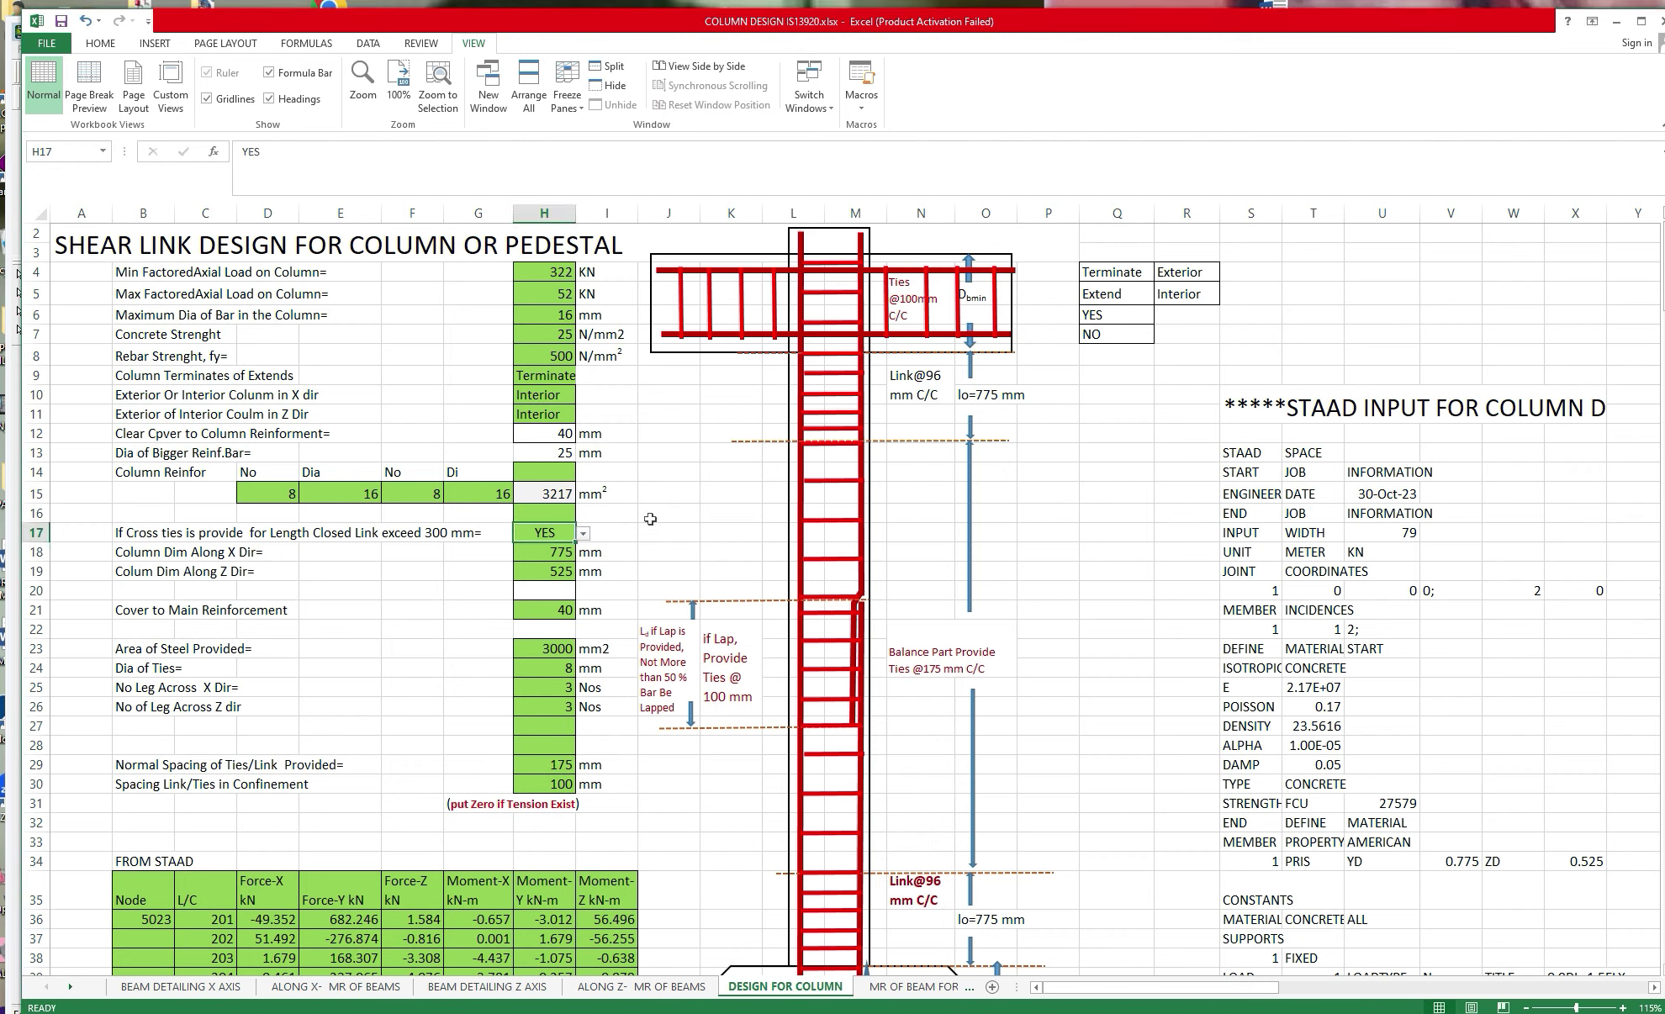
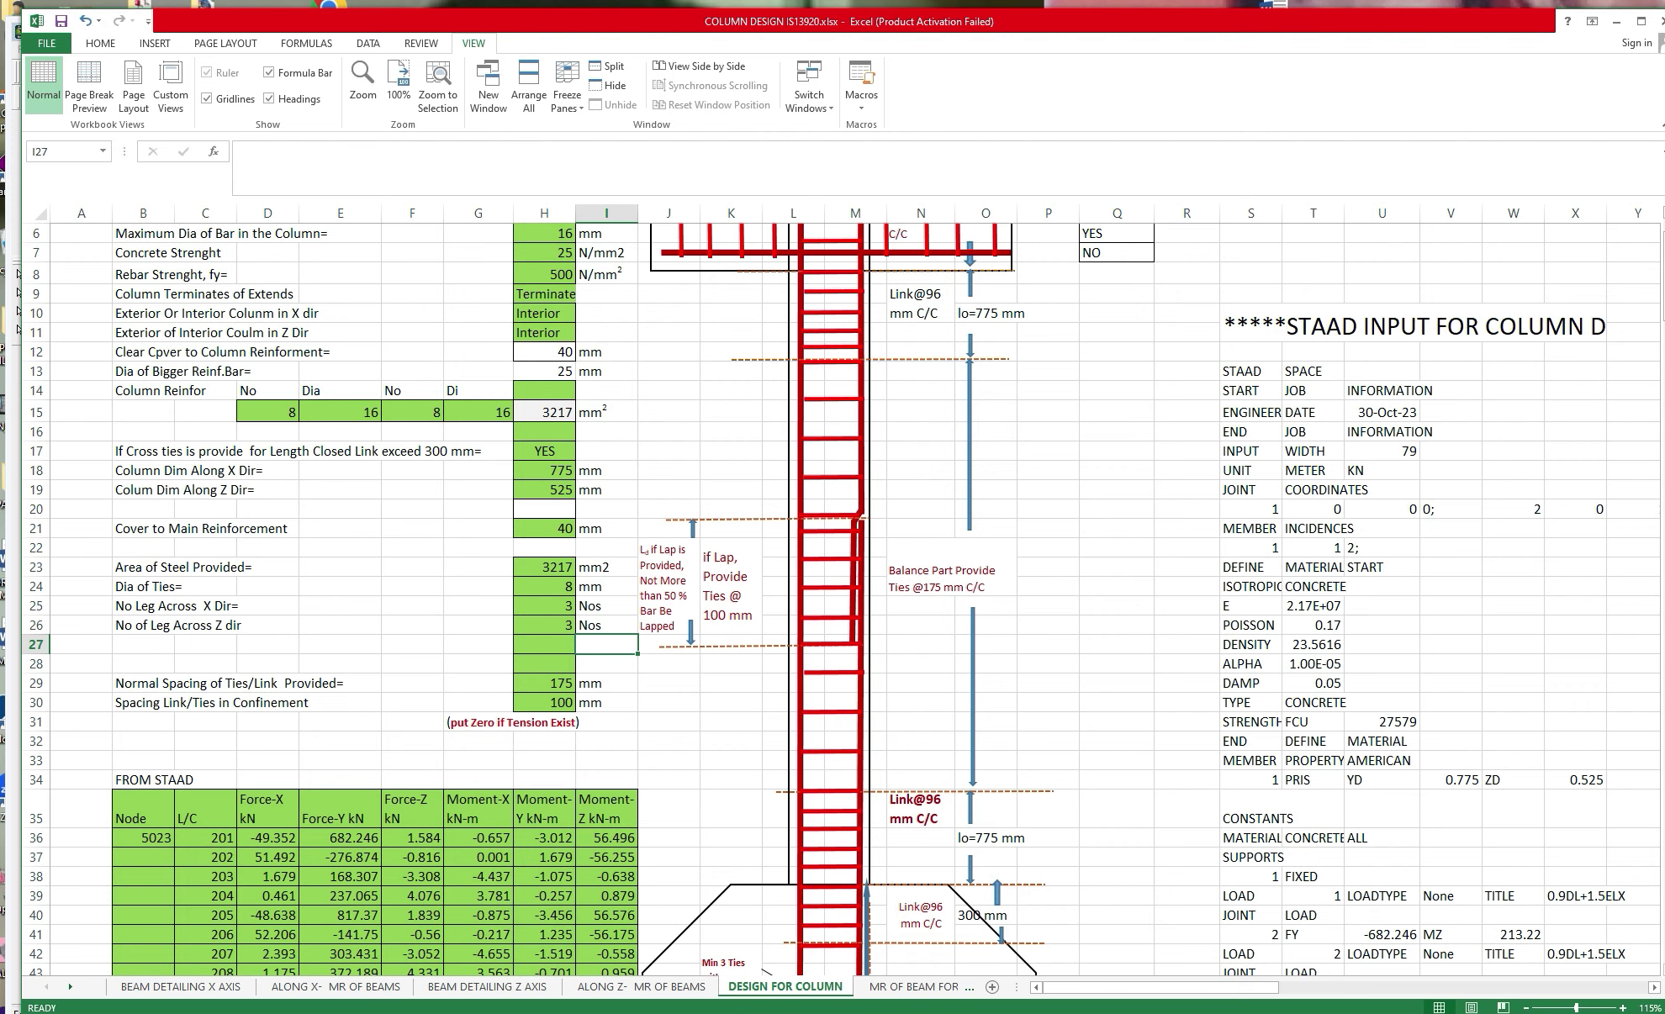
Set the number of tie legs to 5 across the X direction and 5 across the Z direction.
key("alt+Tab")
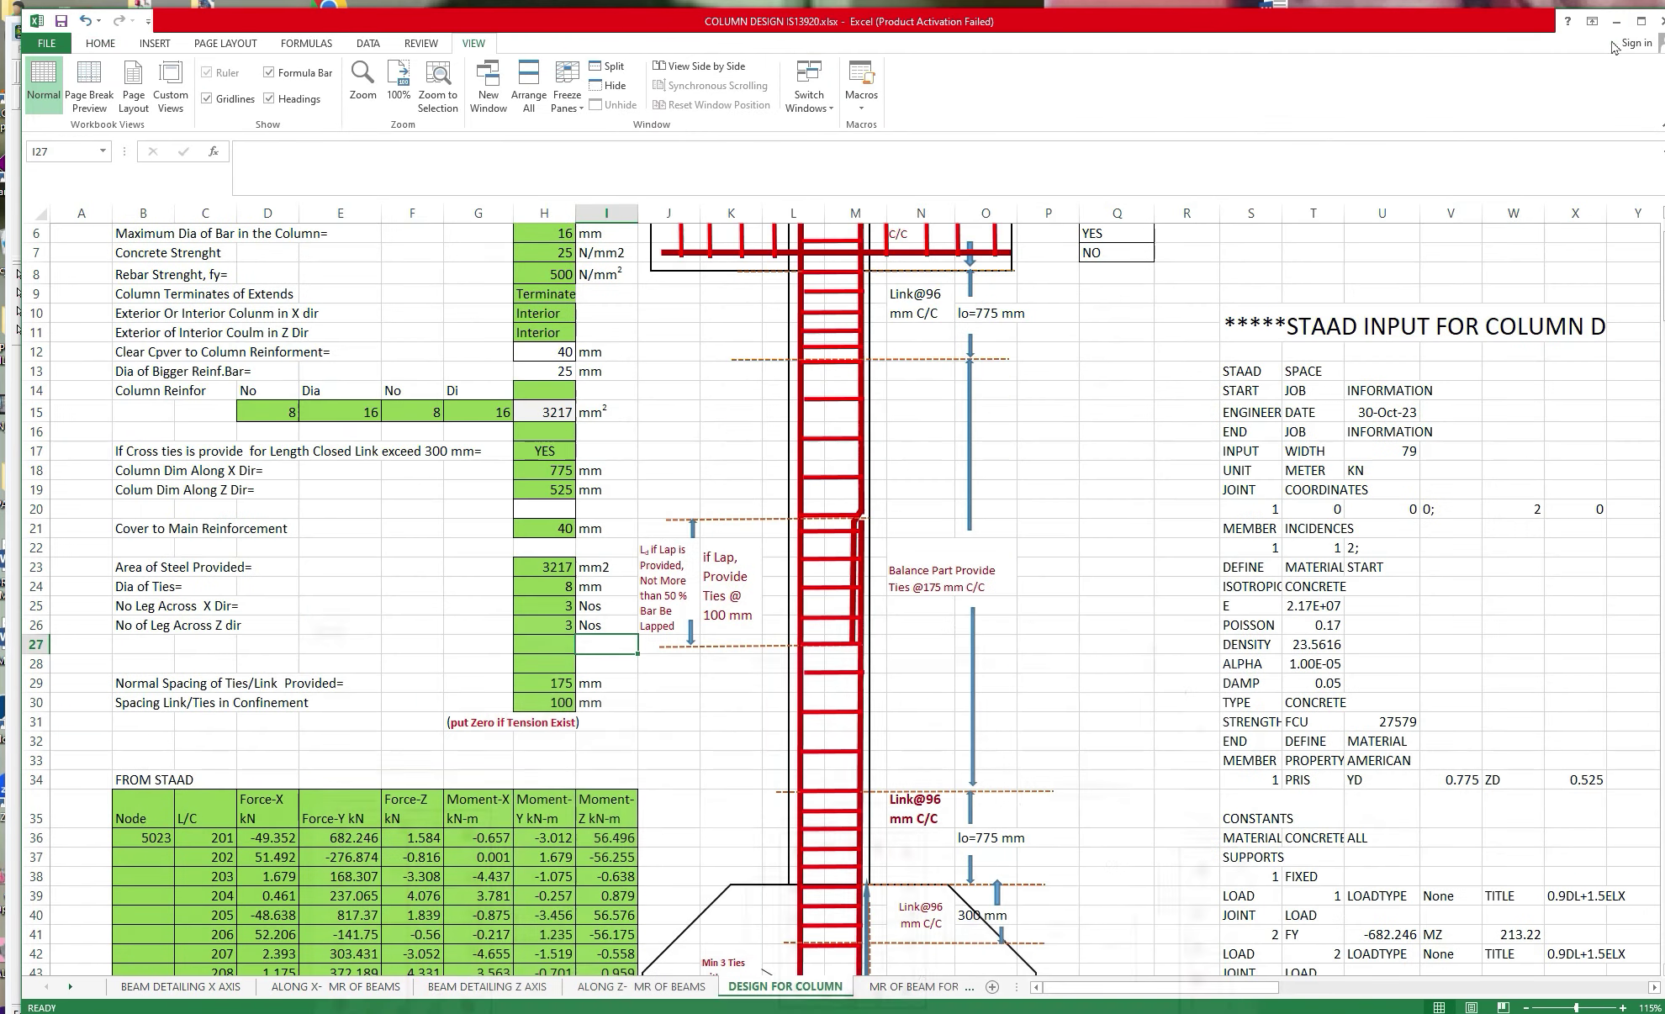
left_click(1632, 21)
left_click(564, 611)
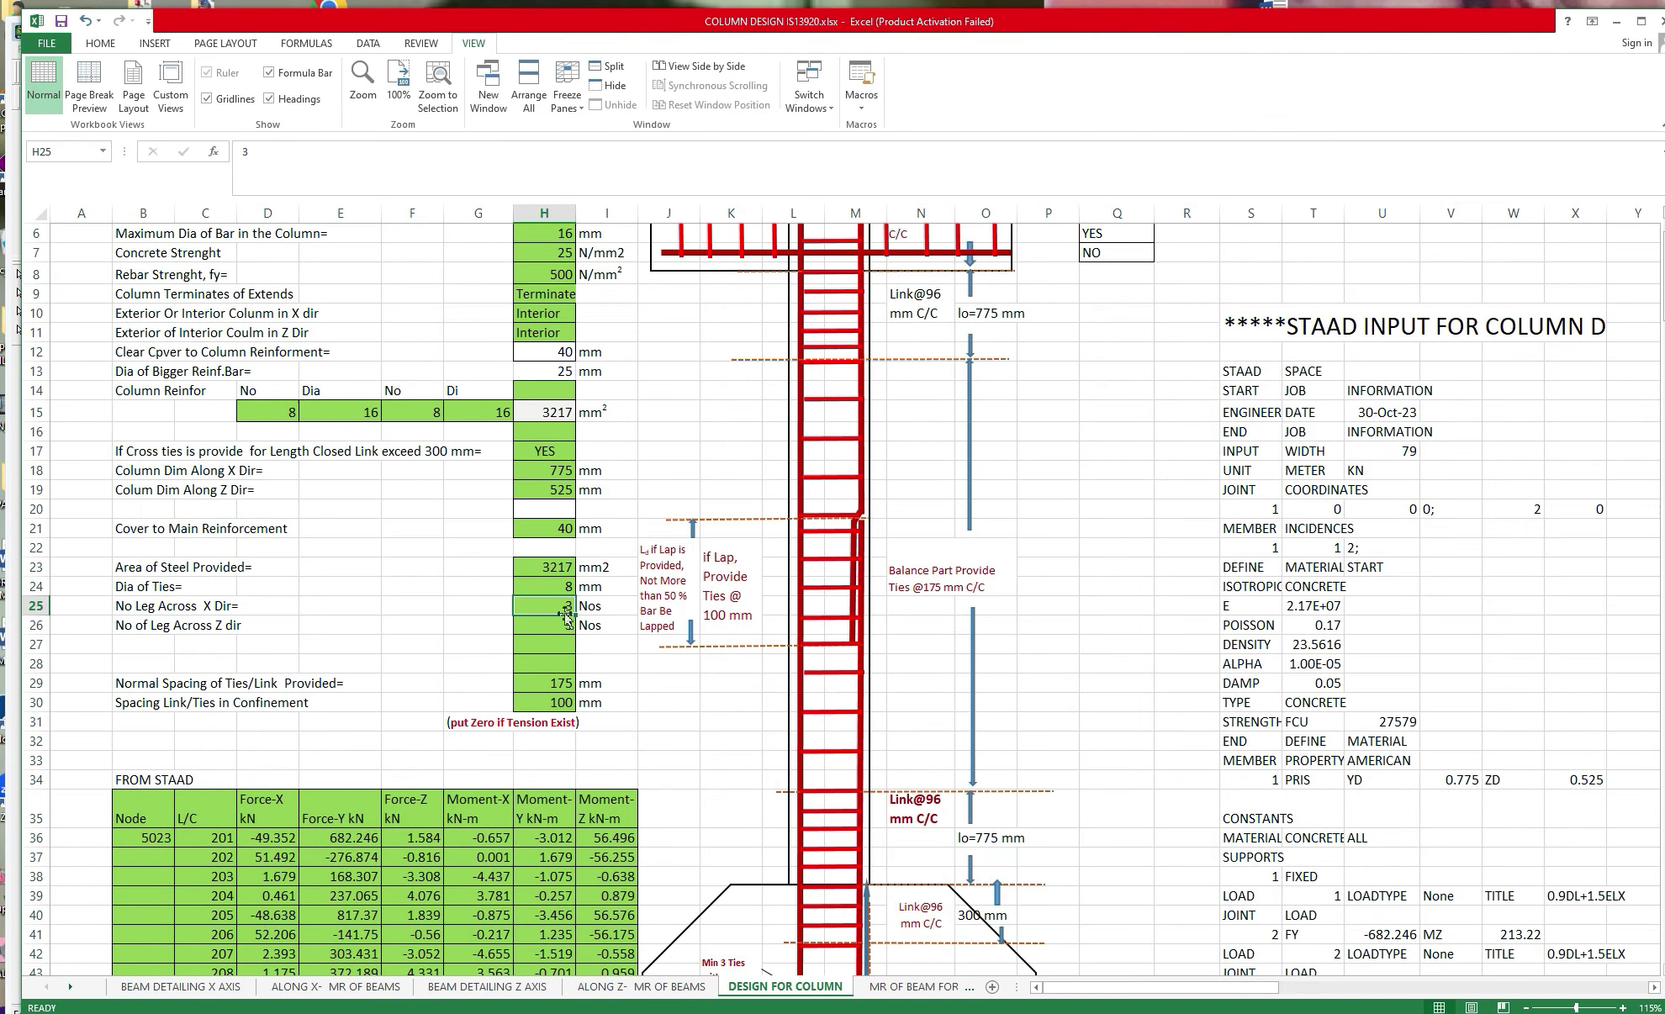
type("5")
key("Return")
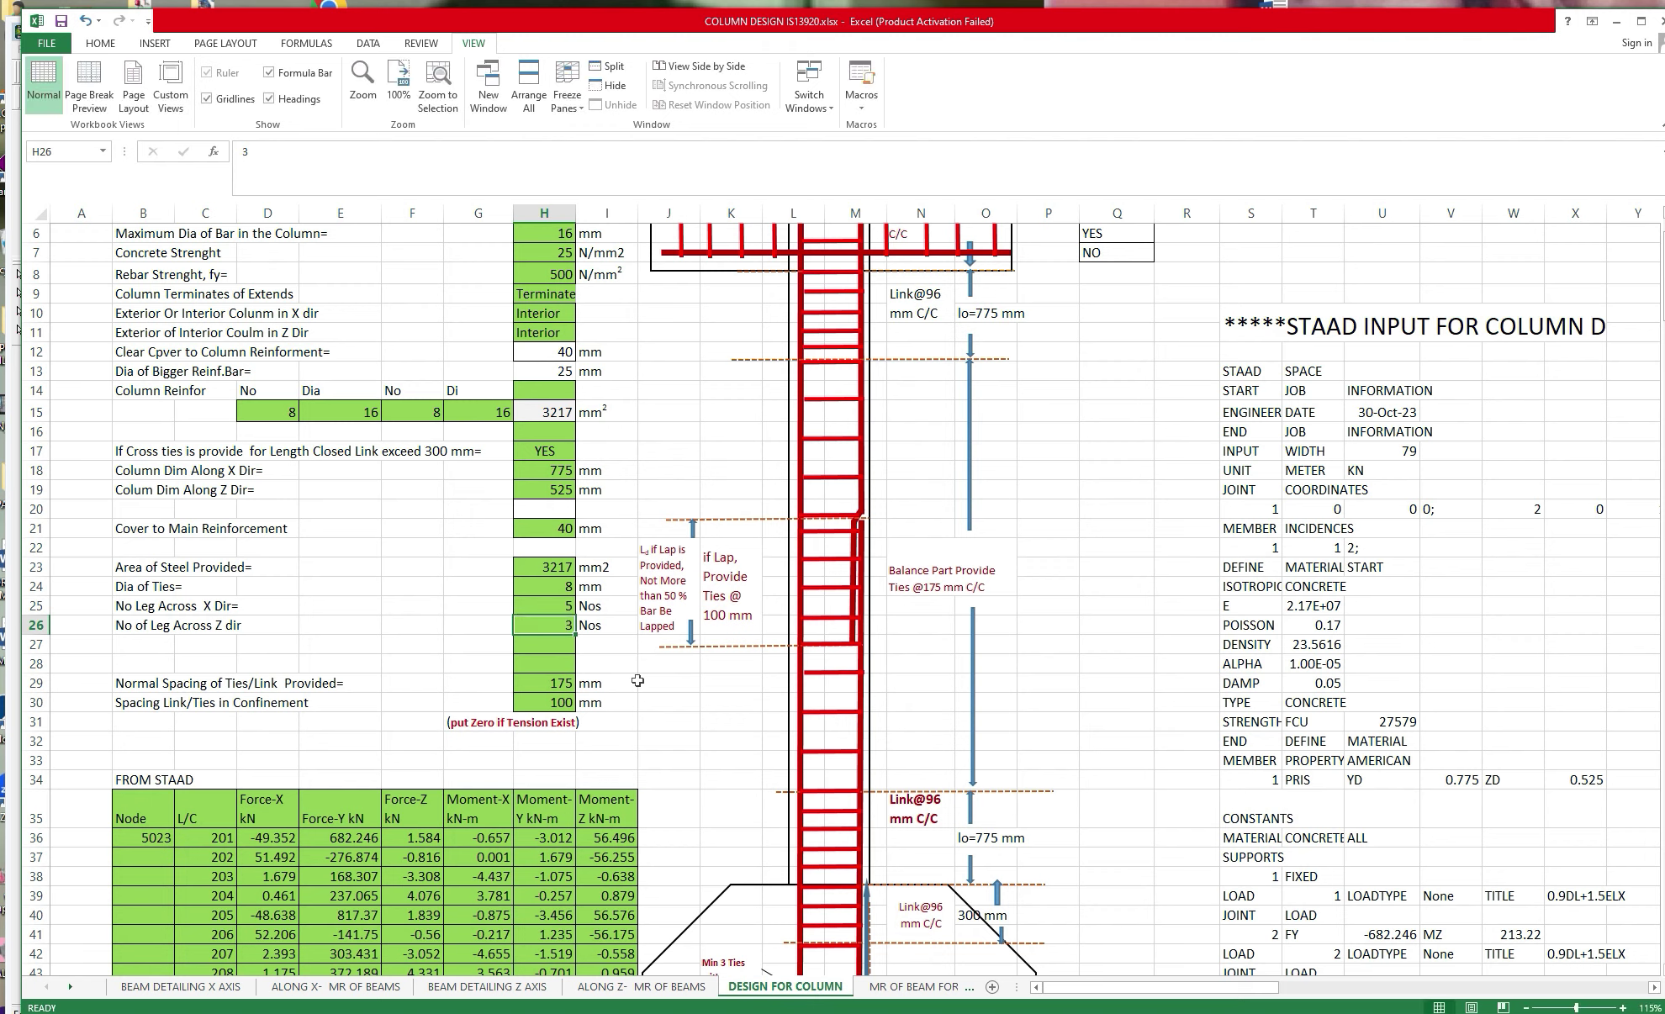
type("5")
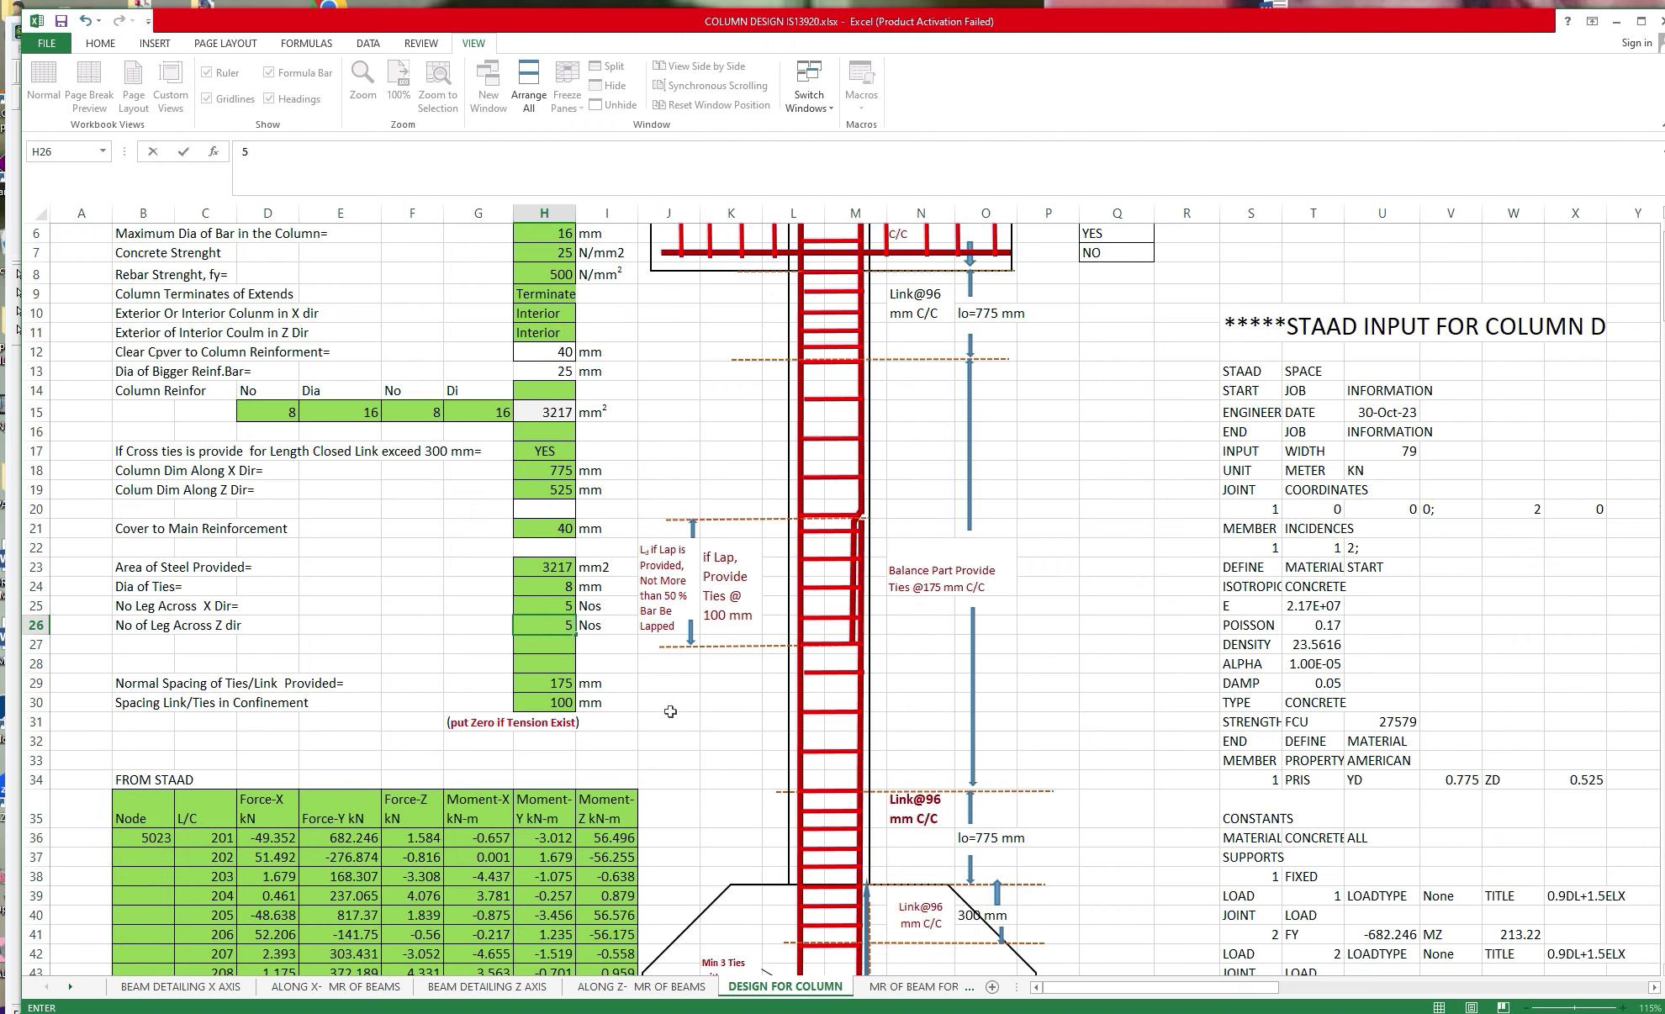
scroll(670, 711, "down", 1)
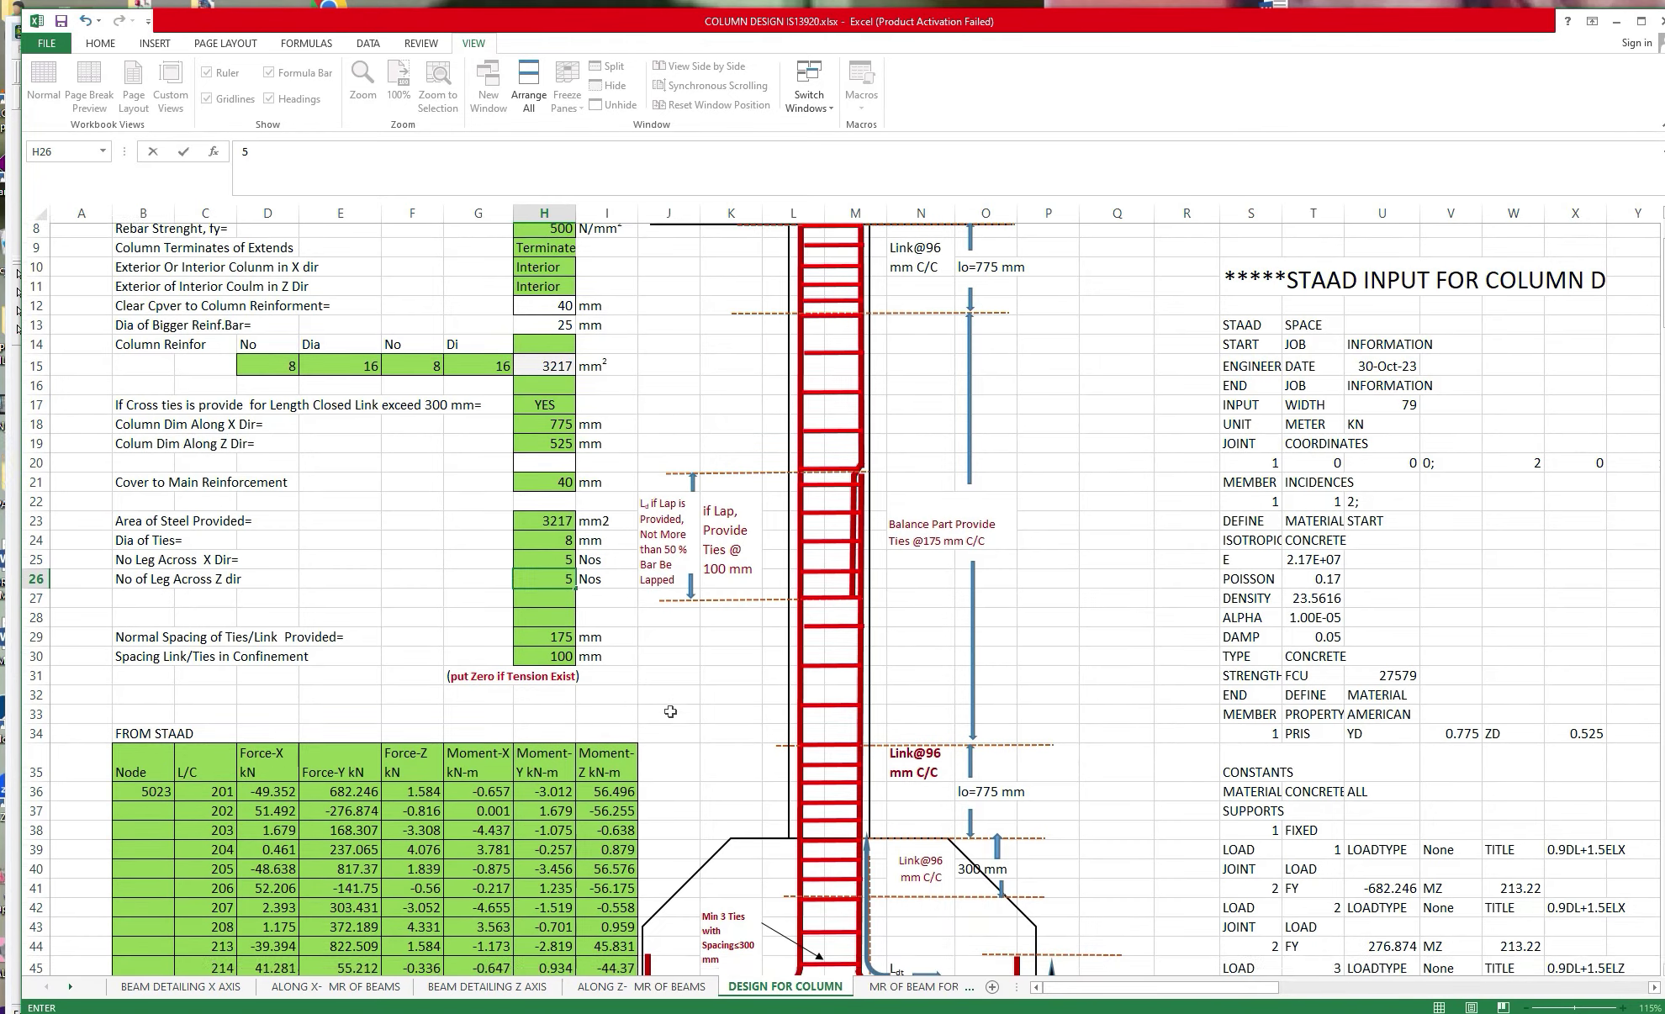
scroll(670, 711, "down", 1)
left_click(705, 700)
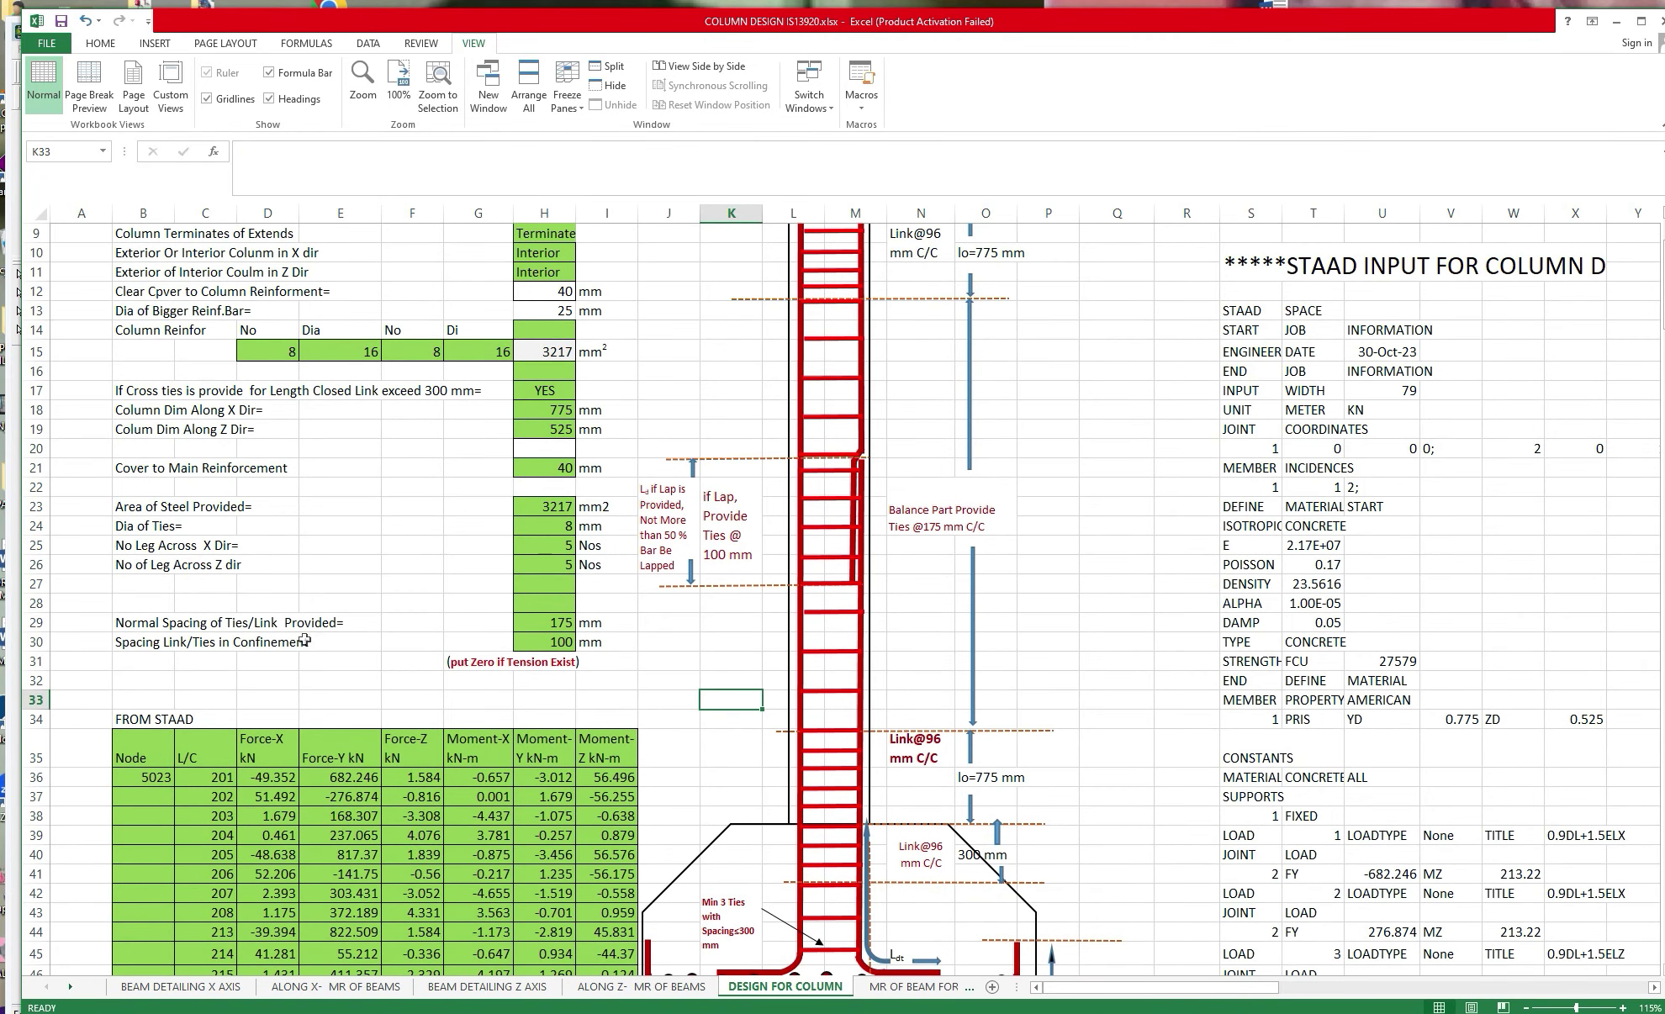
Check the normal tie spacing and the confinement spacing against the pedestal reinforcement sketch.
left_click(567, 625)
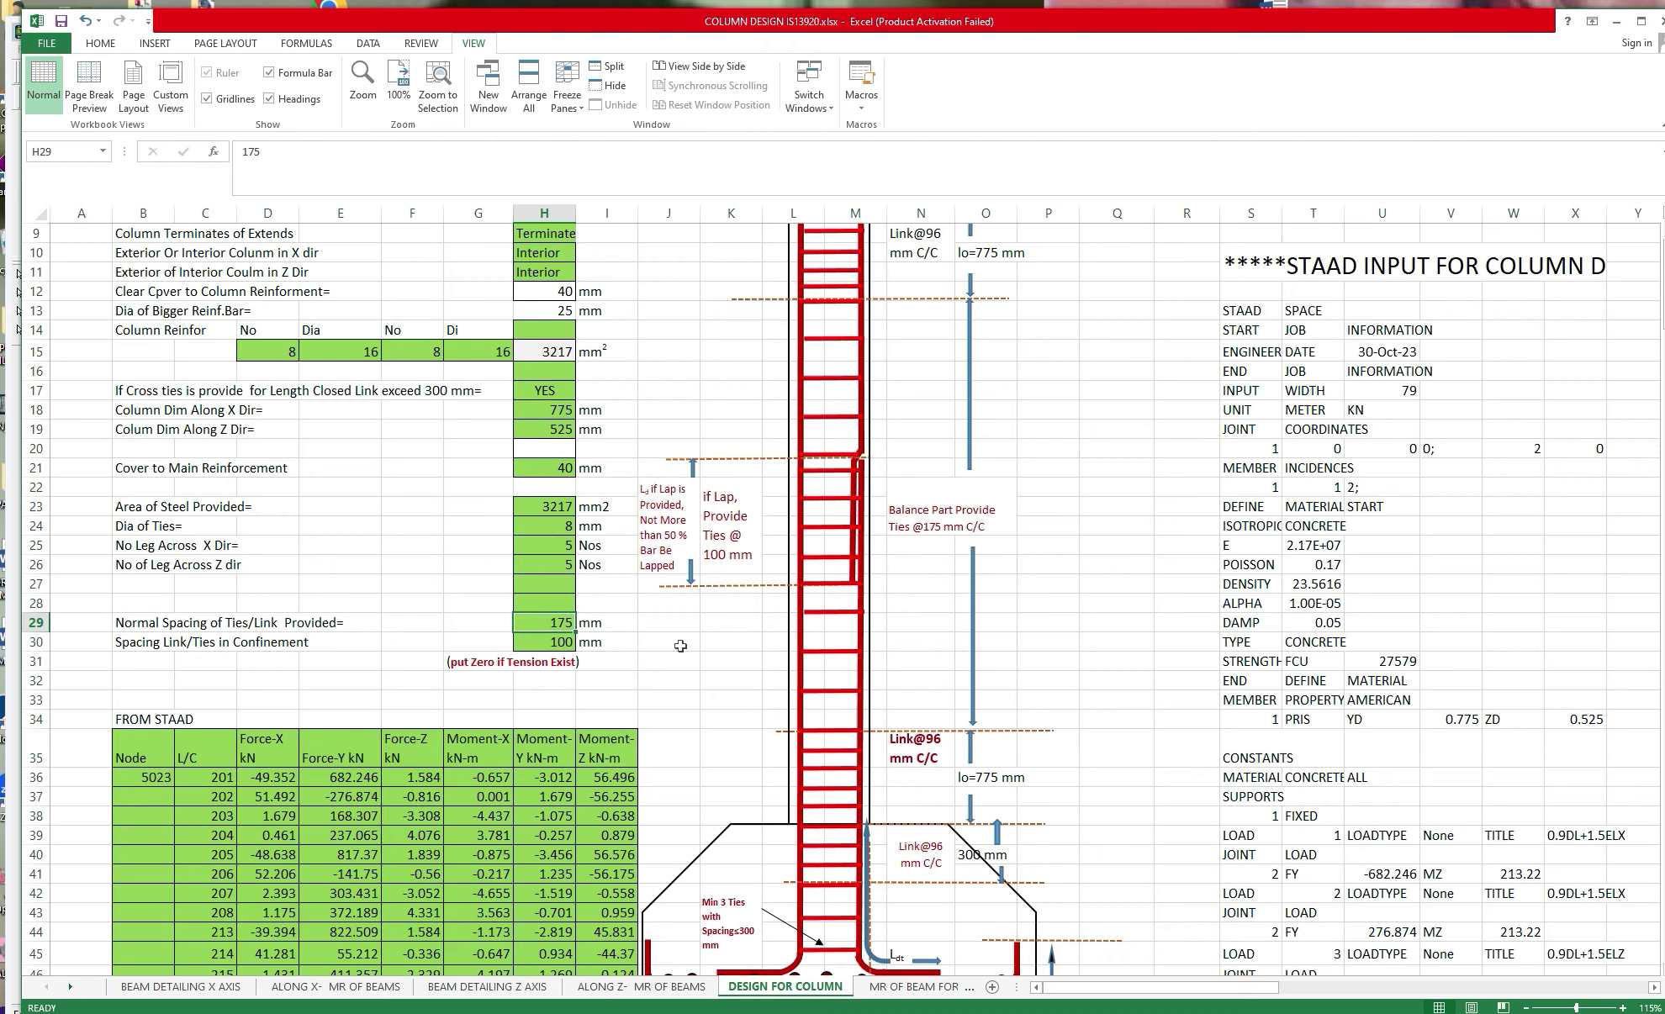
scroll(680, 646, "down", 4)
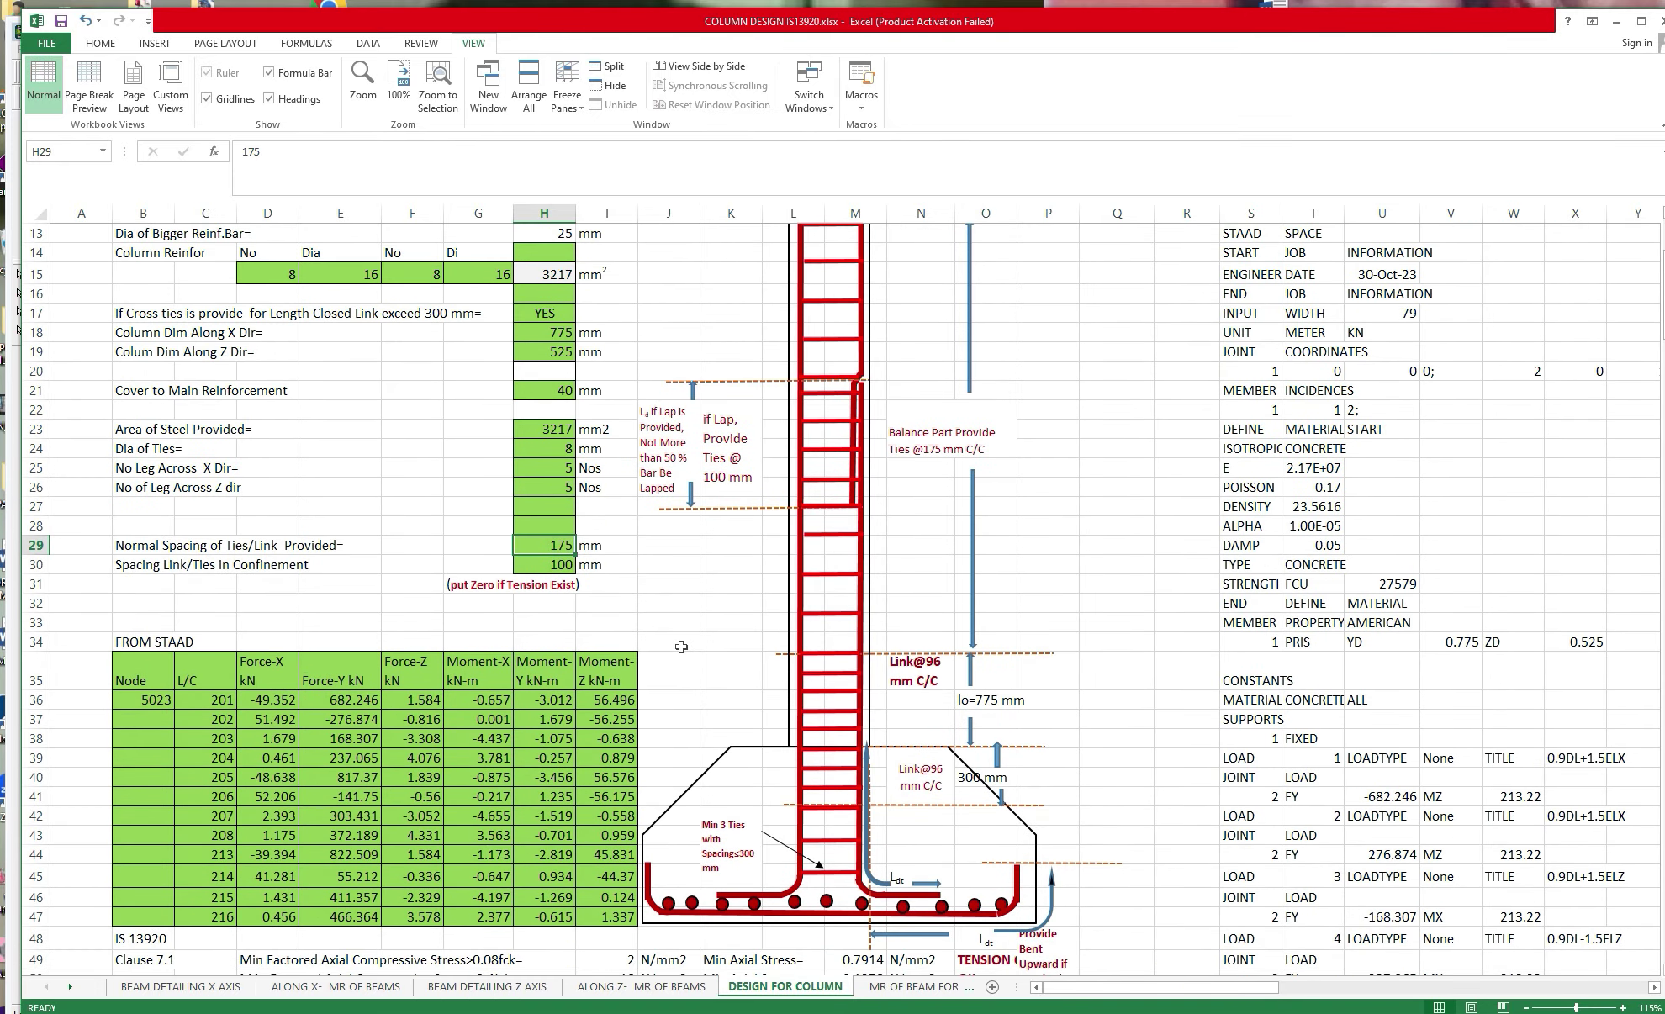
scroll(680, 645, "down", 1)
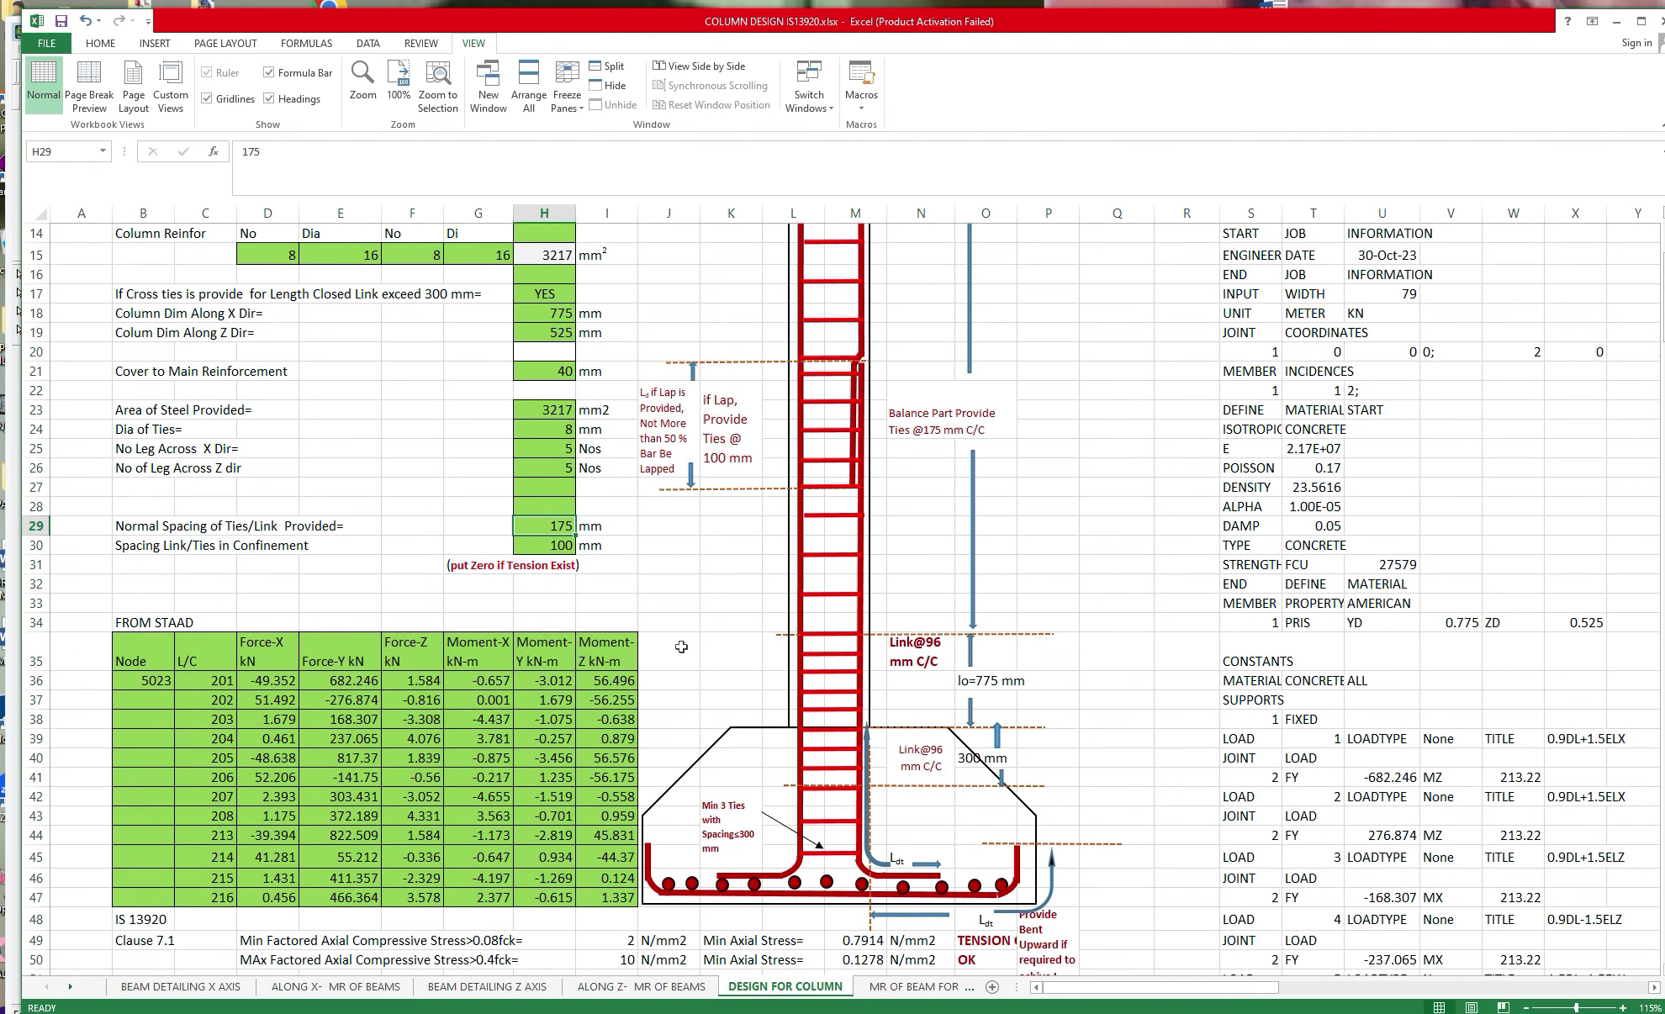
Delete the "(put Zero if Tension Exist)" note under the confinement tie spacing.
left_click(459, 559)
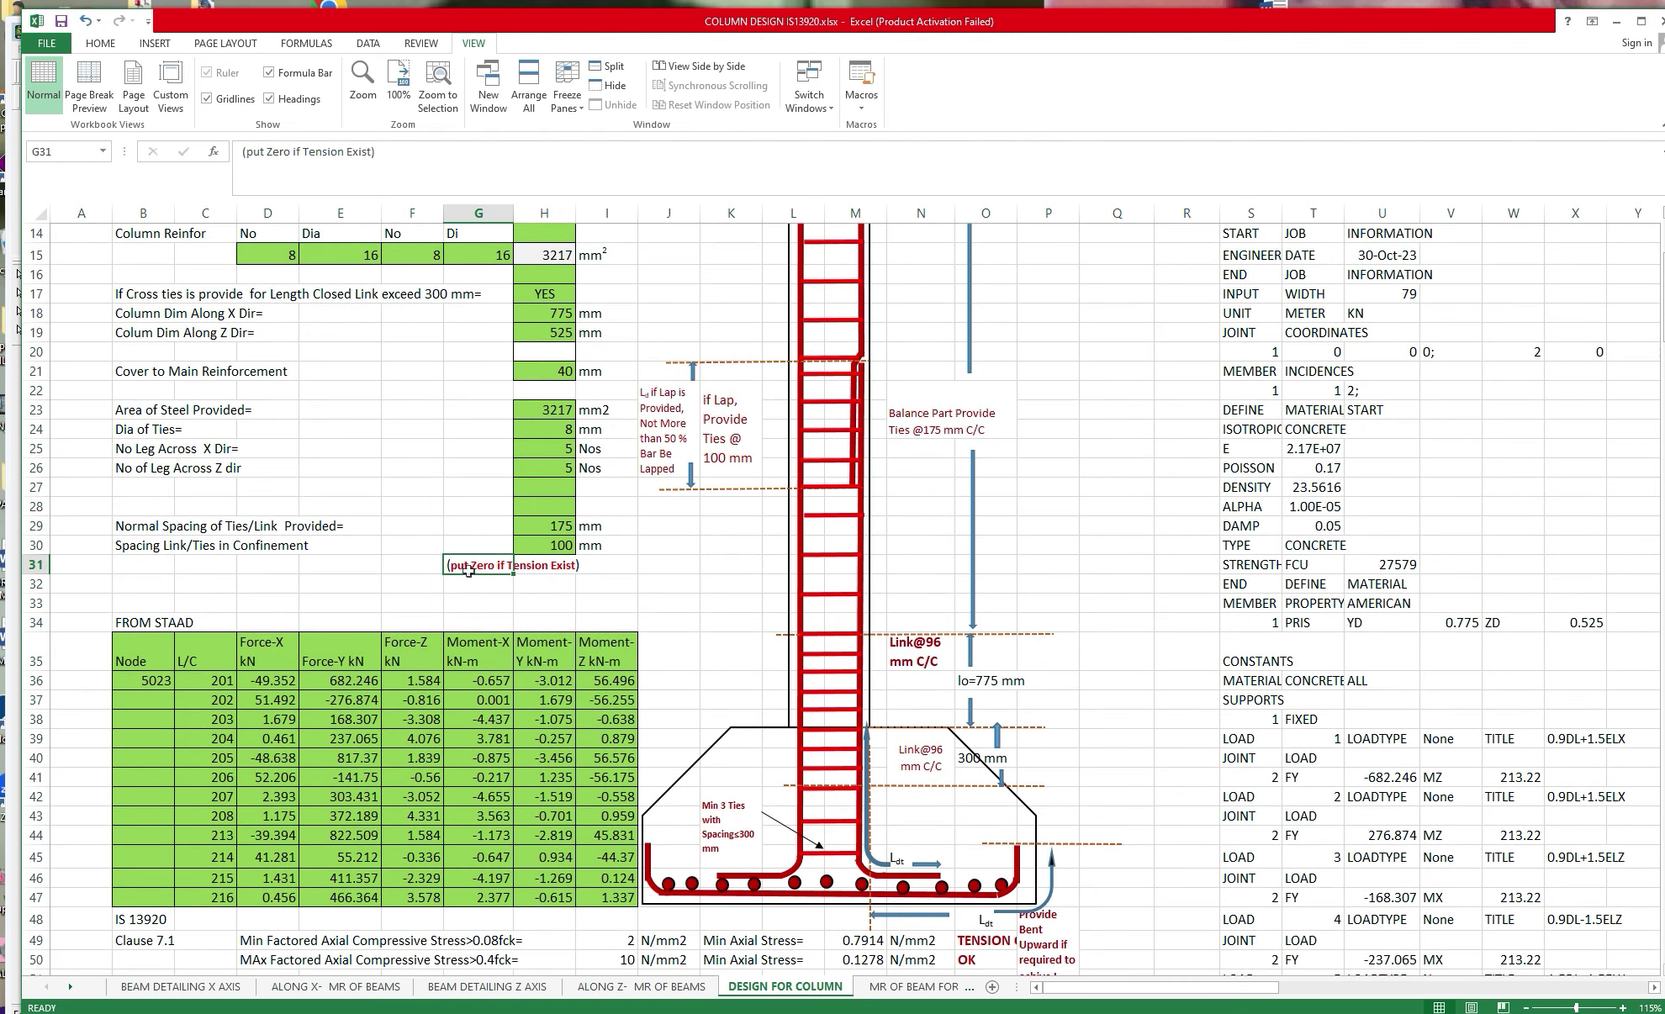
left_click(689, 611)
key("Up")
key("Up")
key("Up")
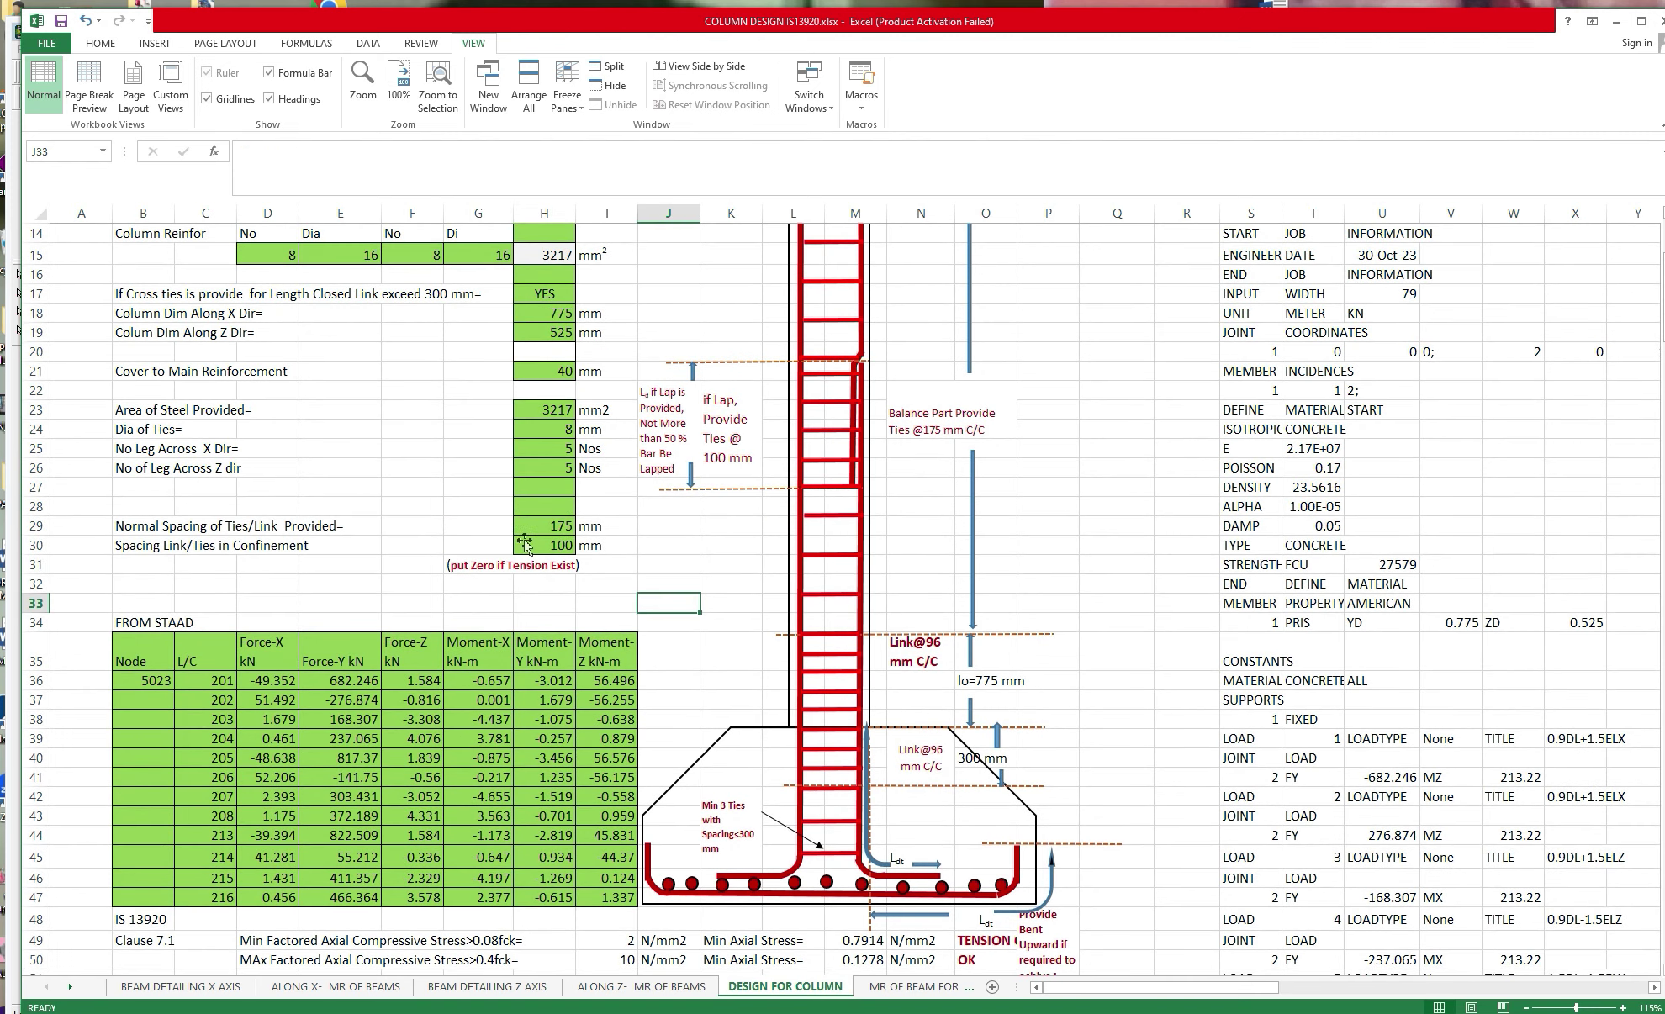
key("Left")
key("Left")
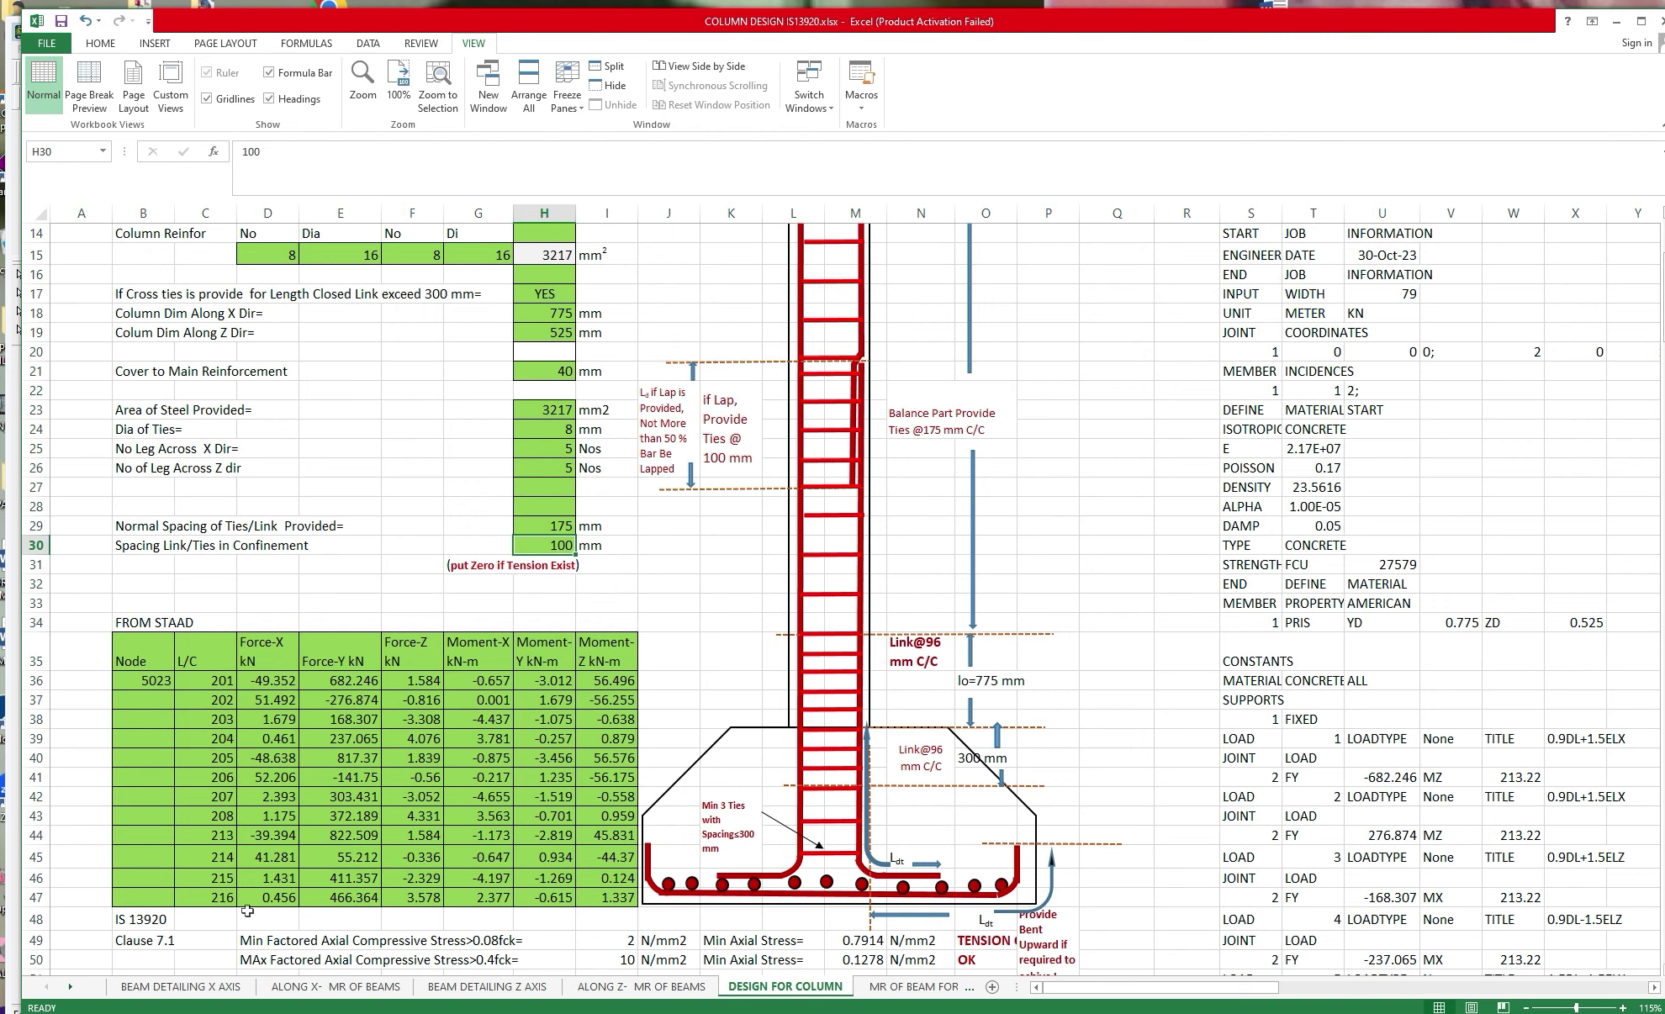
left_click(639, 582)
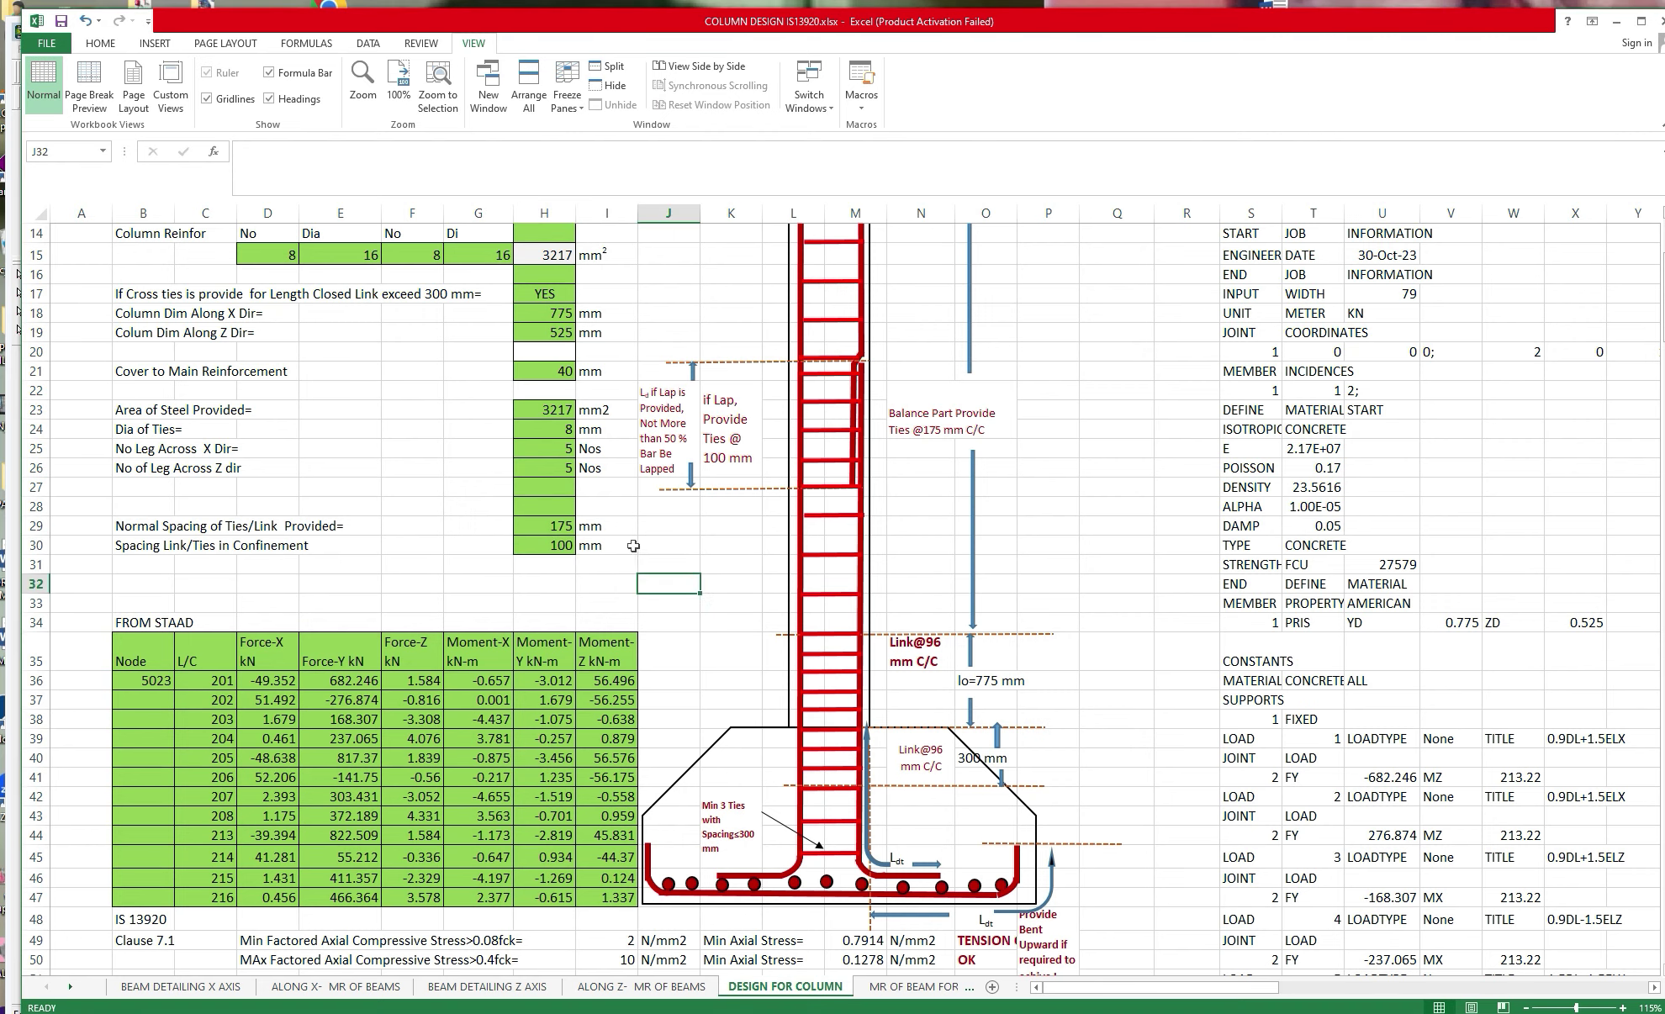
Review the FROM STAAD table of factored forces and moments for node 5023 in the column design sheet.
scroll(624, 572, "down", 1)
scroll(625, 572, "down", 1)
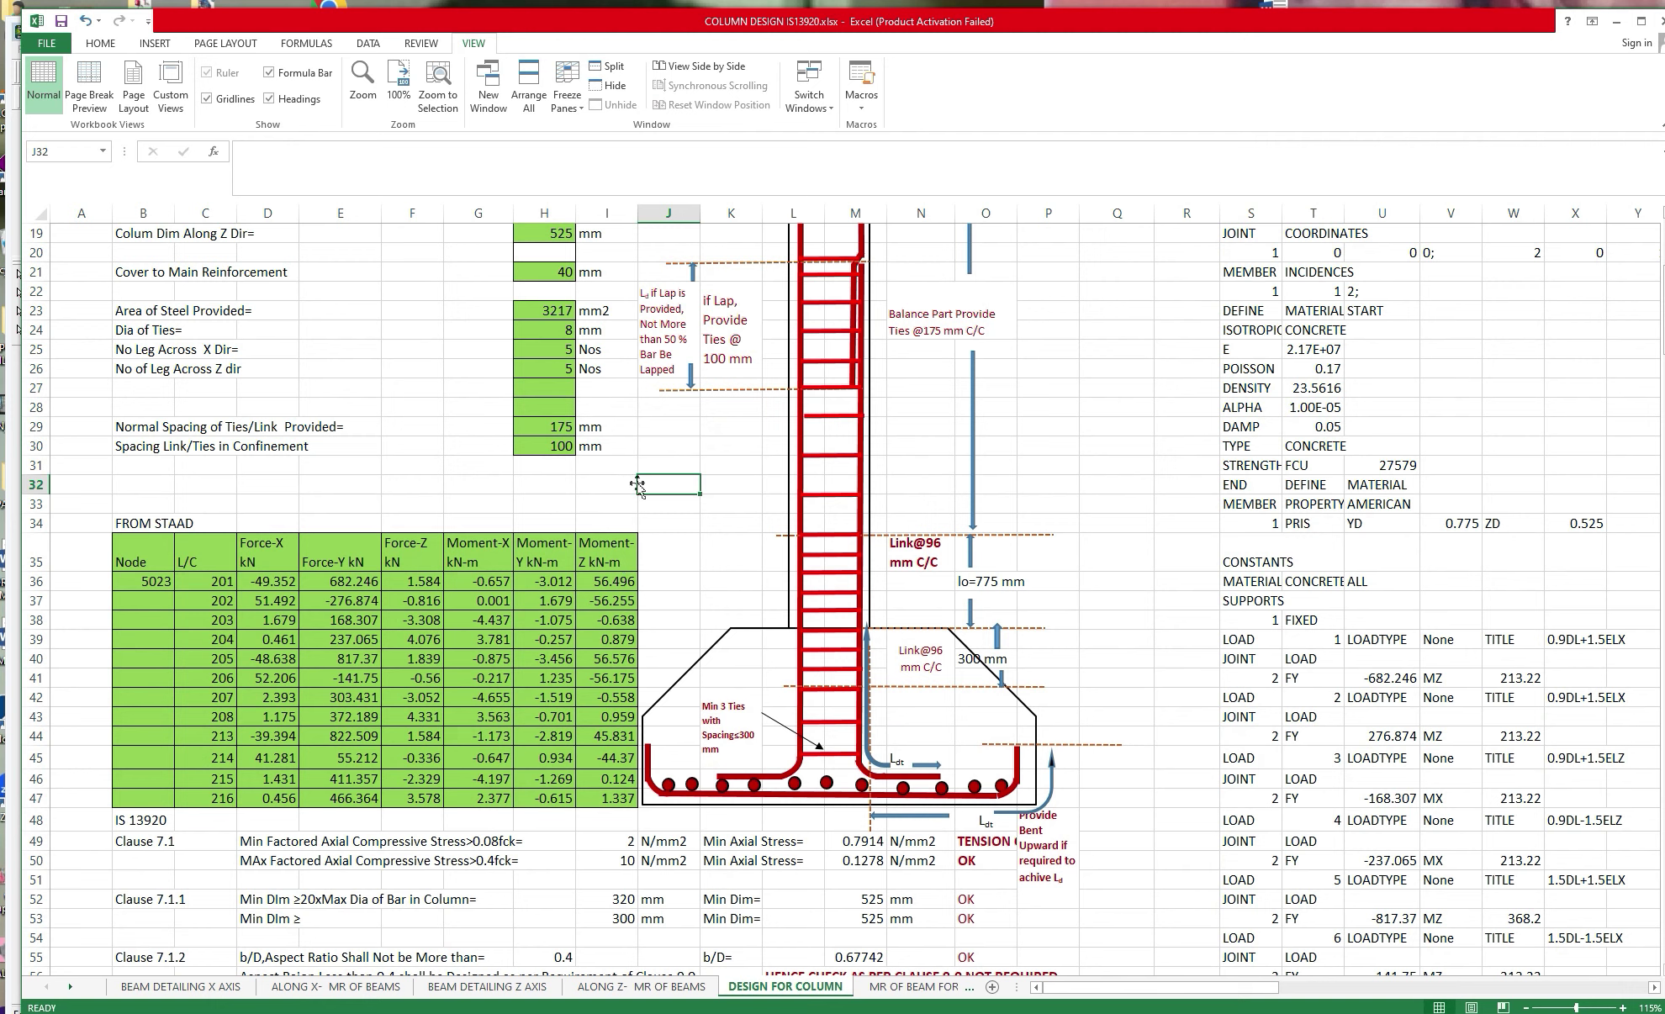
left_click(160, 581)
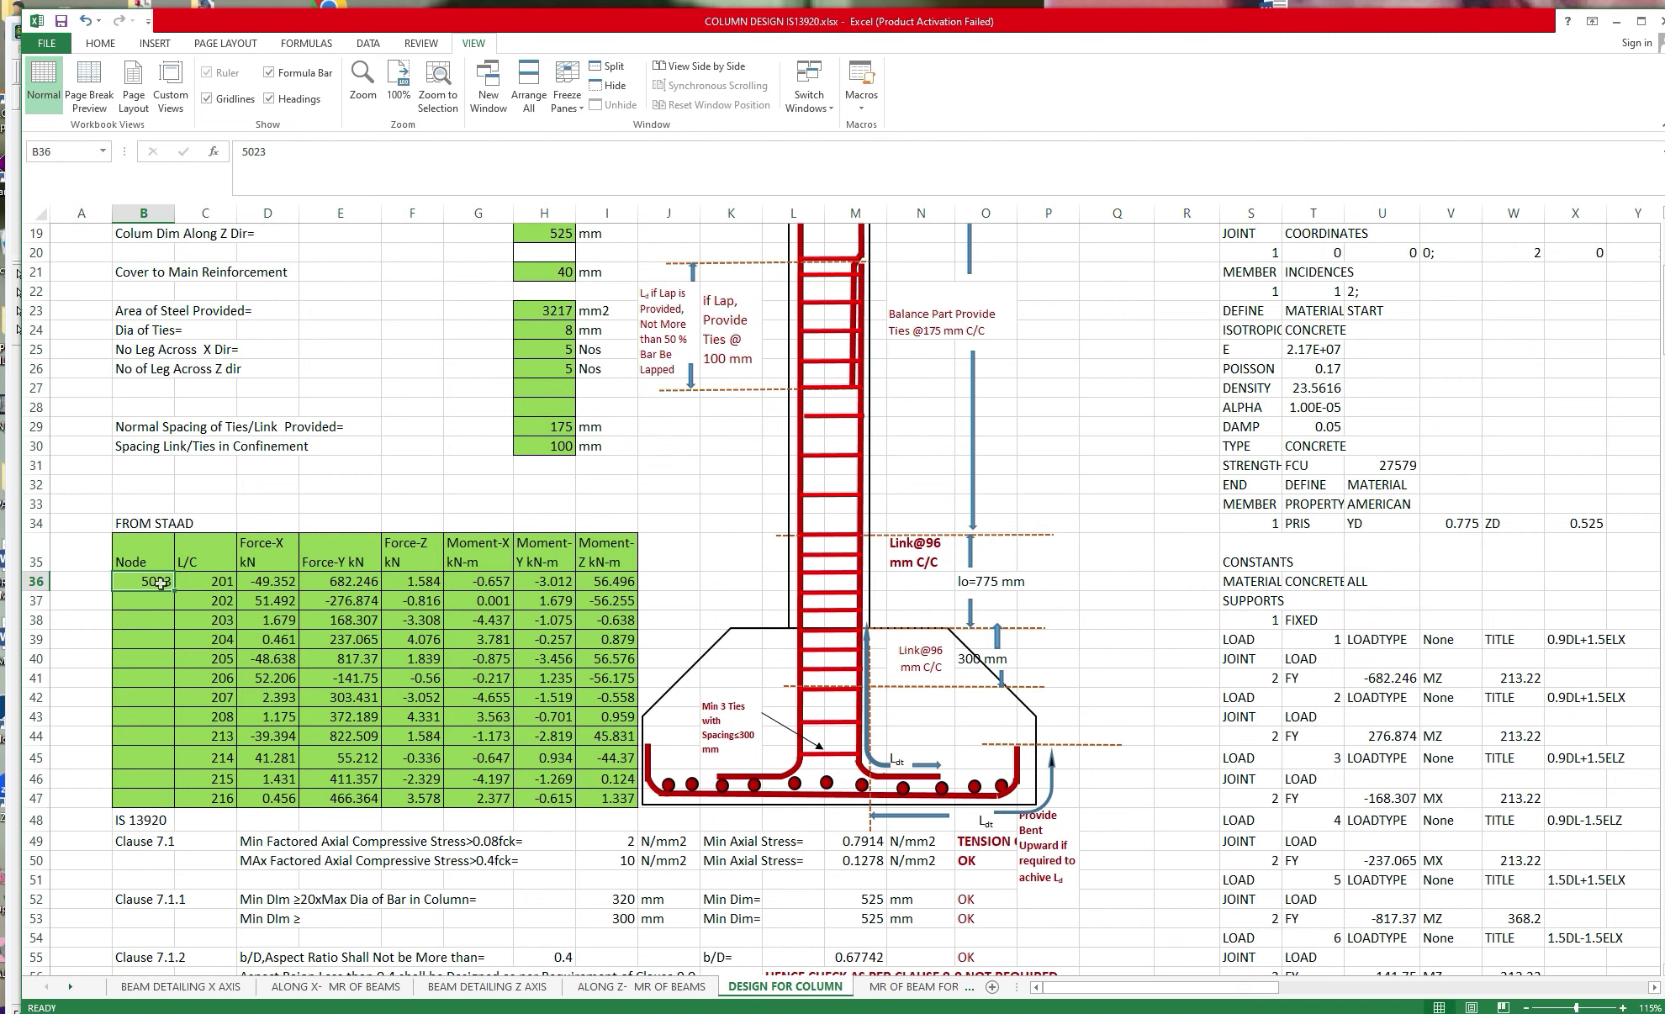
left_click(661, 516)
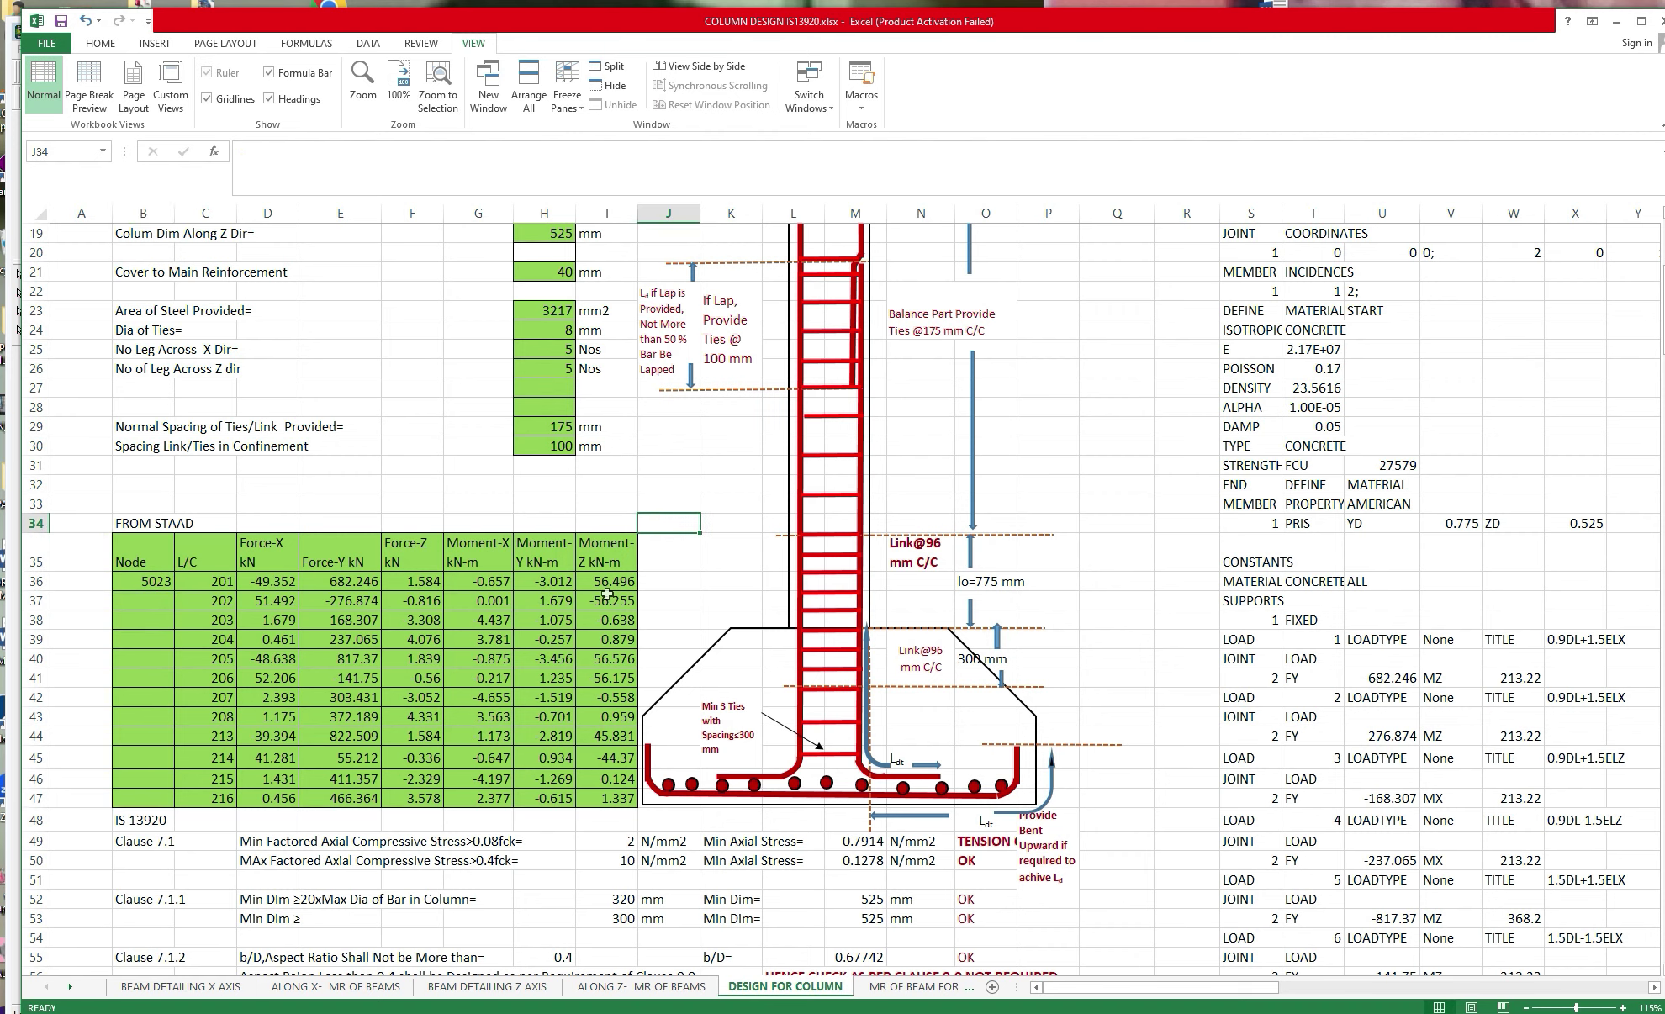
scroll(607, 593, "down", 1)
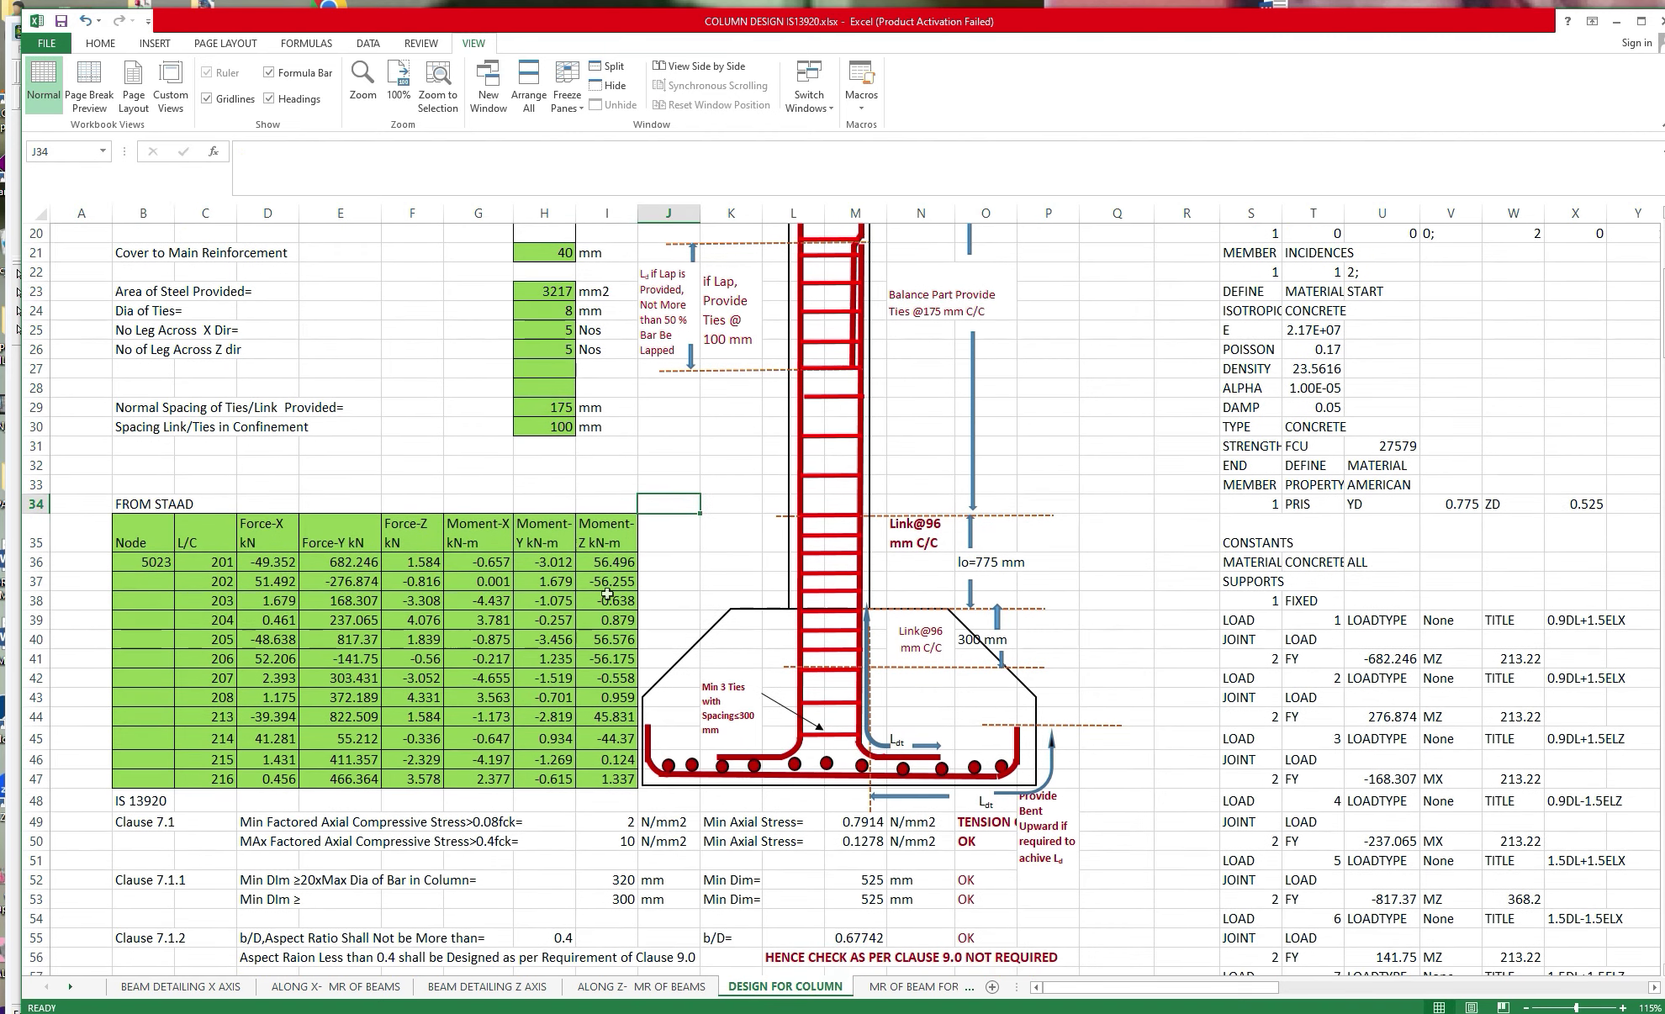
scroll(607, 594, "up", 1)
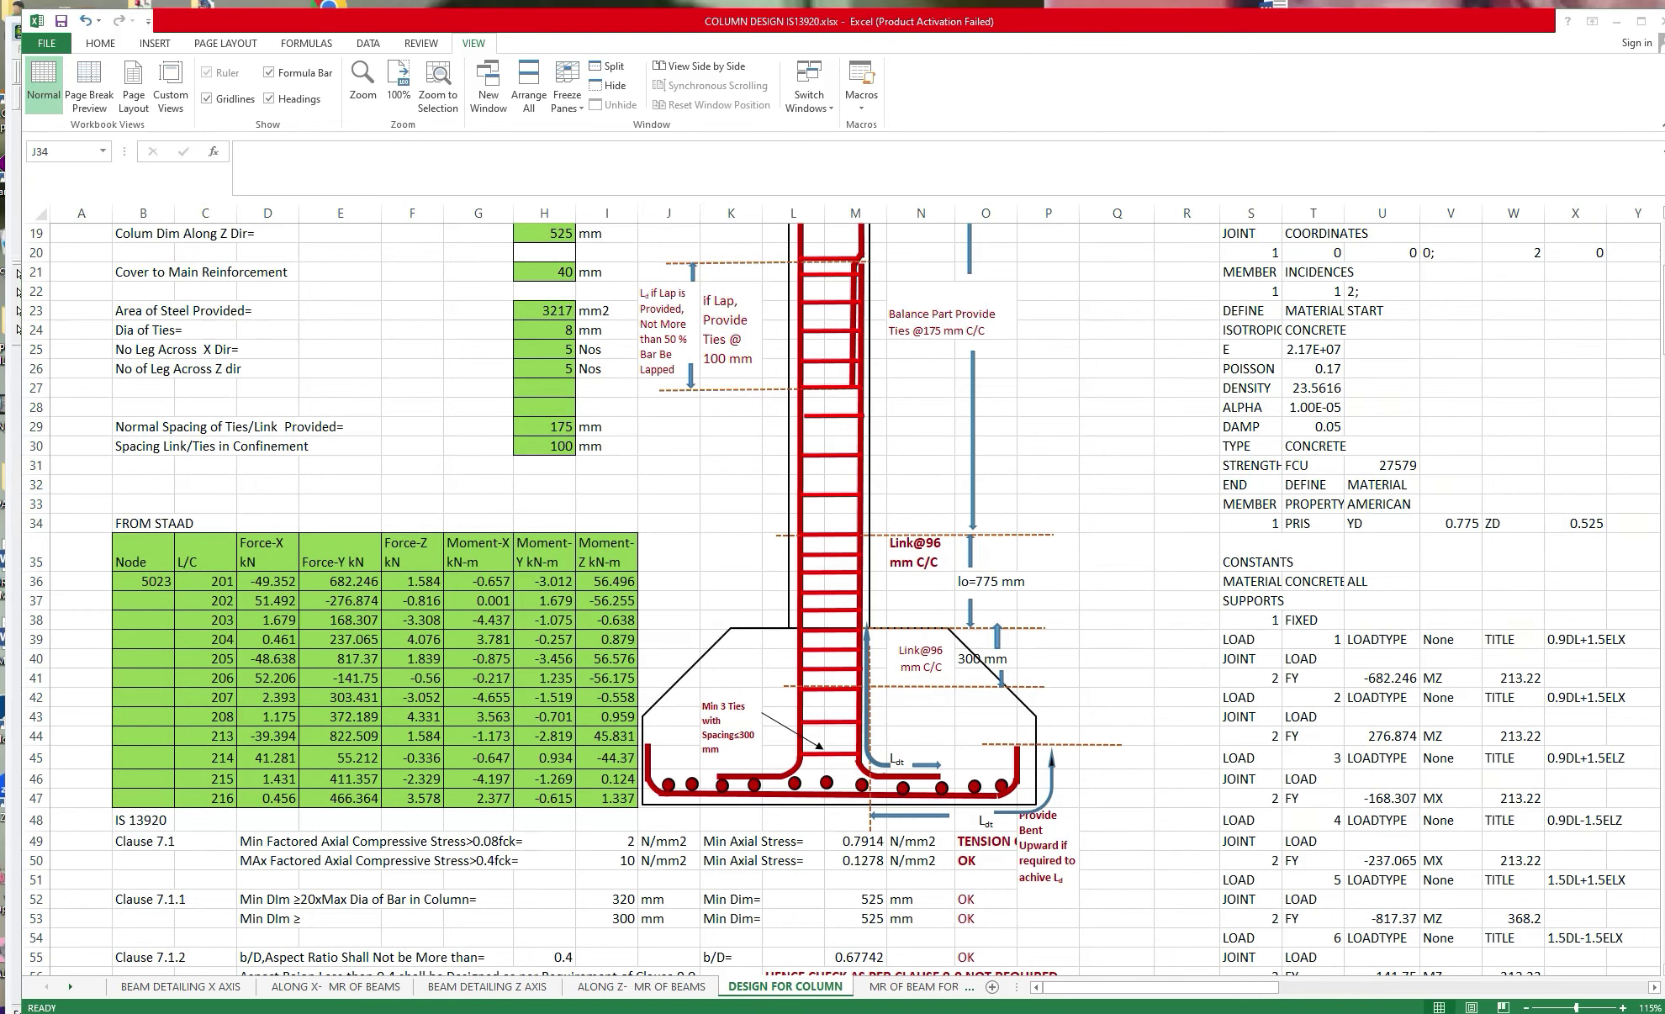
Switch to STAAD.Pro and check the concrete design results of pedestal members 25 and 24.
key("alt+Tab")
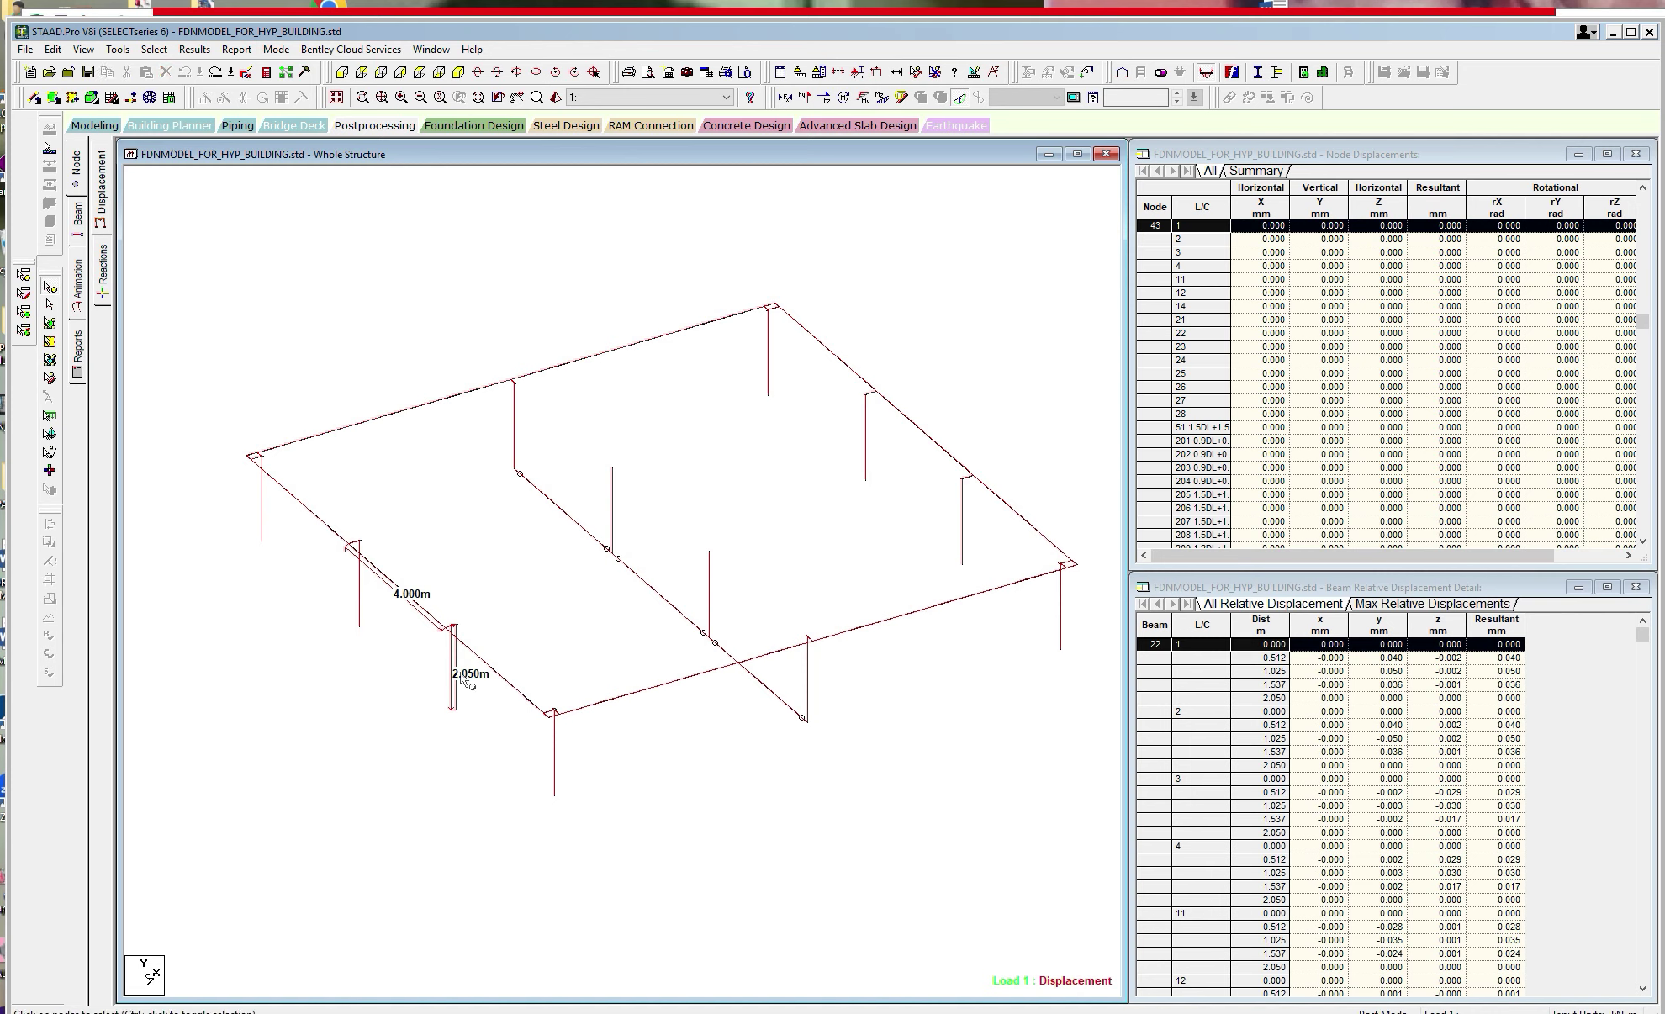
left_click(461, 676)
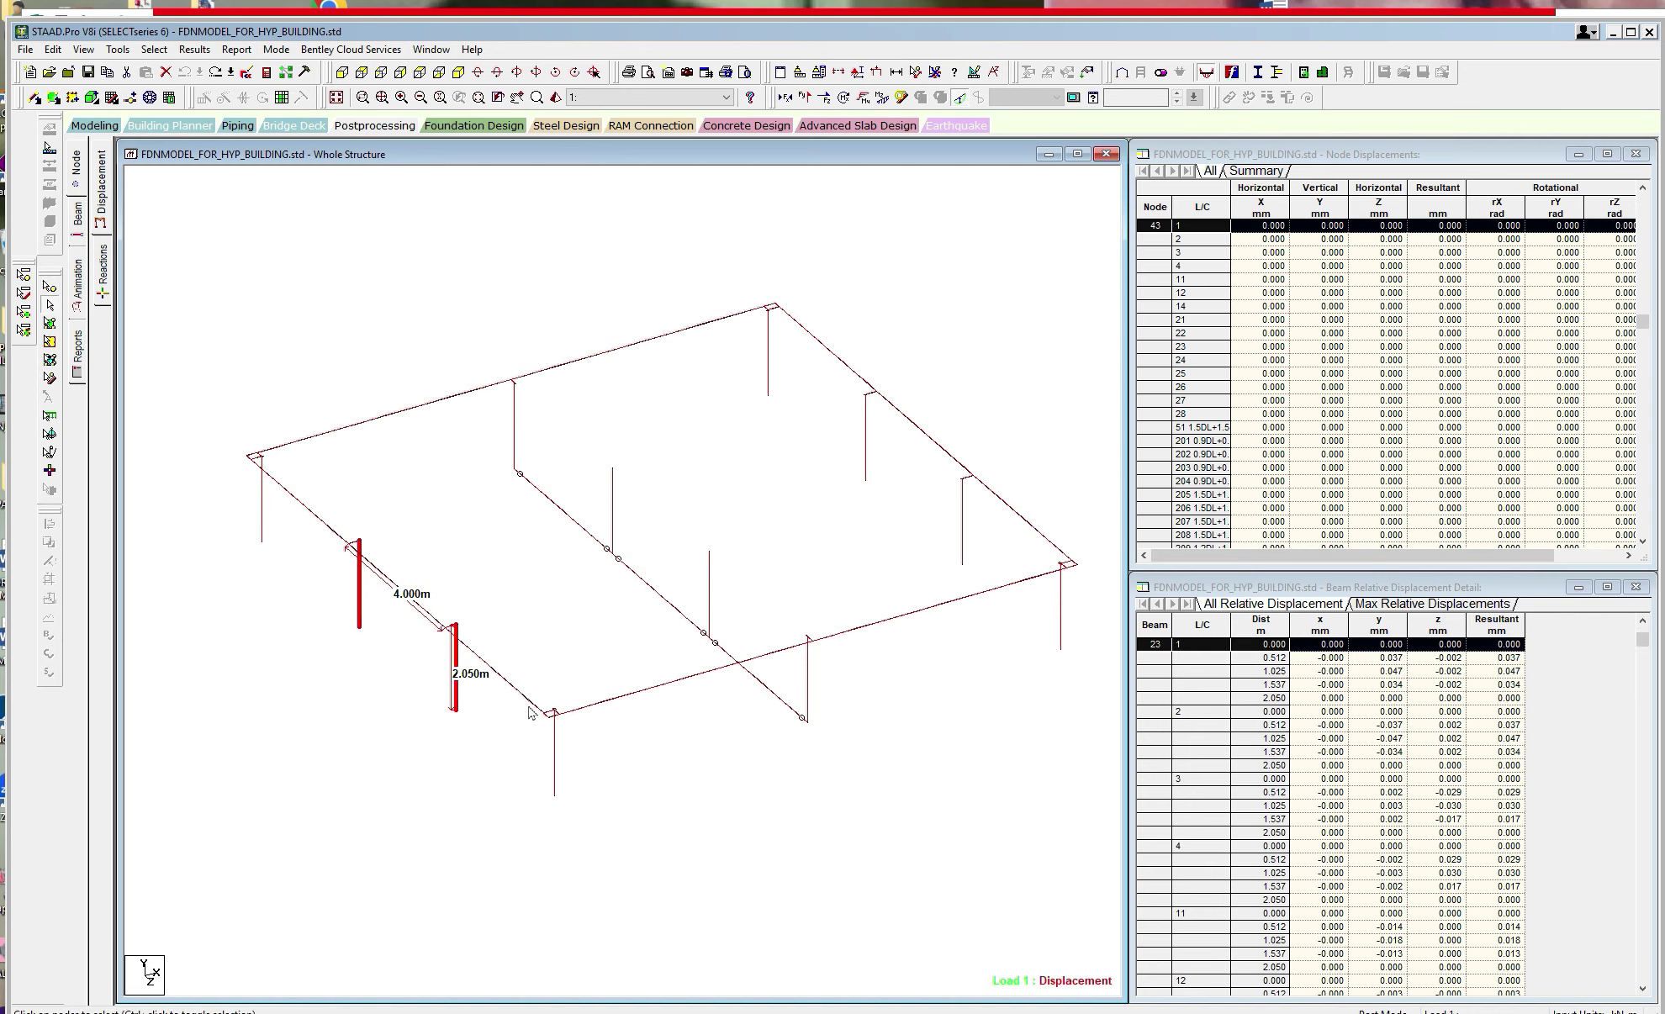
left_click(362, 608)
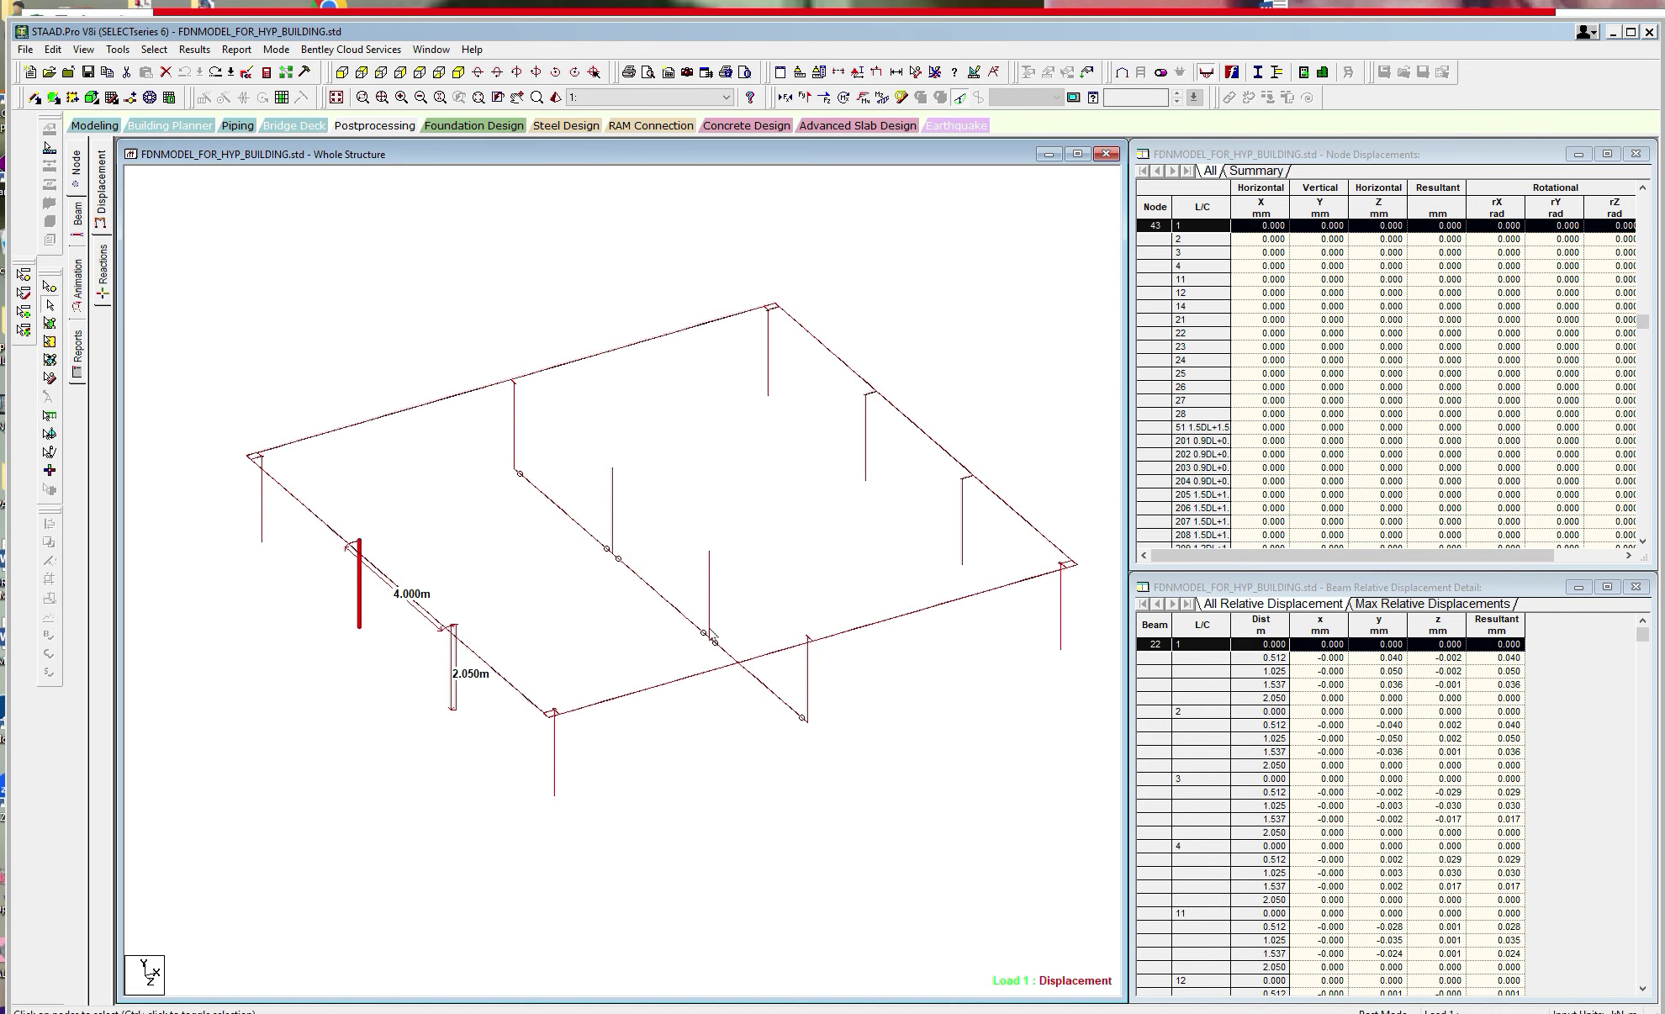
double_click(962, 548)
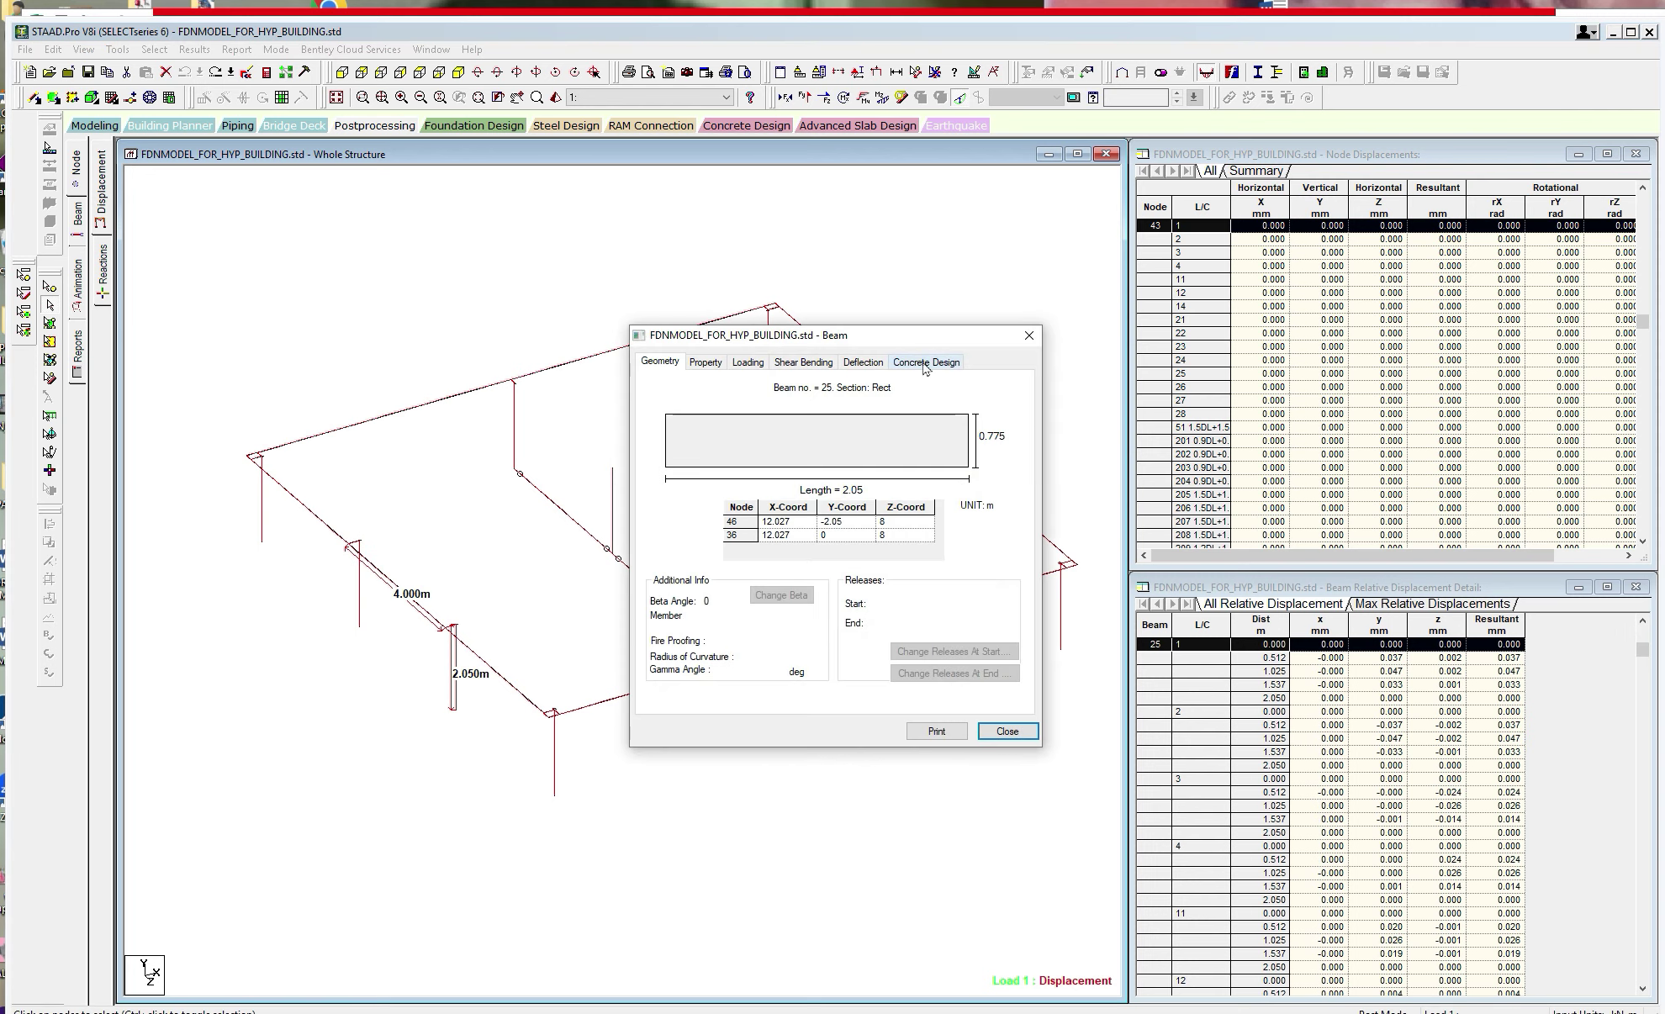
left_click(925, 361)
left_click(1029, 334)
double_click(877, 443)
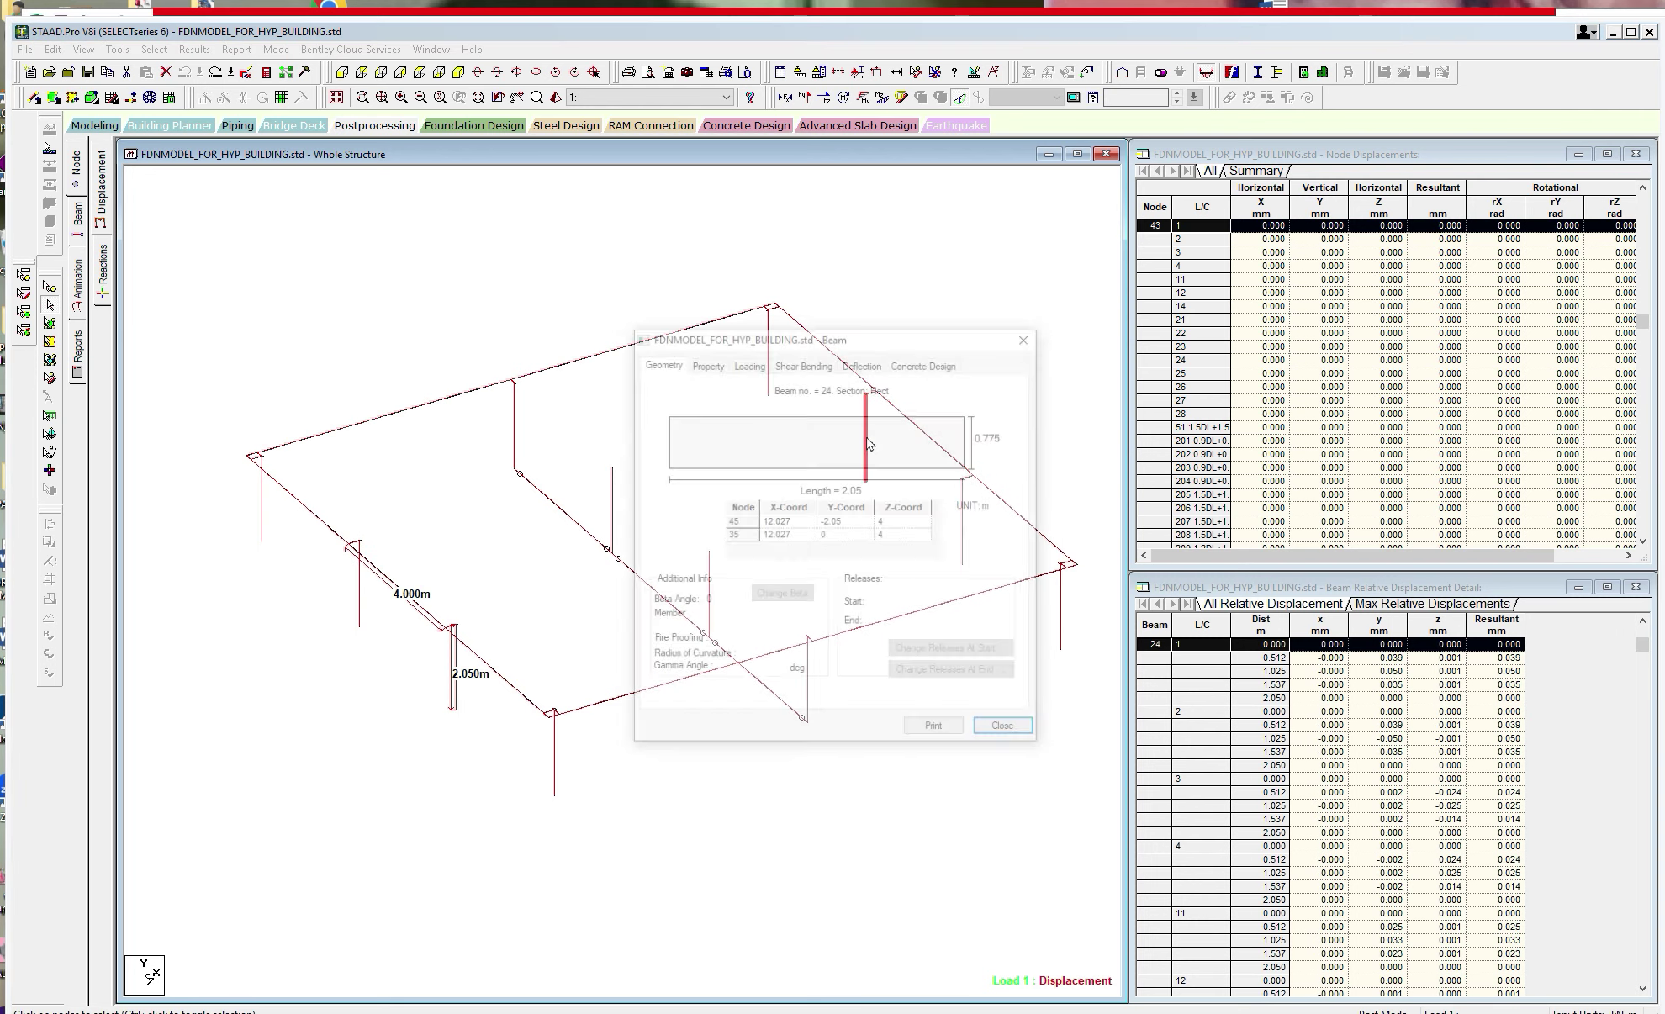
left_click(944, 363)
left_click(1028, 335)
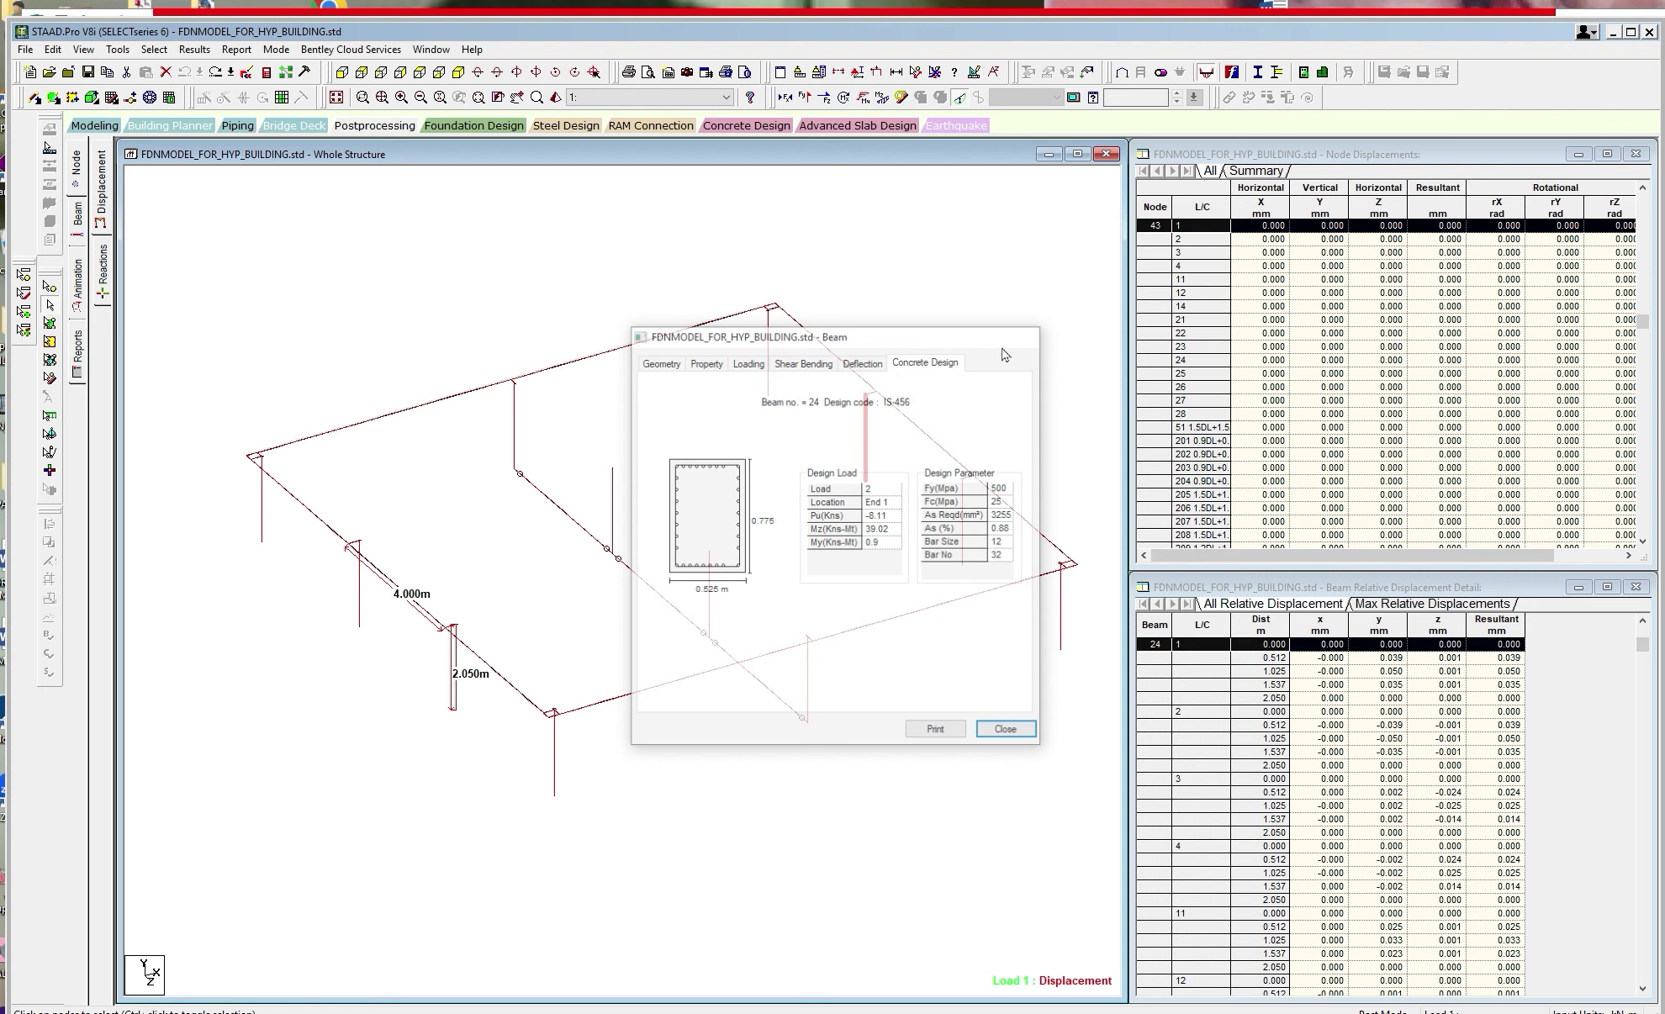
Generate a section forces report for pedestal member 22, sorted by axial force, for load cases 201 to 204.
double_click(360, 597)
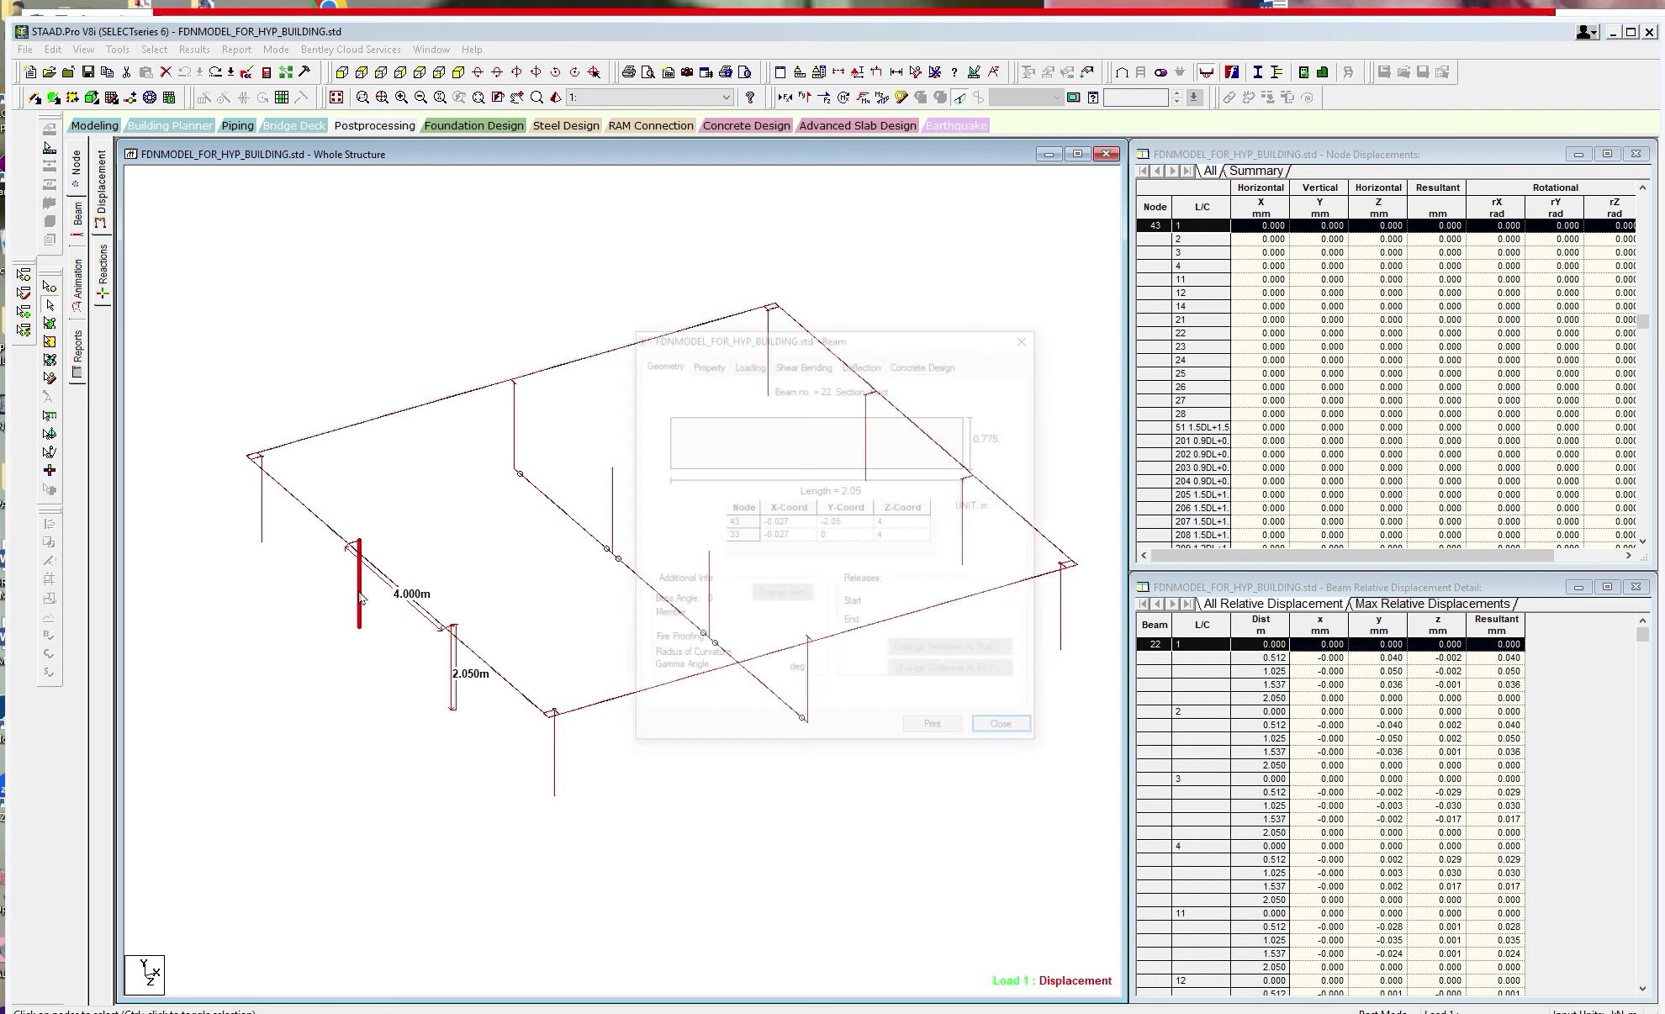
left_click(1022, 340)
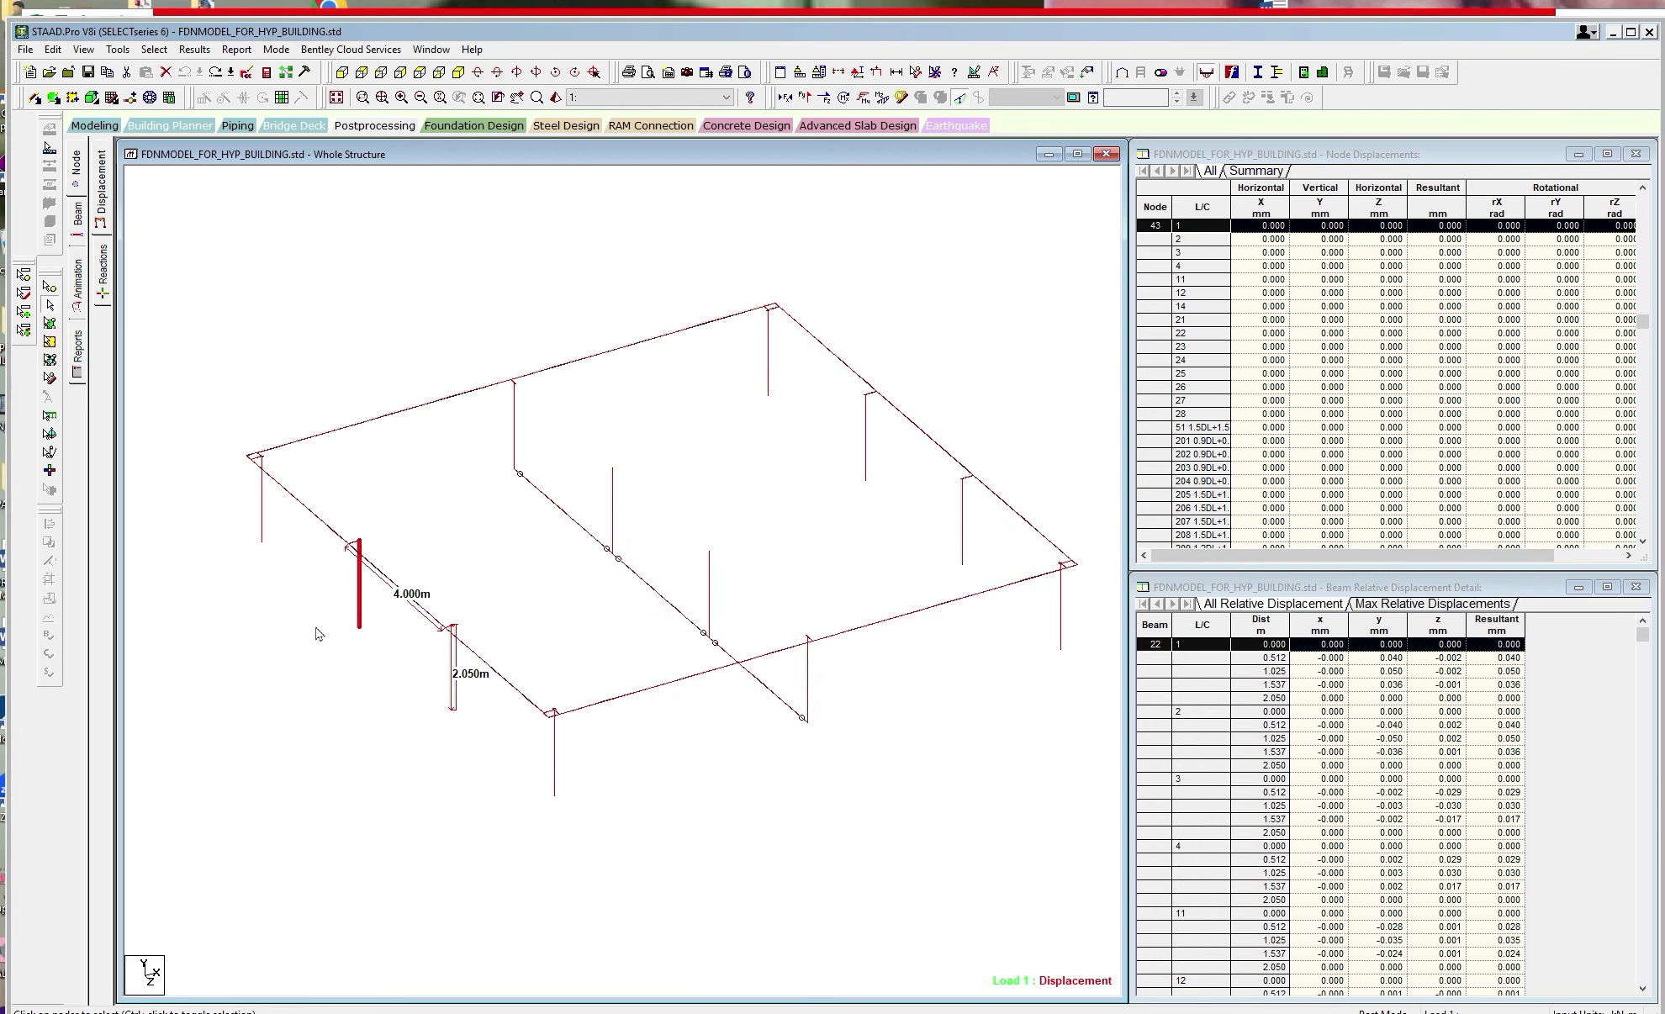
left_click(235, 50)
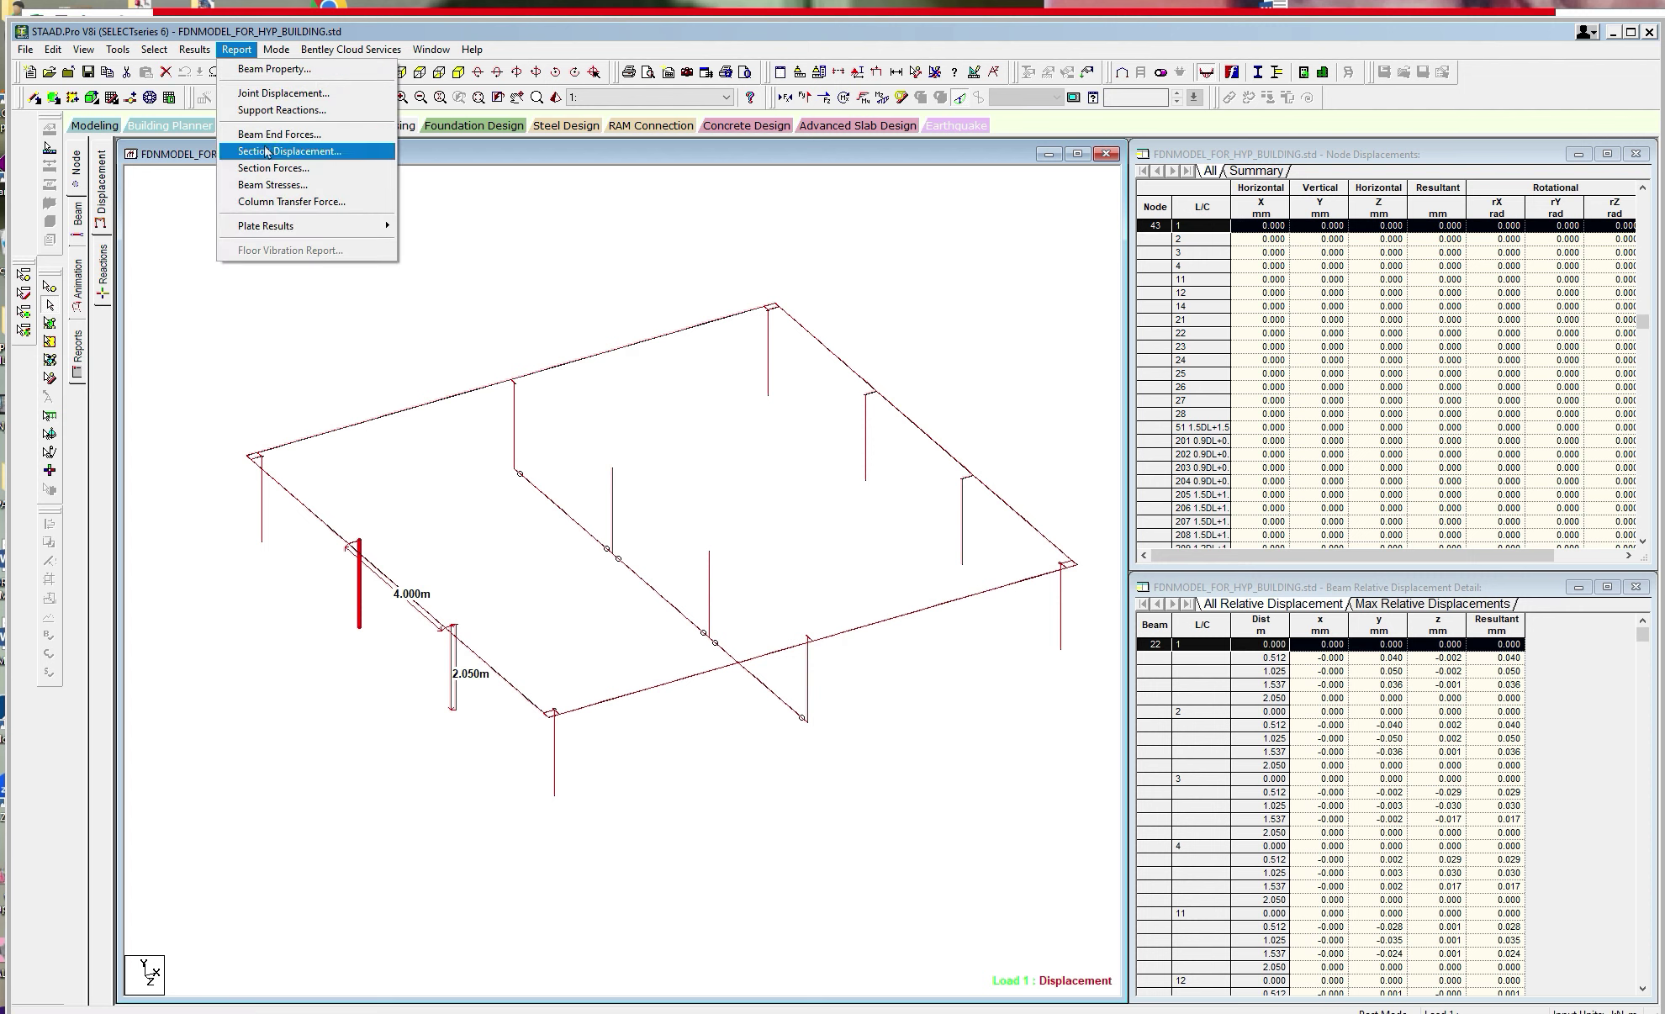
left_click(497, 257)
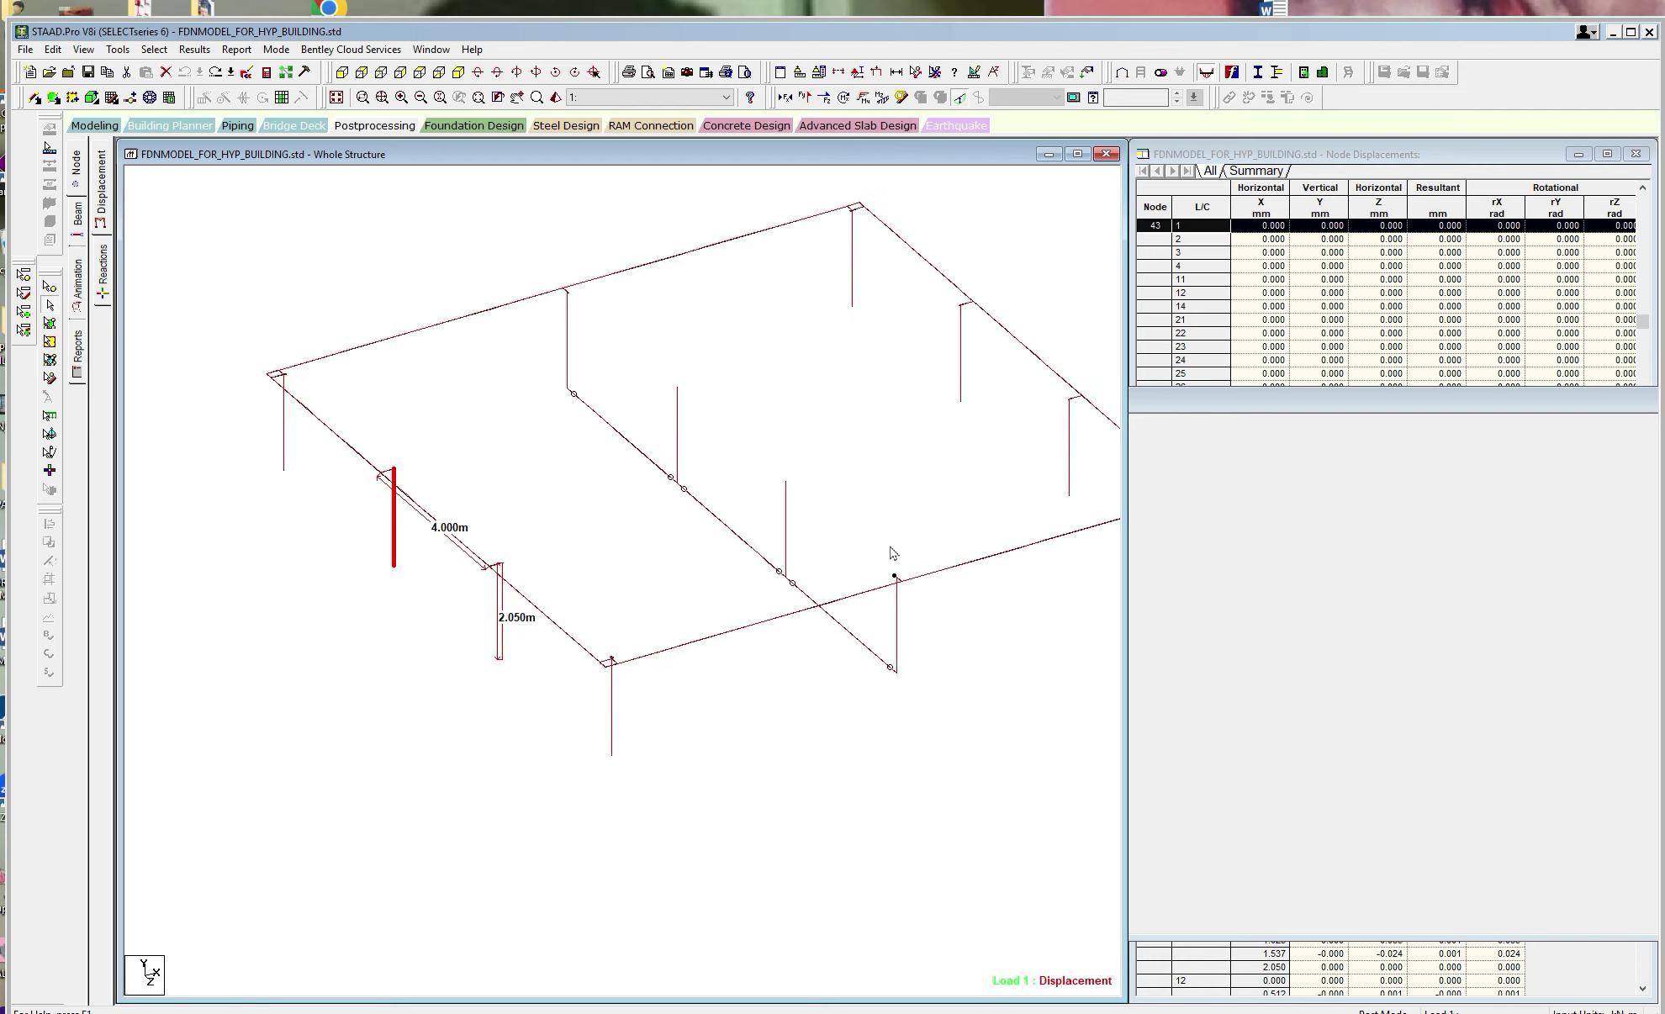
left_click(236, 48)
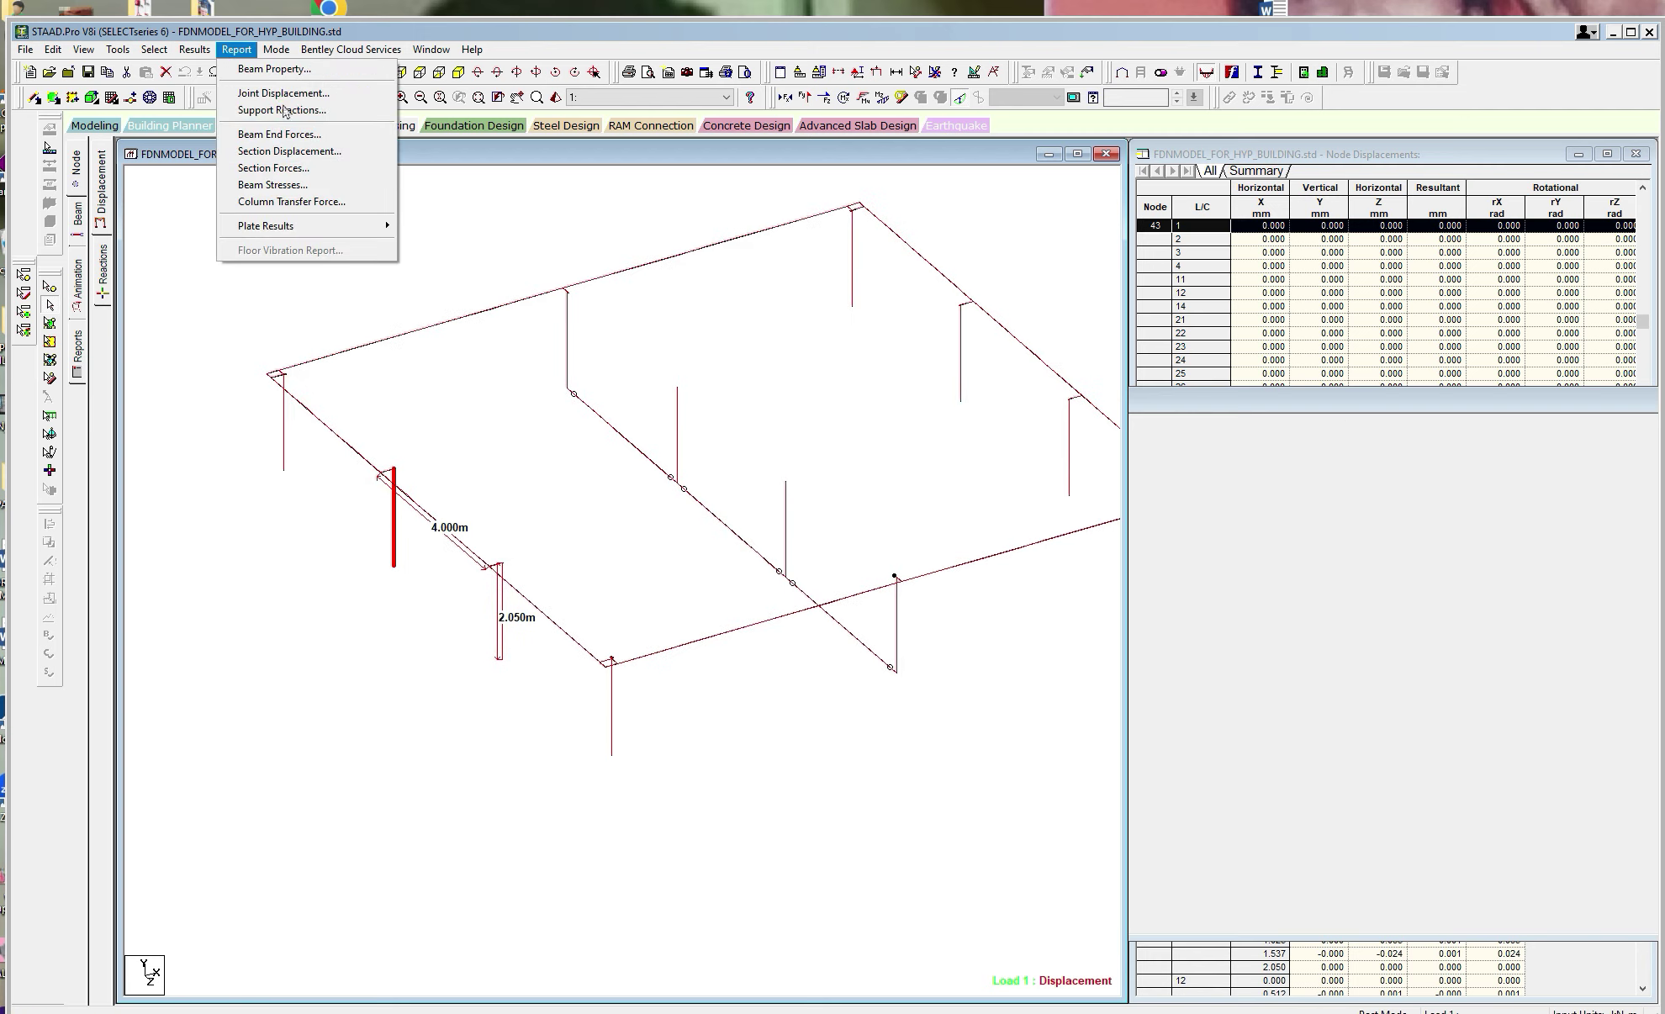
left_click(282, 168)
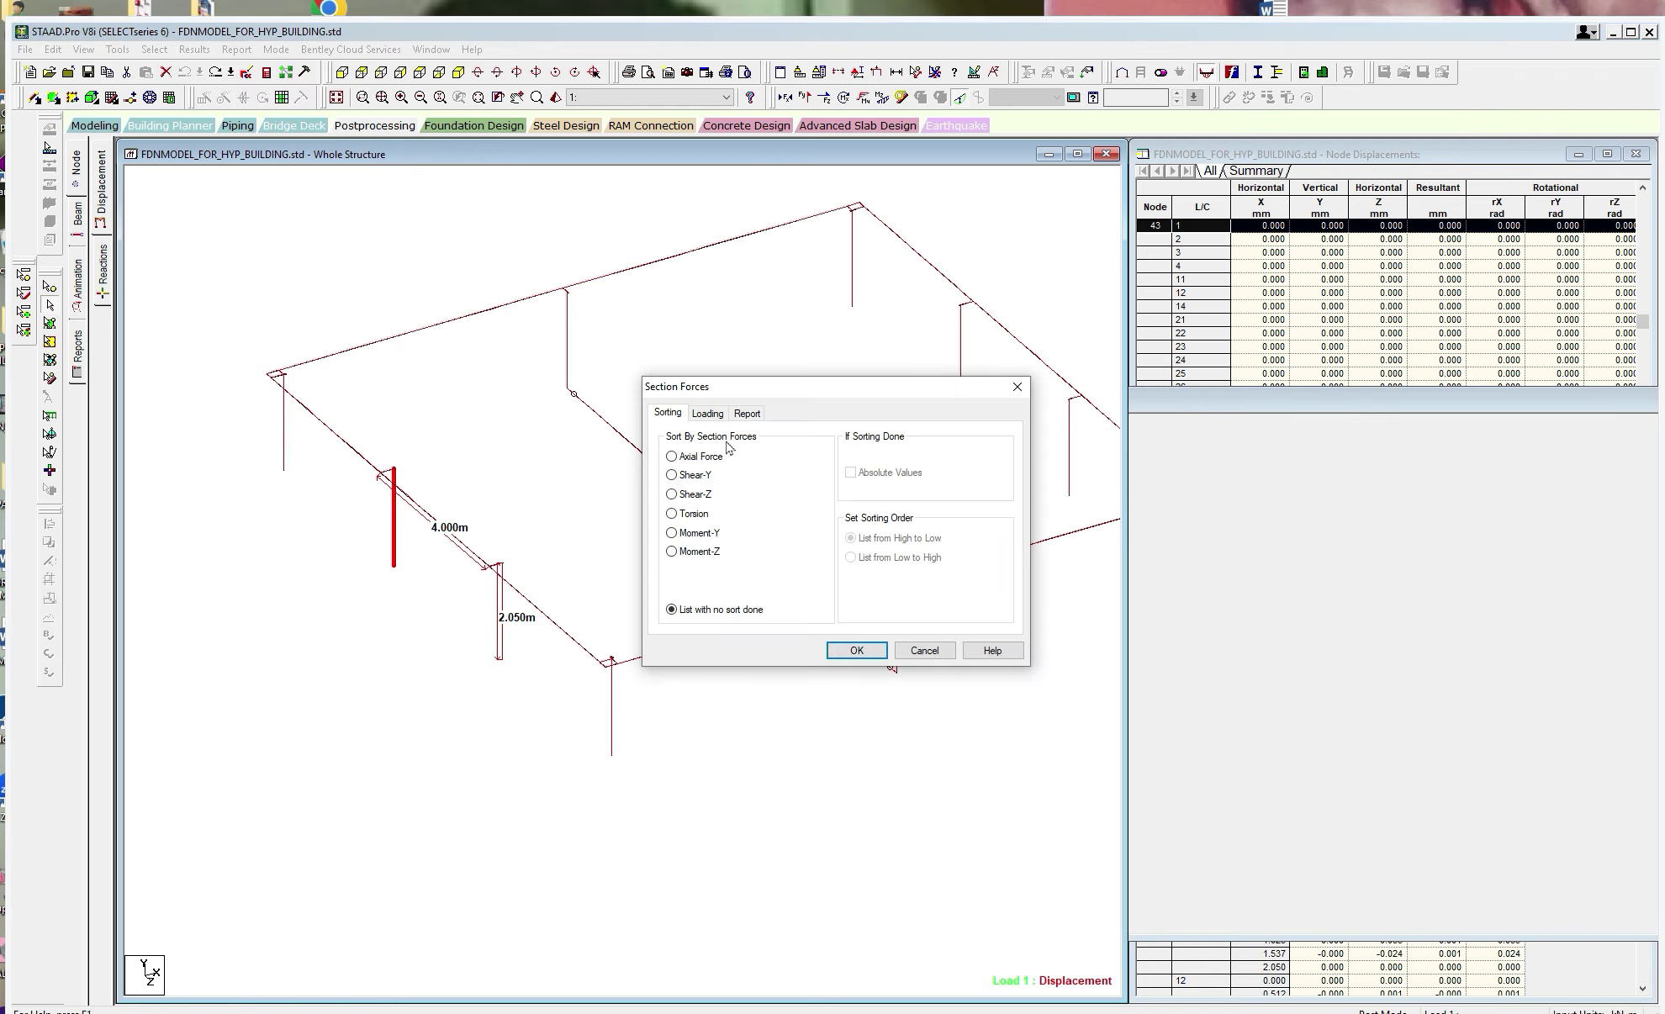
left_click(671, 457)
left_click(707, 413)
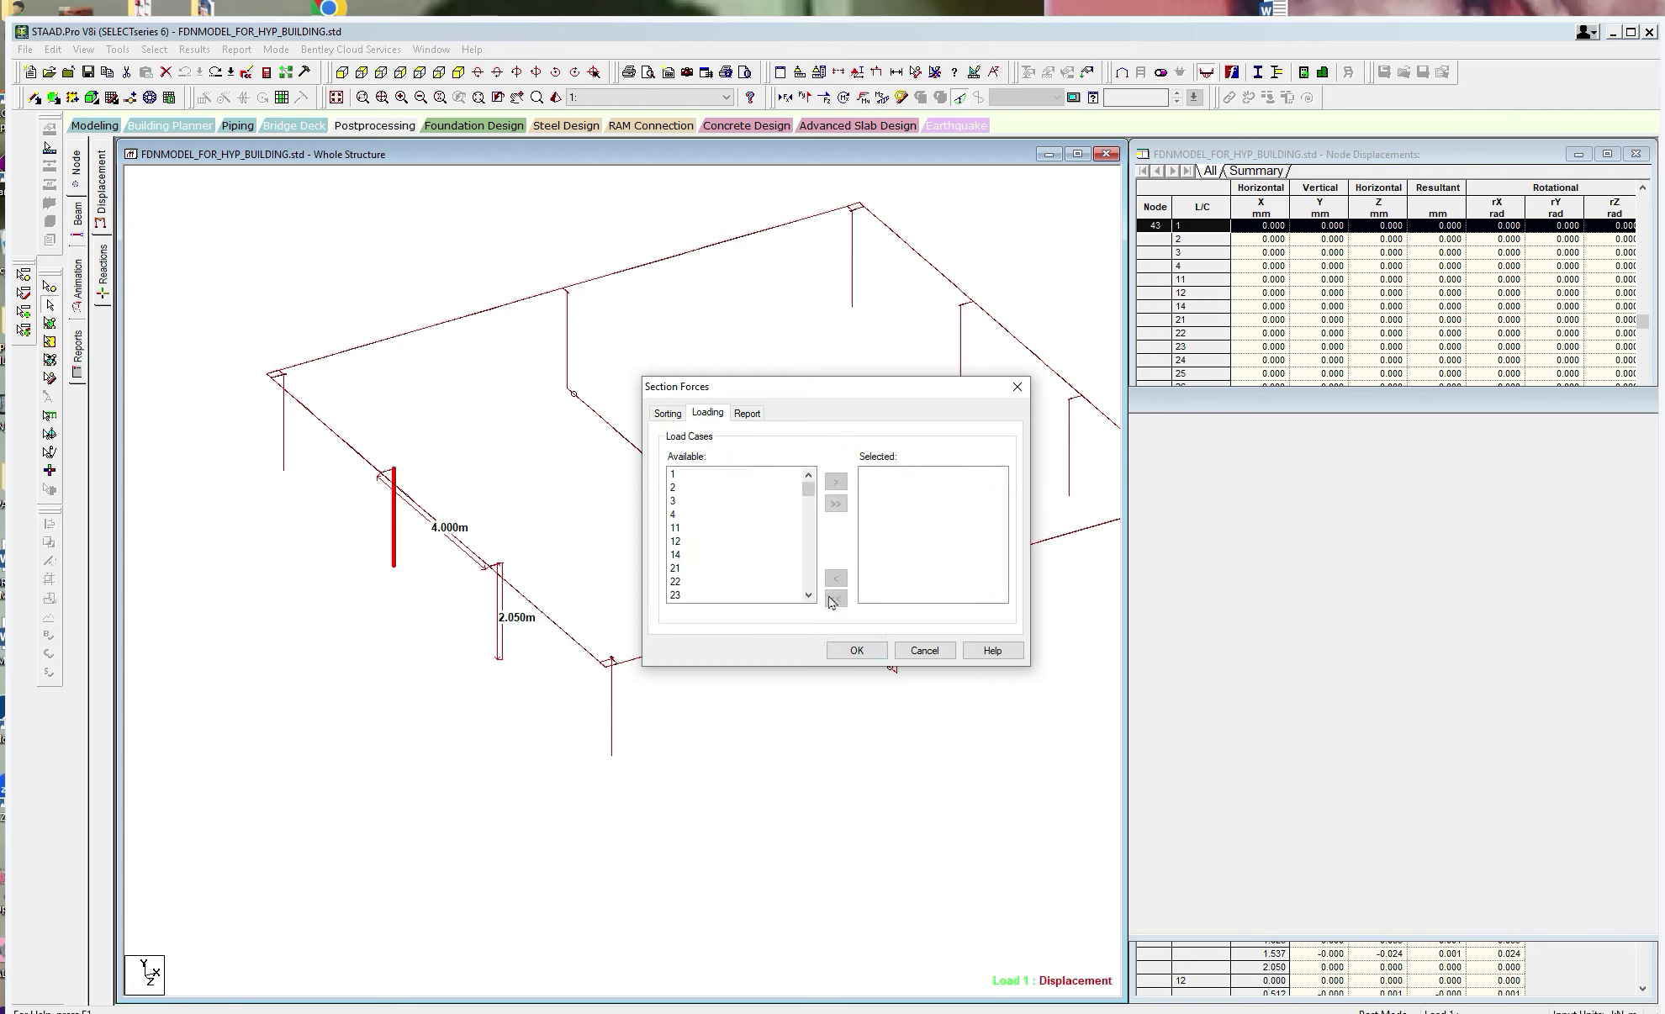
left_click_drag(808, 490, 743, 578)
left_click(835, 481)
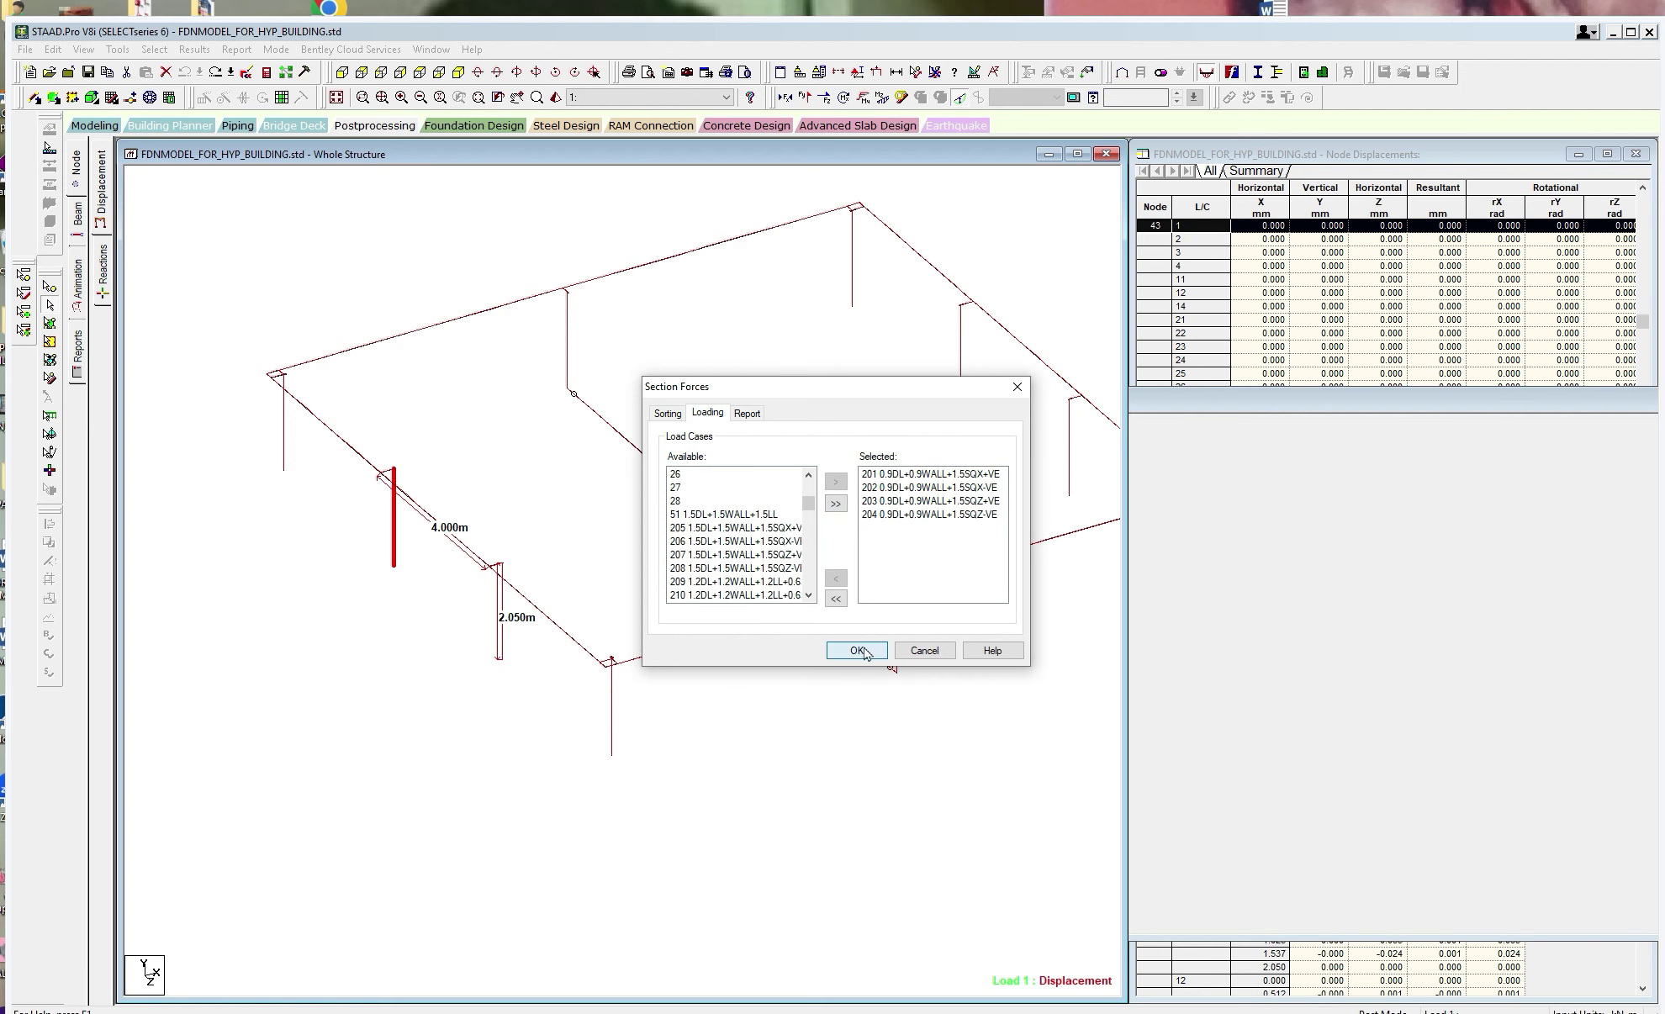
left_click(857, 650)
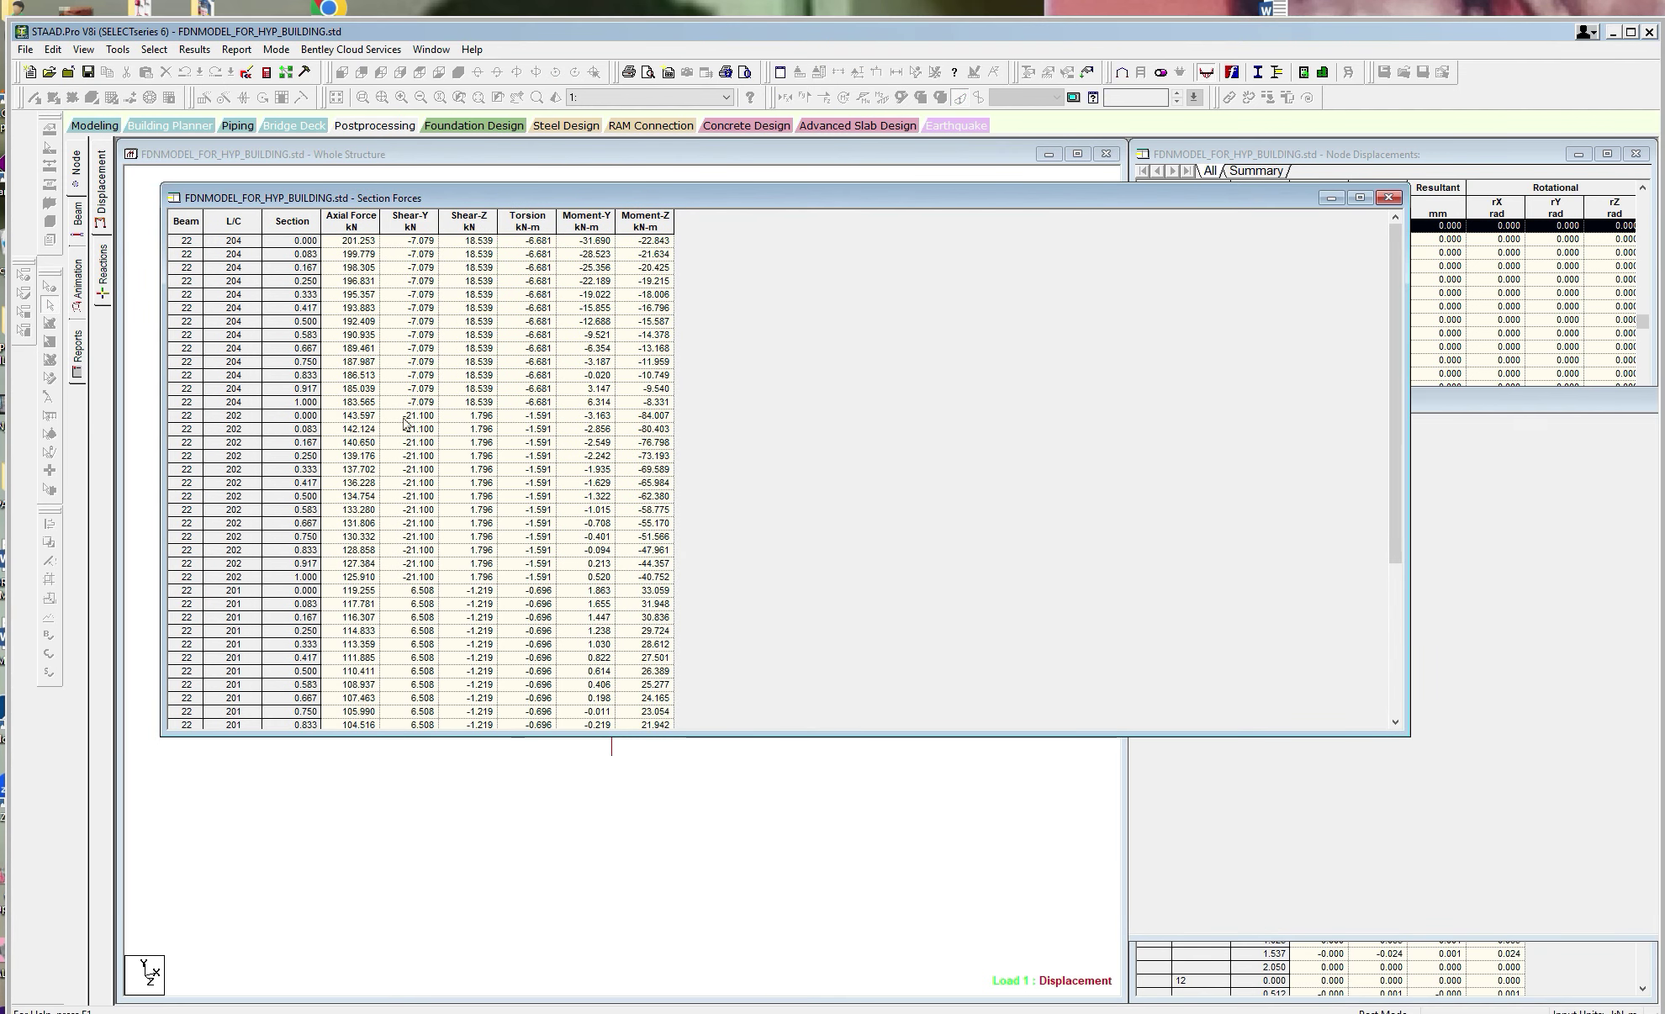
Copy the member 22 section forces rows at section 1.000 for load cases 204, 202, 201 and 203.
left_click(286, 402)
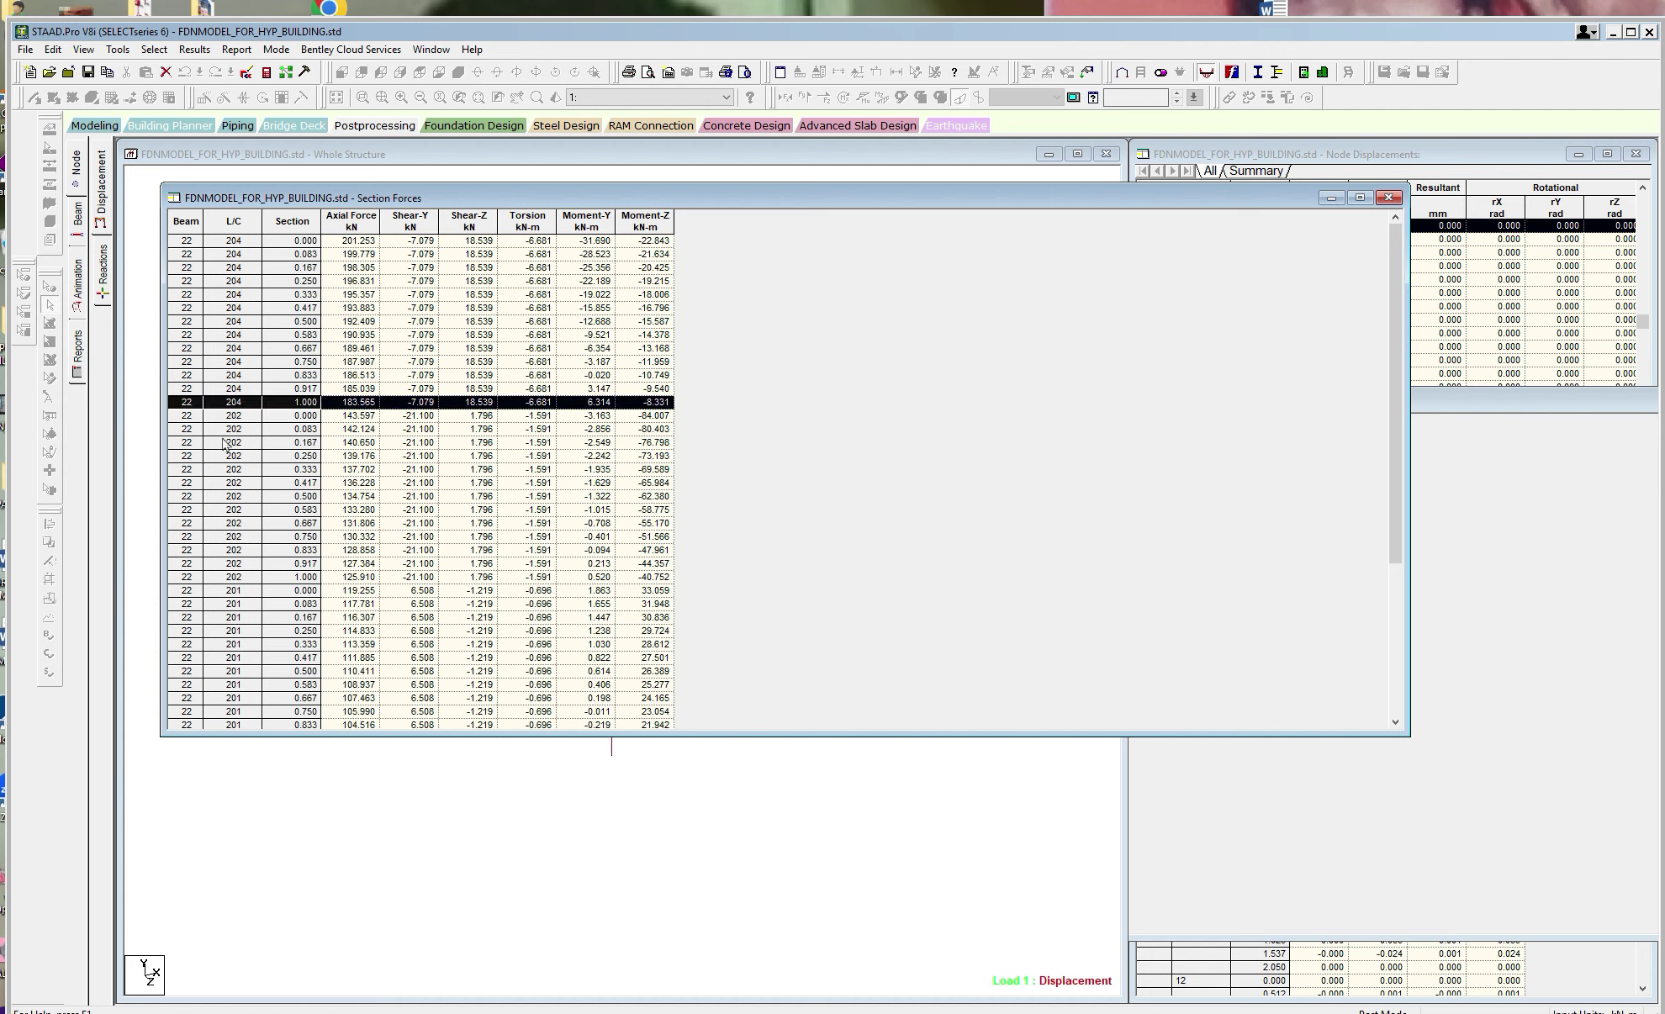
scroll(227, 448, "down", 3)
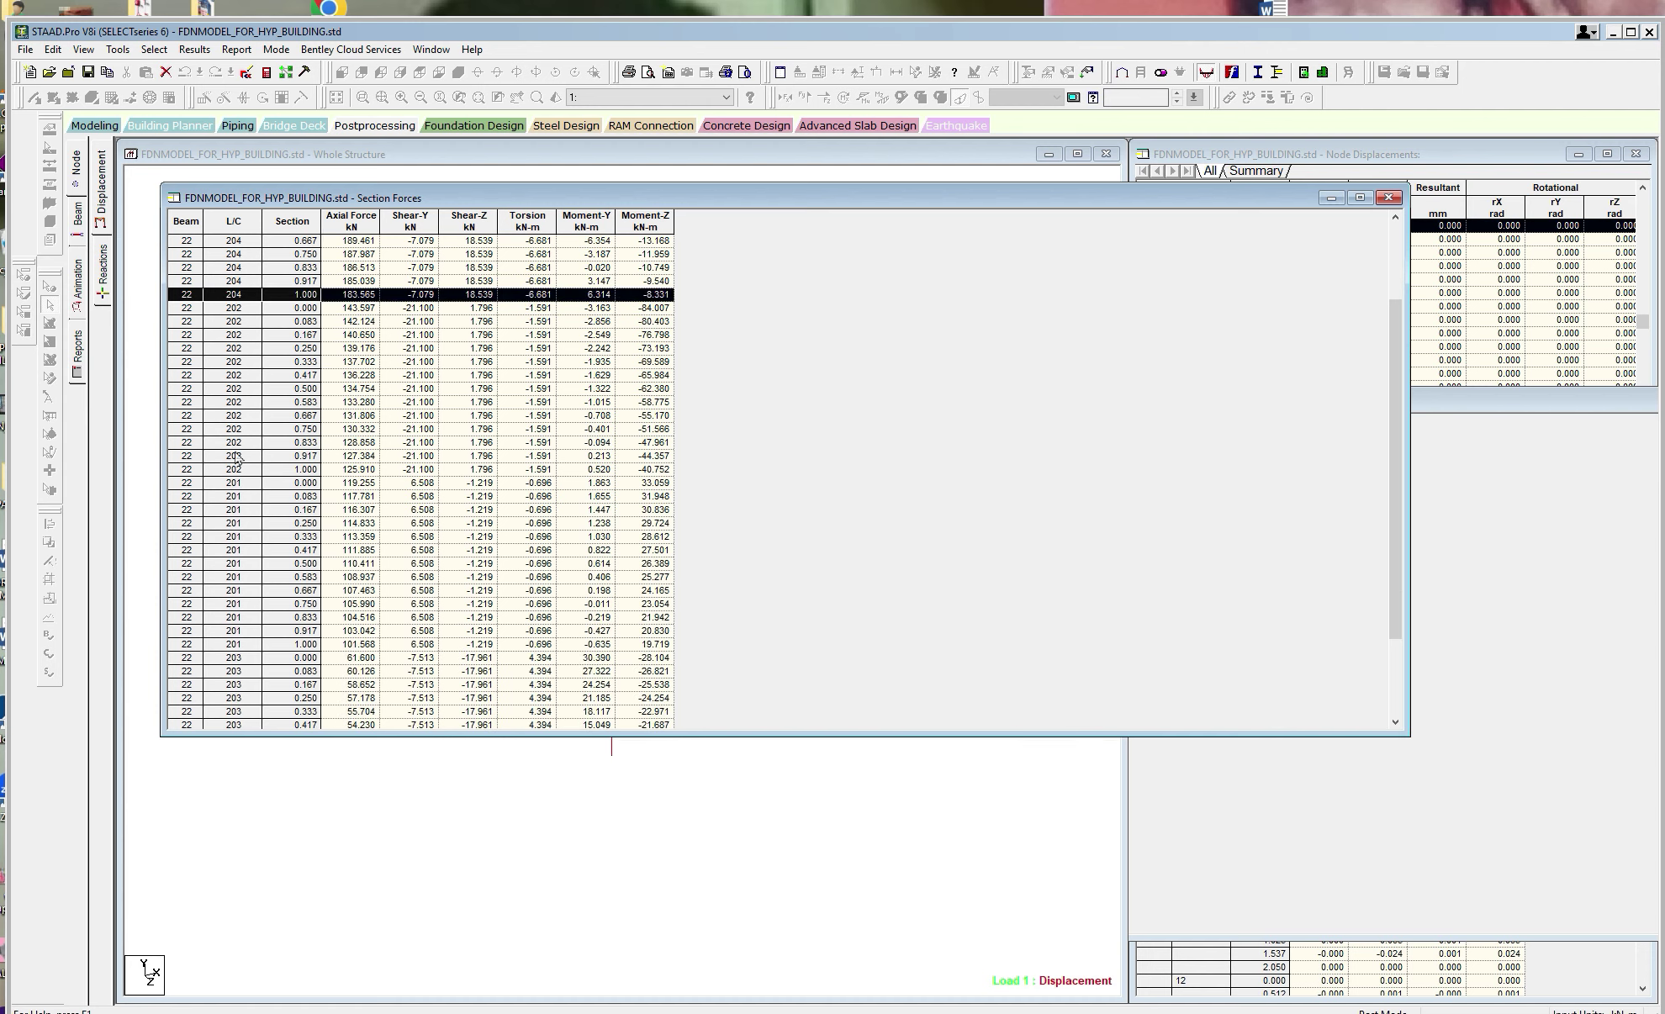
scroll(235, 457, "down", 1)
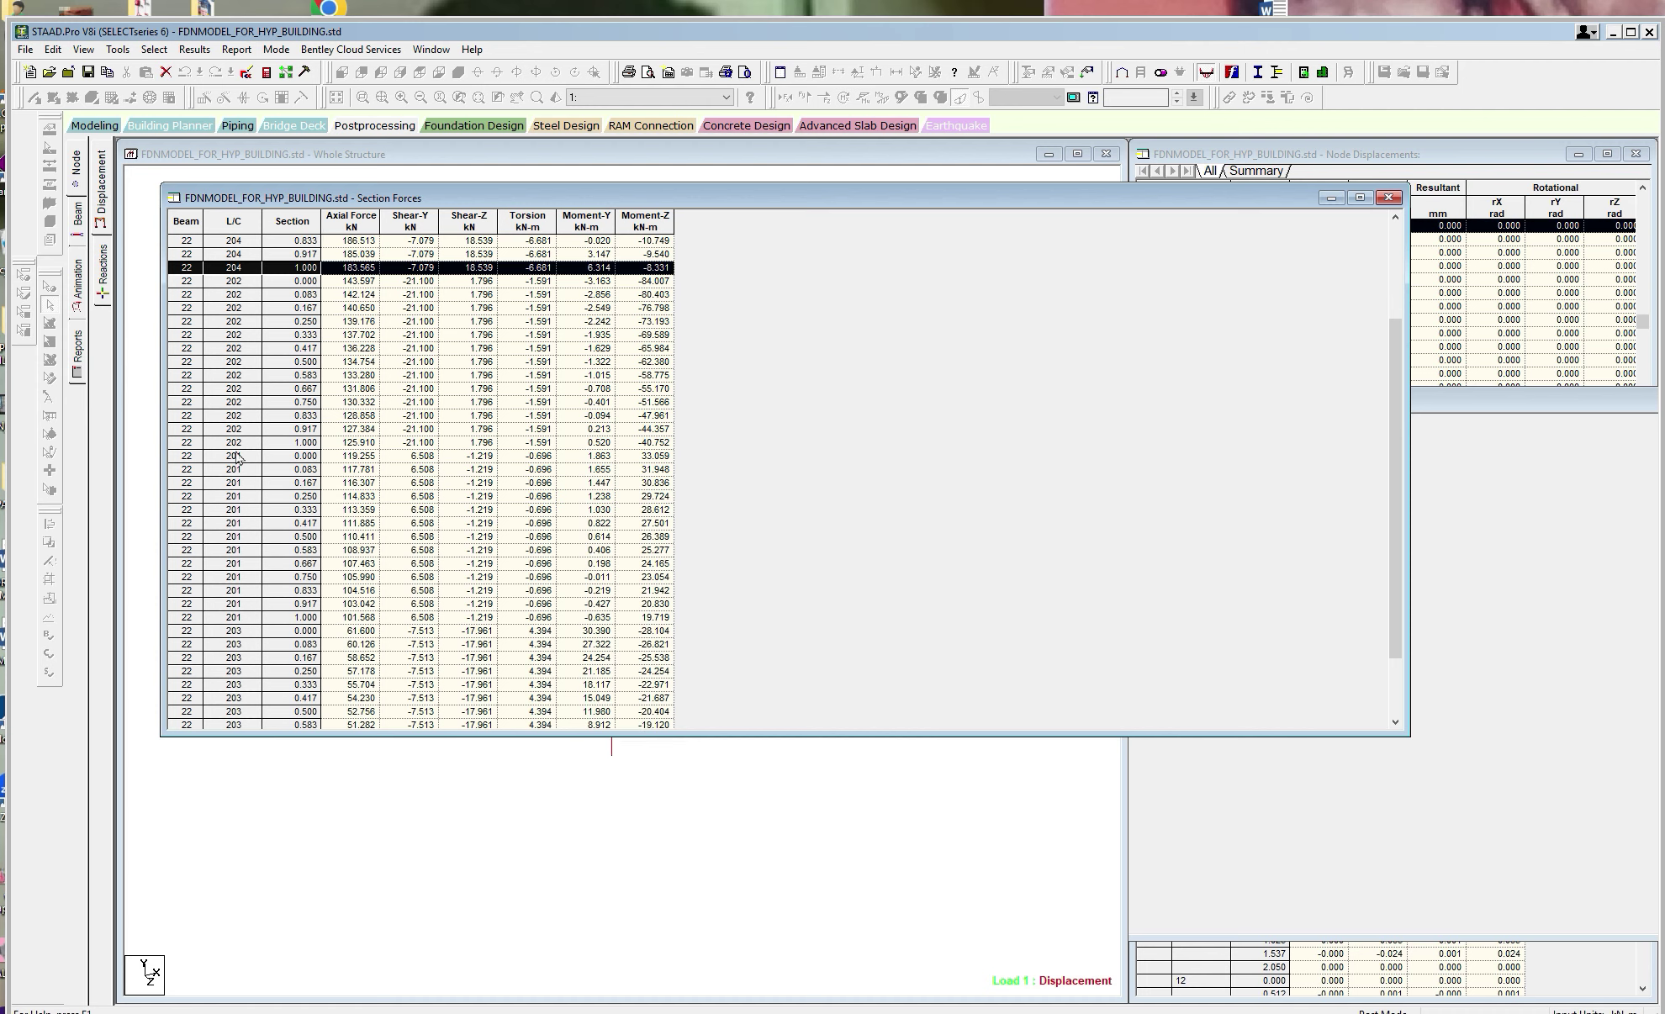
left_click(179, 442, "ctrl")
scroll(179, 442, "down", 1)
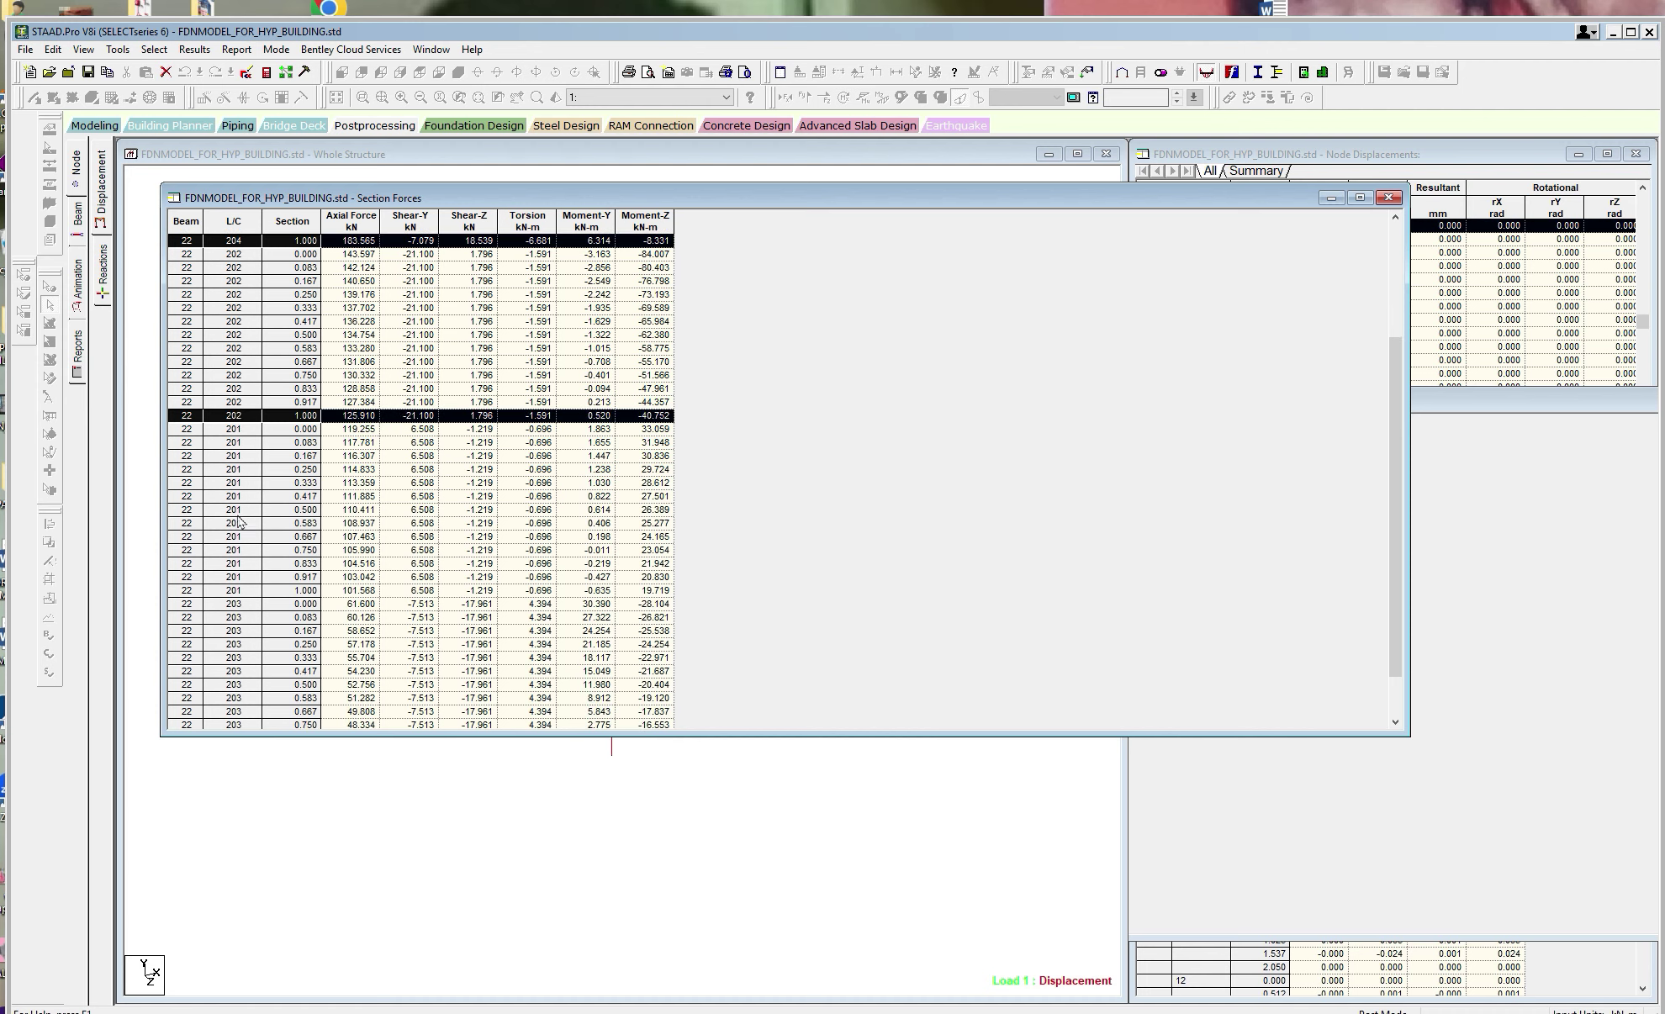
left_click(186, 593, "ctrl")
scroll(187, 594, "down", 2)
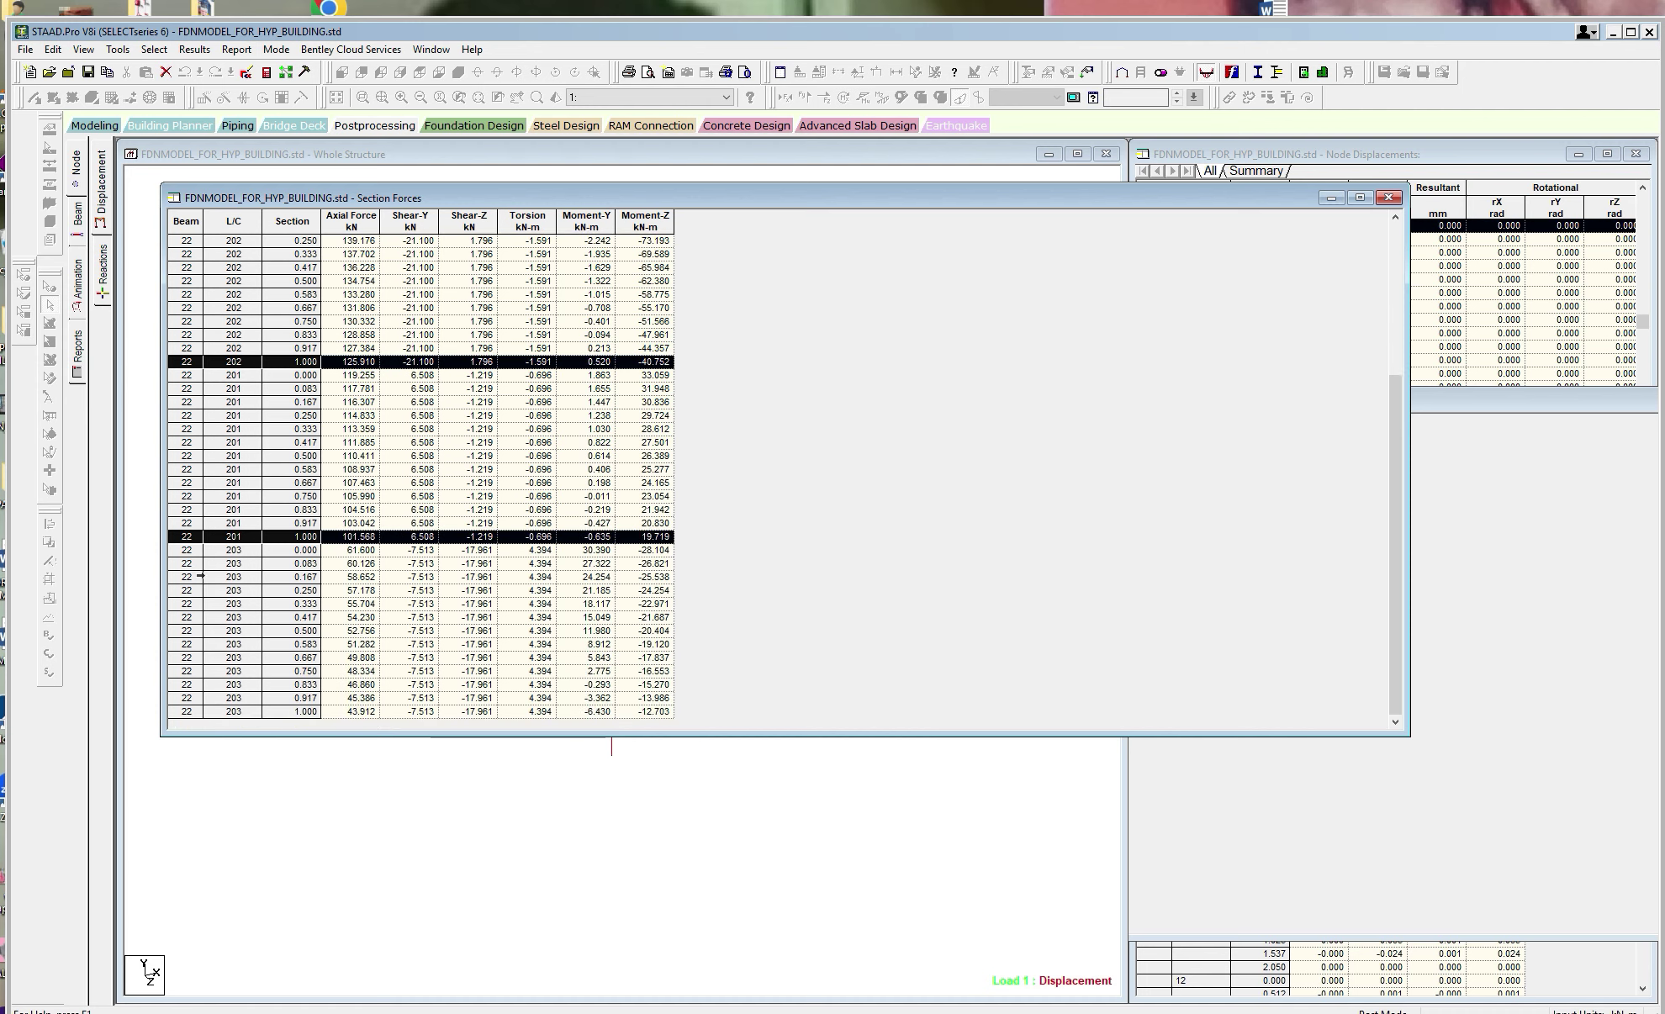
left_click(178, 711, "ctrl")
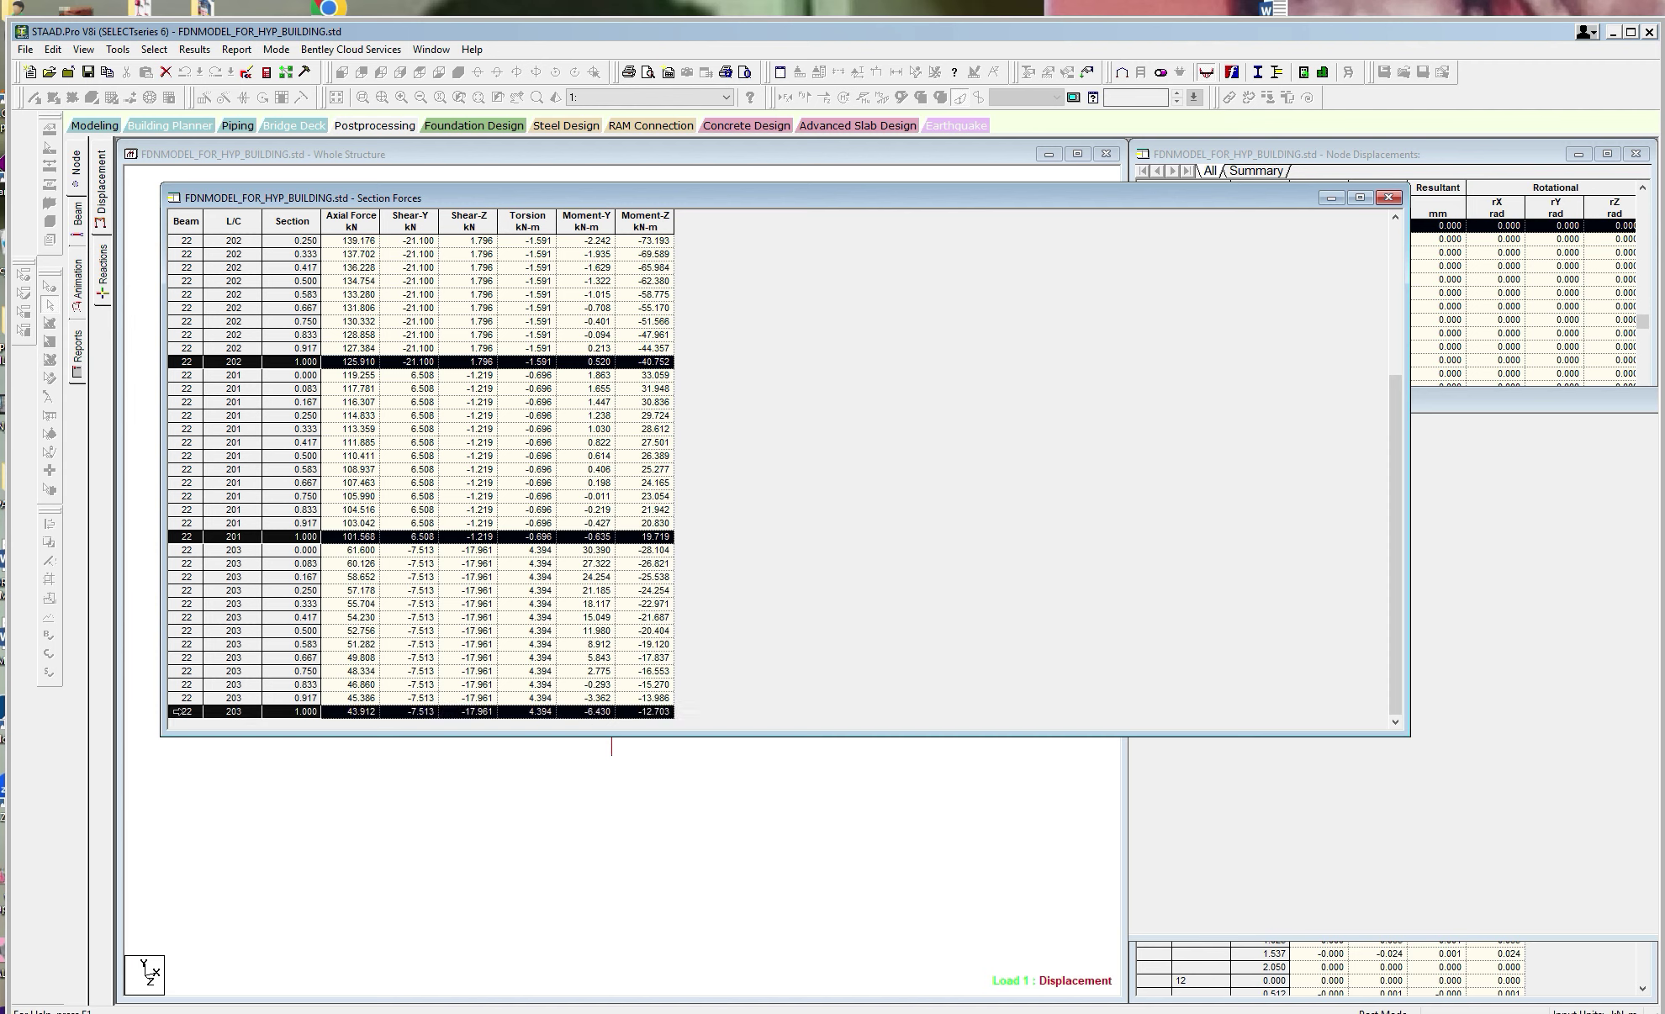
right_click(183, 711)
left_click(217, 740)
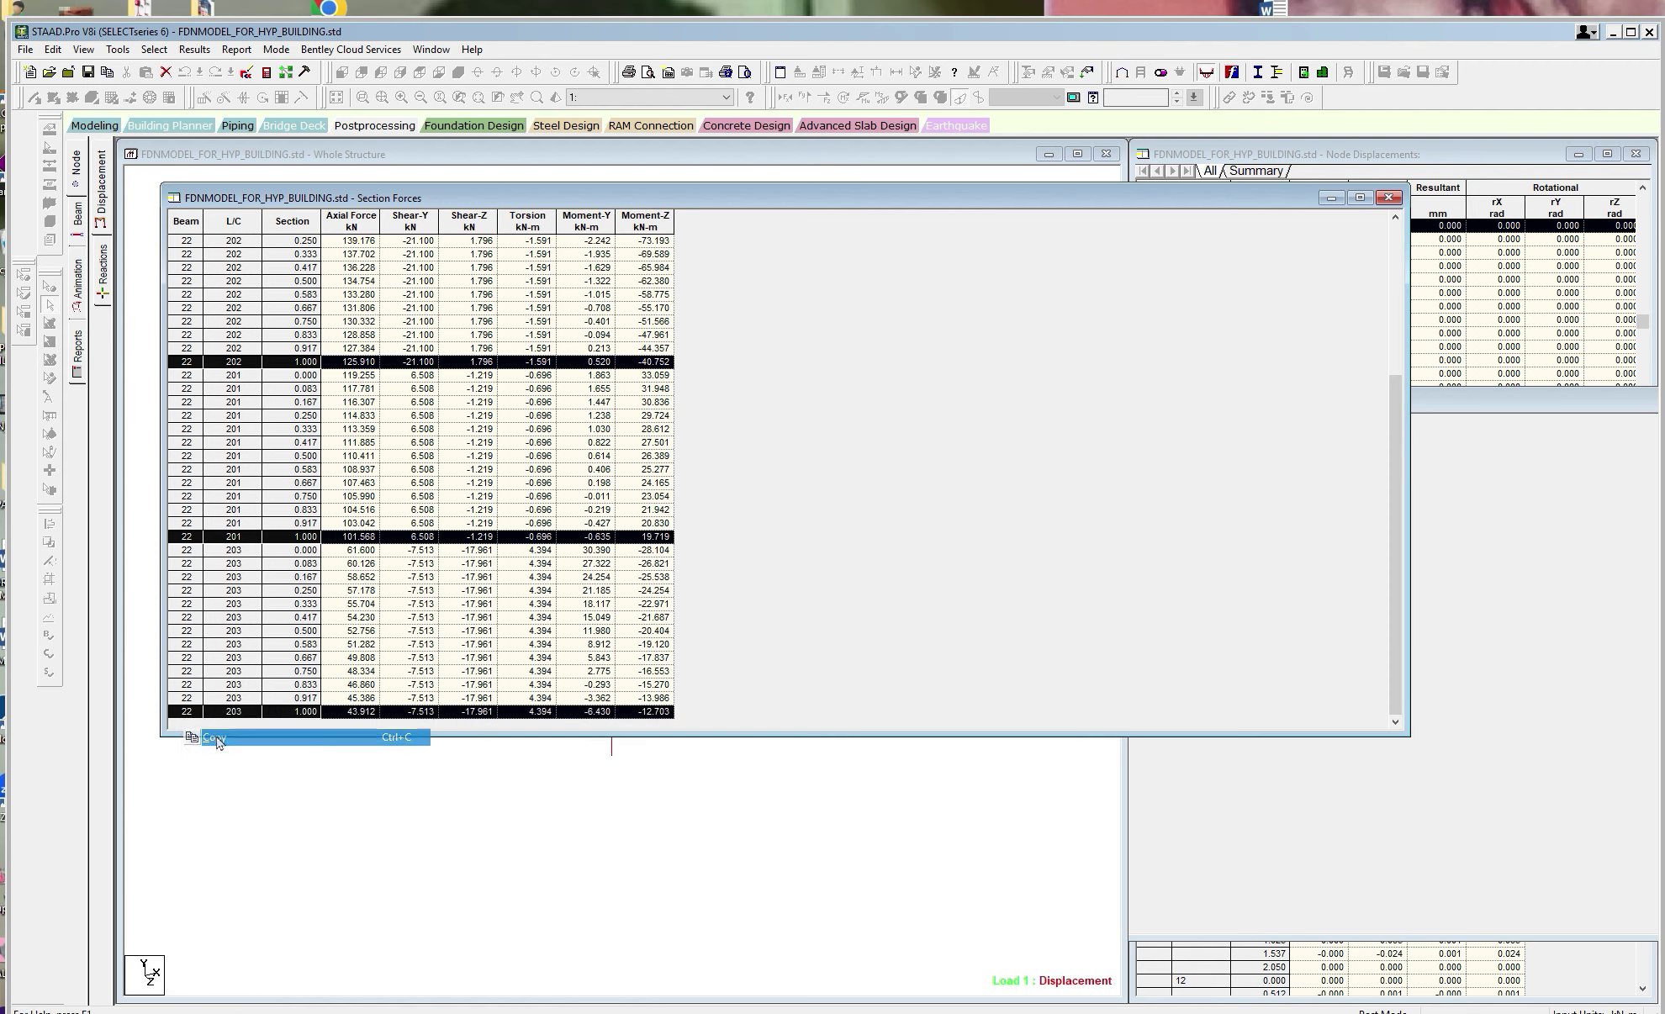
Switch to the blank Excel workbook, paste the copied section forces at A1, and return to the whole-structure view in STAAD.Pro.
key("alt+Tab")
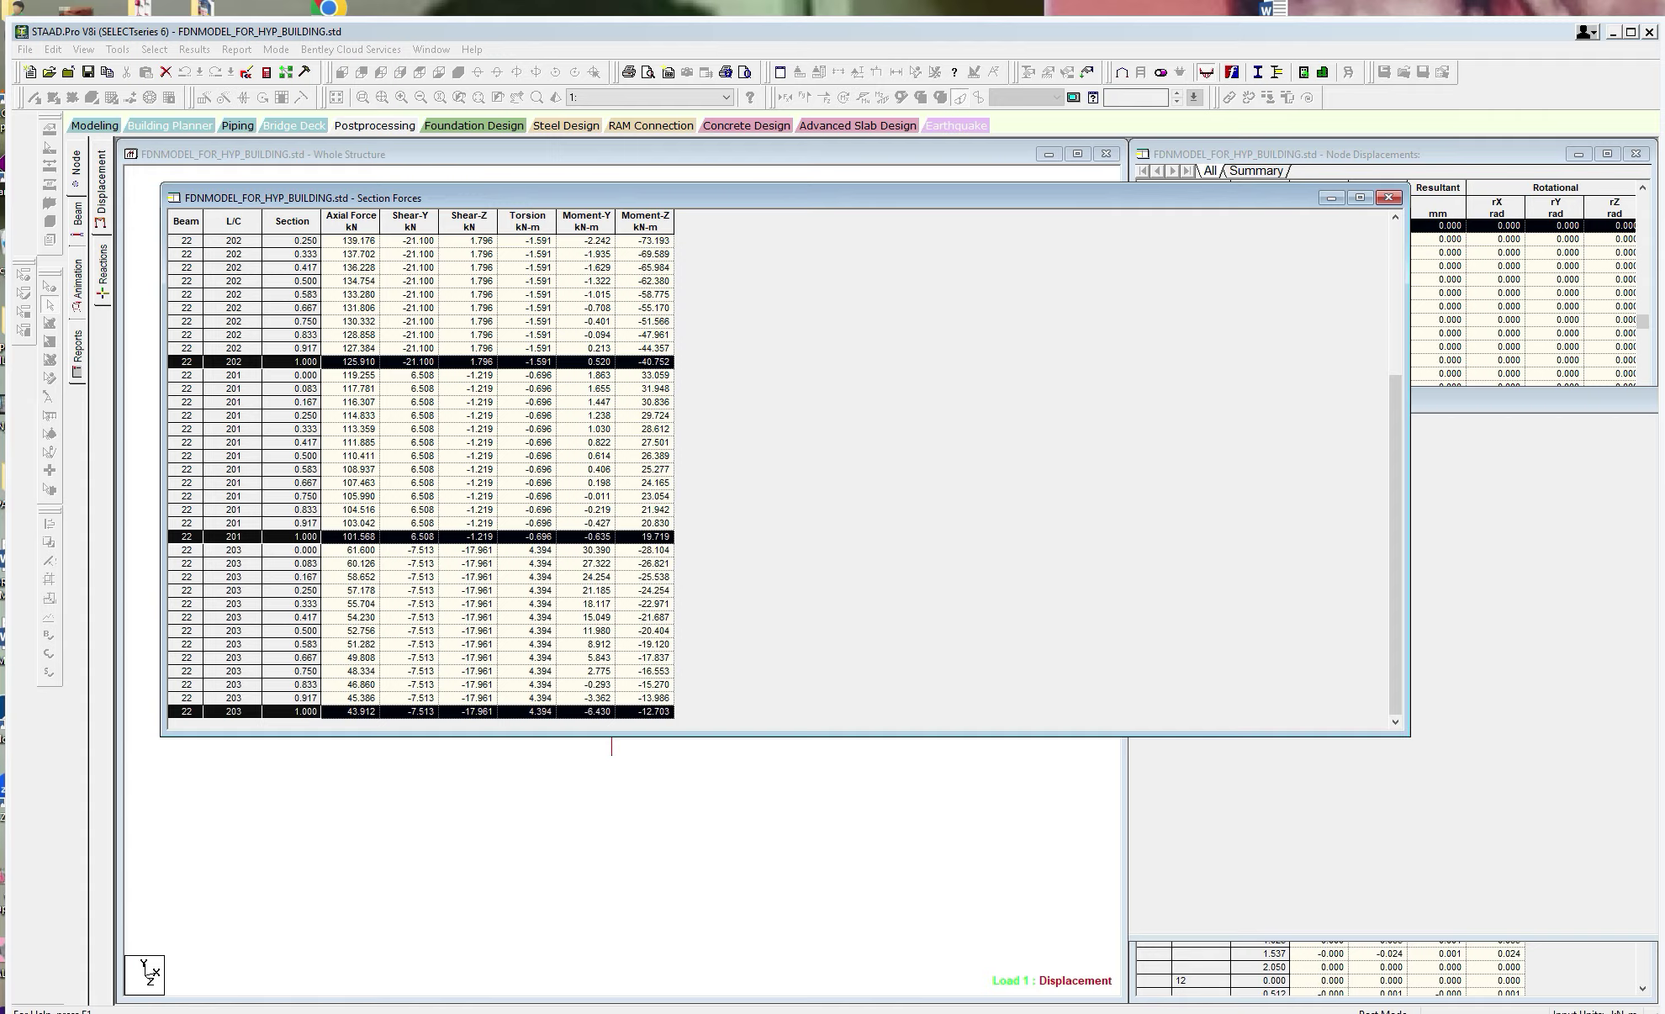
key("alt+Tab")
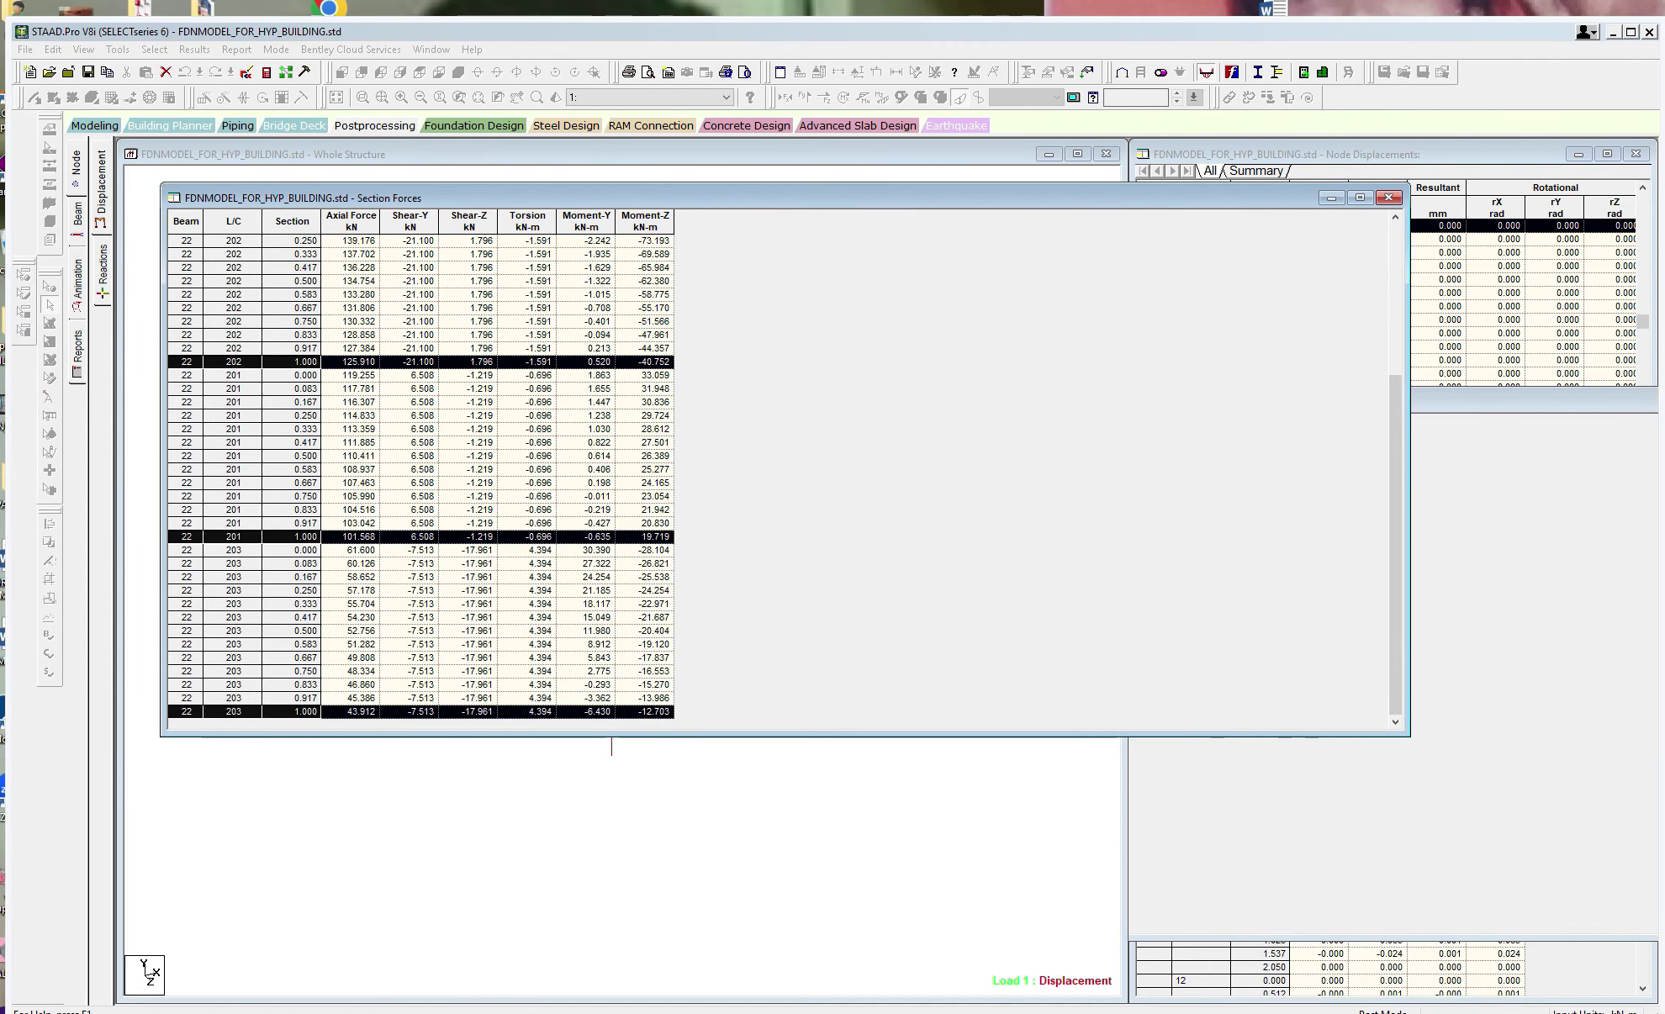
key("super+s")
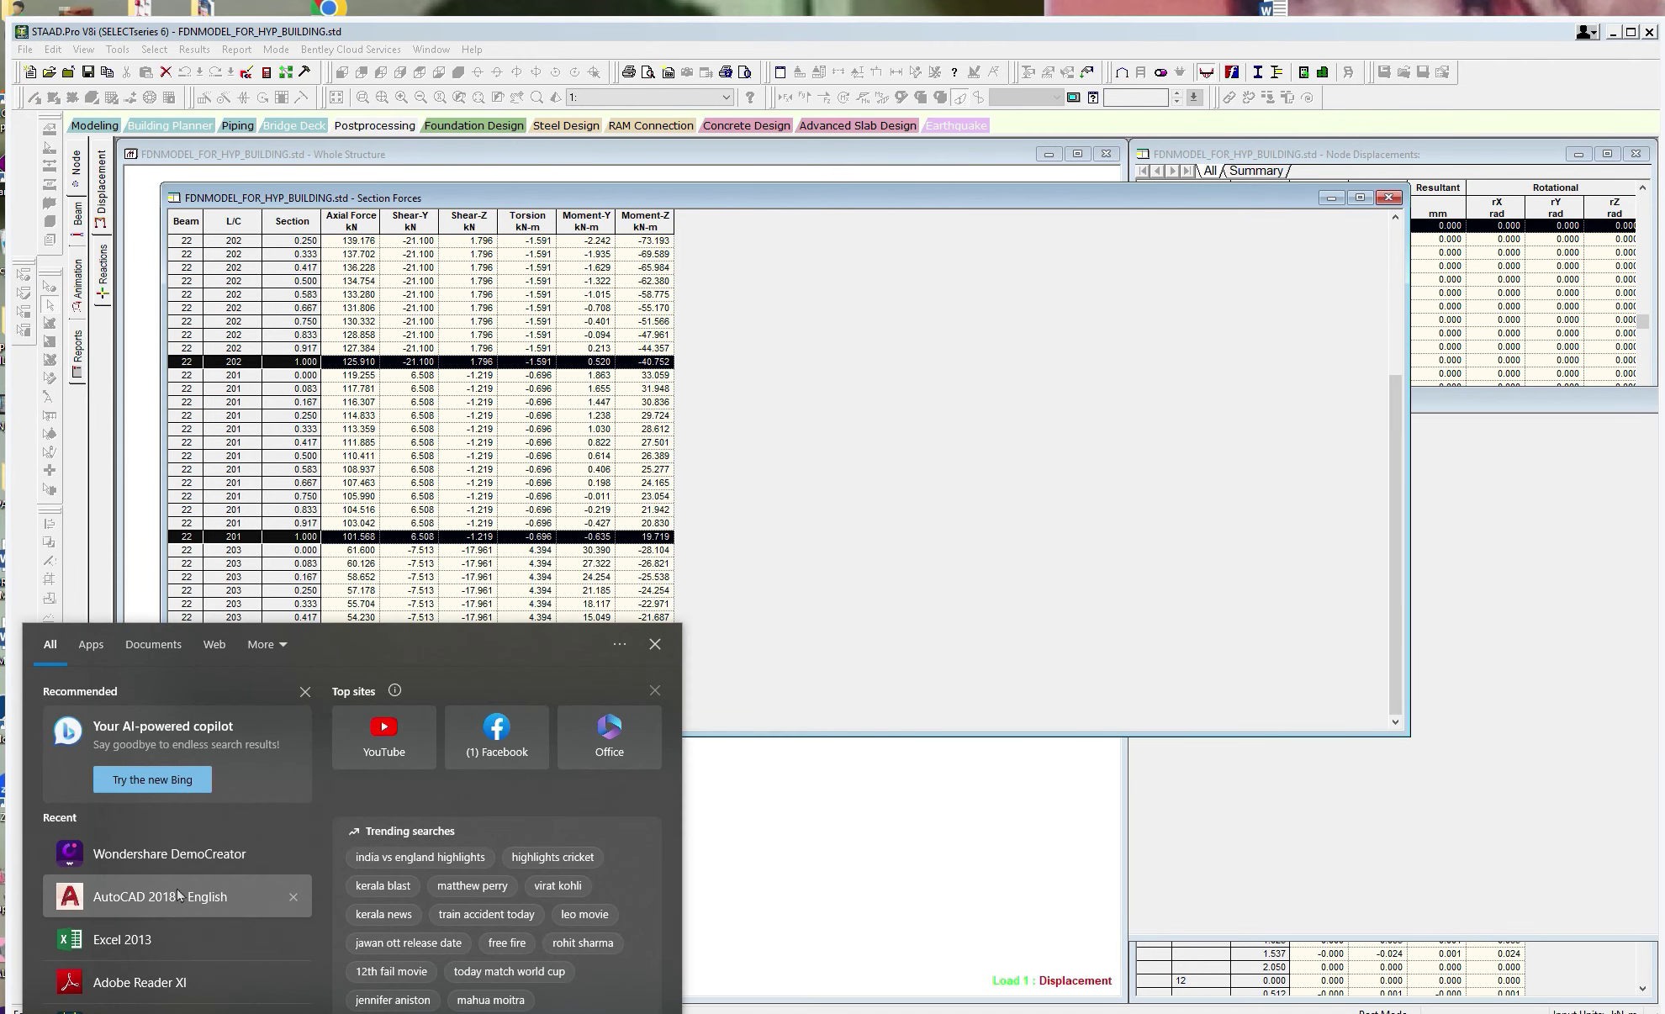
key("Escape")
key("alt+Tab")
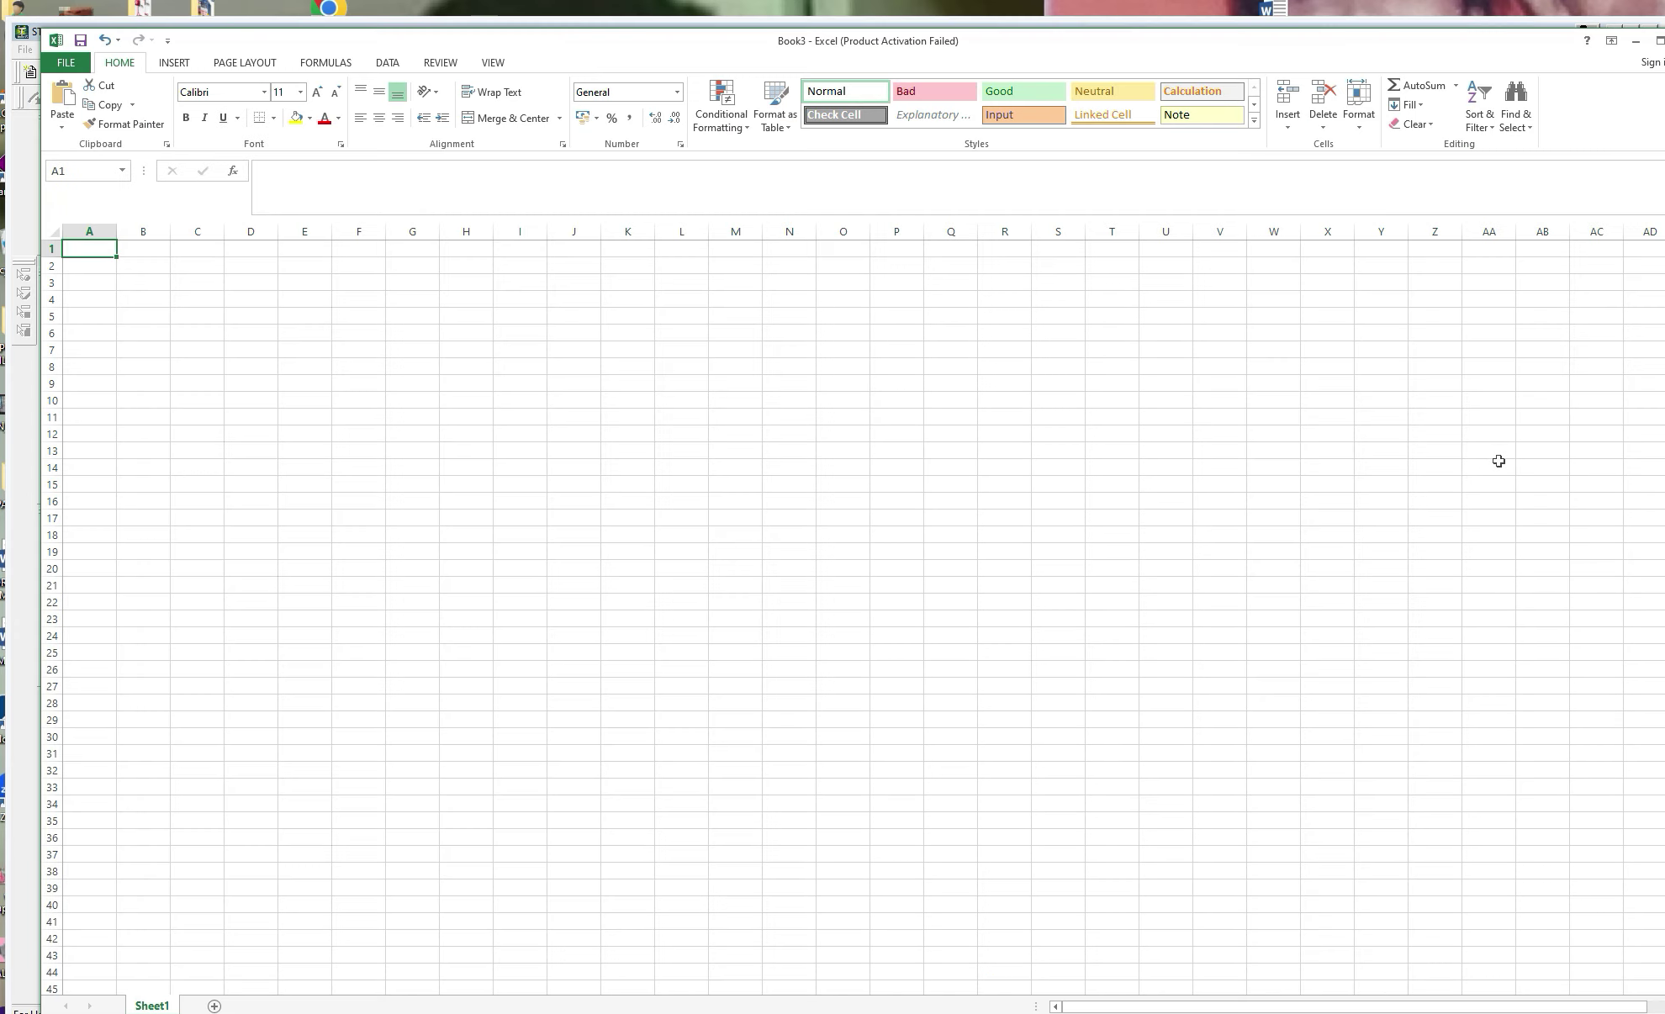
right_click(87, 250)
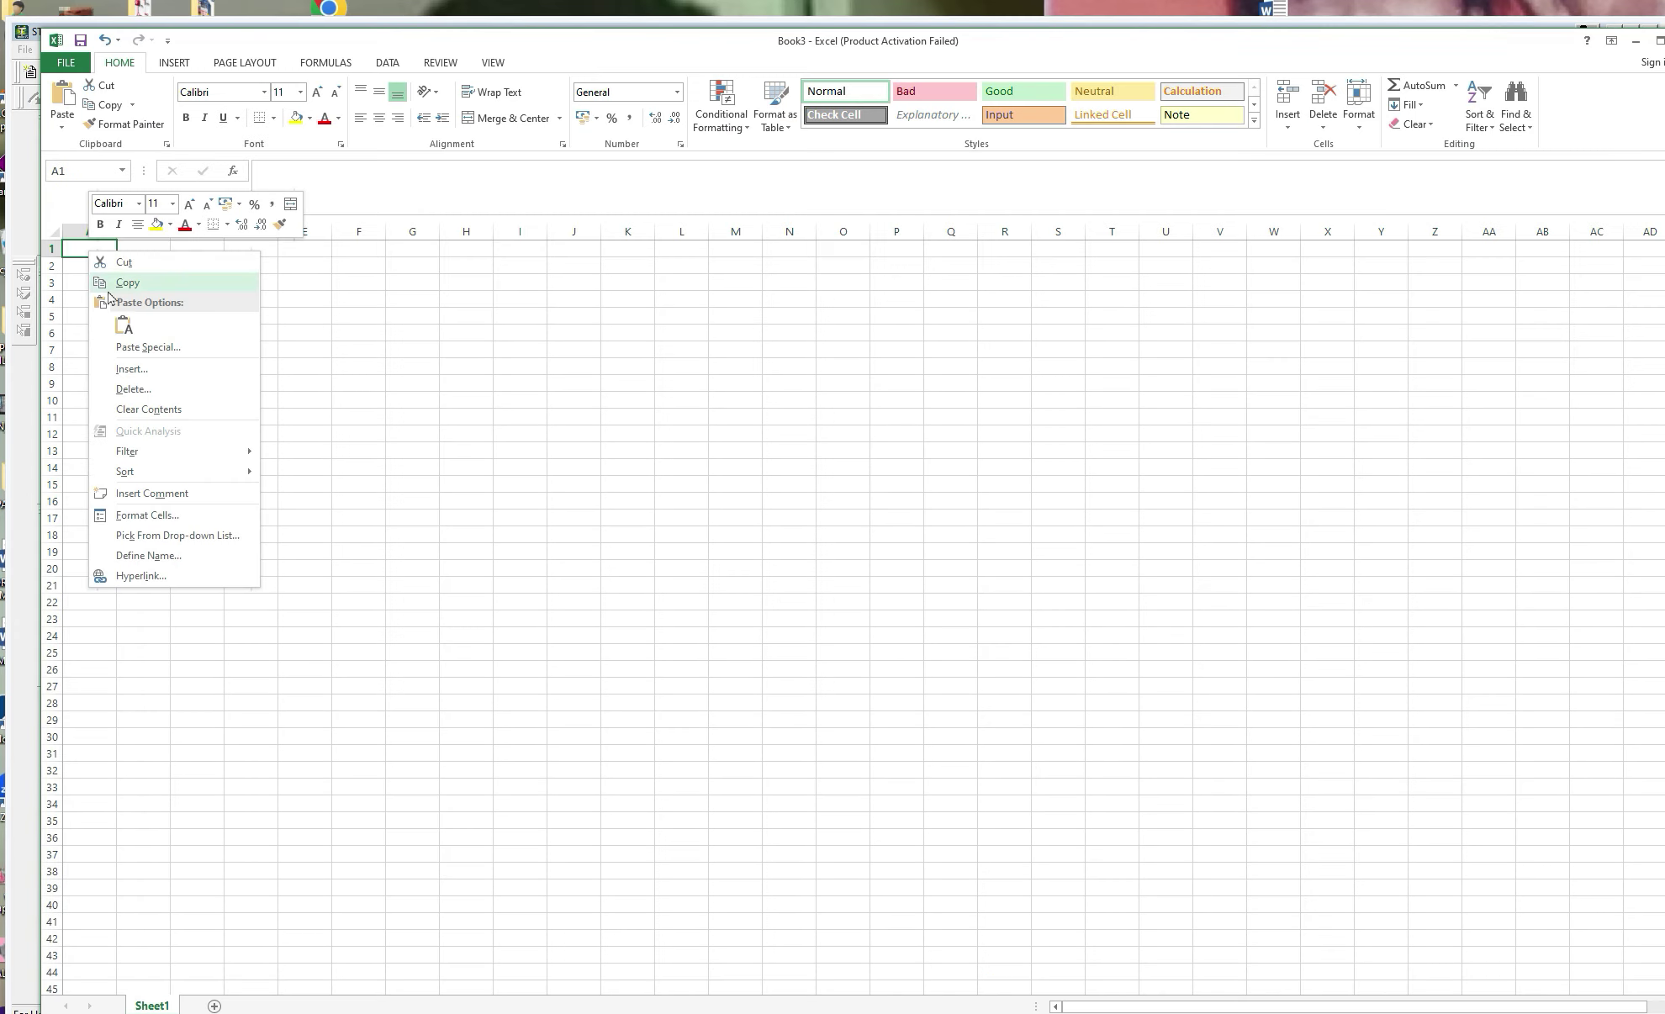
left_click(123, 328)
left_click(233, 368)
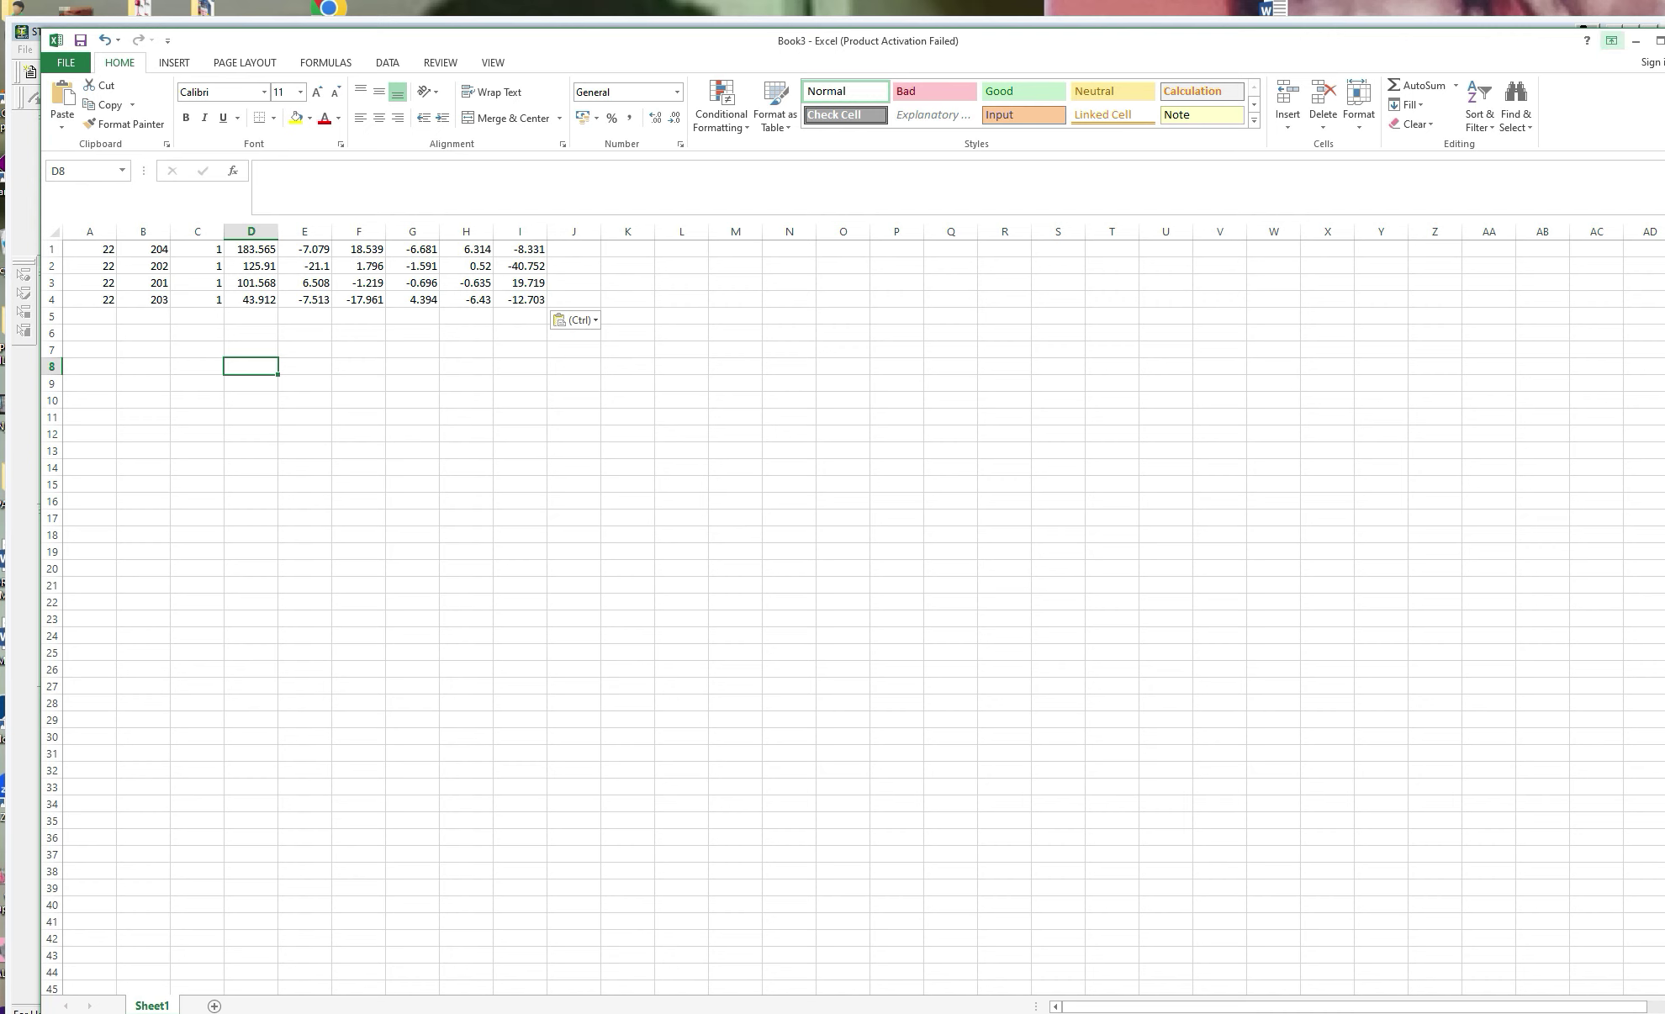
left_click(1636, 41)
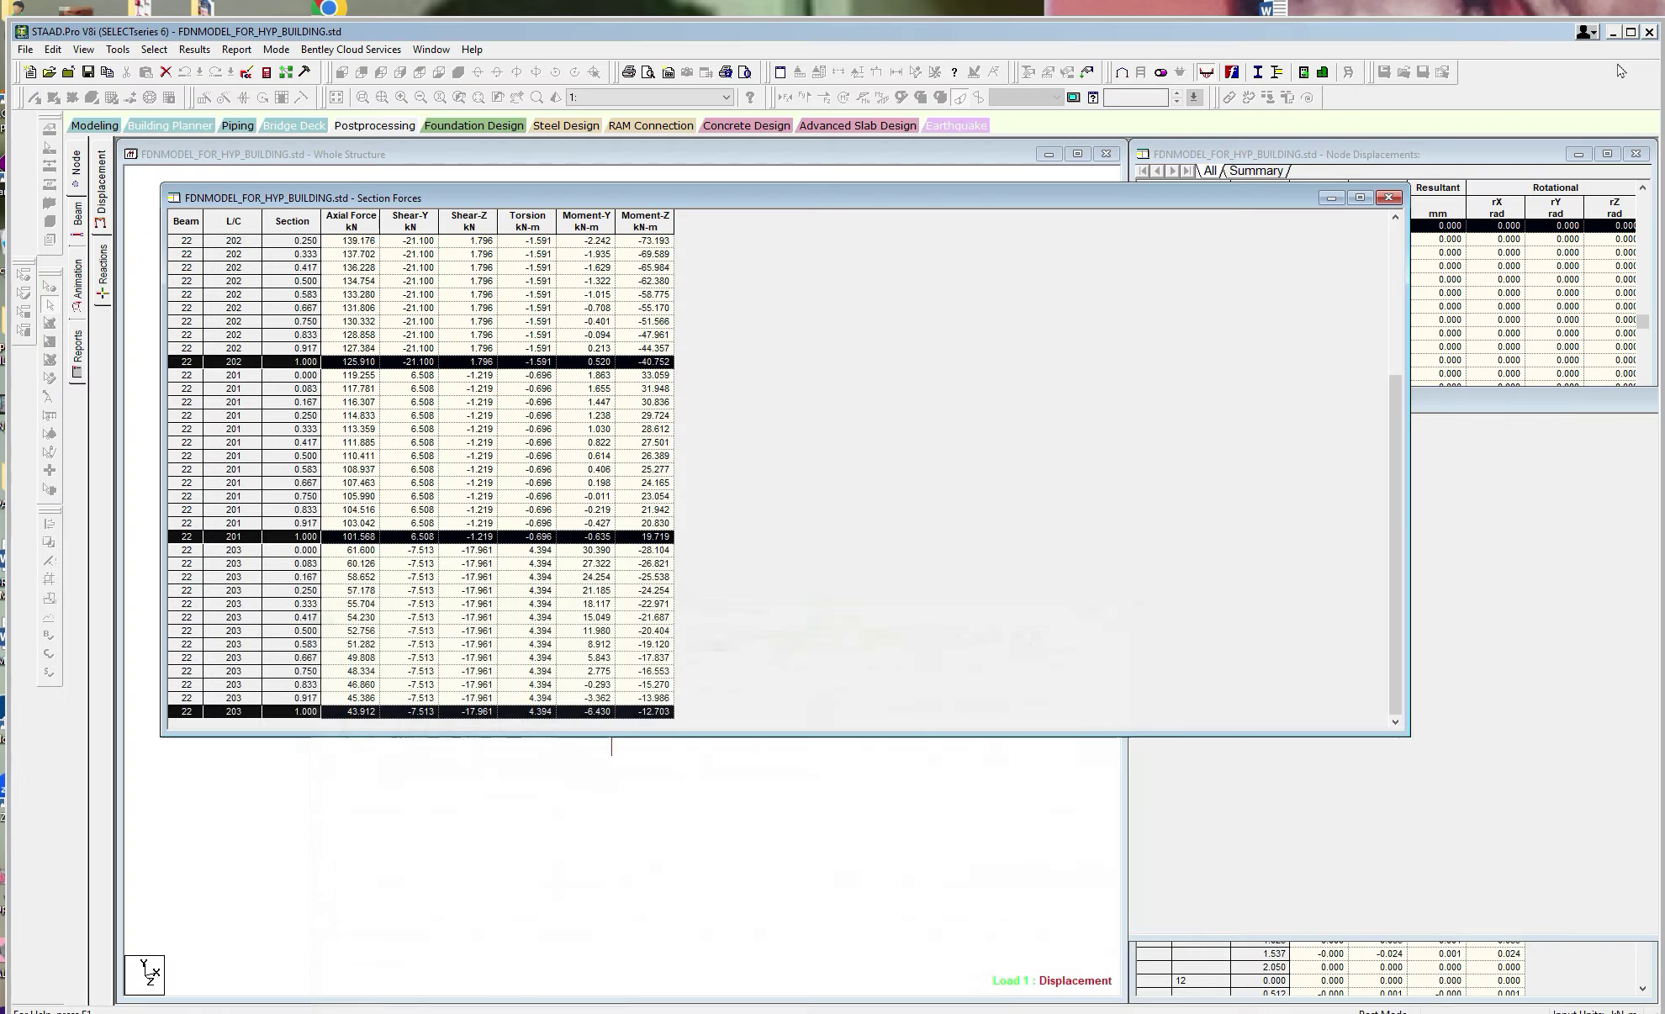
left_click(1331, 197)
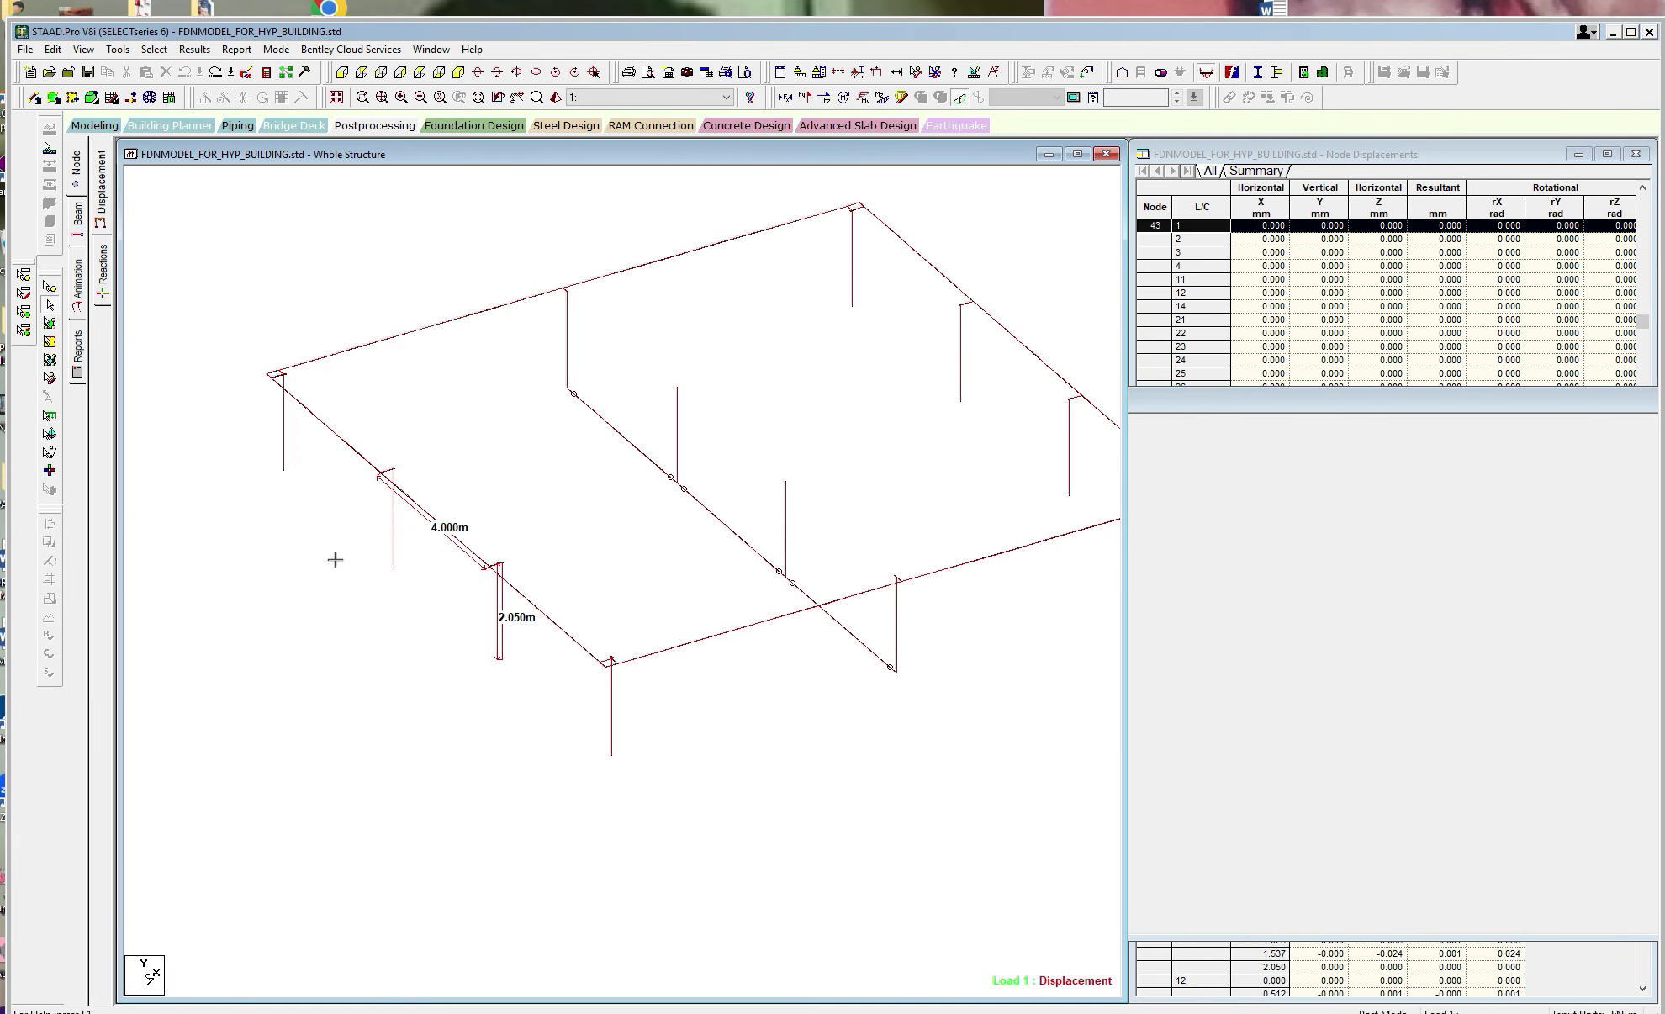
Start a support reactions report for the base node of the pedestal 4.000 m from the dimensioned one, marking load cases 201 to 208.
left_click_drag(361, 528, 417, 619)
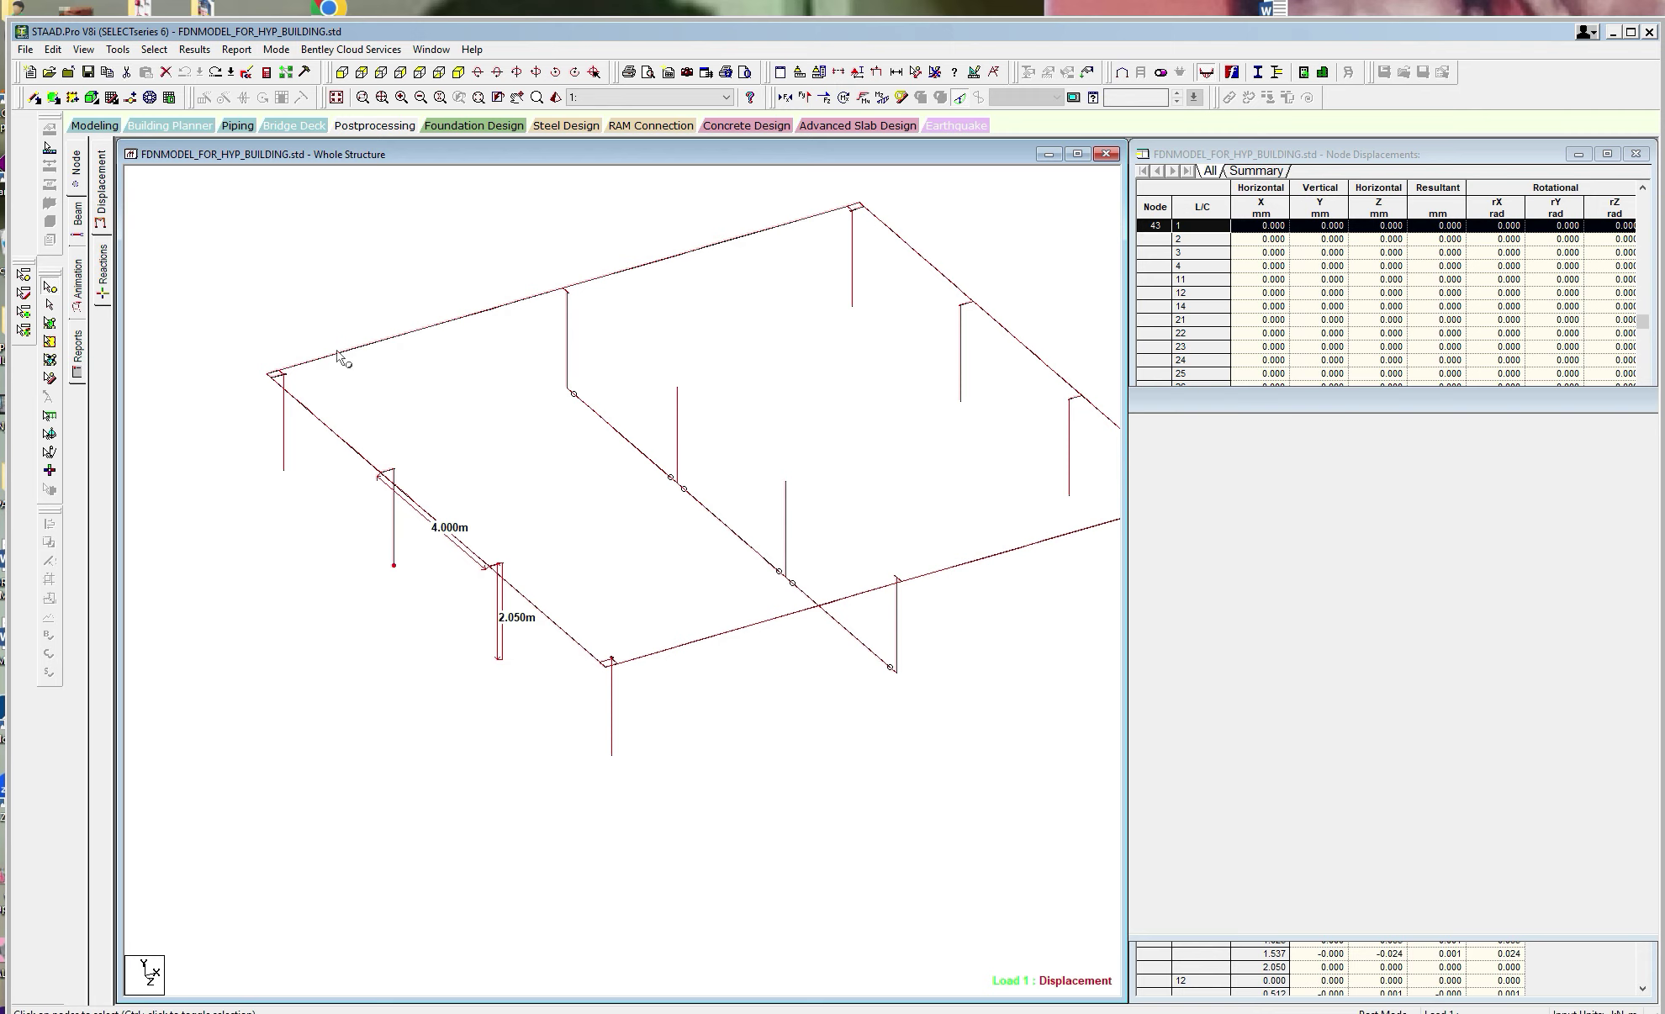
left_click(237, 49)
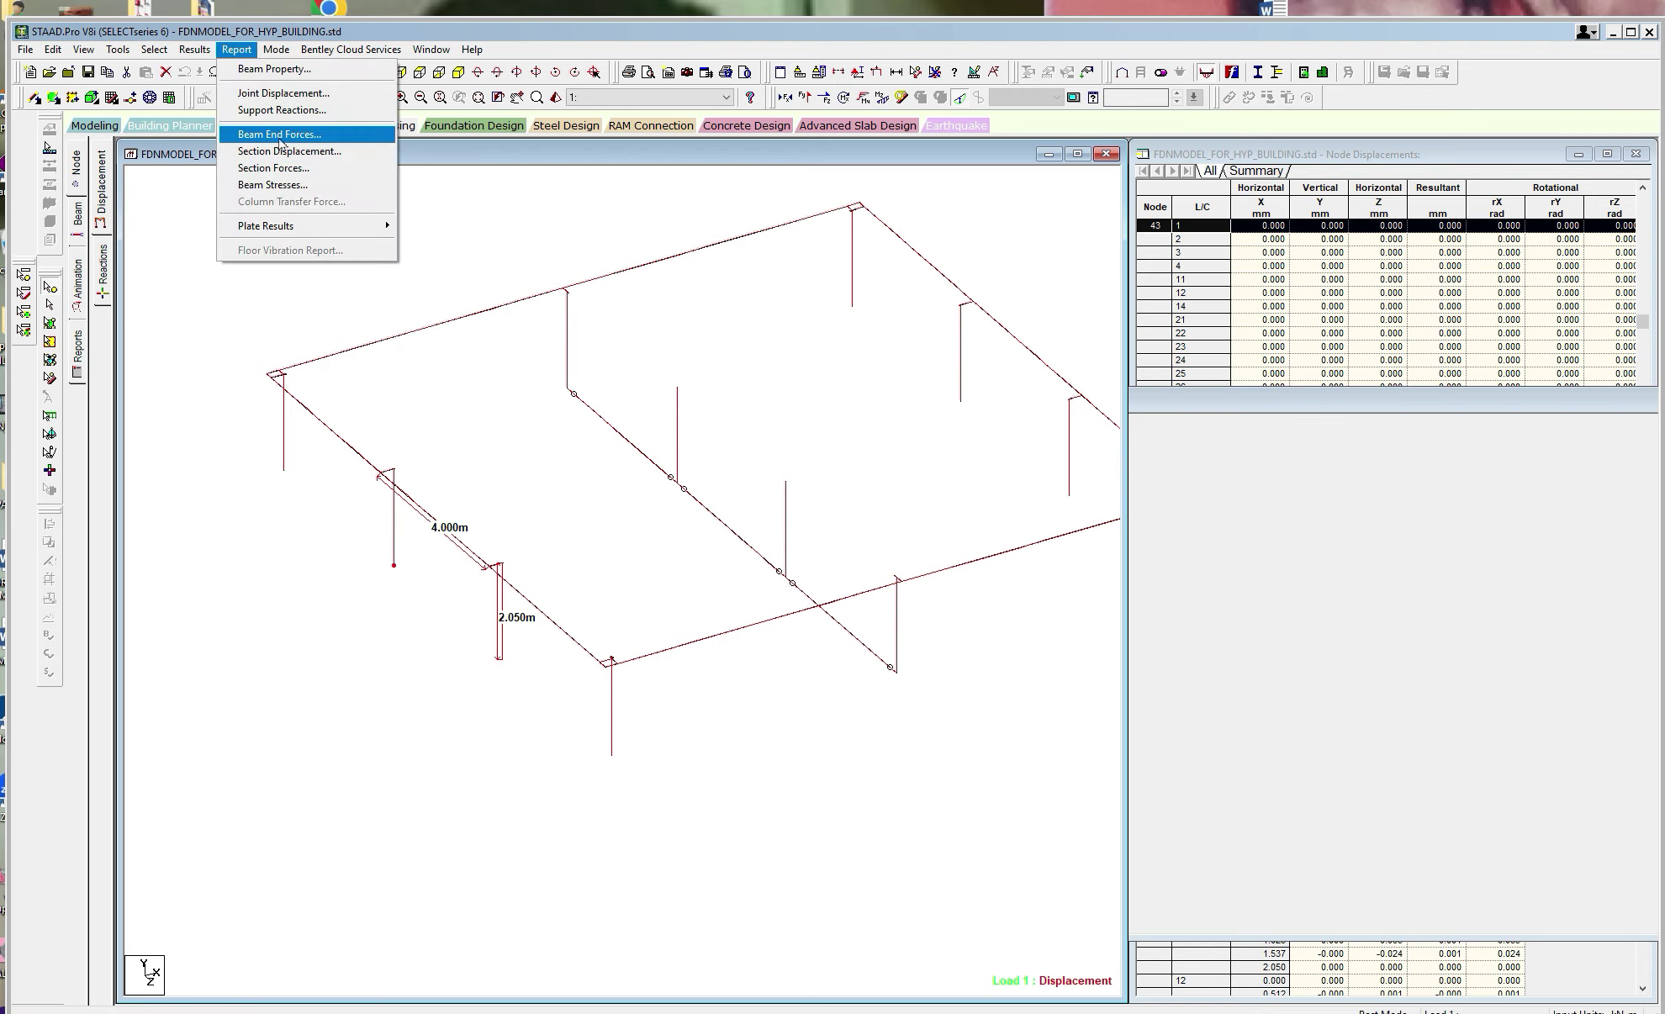
left_click(280, 110)
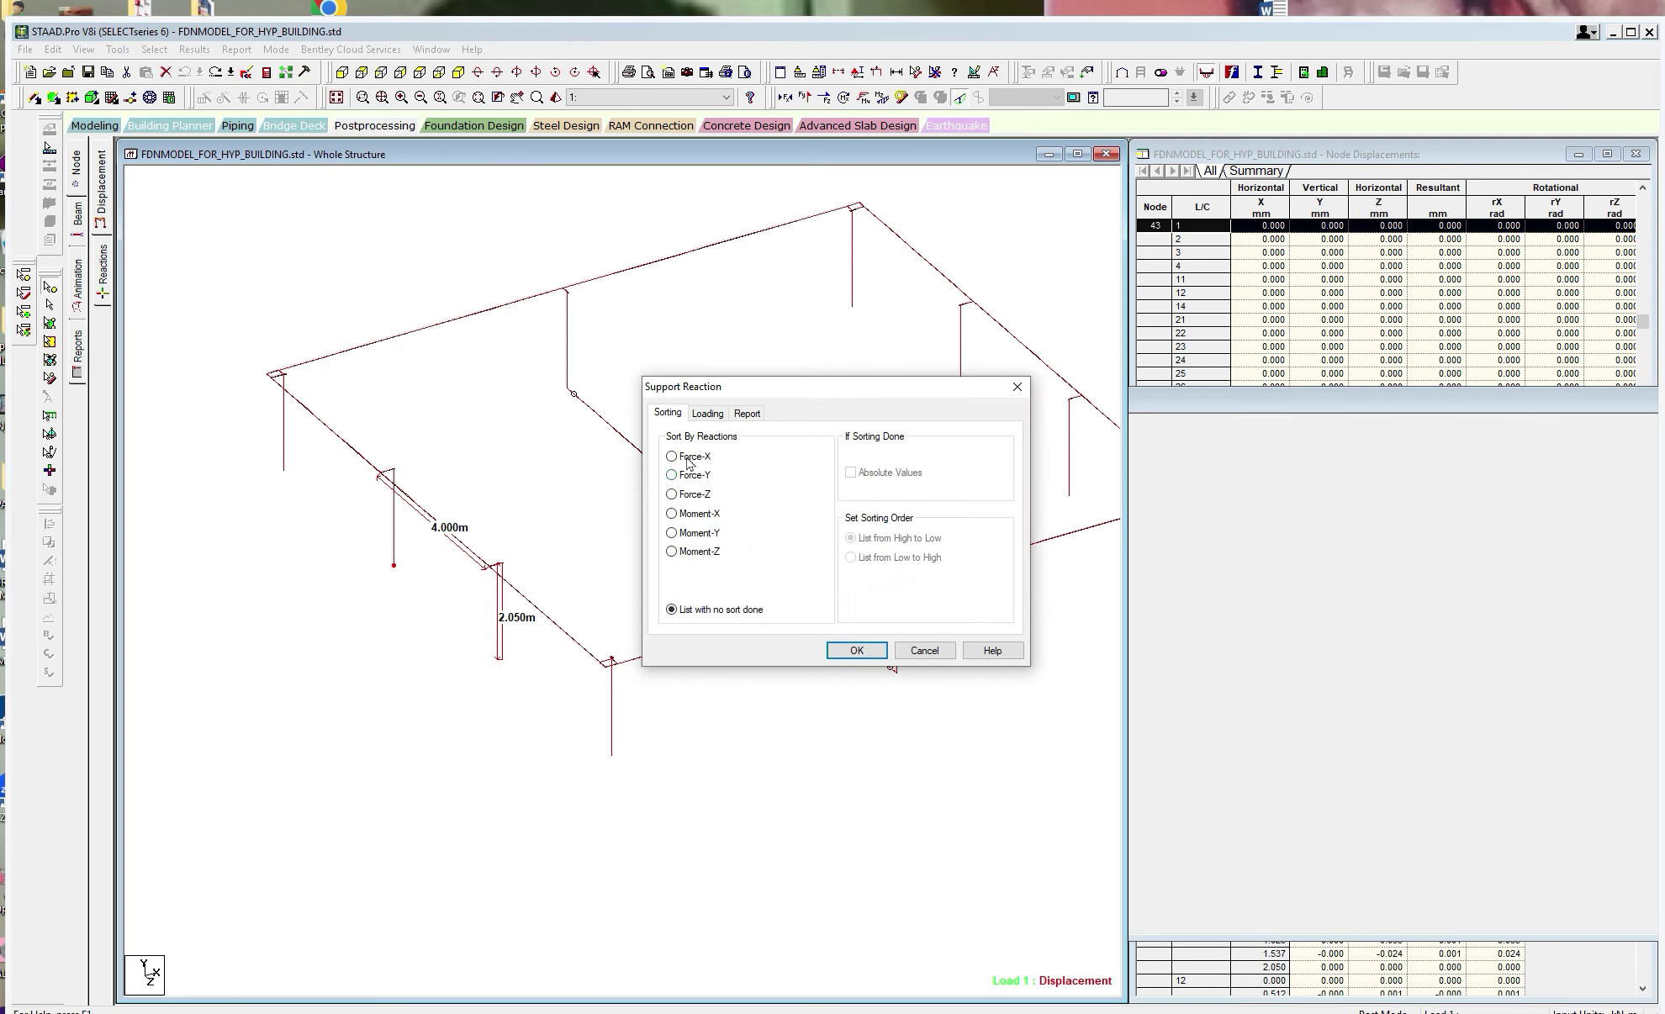
left_click(709, 414)
left_click_drag(808, 488, 728, 596)
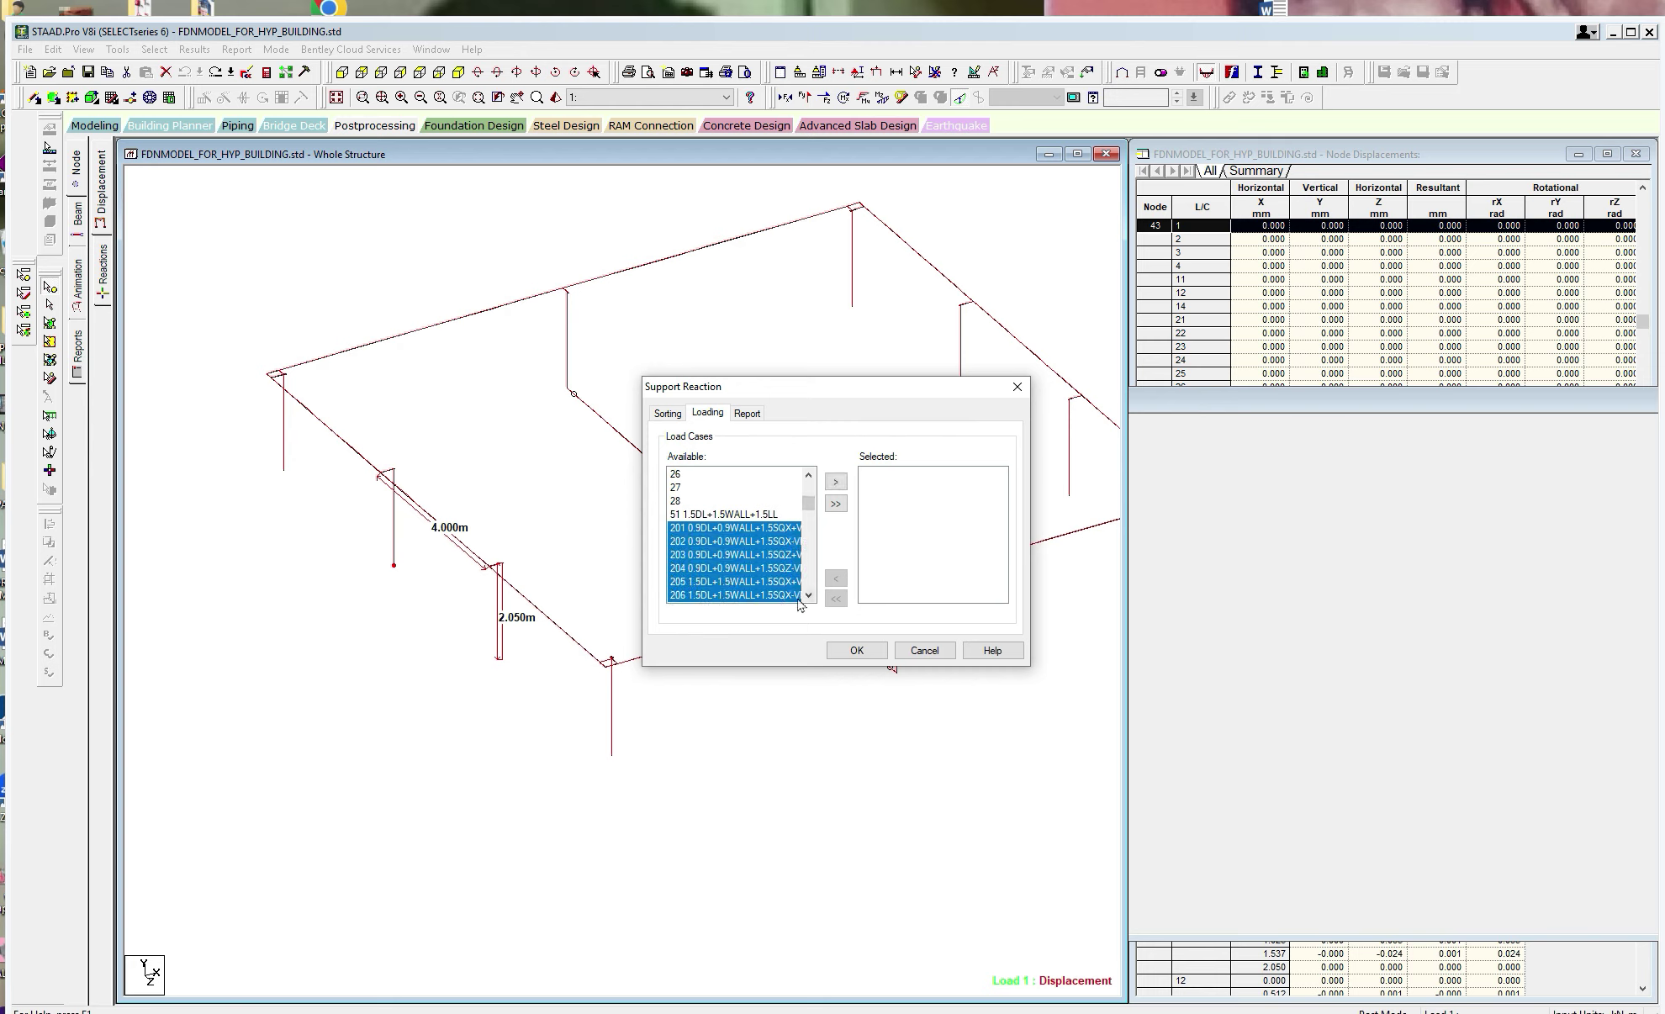
left_click(808, 596)
left_click(808, 595)
left_click(808, 595)
left_click(759, 582, "shift")
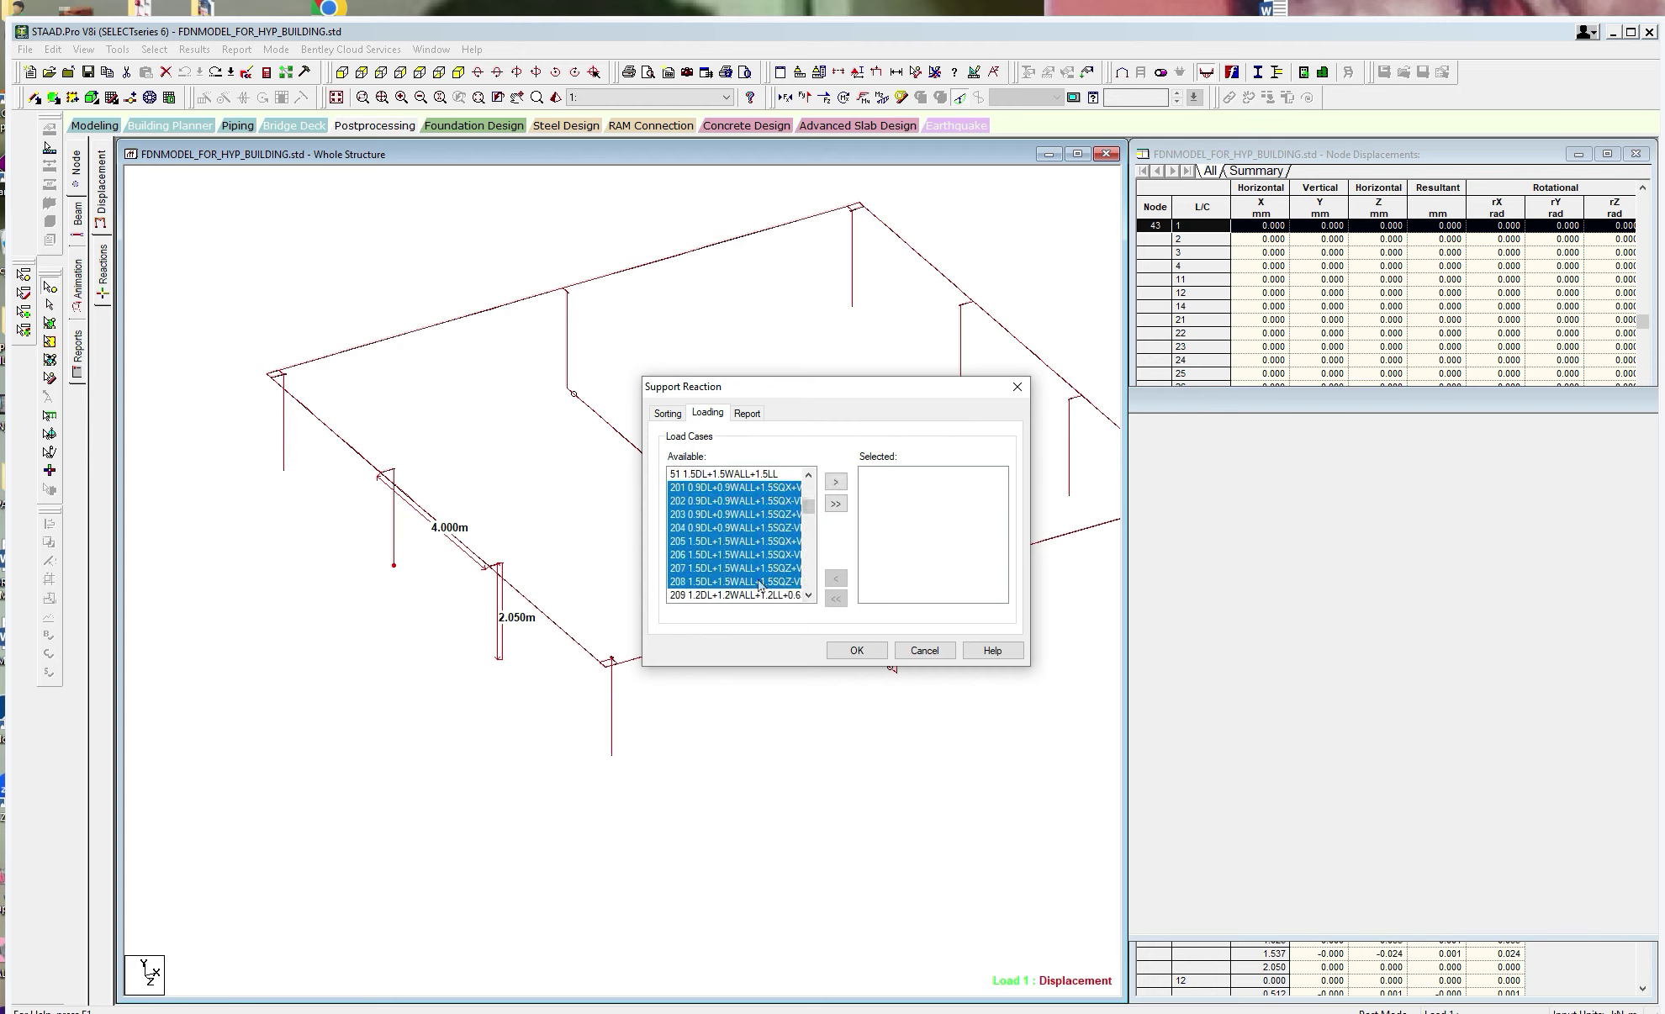
Add load cases 213 to 216 to the marked ones, move them all to the selected list and generate the support reaction report.
left_click(808, 595)
left_click(808, 596)
left_click(808, 596)
left_click(808, 595)
left_click(808, 596)
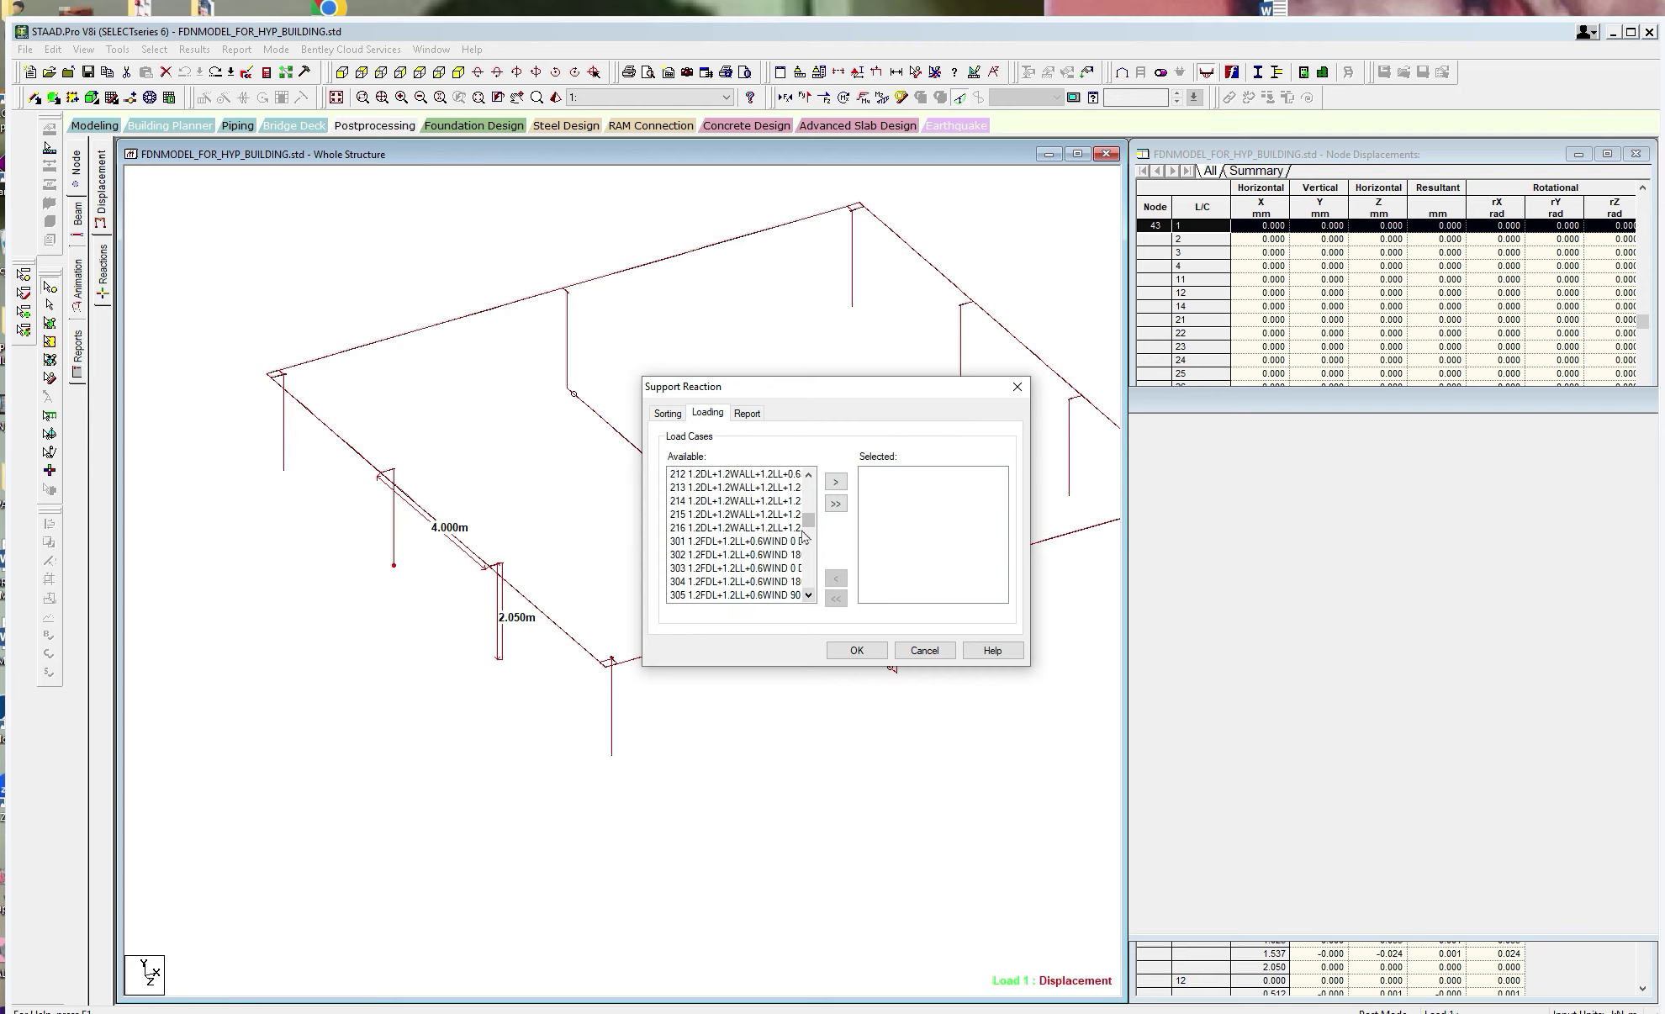
left_click_drag(808, 538, 810, 519)
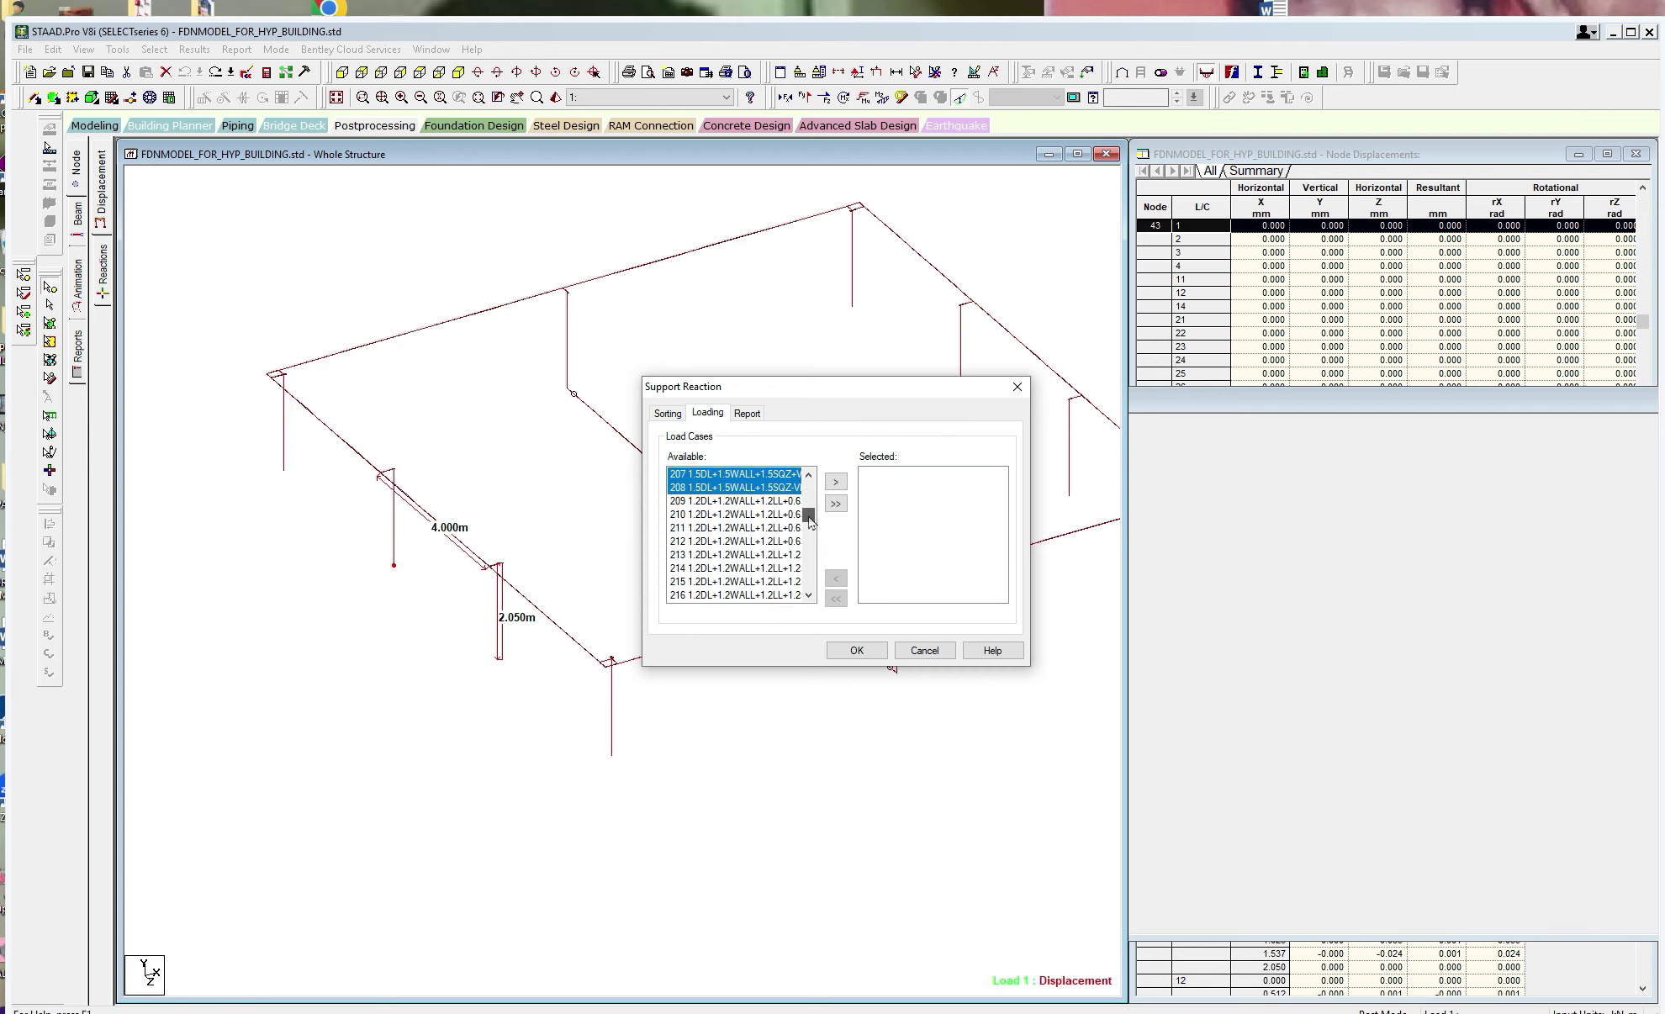
left_click(745, 562, "shift")
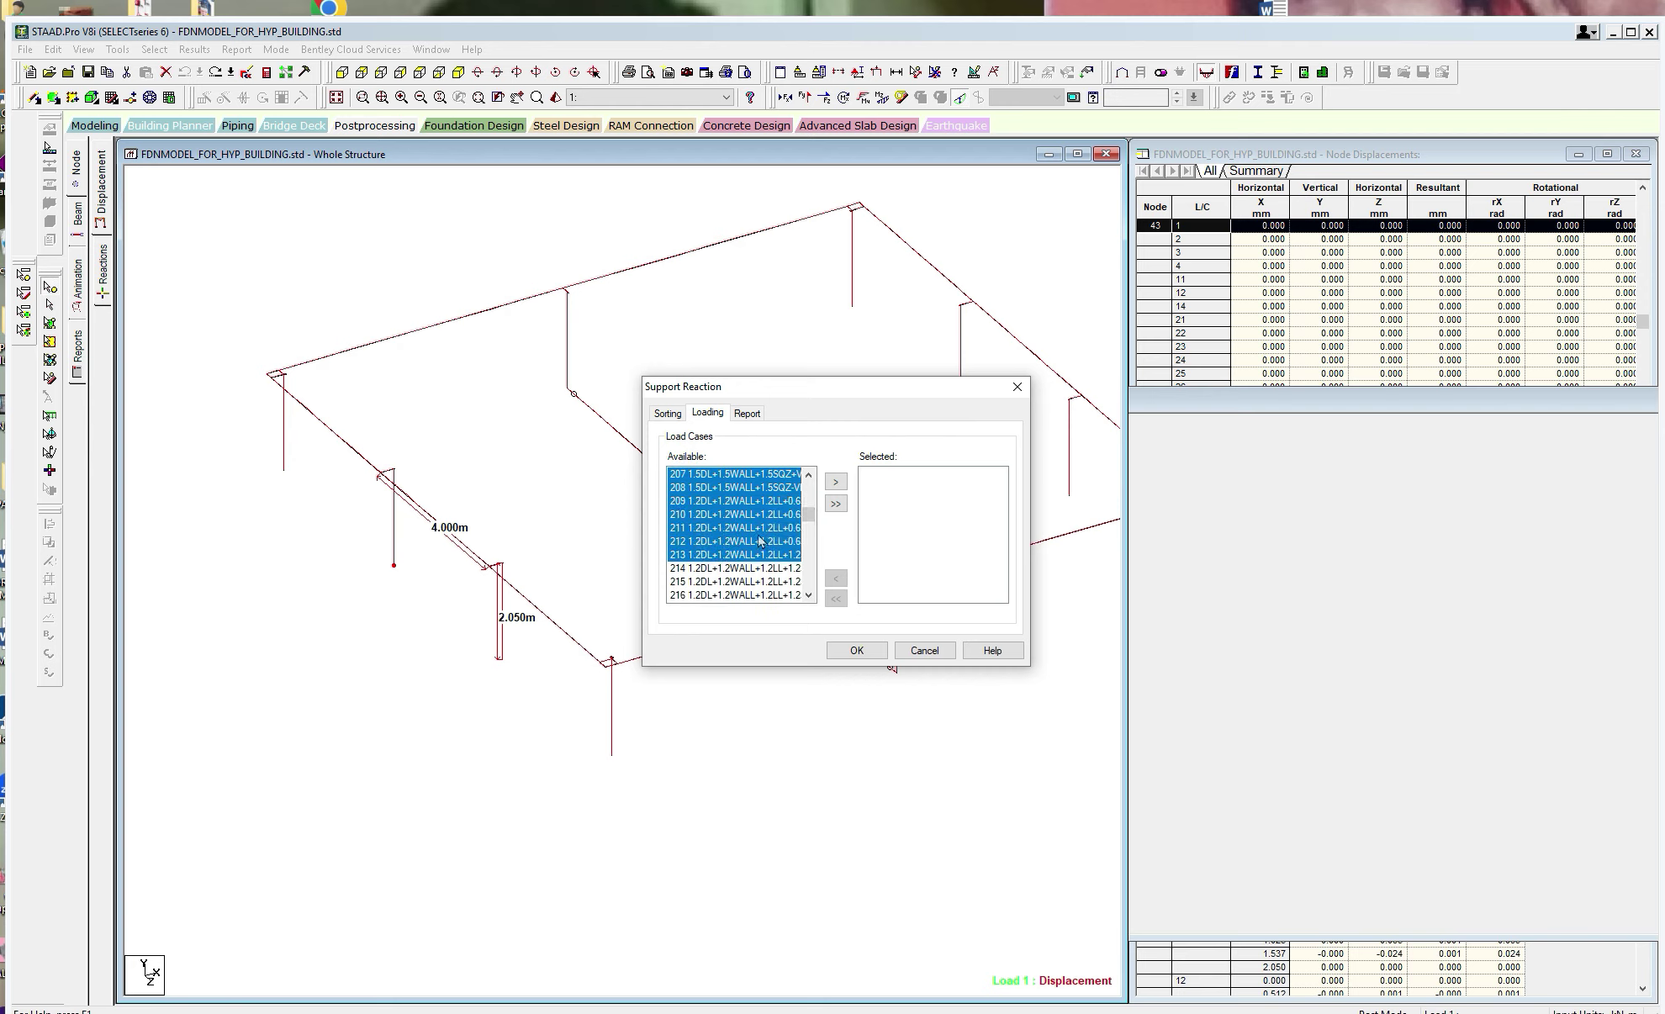
left_click(732, 495, "shift")
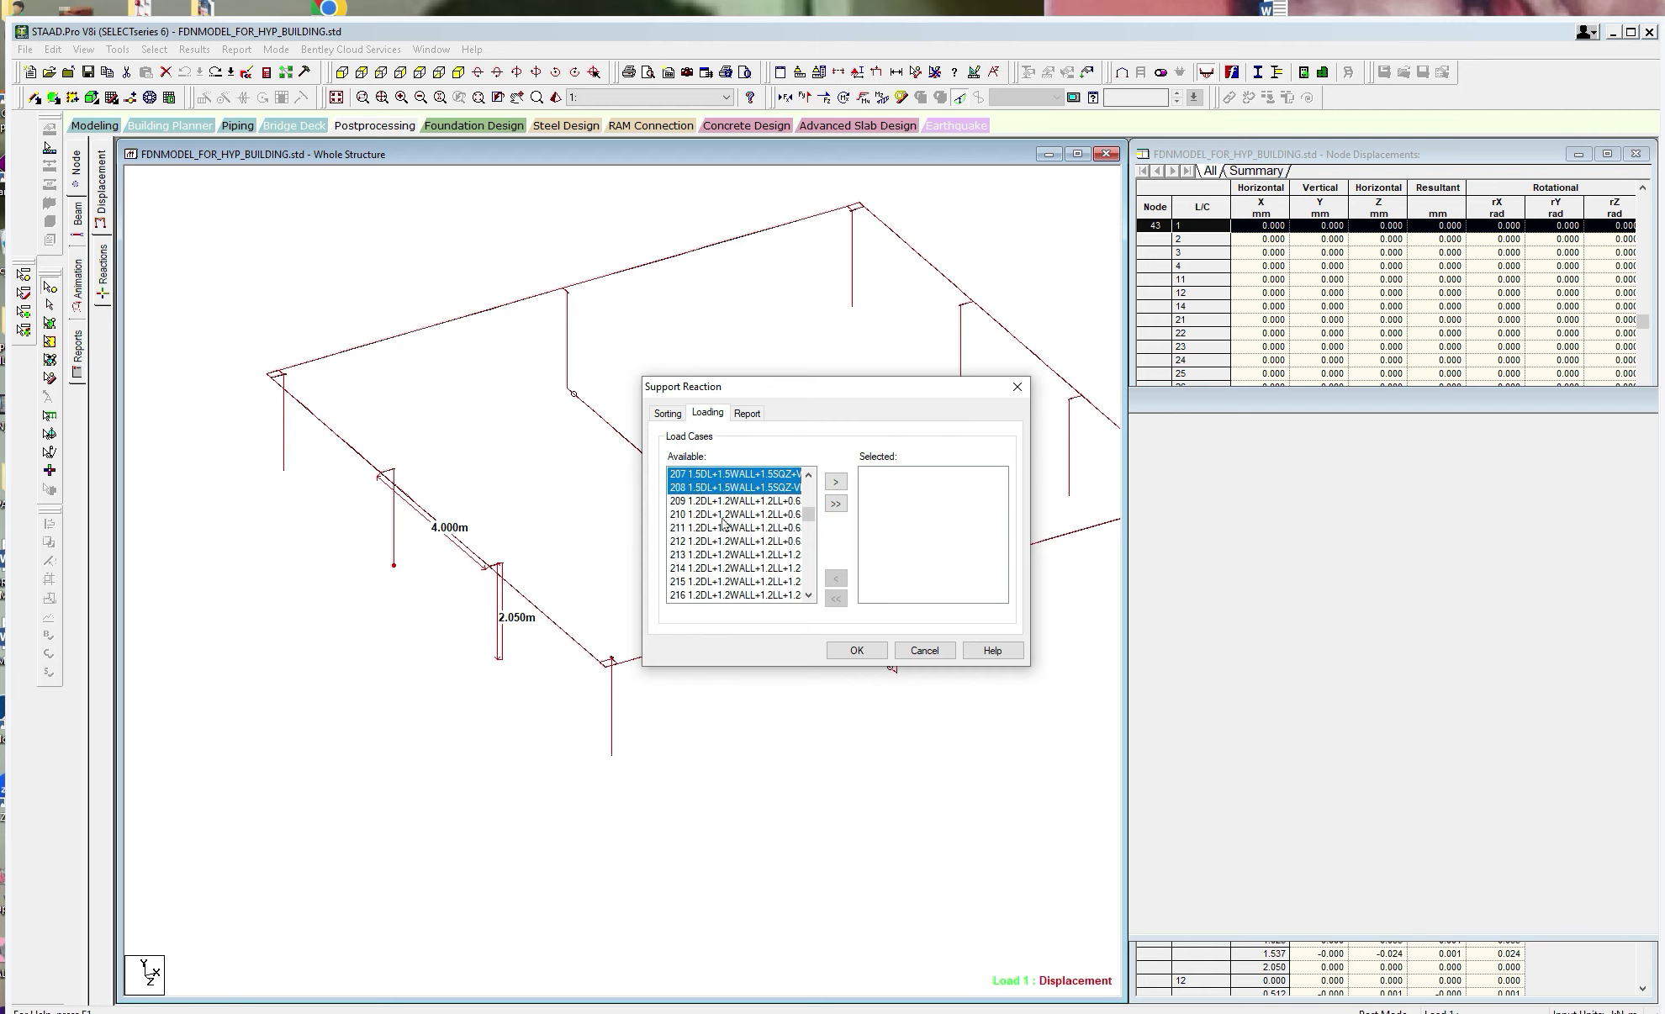
left_click(733, 555, "ctrl")
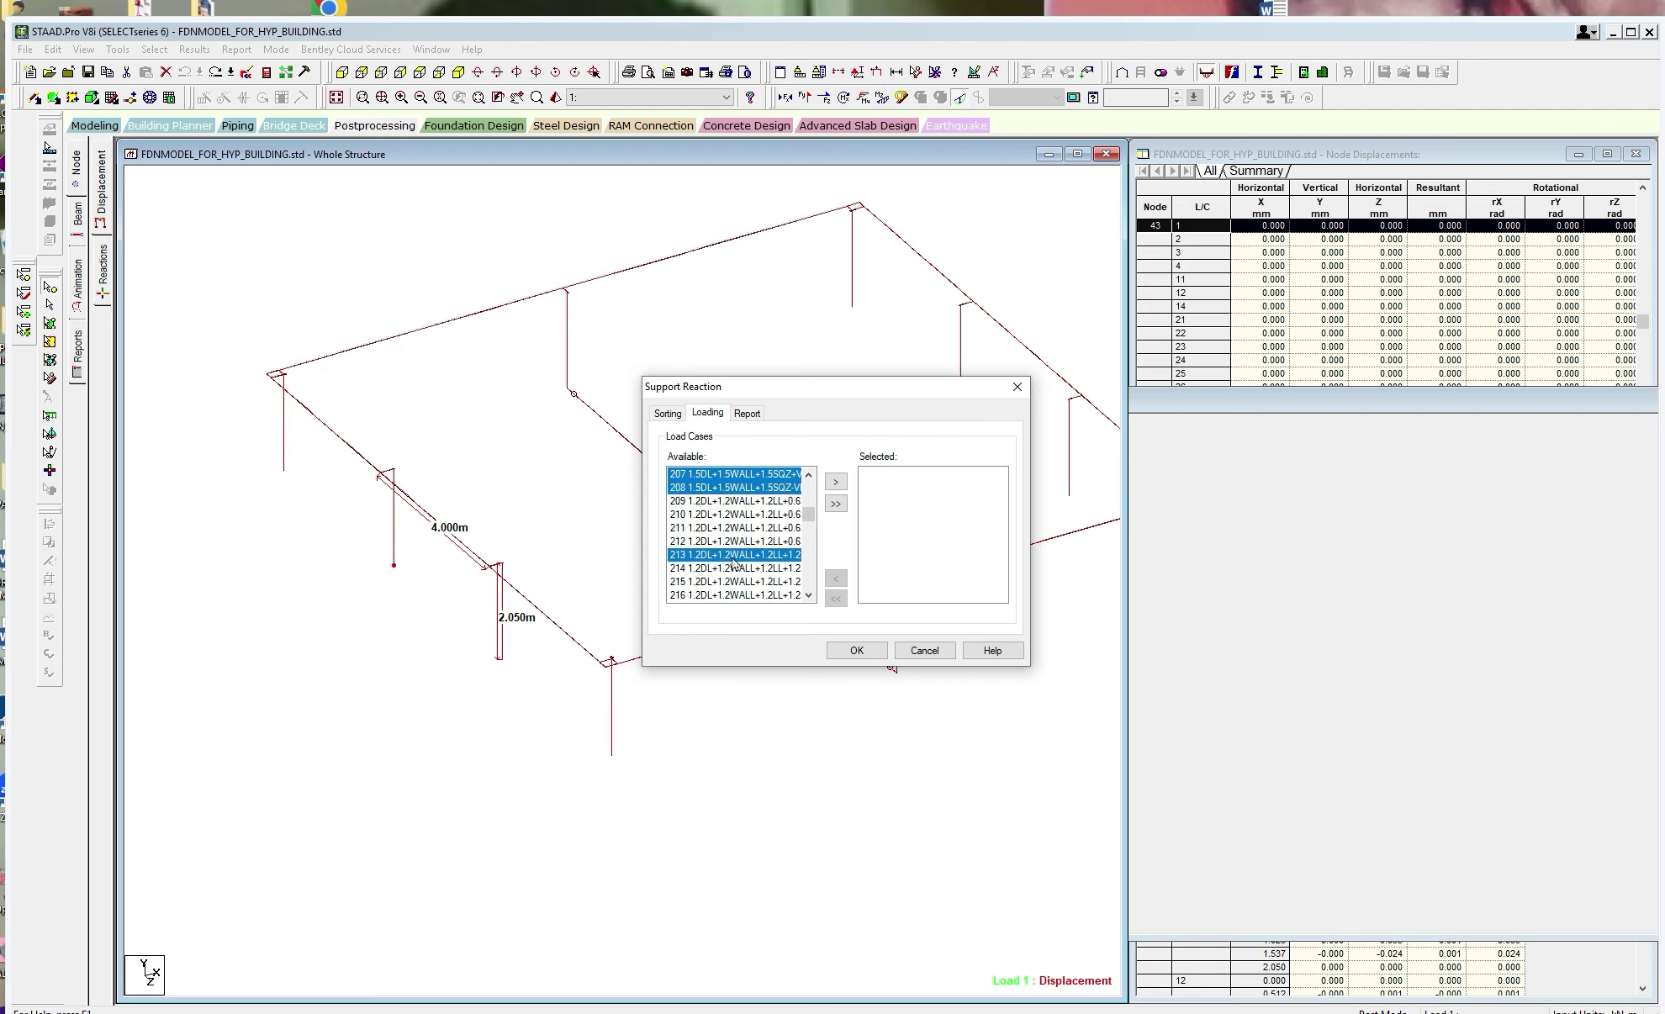
left_click(737, 569, "ctrl")
left_click(738, 582, "ctrl")
left_click(809, 596)
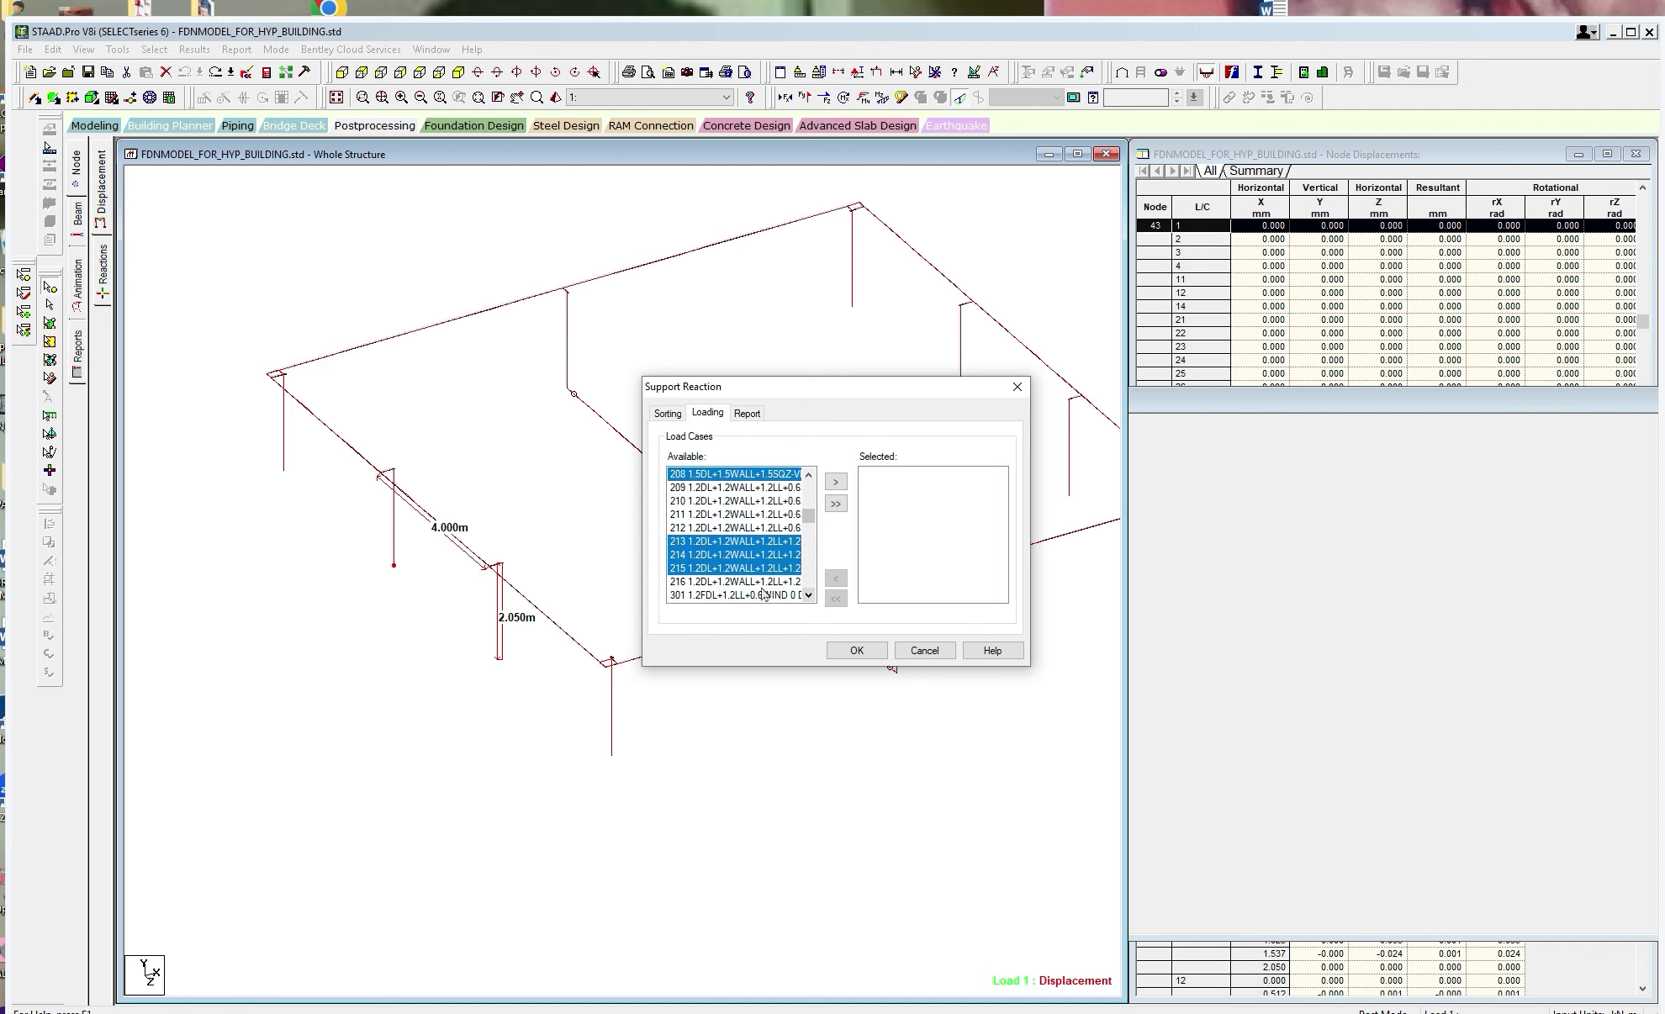
left_click(761, 587, "ctrl")
left_click(838, 484)
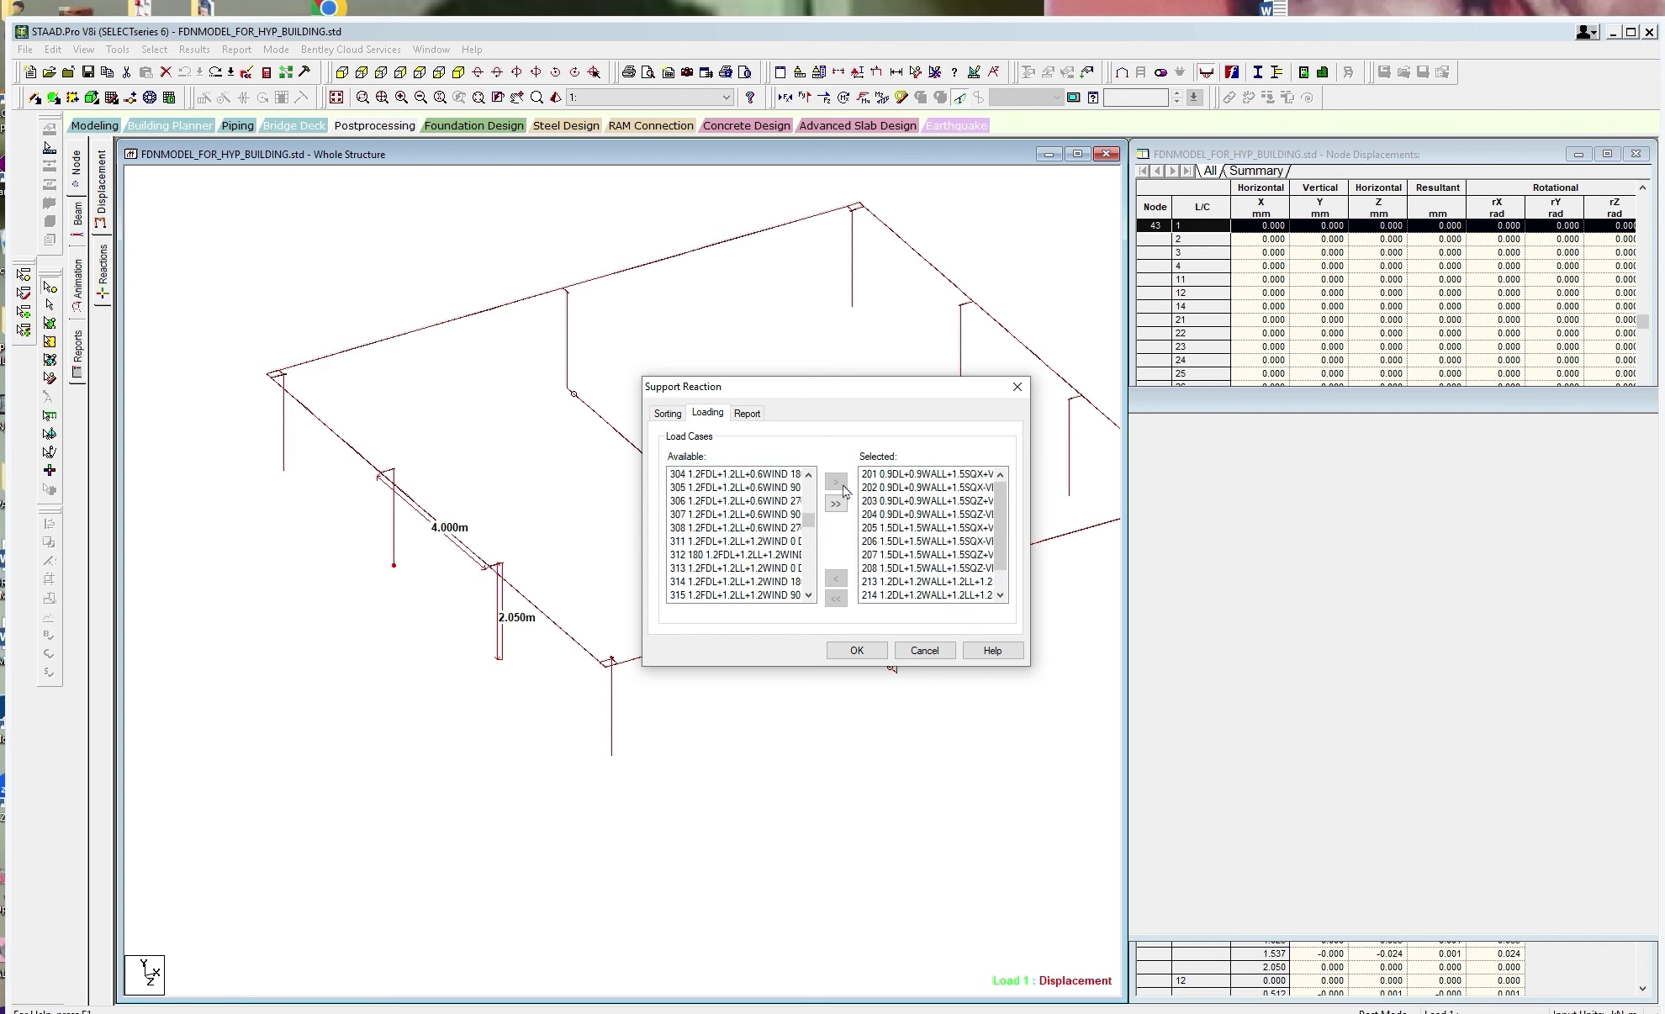
left_click(858, 651)
Copy the entire support reaction table for node 43 and minimize the report window.
left_click(215, 250)
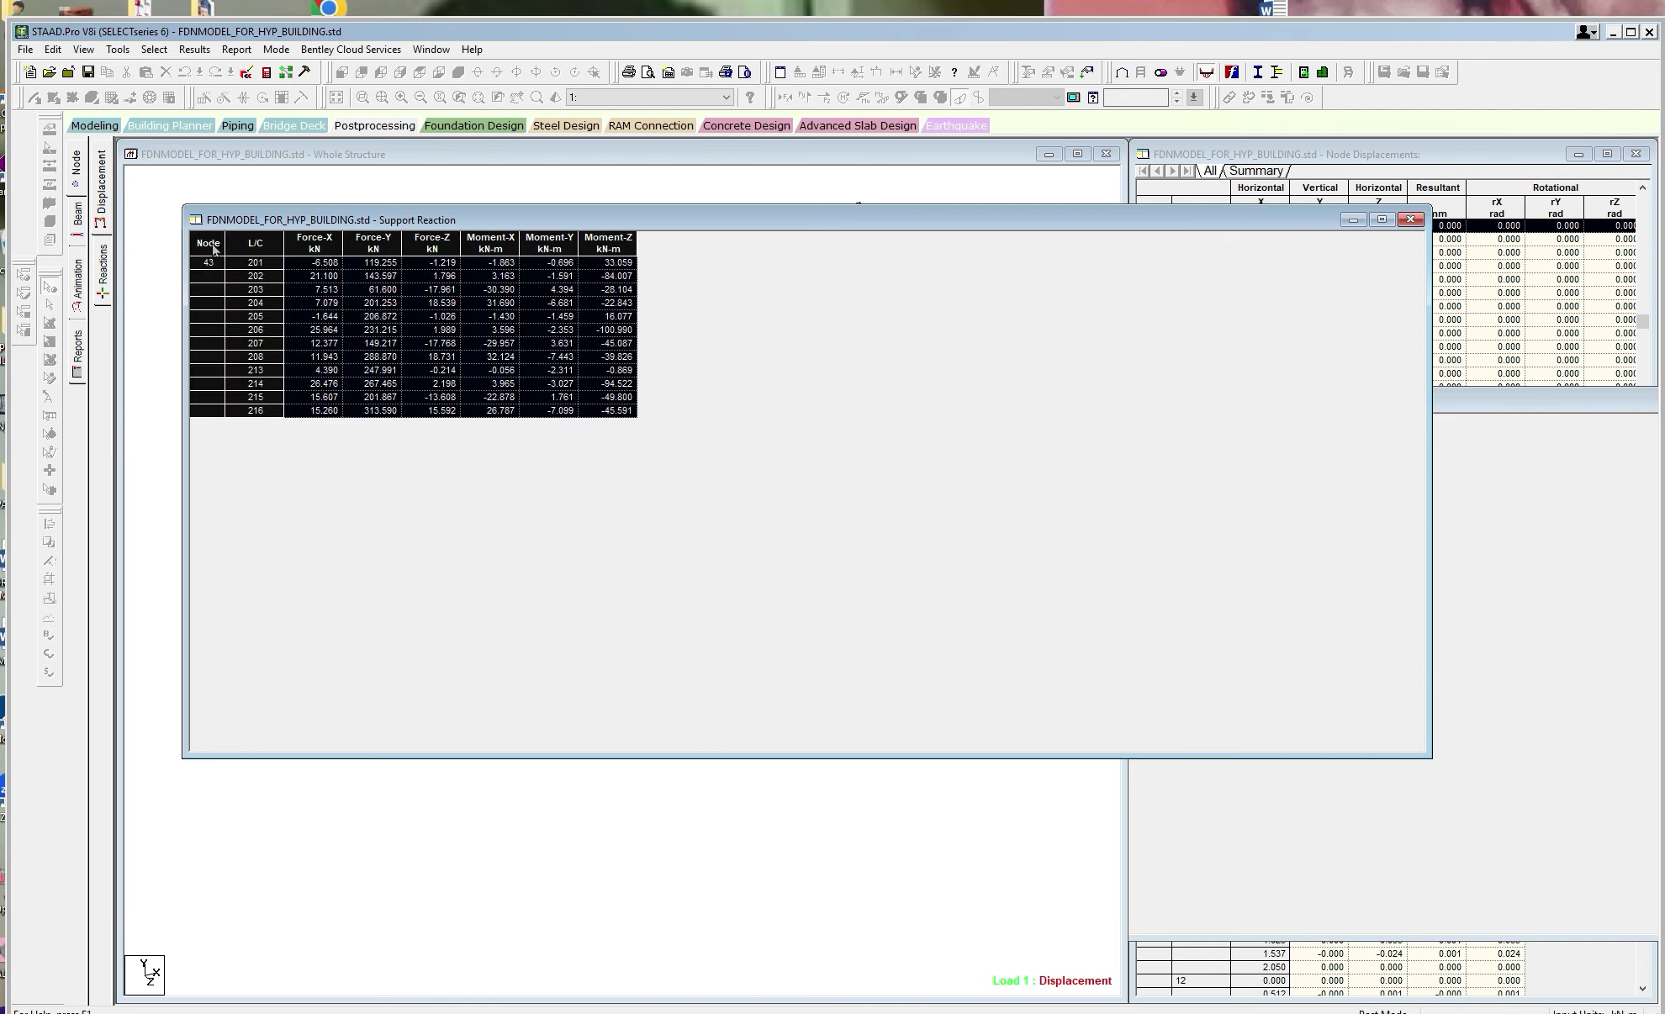
right_click(215, 250)
left_click(244, 265)
left_click(1353, 221)
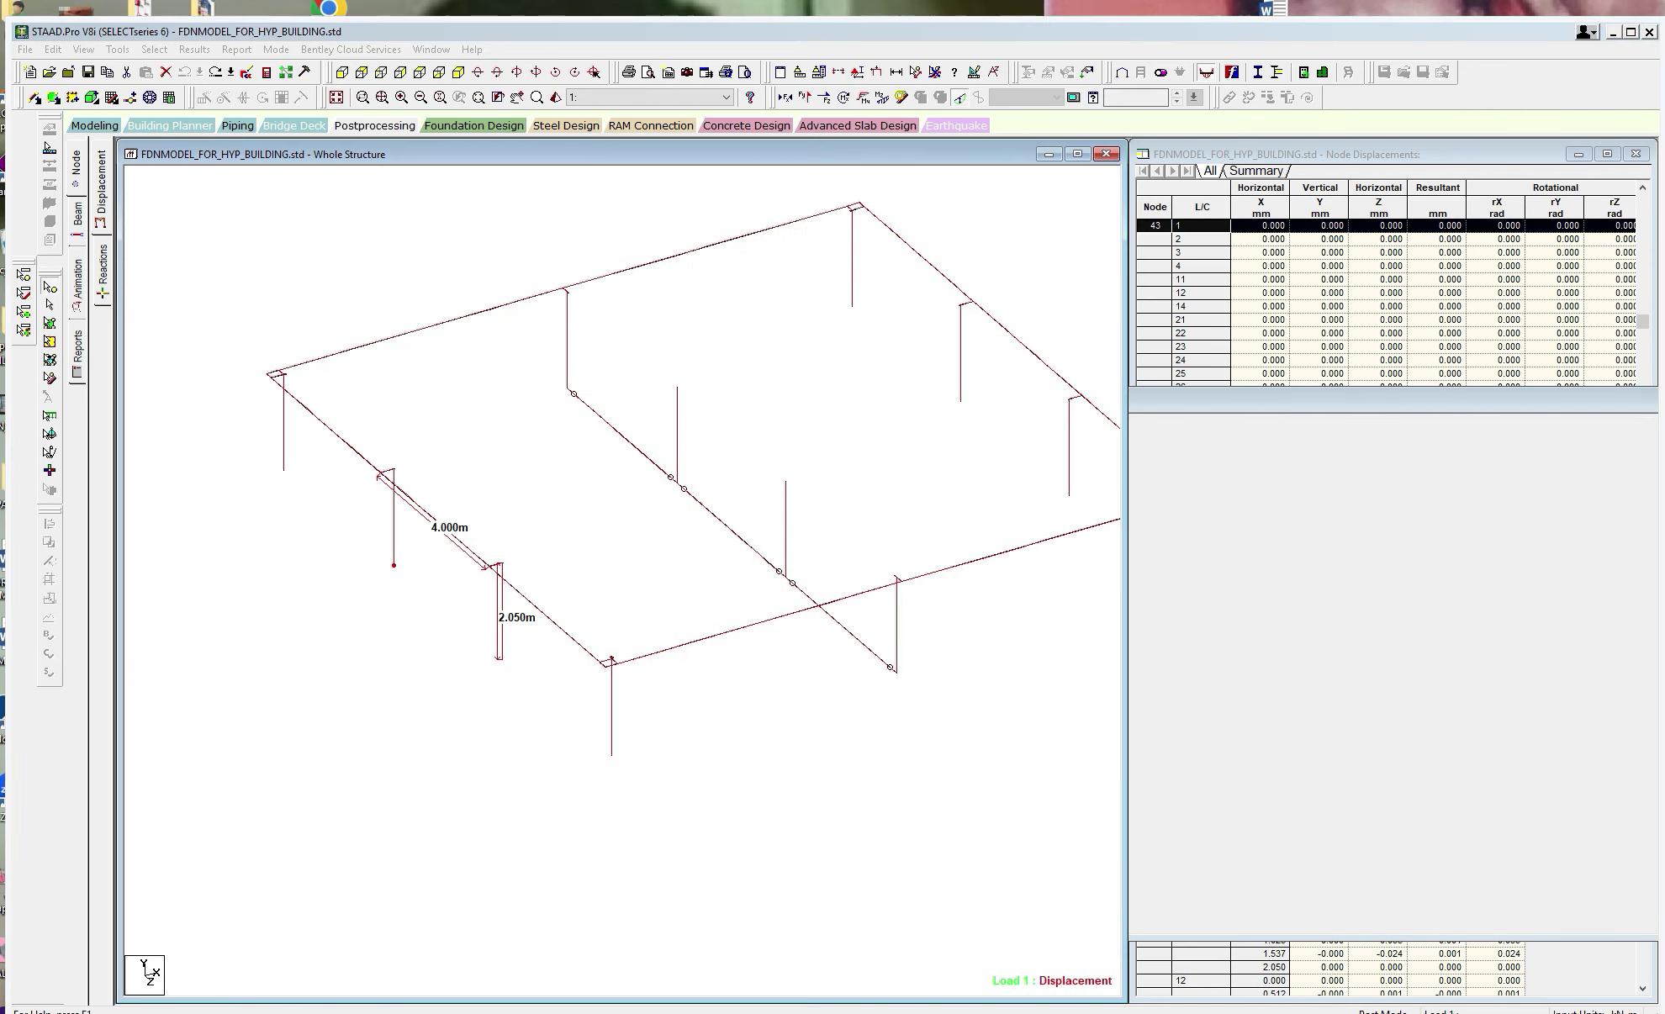
Switch to the Excel column design sheet and paste the copied reactions over the FROM STAAD table starting at B35.
key("alt+Tab")
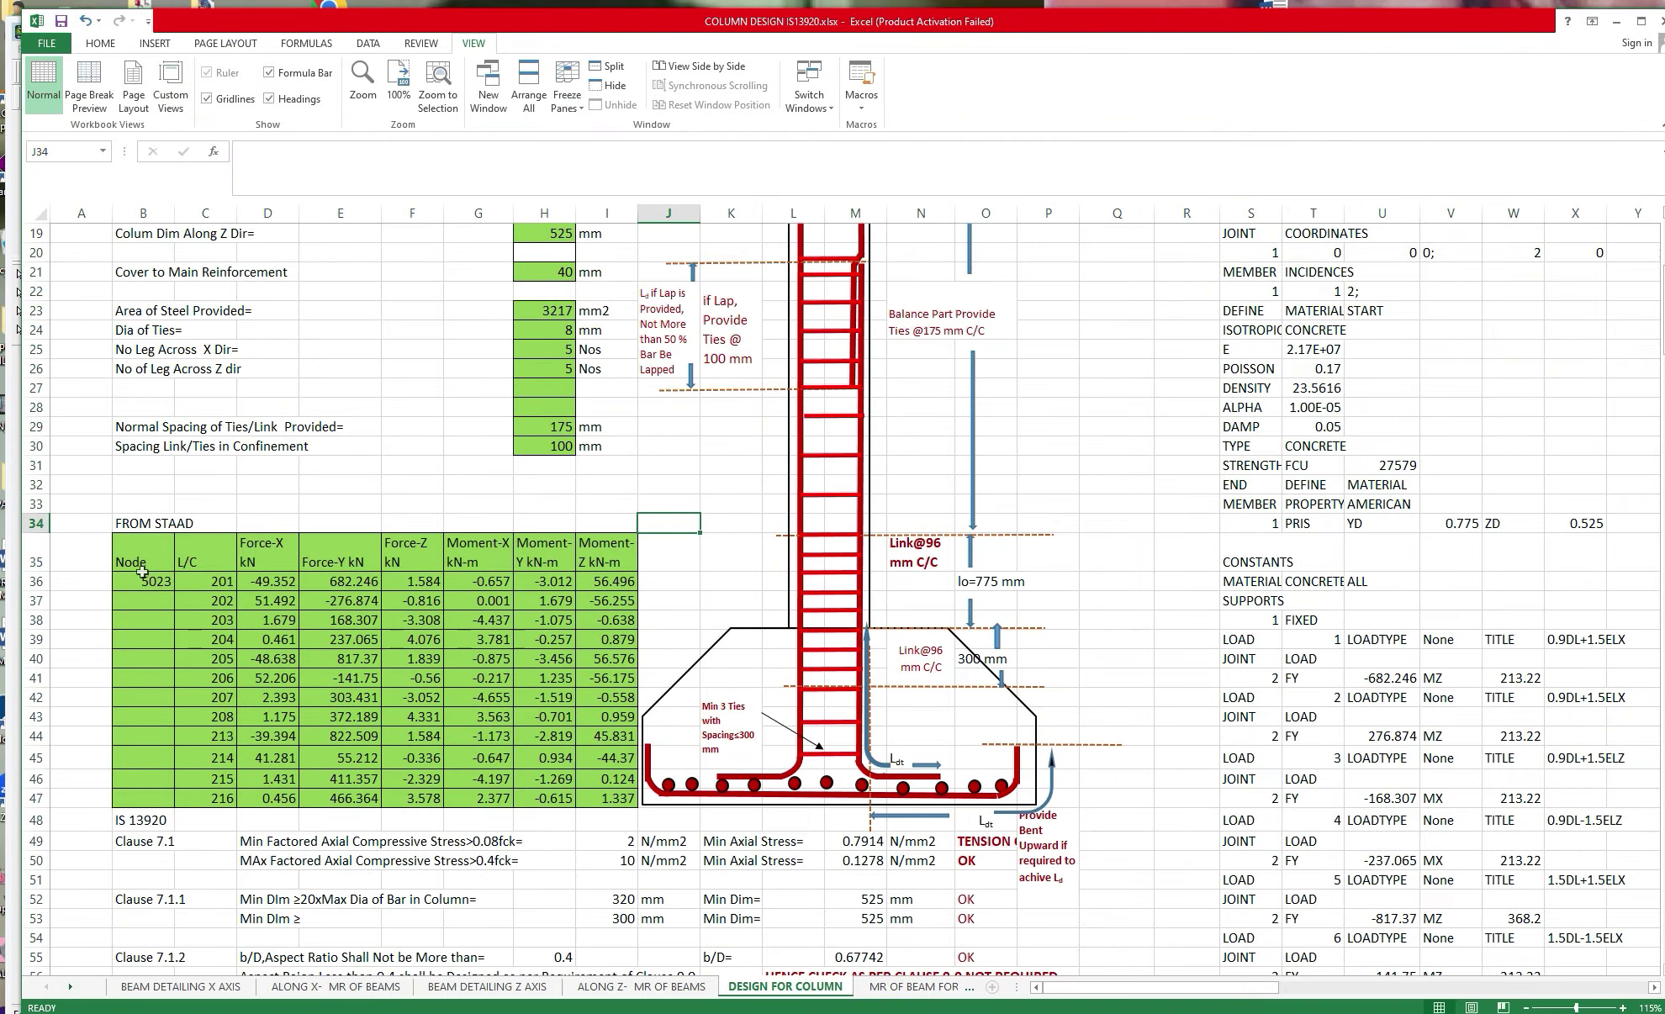
left_click(141, 561)
right_click(145, 561)
left_click(182, 636)
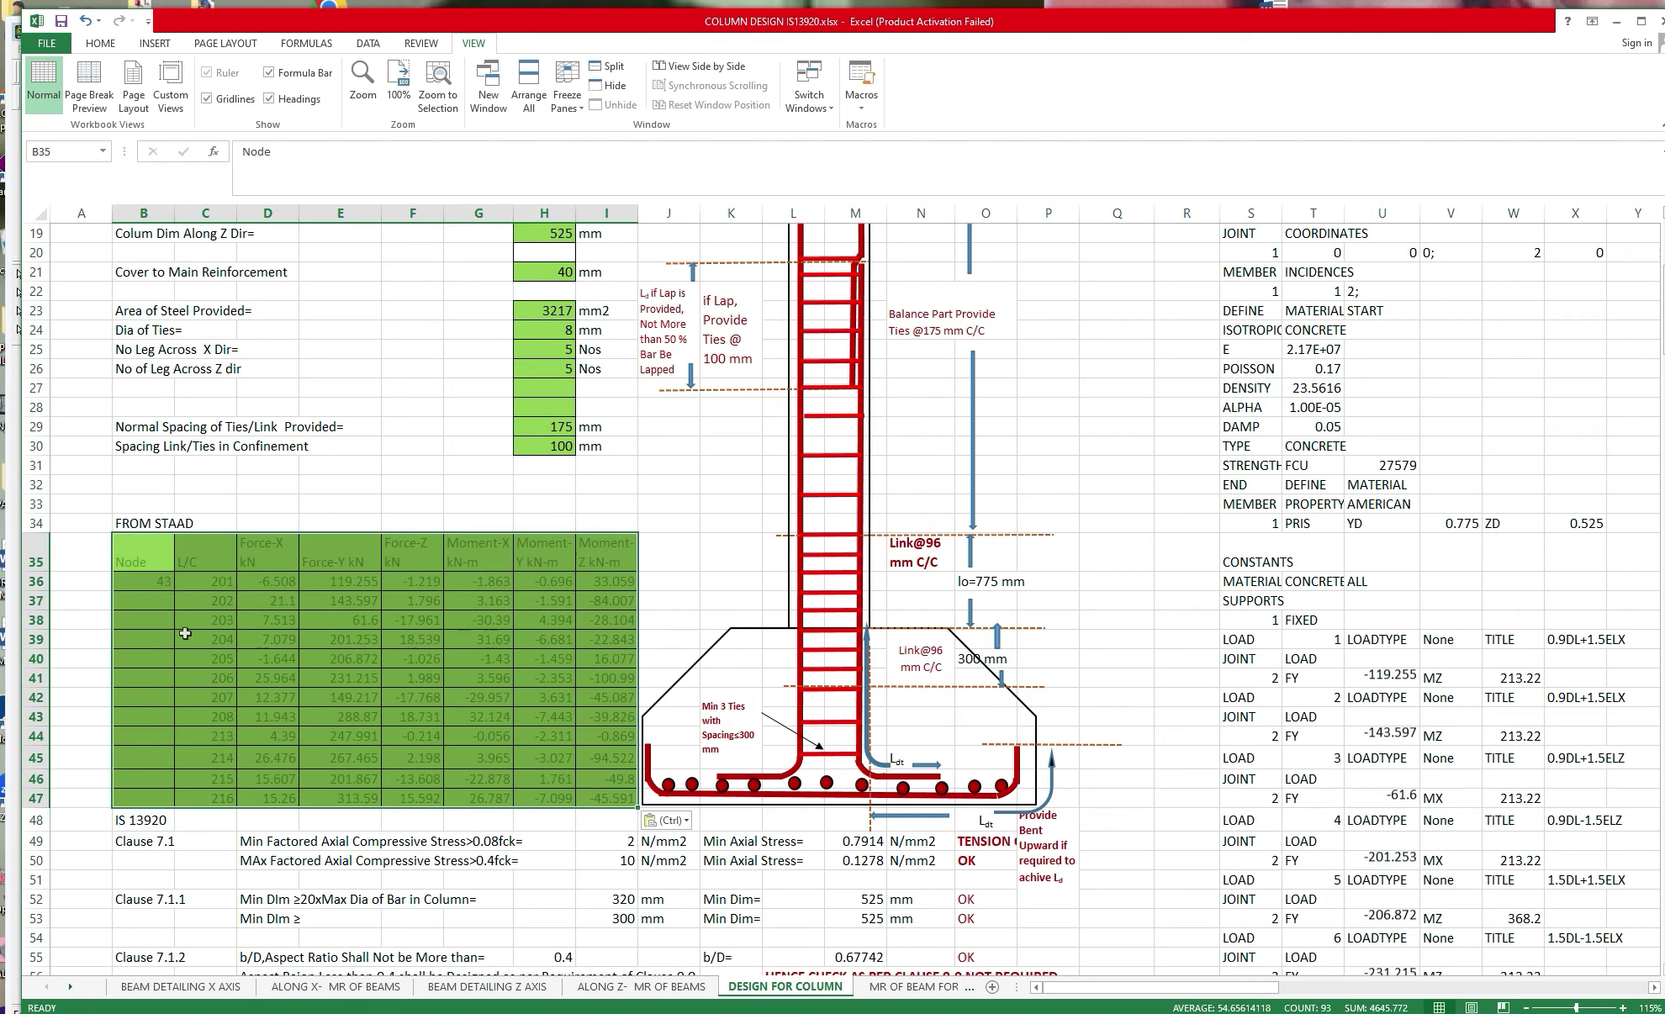
left_click(729, 618)
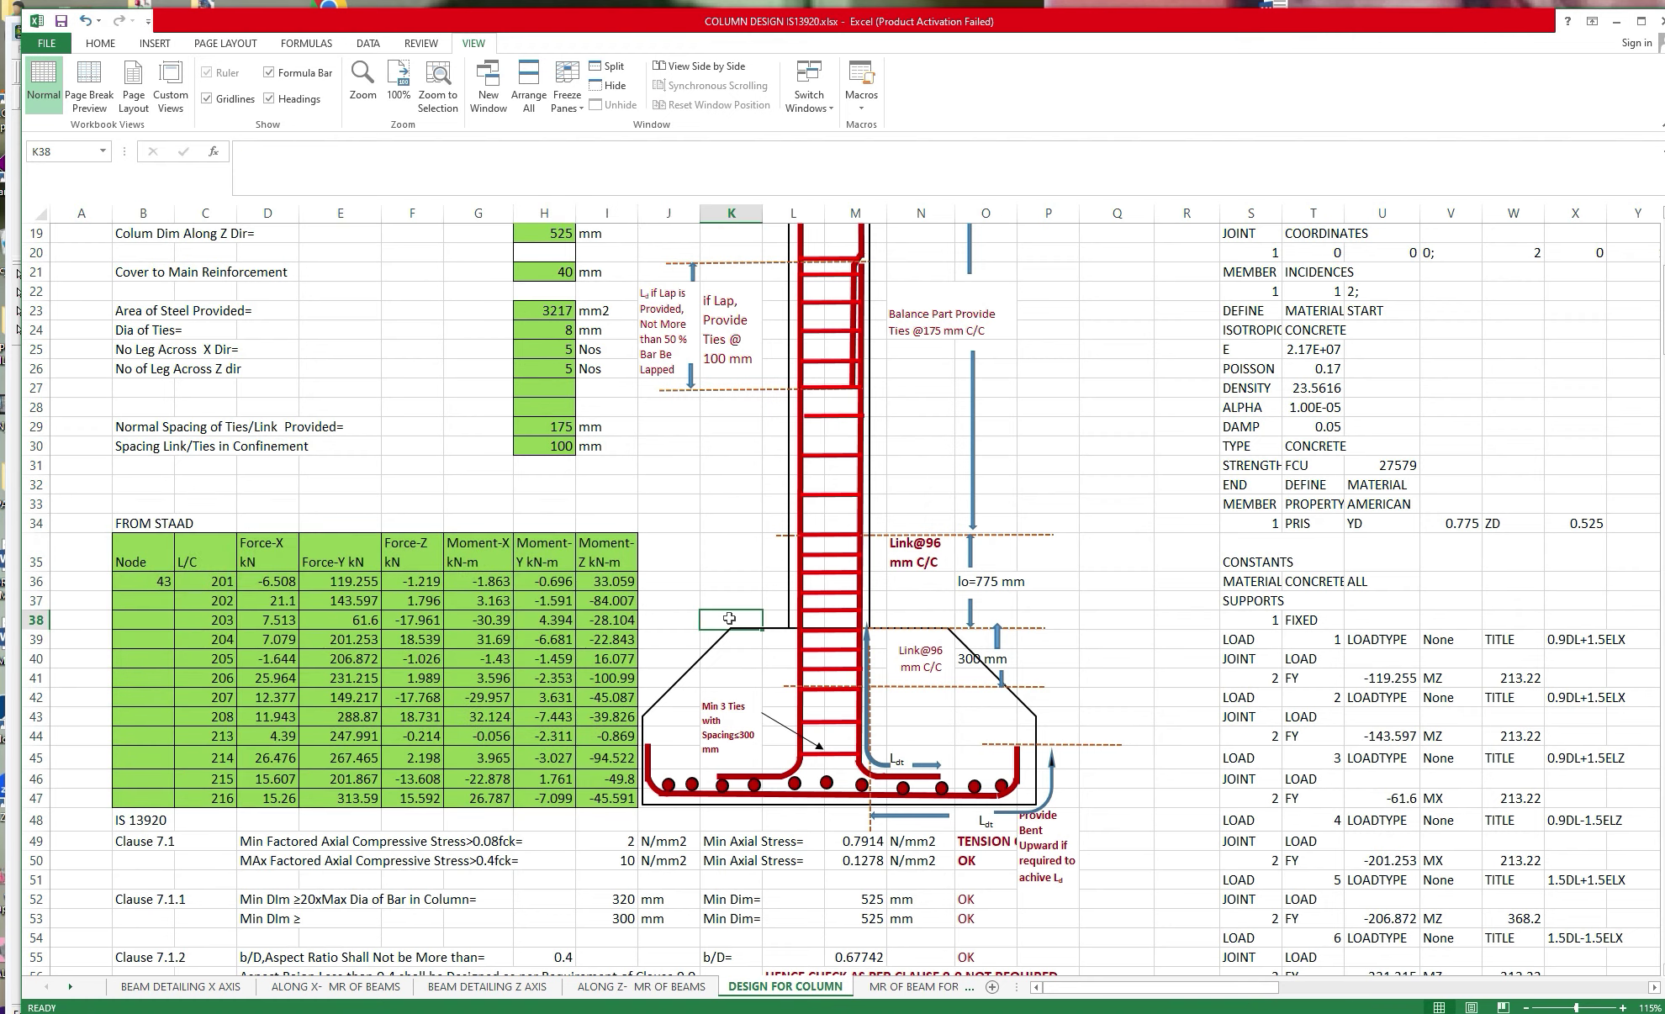
Examine the IS 13920 checks for clauses 7.1, 7.1.1, 7.1.2 and 7.2 and the load combination table below the pasted reactions.
scroll(729, 618, "up", 1)
scroll(728, 618, "down", 2)
scroll(728, 618, "down", 4)
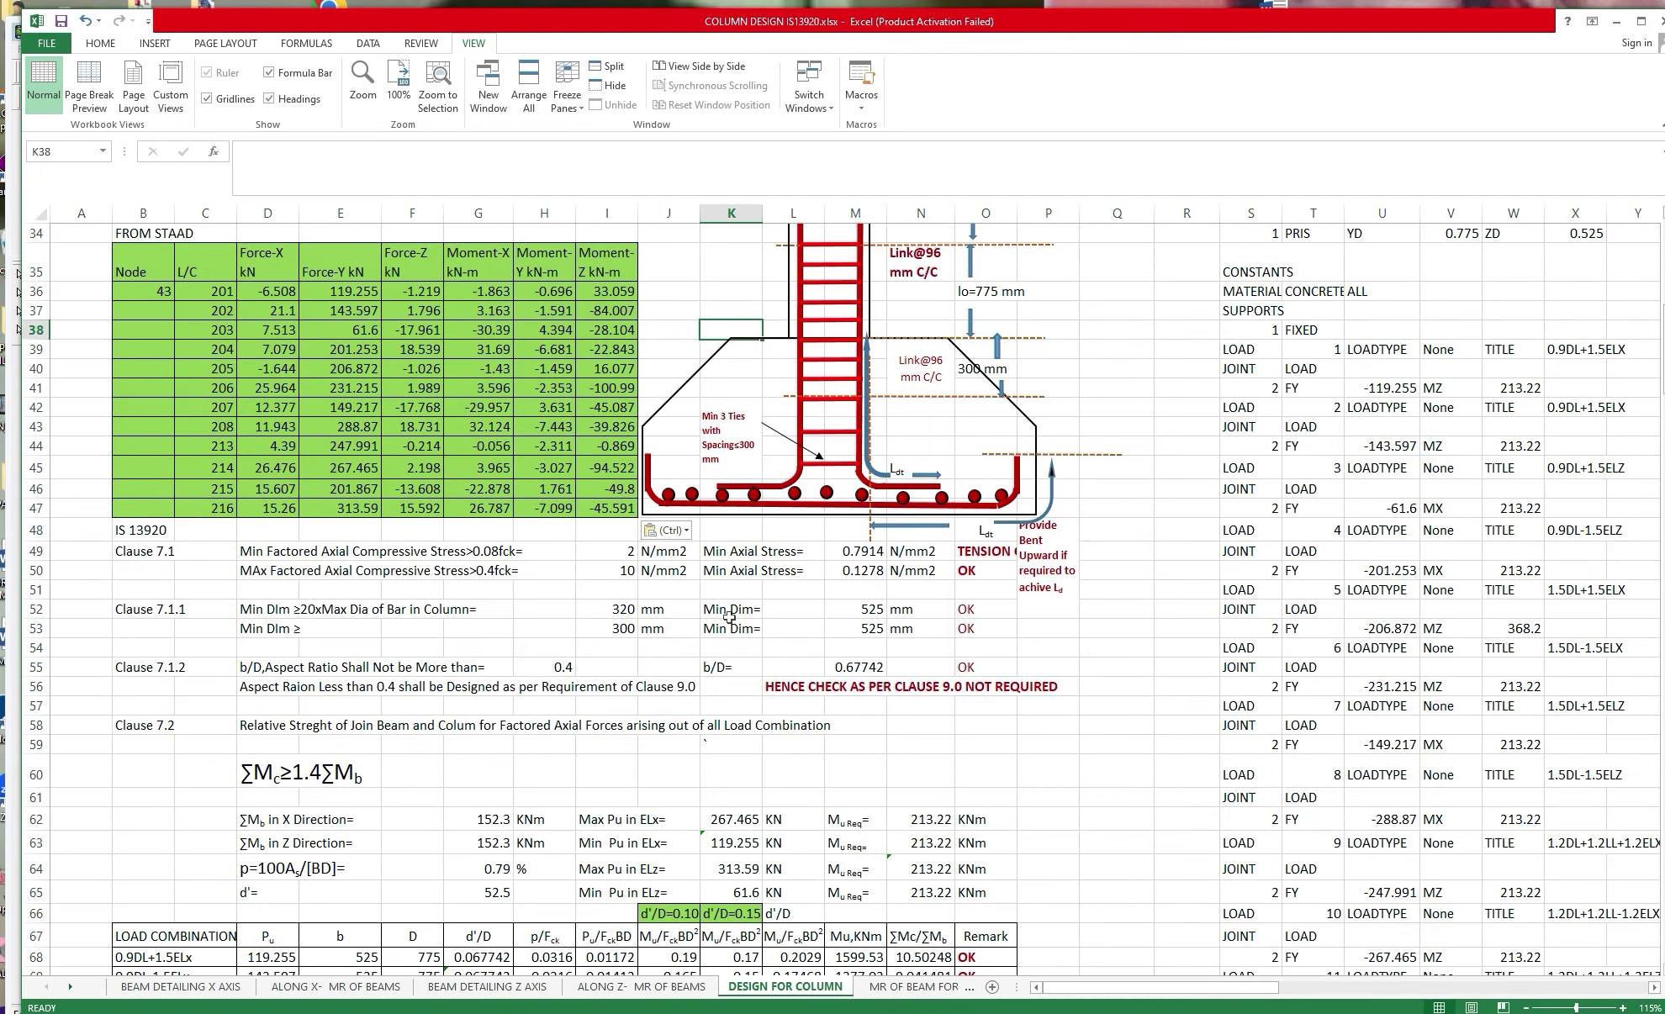
scroll(729, 618, "down", 1)
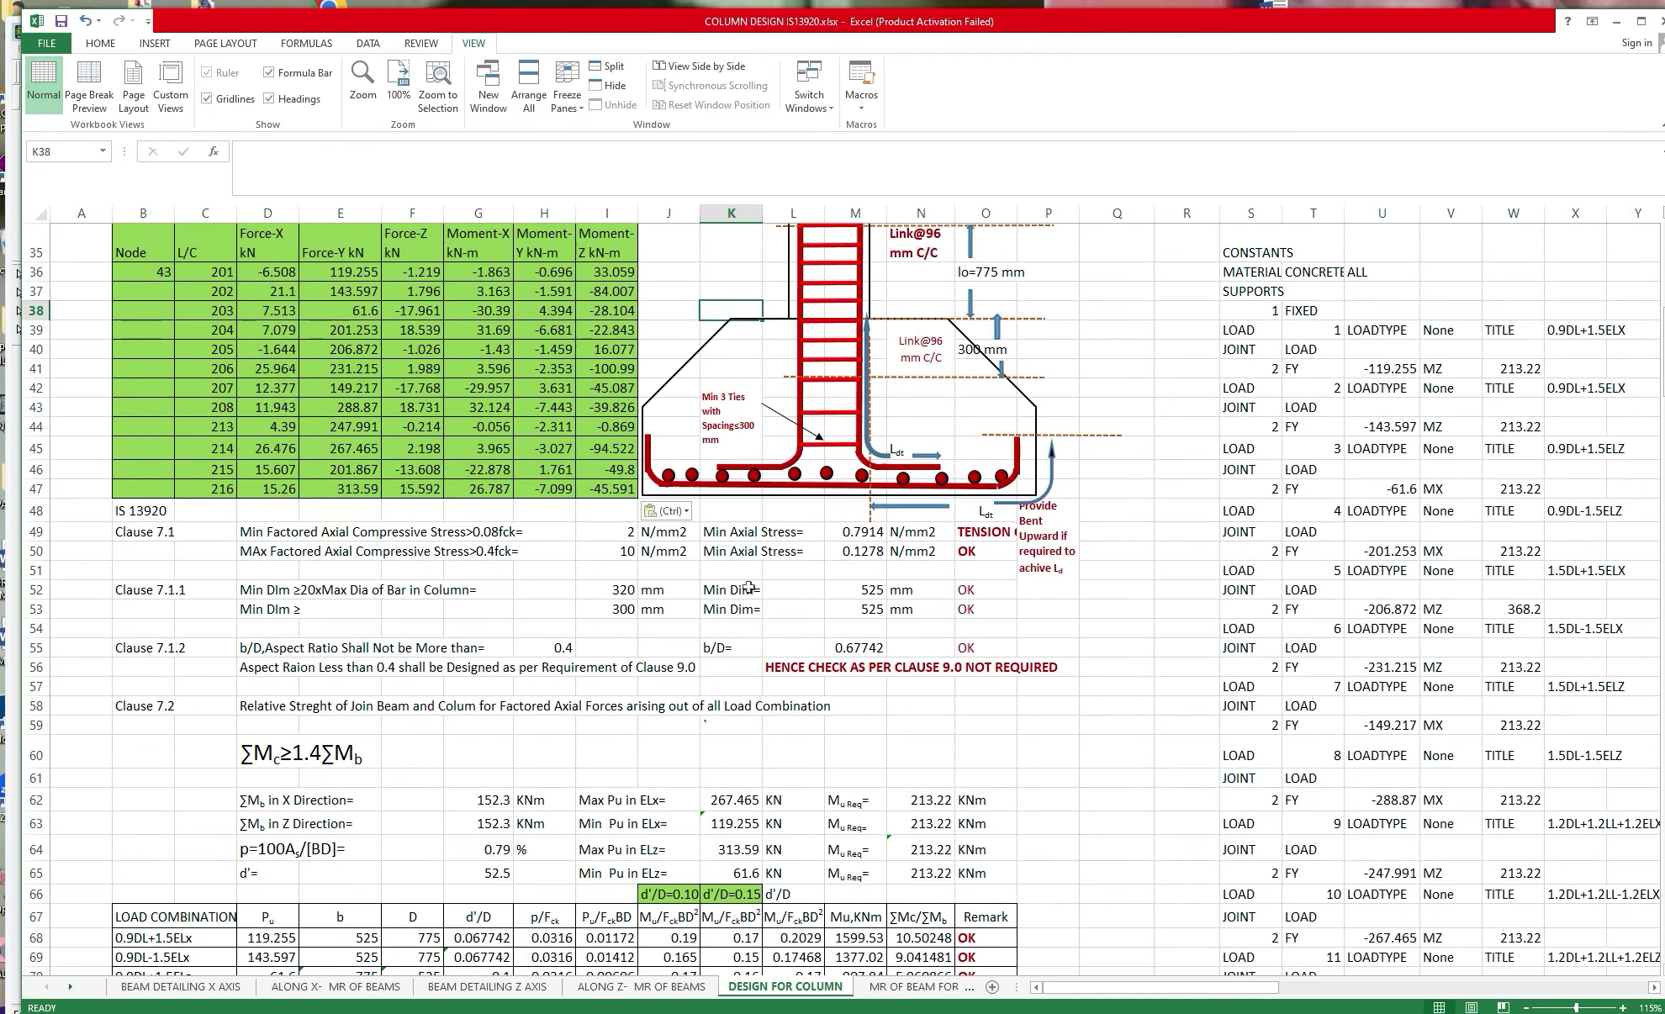
scroll(746, 591, "down", 1)
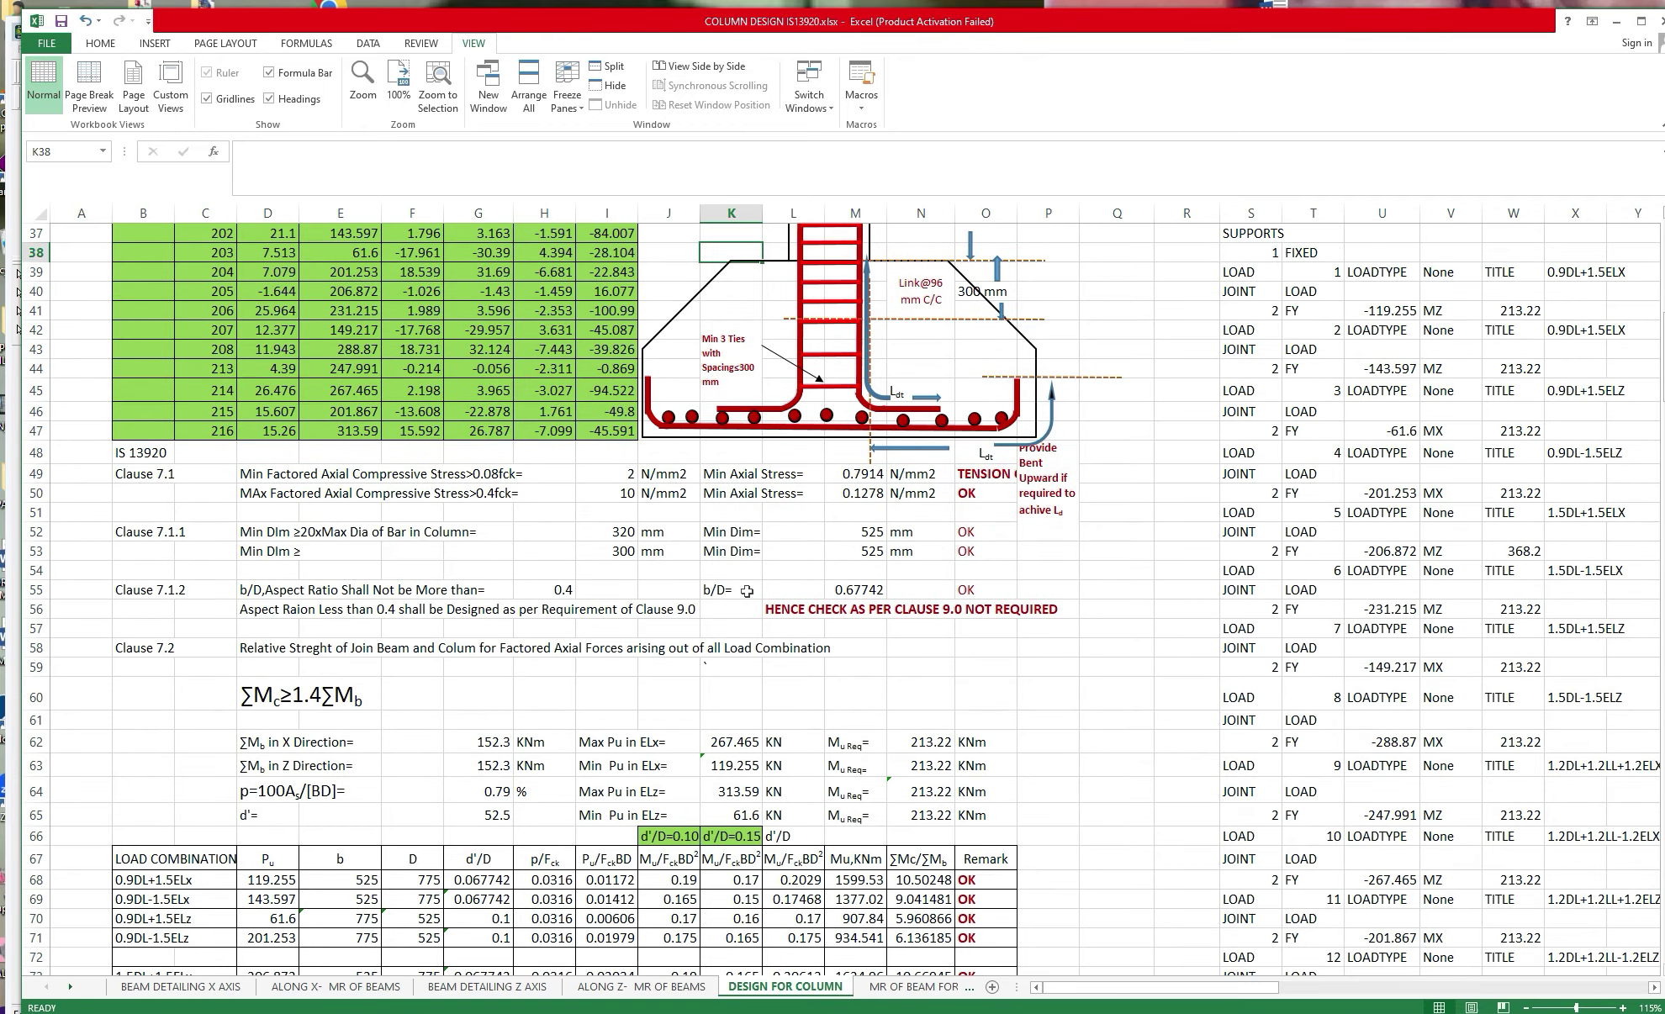
scroll(746, 592, "up", 1)
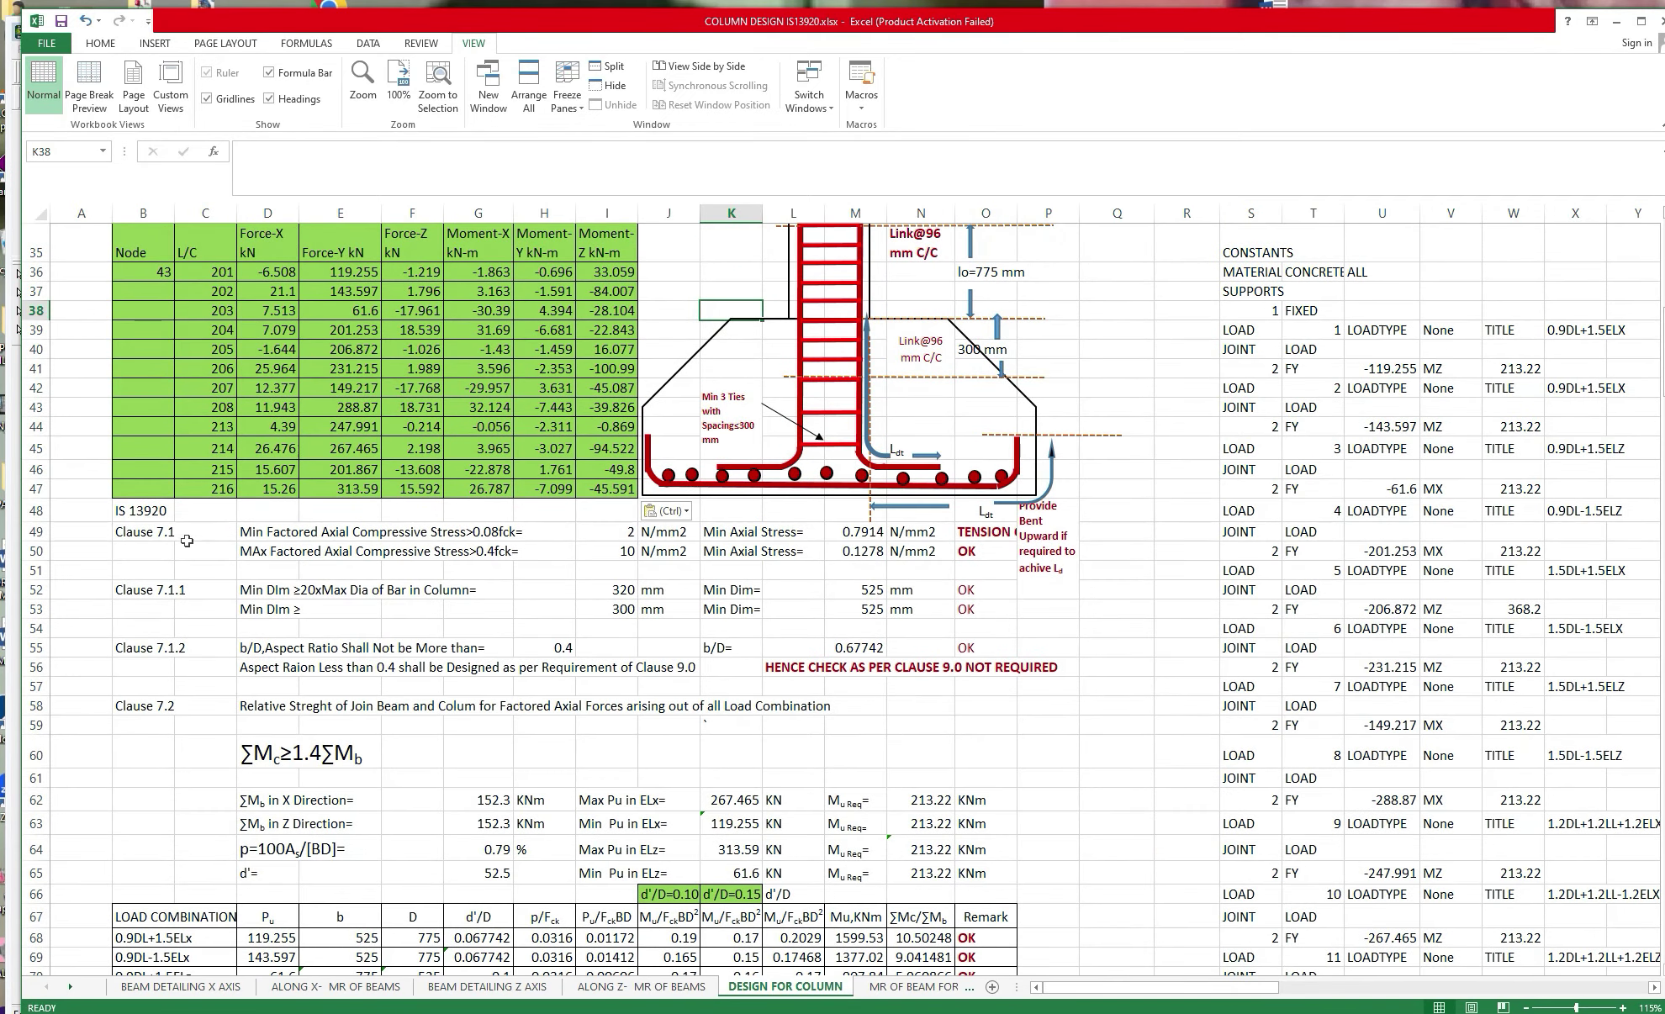
scroll(187, 540, "down", 2)
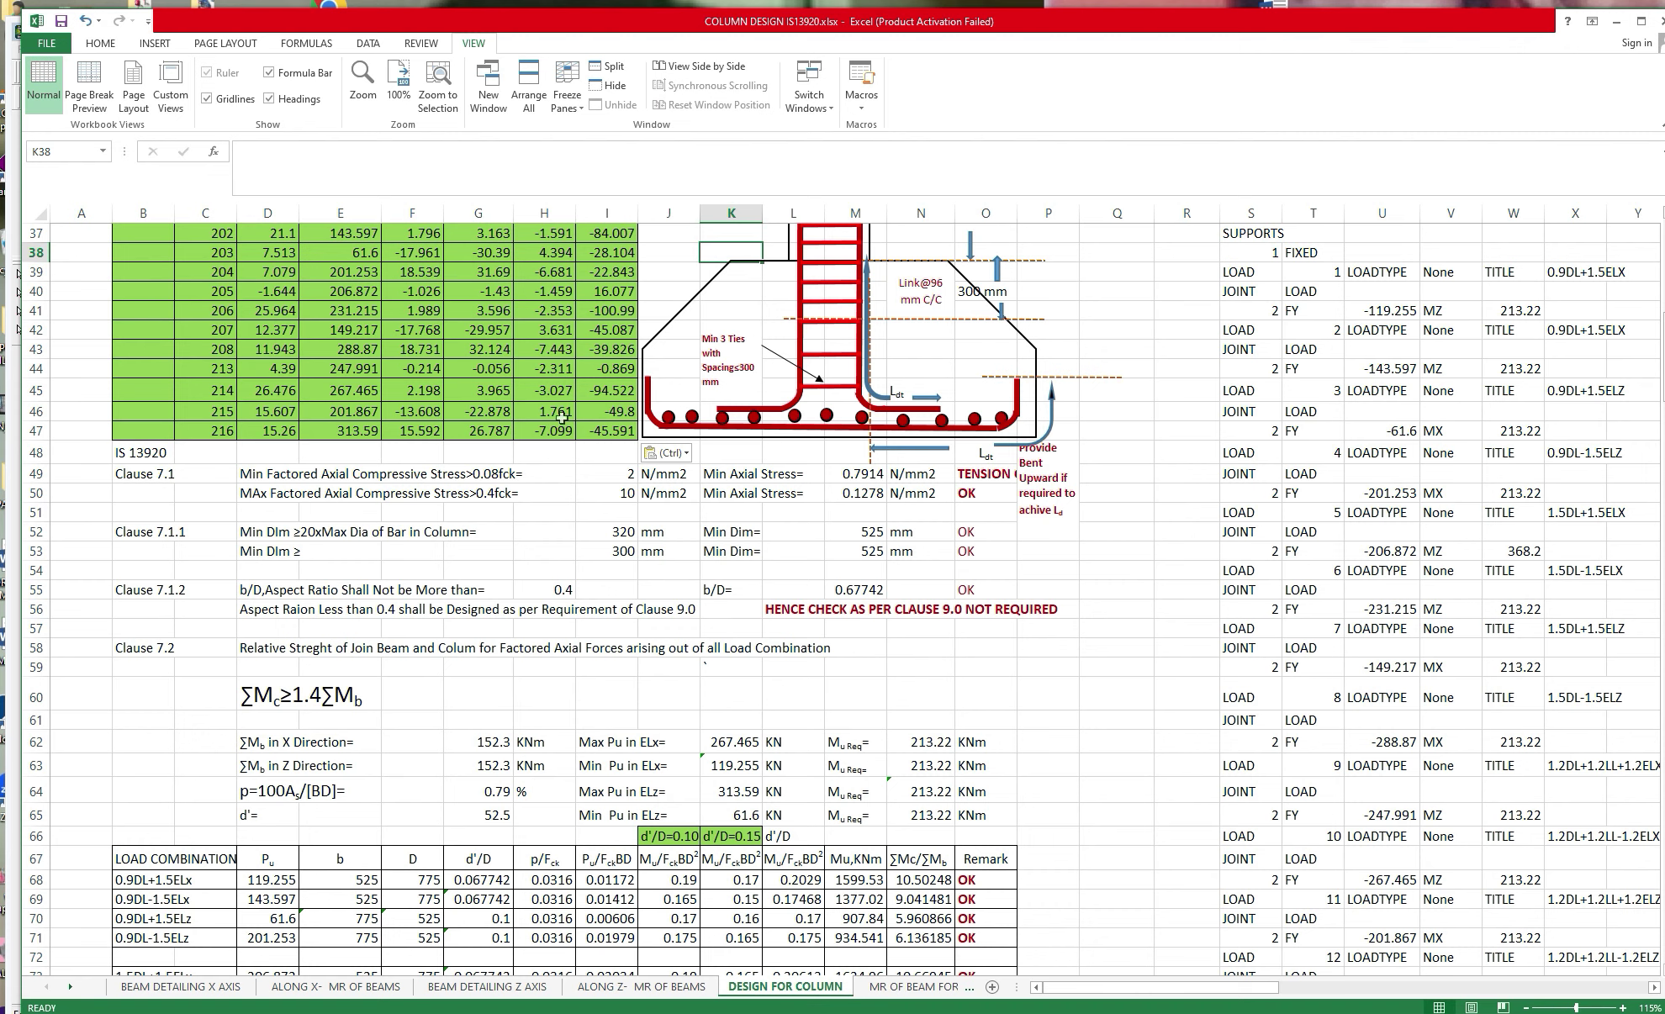
left_click(1043, 475)
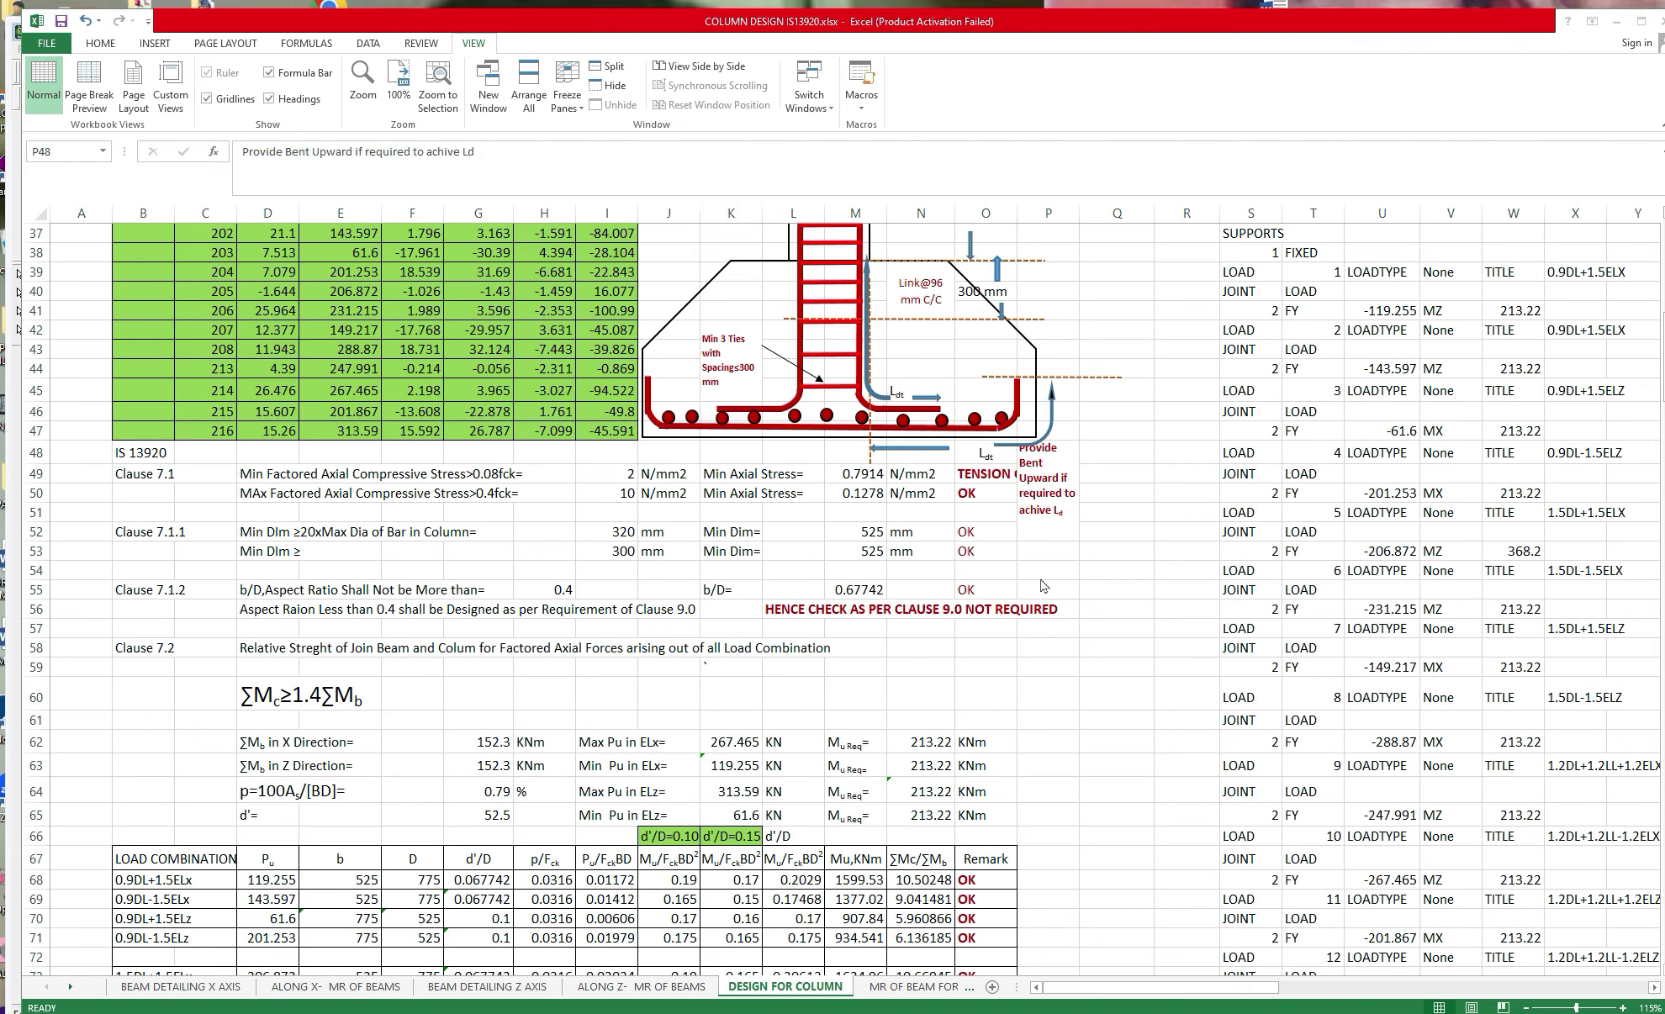
key("ctrl+v")
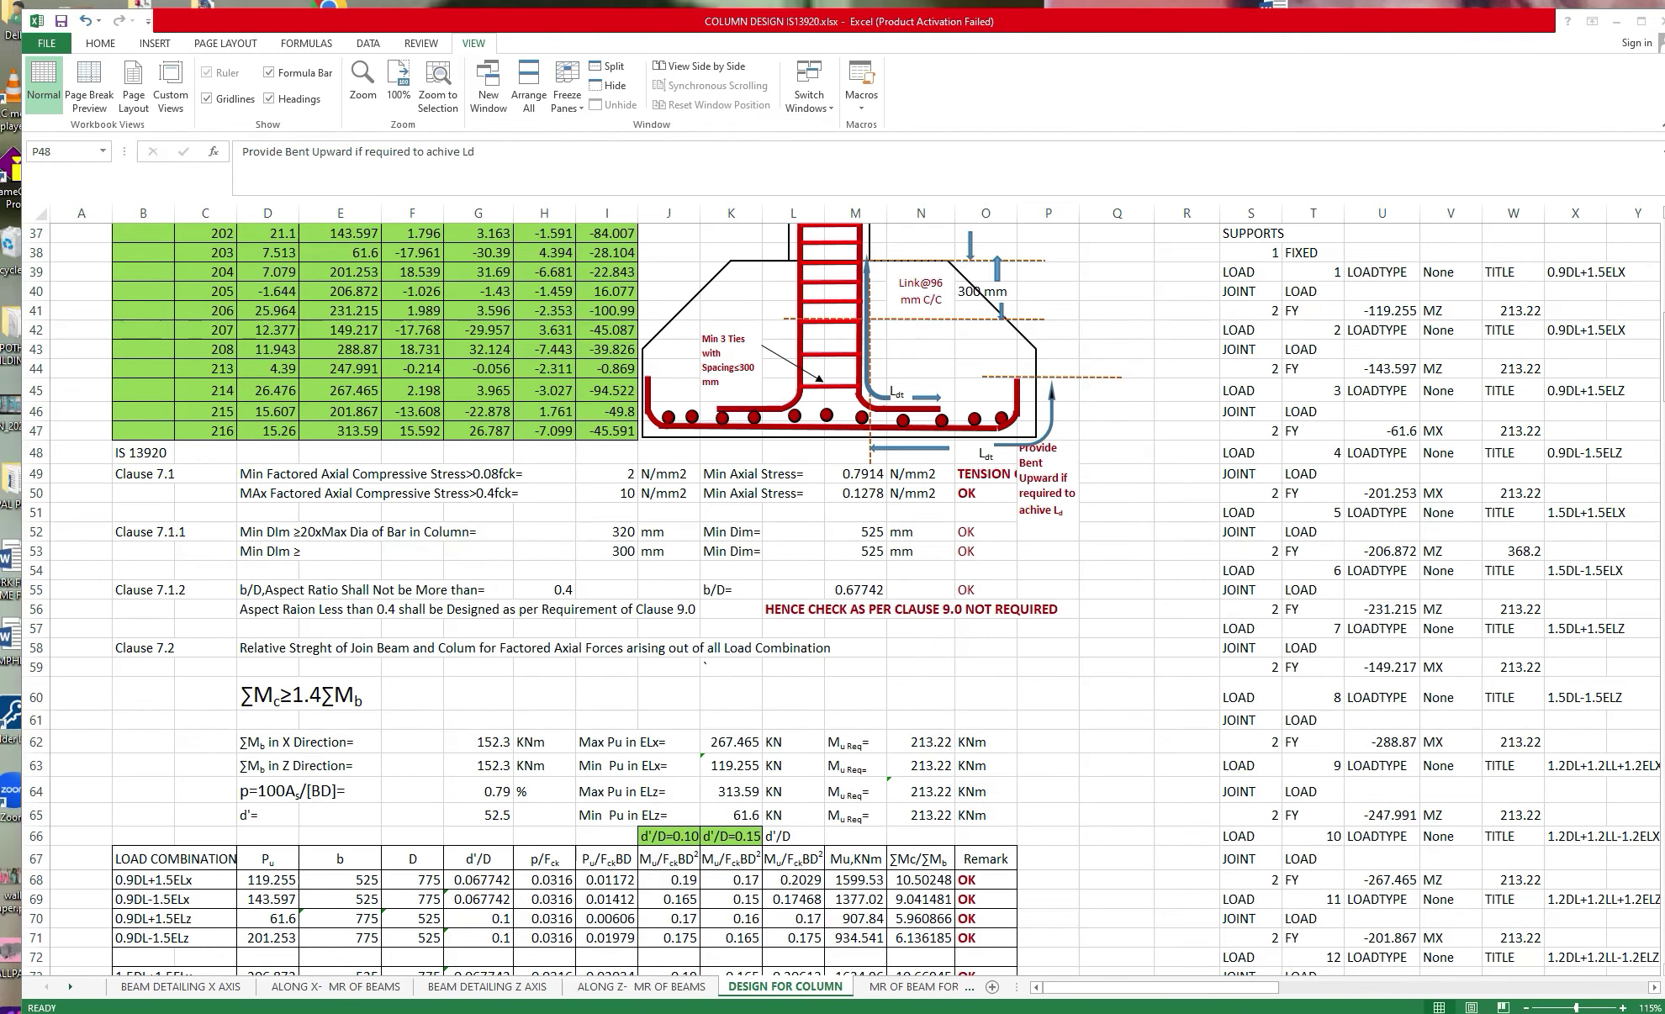
scroll(1112, 524, "up", 3)
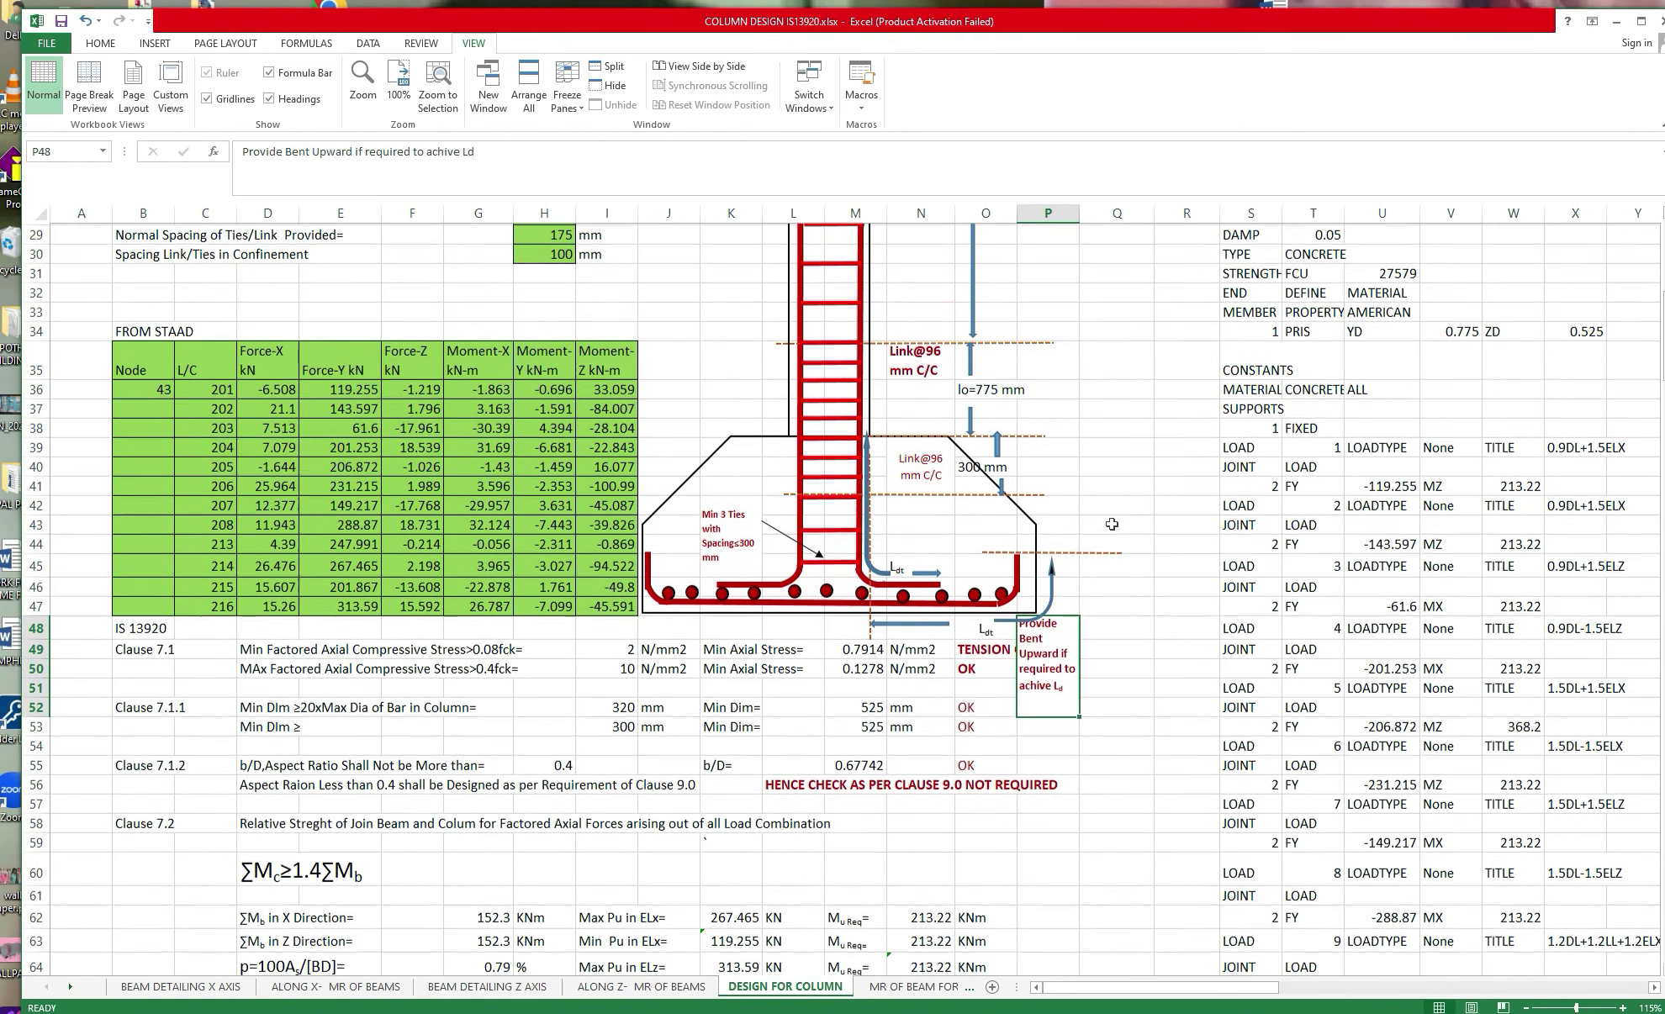
scroll(1111, 524, "up", 1)
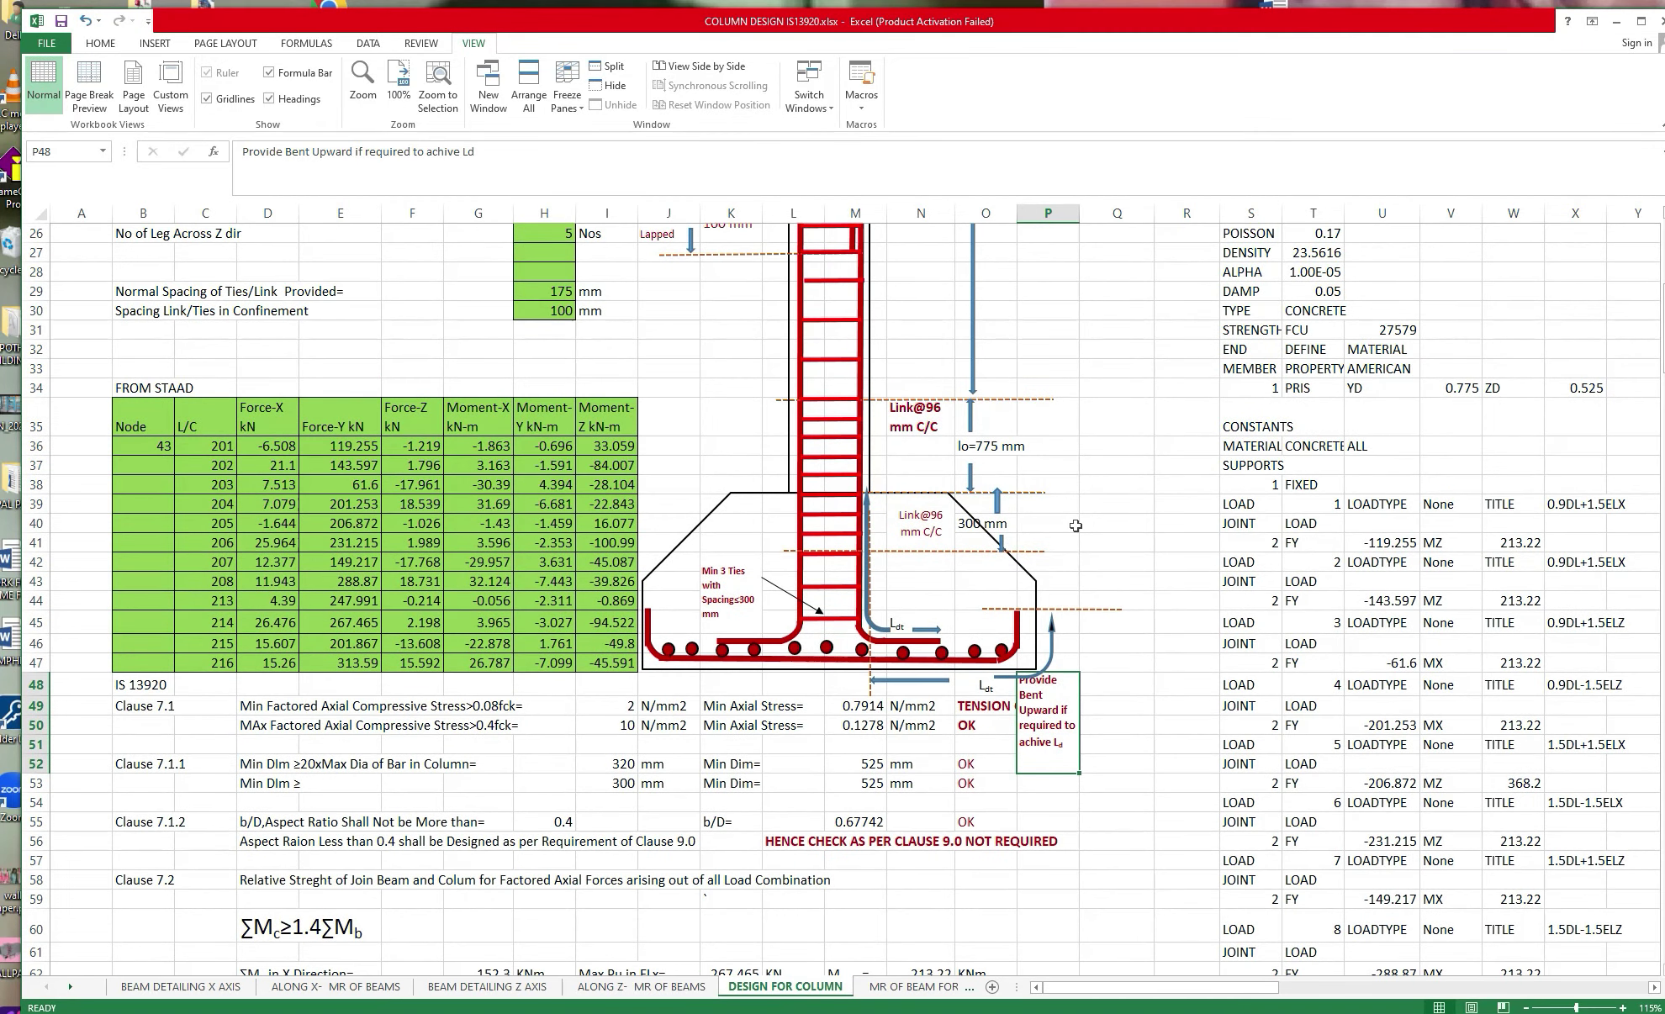
scroll(1075, 525, "down", 1)
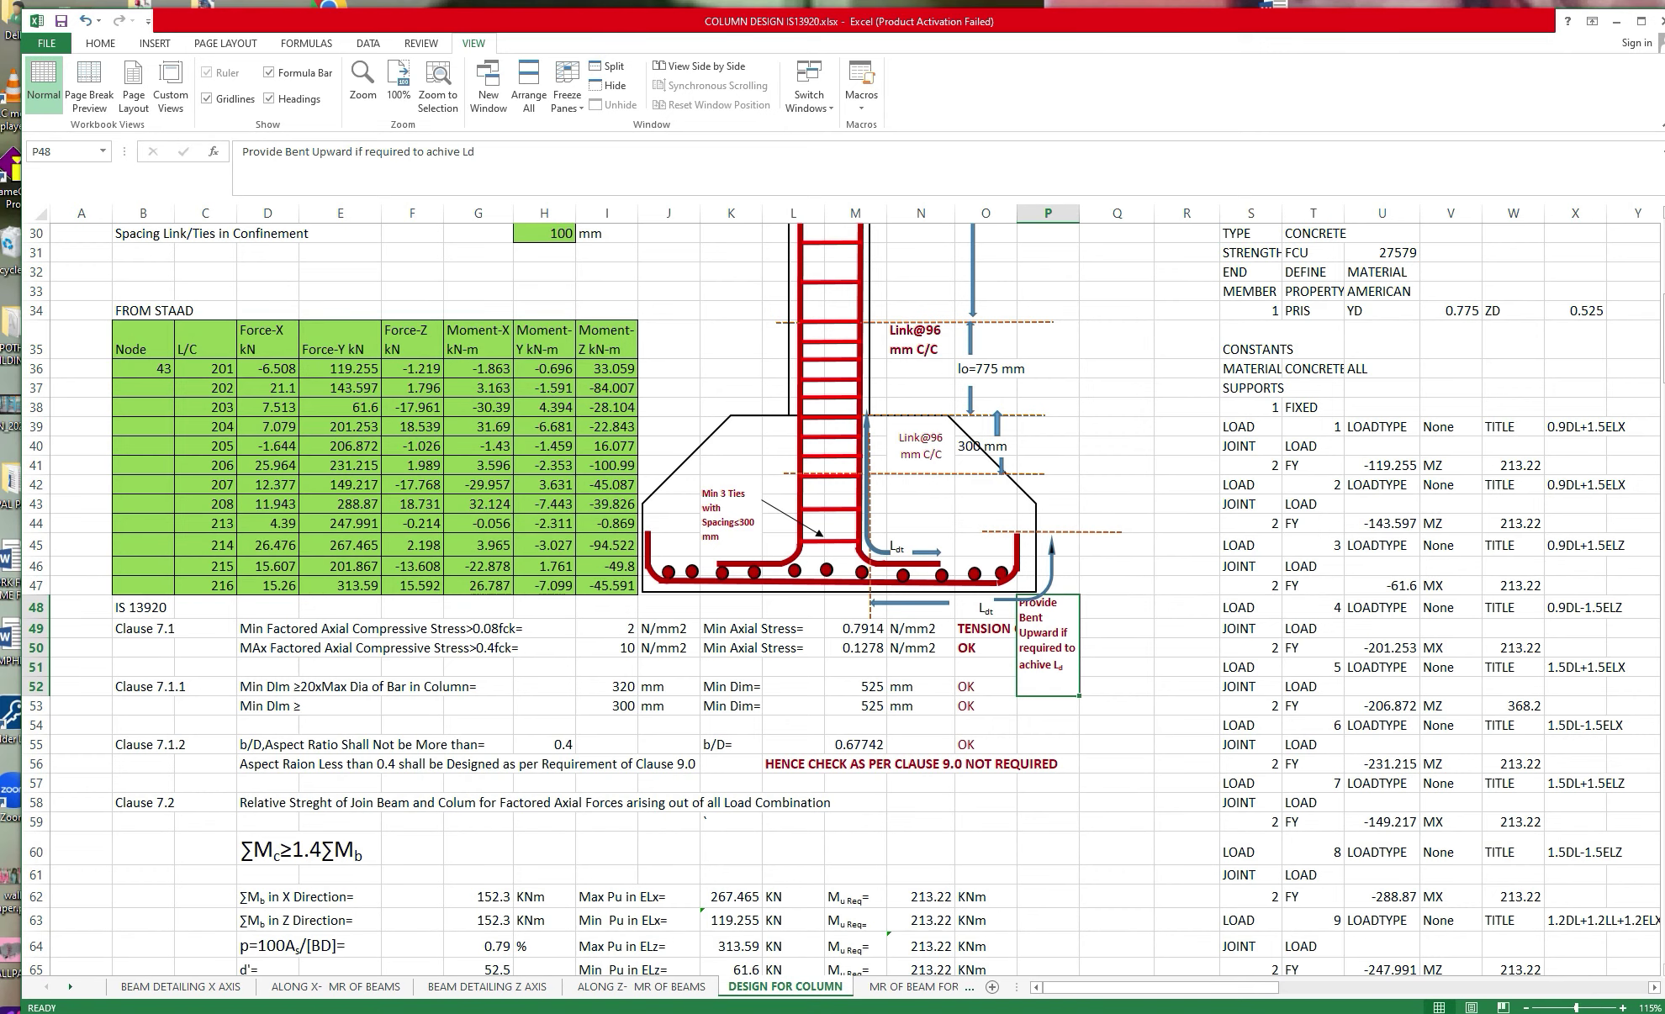
scroll(252, 395, "down", 1)
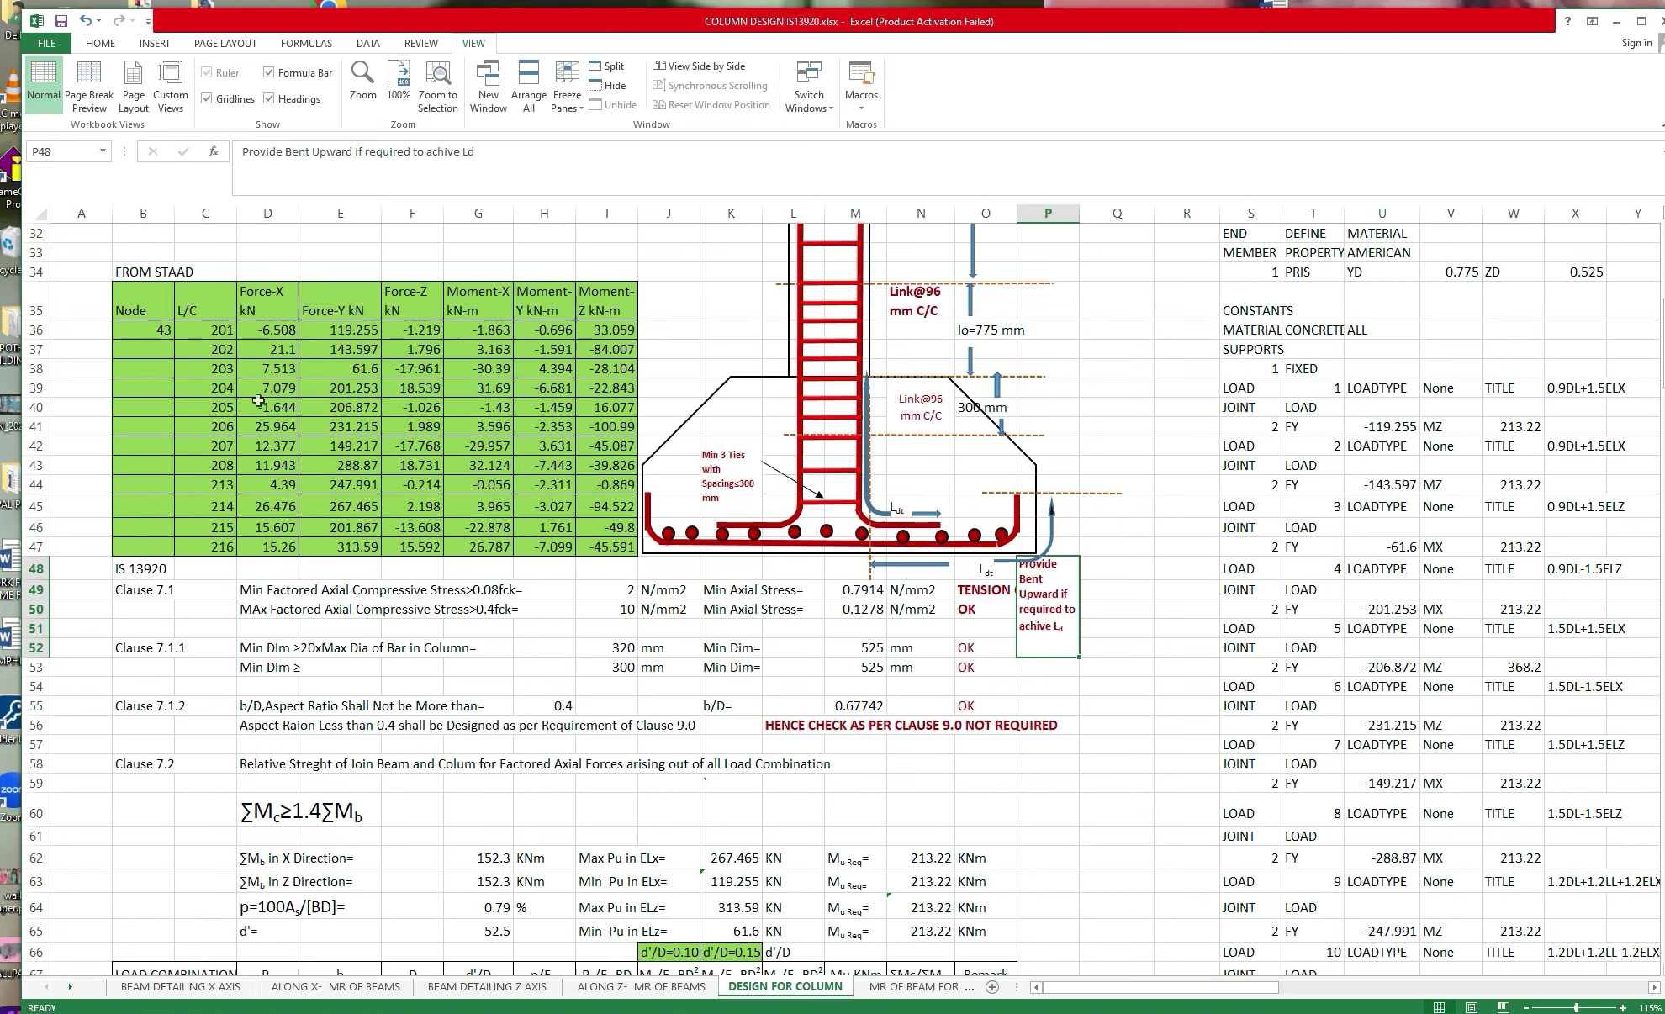
scroll(258, 401, "down", 3)
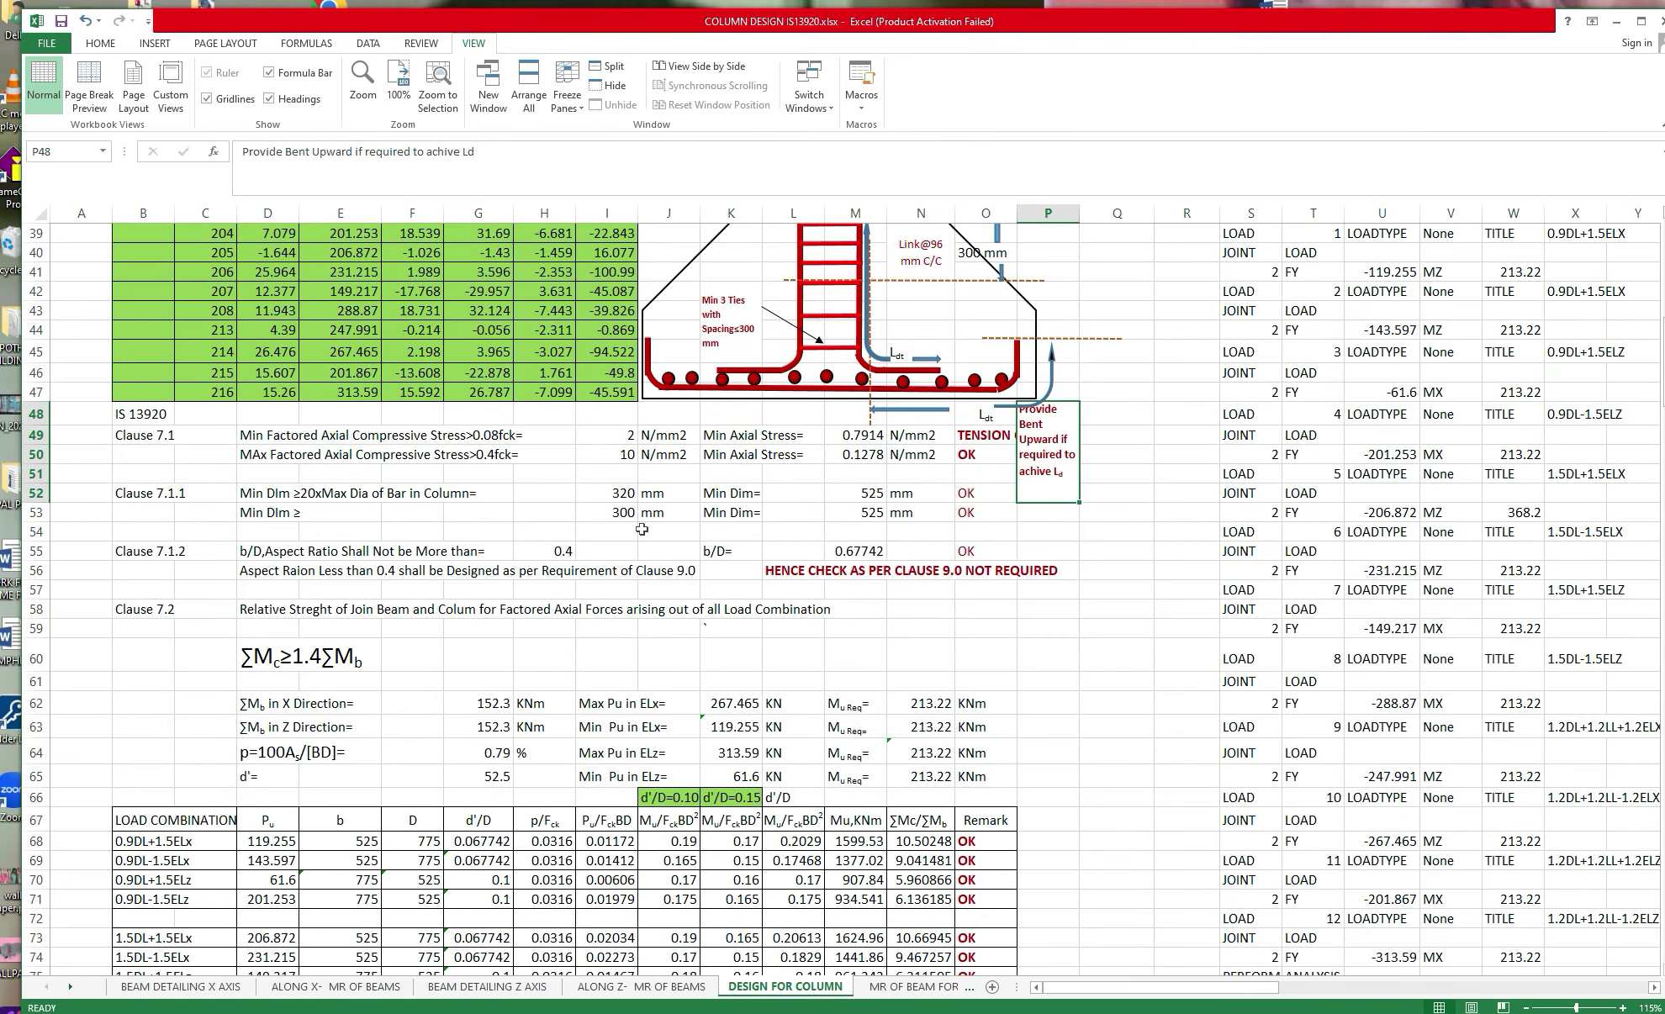
scroll(641, 529, "down", 2)
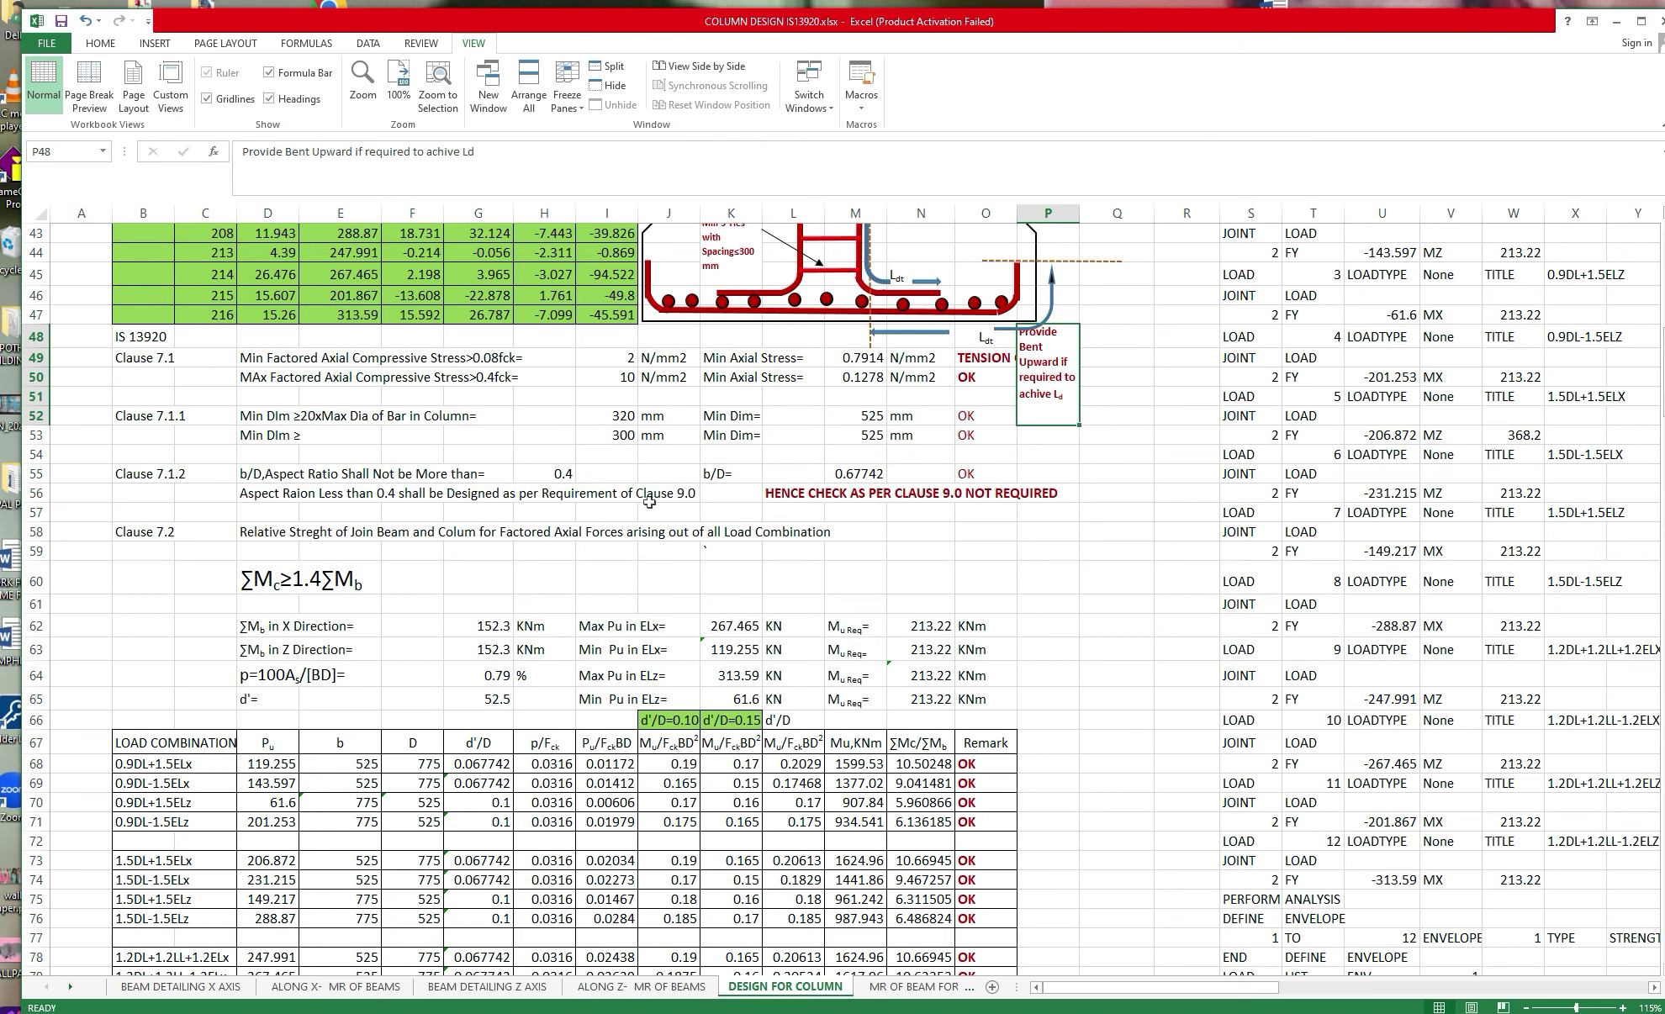
Set ∑Mb in Z Direction (G63) to the sum of the sway-right left and right beam moments, G17+Q17, from the Z-direction beam sheet.
left_click(478, 649)
type("=")
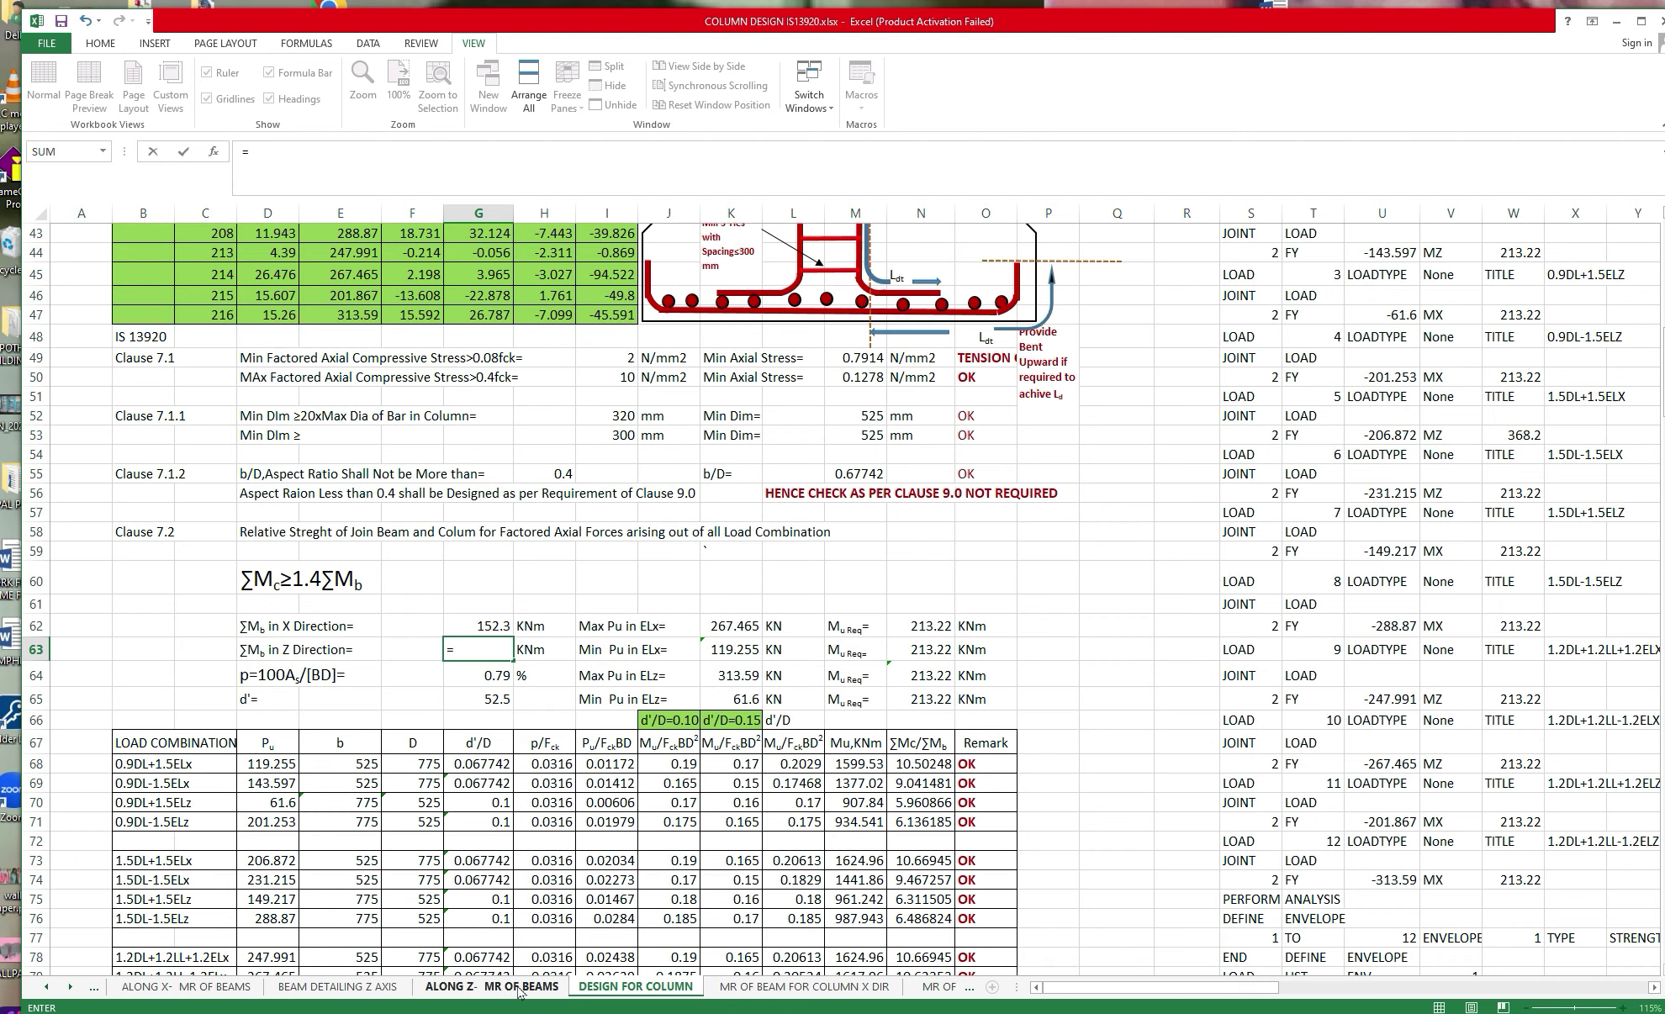
left_click(938, 987)
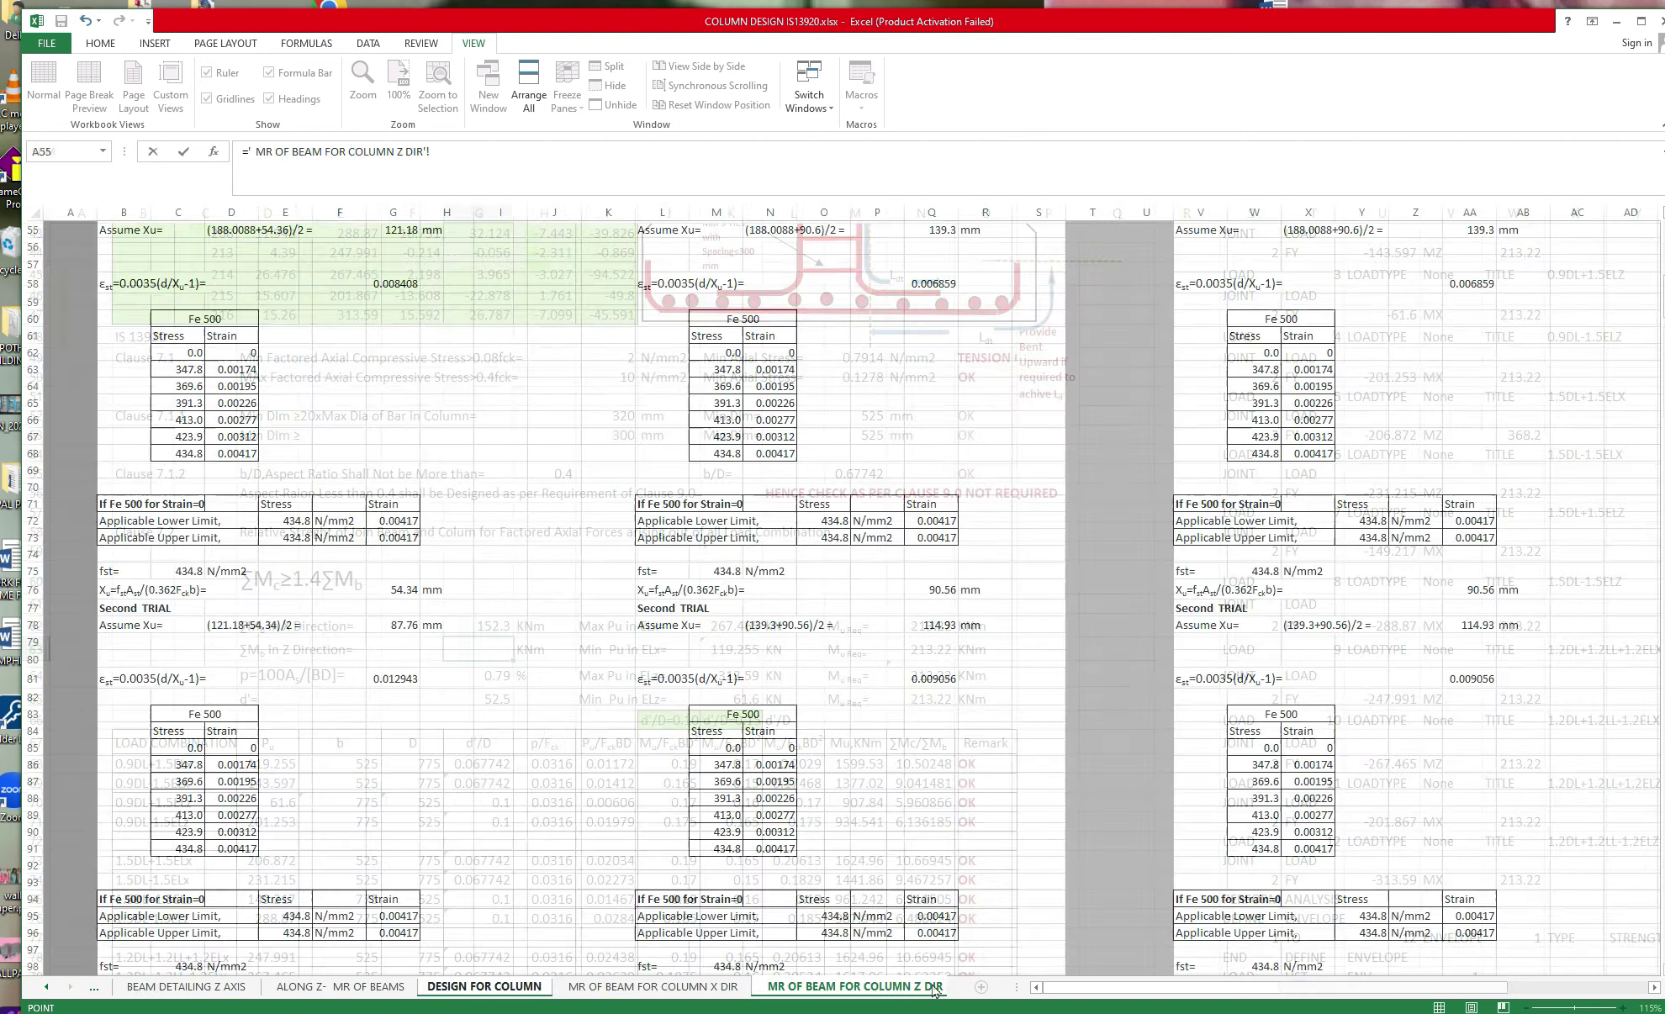
scroll(885, 722, "up", 15)
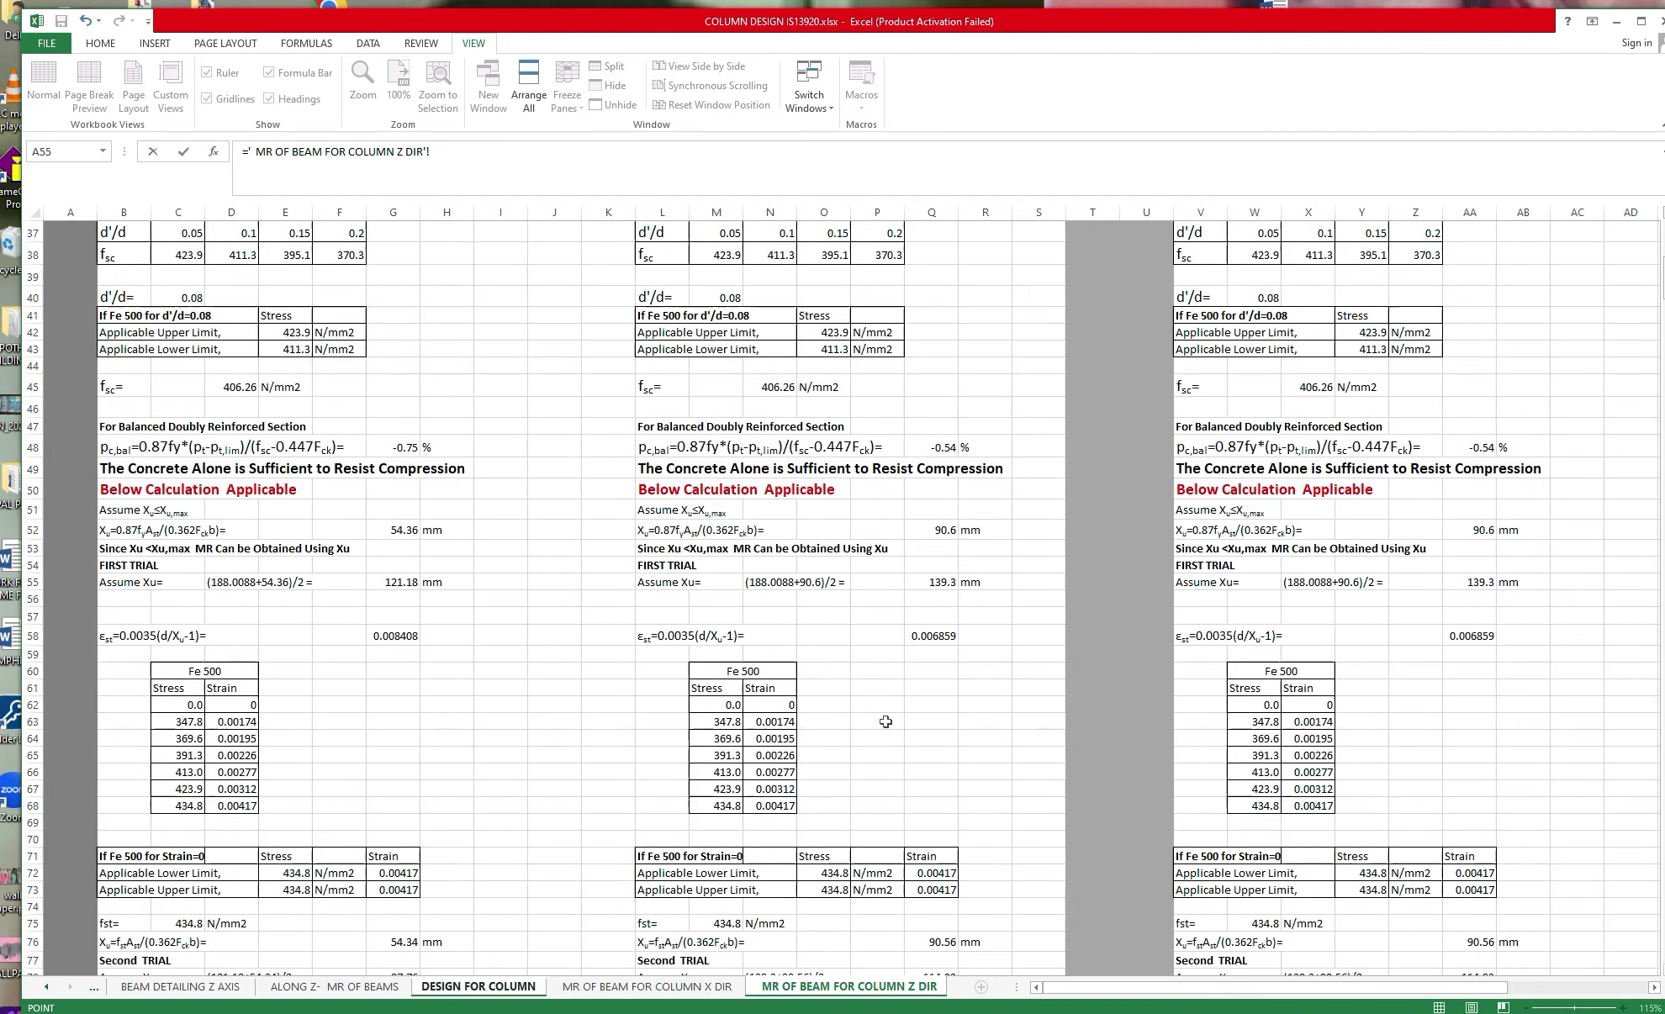
scroll(885, 722, "up", 3)
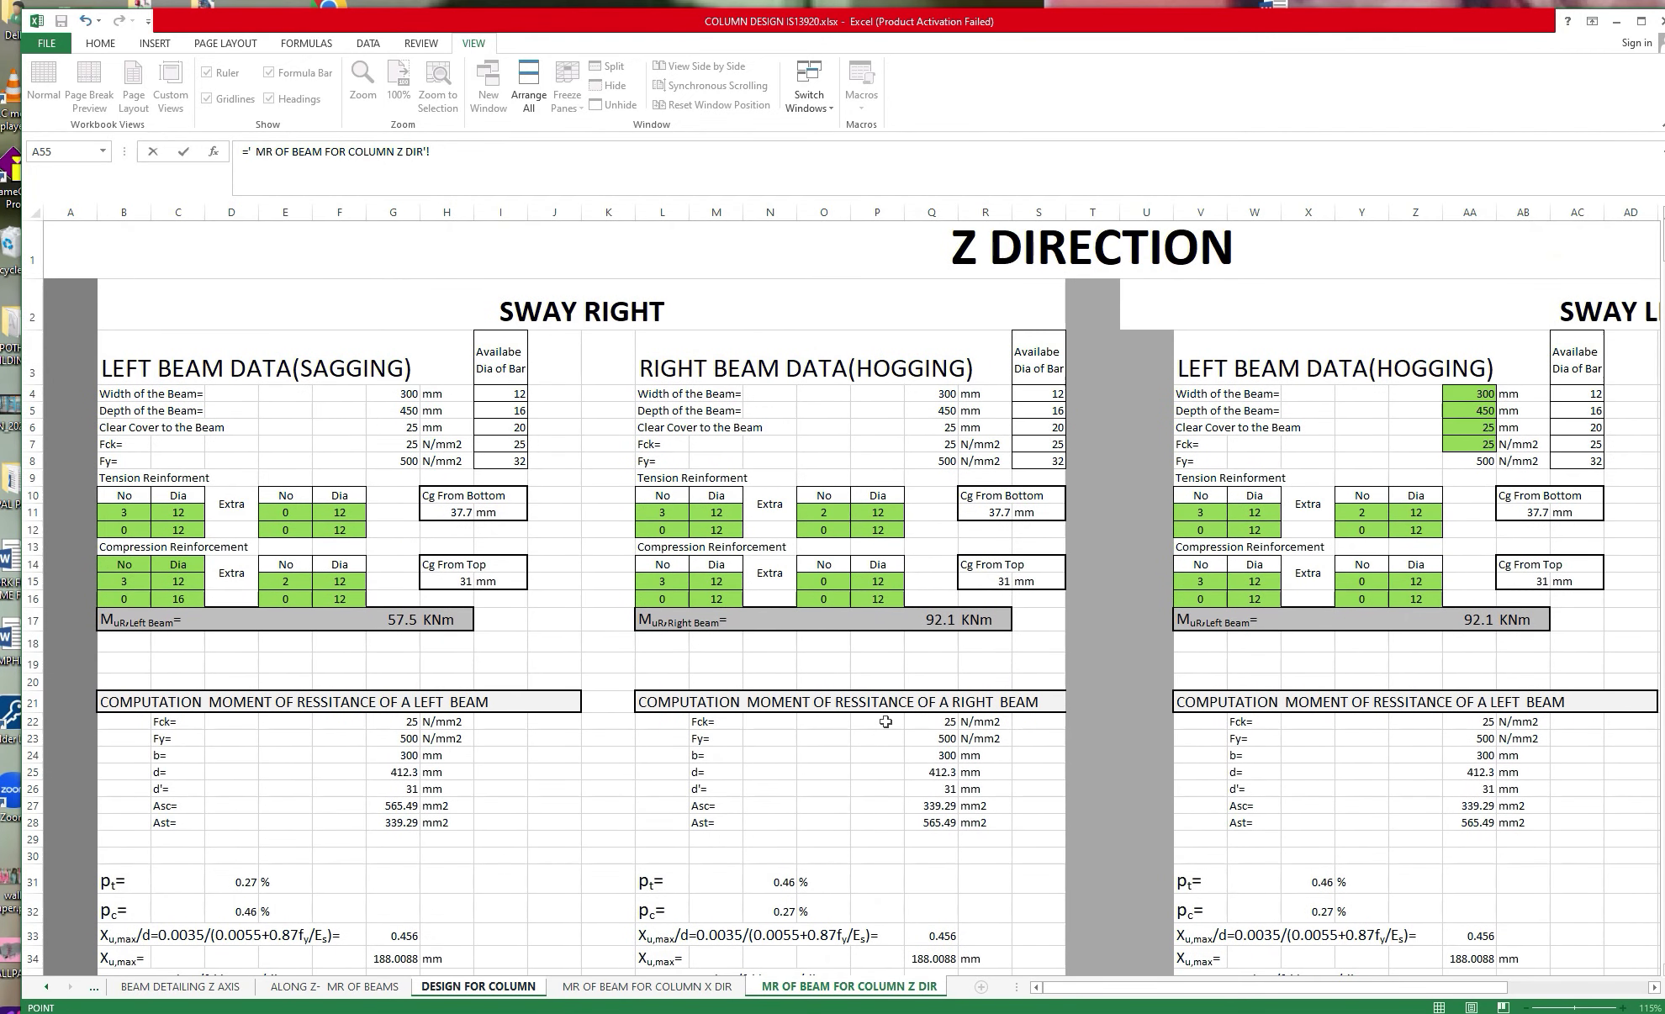
left_click(406, 619)
type("+")
left_click(942, 620)
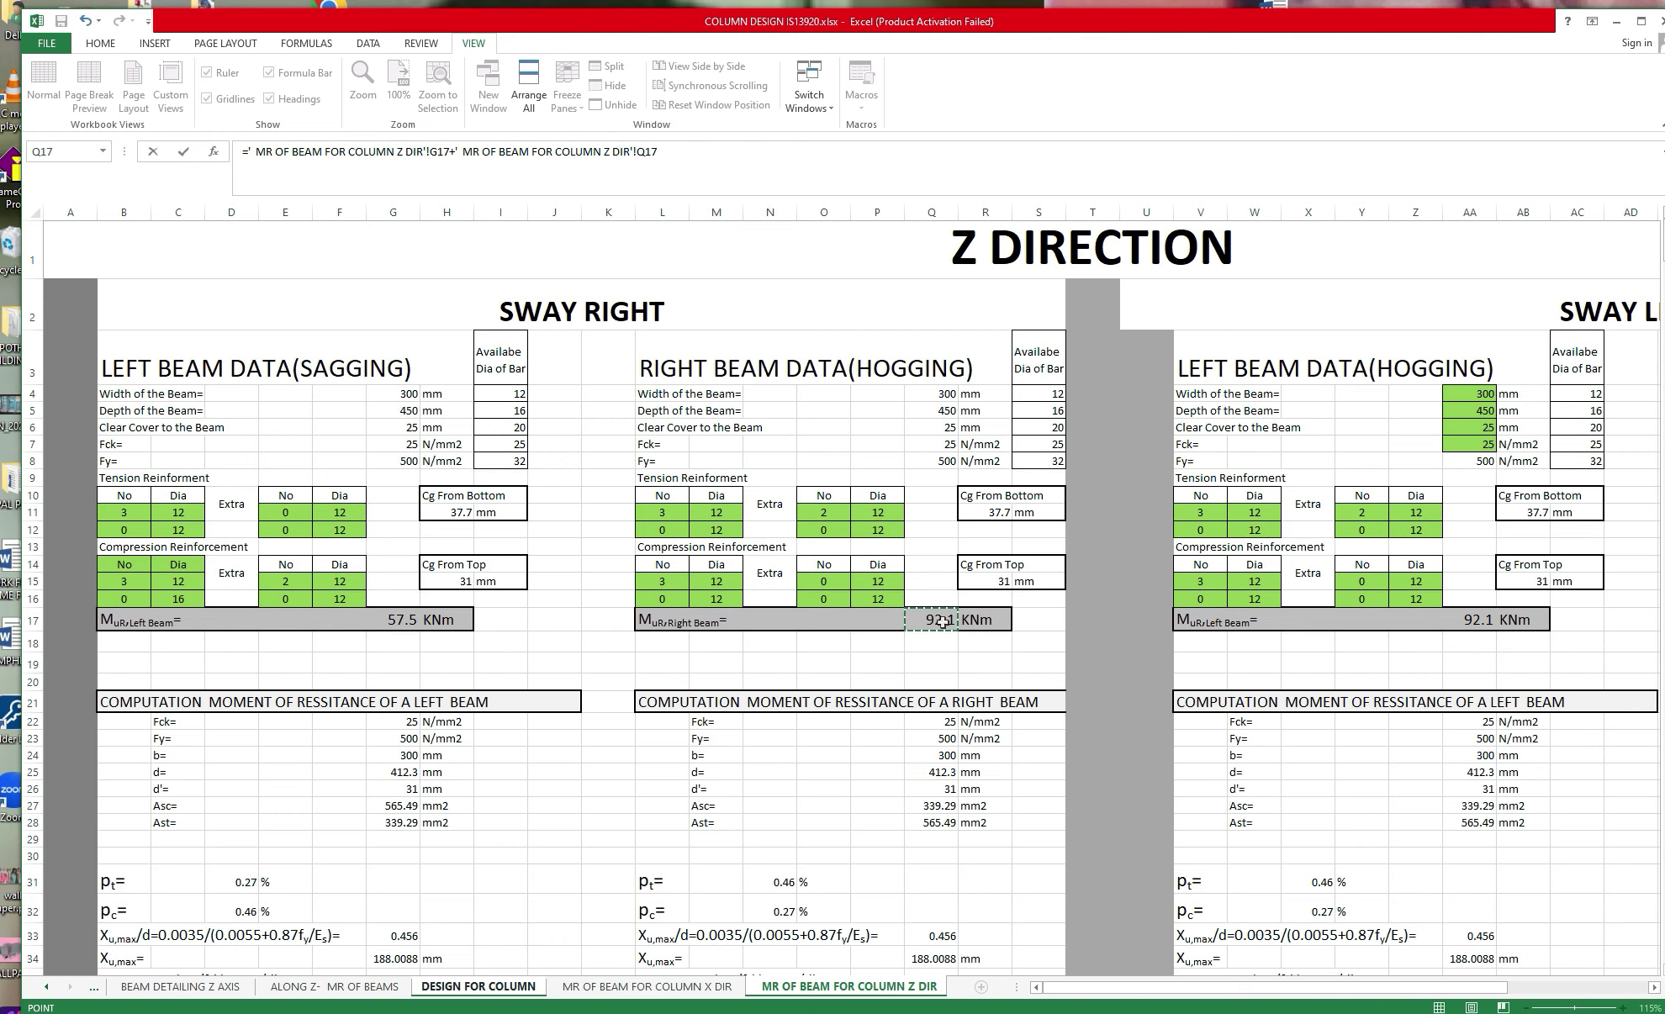
key("Return")
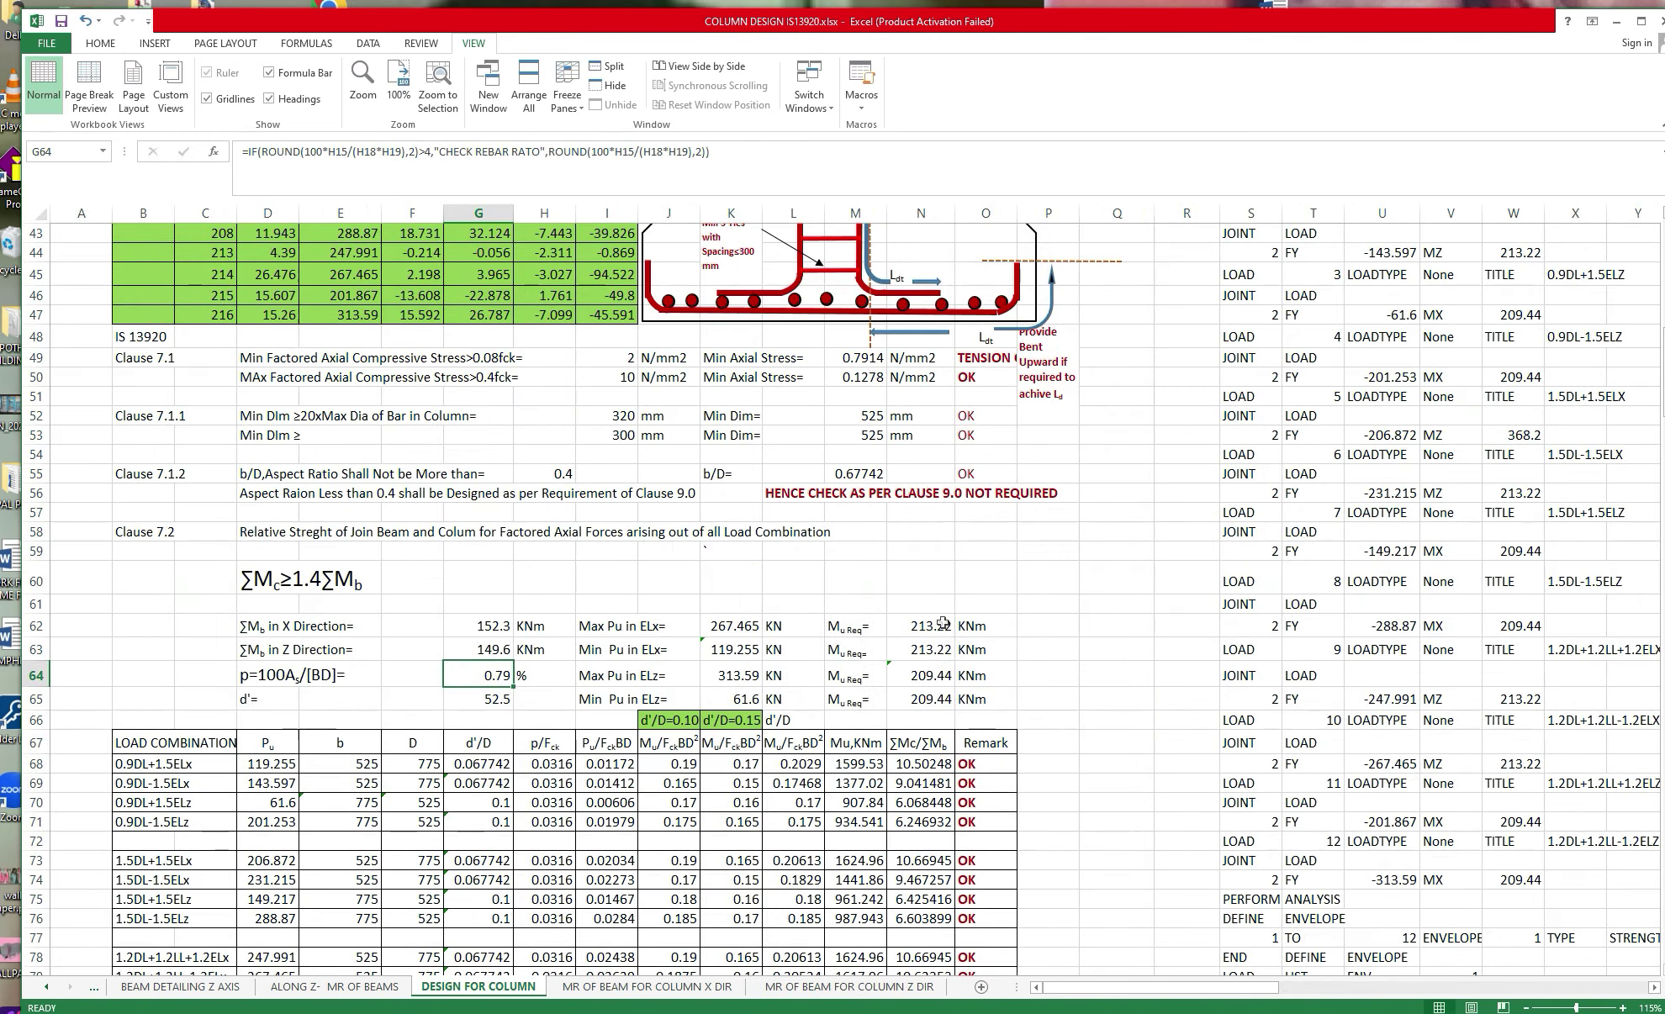
Set ∑Mb in X Direction (G62) to the sum of G17 and Q17 from the MR OF BEAM FOR COLUMN X DIR sheet.
left_click(499, 625)
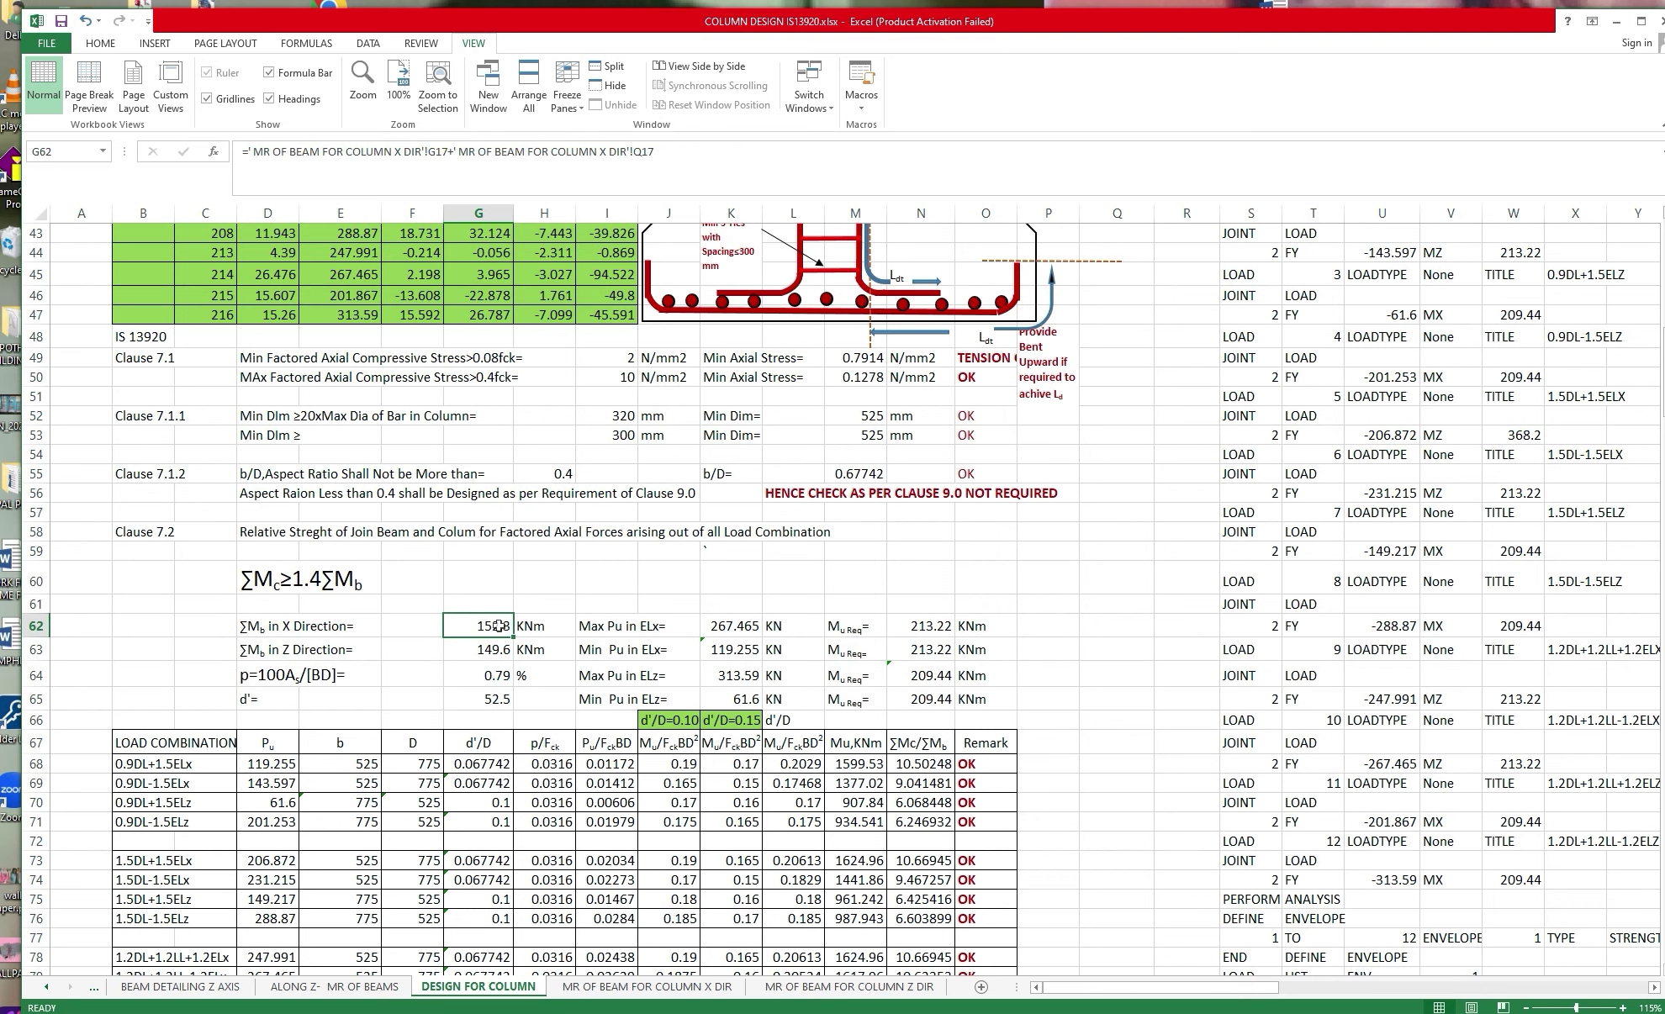
type("=")
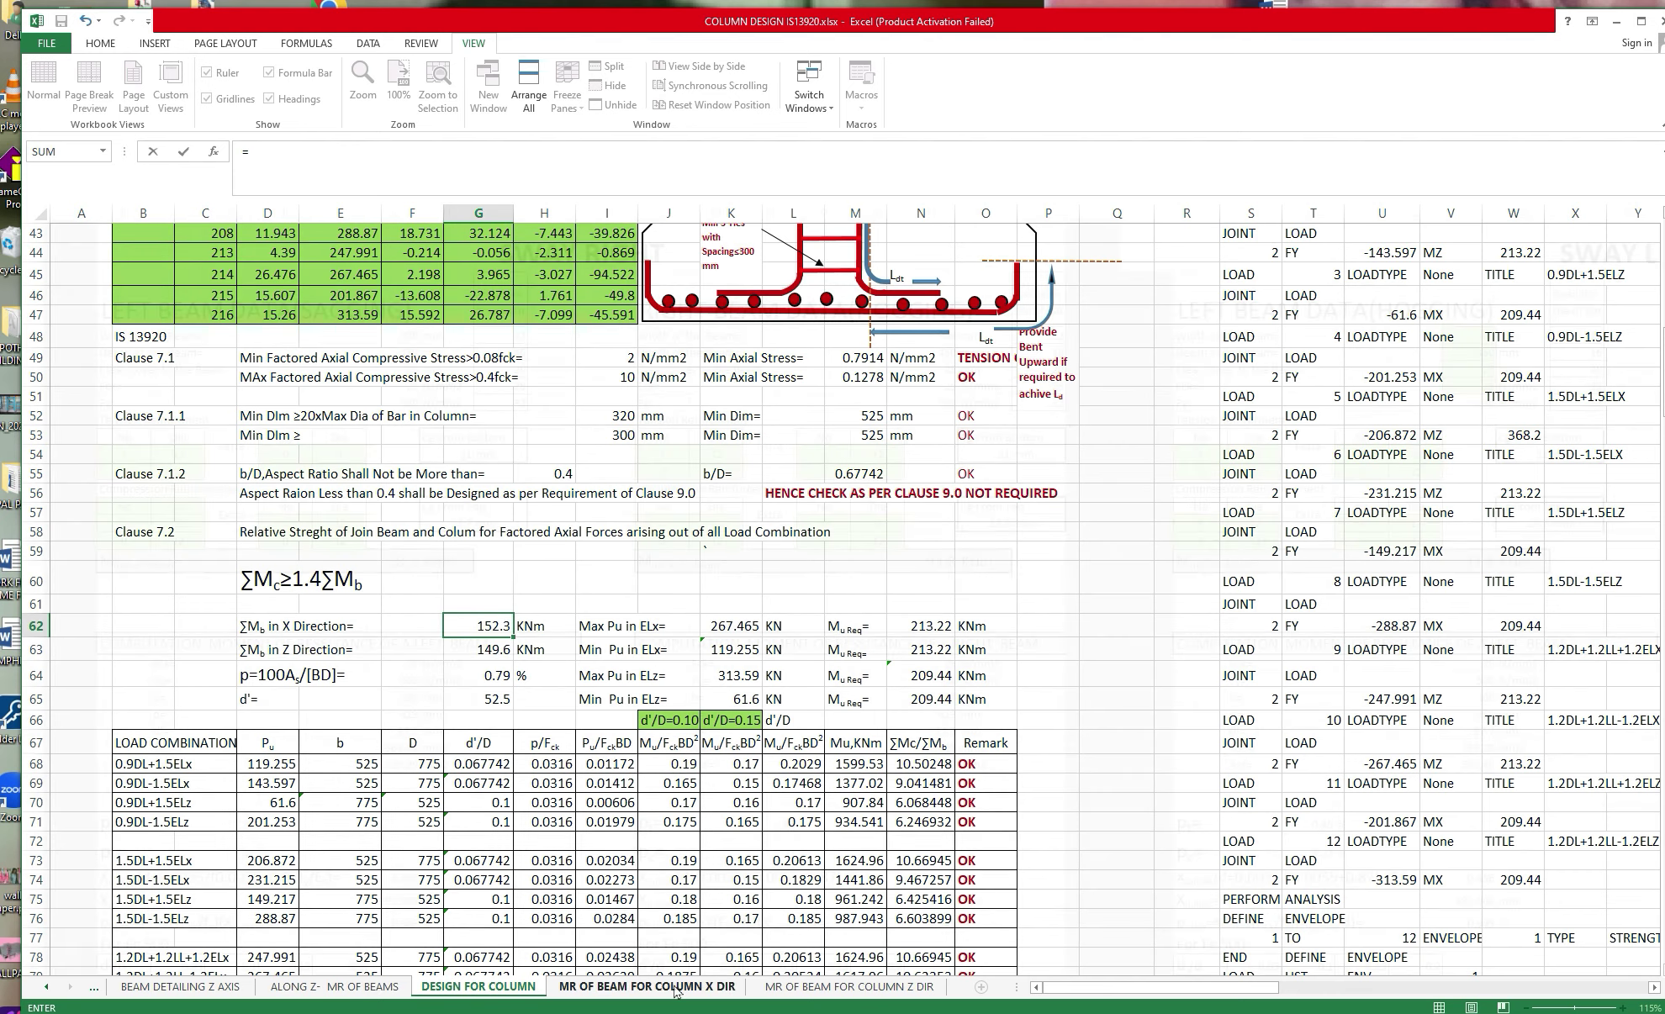
left_click(672, 986)
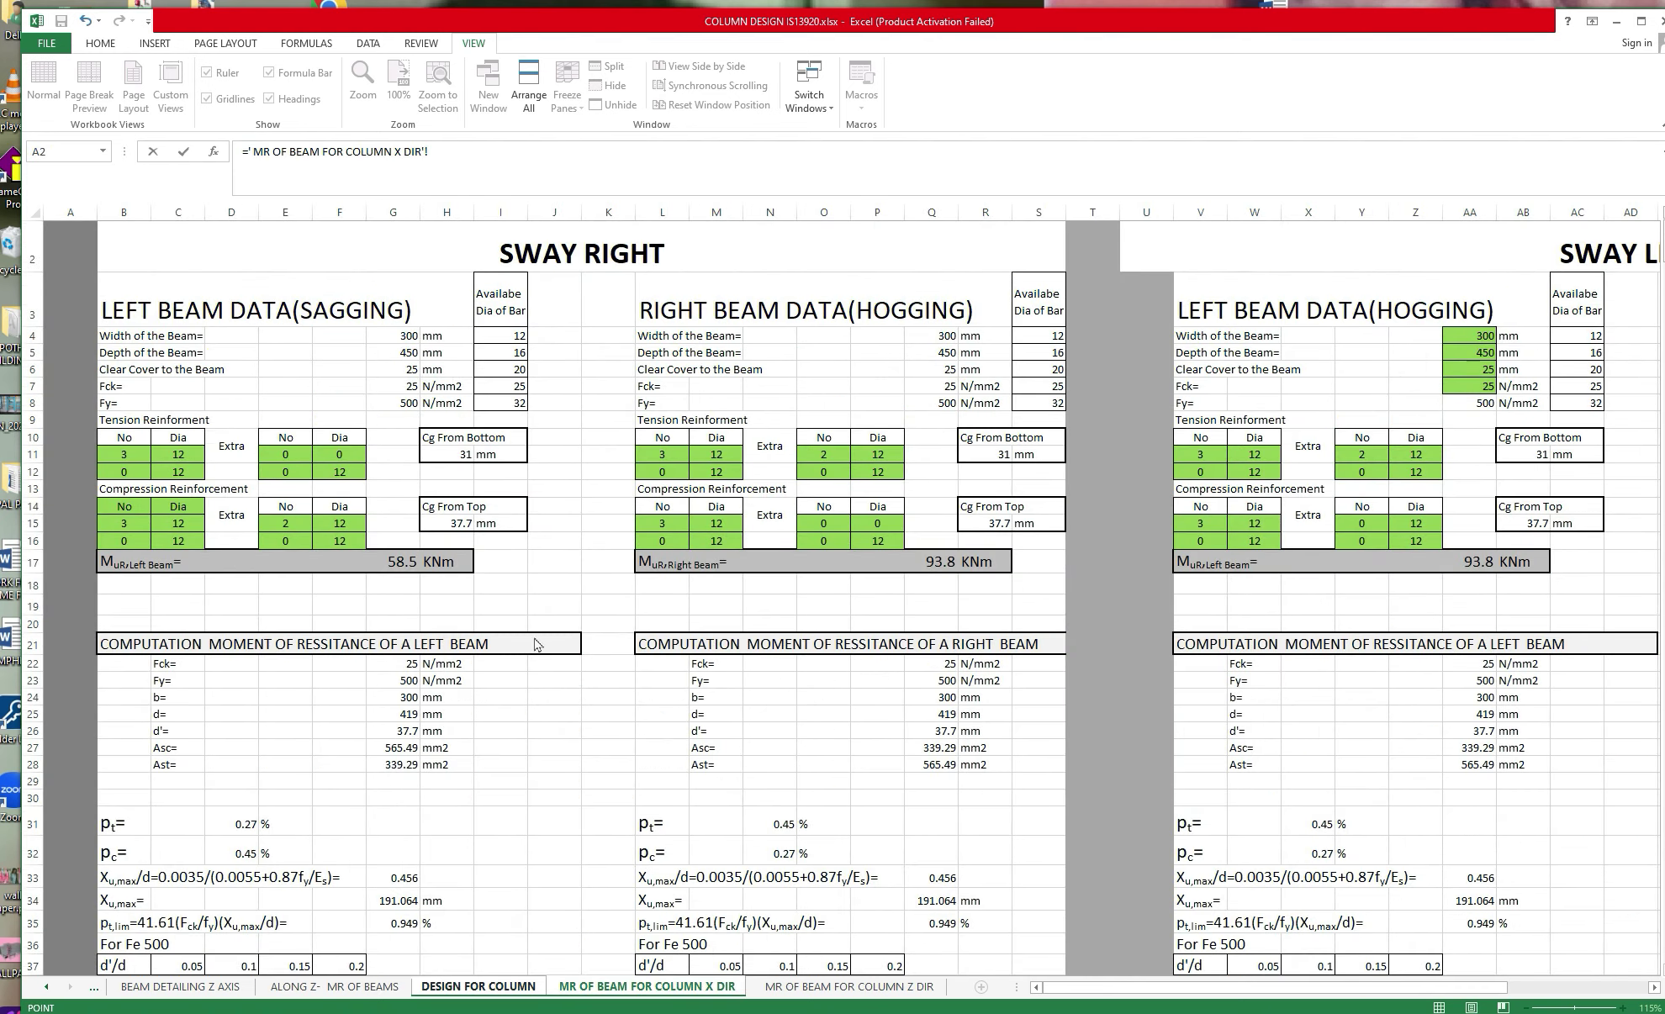
left_click(414, 563)
type("+")
left_click(911, 562)
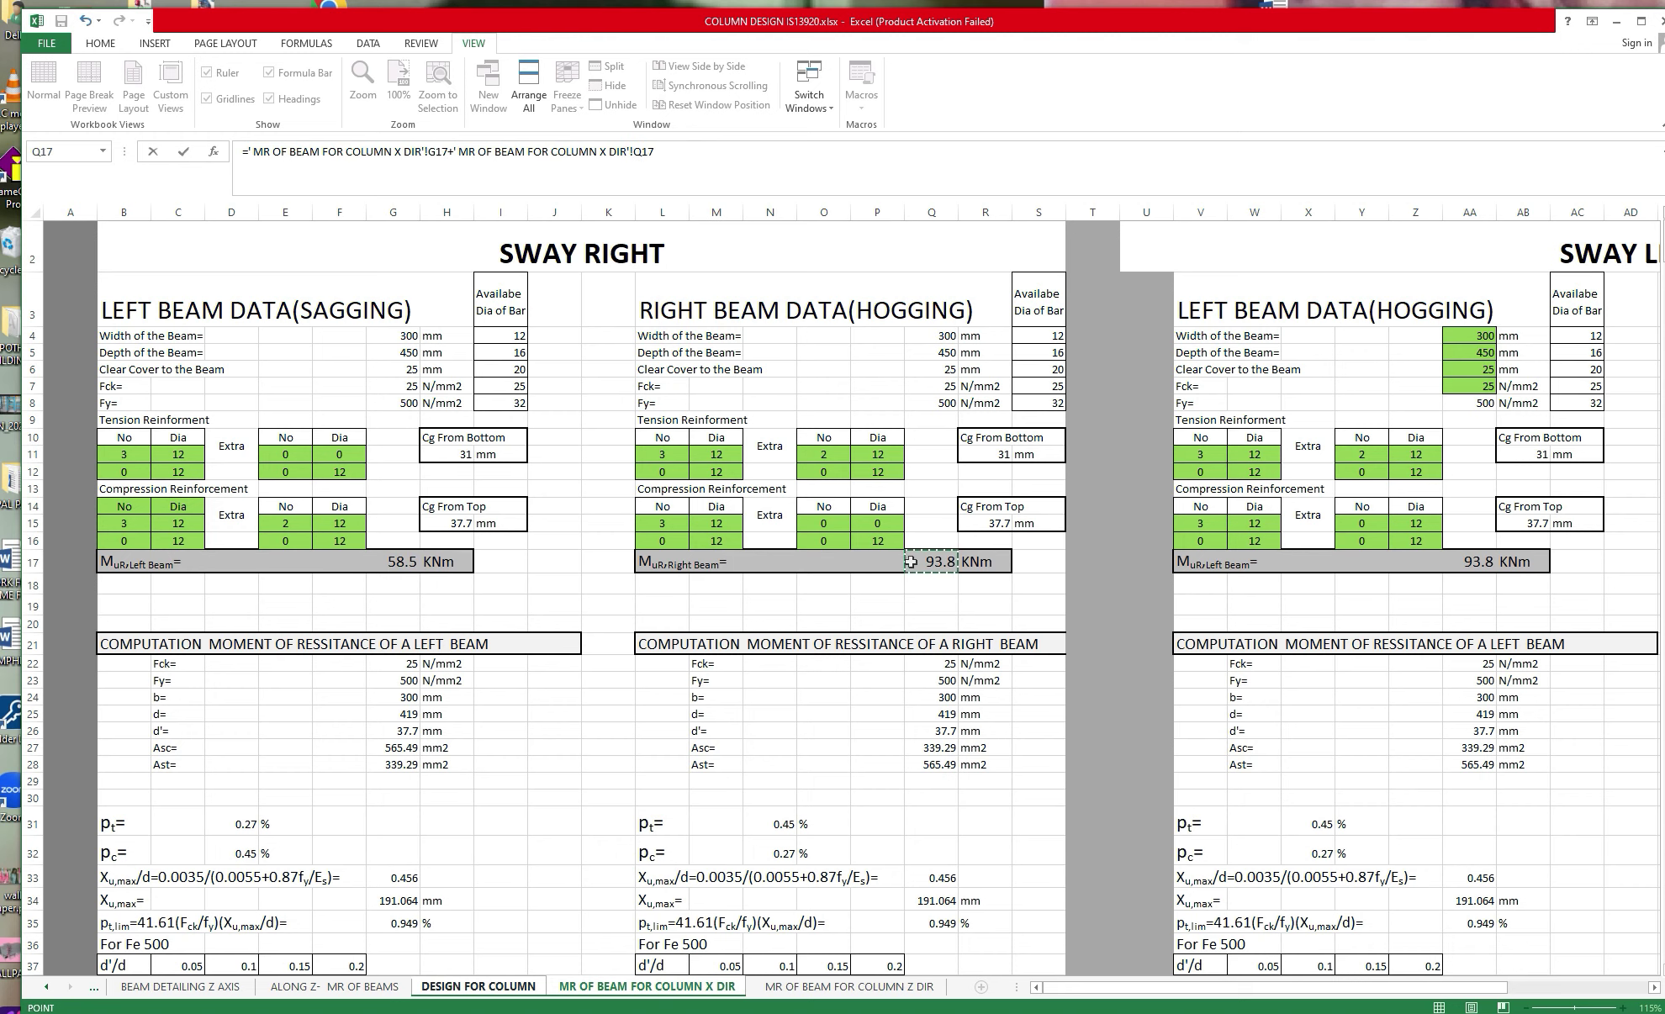
key("Return")
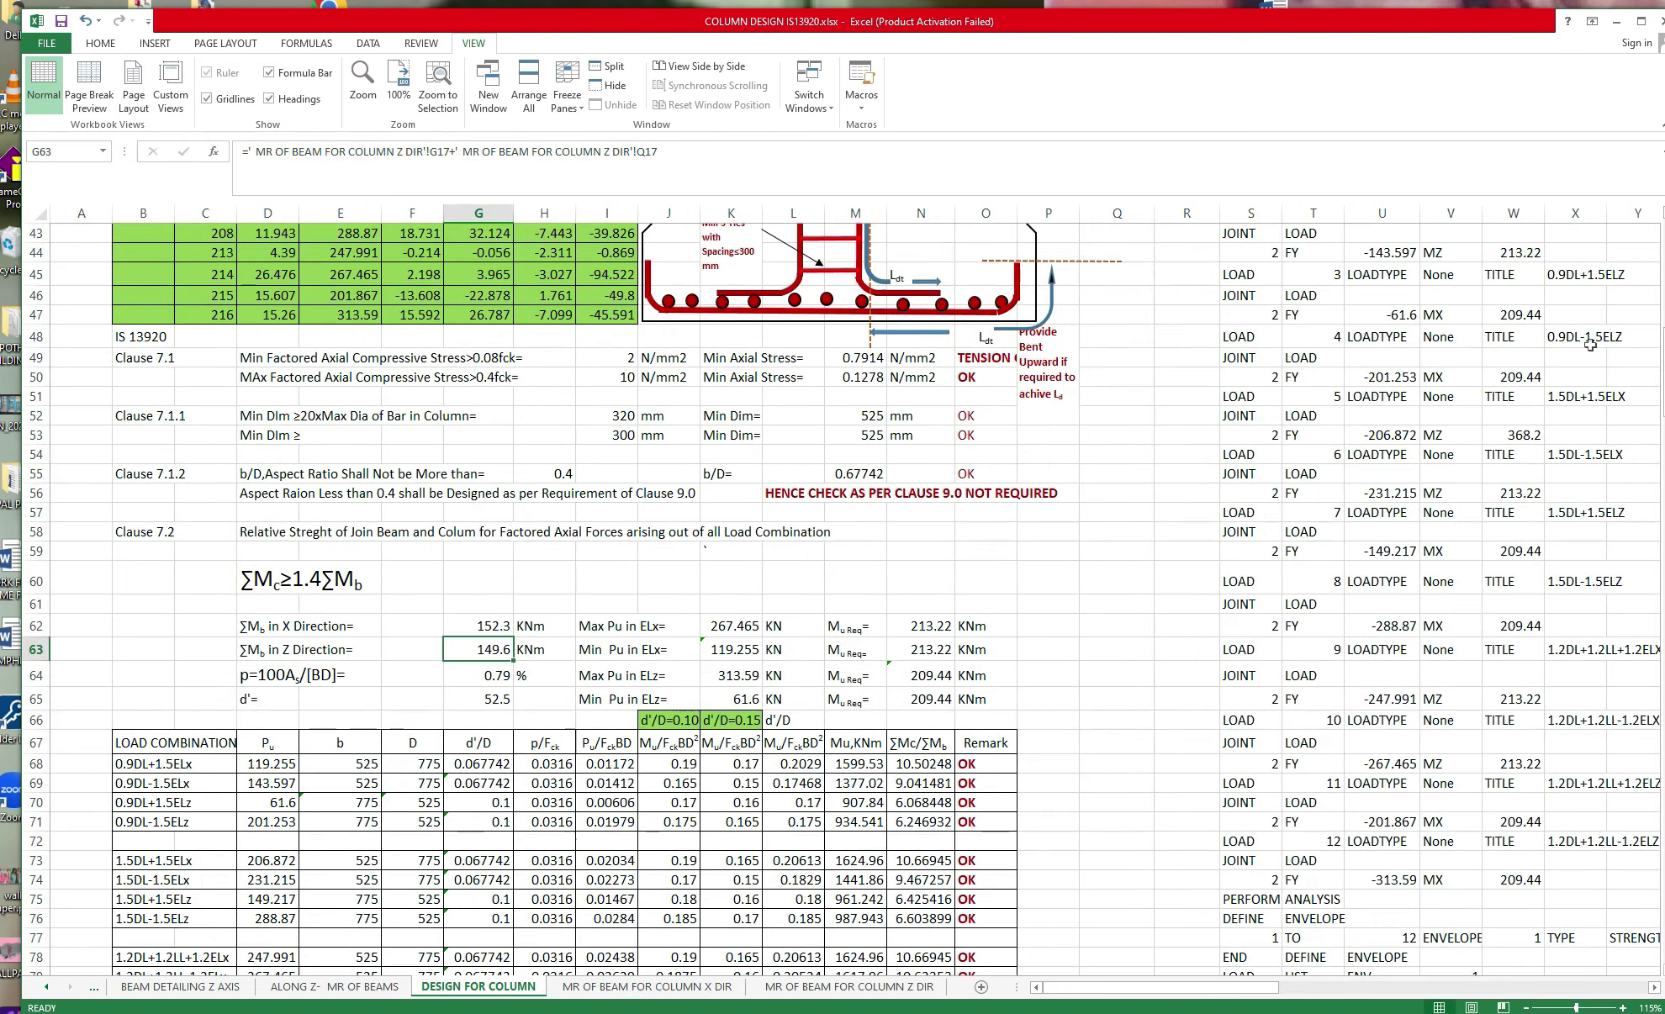
Review the ∑Mb entries and the Force-Y column of the FROM STAAD reaction table for all load cases.
scroll(911, 562, "up", 2)
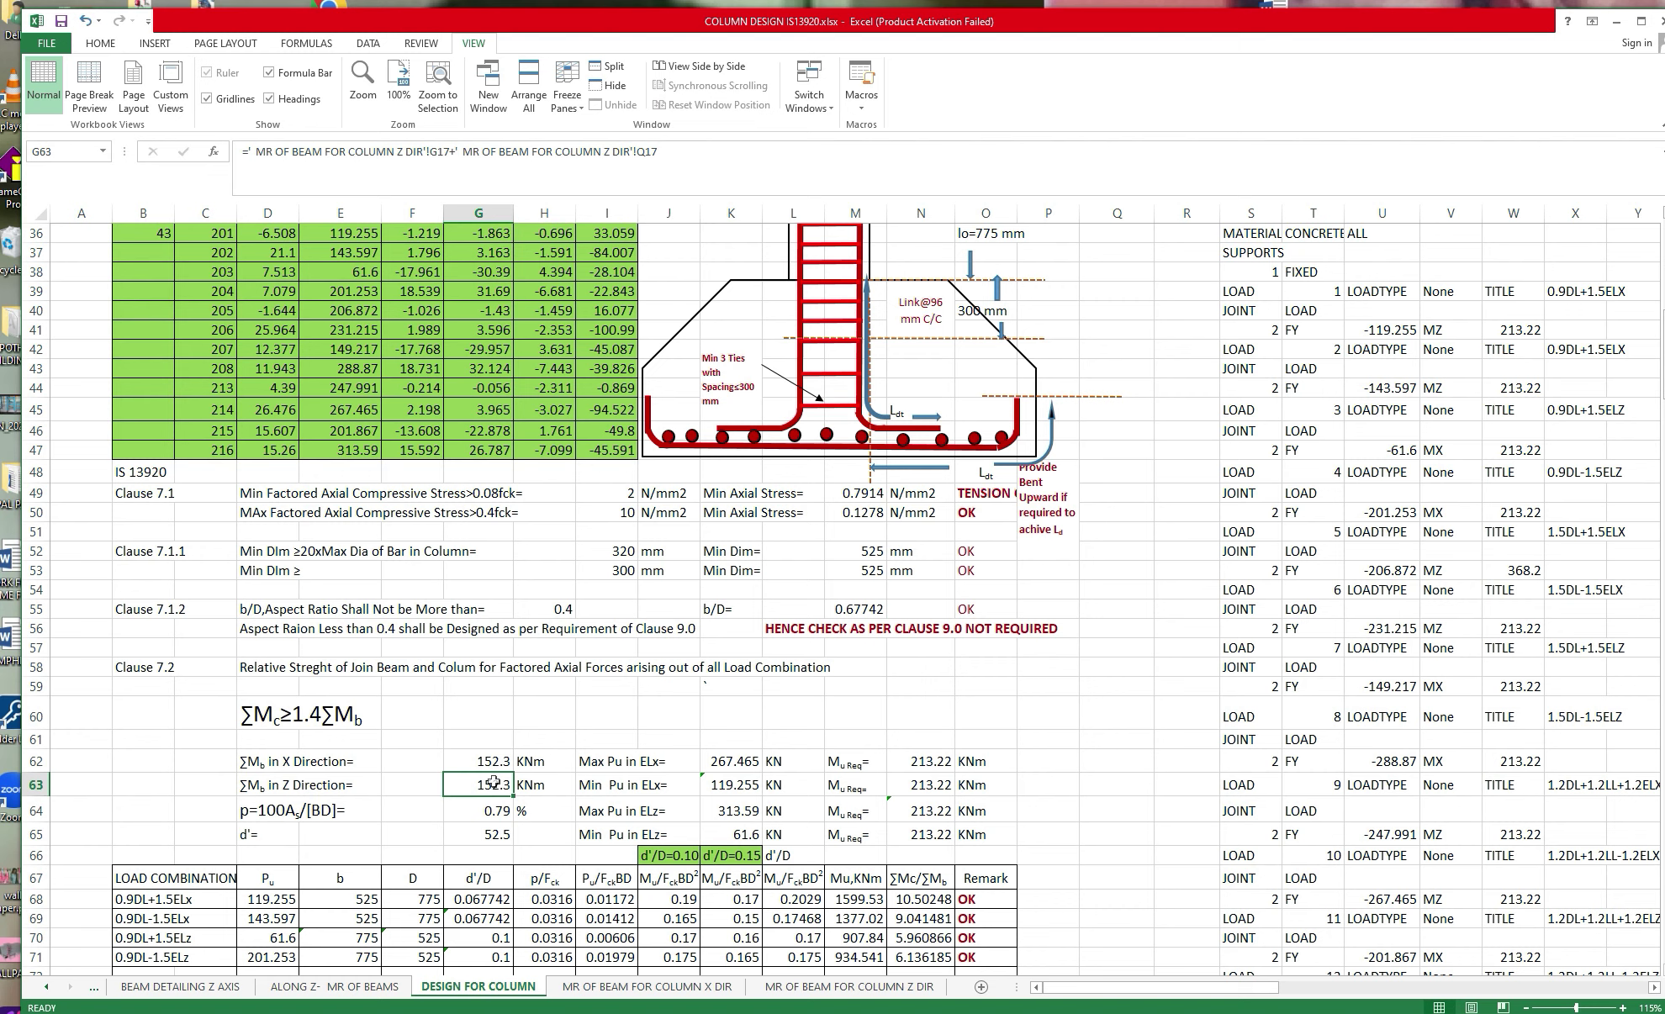
left_click_drag(265, 760, 525, 761)
left_click(730, 683)
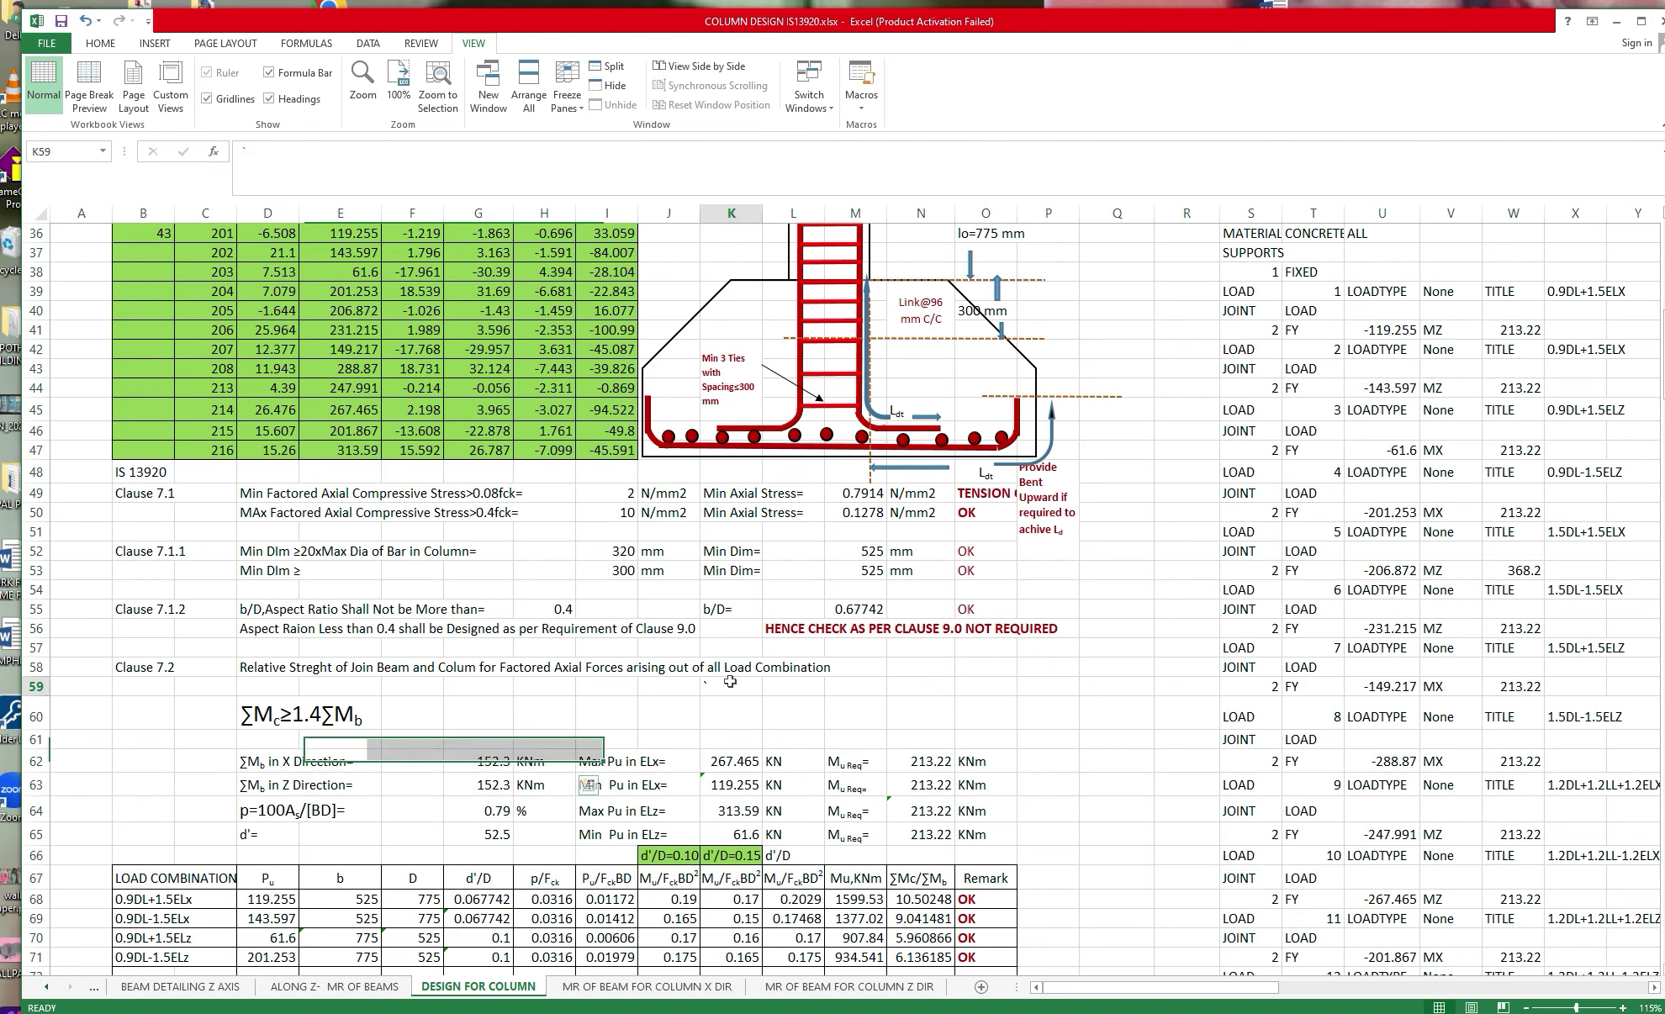
scroll(730, 681, "down", 1)
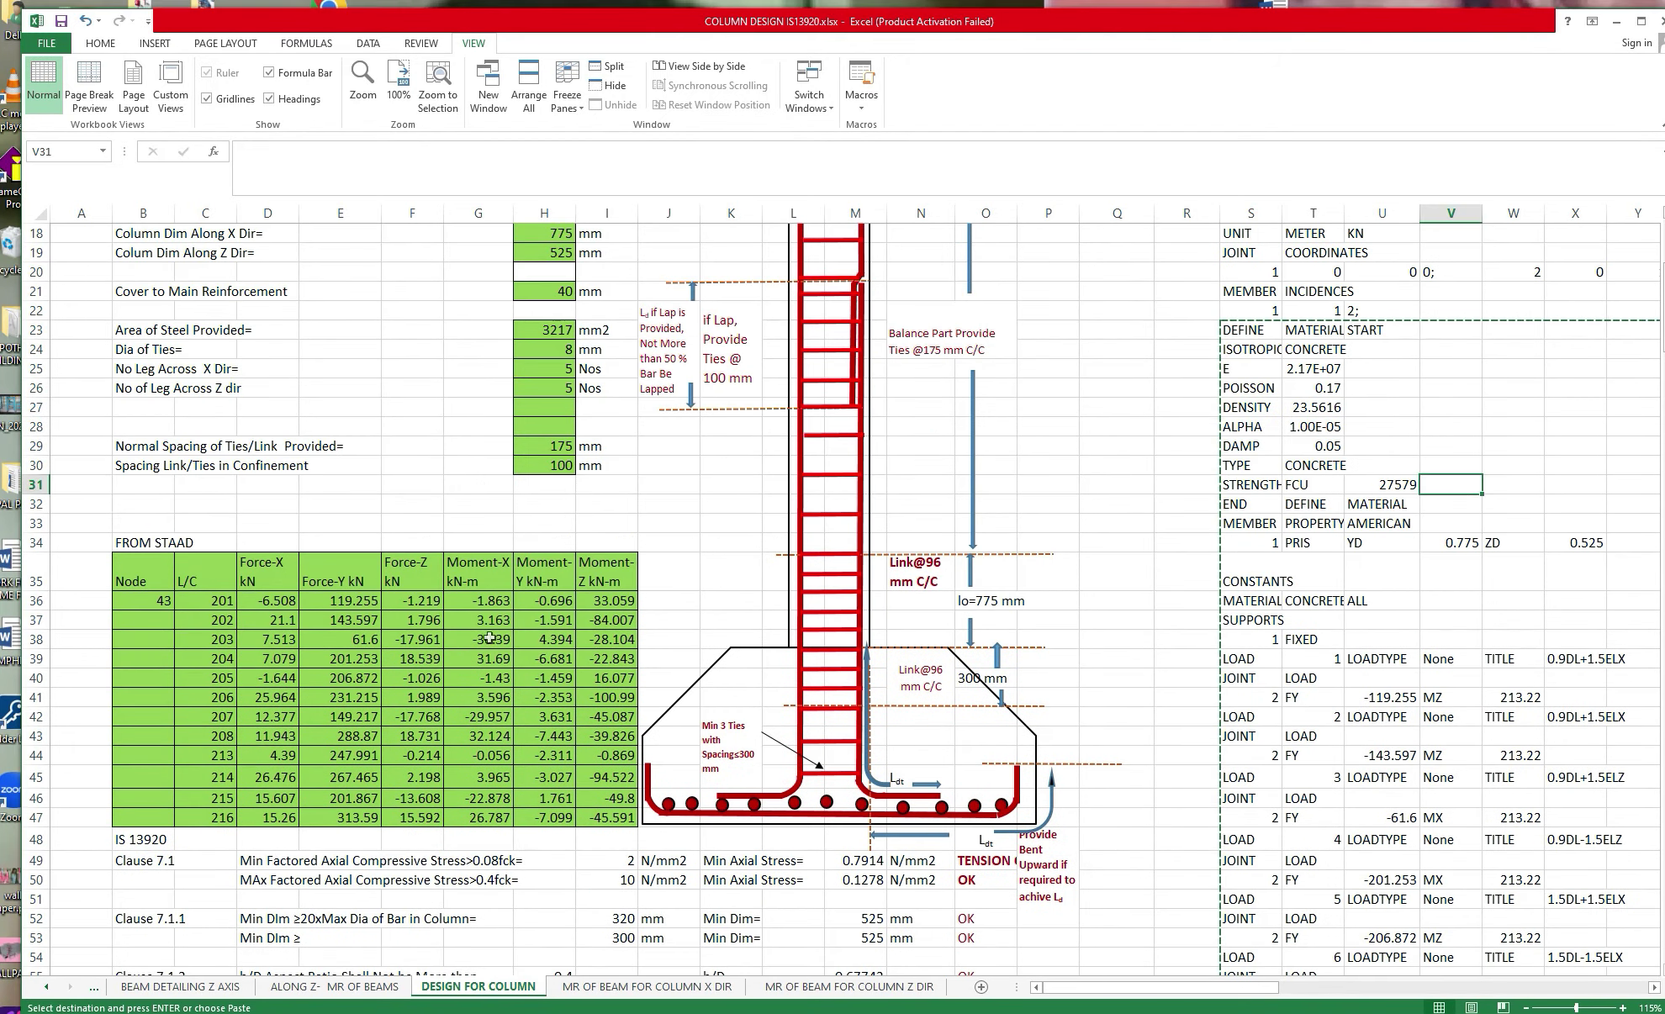
scroll(460, 638, "down", 1)
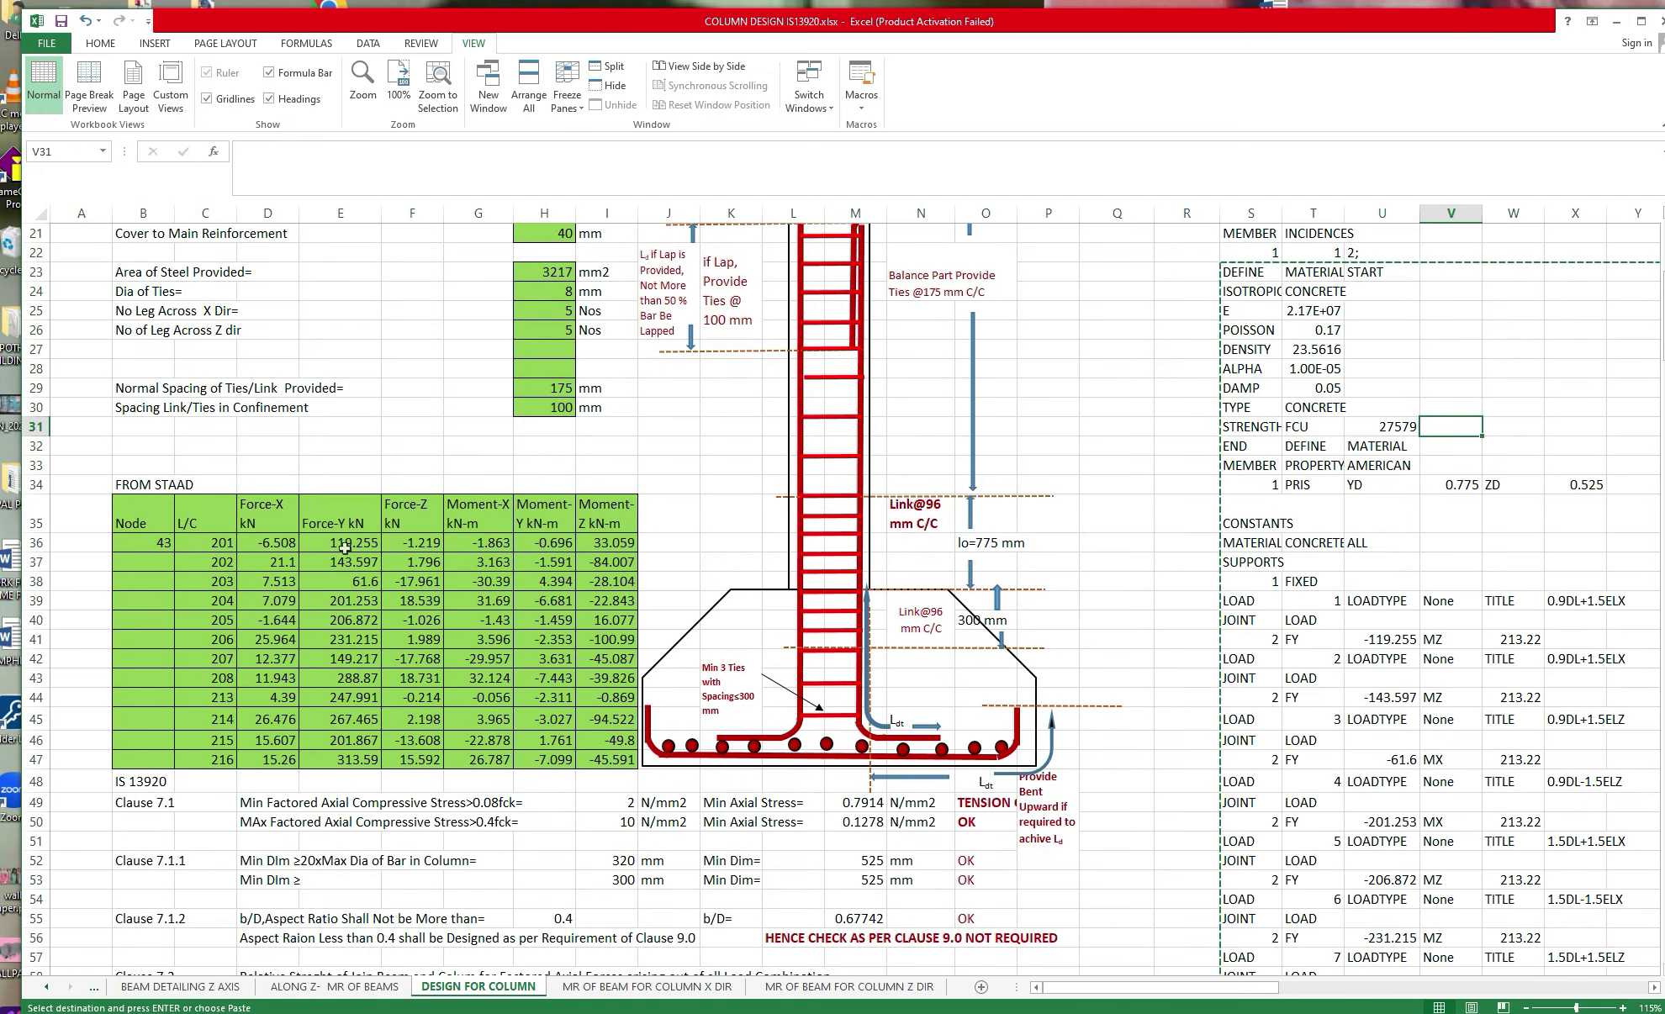
left_click_drag(323, 542, 356, 757)
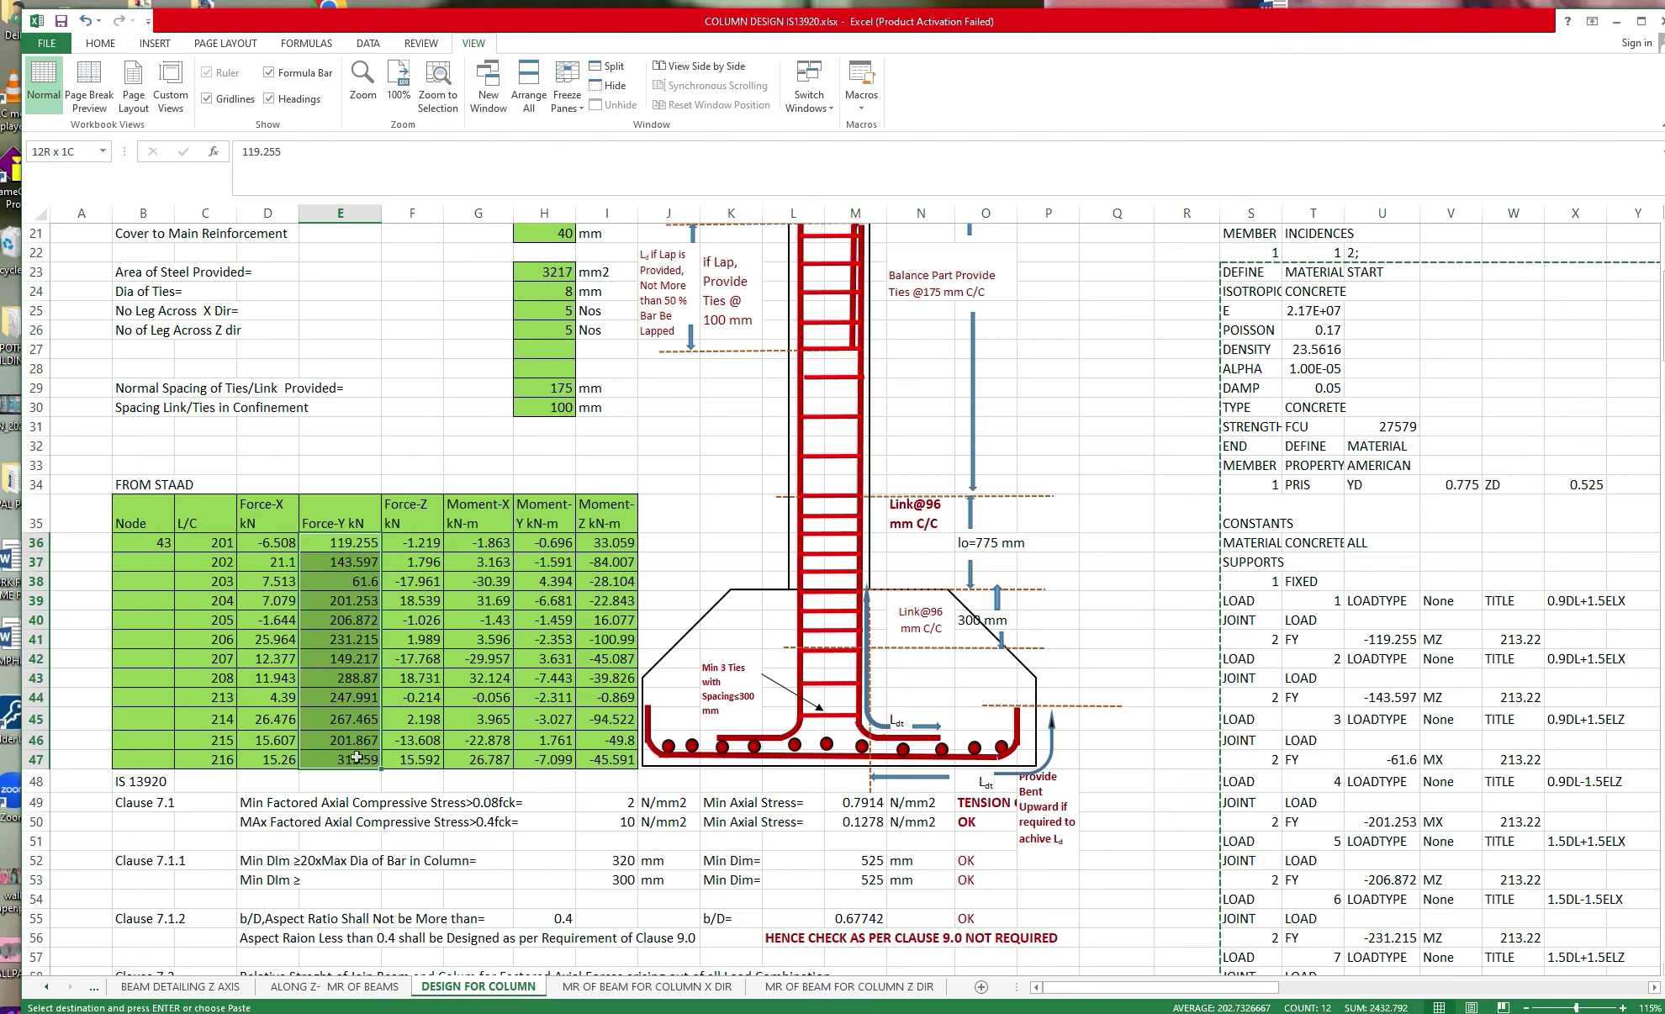
left_click_drag(356, 756, 357, 759)
Examine the clause 7.2 load combination table, checking the Mu column and the remark for every combination.
scroll(366, 707, "down", 7)
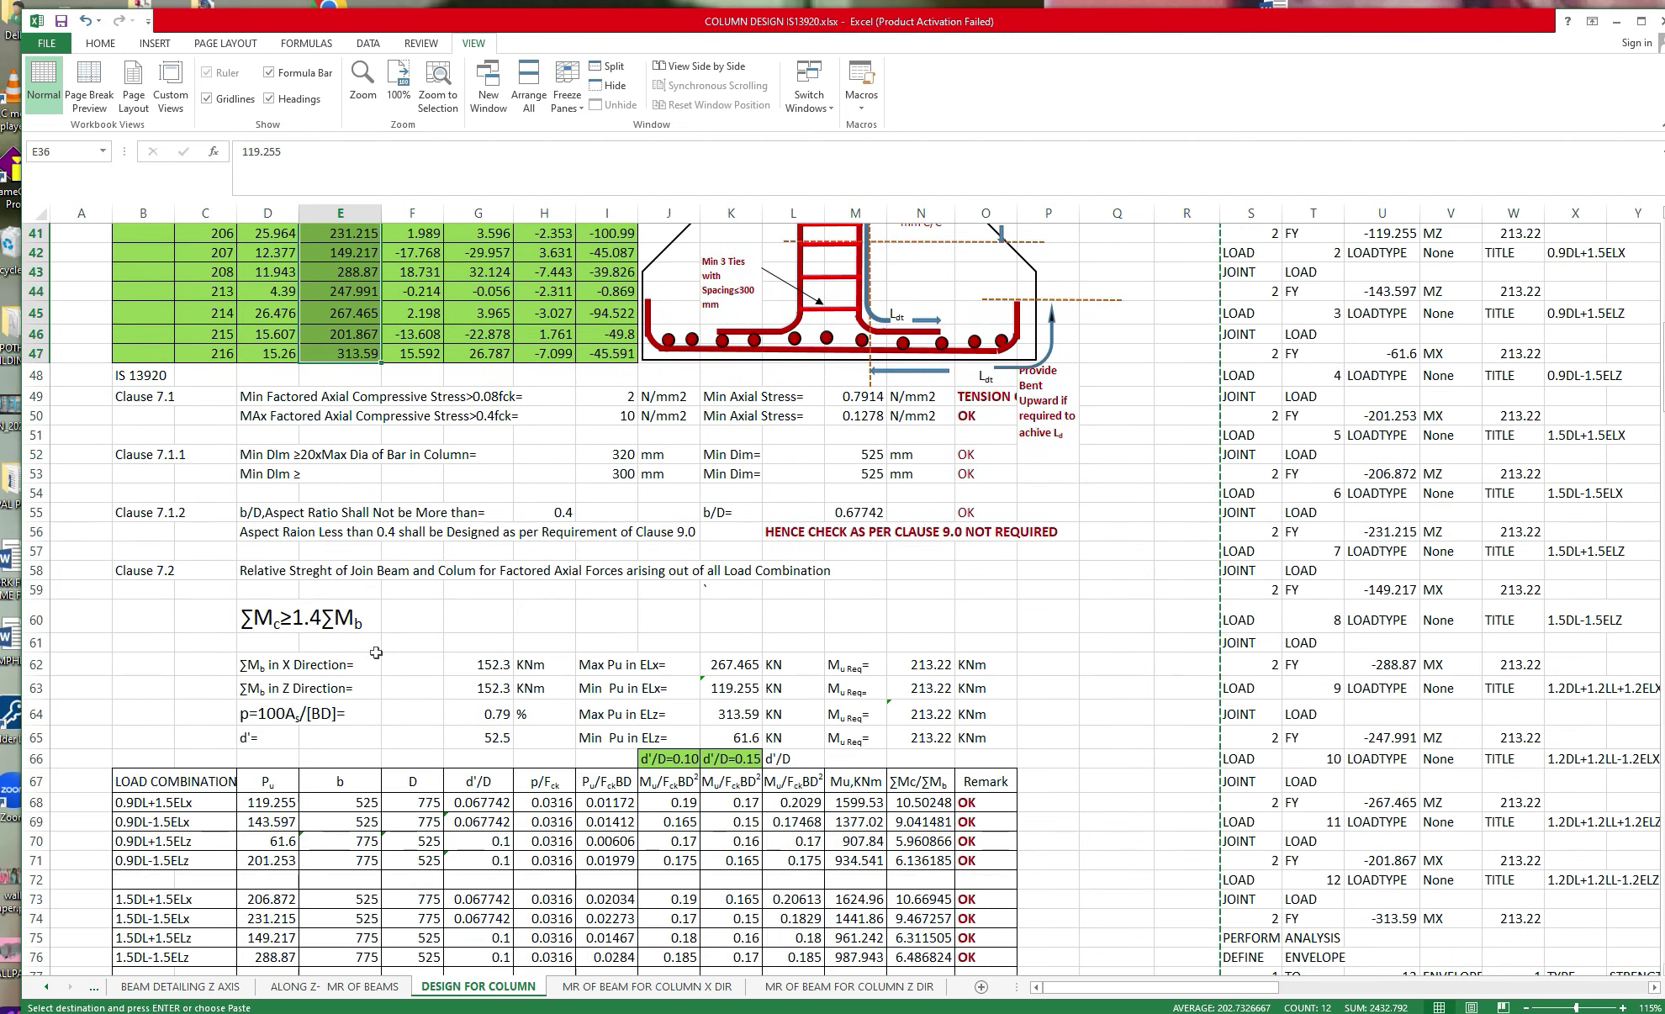
scroll(376, 652, "down", 5)
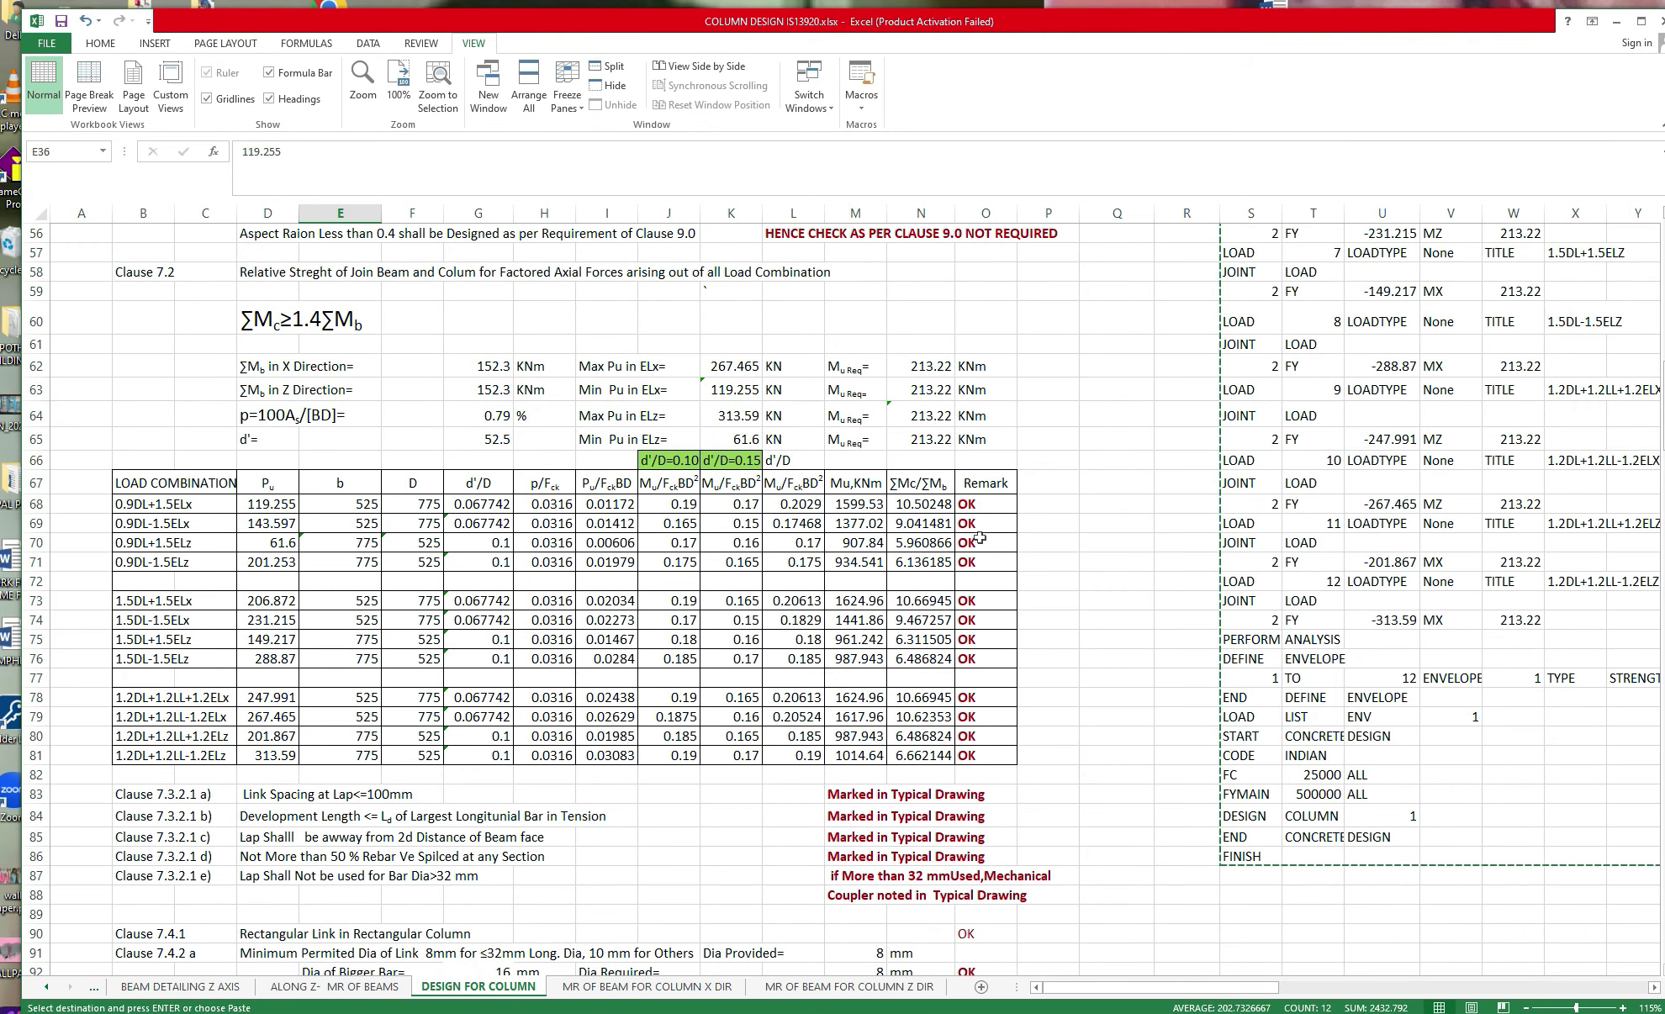
left_click_drag(979, 521, 984, 755)
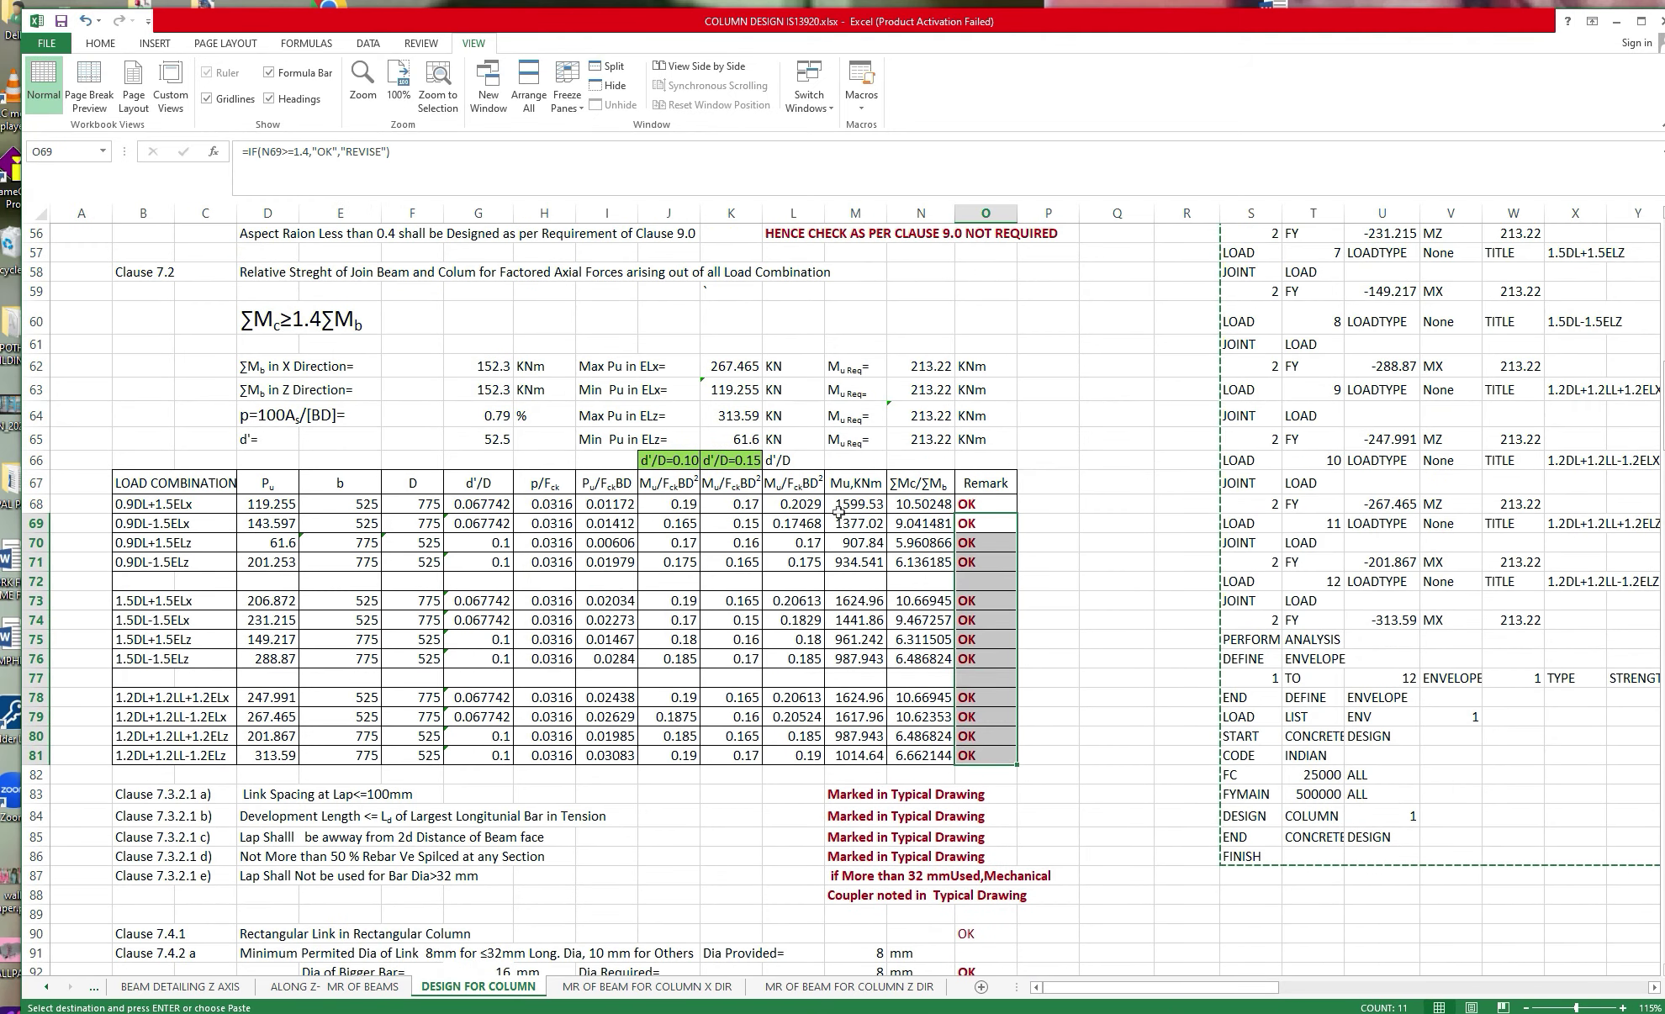
left_click_drag(838, 512, 870, 751)
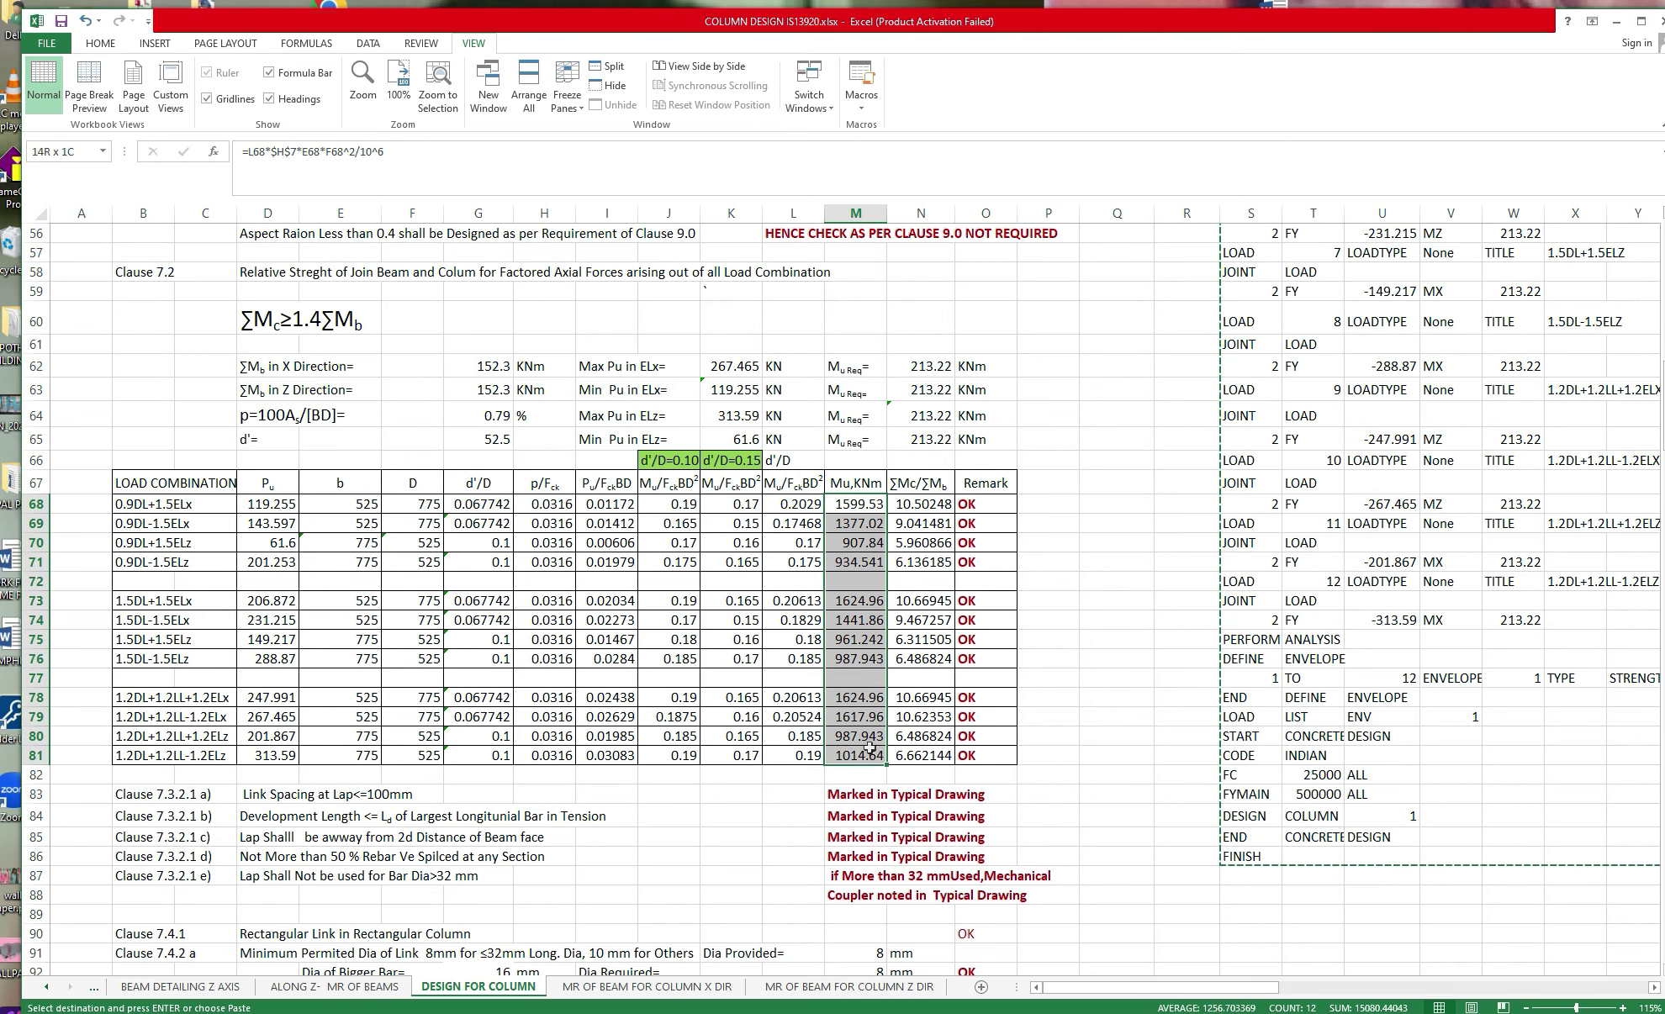
left_click(1116, 691)
scroll(1104, 673, "up", 1)
scroll(1104, 670, "down", 1)
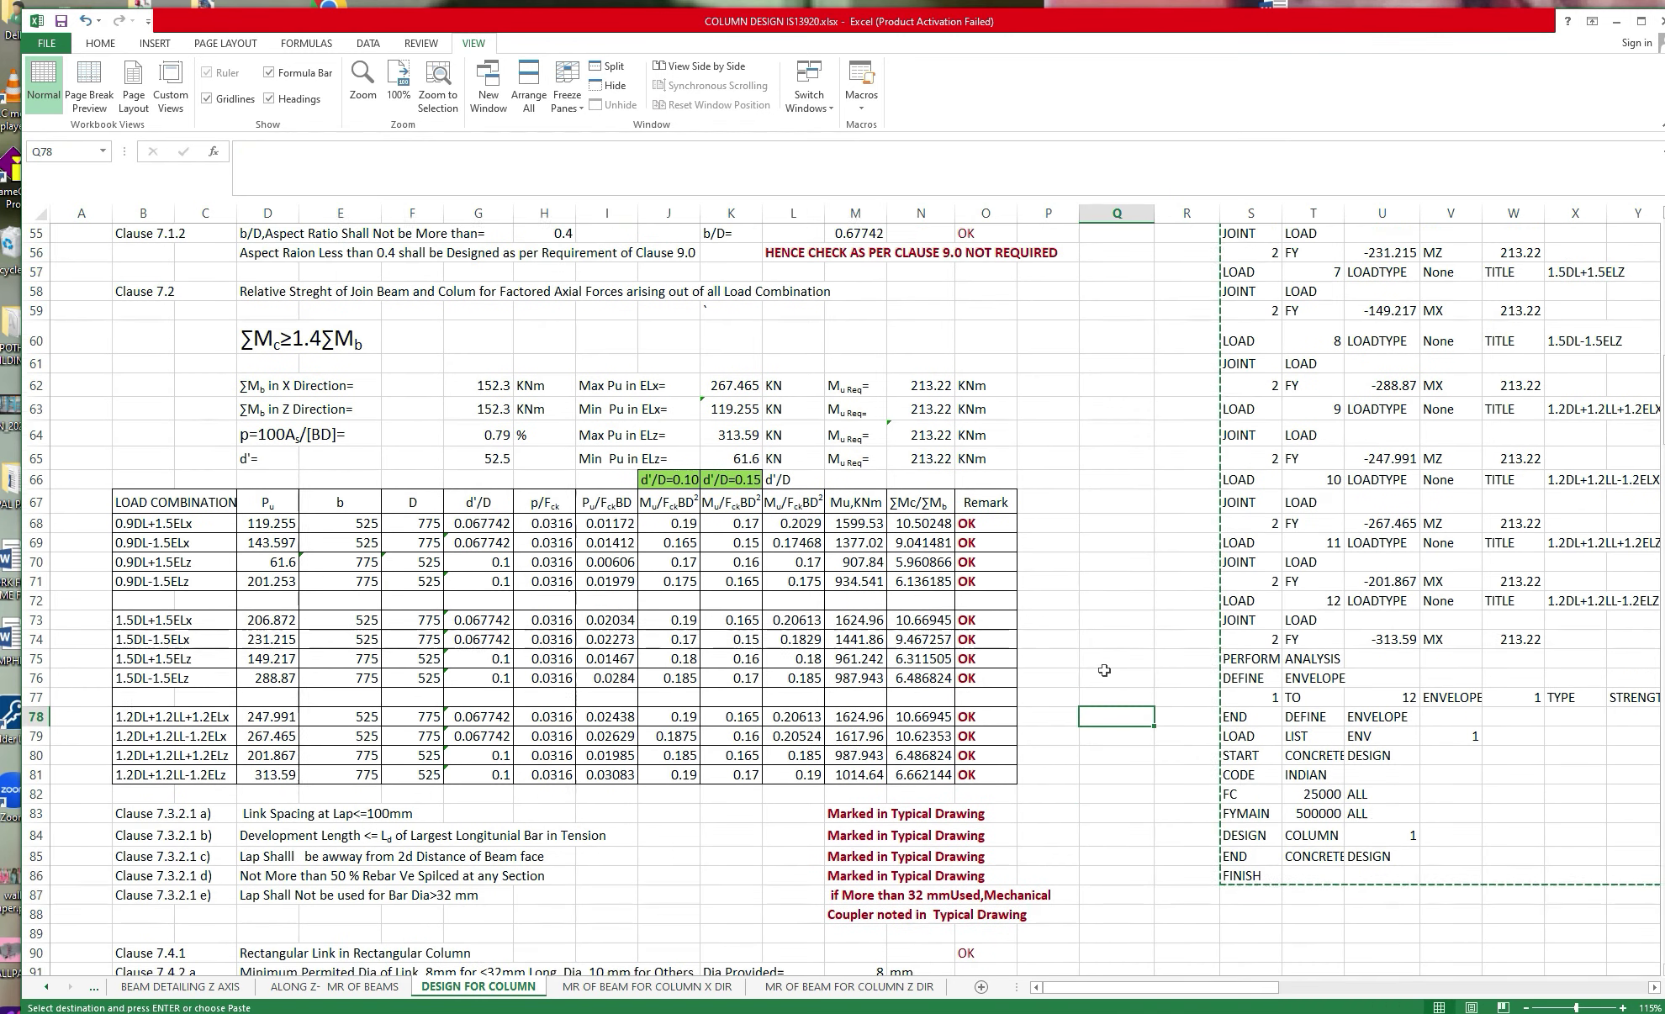
scroll(1104, 670, "down", 1)
scroll(1084, 664, "up", 1)
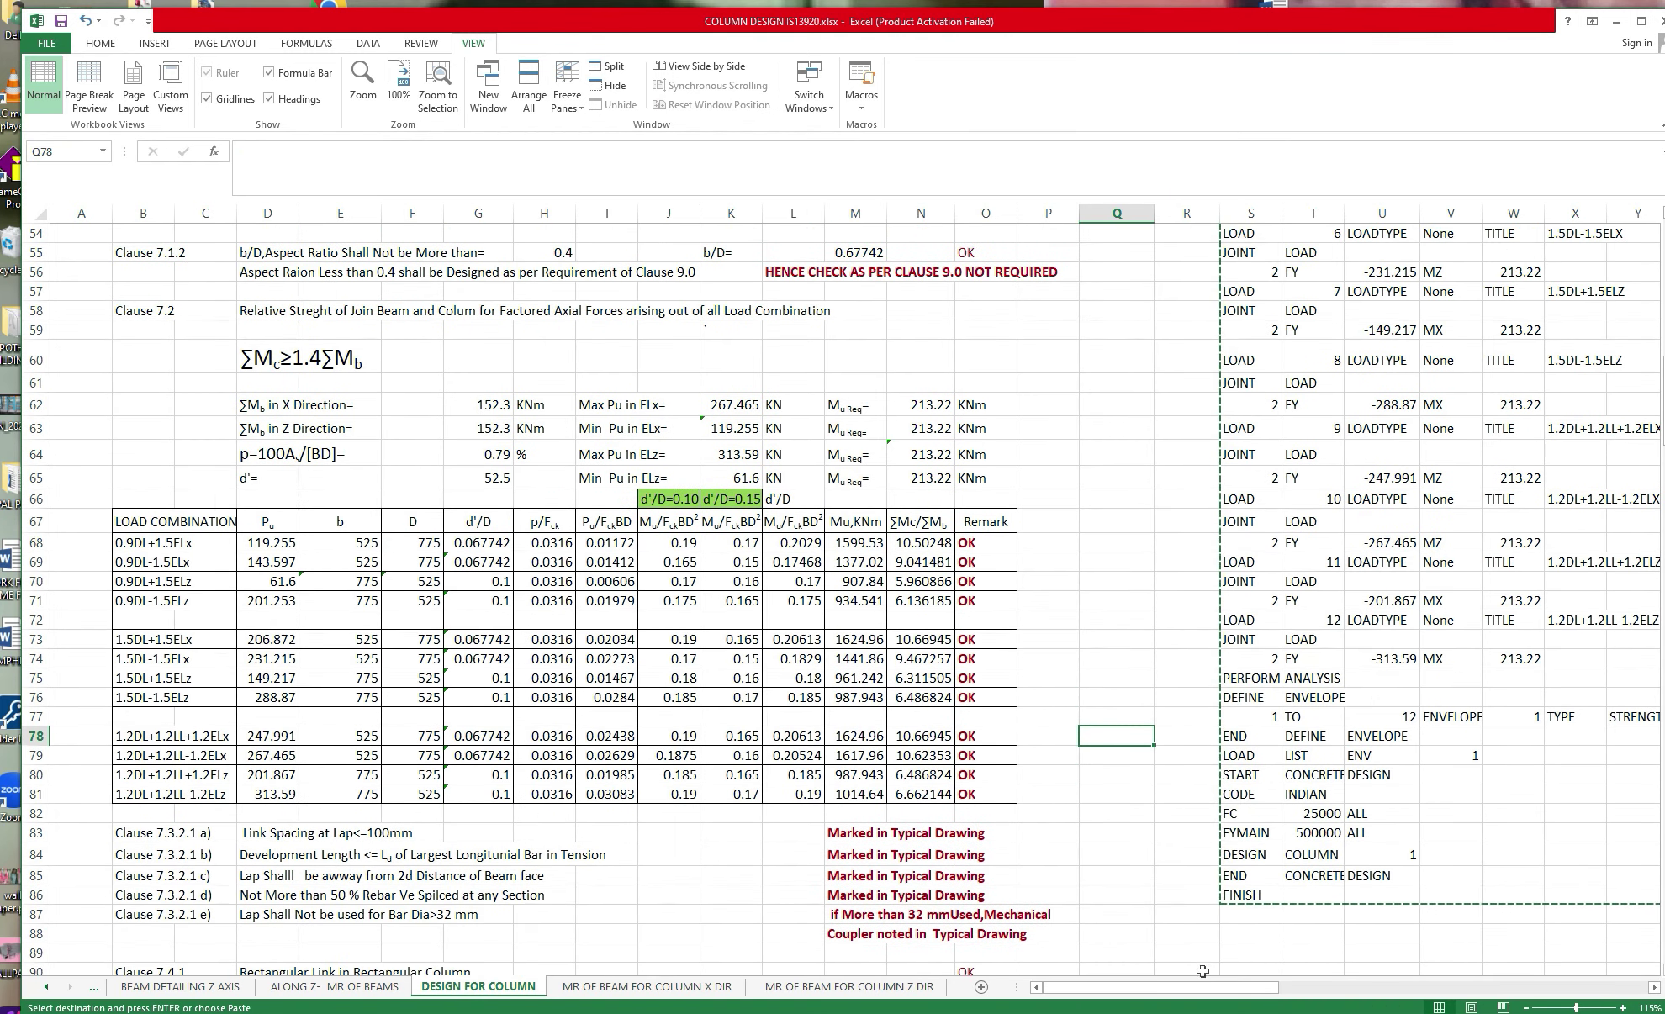
Examine the STAAD input block for column design, from its geometry and material definitions through the load cases and concrete design commands.
left_click_drag(1202, 987, 1298, 987)
left_click(1236, 755)
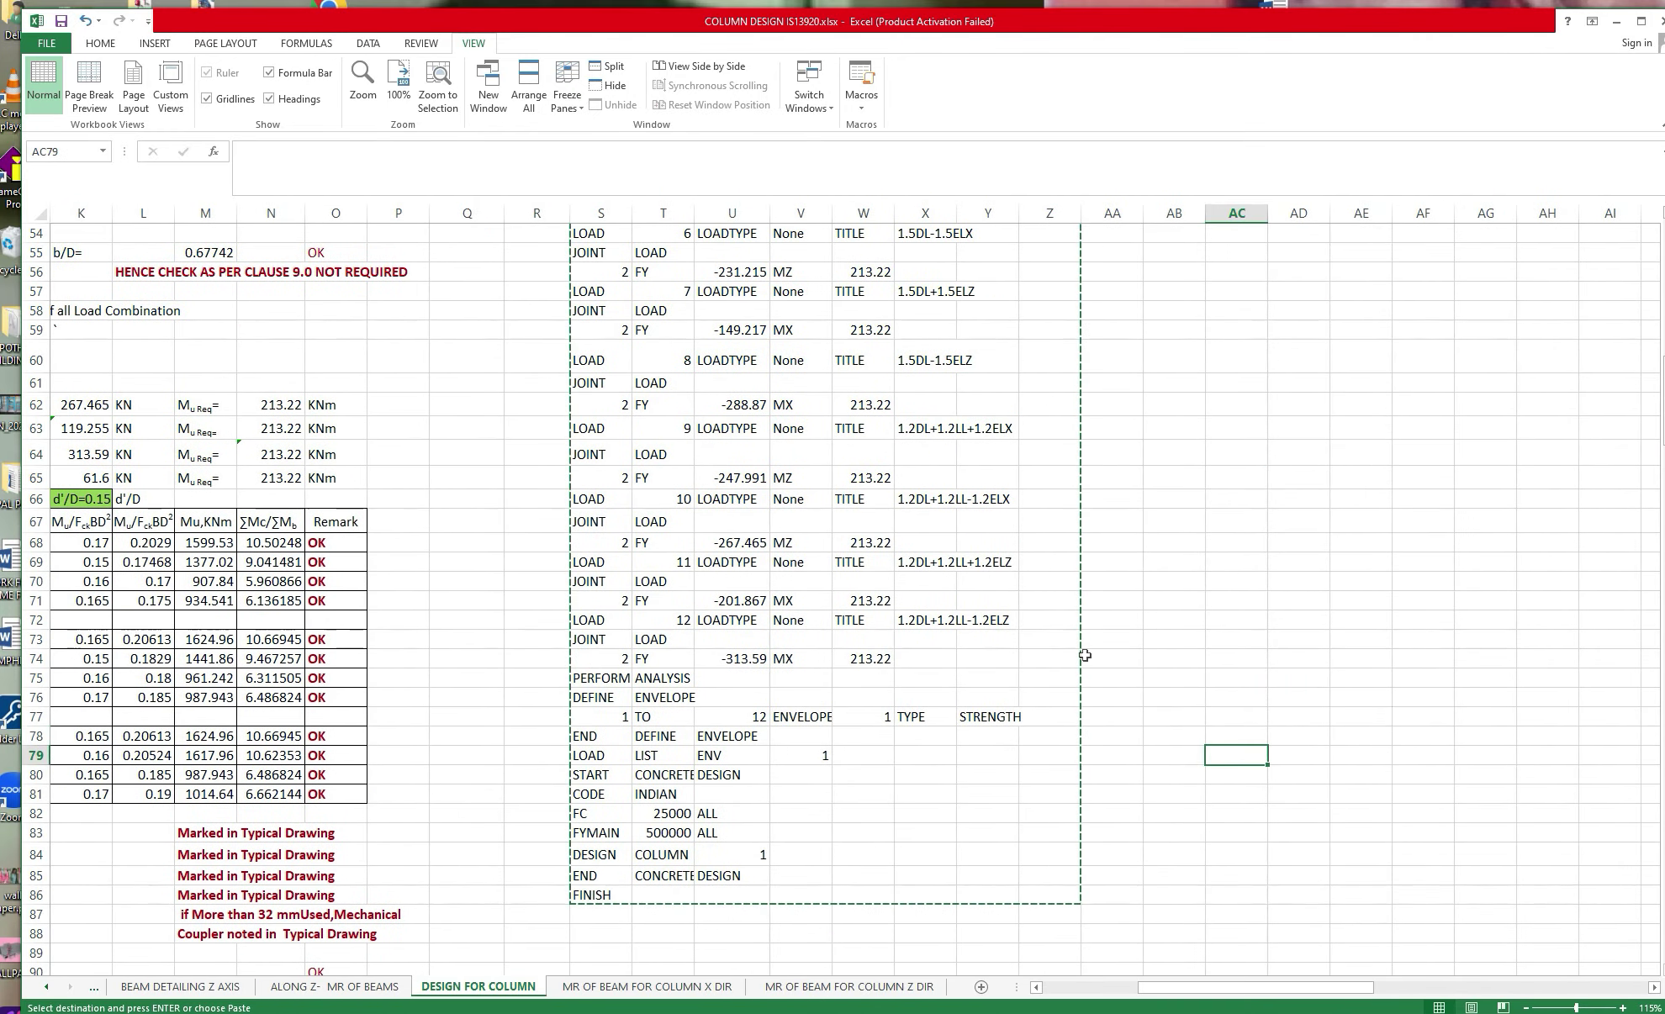
scroll(1085, 655, "up", 3)
key("Escape")
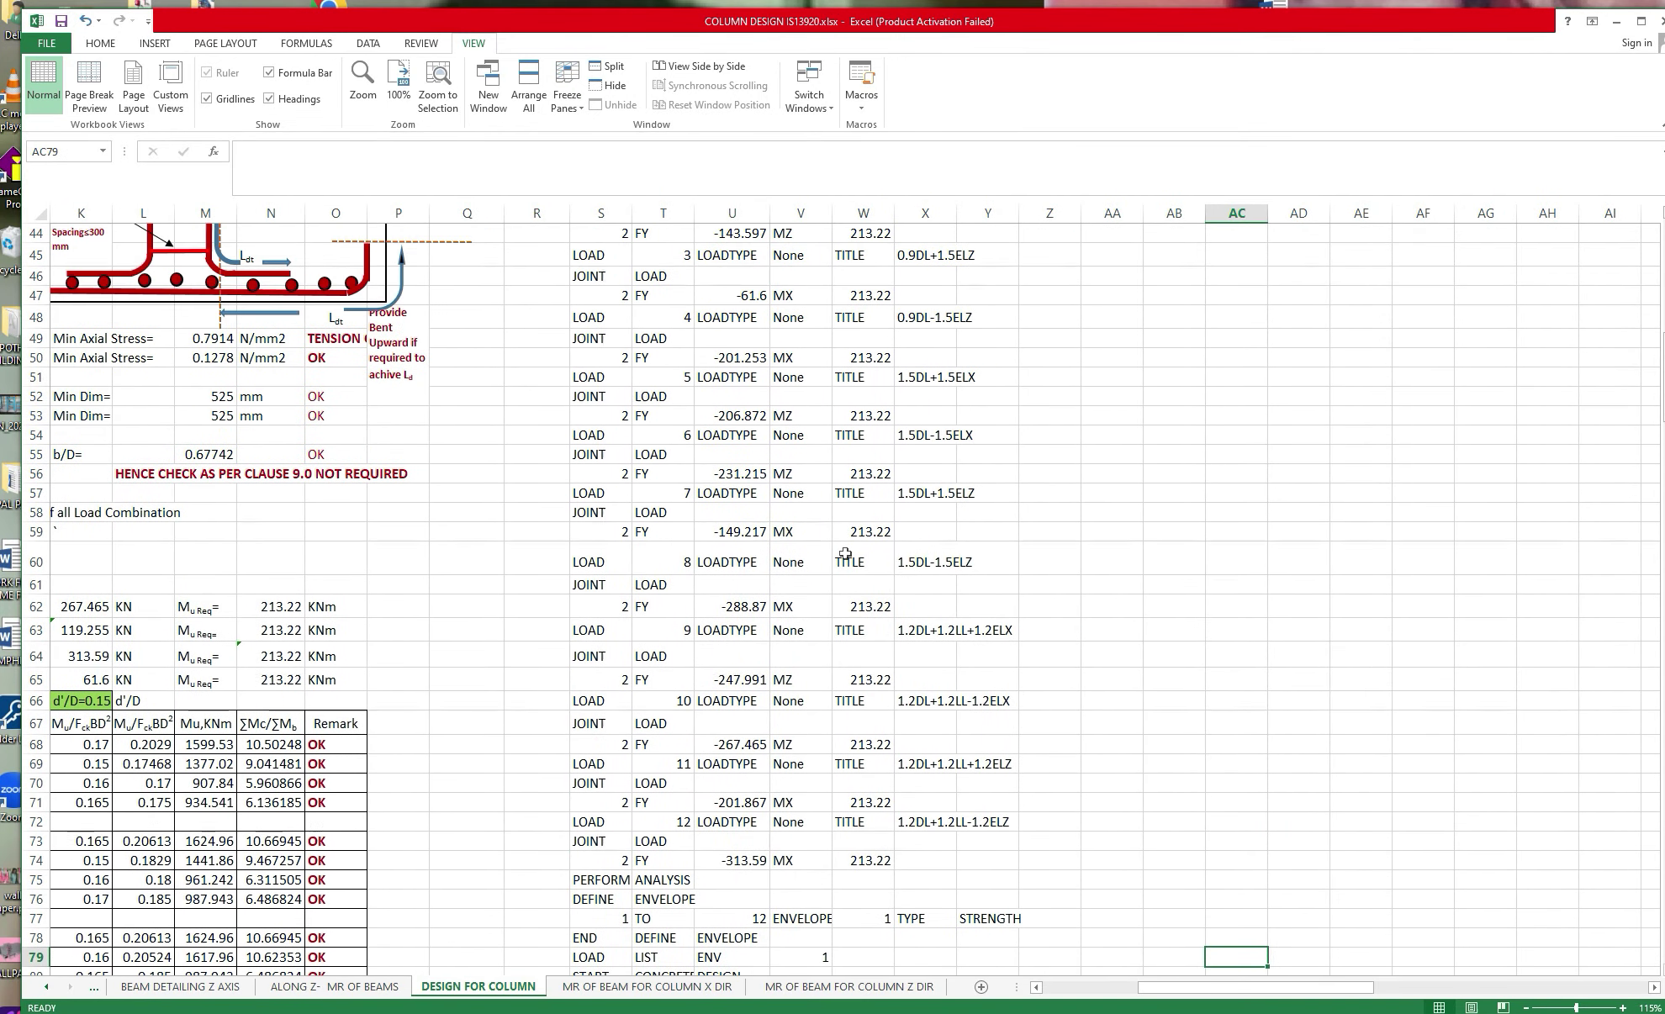
scroll(845, 554, "up", 7)
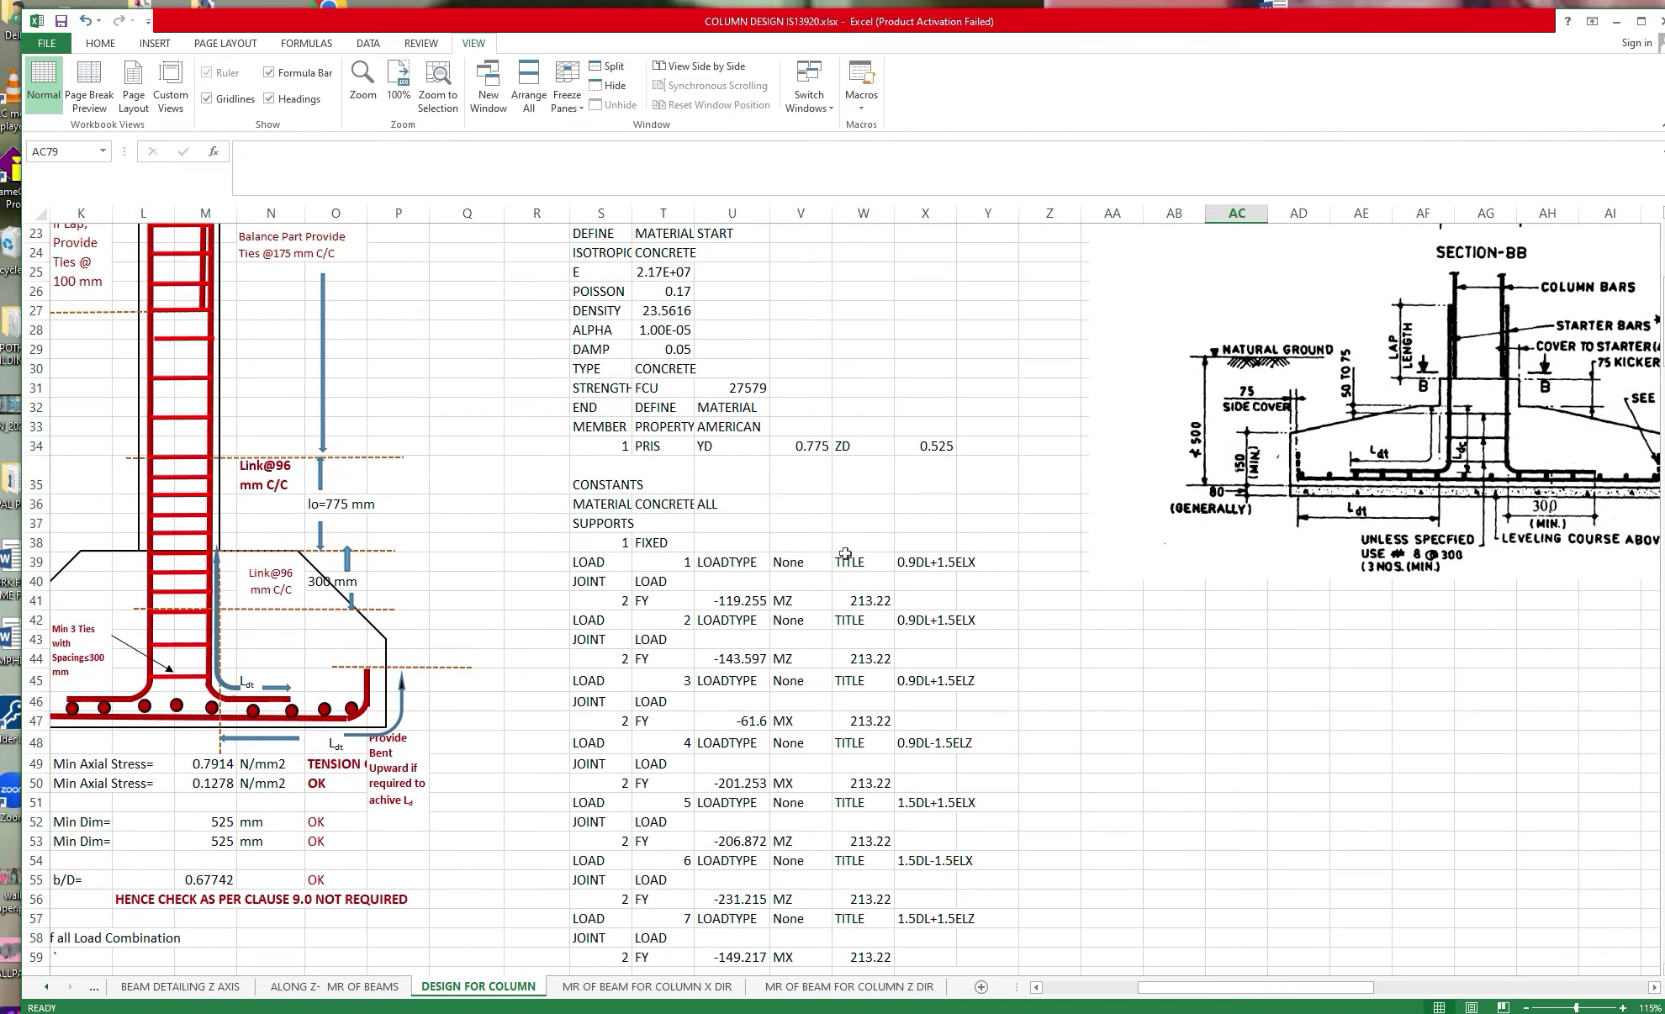
scroll(845, 553, "up", 3)
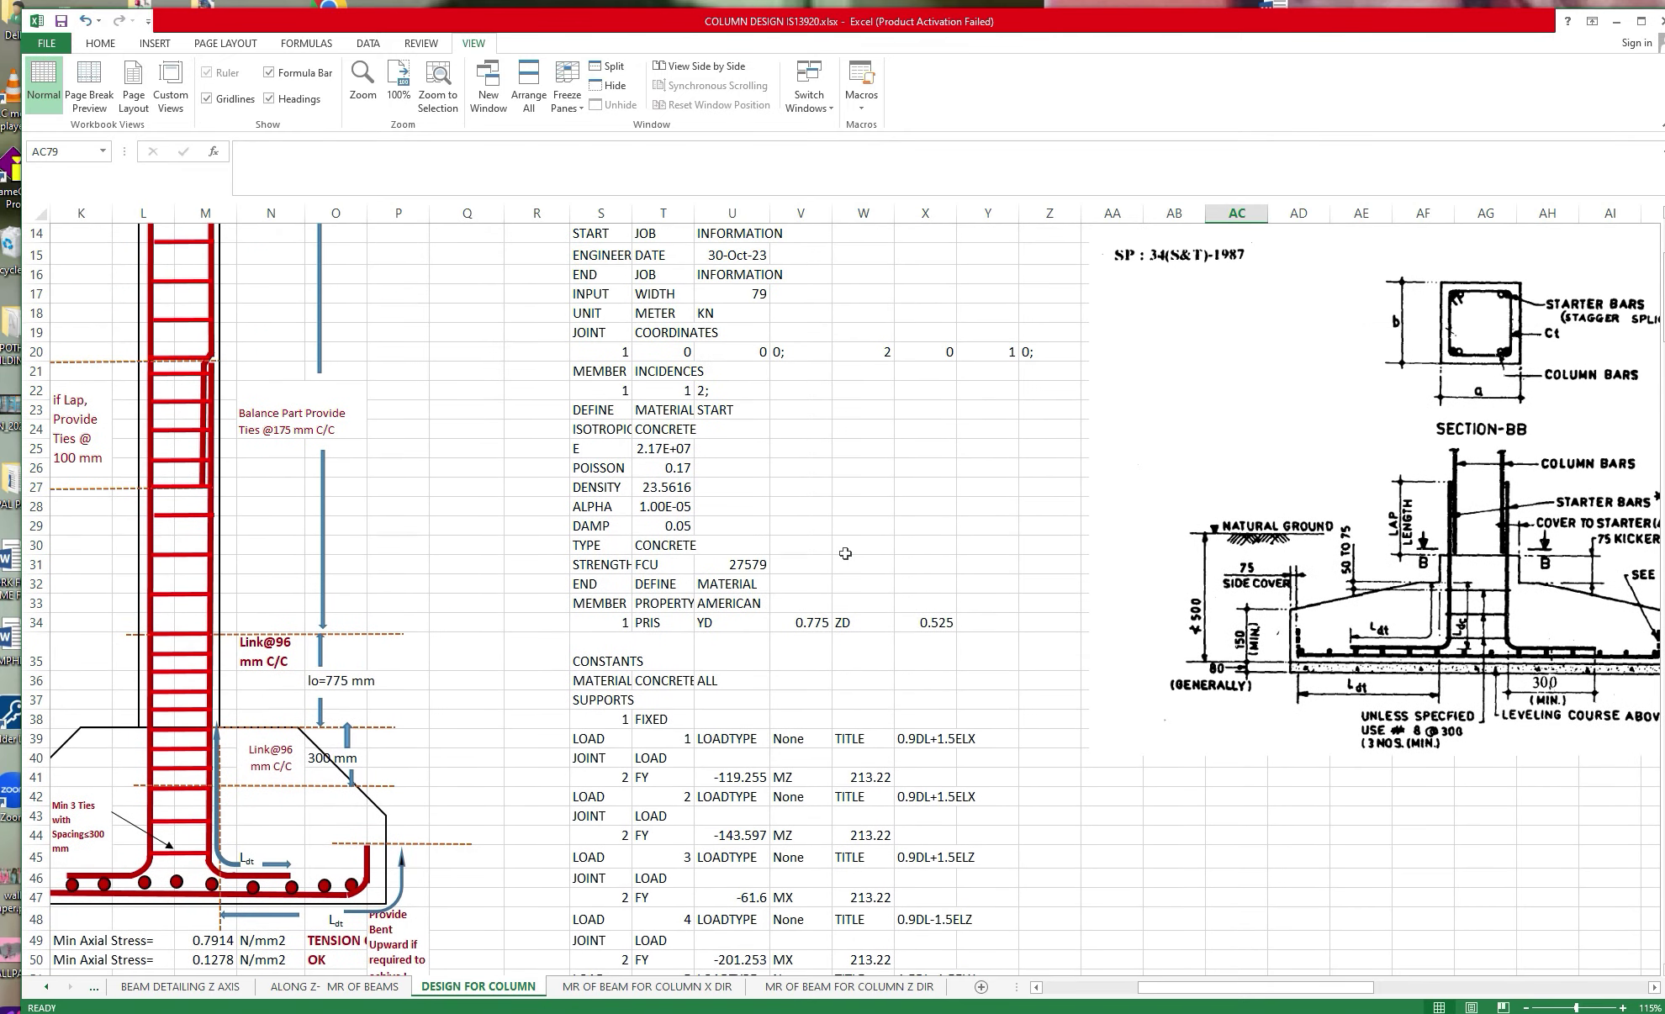
scroll(845, 553, "down", 6)
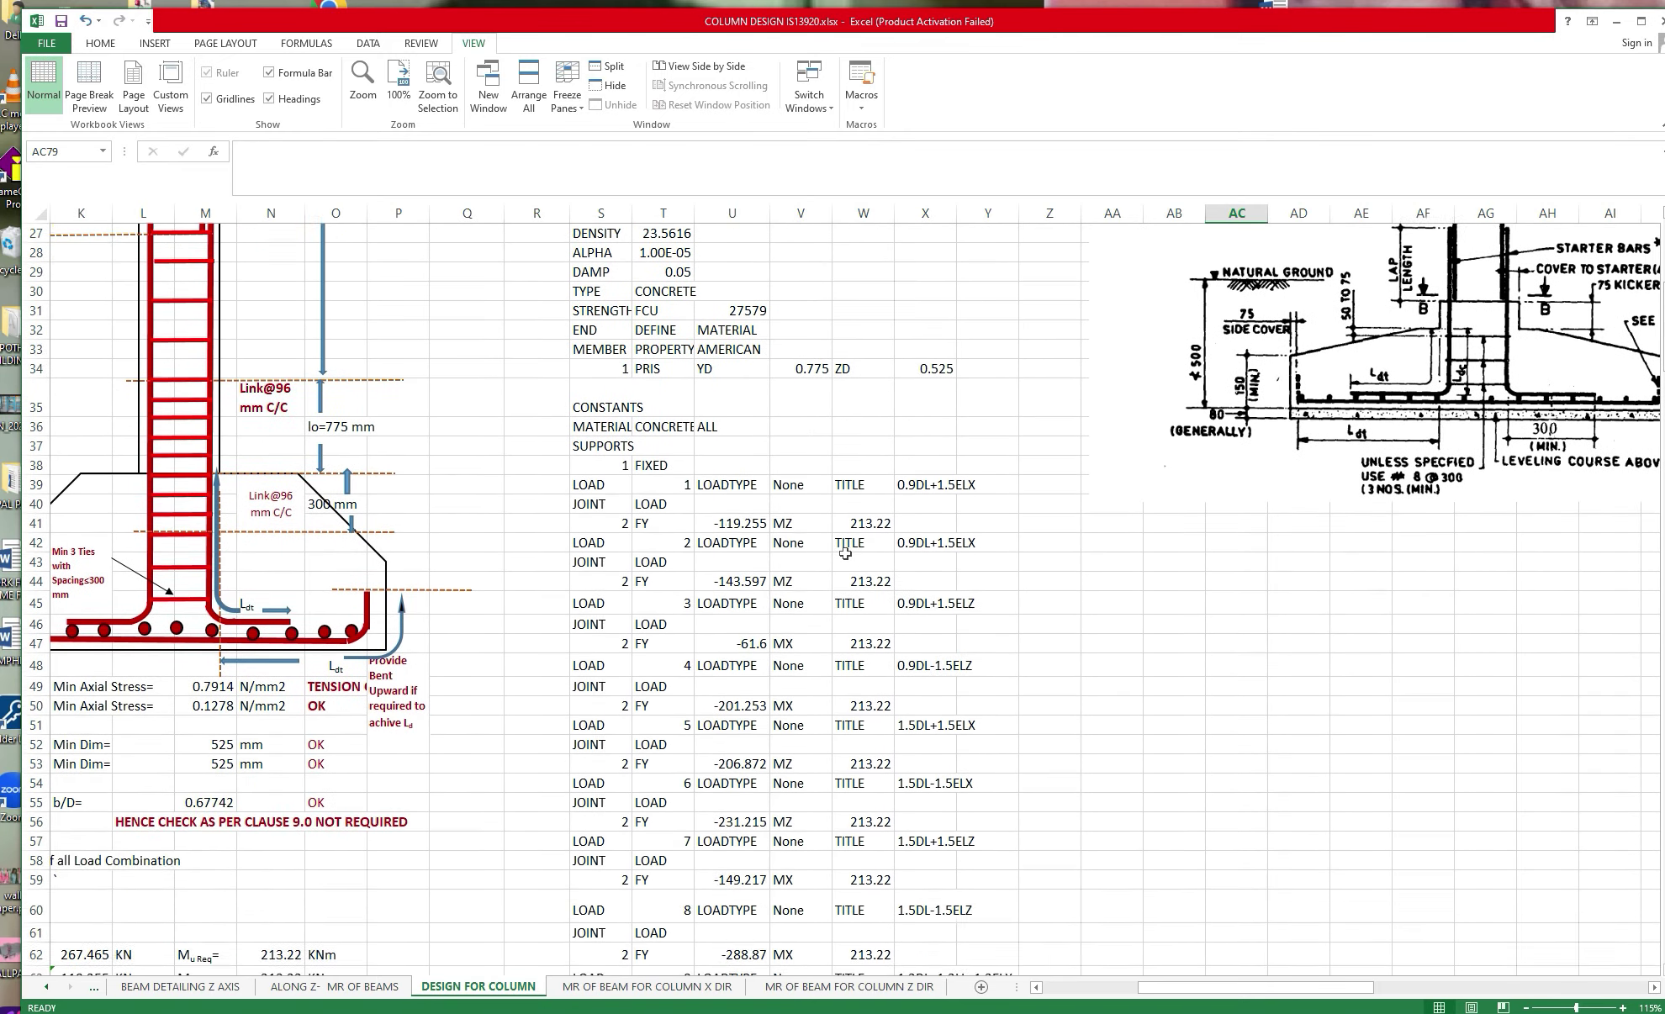
left_click_drag(1158, 992, 1281, 997)
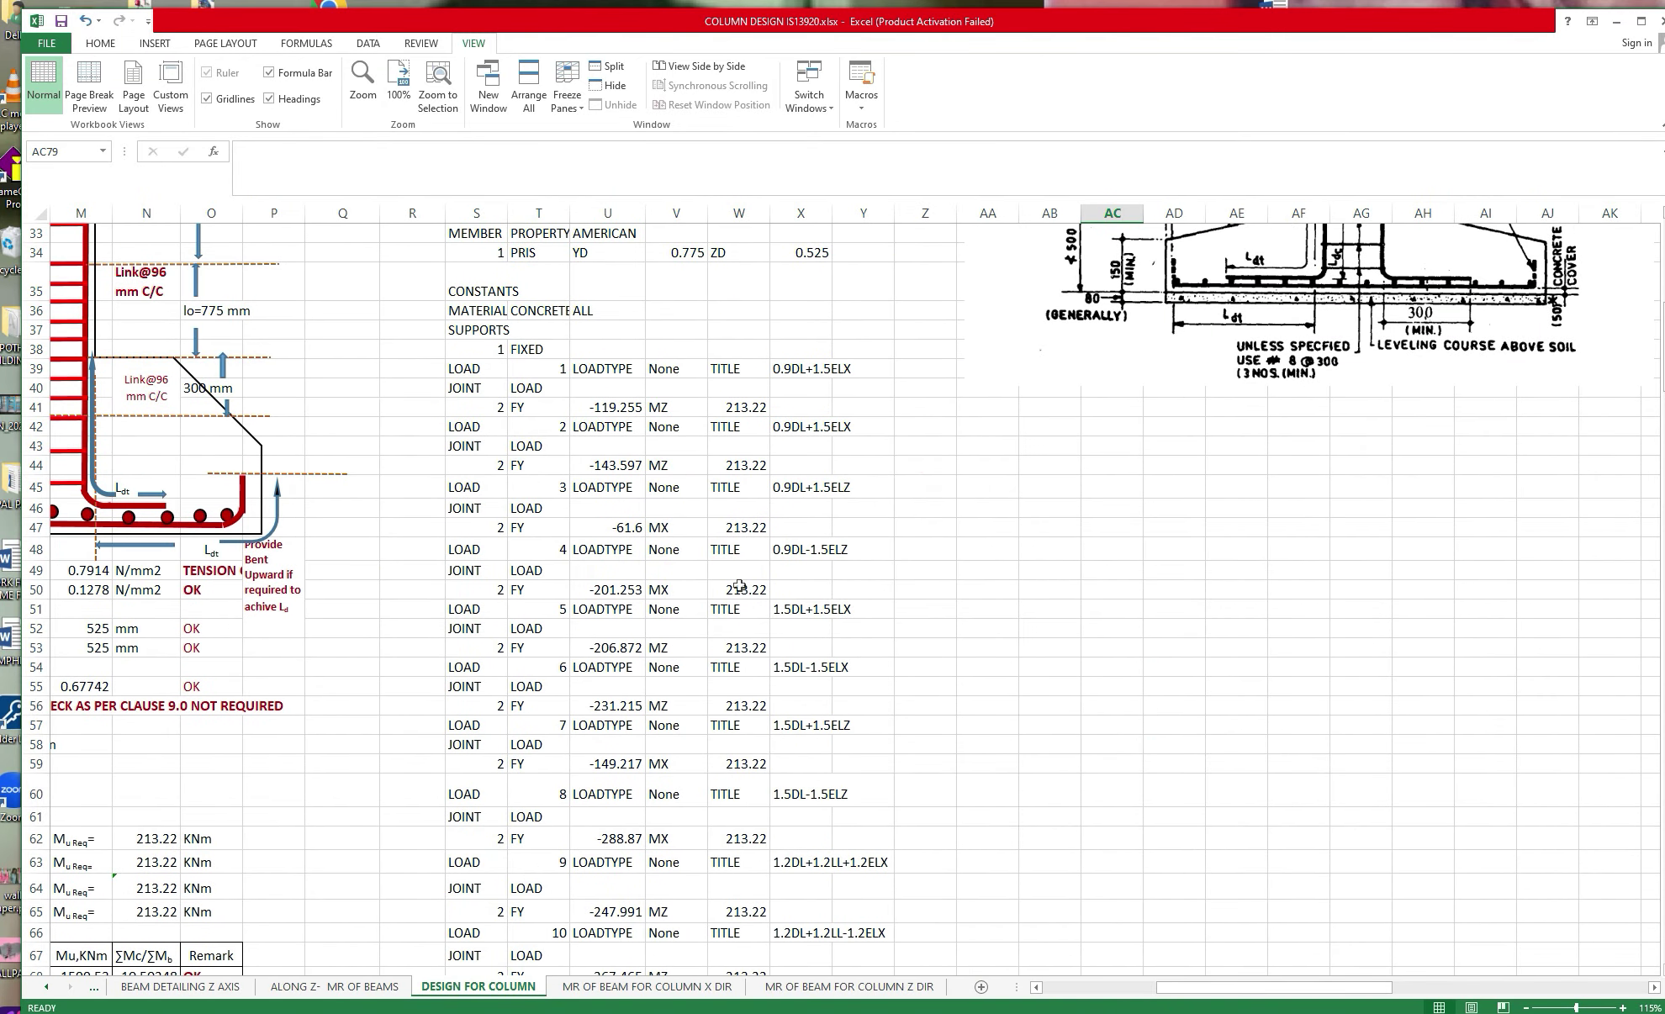
scroll(738, 586, "down", 1)
scroll(849, 637, "up", 4)
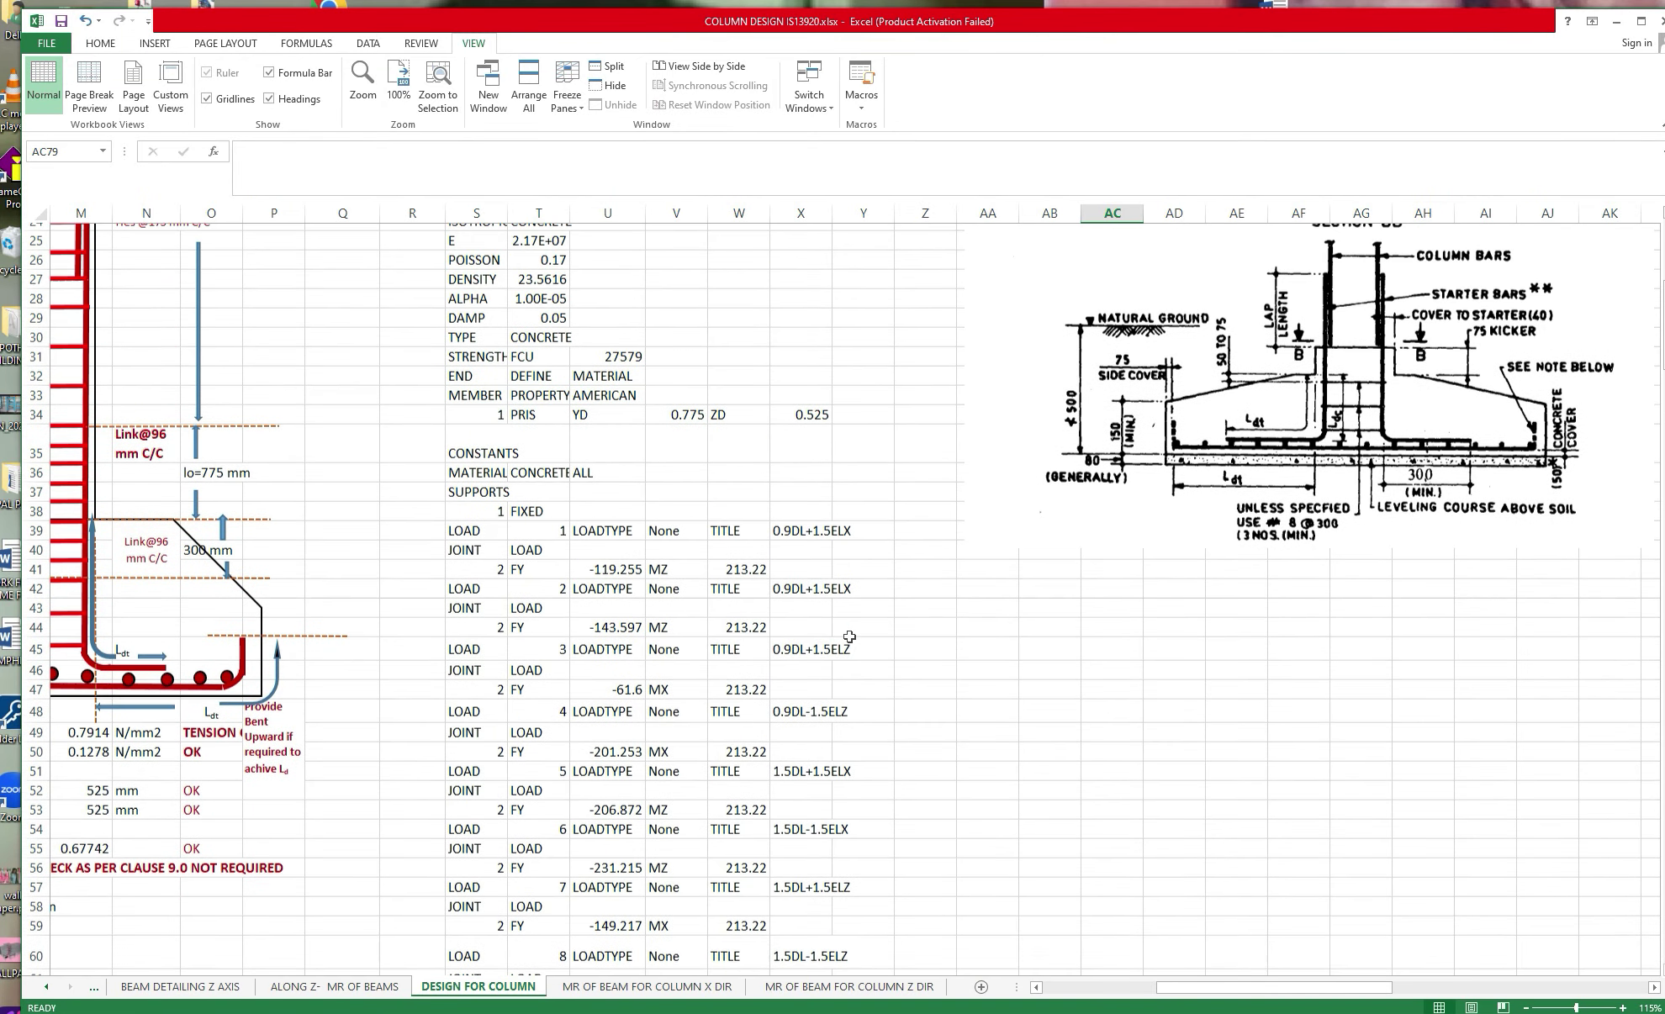
scroll(849, 637, "up", 5)
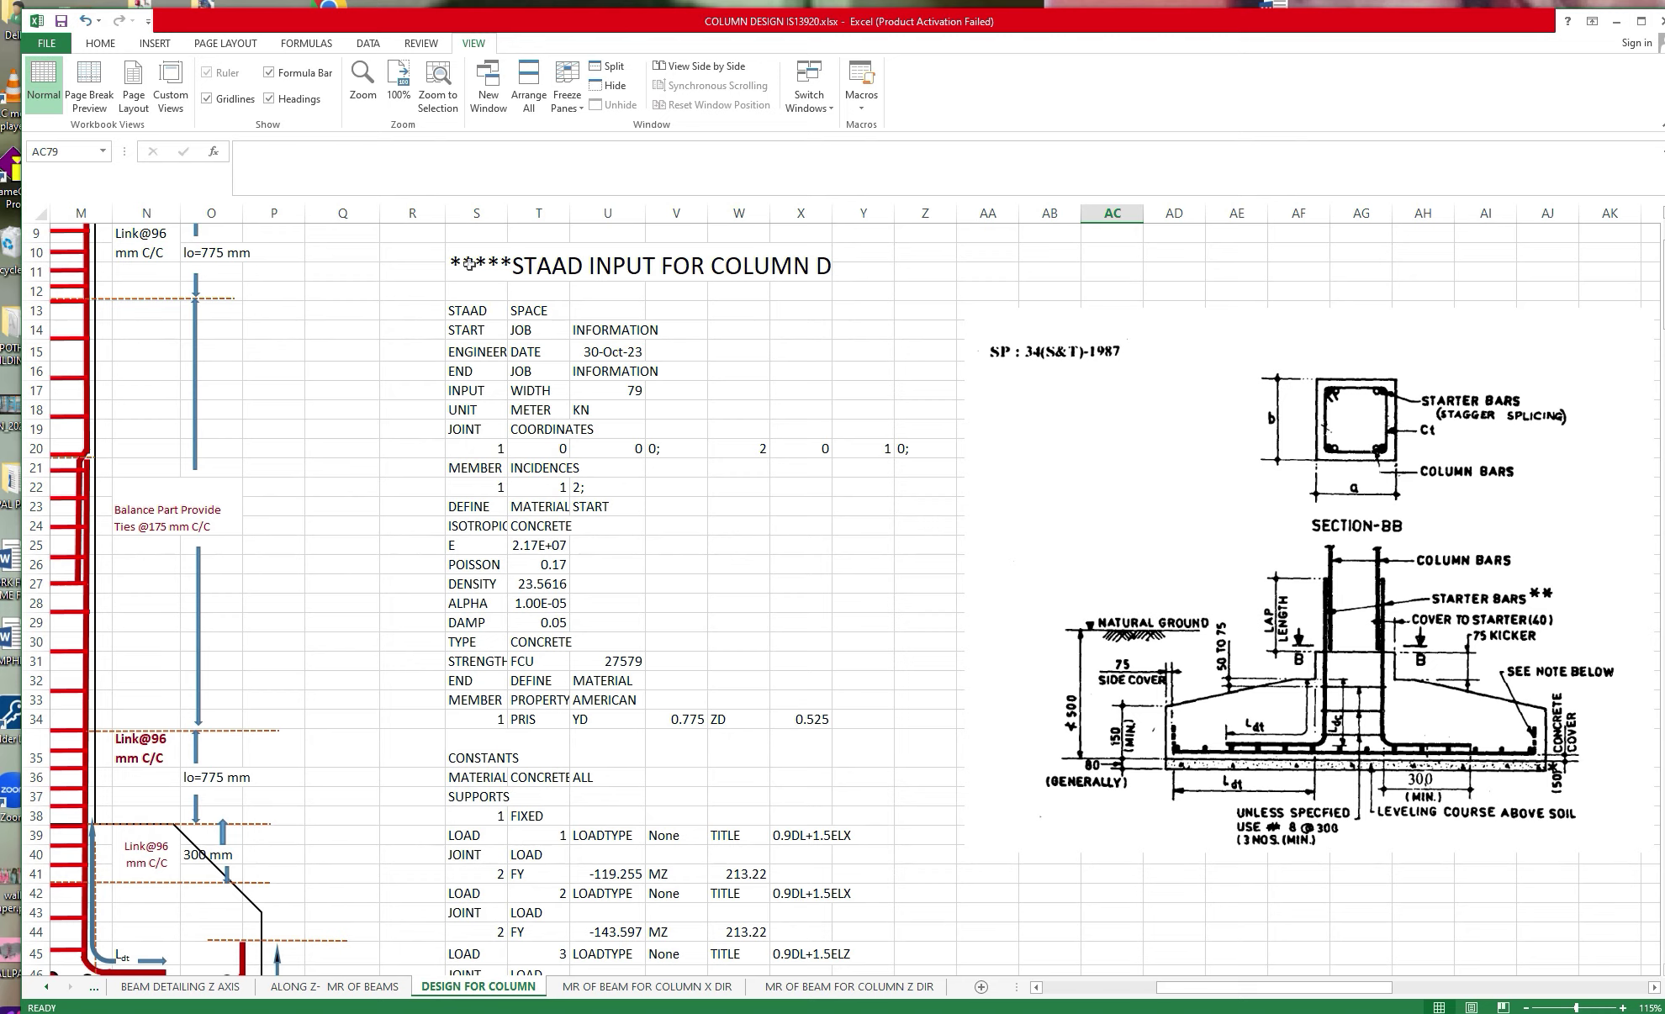
Copy the whole STAAD input block for the column design, from STAAD SPACE in S13 down to FINISH in row 86.
left_click_drag(467, 310, 891, 935)
right_click(752, 713)
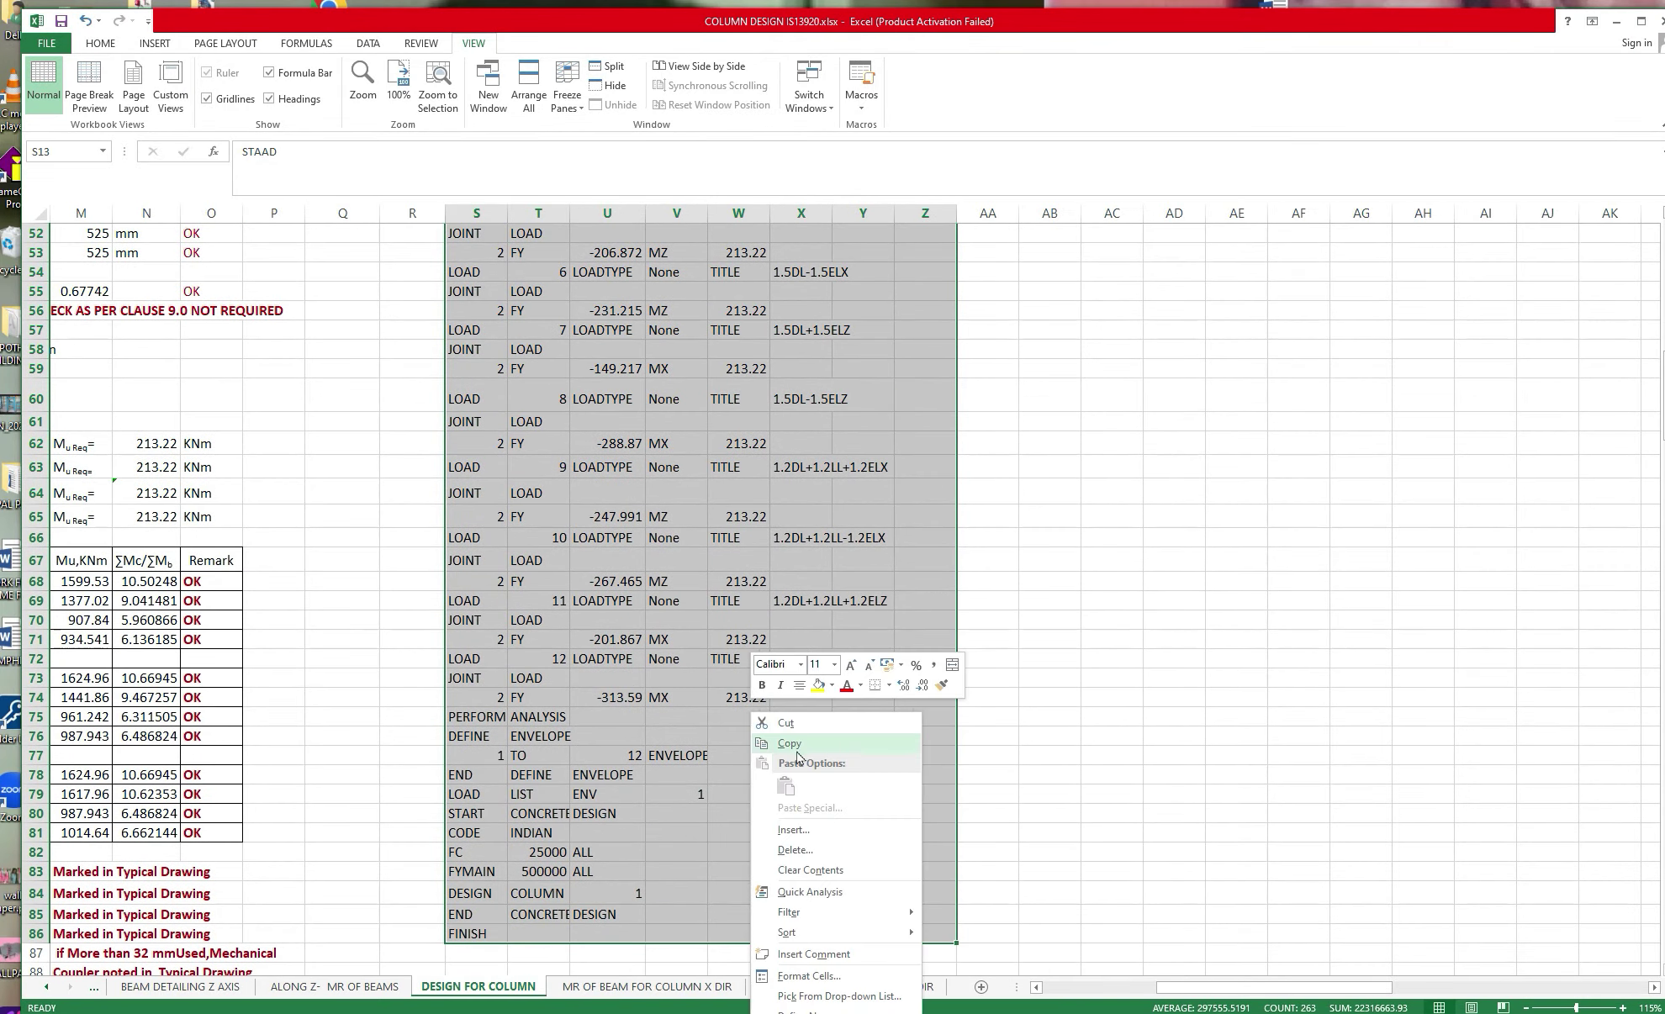
left_click(789, 743)
scroll(797, 589, "up", 15)
Switch to STAAD.Pro and create a new model file named PEDCHECK using metre and kilonewton units, starting with Add Beam.
key("alt+Tab")
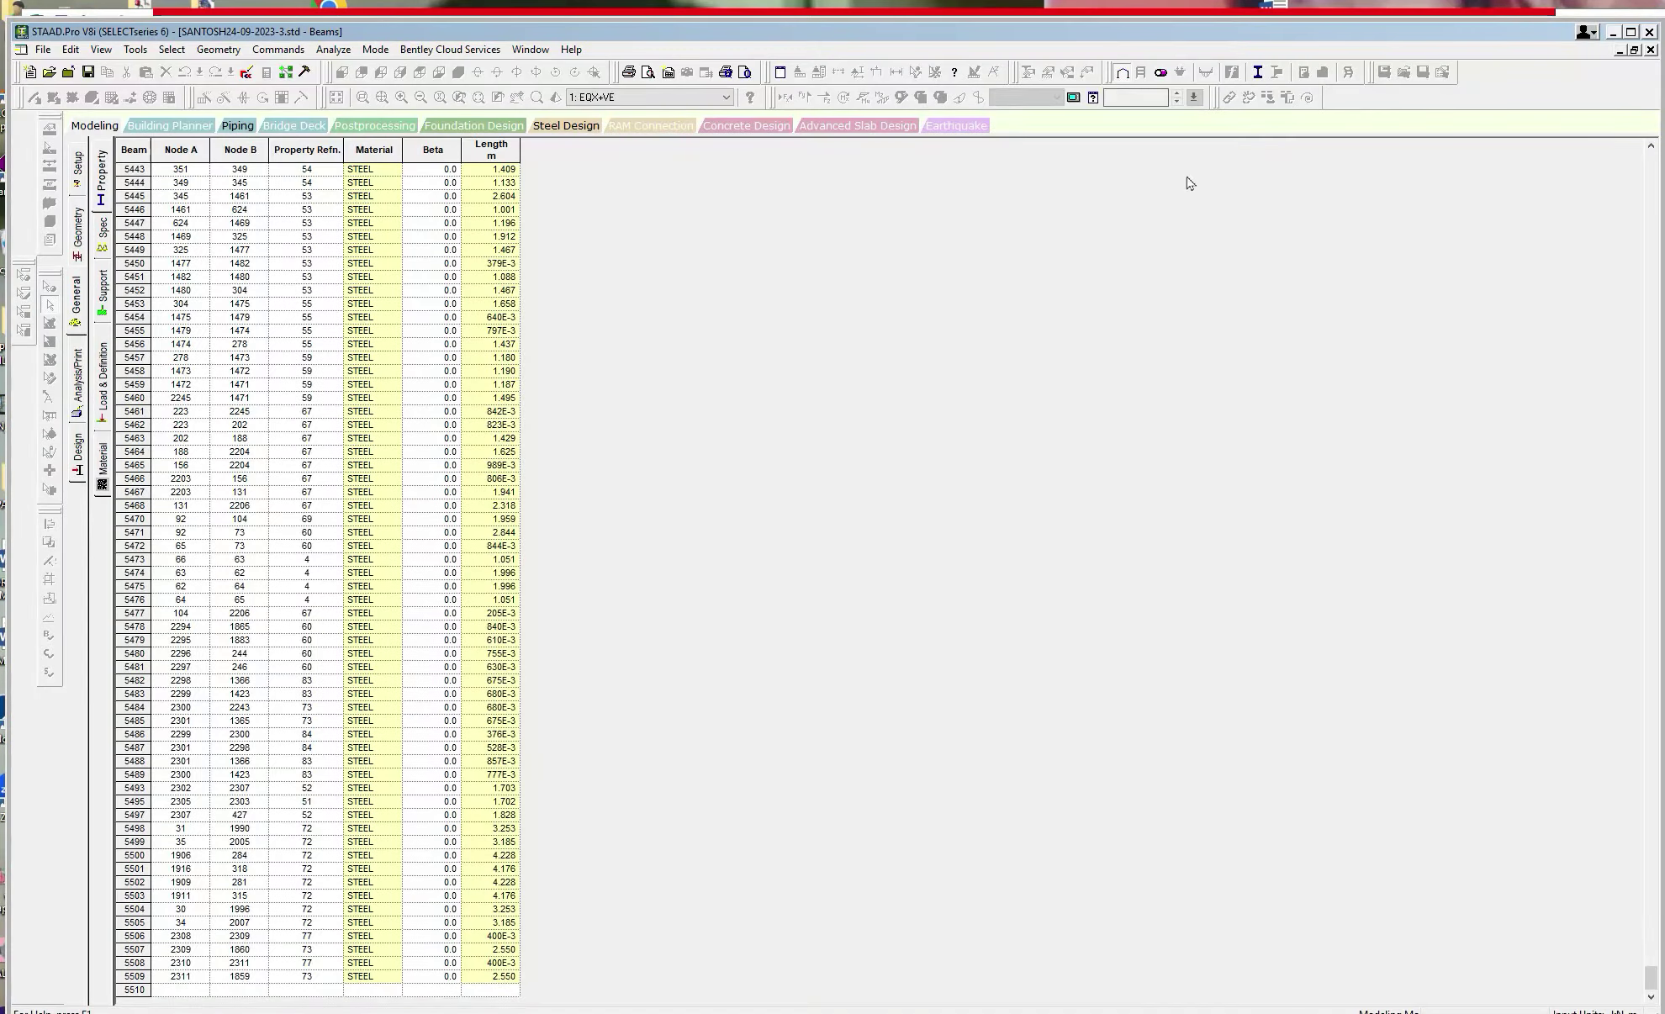
left_click(42, 49)
left_click(52, 65)
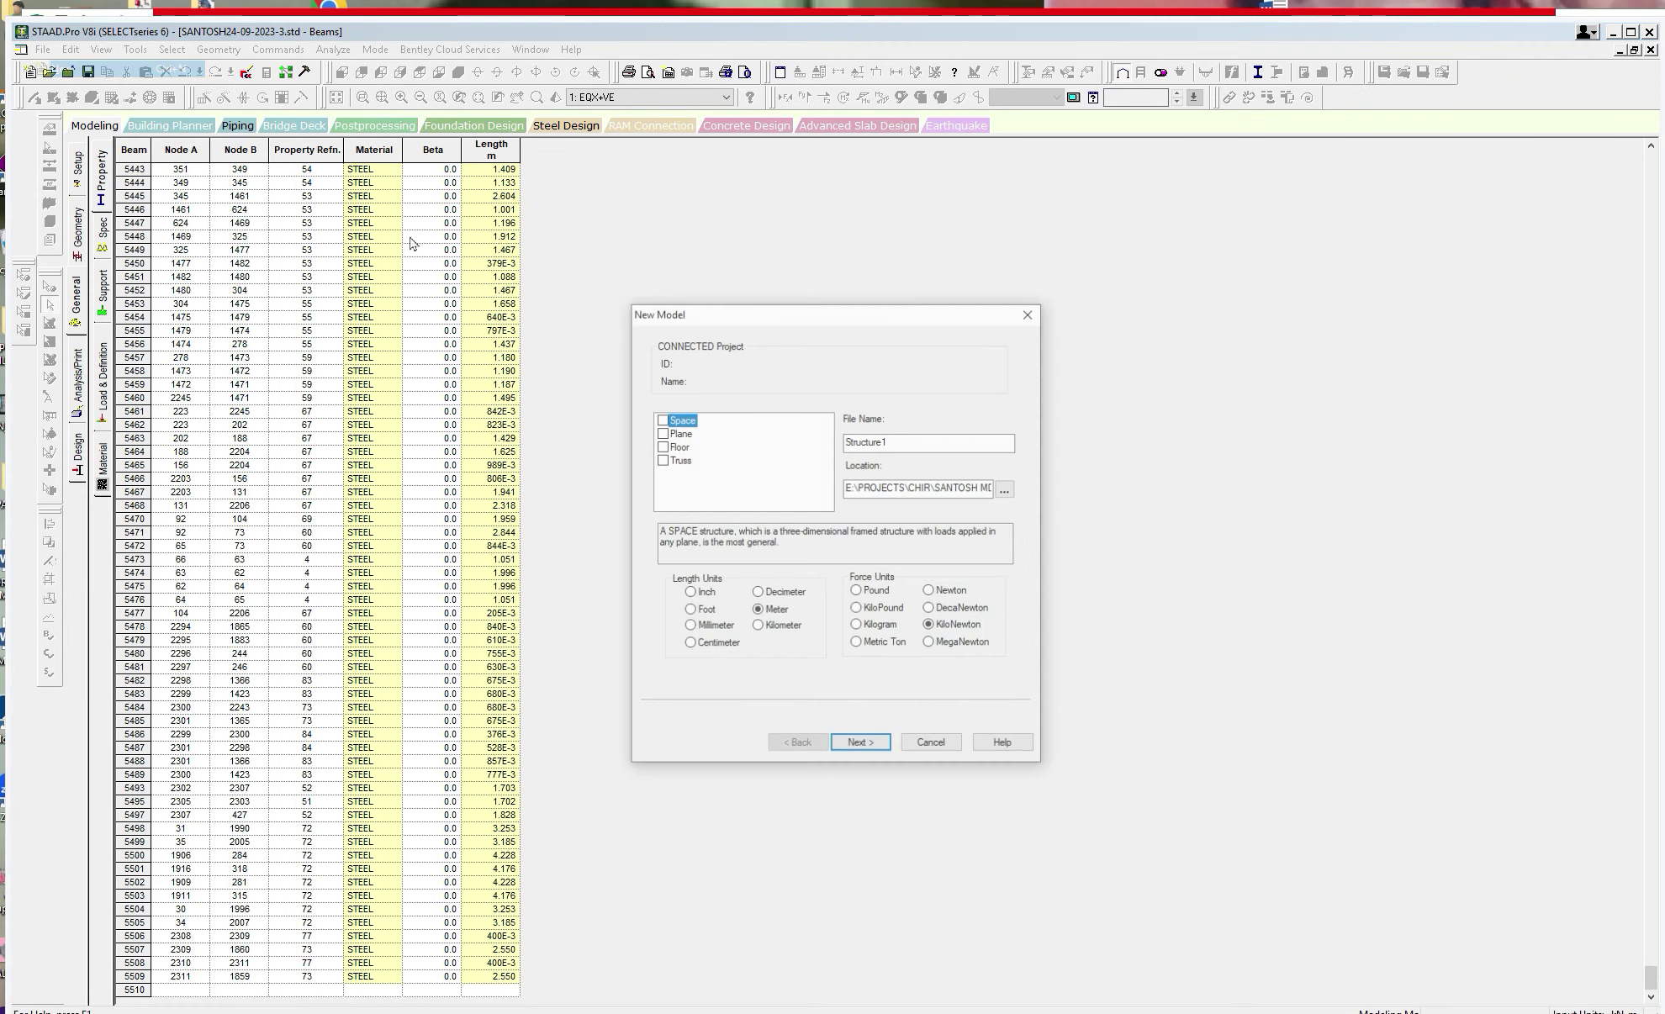
key("Tab")
type("PDE")
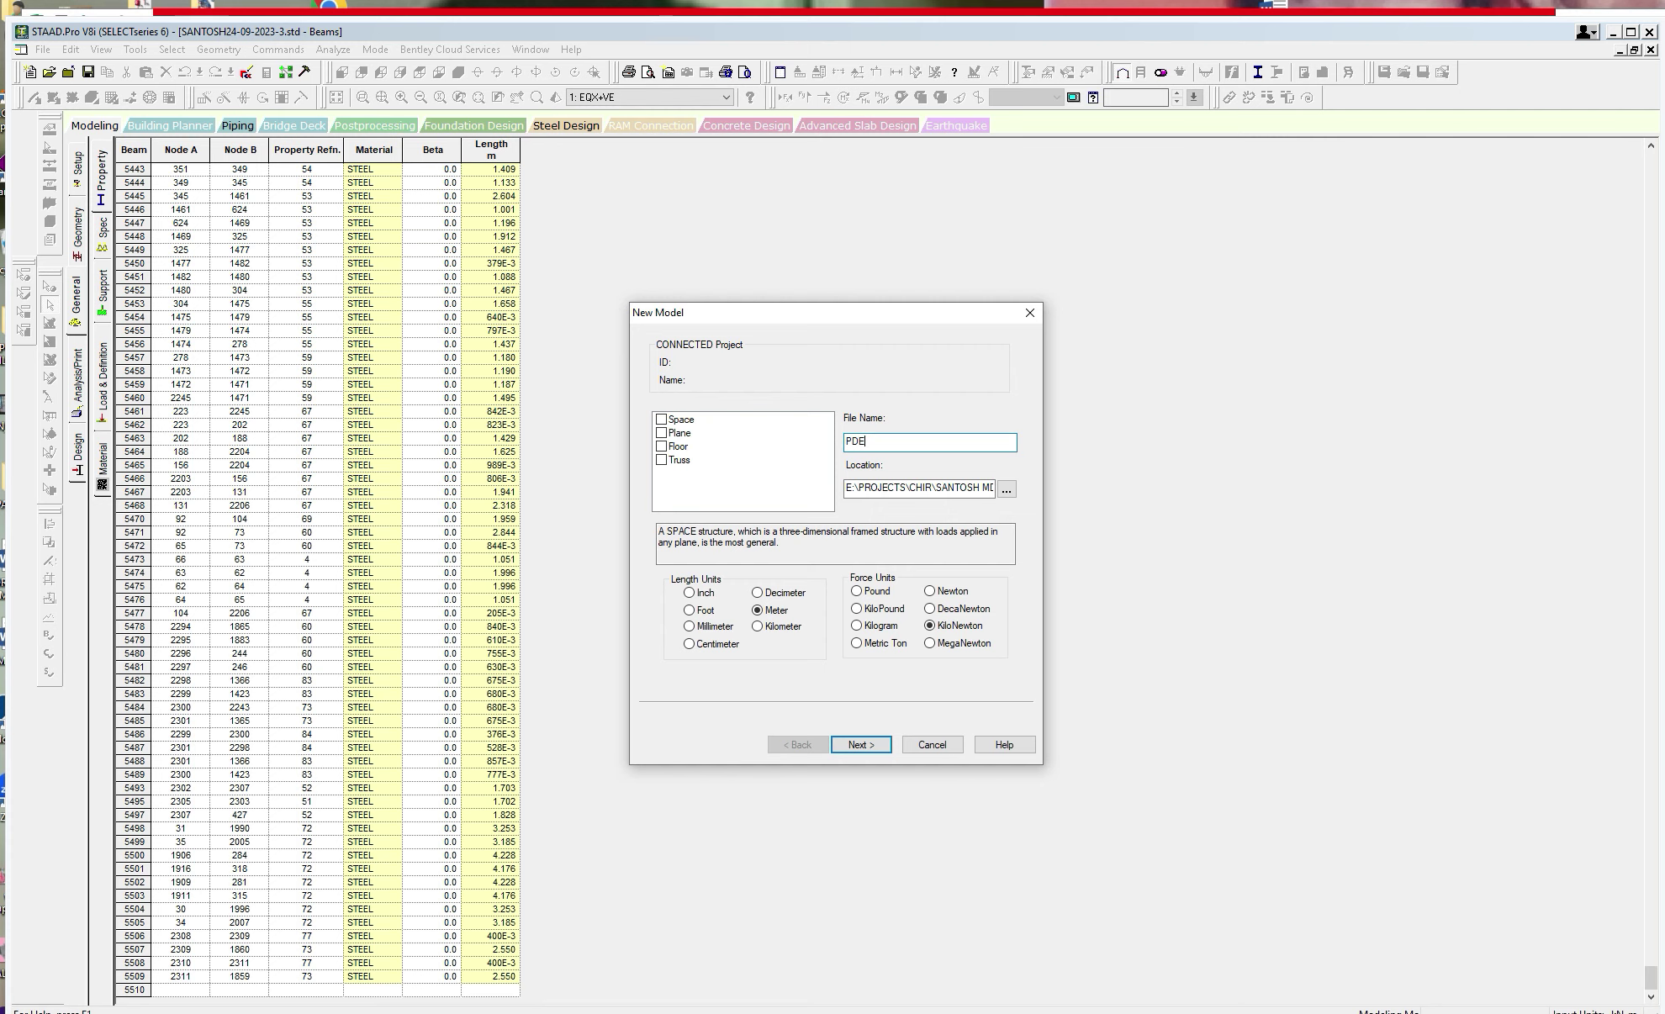
type("CHECJK")
left_click(861, 745)
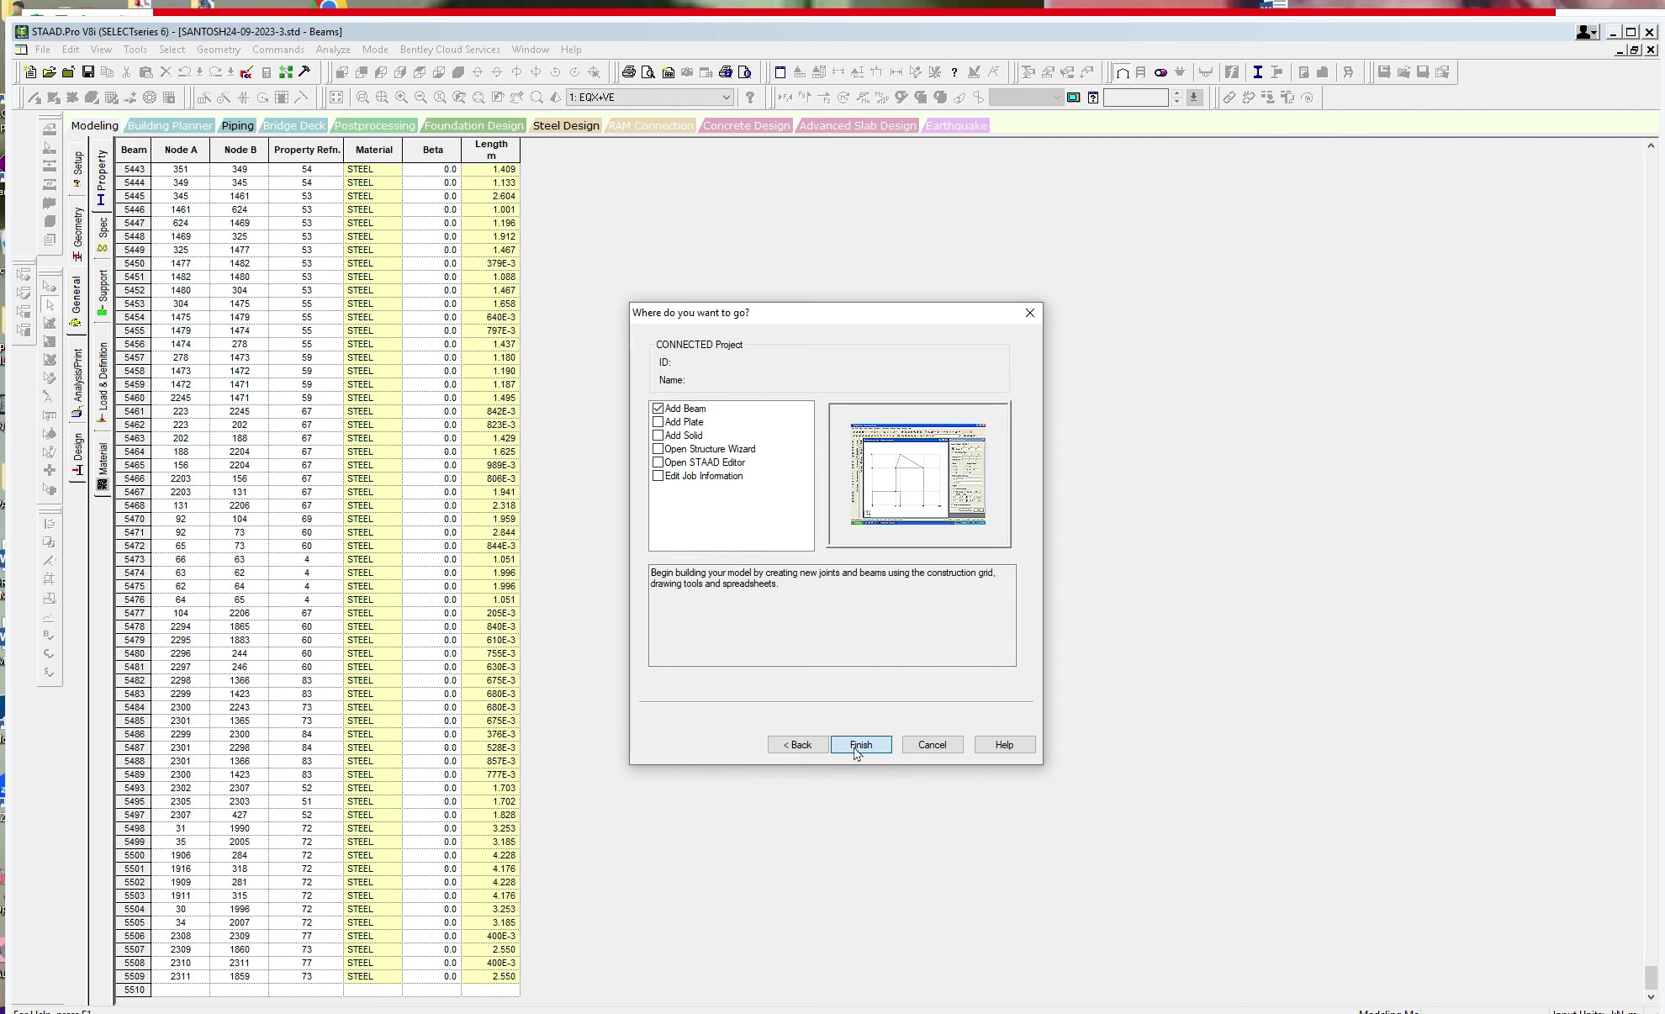
left_click(859, 745)
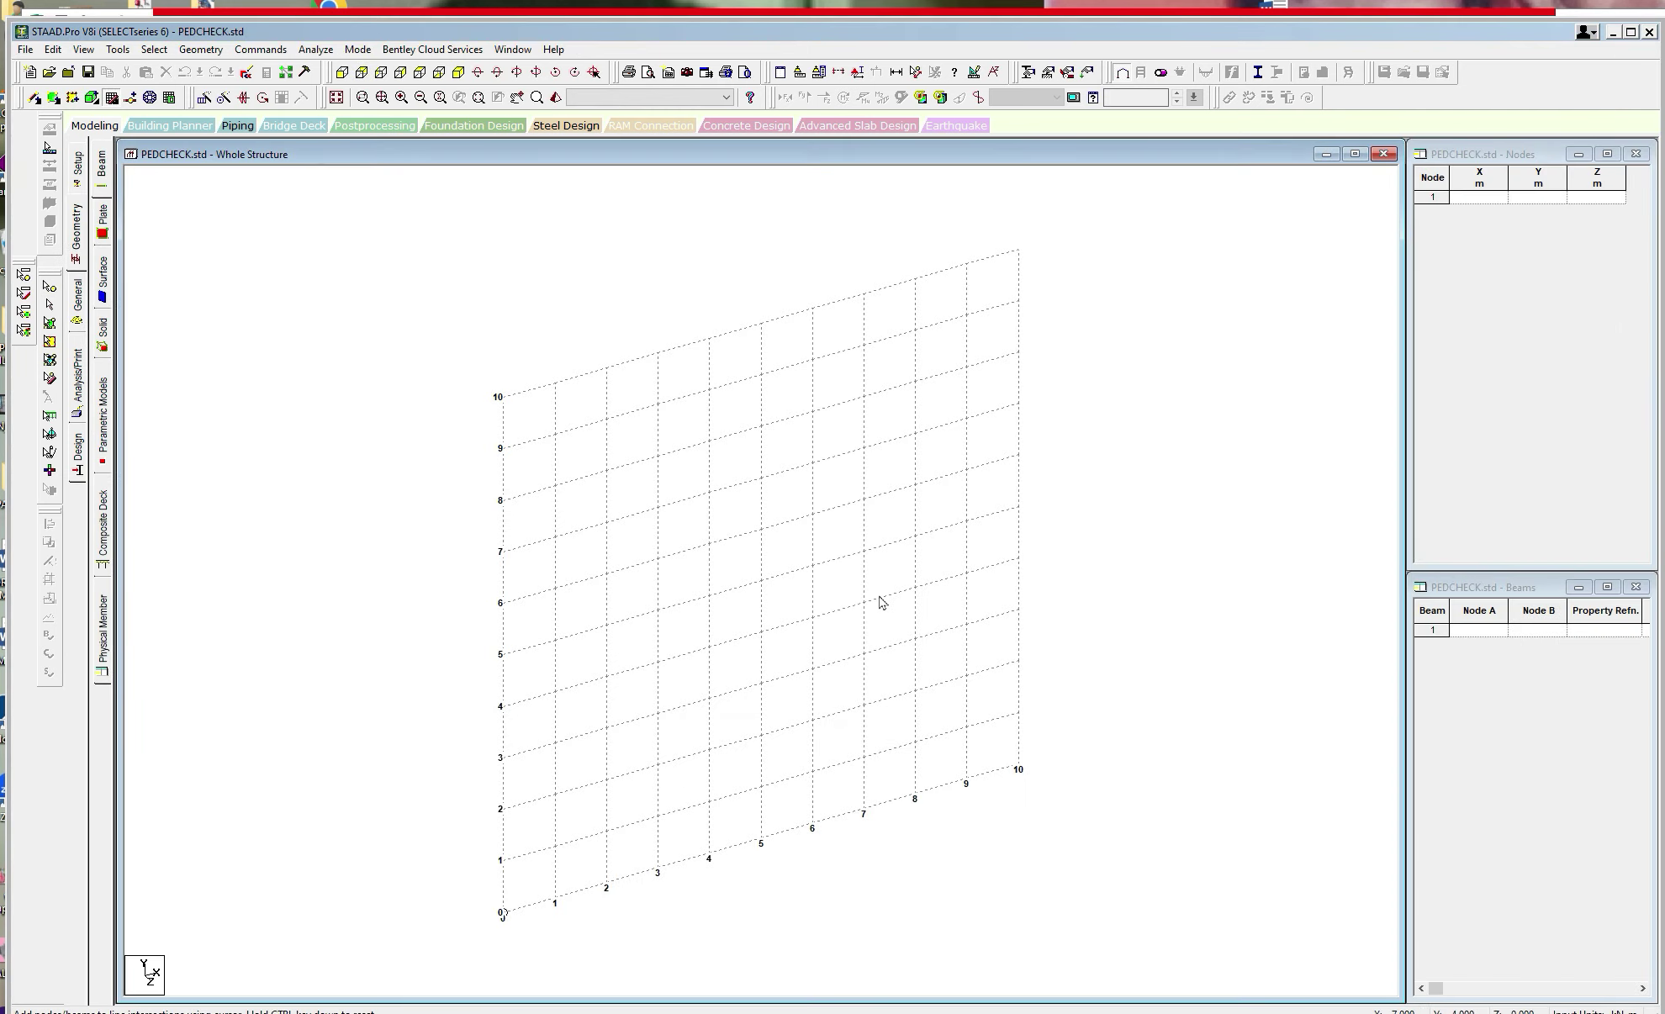
Replace the default commands in the PEDCHECK input file with the copied STAAD block, save it and return to the model.
left_click(250, 79)
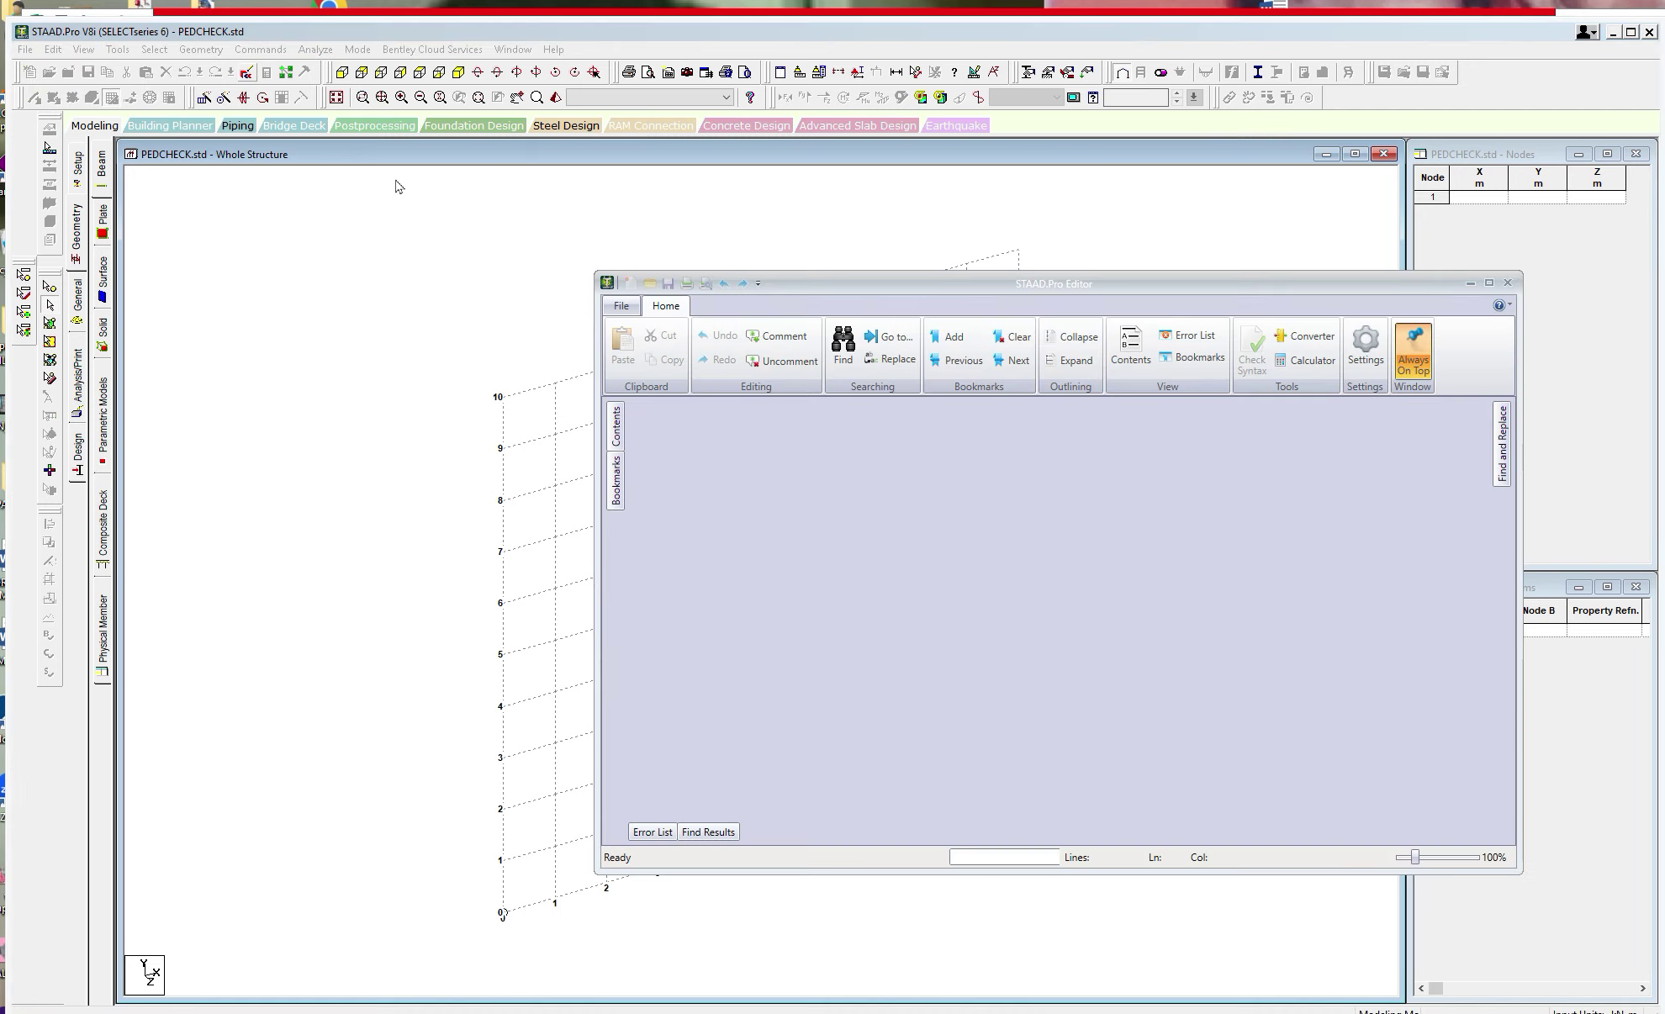
left_click(1488, 283)
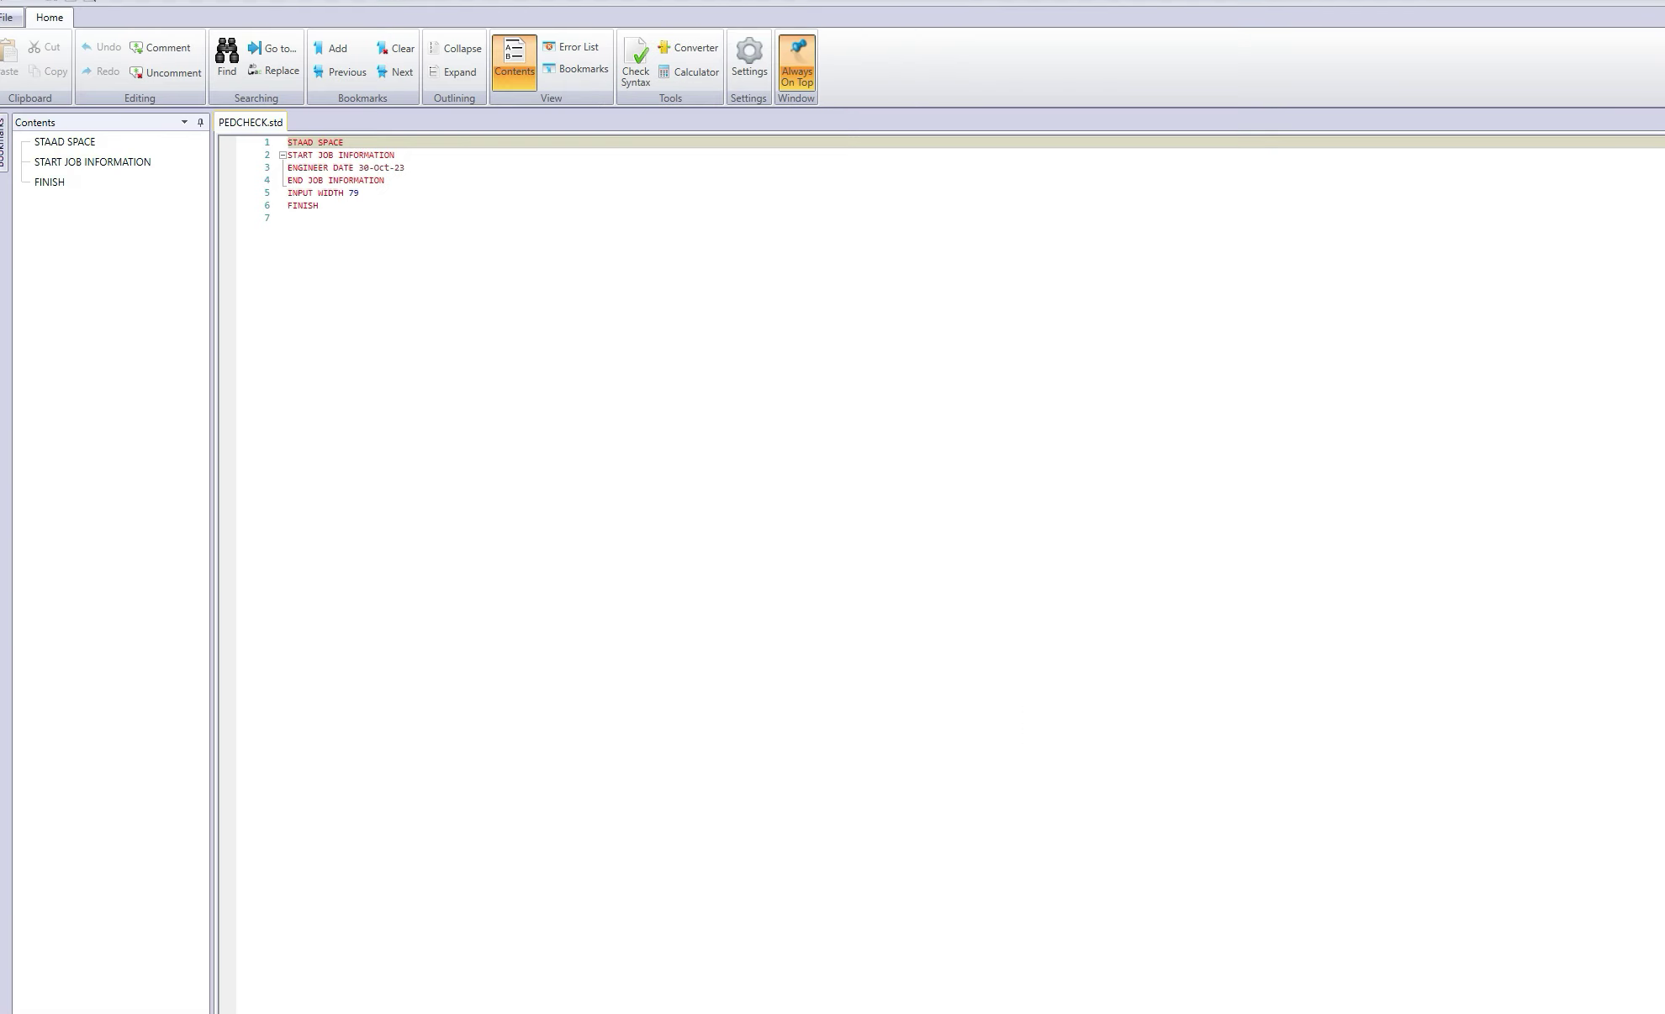
left_click_drag(287, 155, 319, 205)
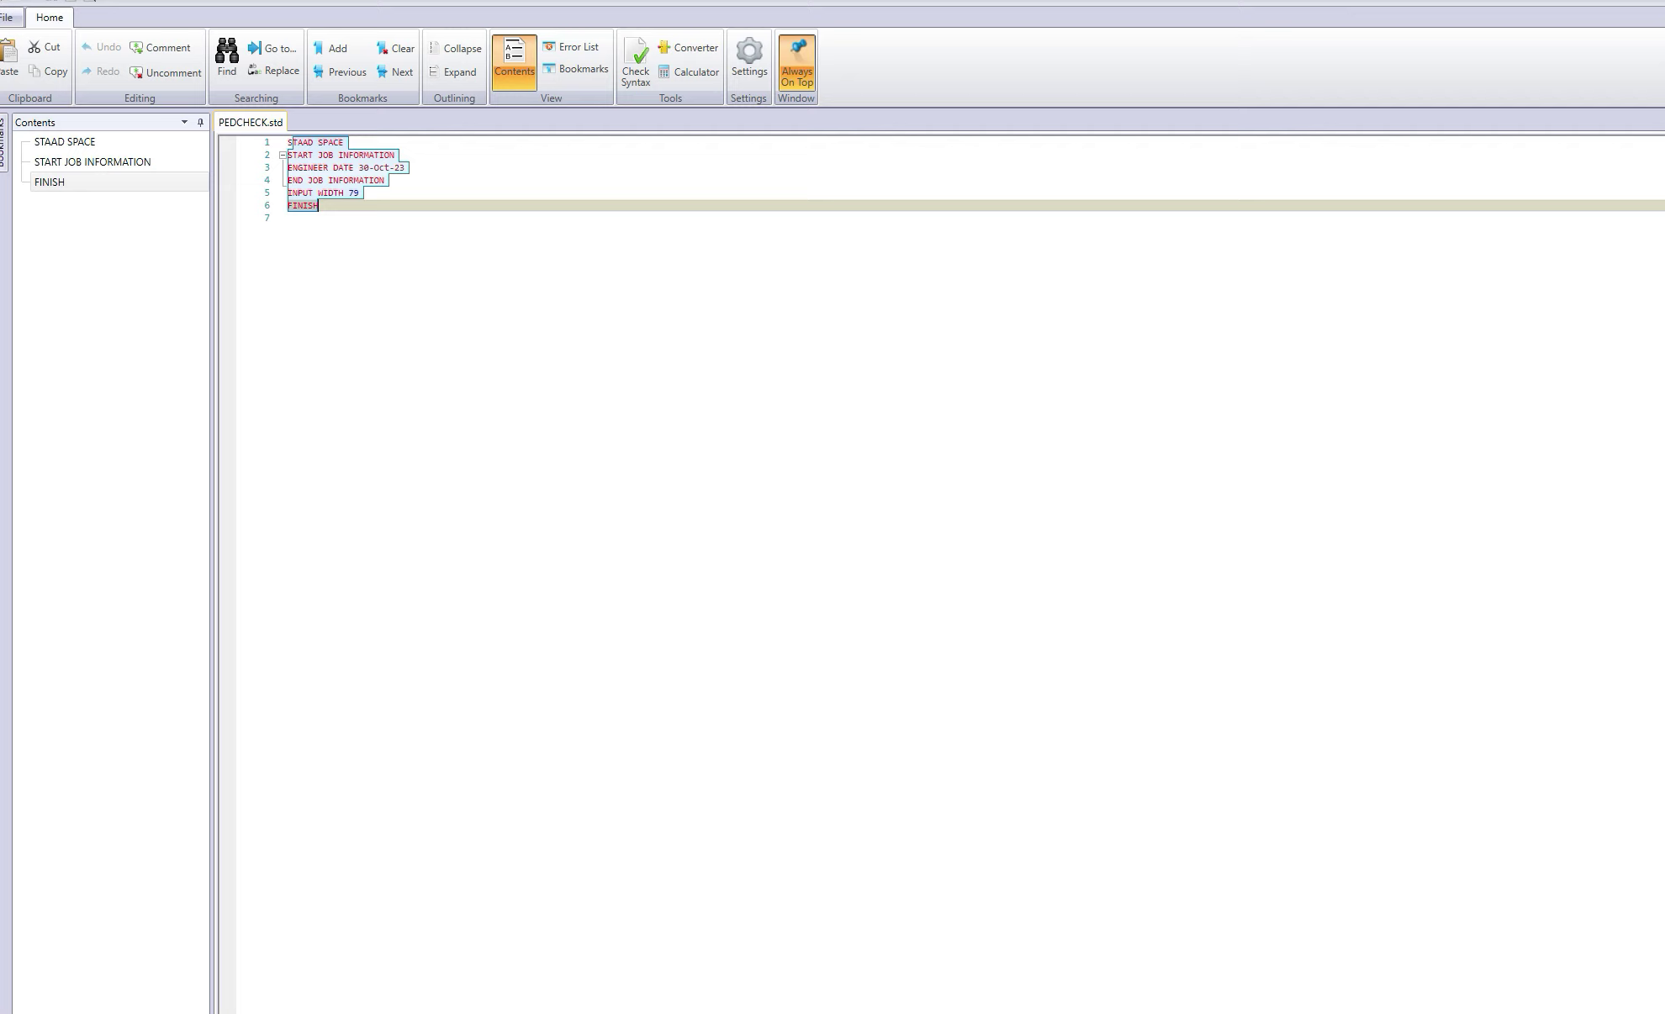
left_click(318, 155)
left_click_drag(287, 142, 319, 205)
key("ctrl+v")
left_click(337, 356)
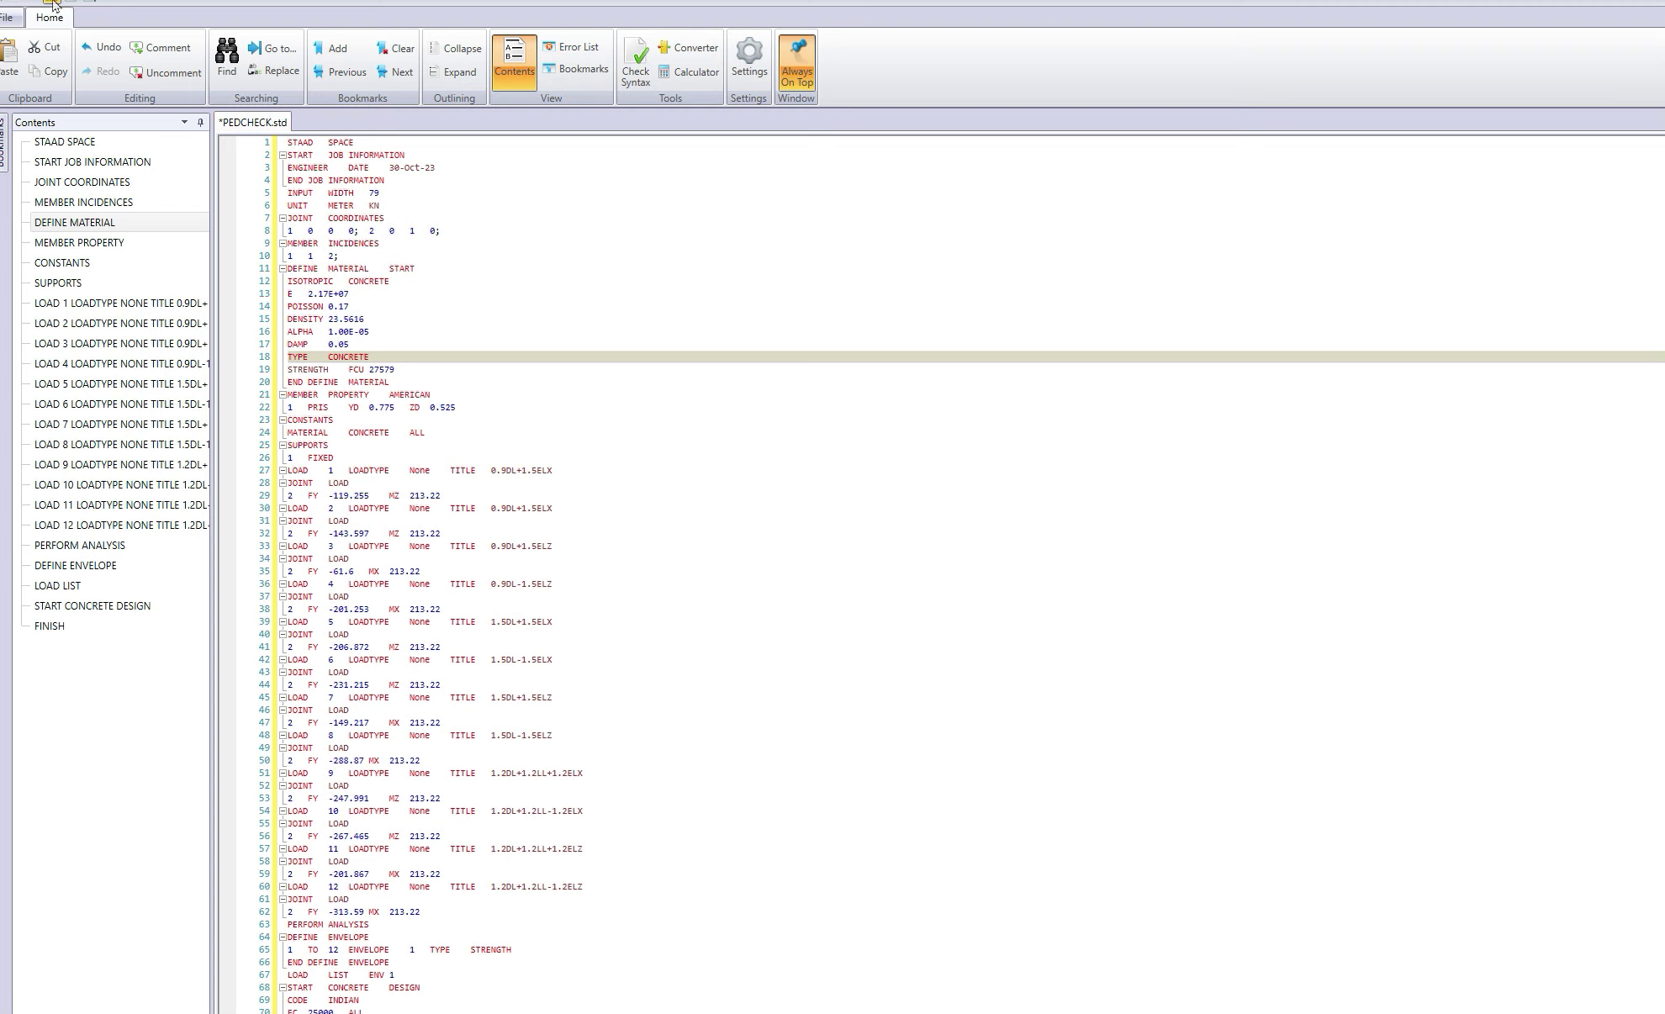
key("ctrl+s")
key("alt+F4")
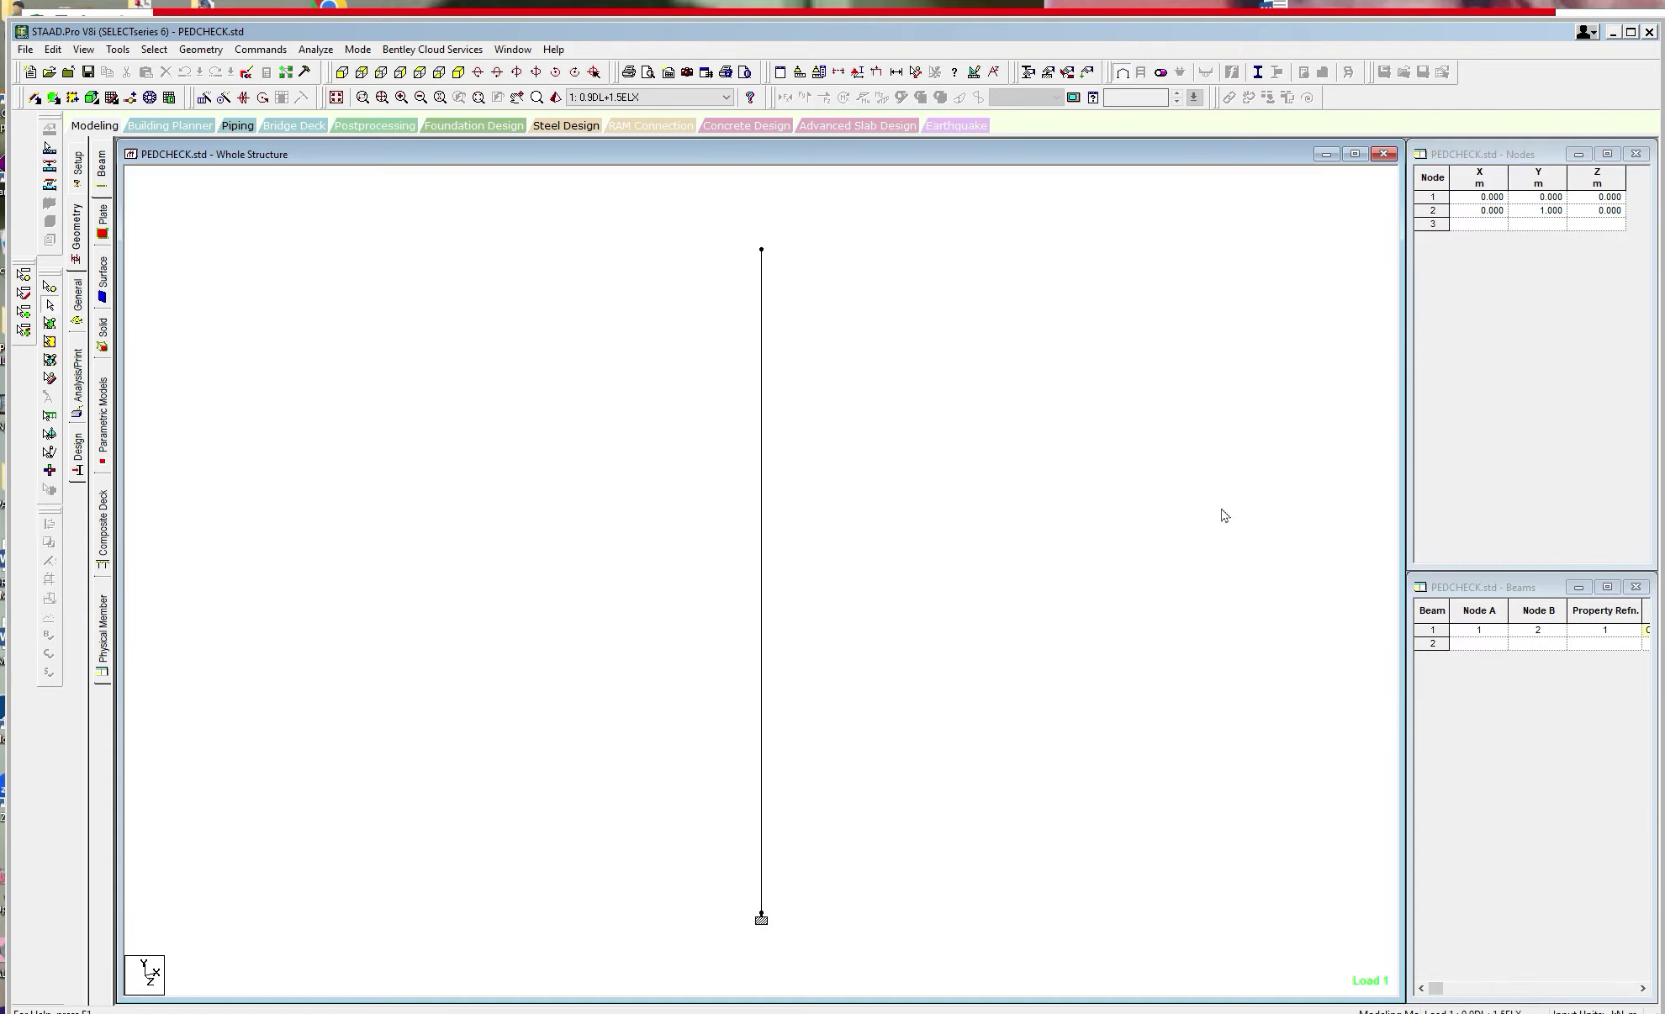
Check the rectangular concrete section assigned to the member and list the model's load cases and load envelope.
left_click(76, 296)
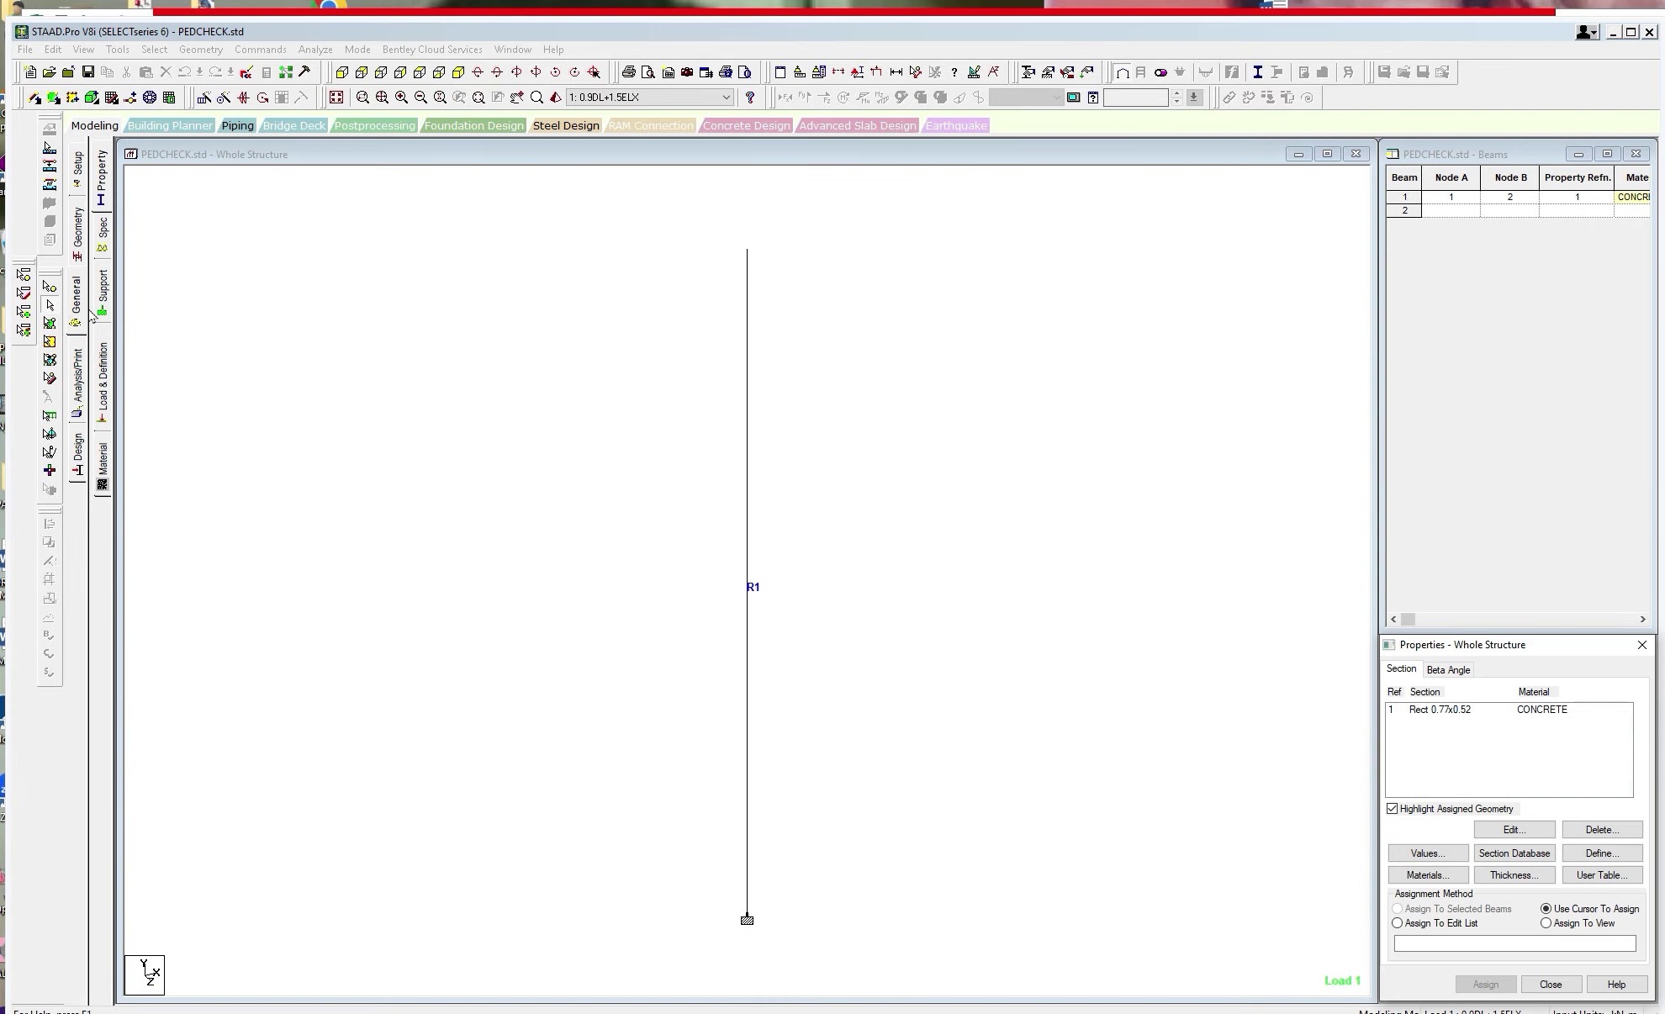
left_click(1461, 713)
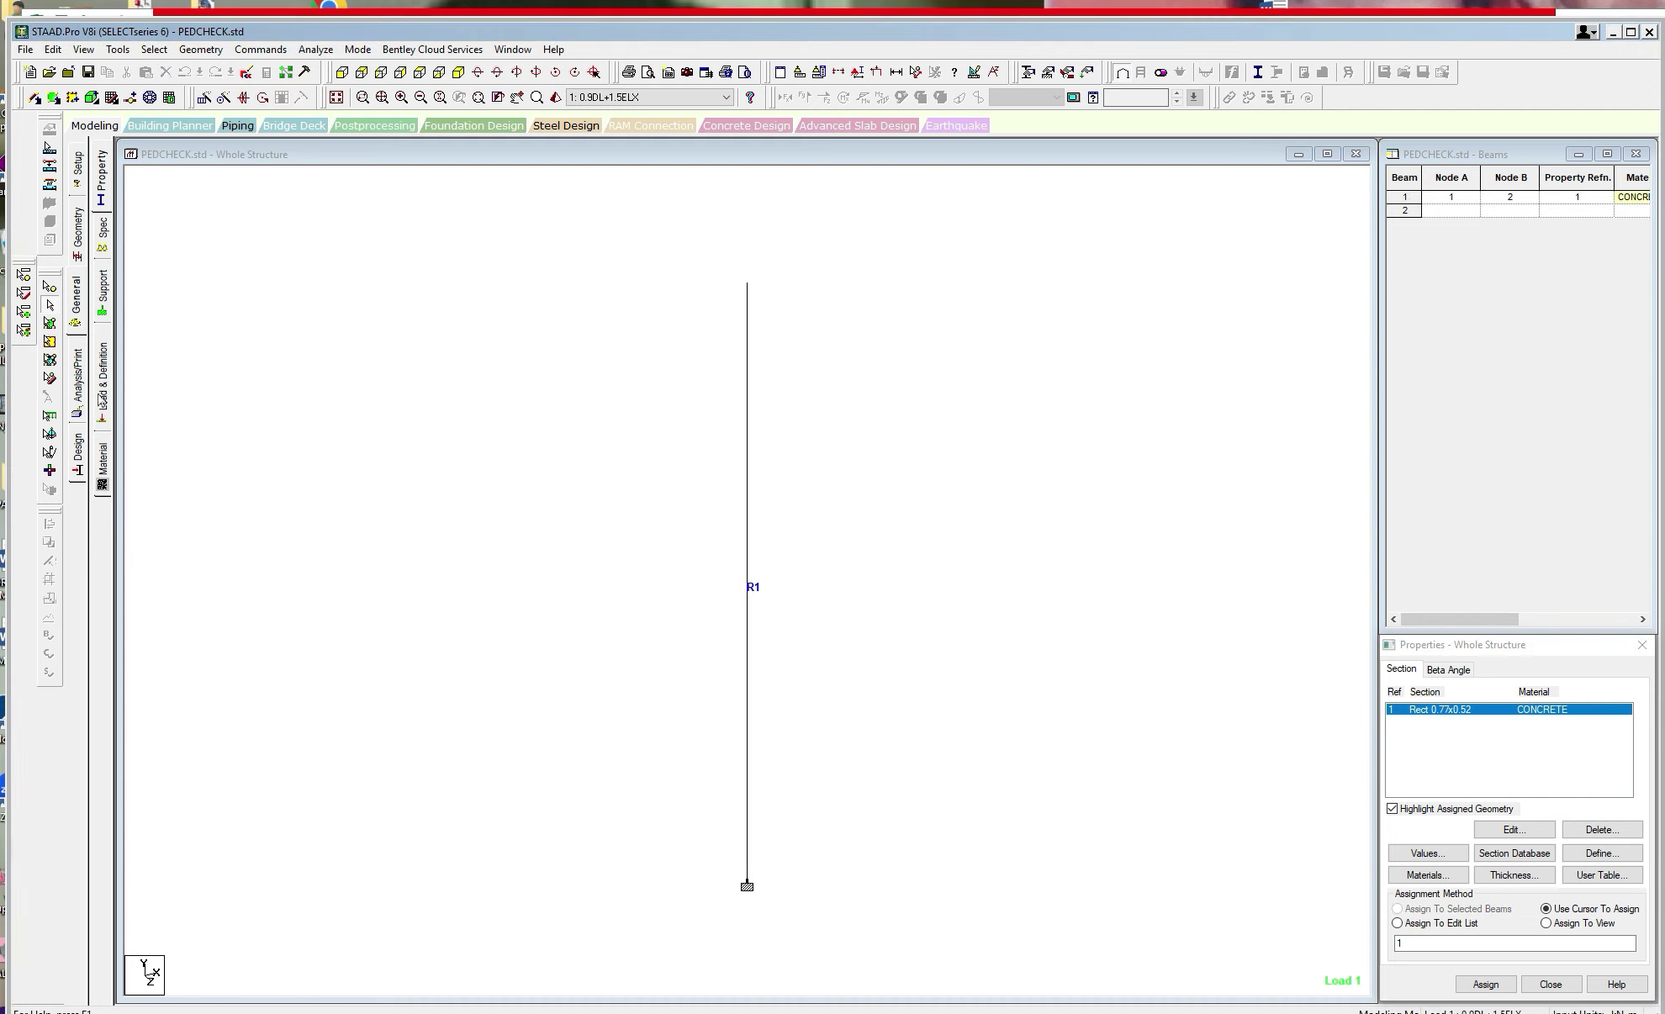
left_click(102, 398)
left_click(1391, 196)
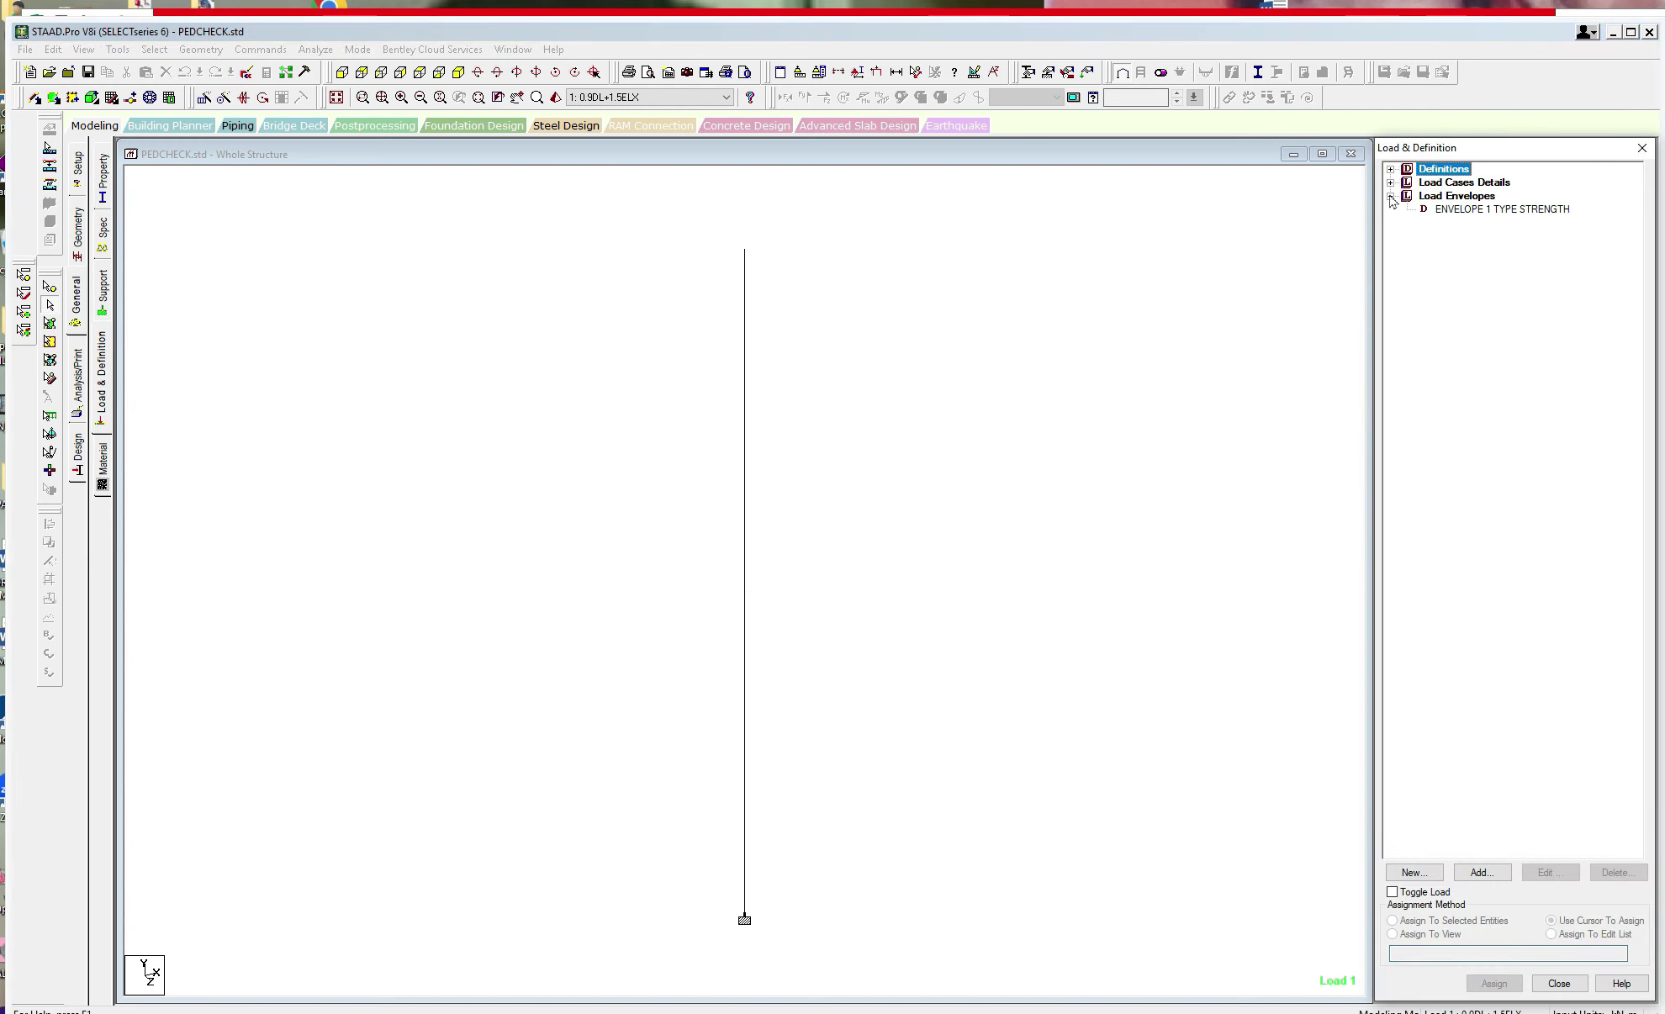
left_click(1391, 183)
left_click(1463, 196)
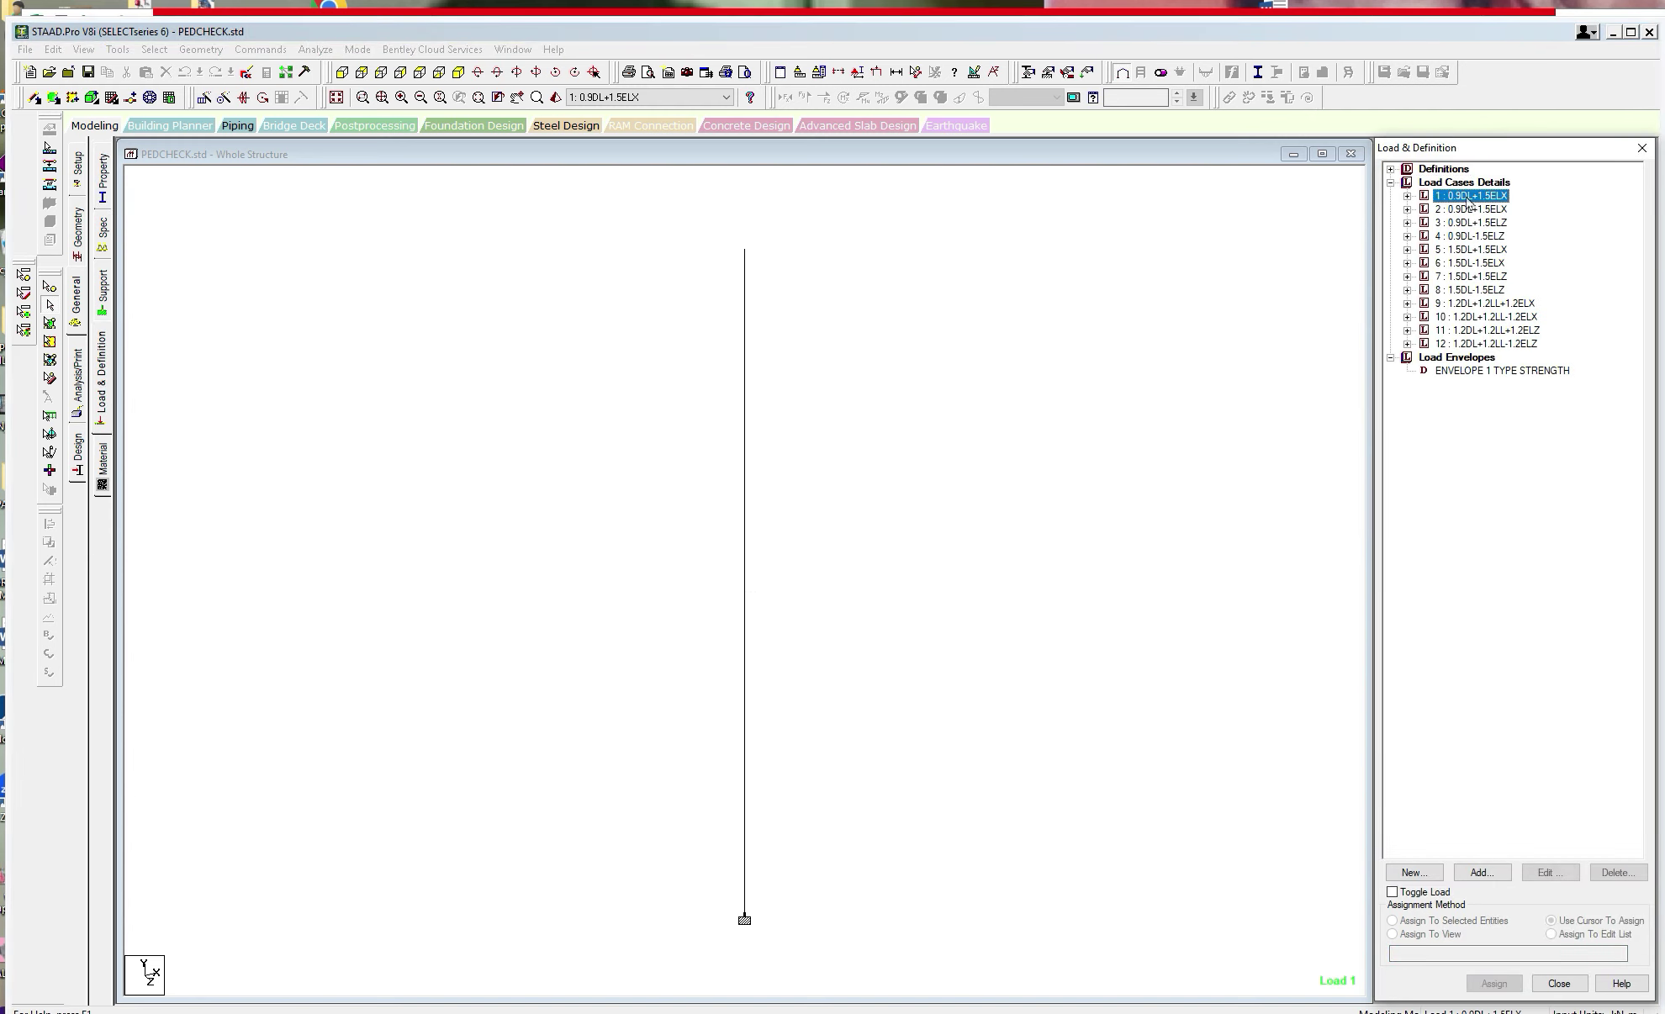
Examine the joint loads defined in the load cases, from 0.9DL+1.5ELX through 1.2DL+1.2LL-1.2ELZ.
left_click(1407, 196)
left_click(1469, 209)
left_click(1407, 223)
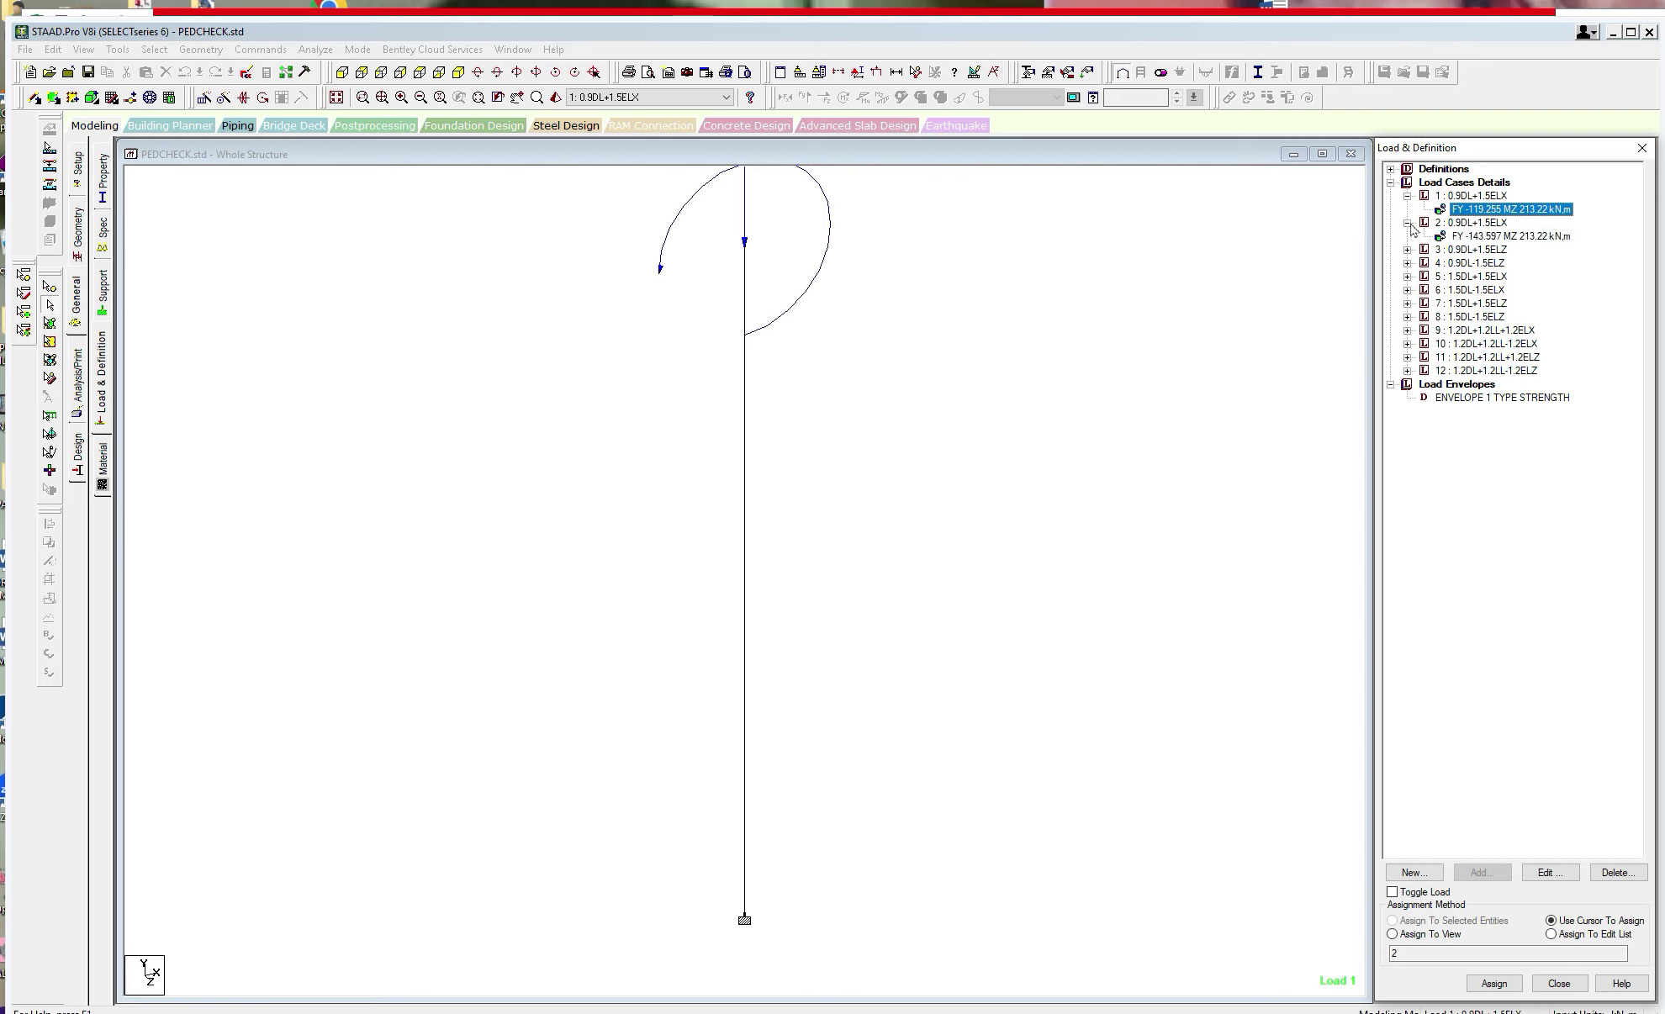
left_click(1476, 251)
left_click(1407, 263)
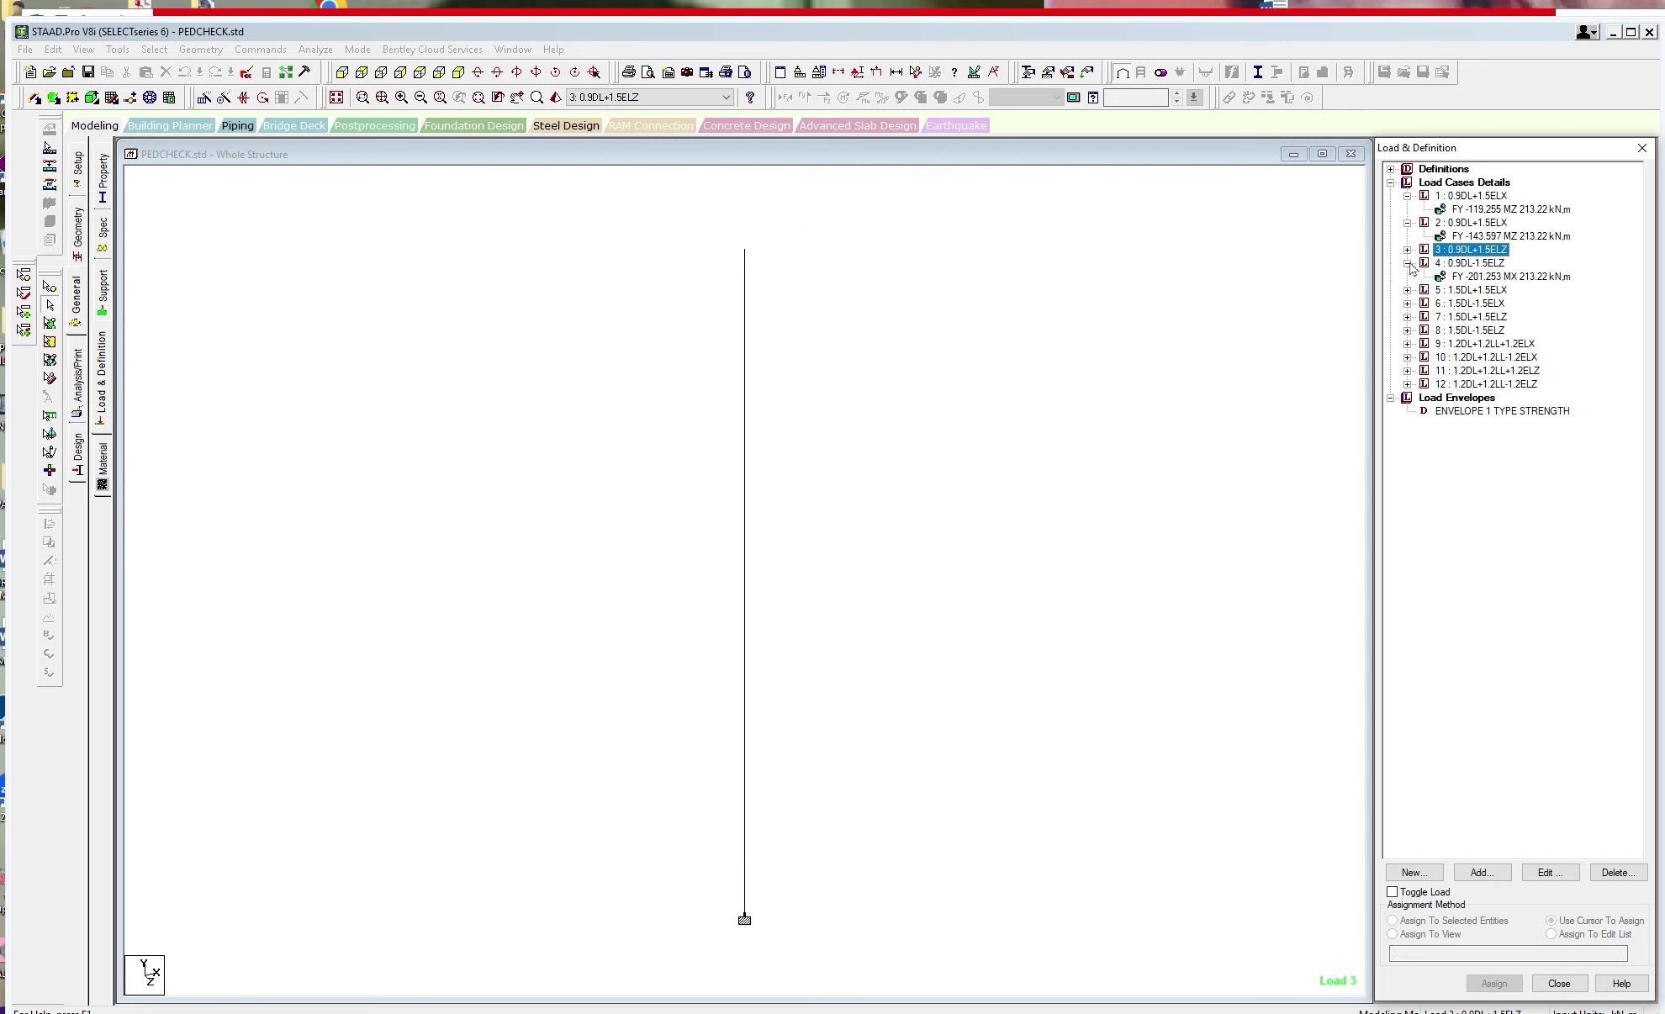
left_click(1498, 292)
left_click(1406, 303)
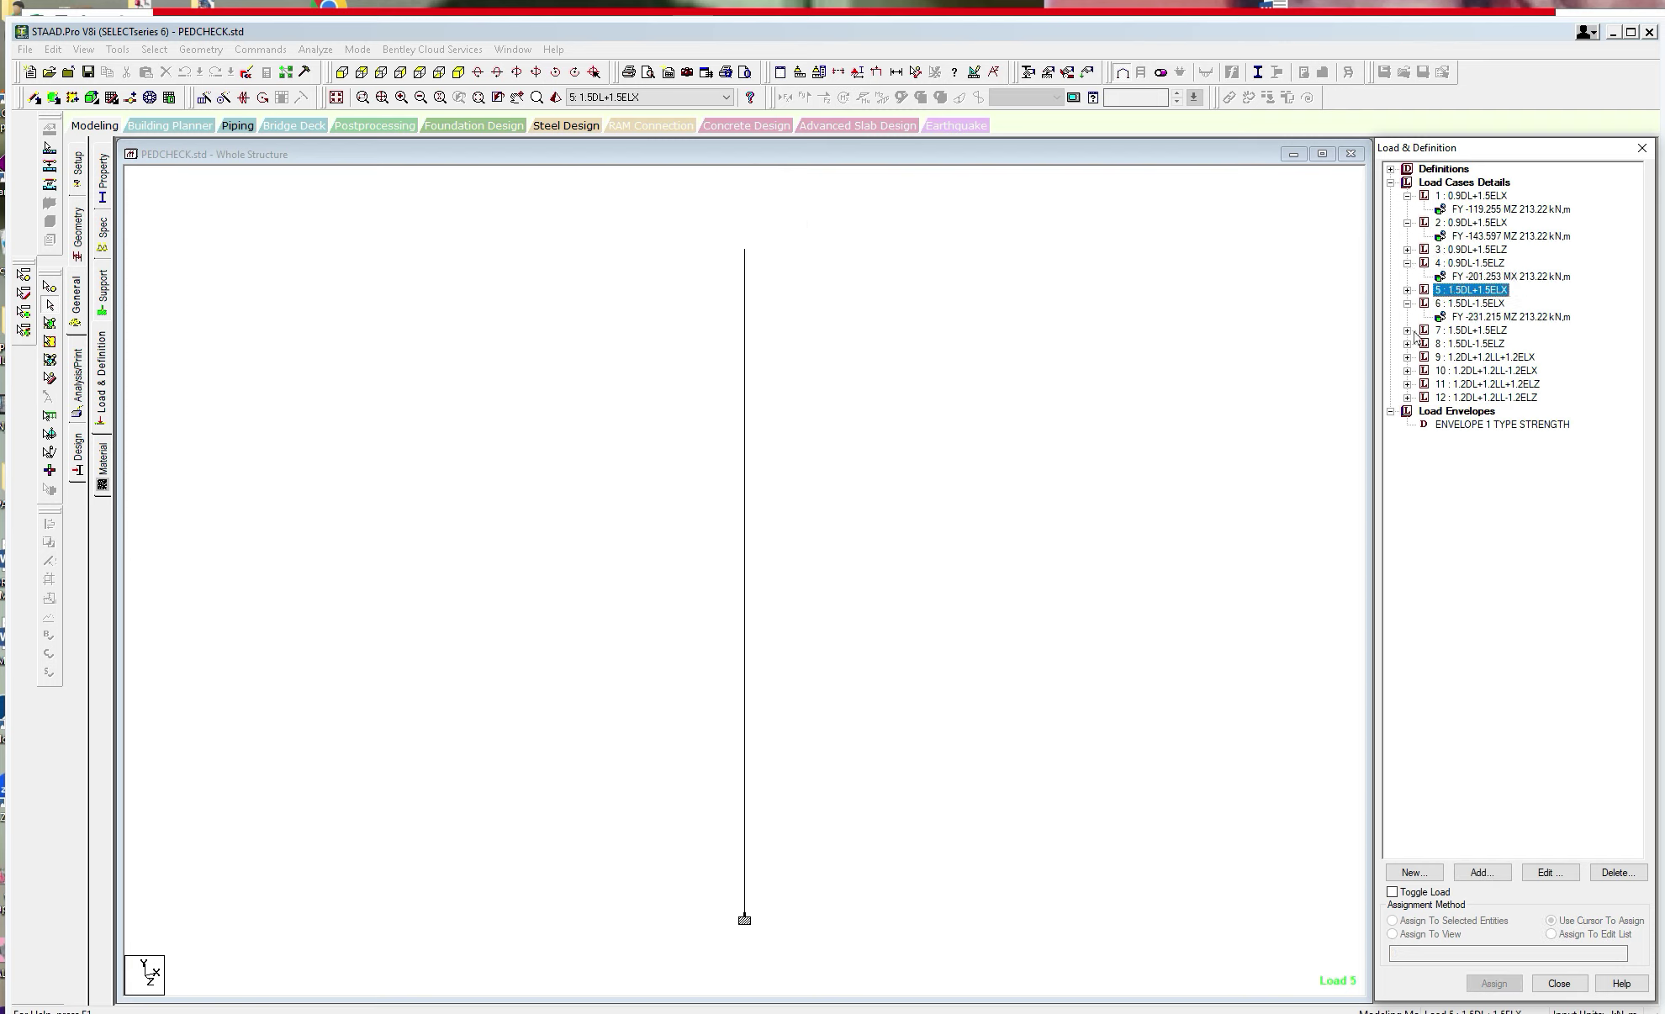
left_click(1407, 330)
left_click(1406, 357)
left_click(1407, 385)
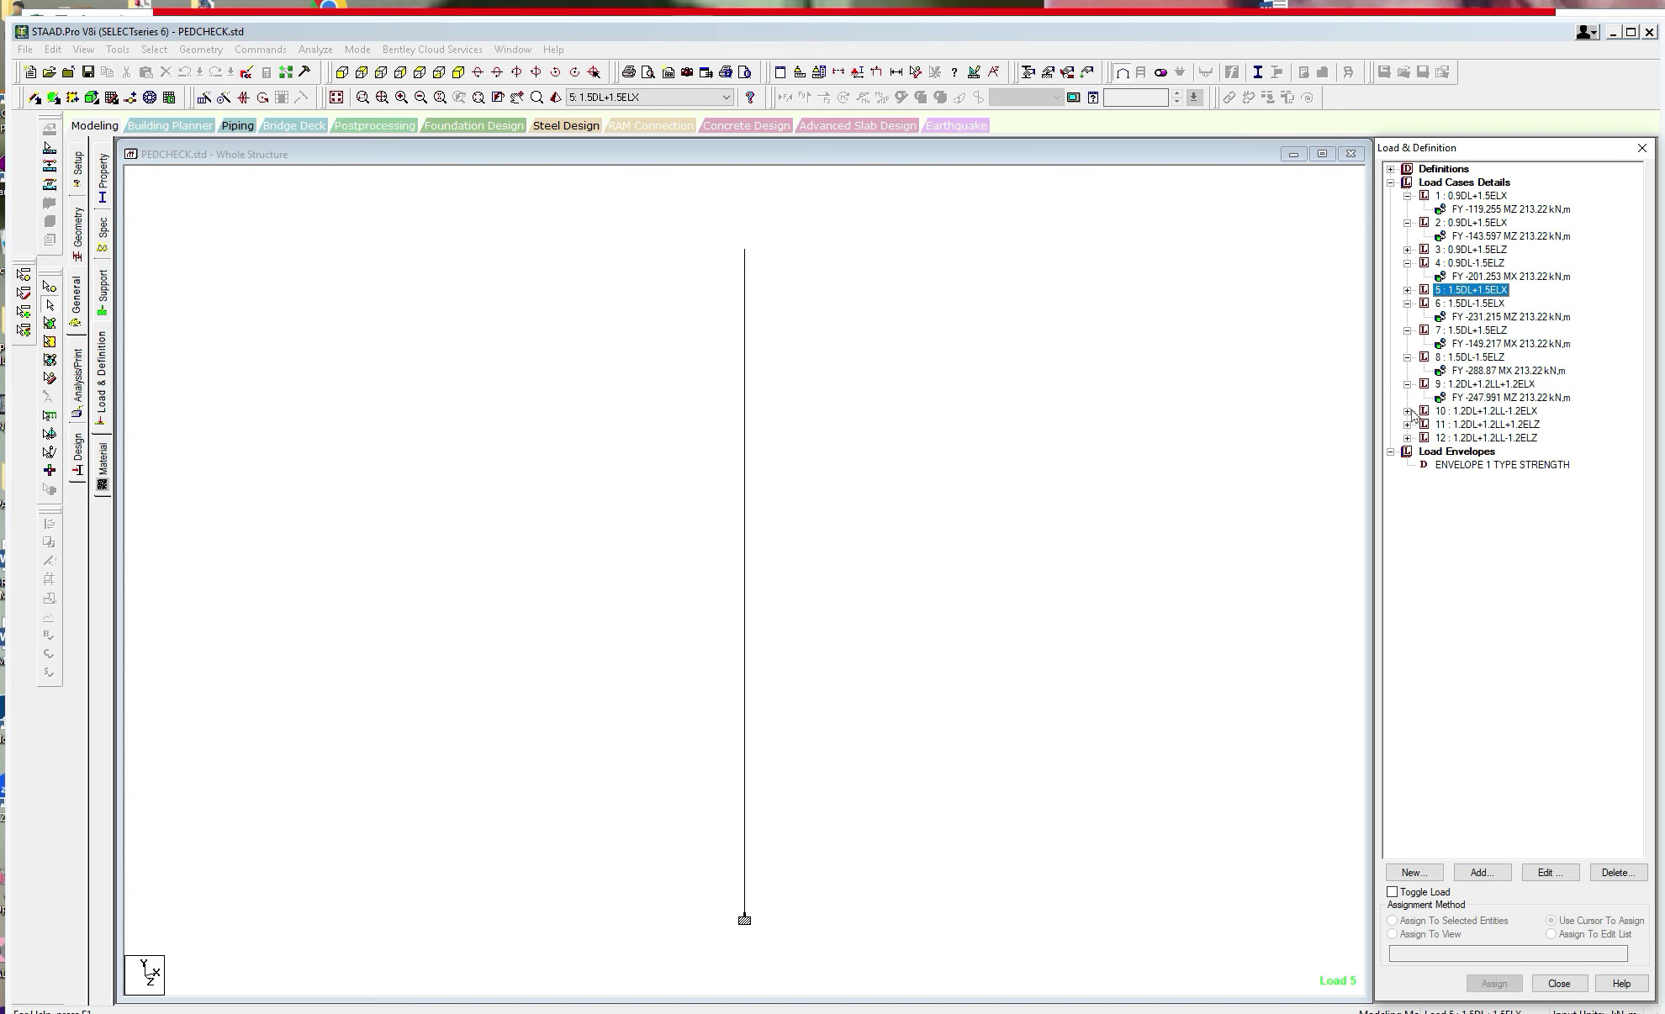
left_click(1406, 411)
left_click(1407, 438)
left_click(1480, 451)
left_click(1407, 465)
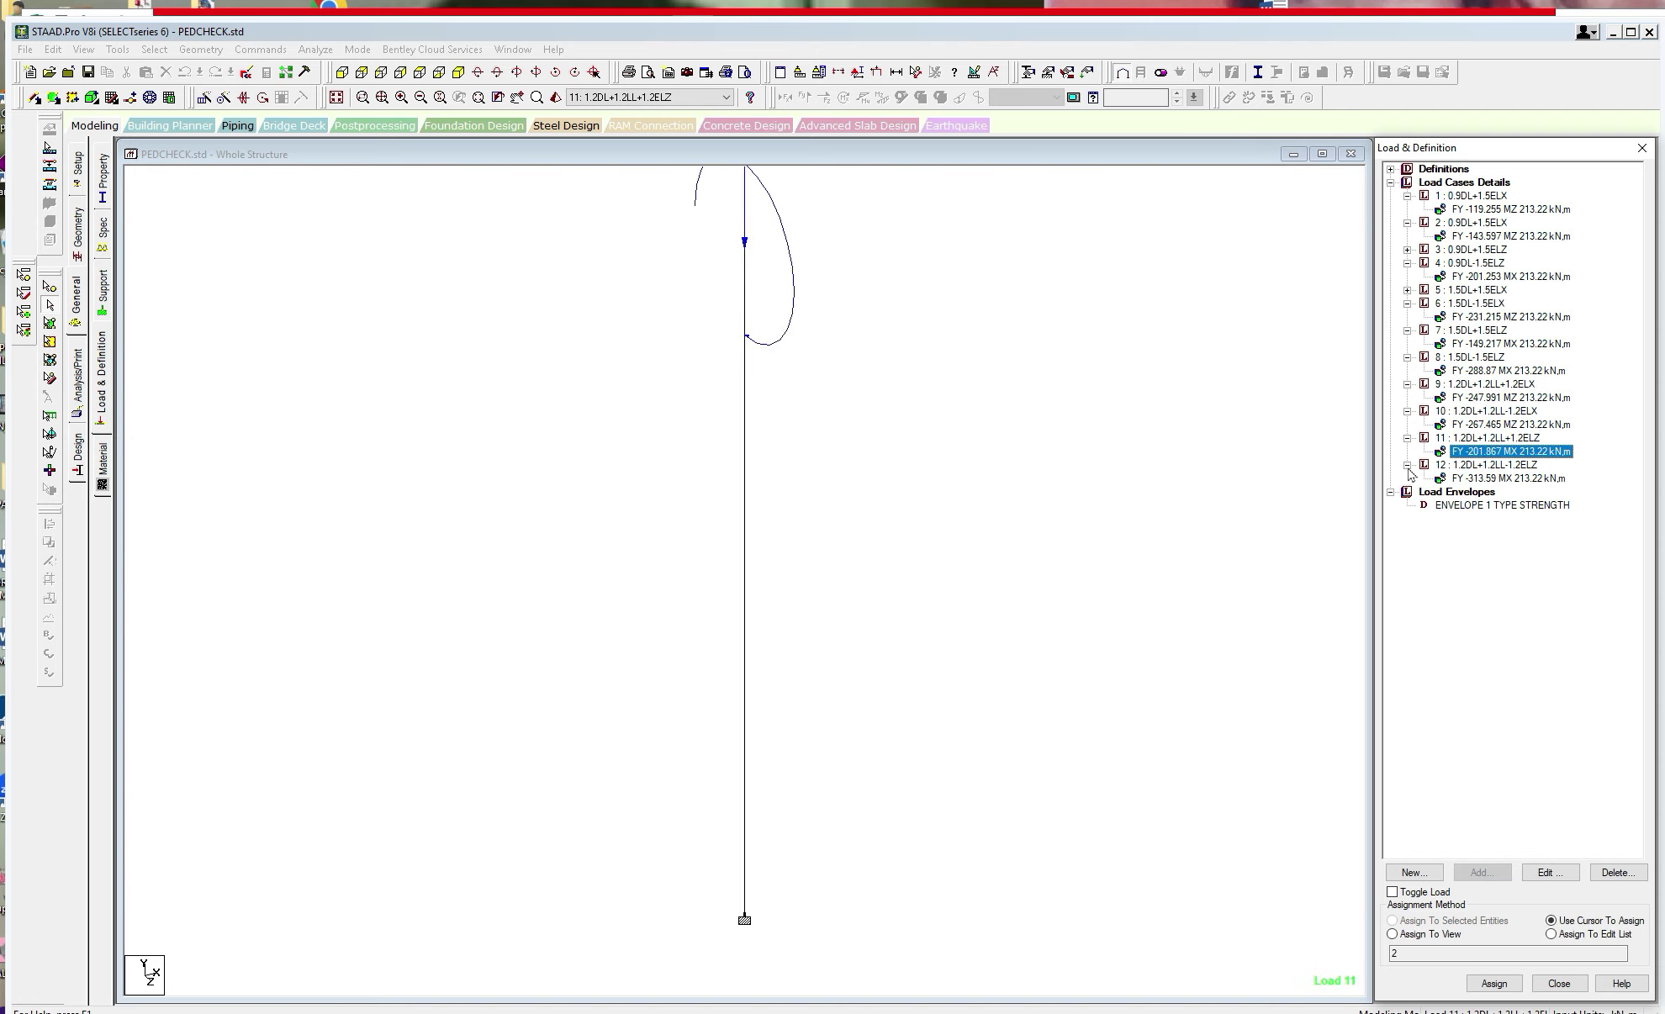
left_click(1505, 478)
left_click(1115, 461)
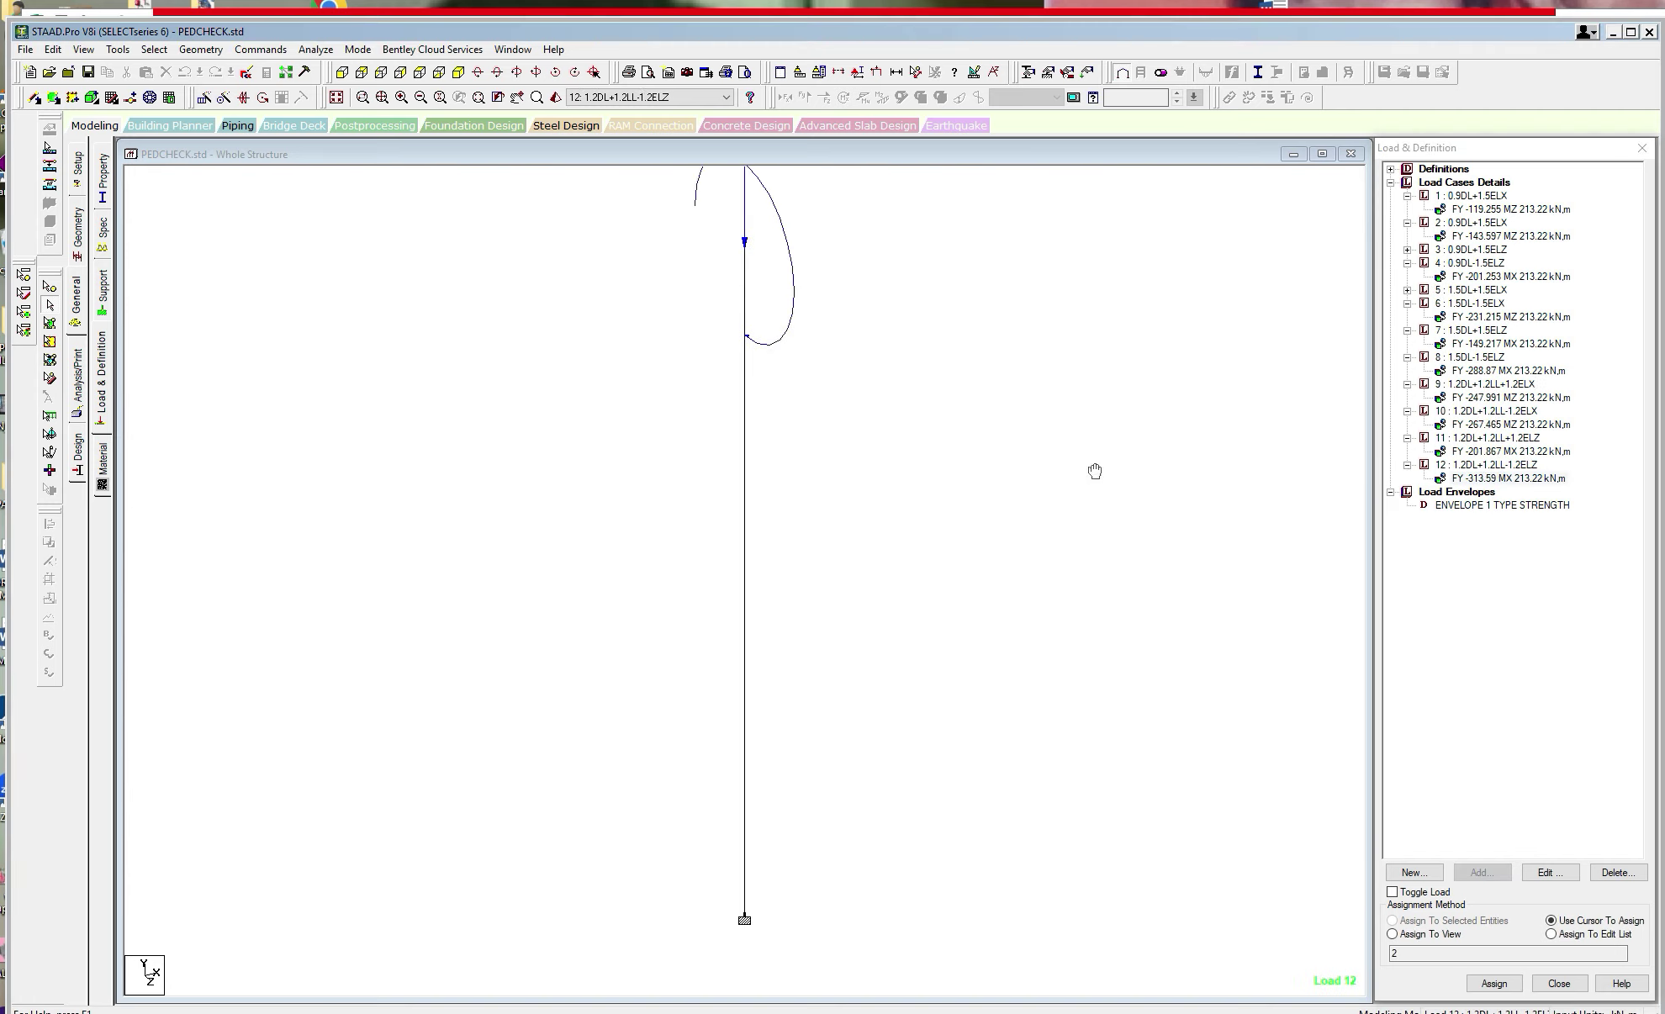
Run the STAAD analysis and concrete design of PEDCHECK, staying in modelling mode when it finishes.
left_click(316, 50)
left_click(349, 70)
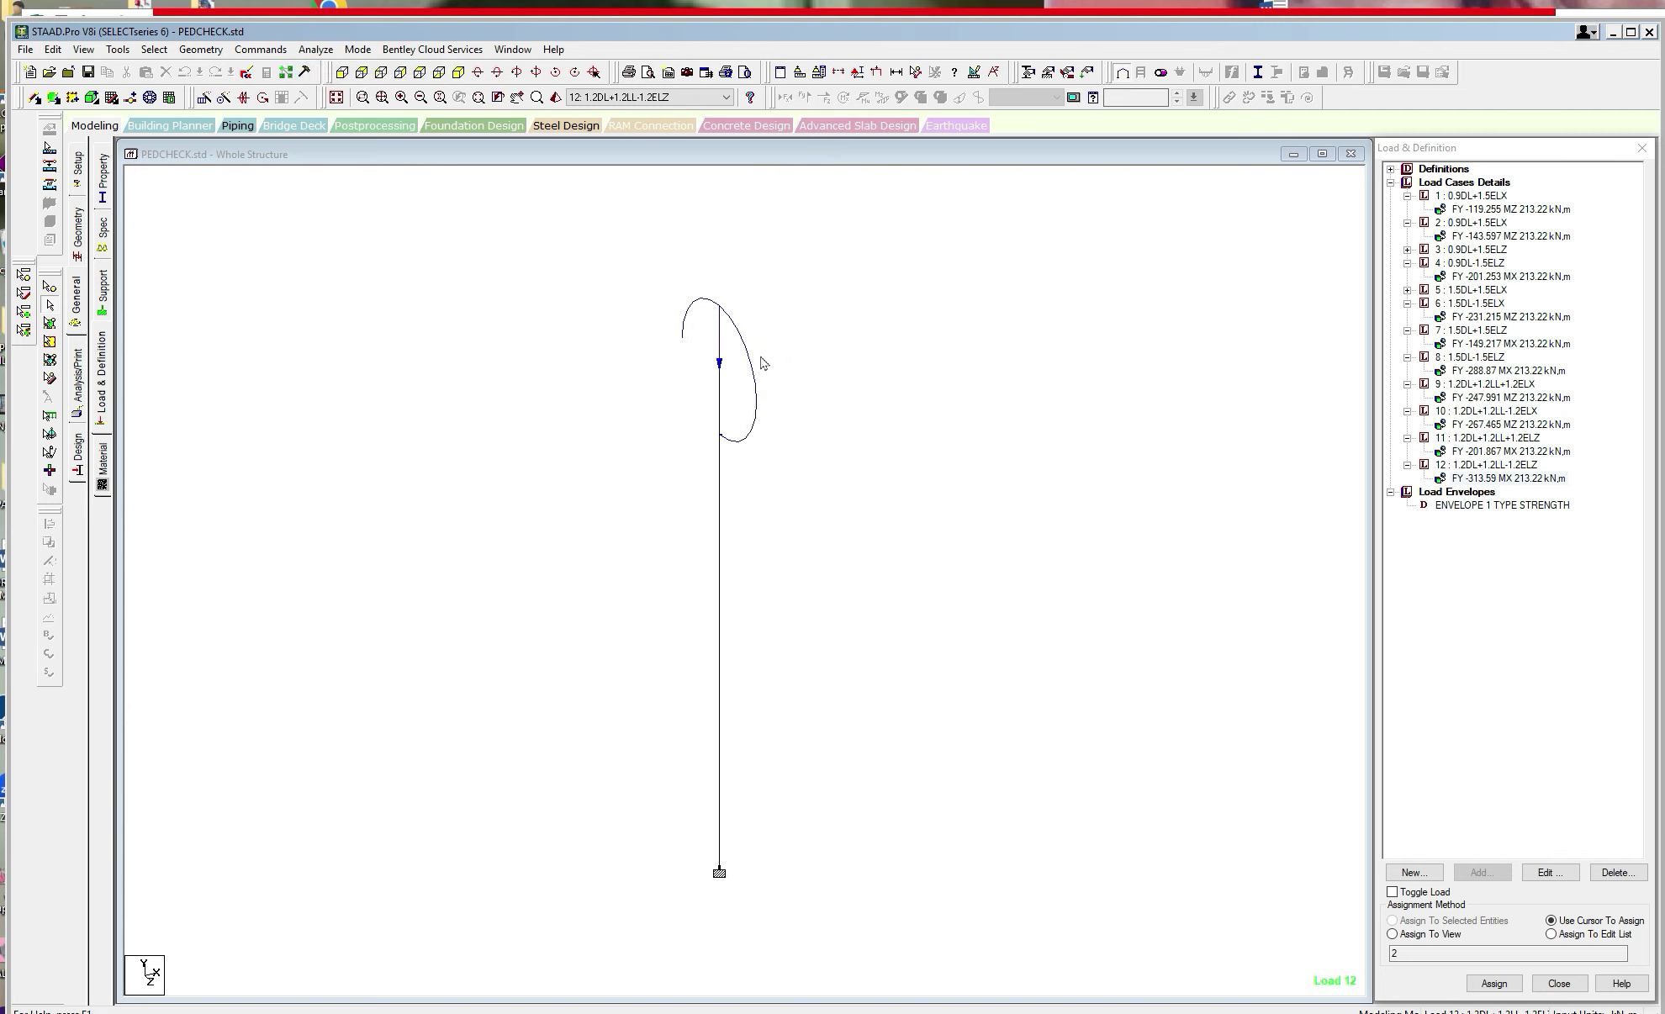
left_click(604, 479)
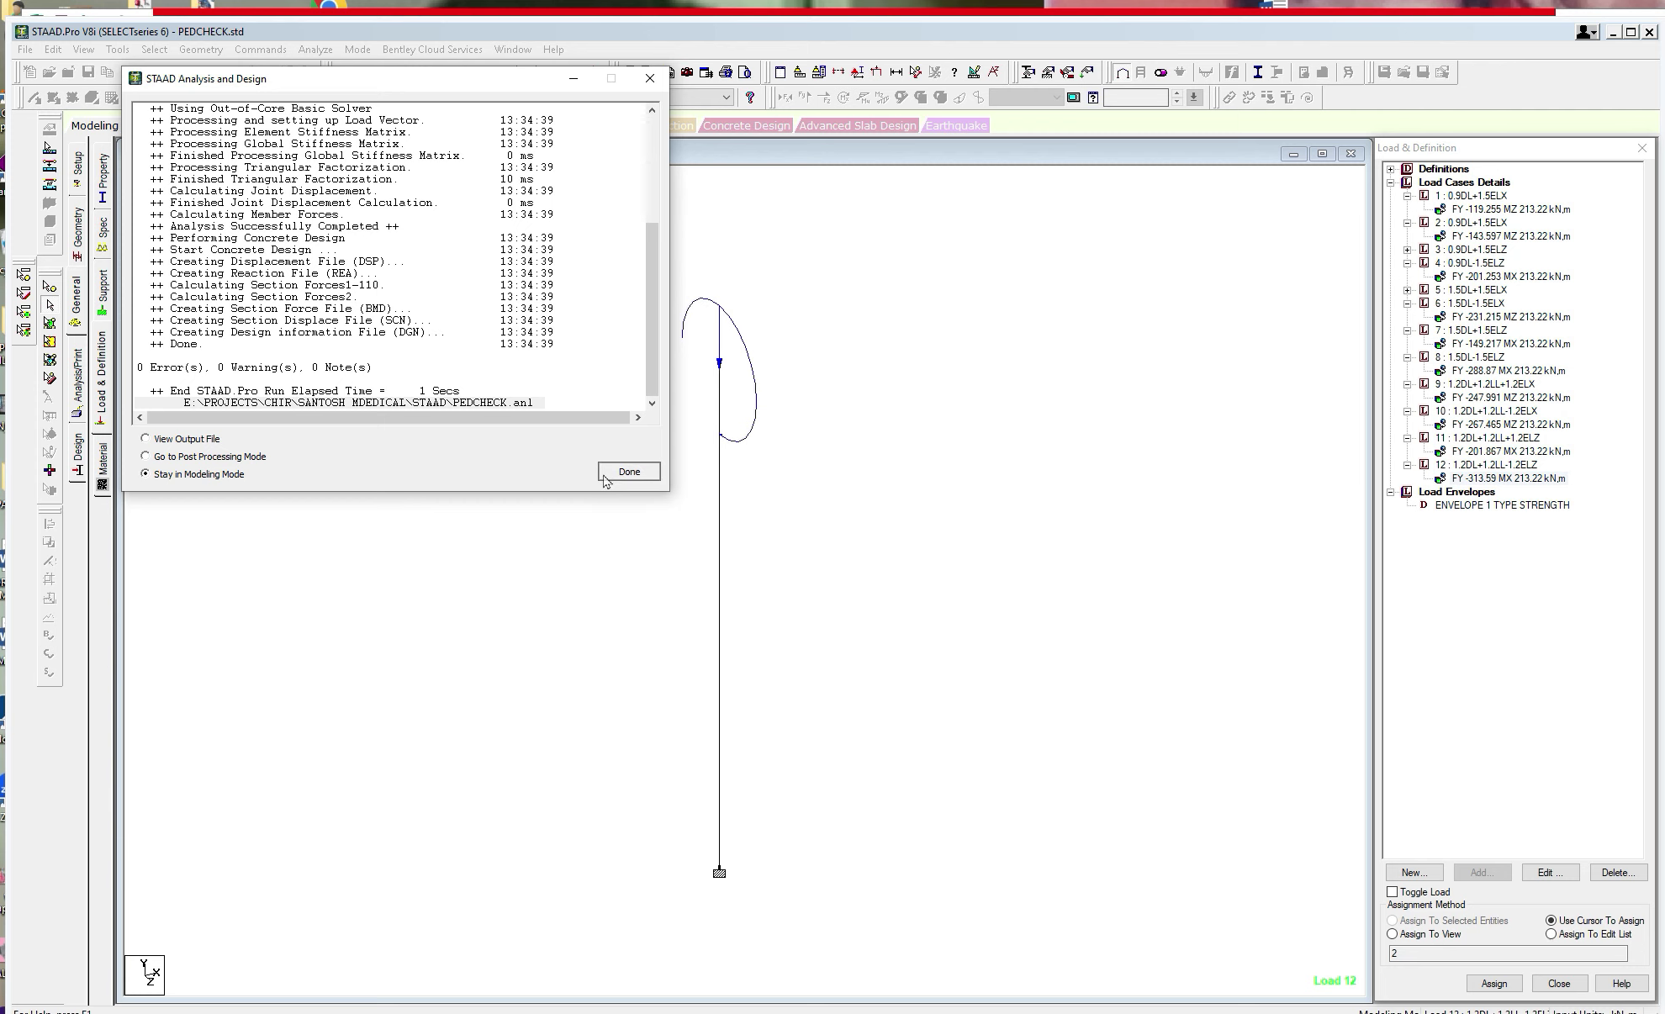
Review the concrete design results of beam 1, including the governing load, required steel area and bar layout.
double_click(718, 530)
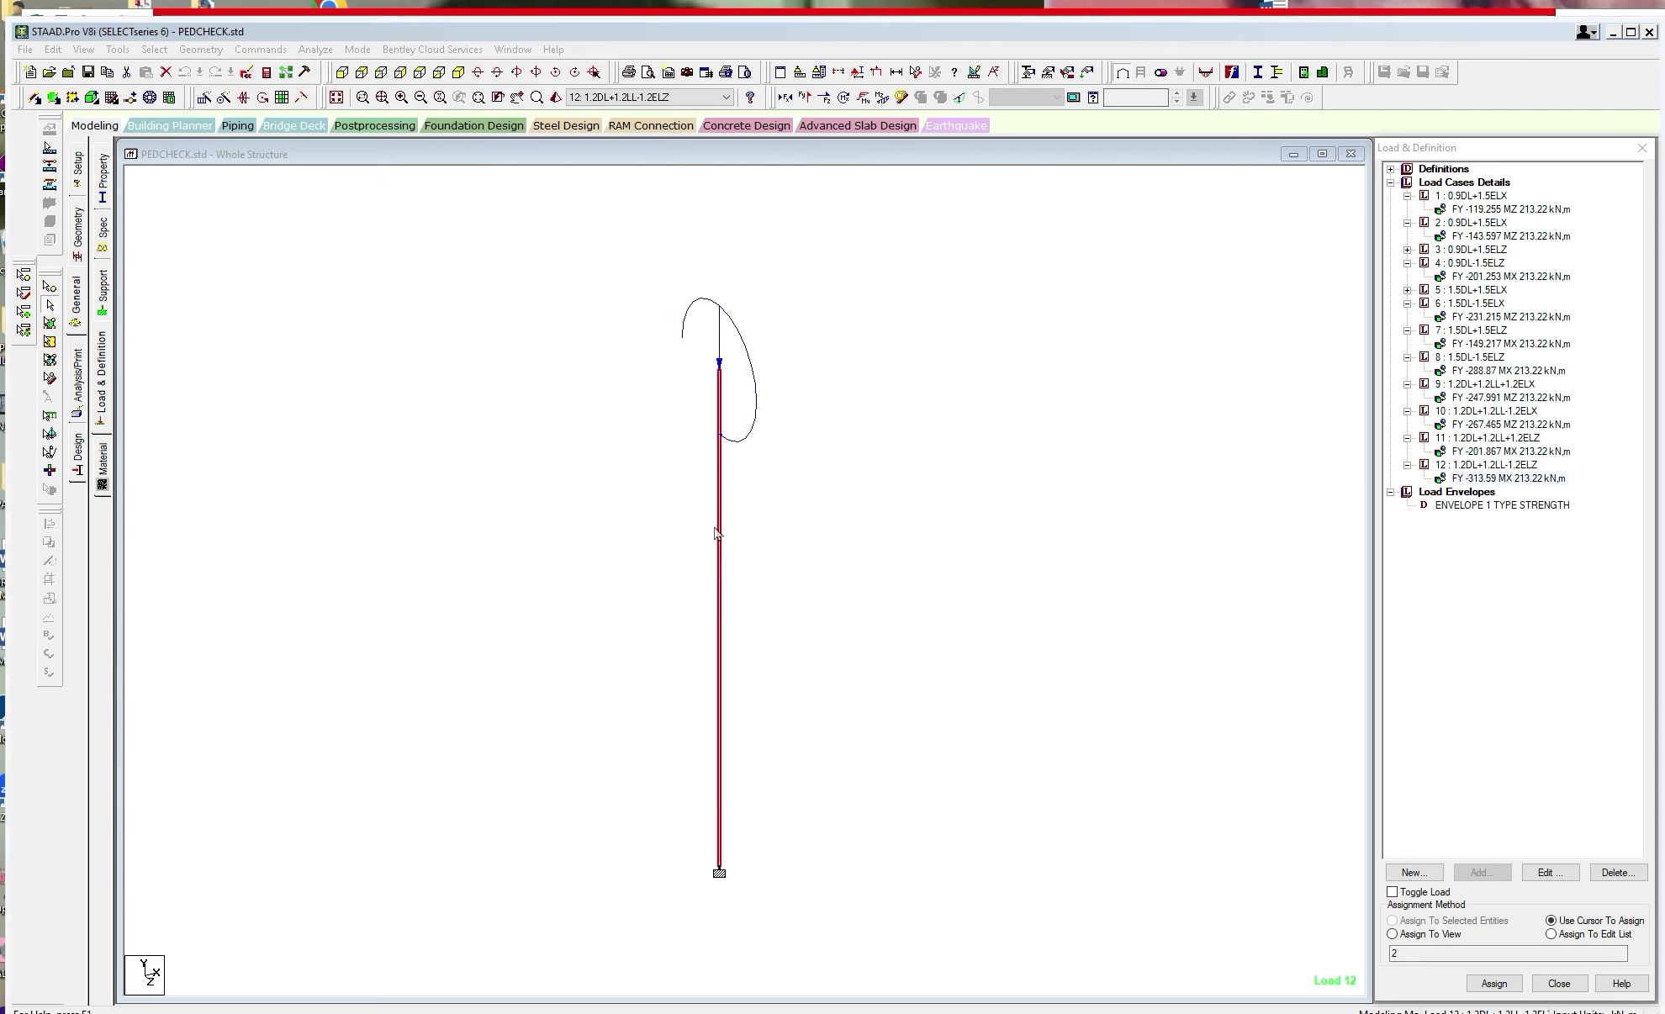
left_click(915, 362)
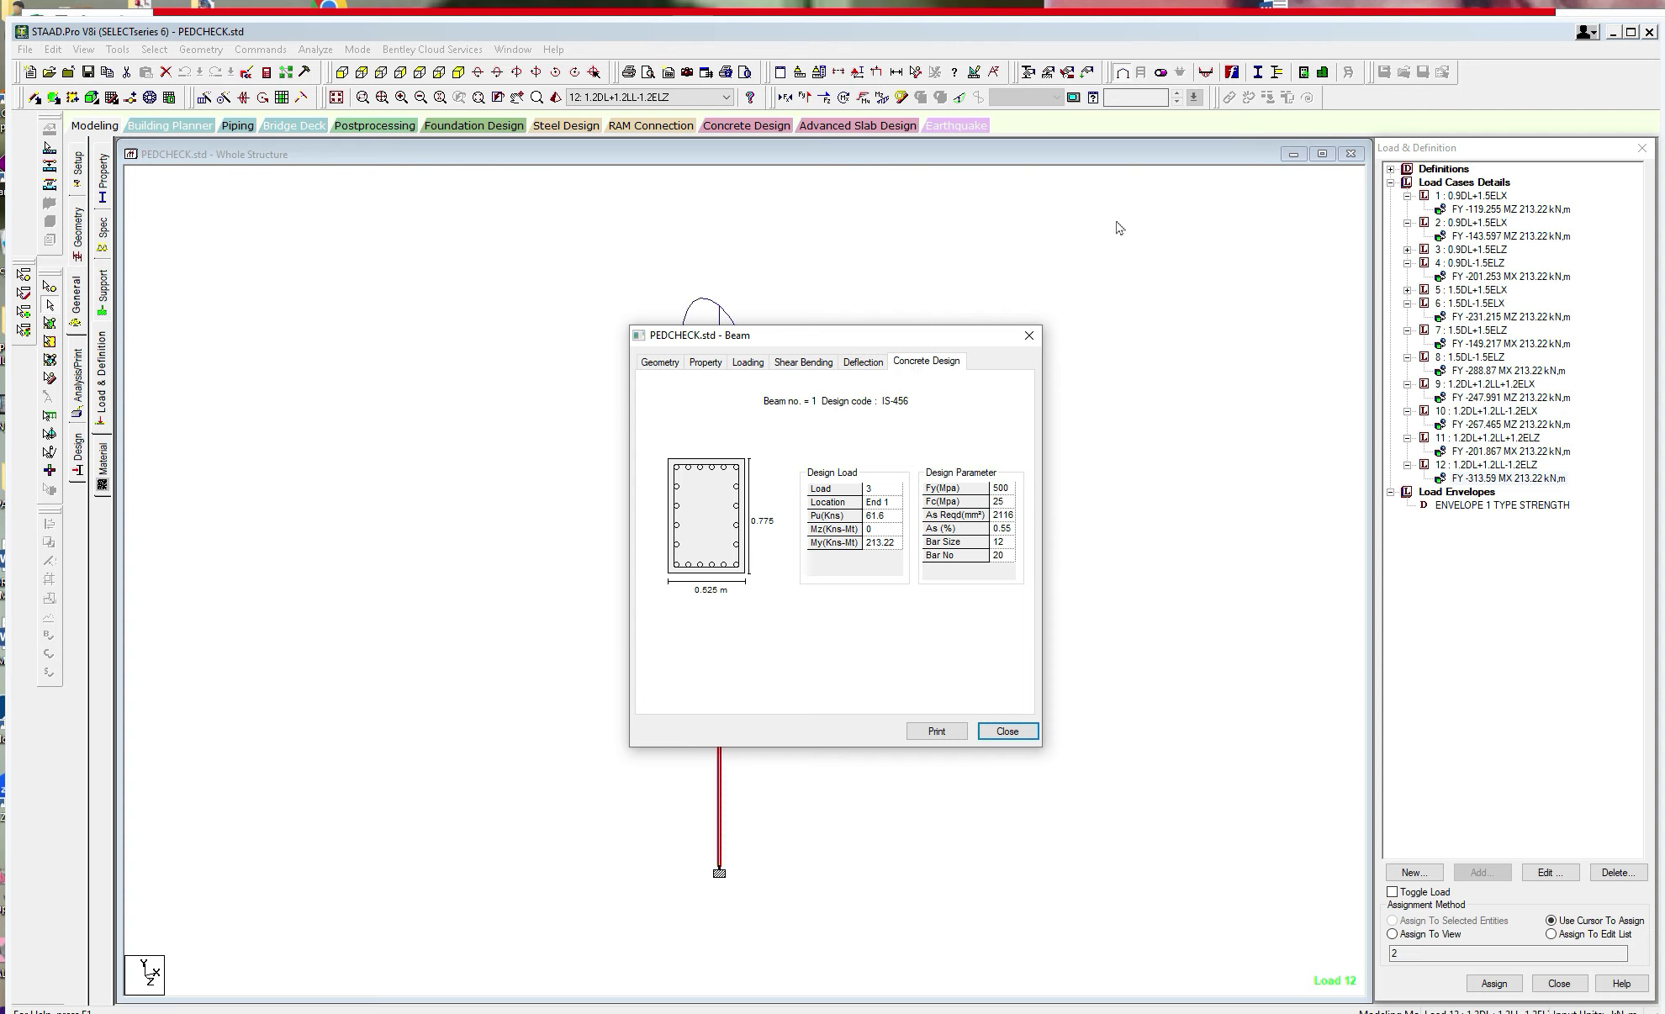
left_click(1028, 335)
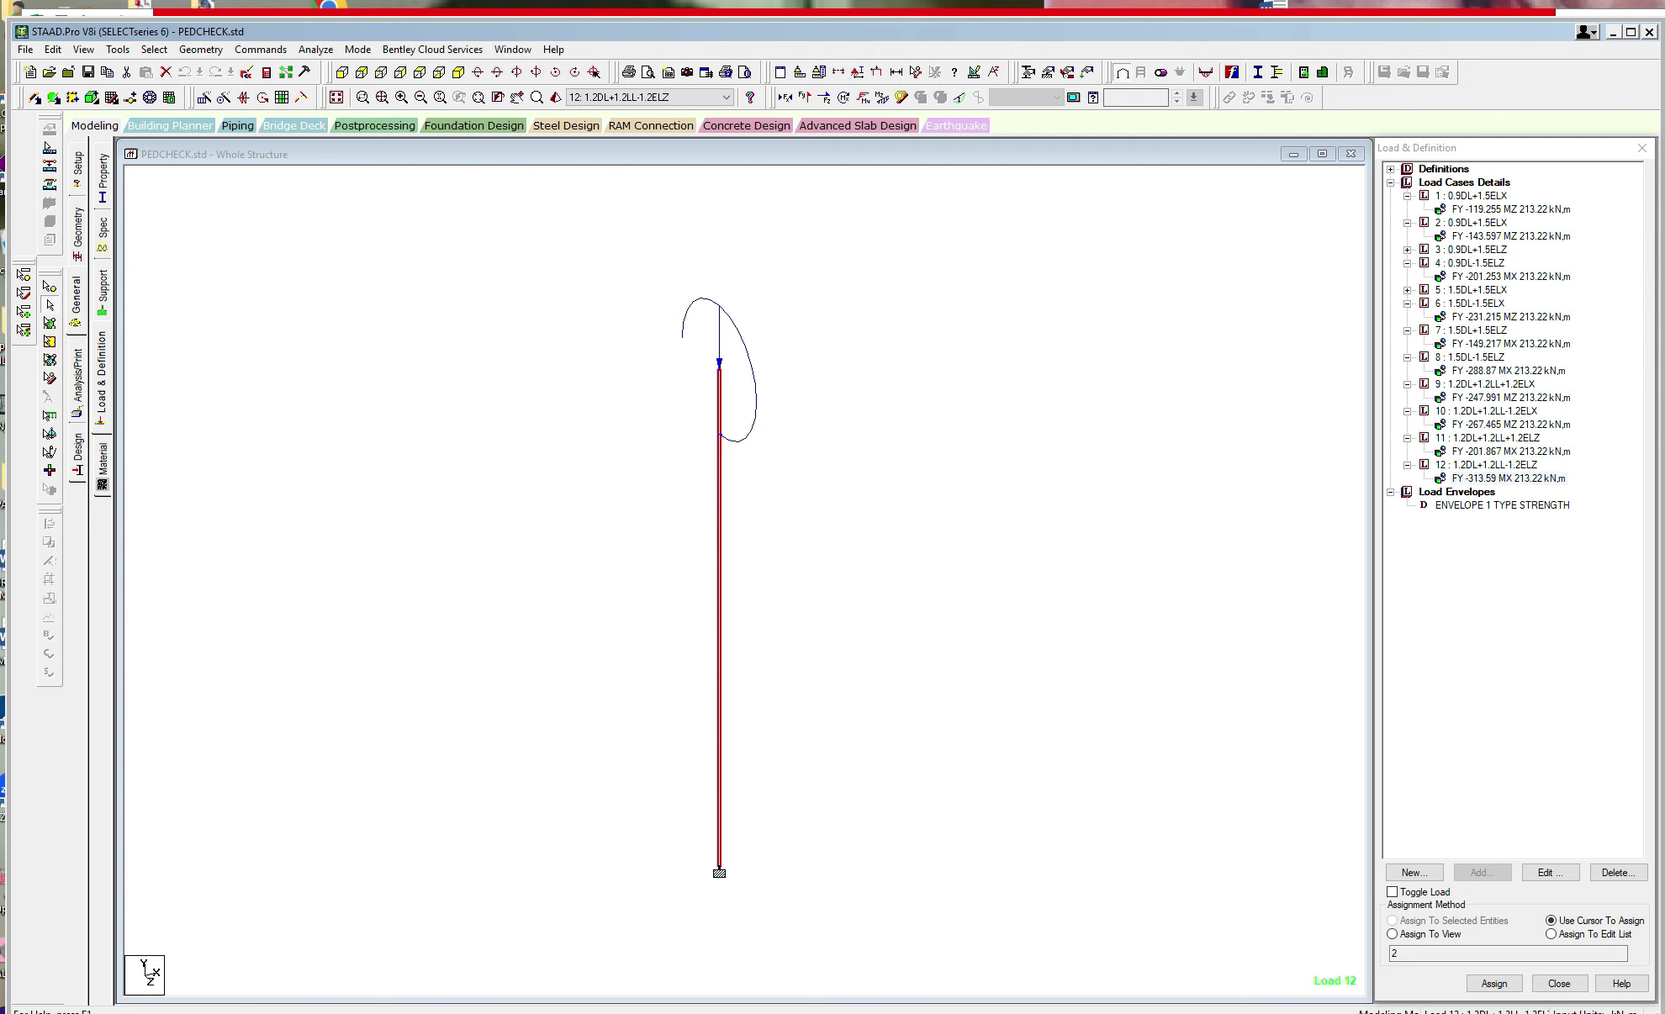
Switch to the pedestal reinforcement workbook in Excel and review the P3-775x525 bar arrangement and provided steel area.
key("alt+Tab")
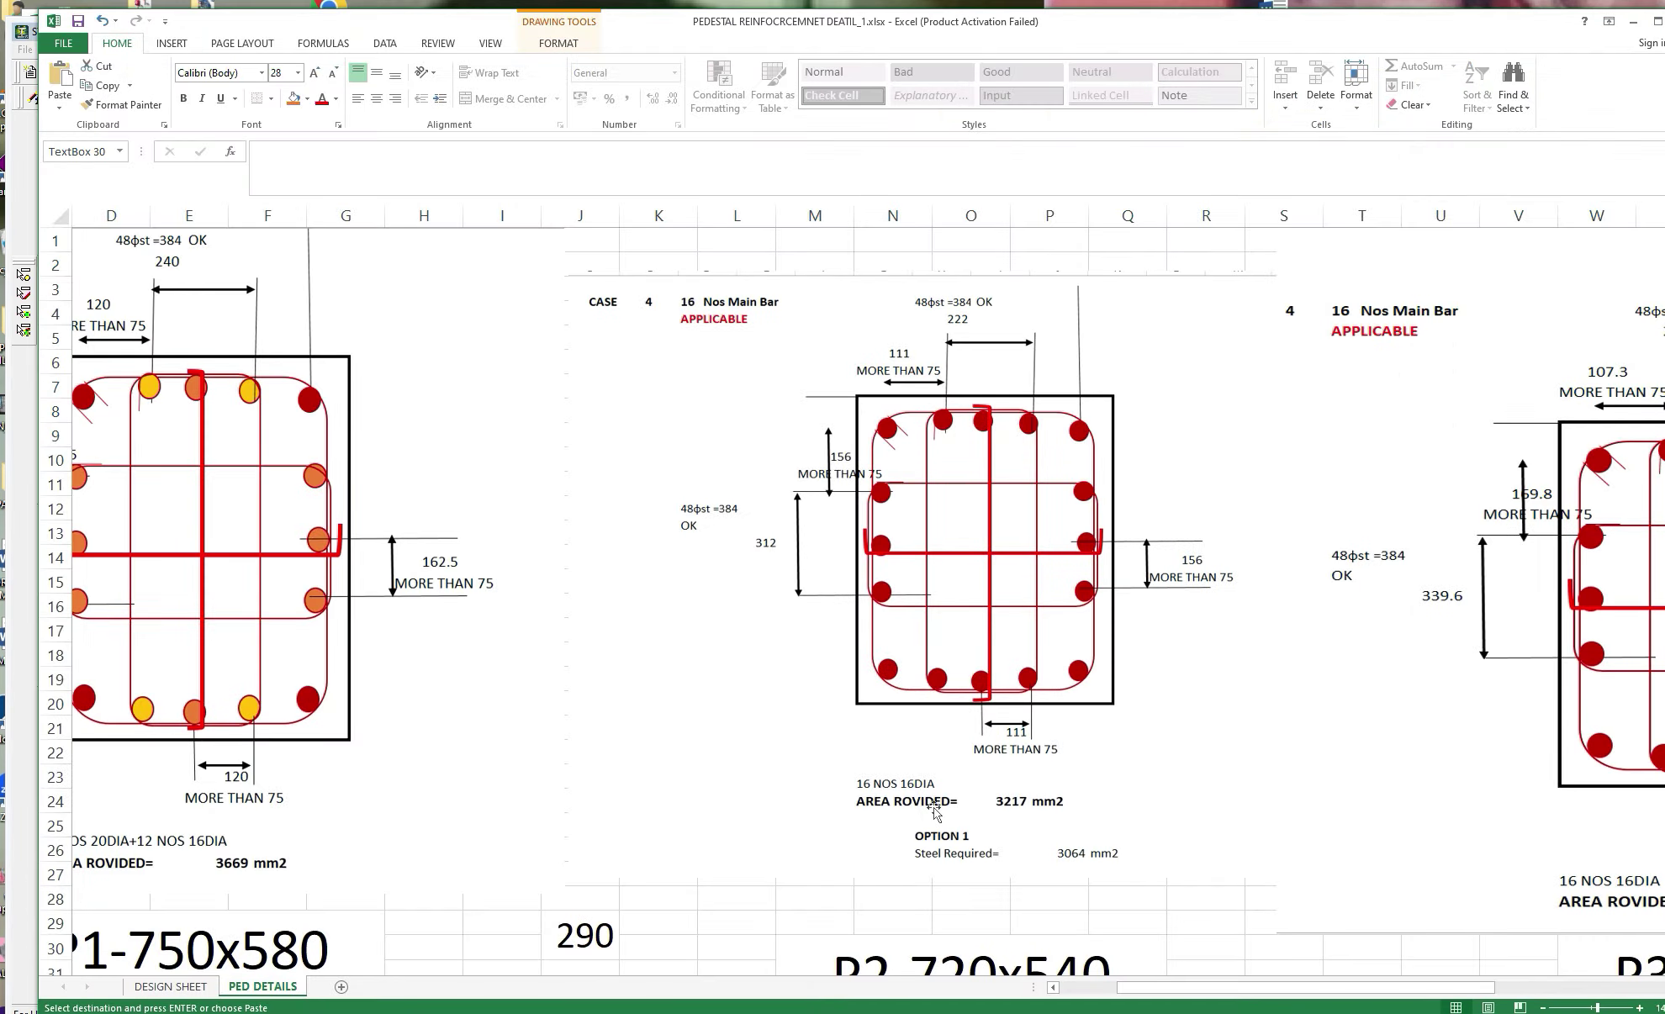
left_click_drag(1165, 994, 1284, 995)
scroll(952, 701, "down", 2)
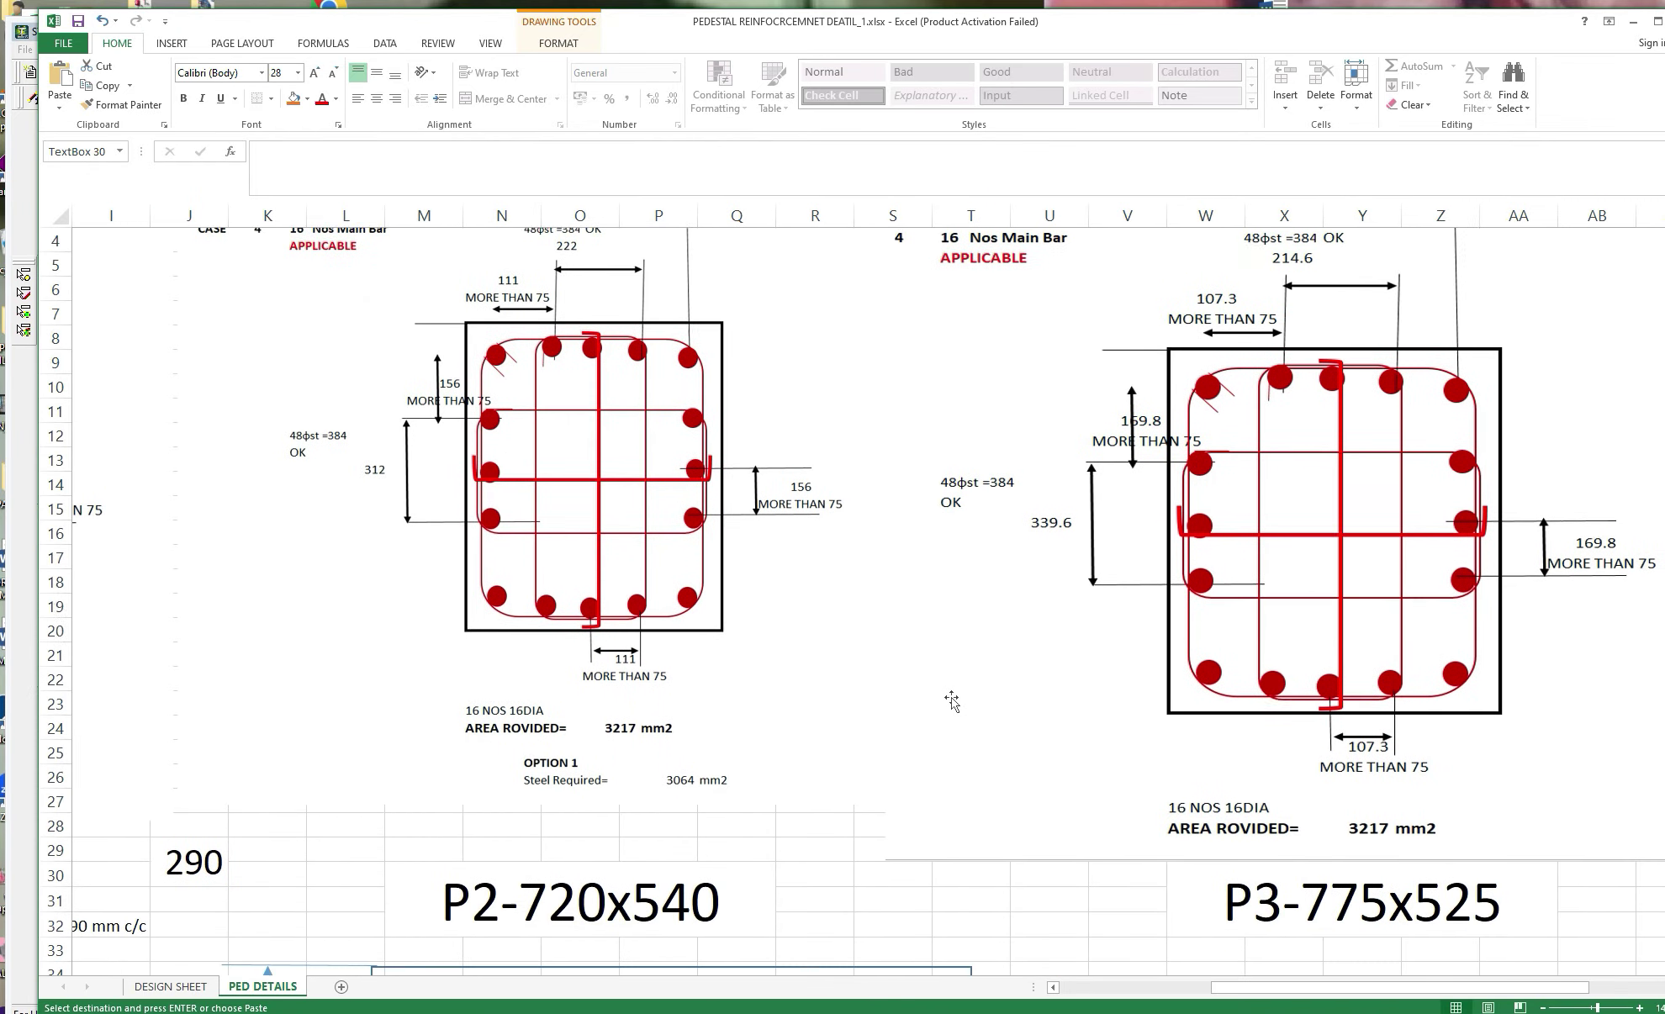
left_click_drag(1350, 995, 1421, 995)
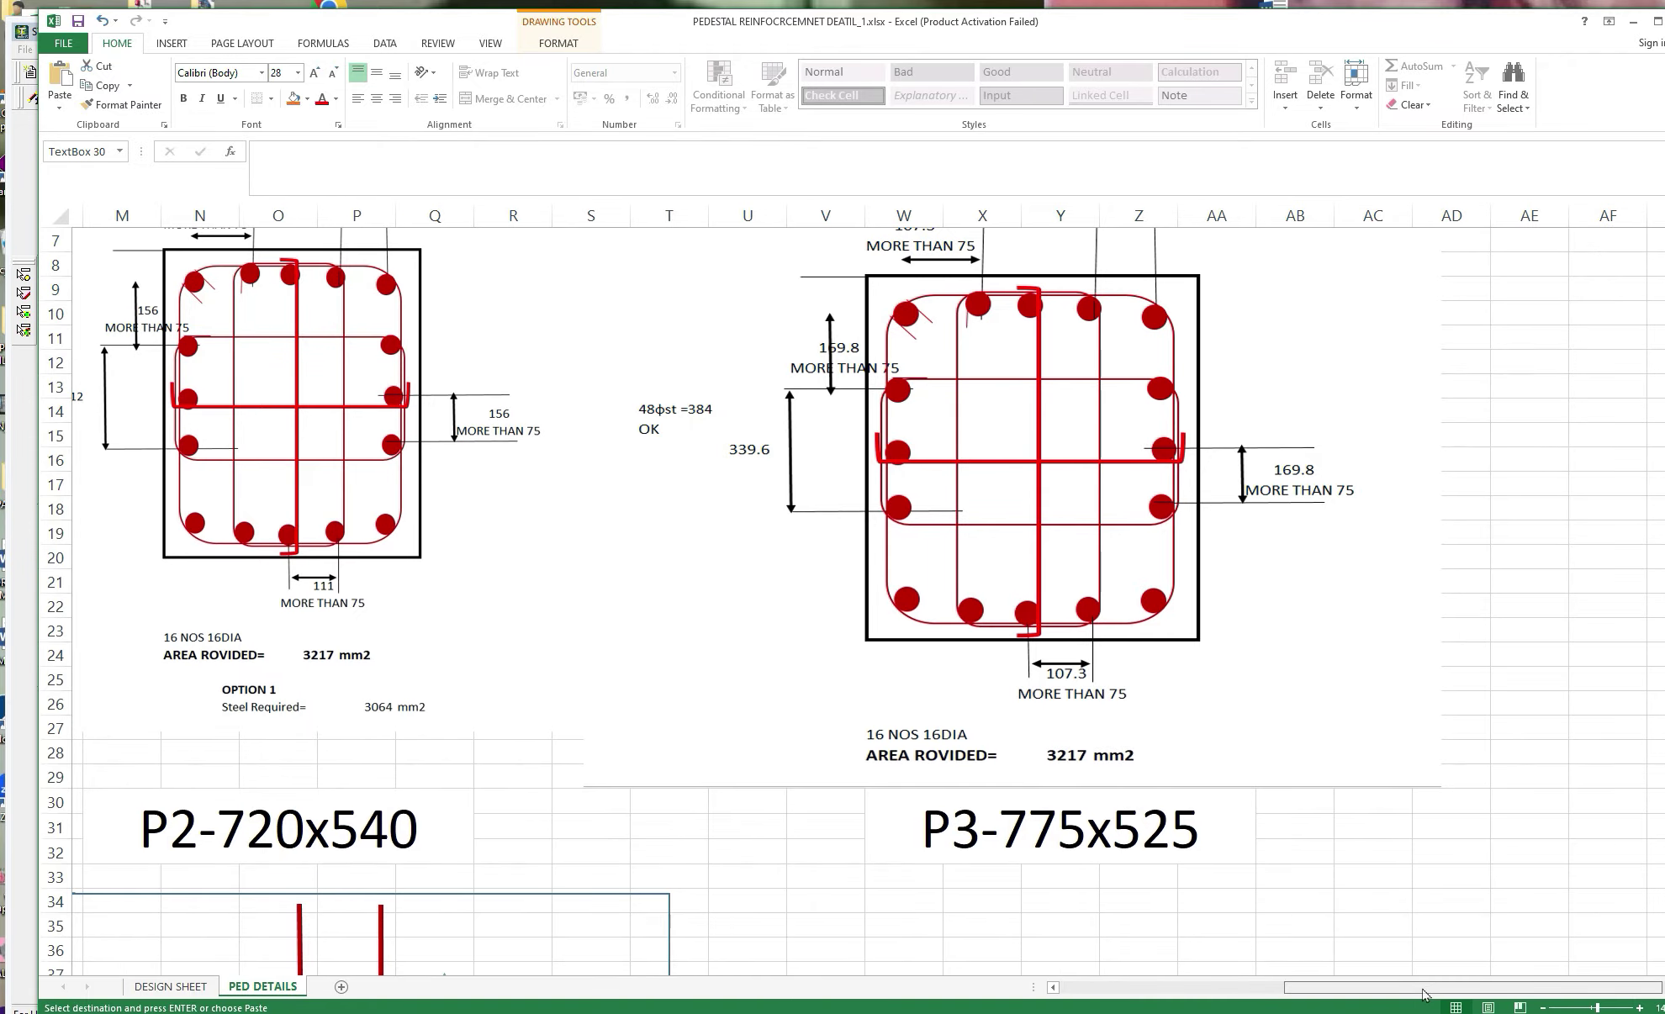
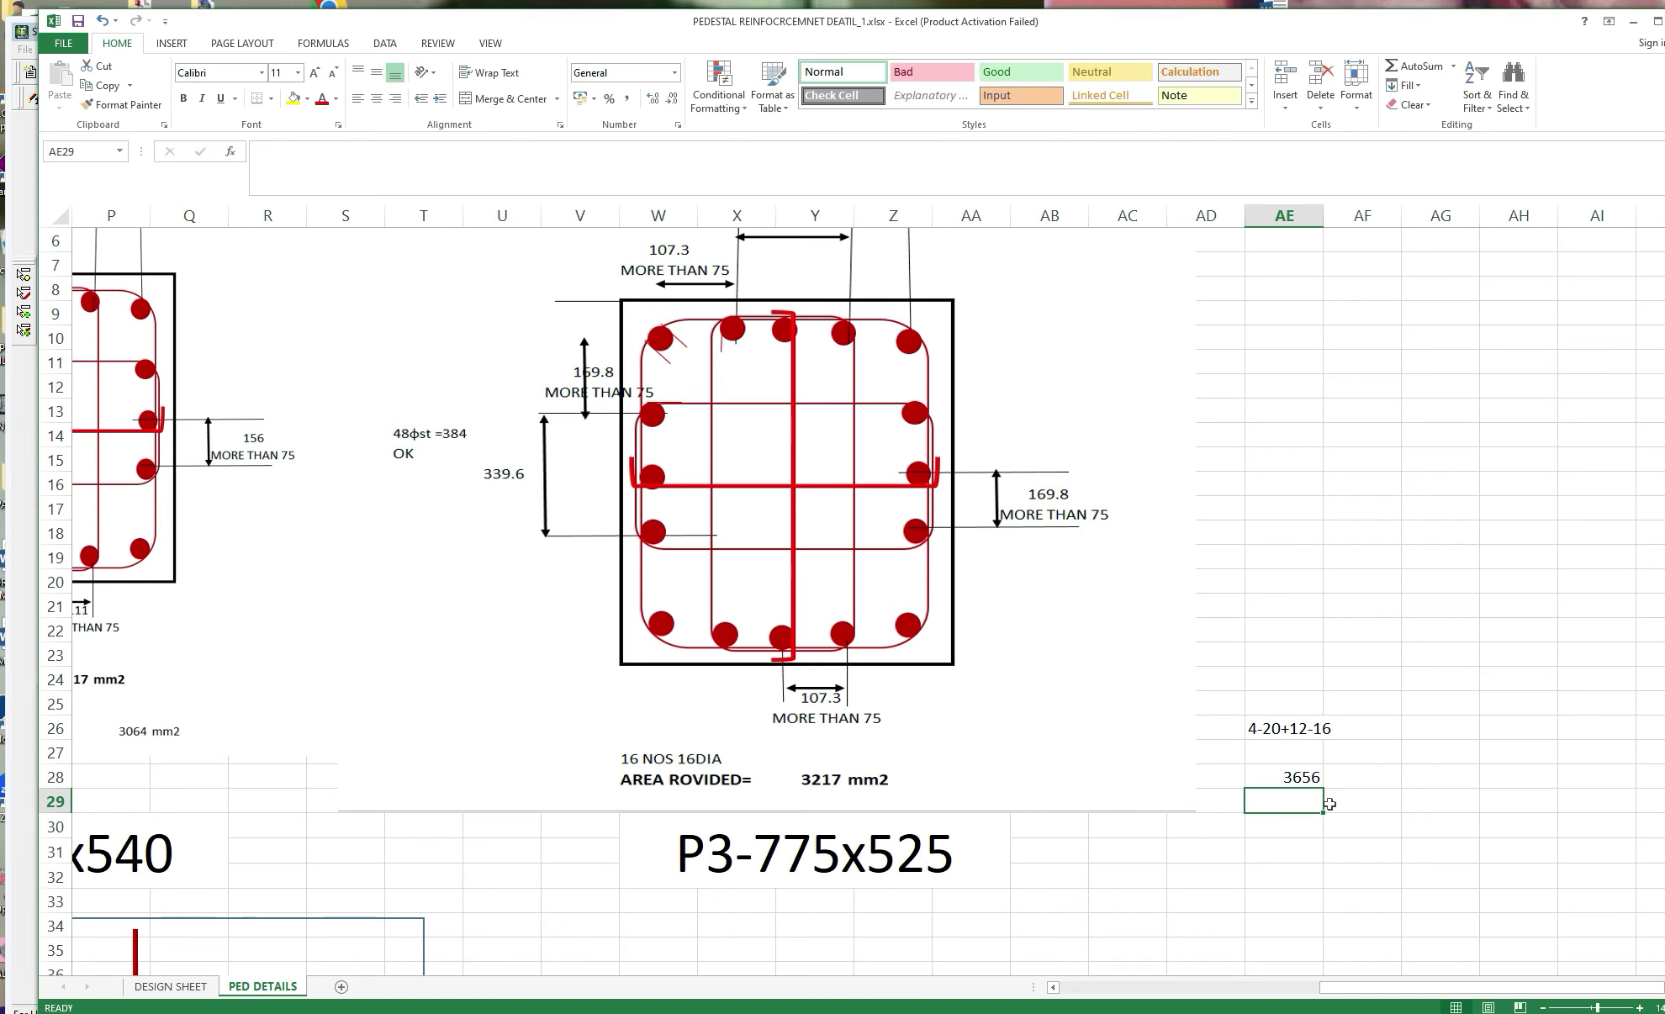
Enter 3255 in cell AG28 beside the P3-775x525 reinforcement detail.
left_click(1372, 774)
left_click(1420, 776)
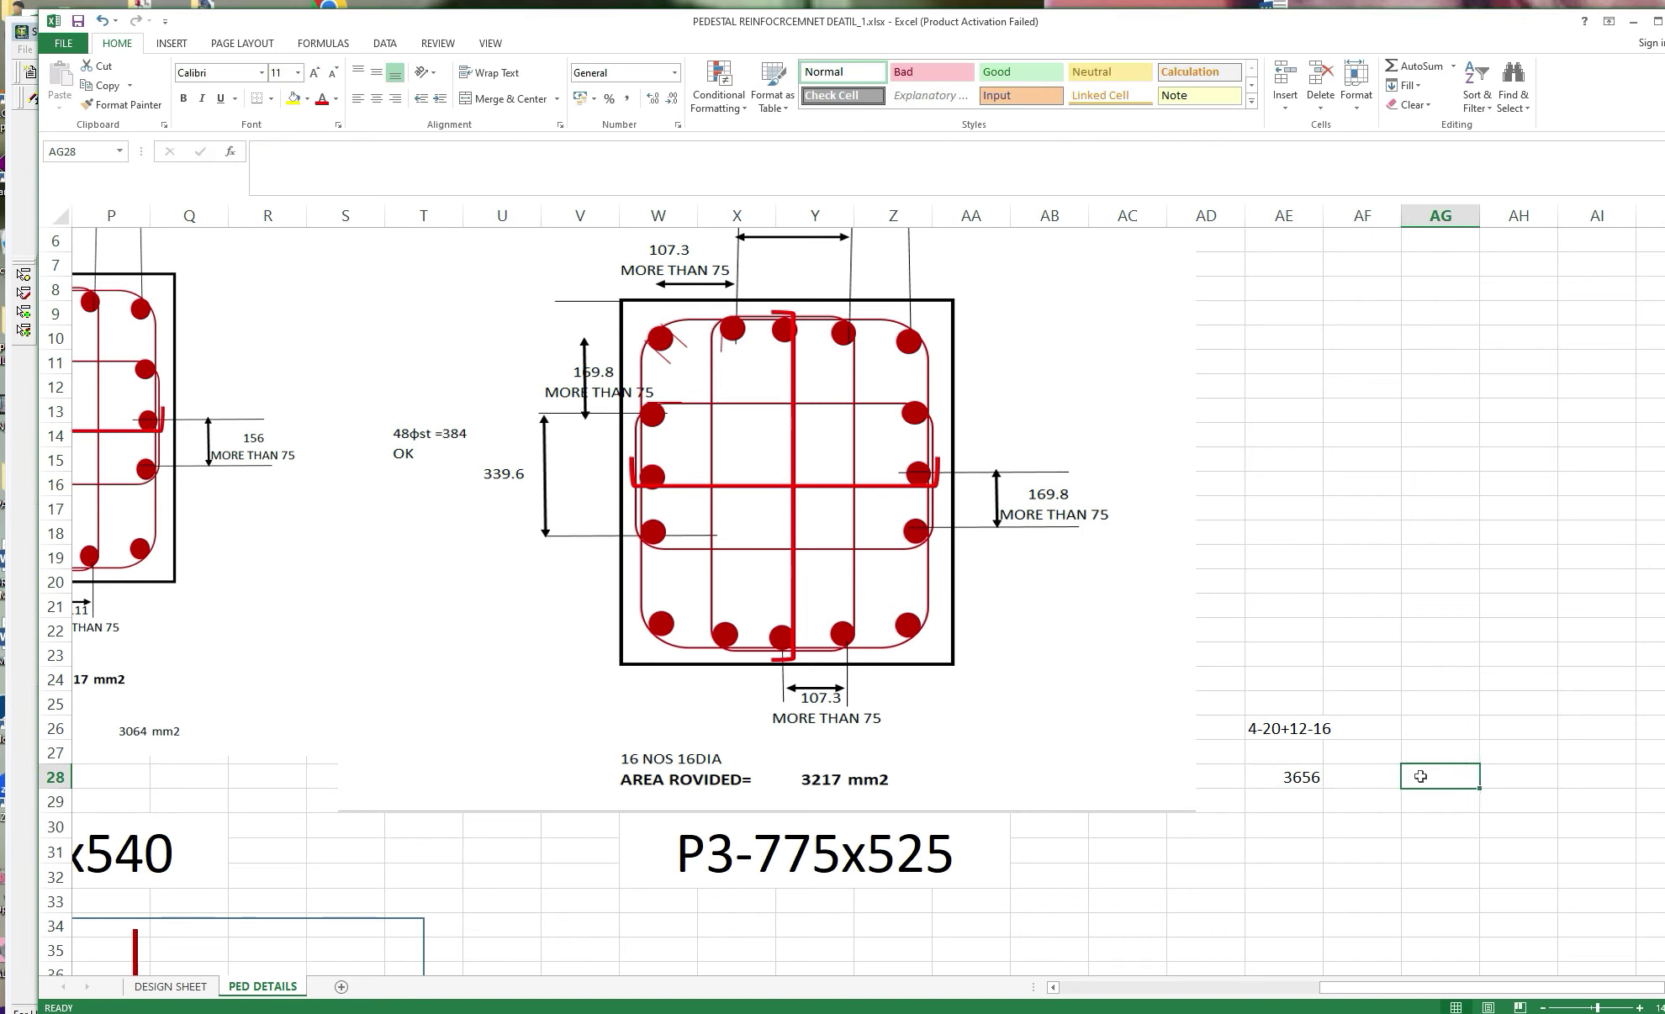
type("3255")
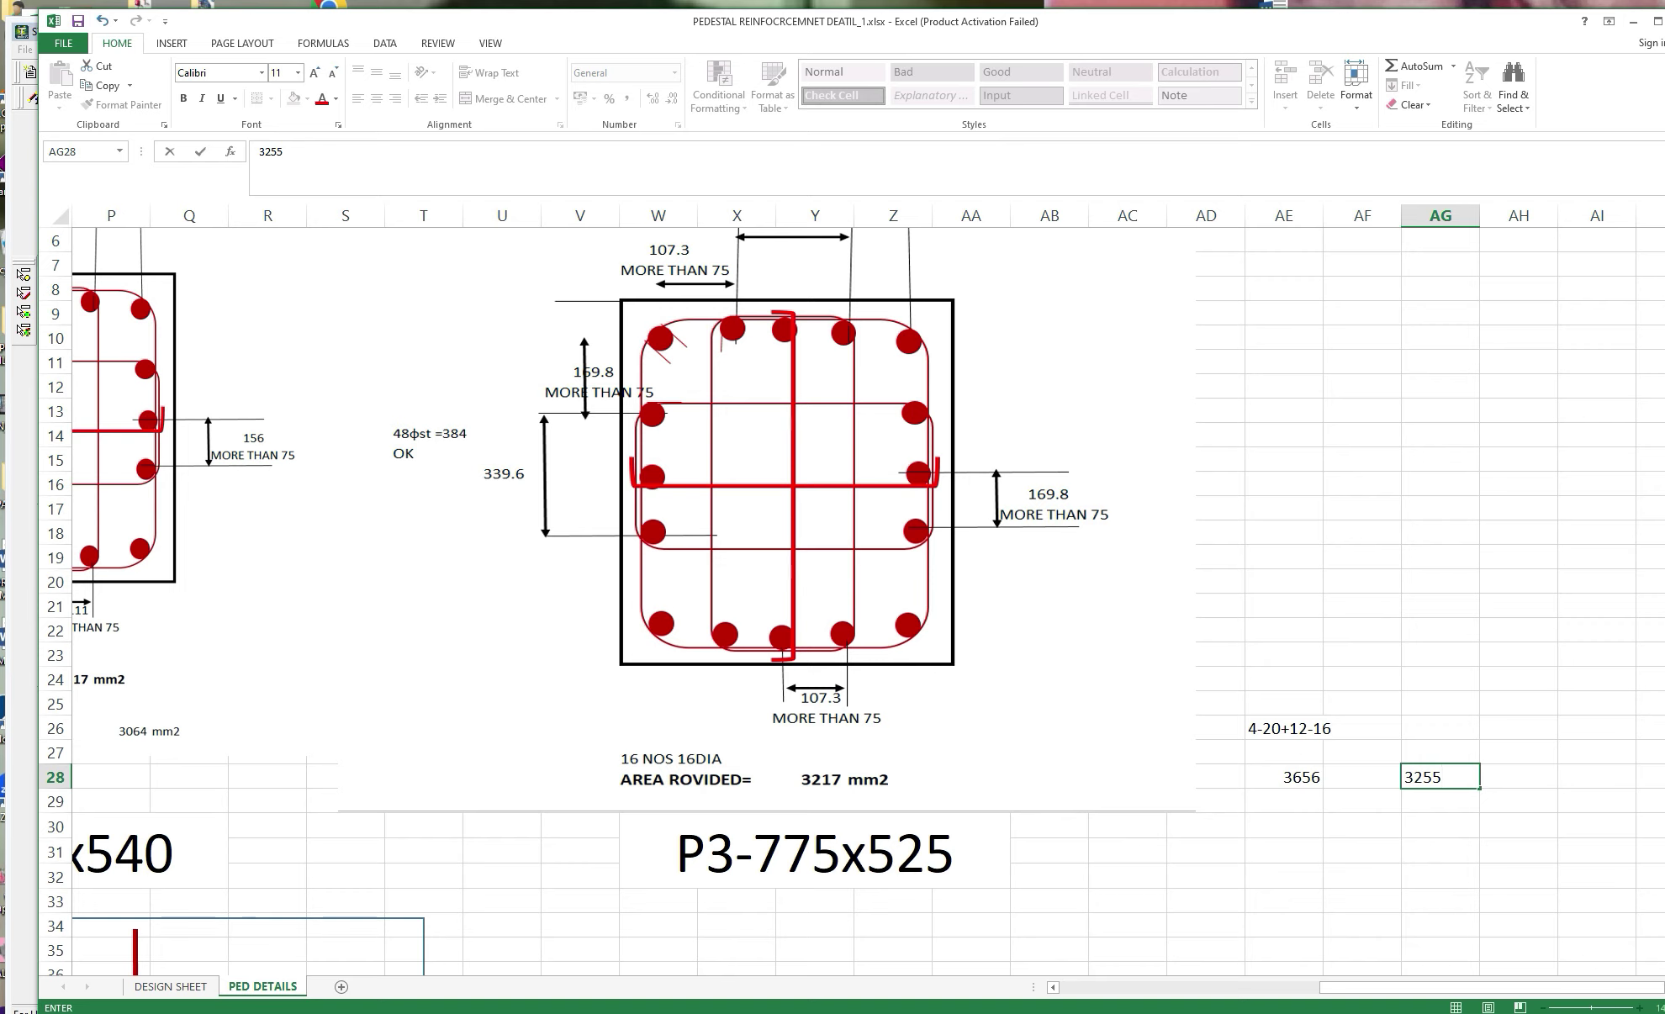
Review the IS 13920 column and joint detailing figure and the pedestal elevation with confining Zones A and B.
left_click_drag(1344, 988, 1072, 990)
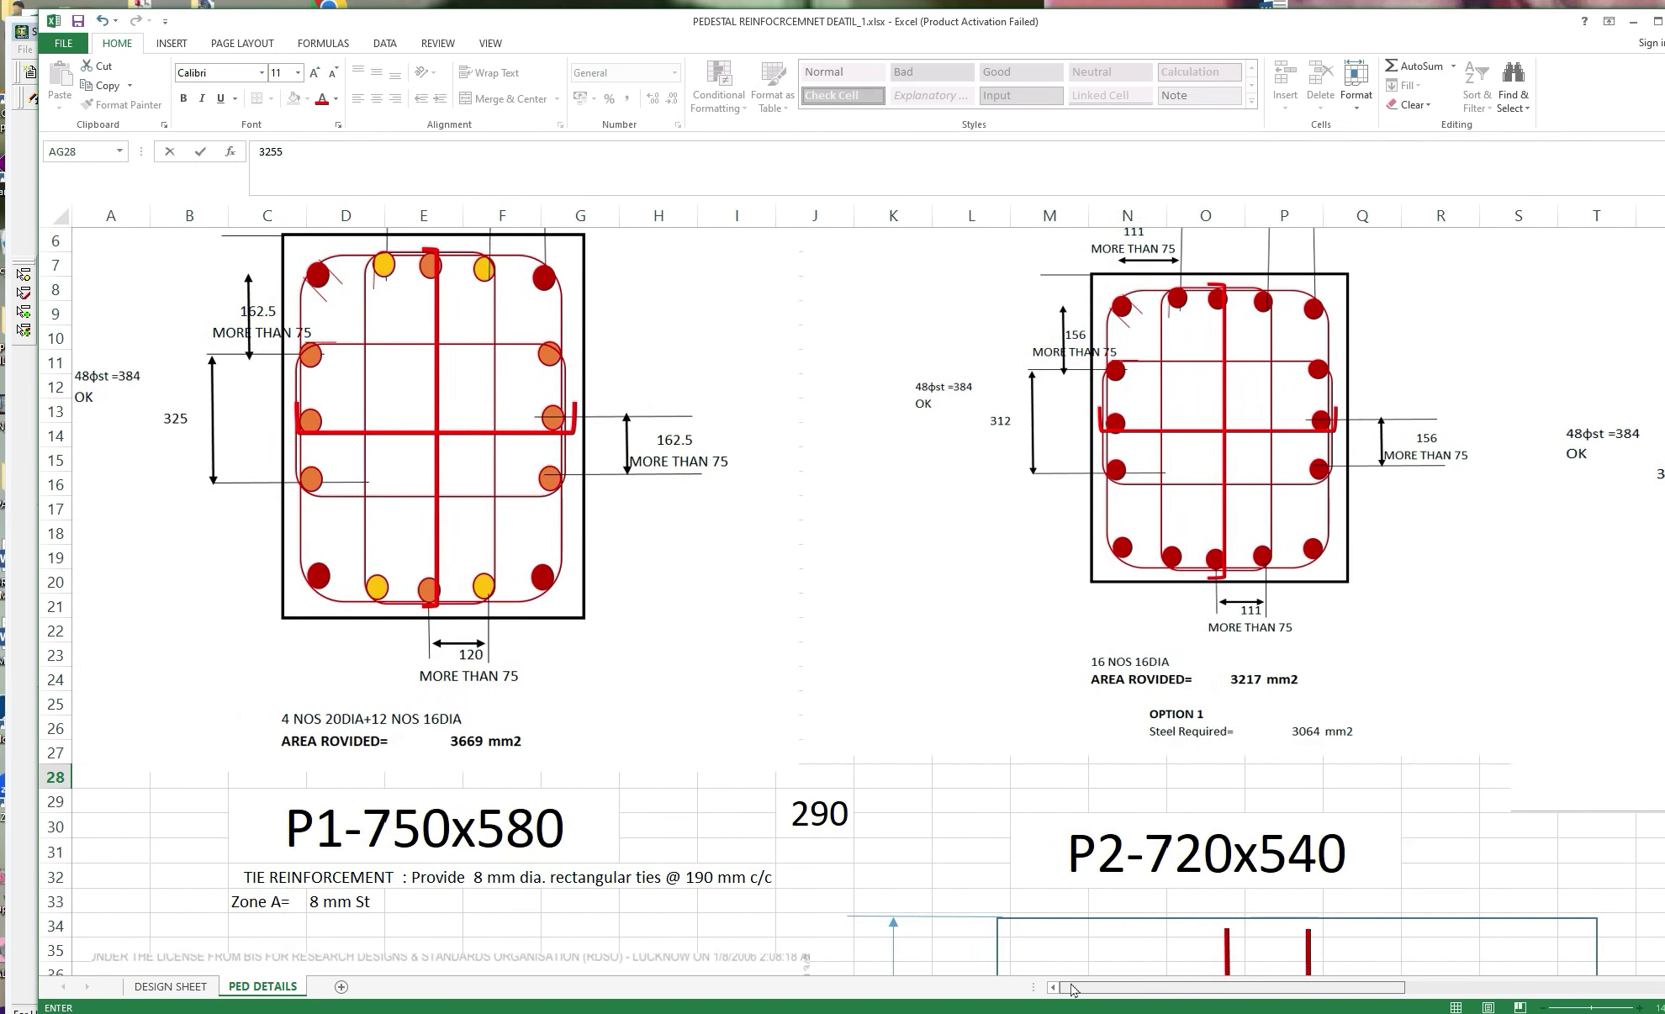
scroll(1064, 830, "down", 4)
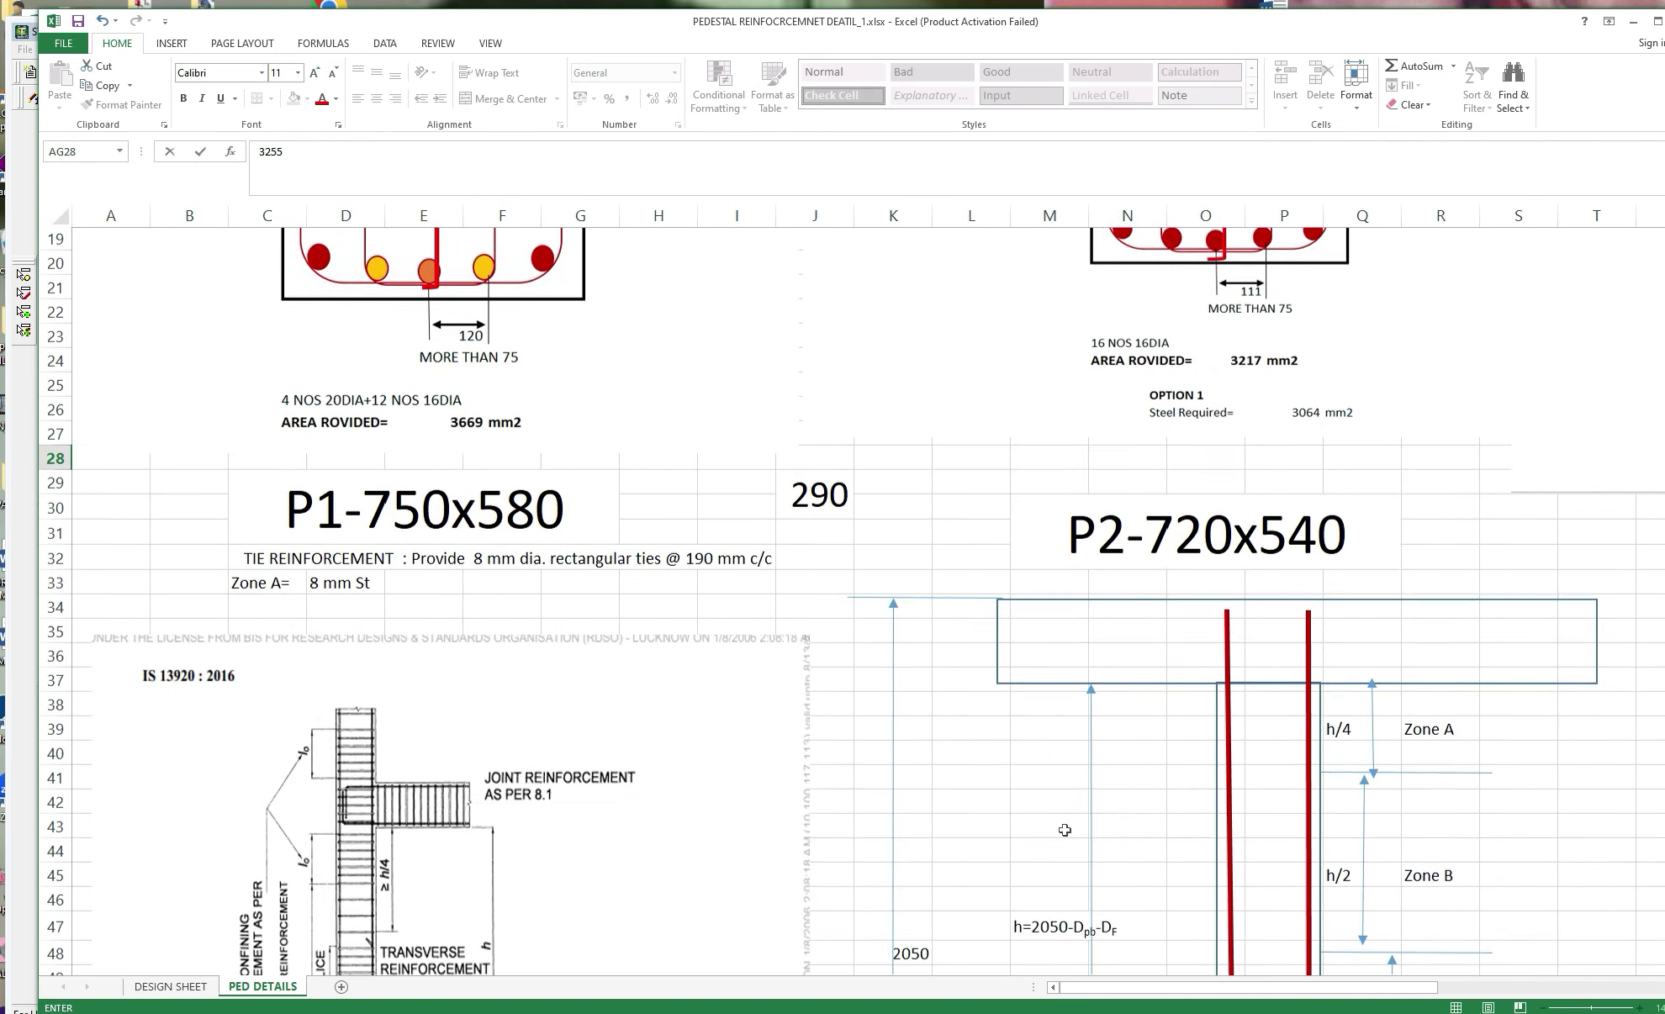
scroll(1064, 830, "down", 7)
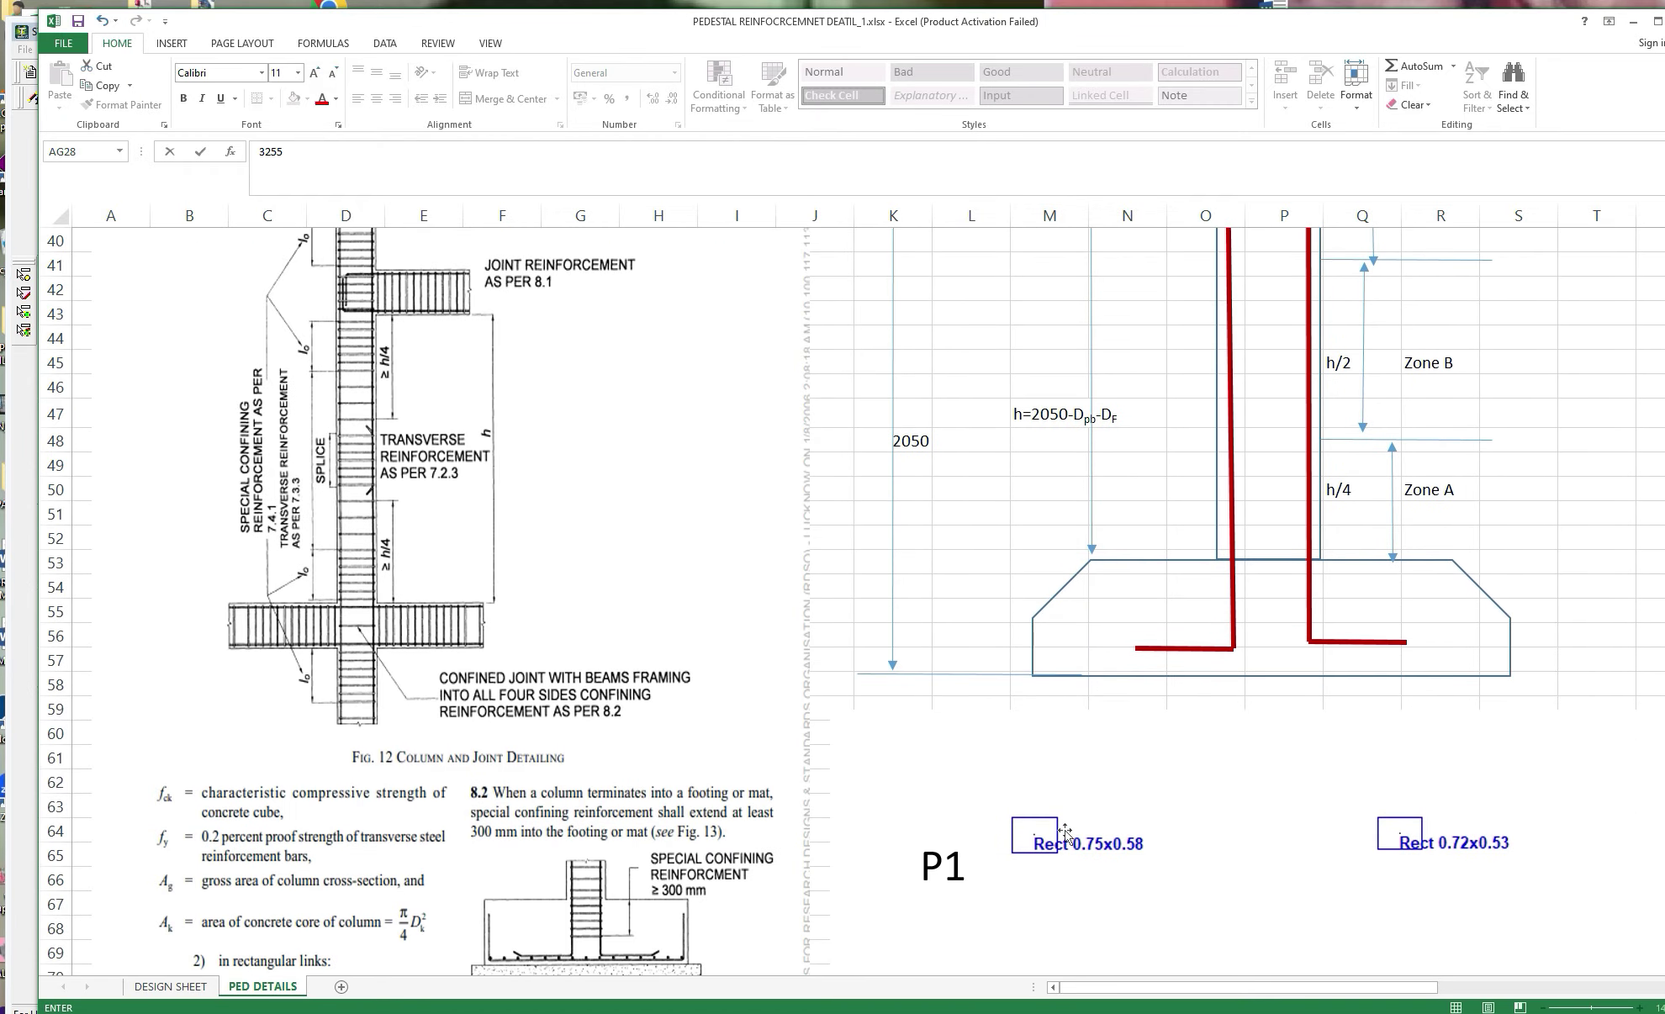
scroll(1064, 832, "down", 3)
scroll(1064, 832, "up", 3)
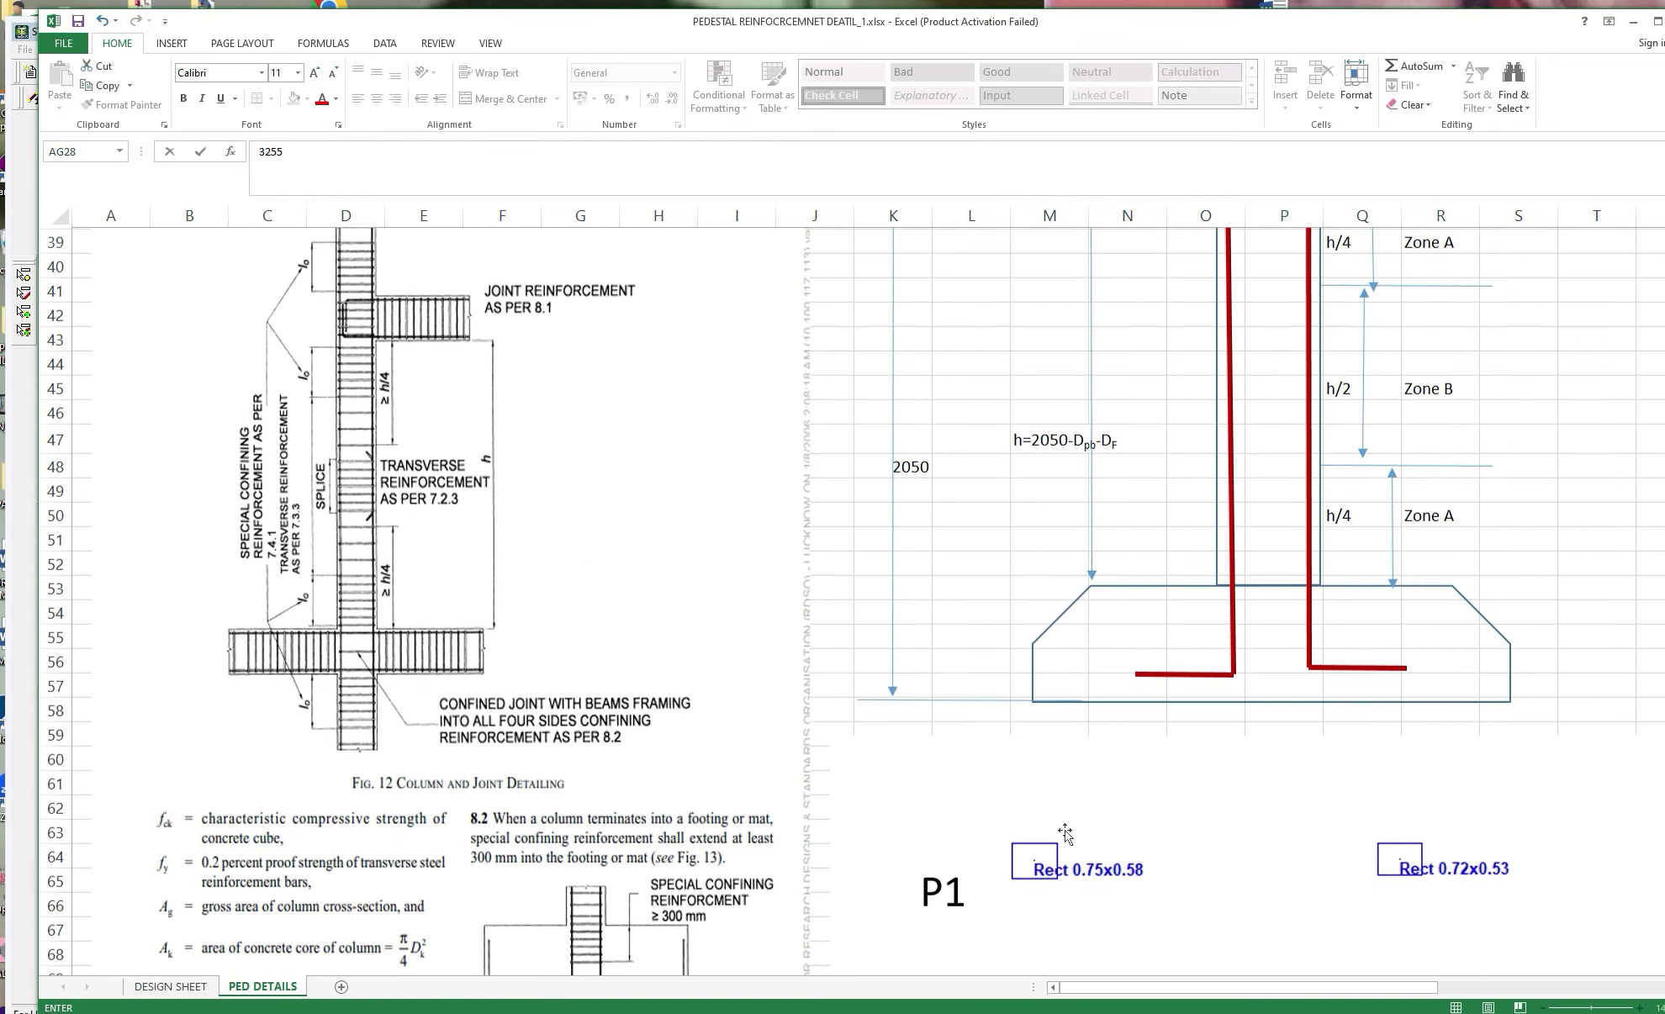
Review the special confining reinforcement figure for footings and the P3 values on the DESIGN SHEET, and put the workbook away.
scroll(1064, 833, "down", 2)
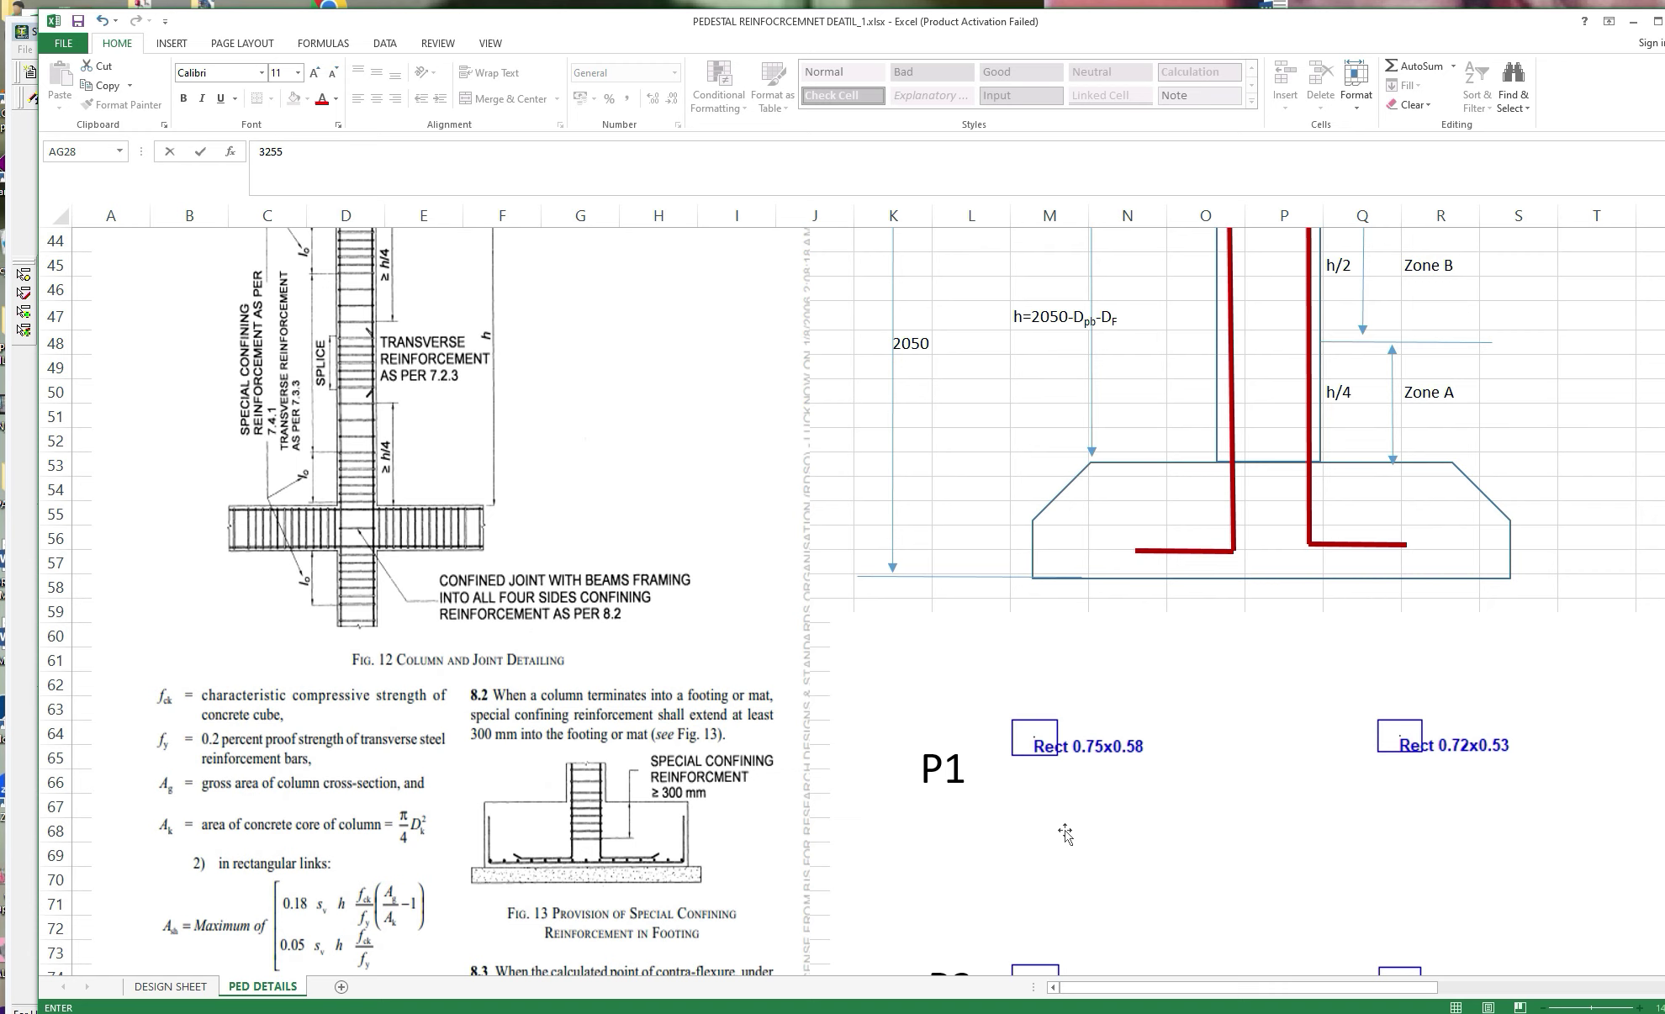
scroll(1065, 833, "down", 1)
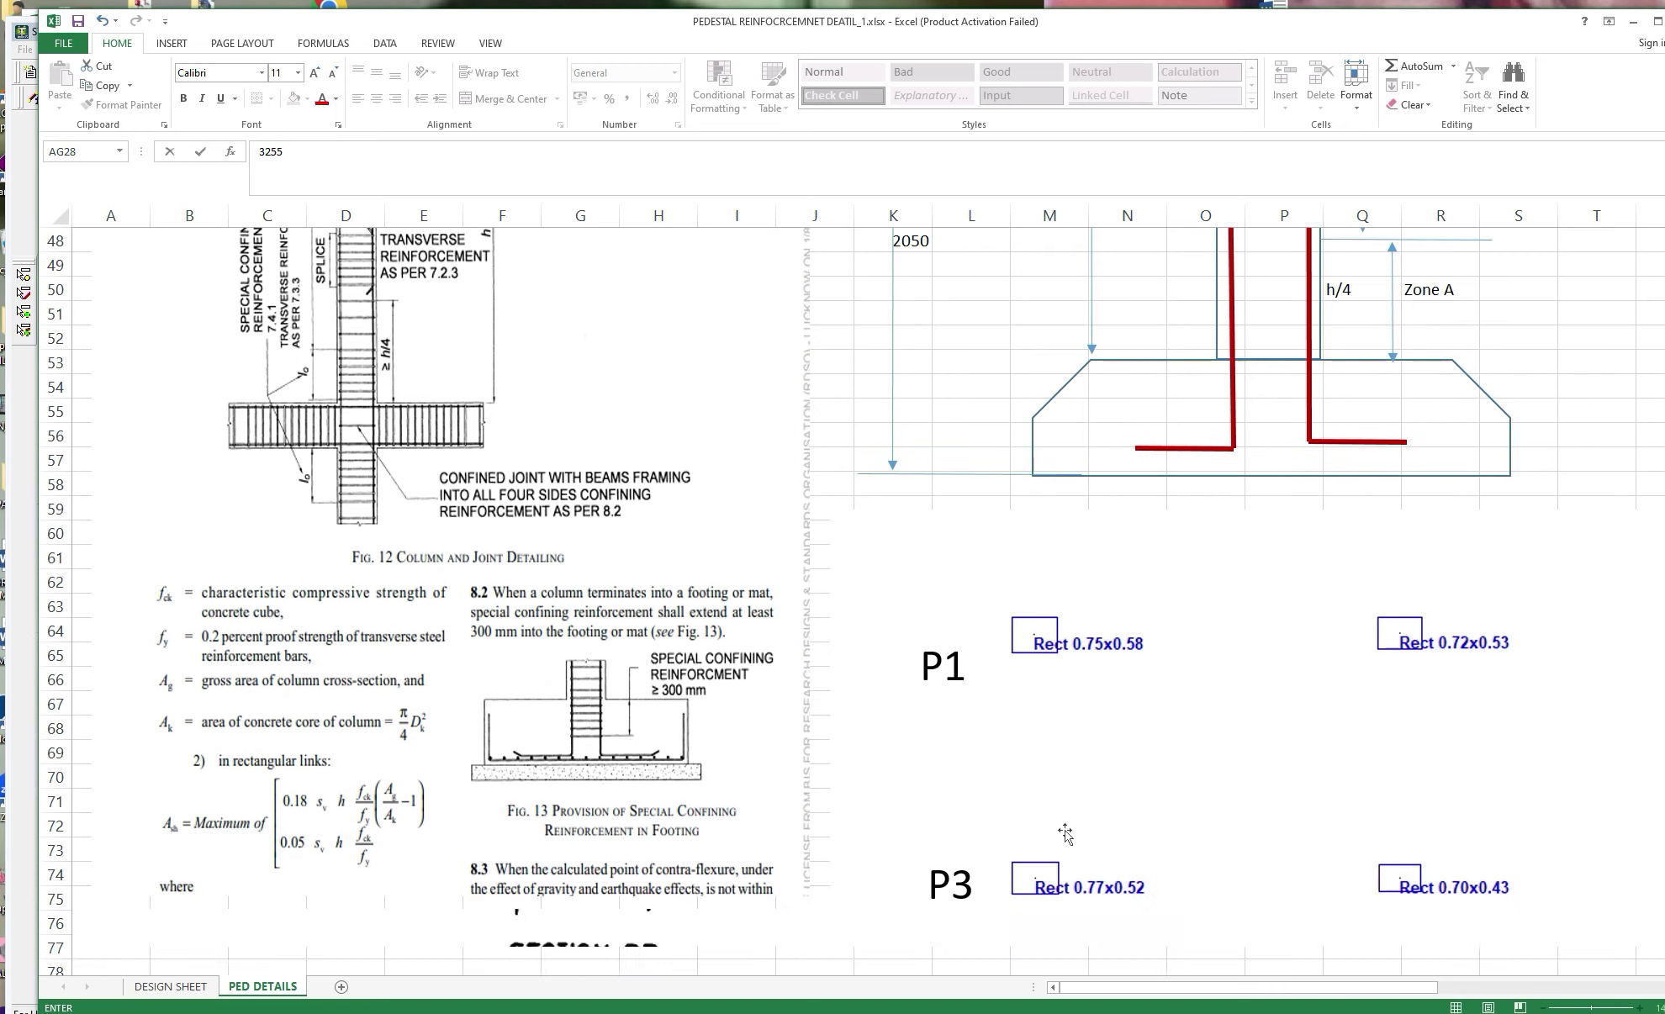
left_click(176, 987)
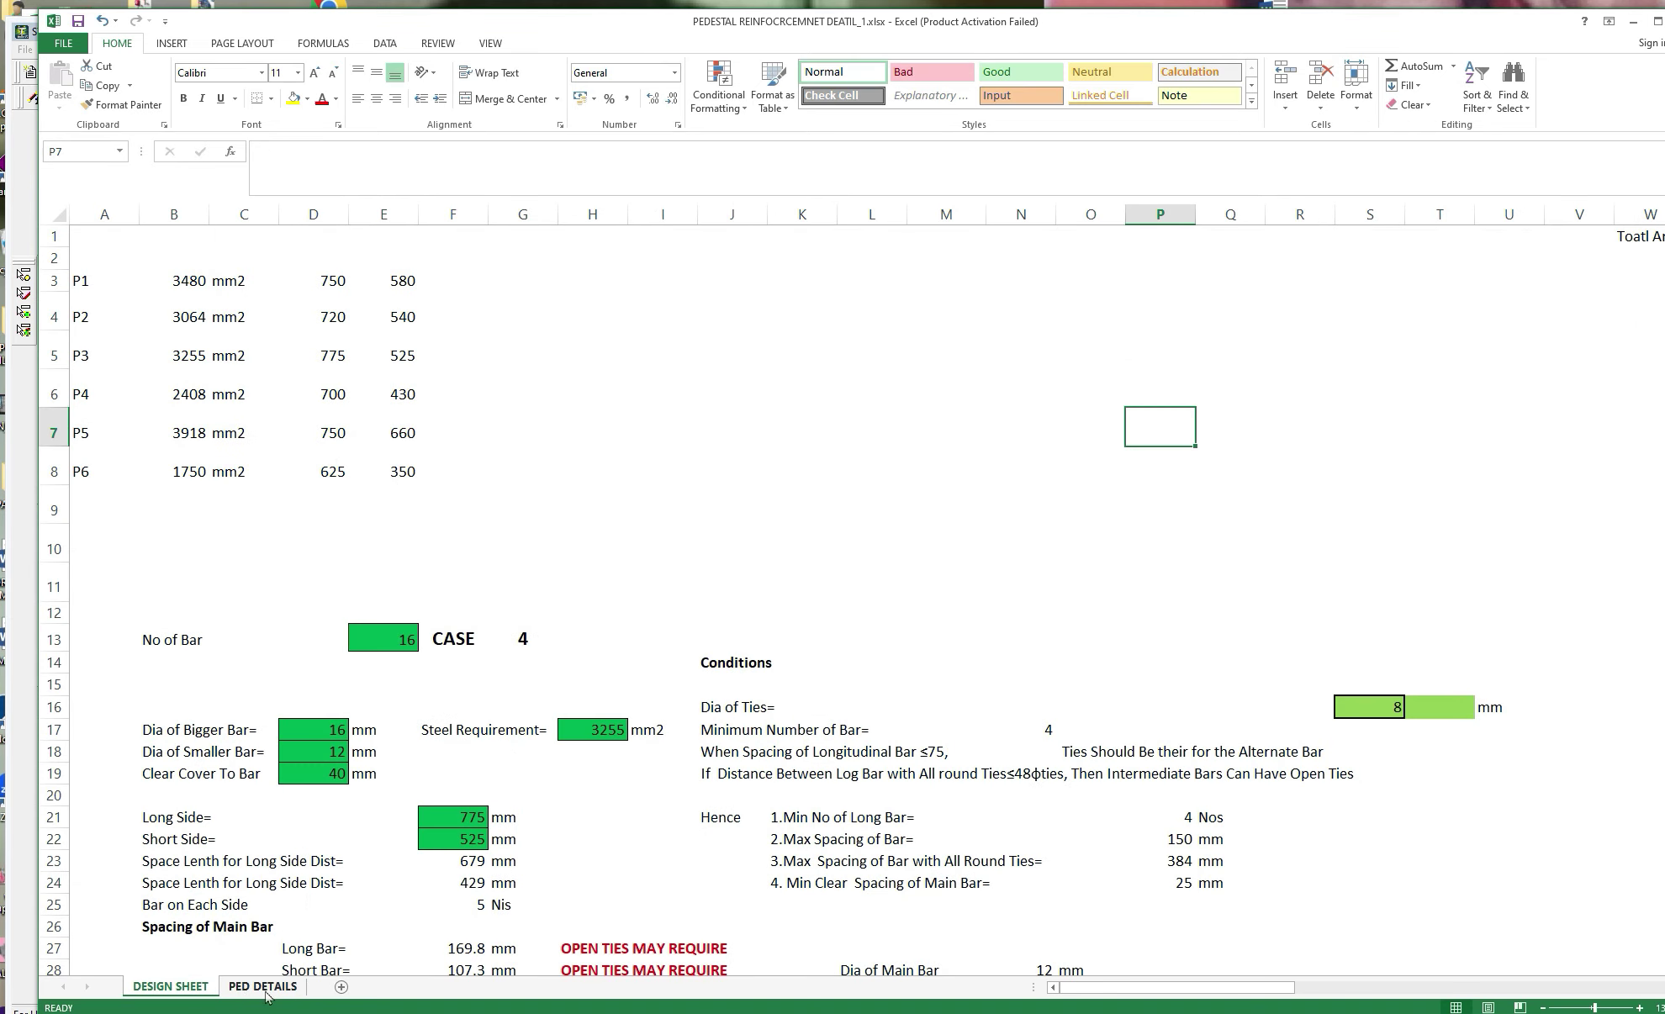
left_click(1632, 21)
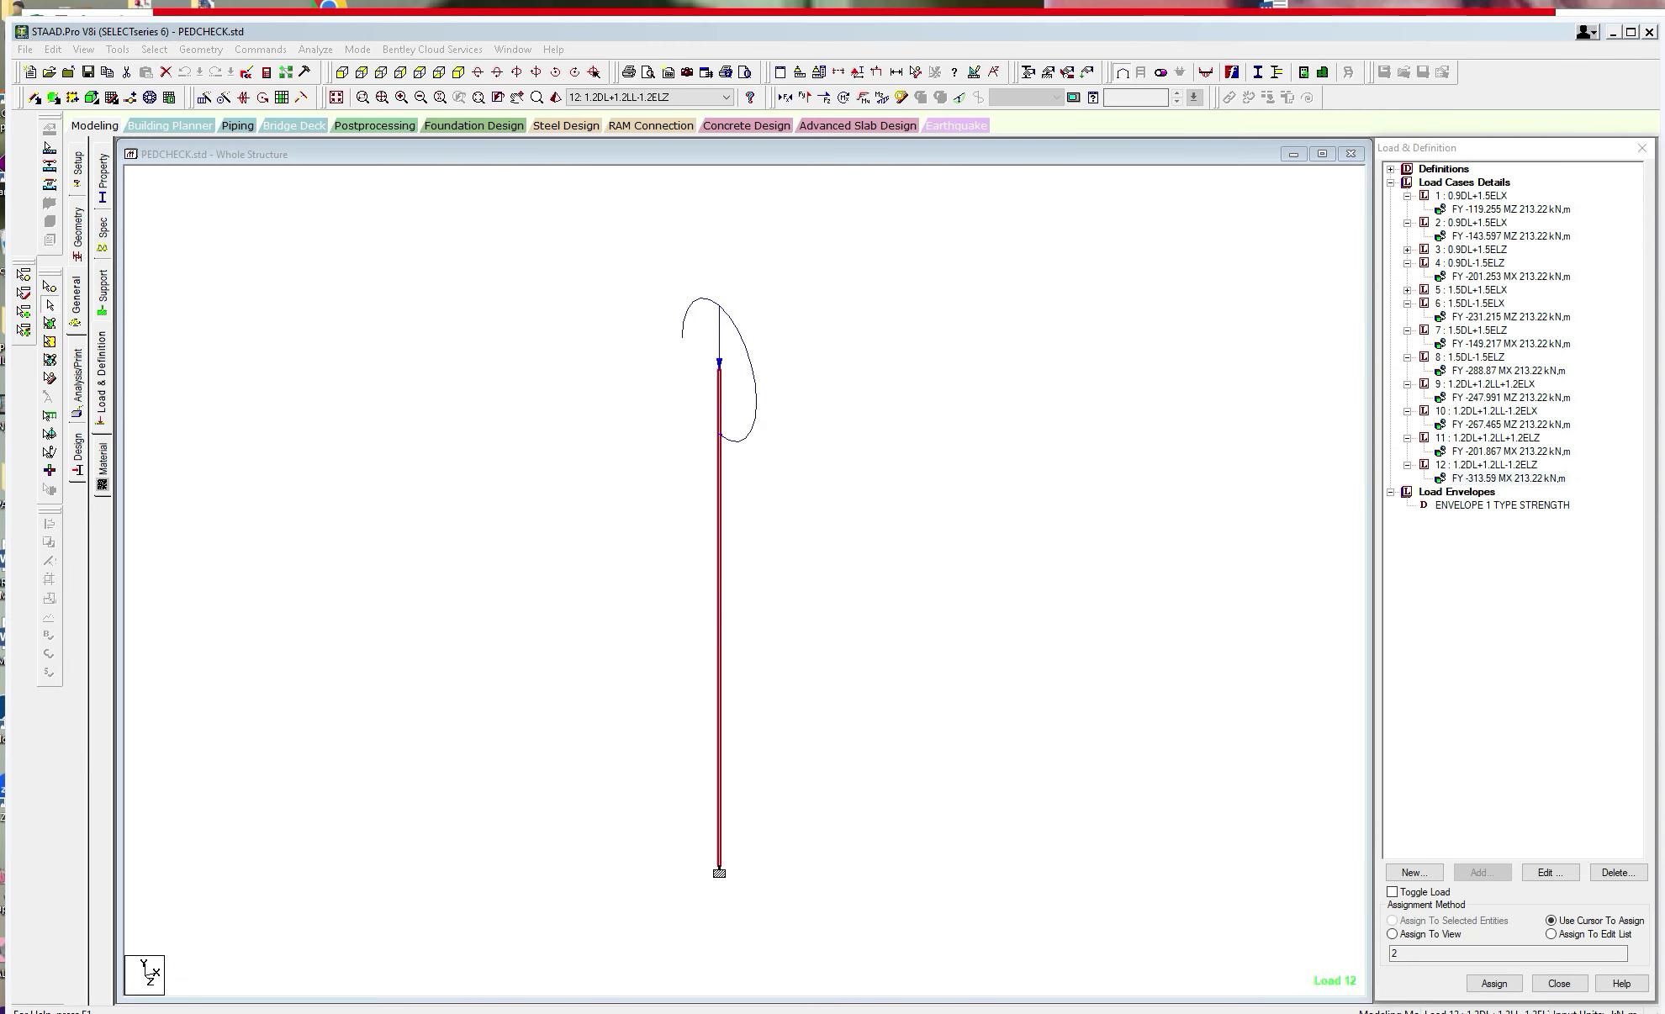
Switch to the COLUMN DESIGN IS13920 workbook and review the column's shear link inputs, STAAD forces and IS 13920 clause checks.
key("alt+Tab")
key("ctrl+a")
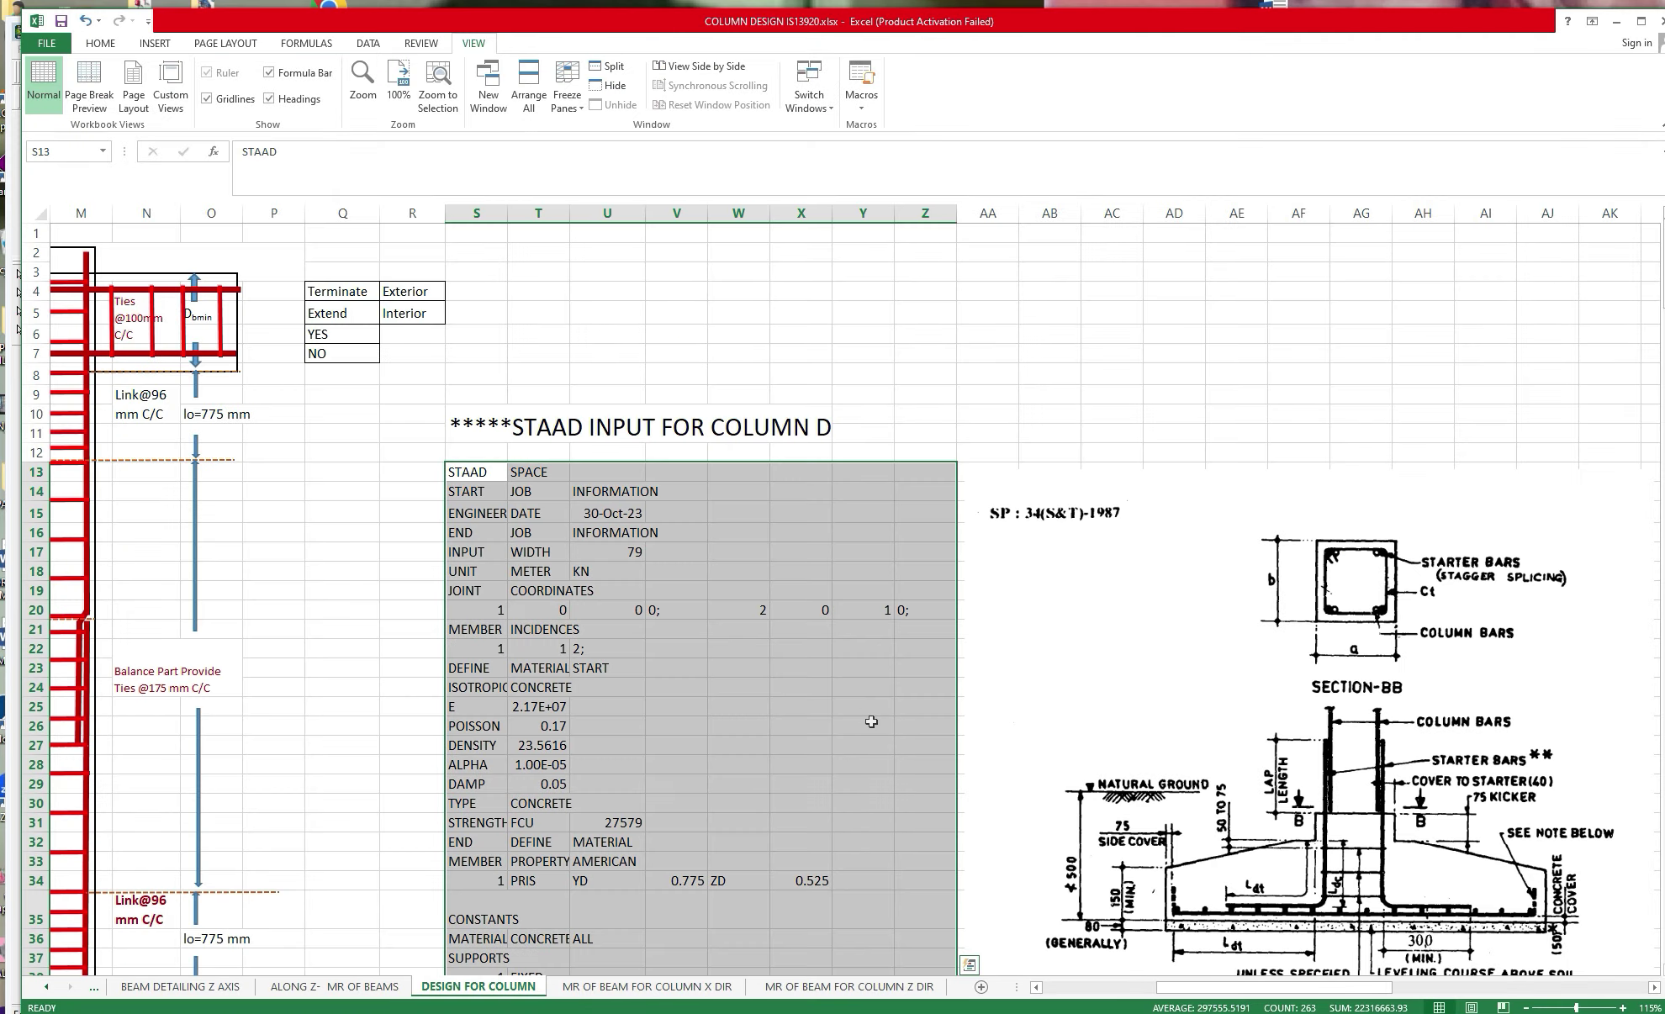
left_click(1131, 890)
scroll(1085, 731, "left", 6)
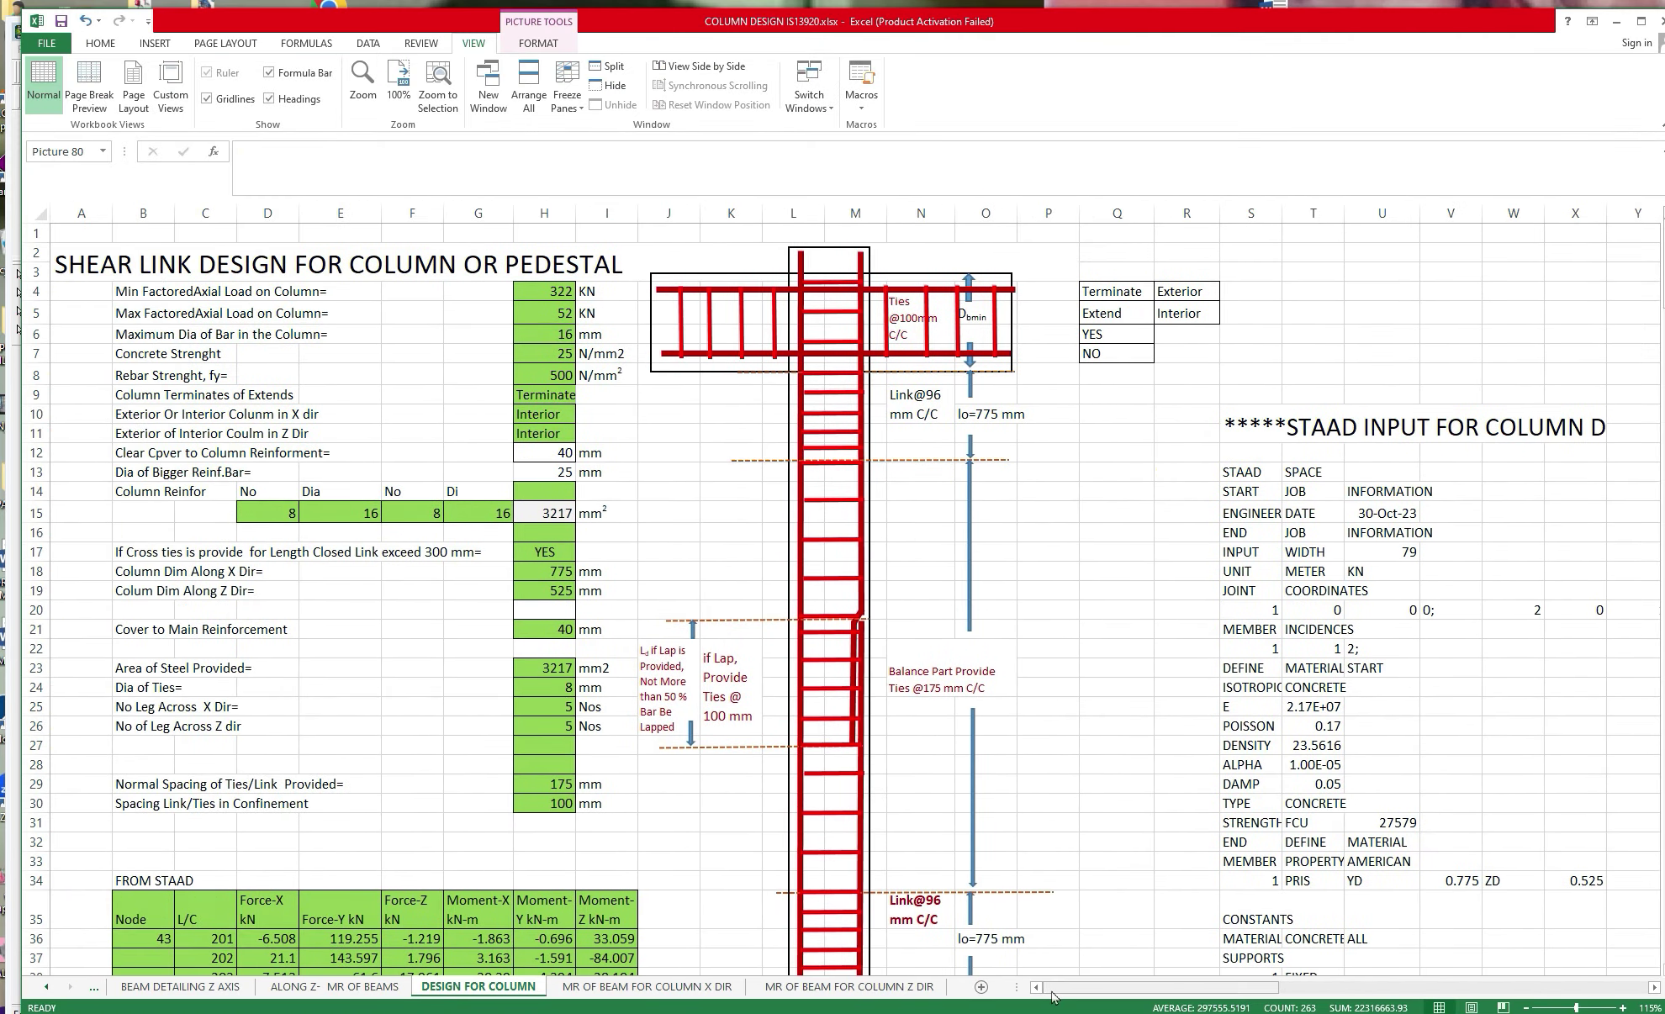
scroll(1037, 579, "down", 15)
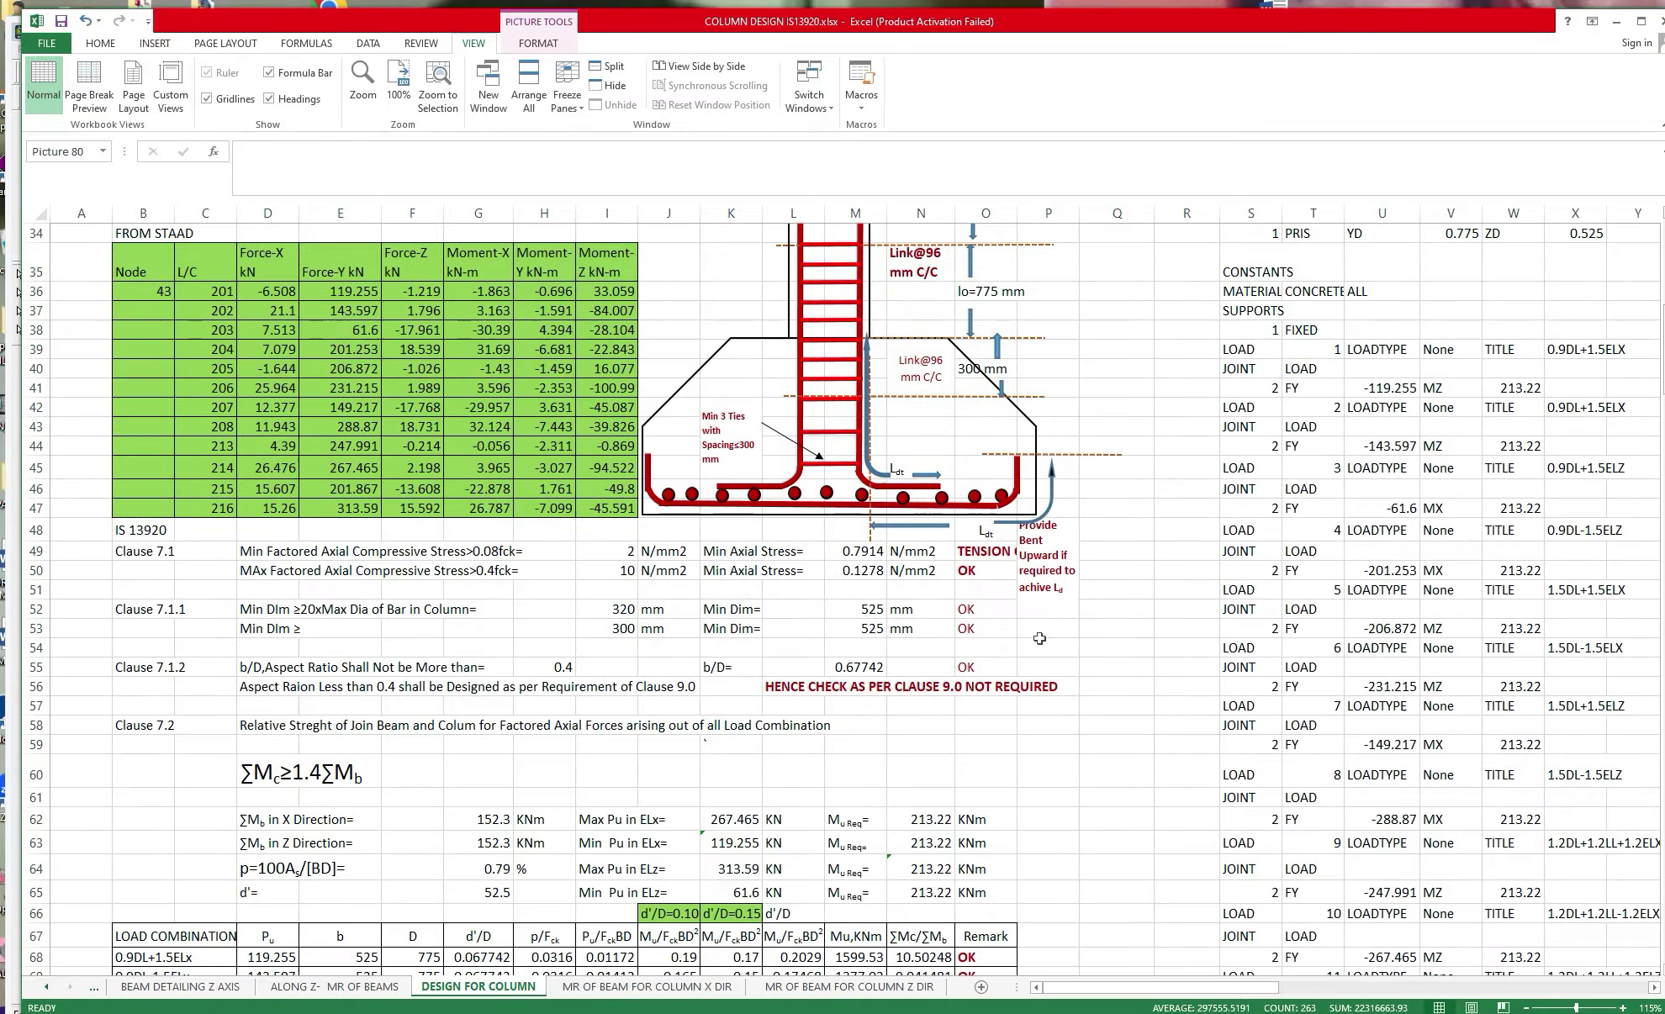
scroll(1039, 639, "down", 6)
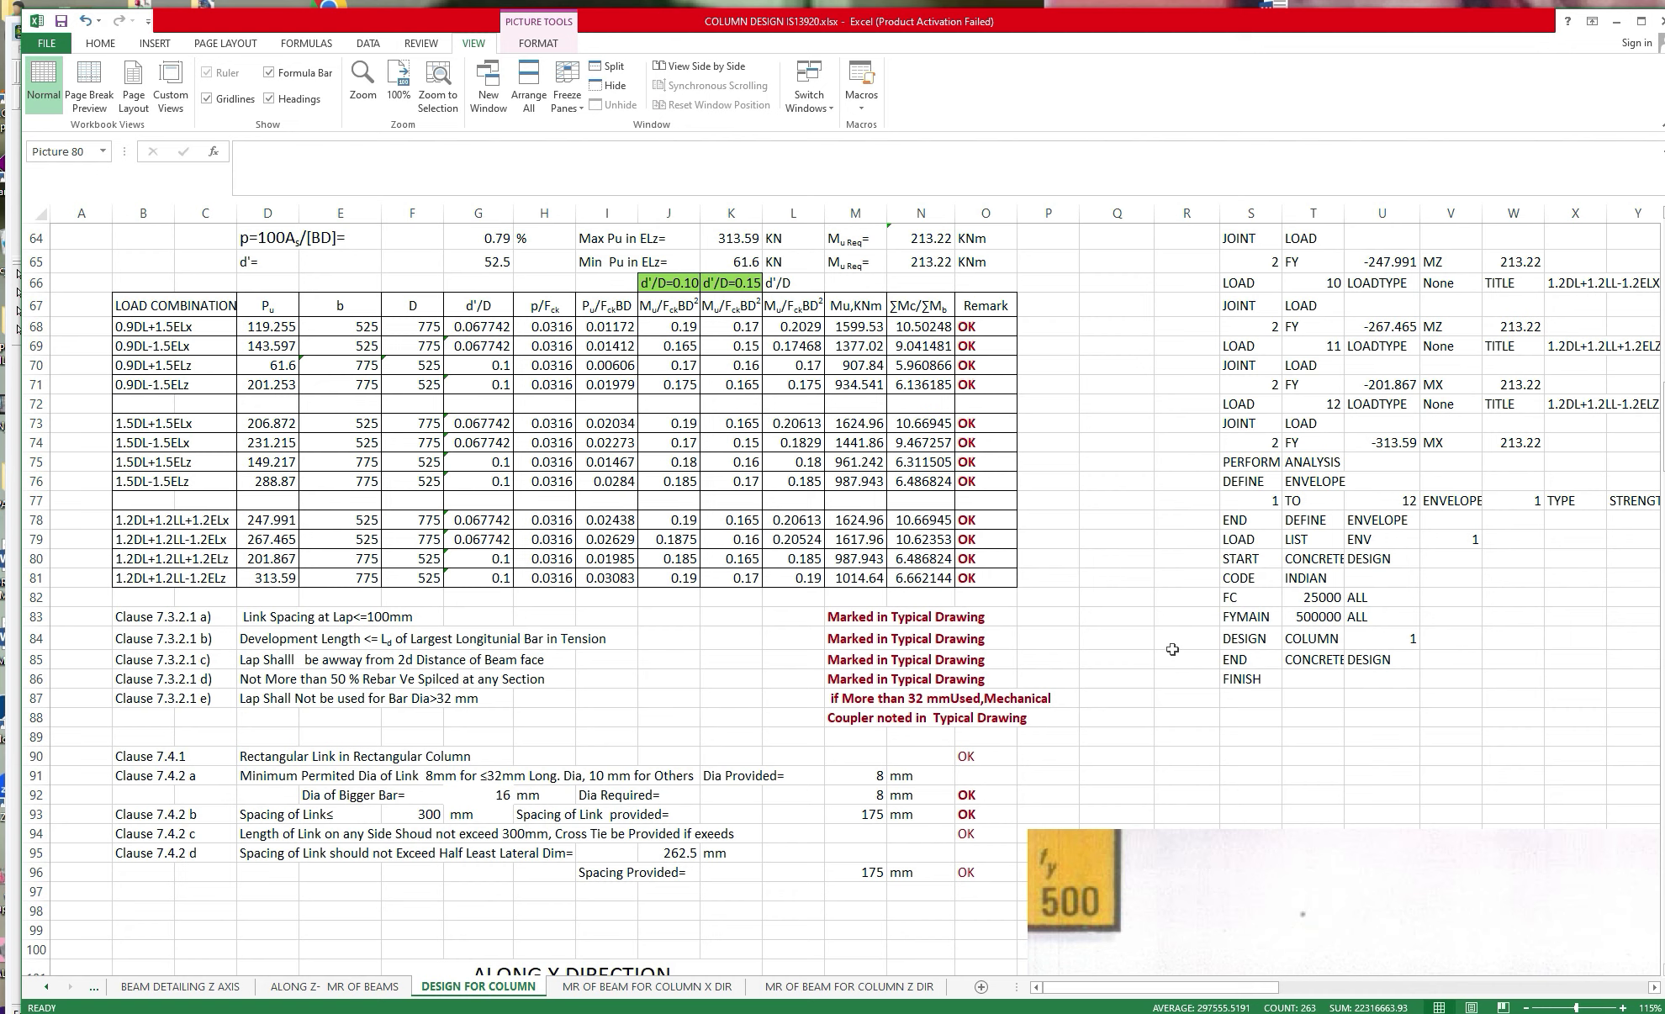
Select the load combination table B68:O81 and examine the column-to-beam moment ratio check for every combination.
left_click_drag(155, 341, 964, 575)
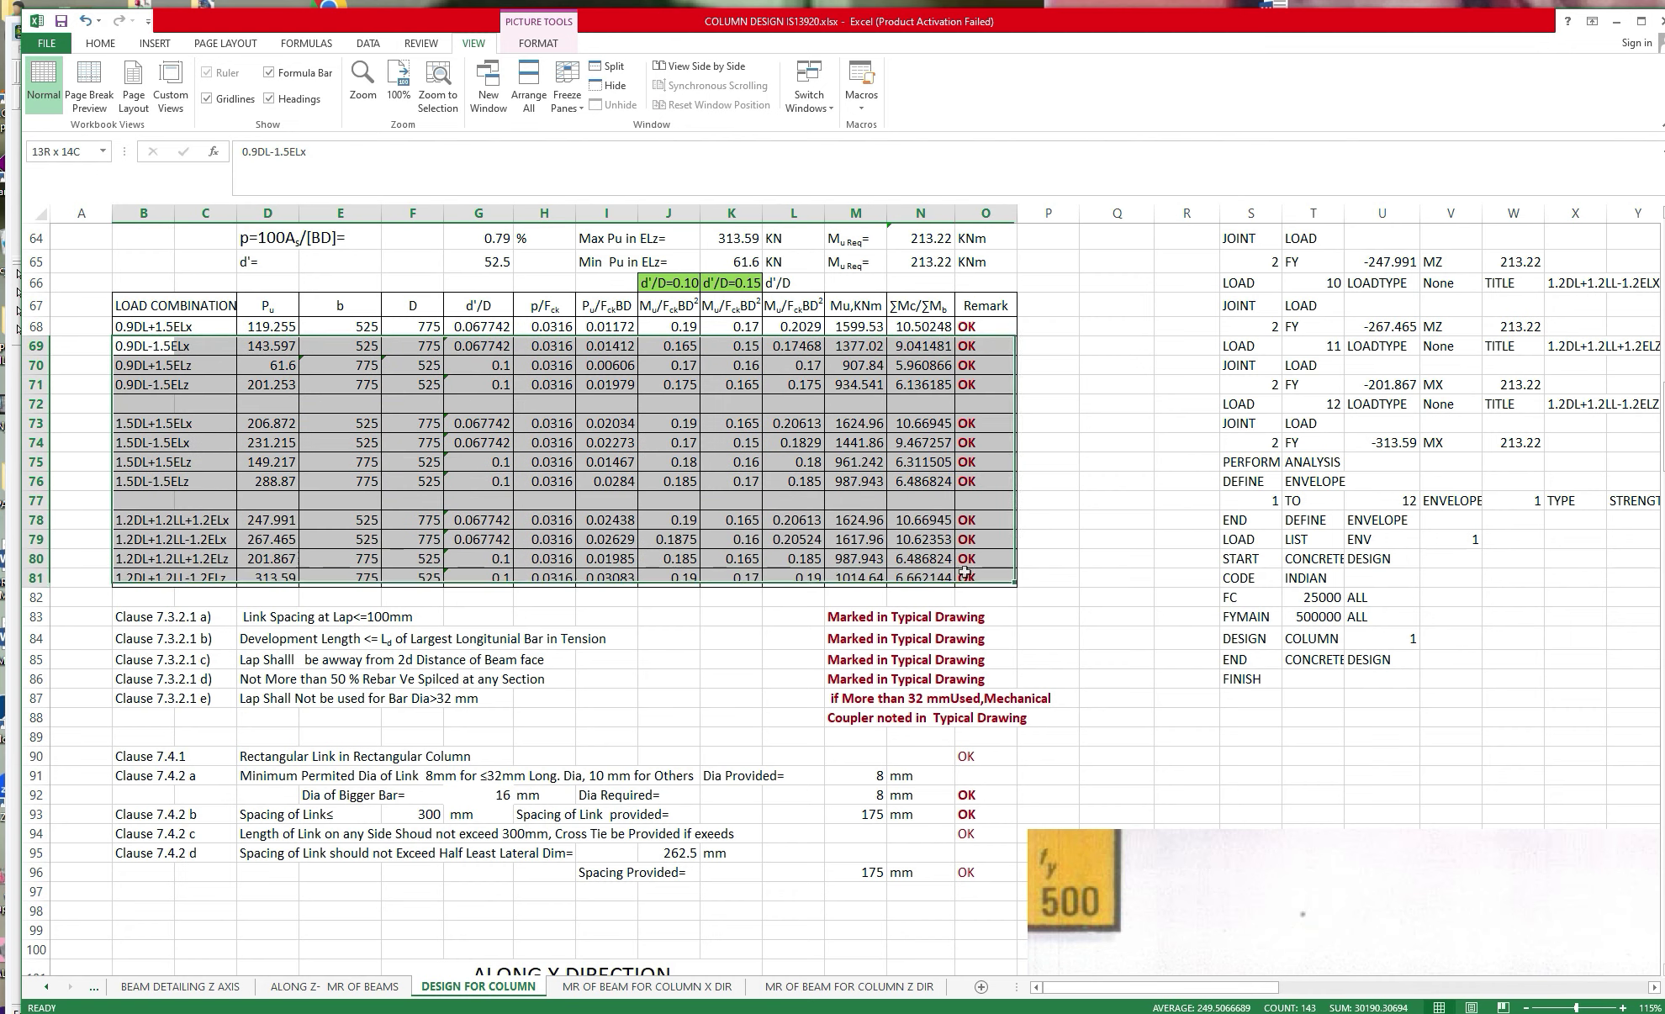
left_click(124, 329)
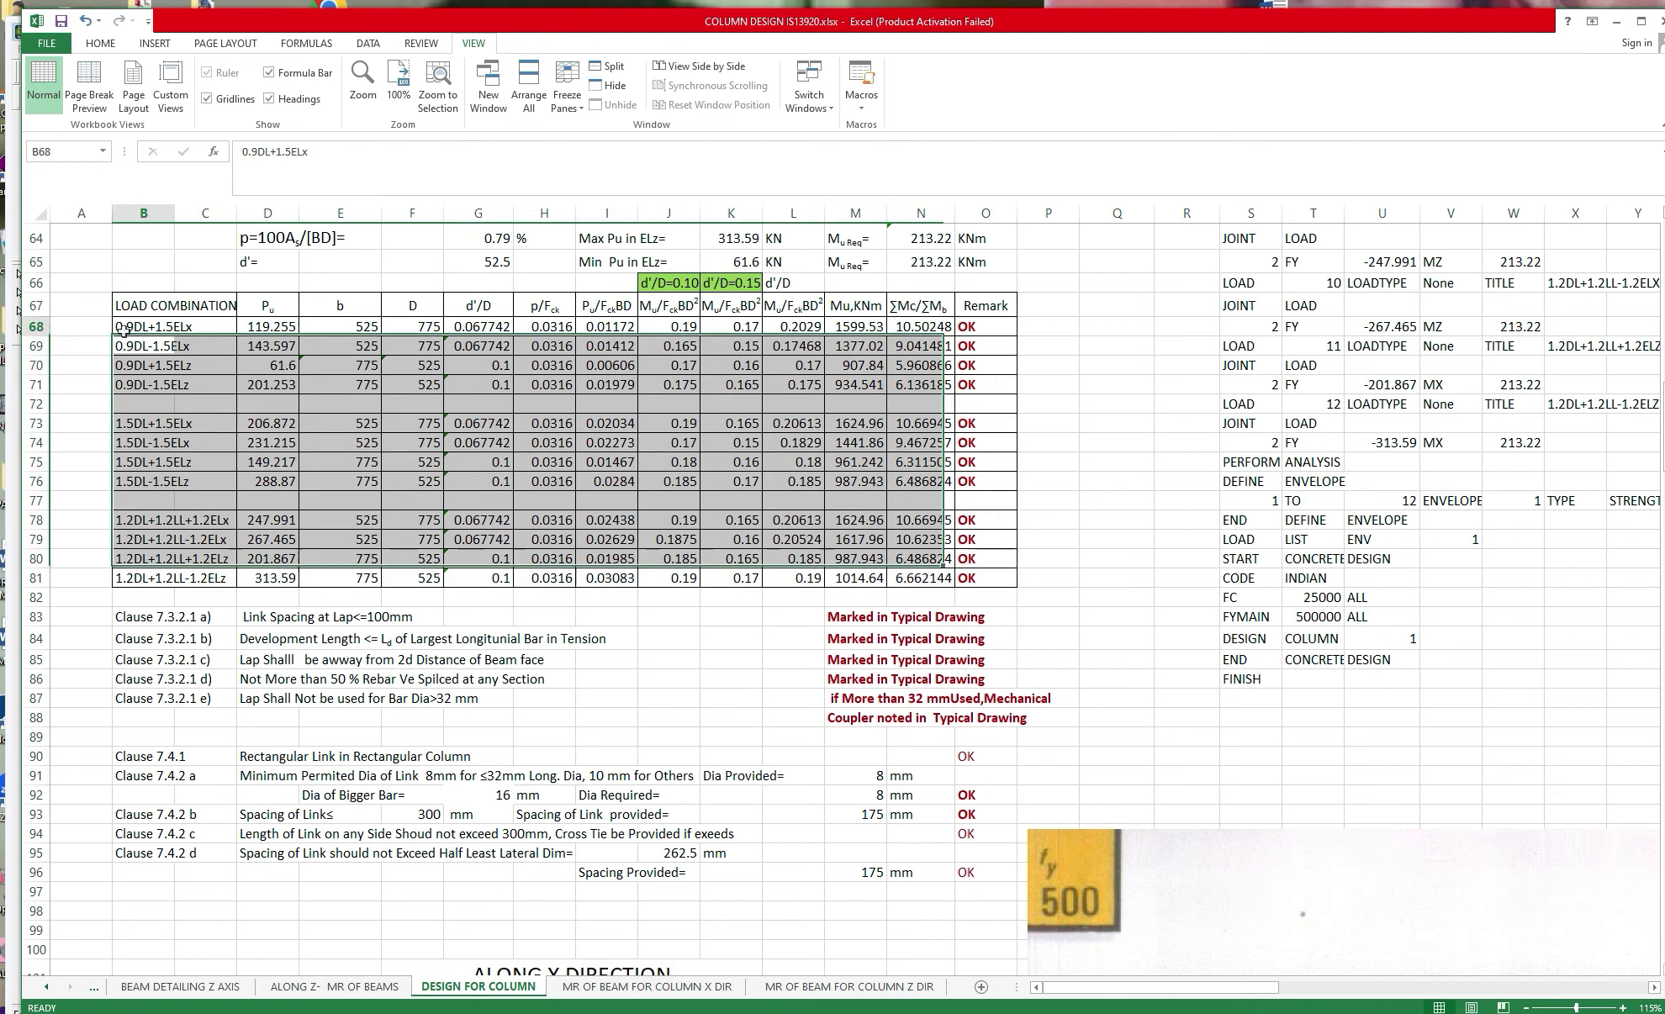
left_click_drag(124, 329, 1008, 582)
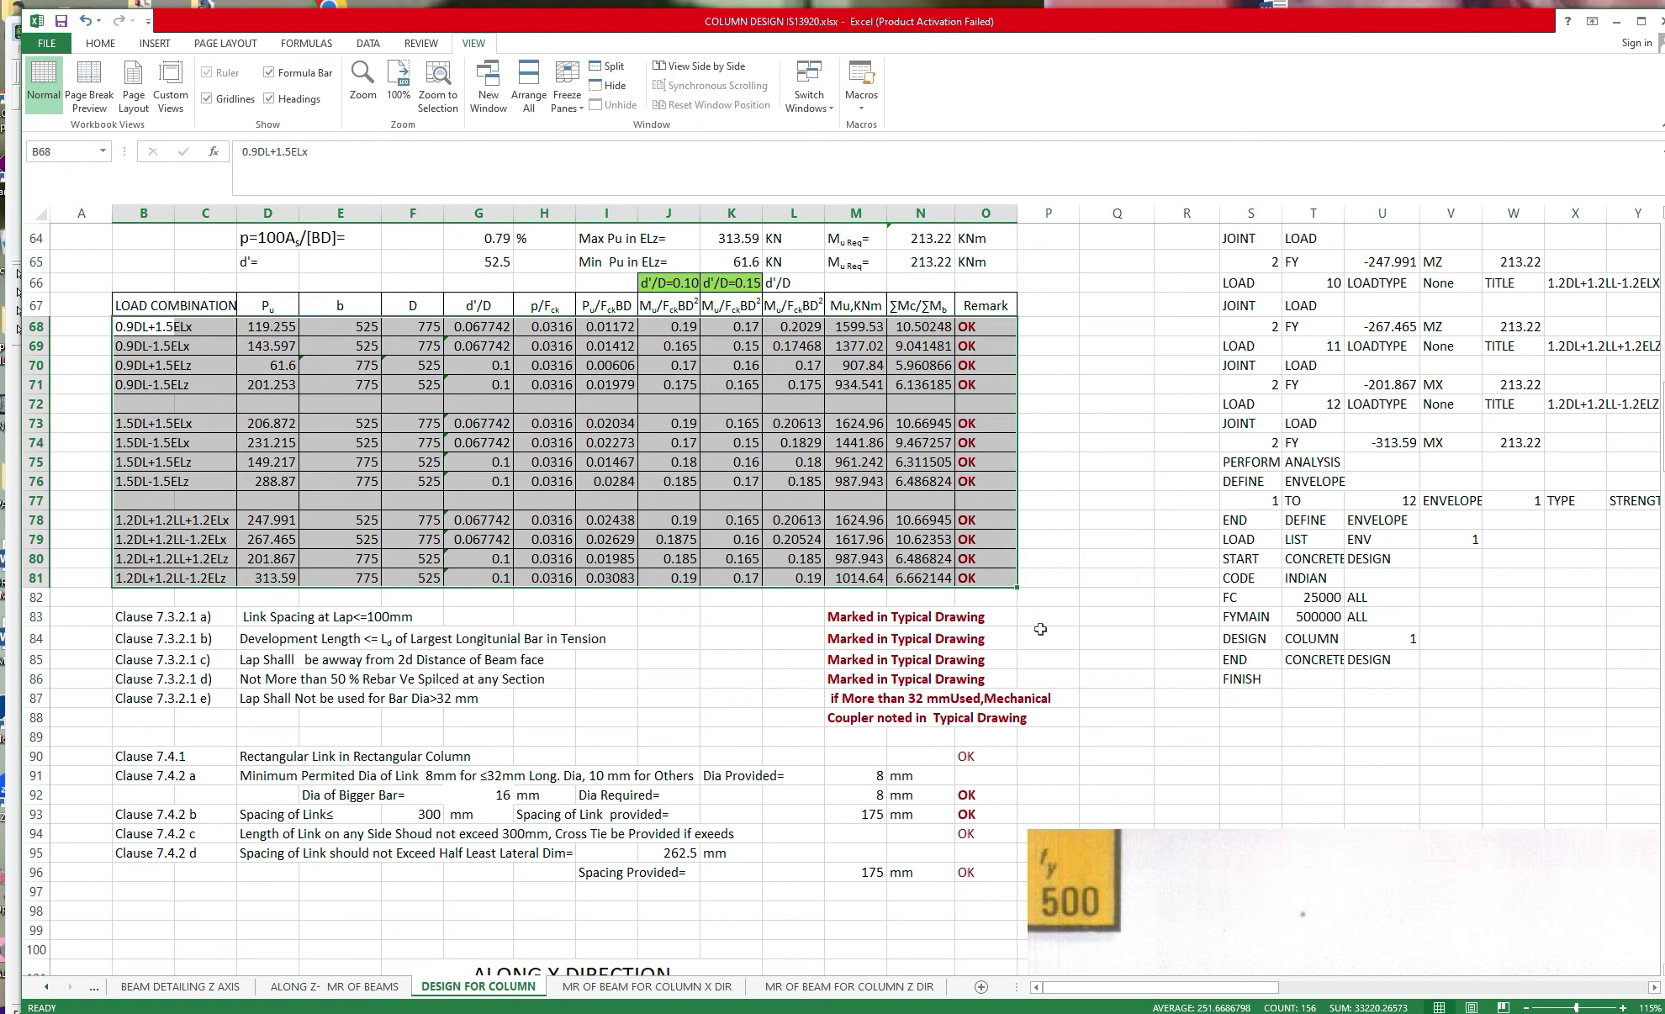
scroll(1040, 629, "down", 1)
scroll(1040, 629, "down", 1)
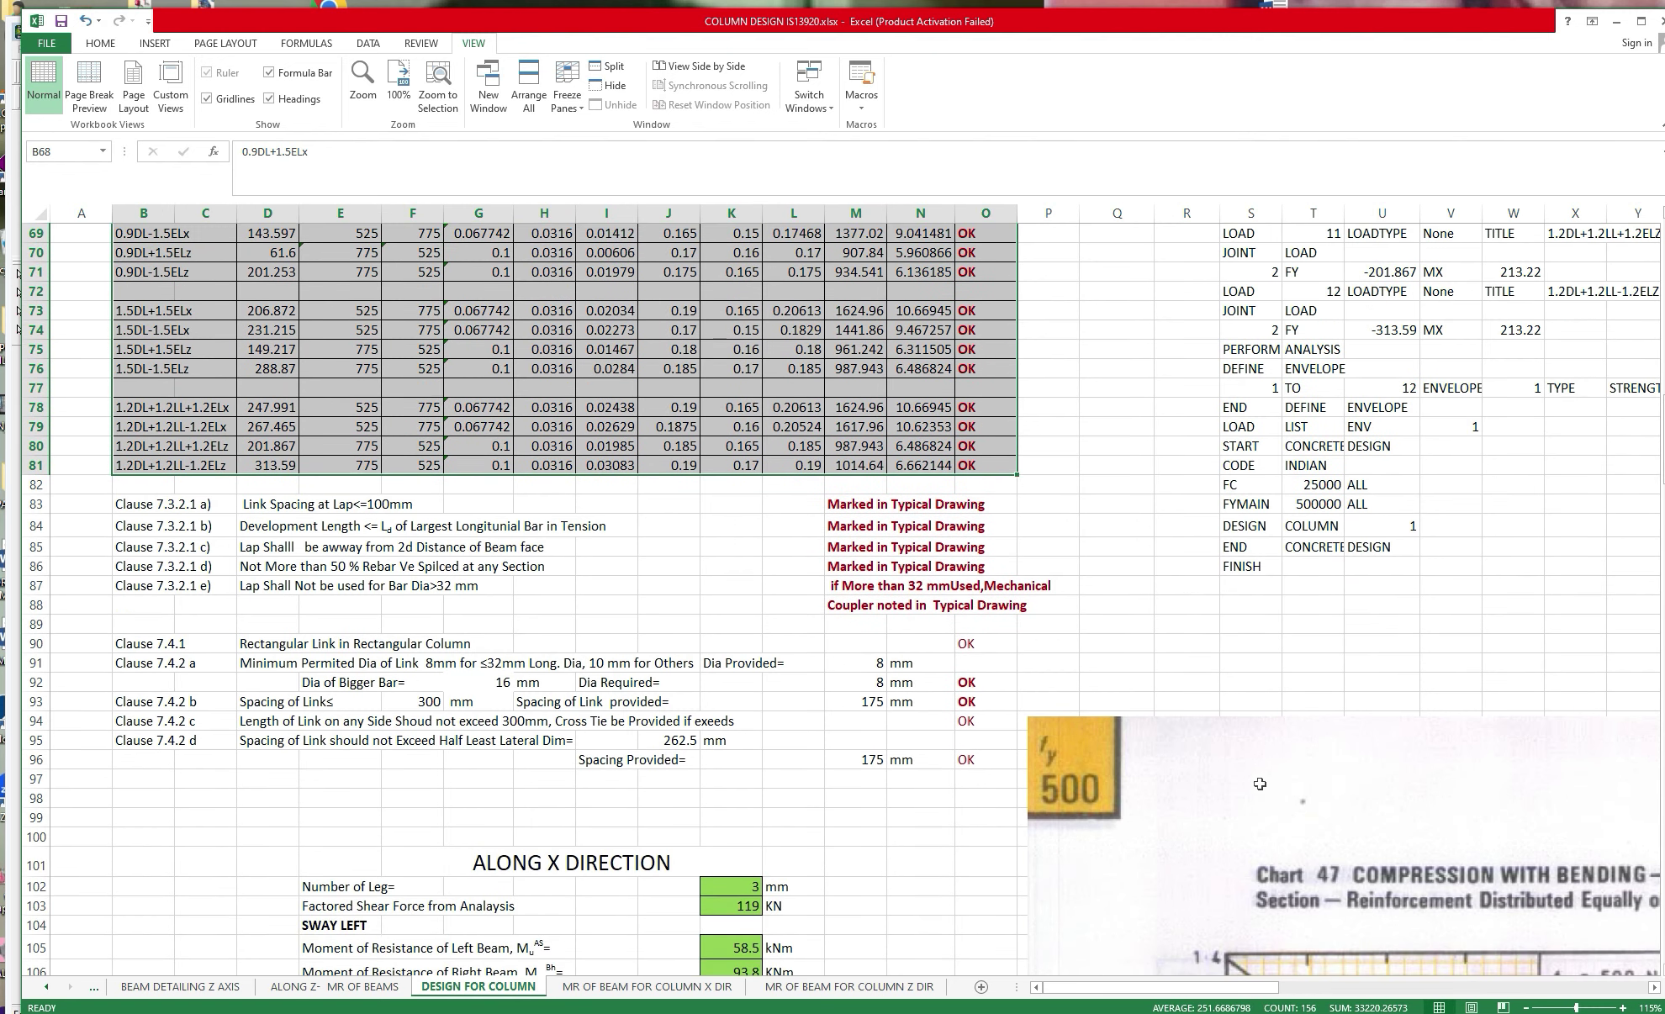
Review the Clause 7.3.2.1 lap requirements and the Clause 7.4 link diameter and spacing checks.
left_click_drag(1260, 784, 1282, 756)
scroll(1289, 764, "down", 1)
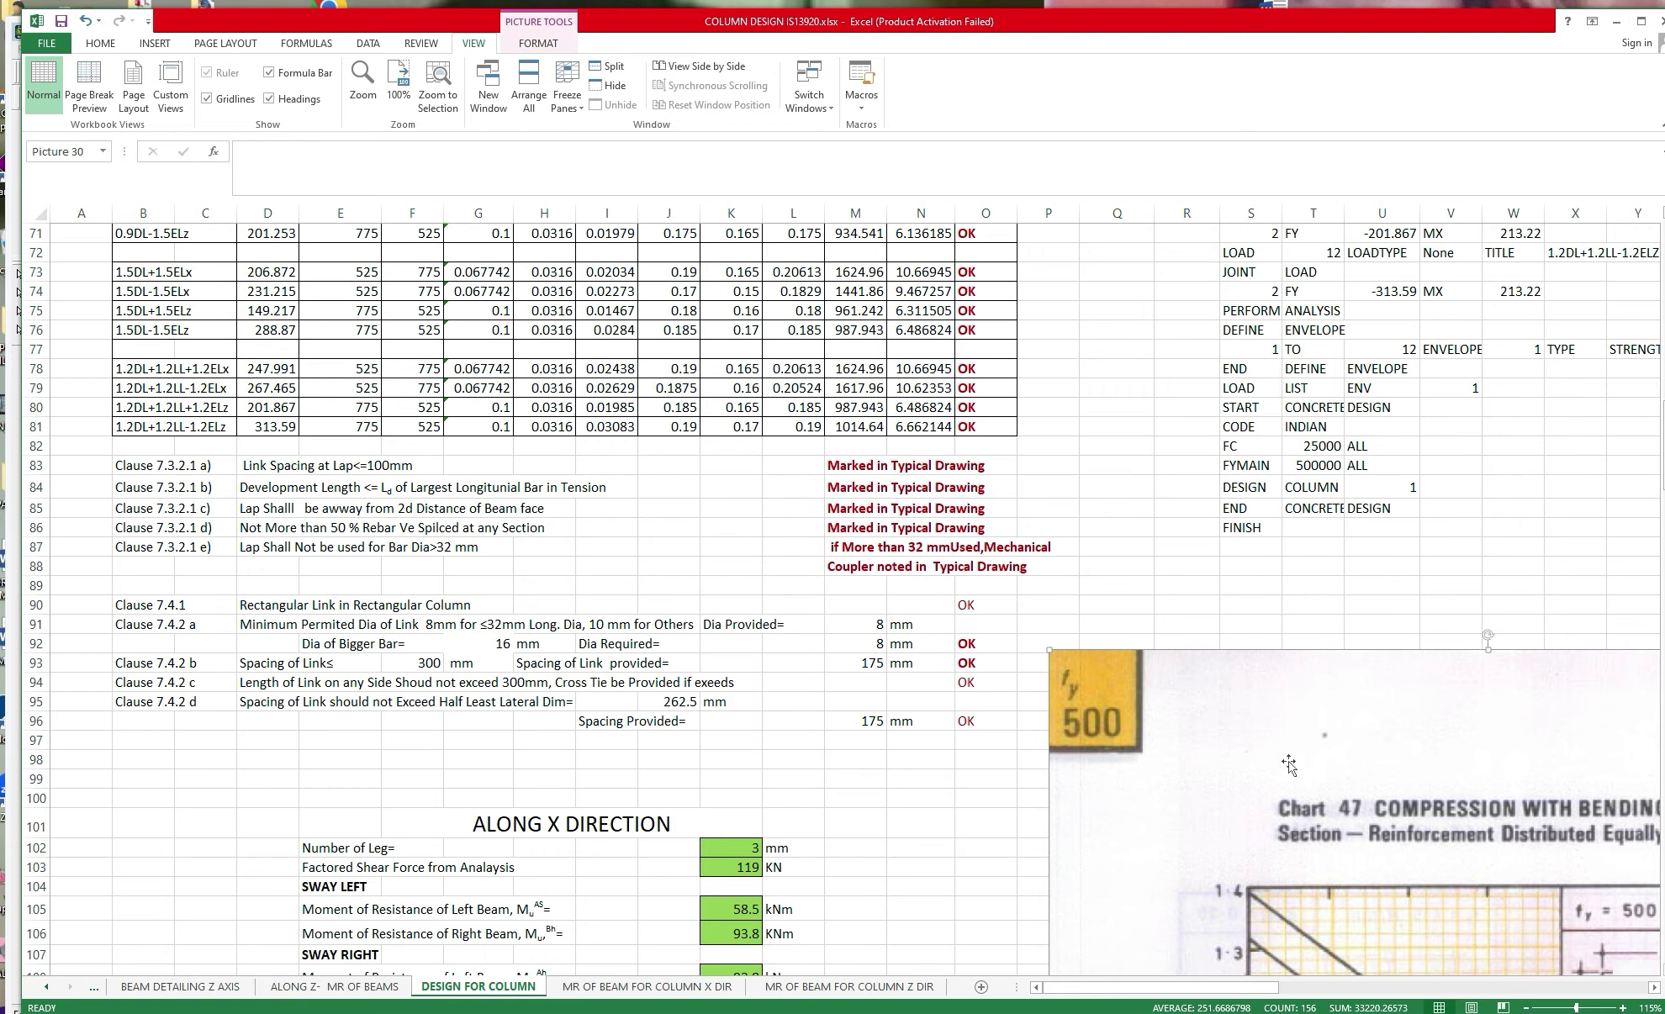
scroll(1289, 764, "down", 3)
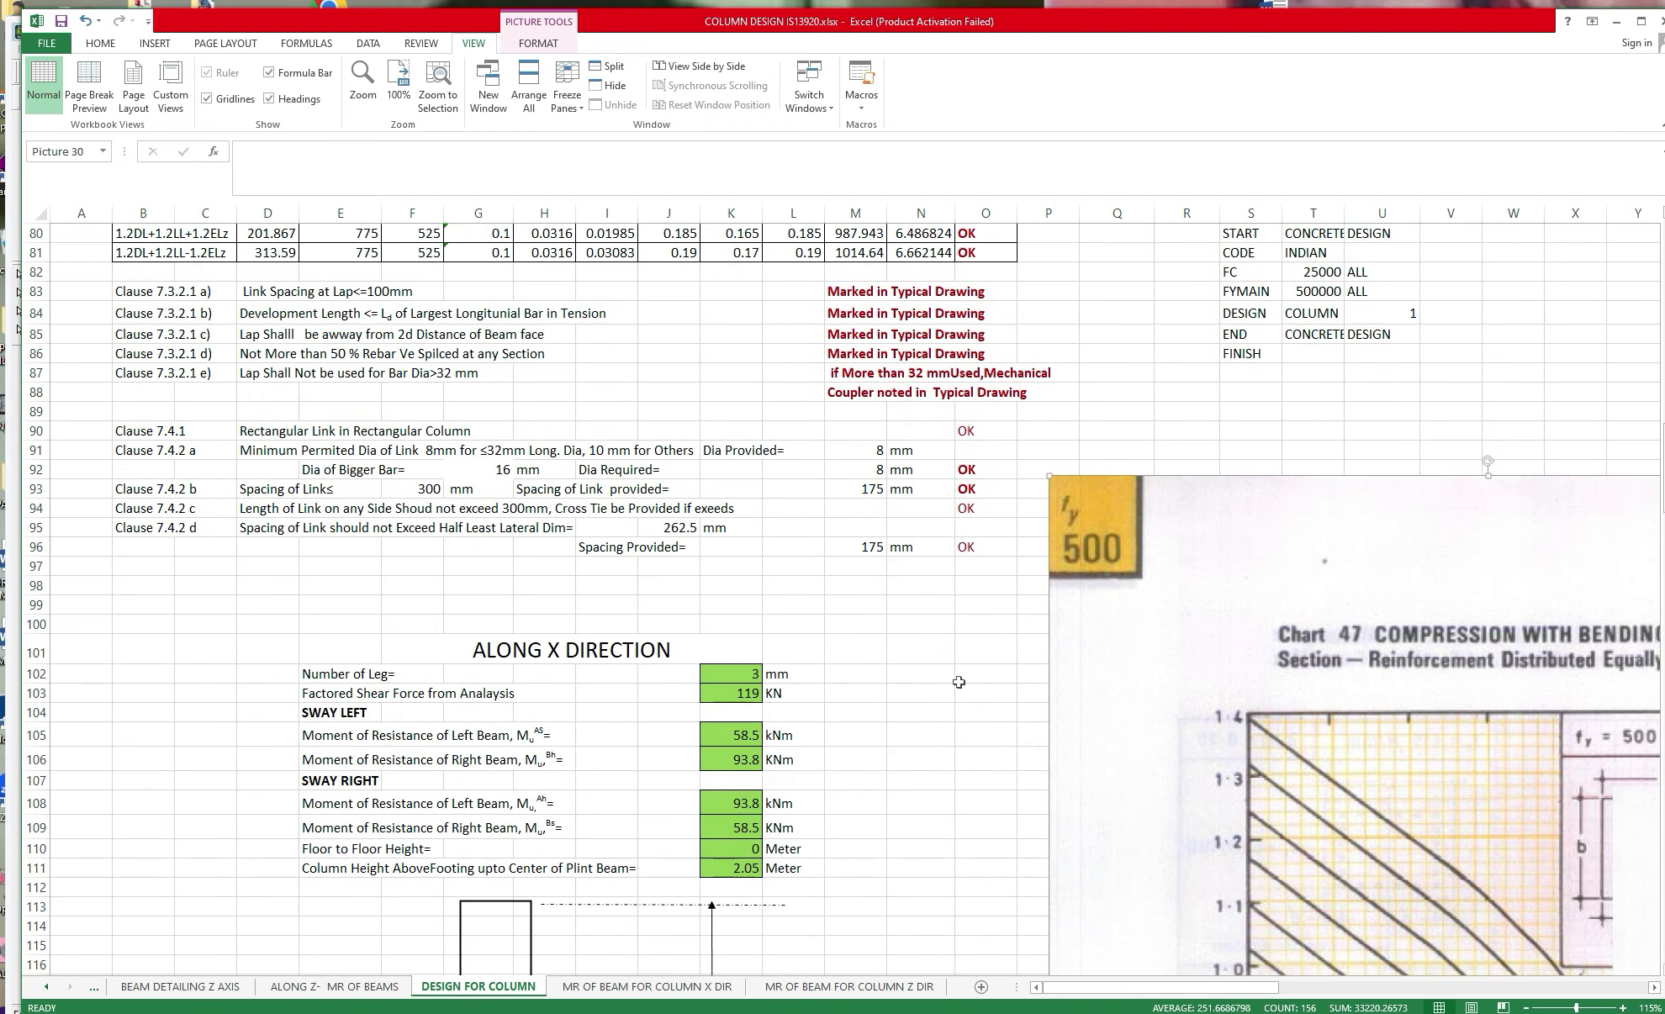
left_click(877, 666)
Examine the shear design along the X direction, from beam moments of resistance and sway shear to the stirrup spacing.
scroll(877, 667, "down", 4)
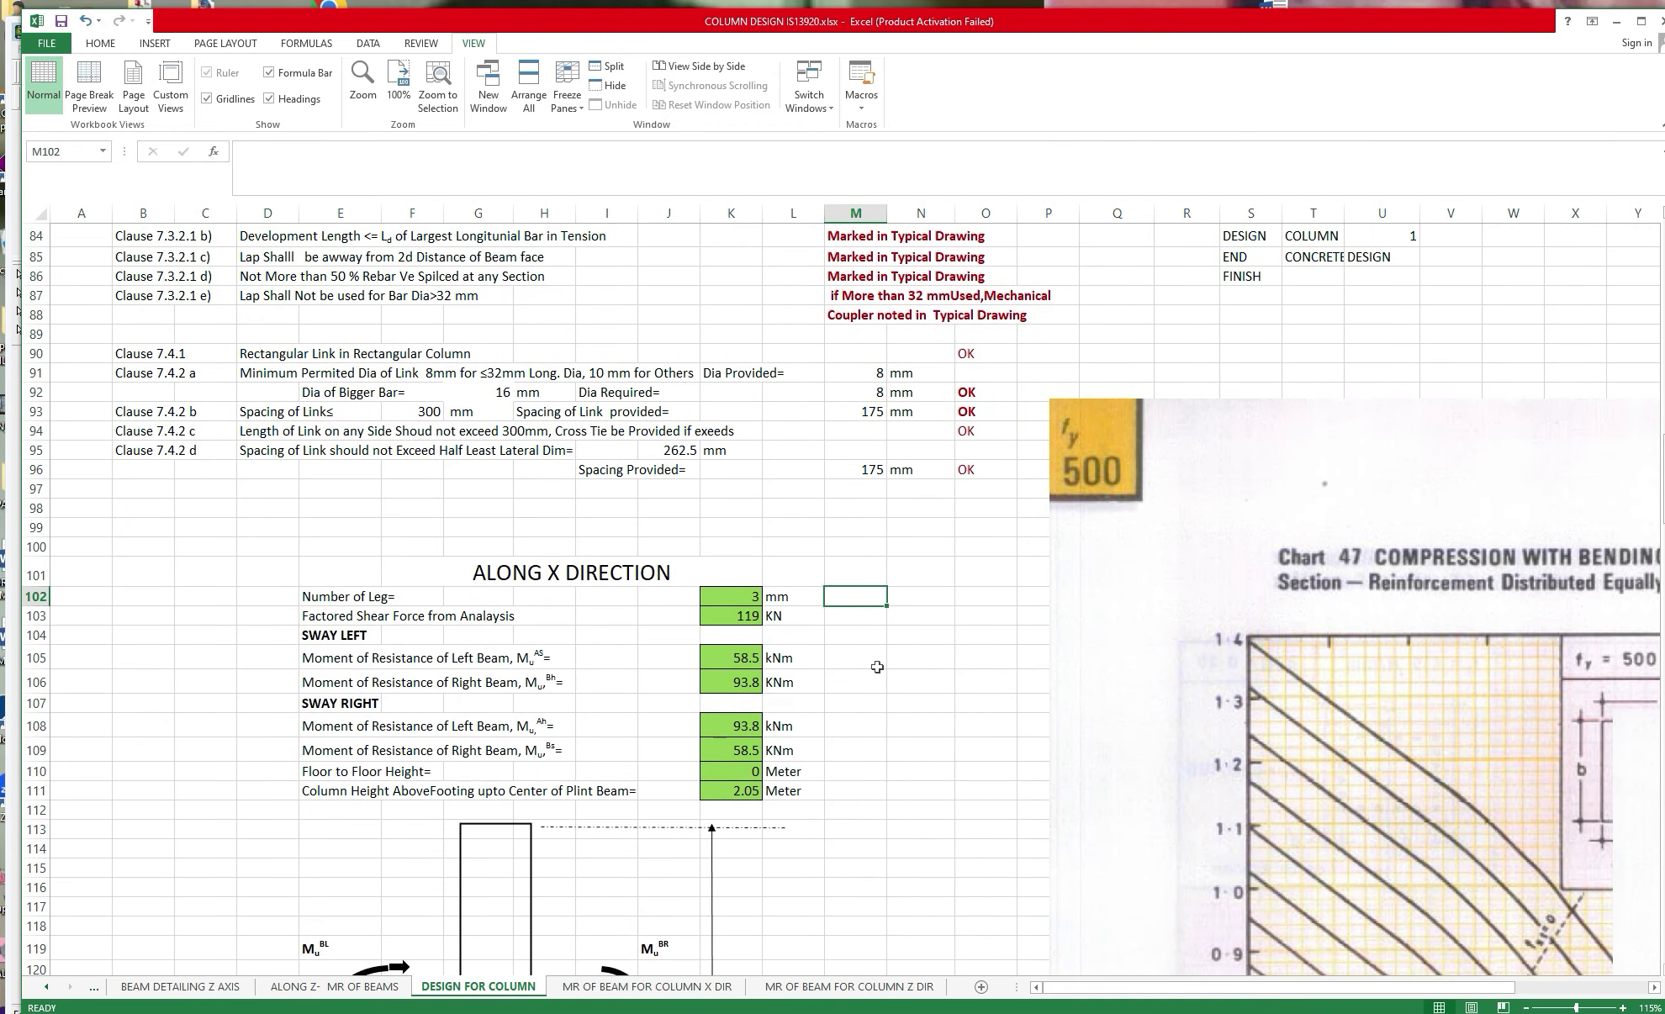
scroll(877, 667, "down", 1)
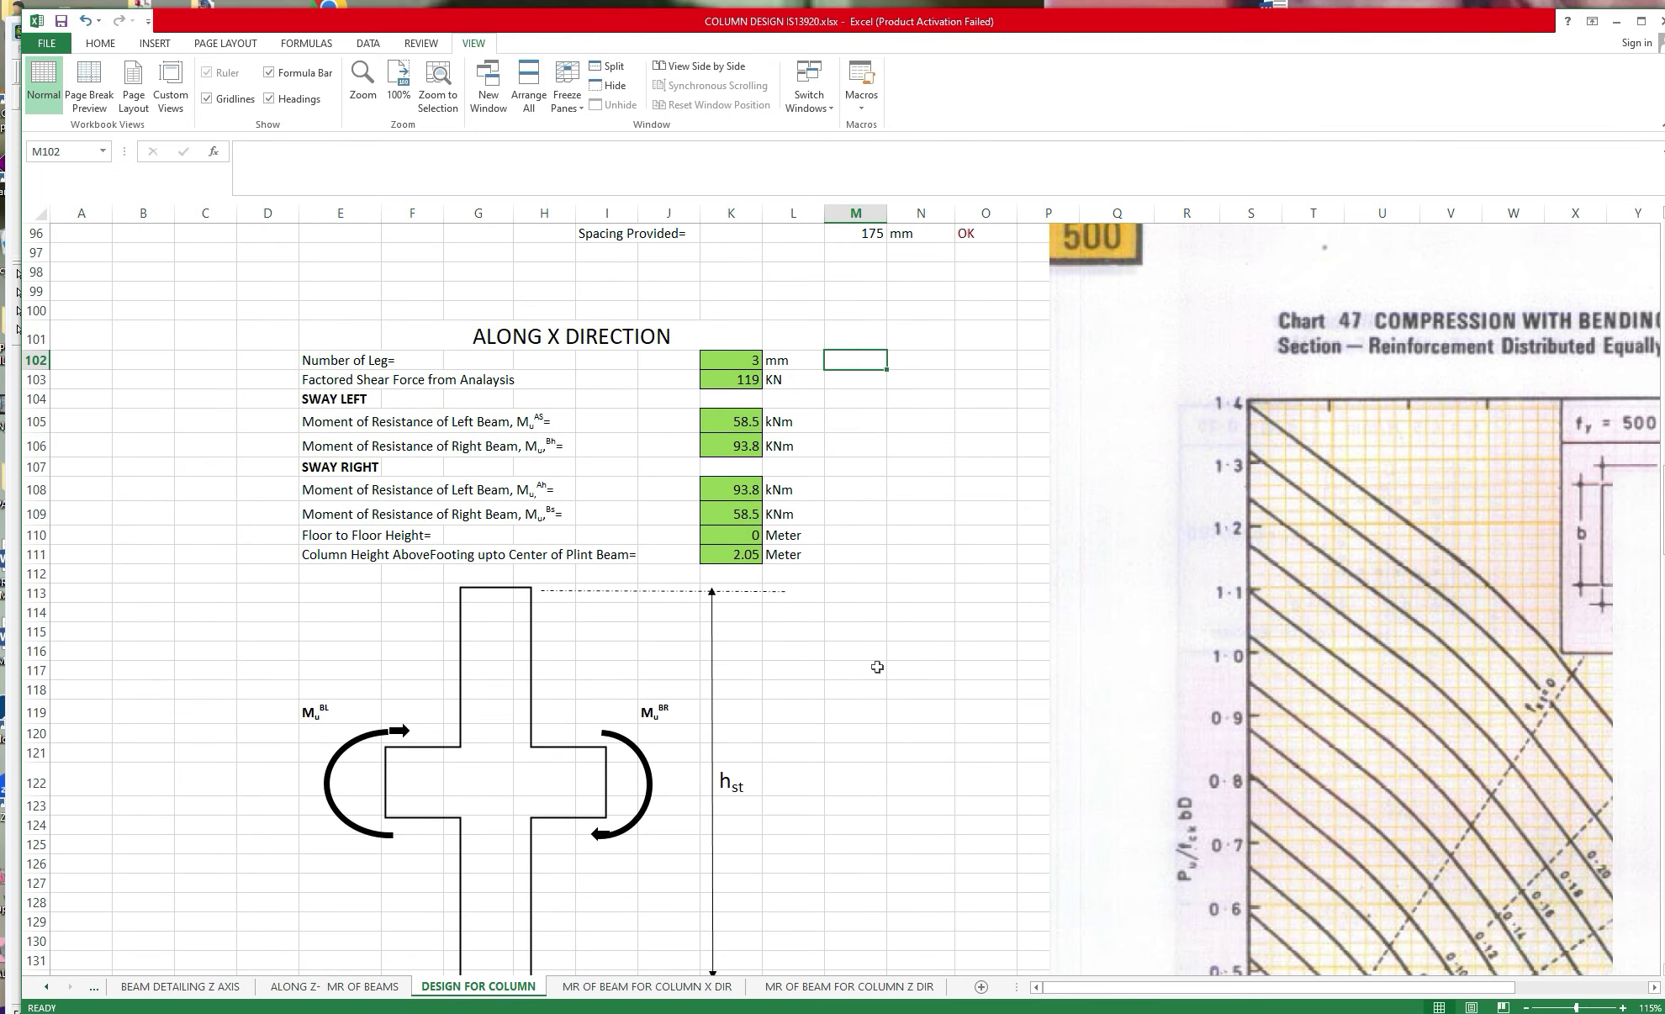
scroll(877, 667, "down", 1)
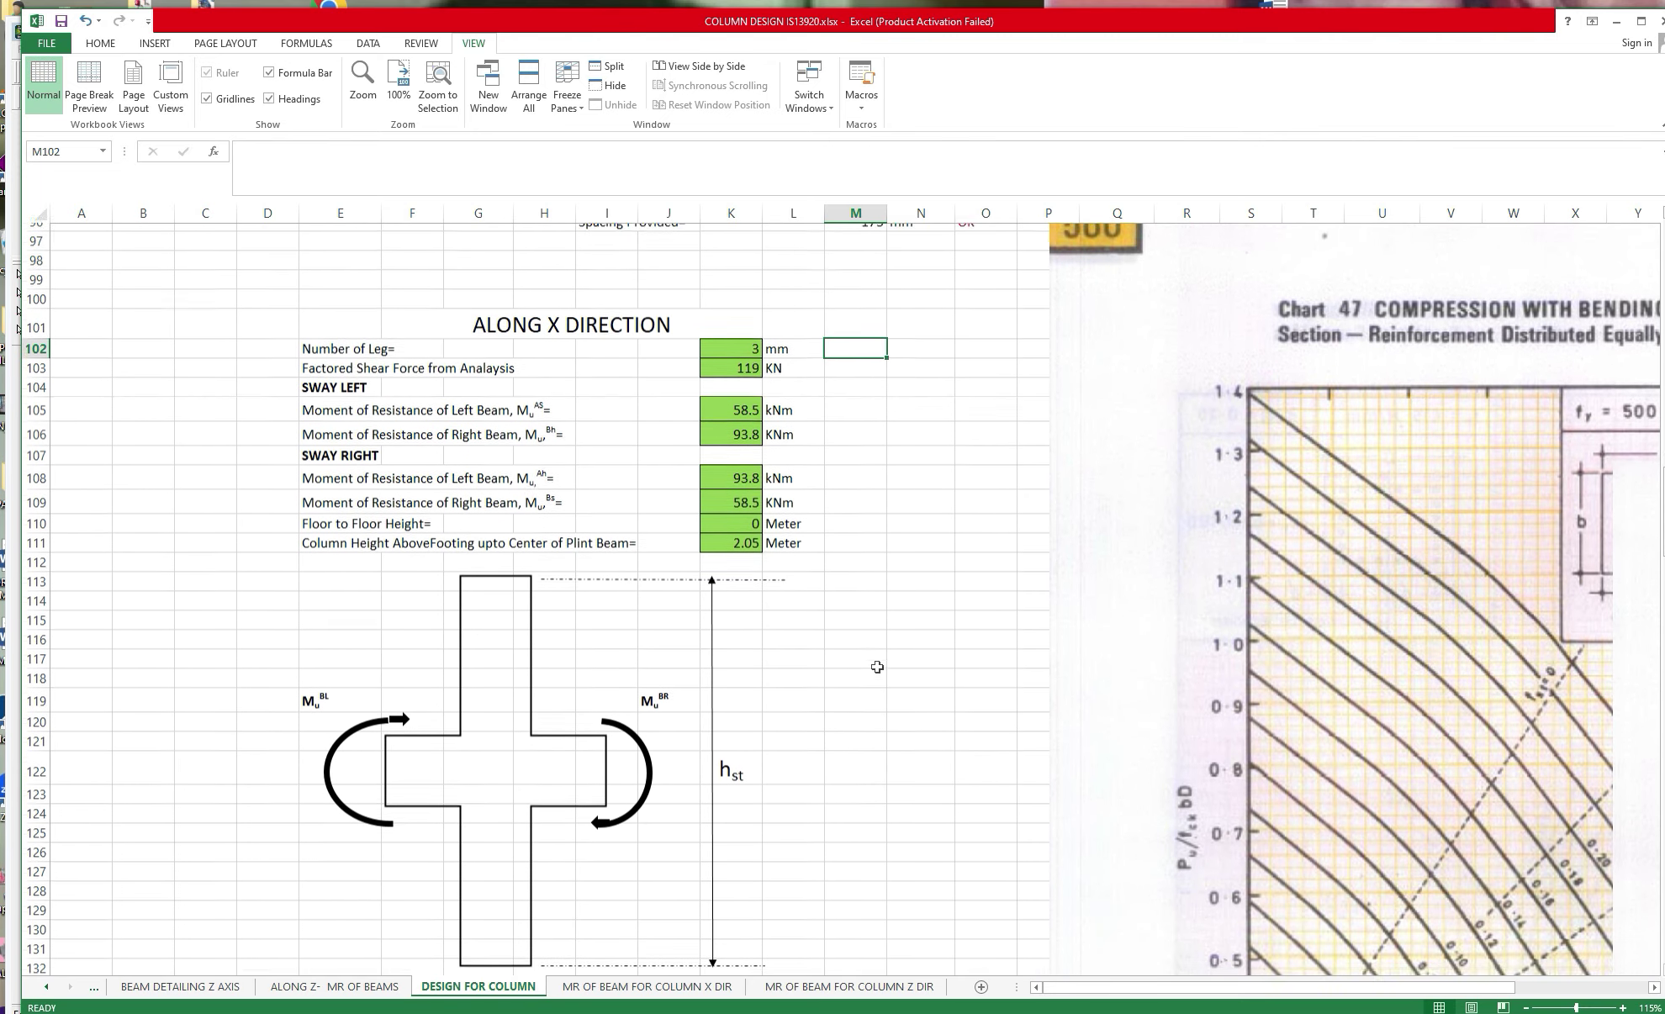
scroll(877, 667, "up", 1)
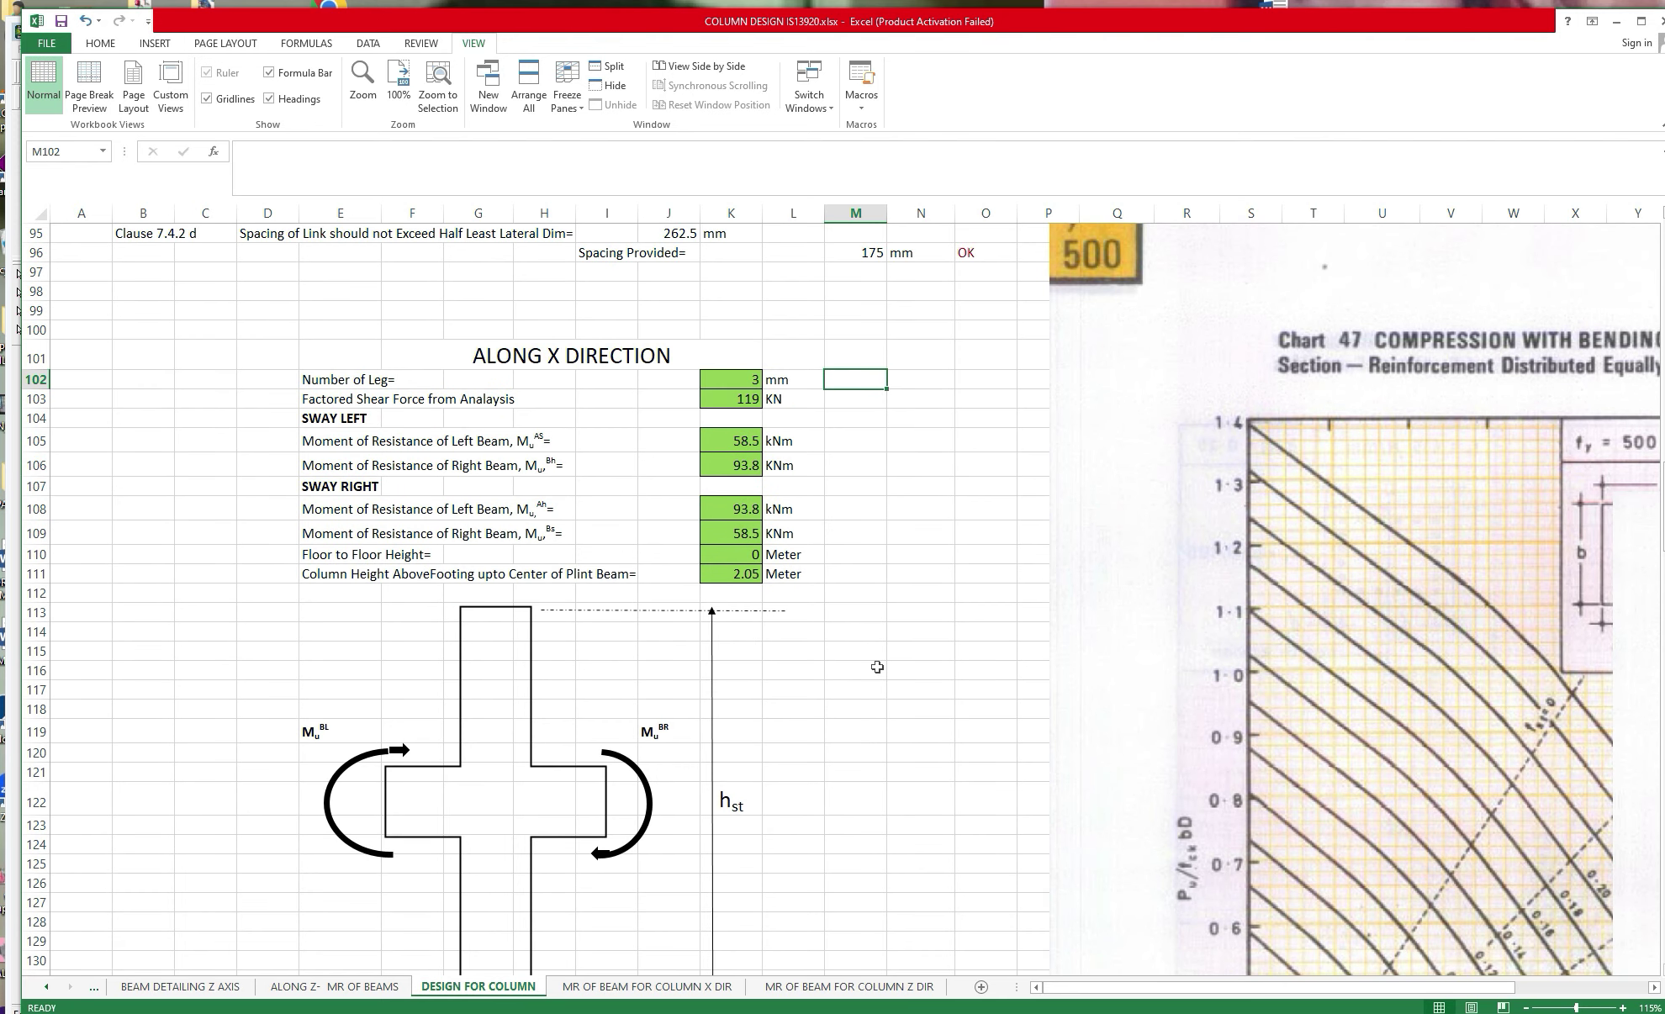
scroll(877, 666, "down", 5)
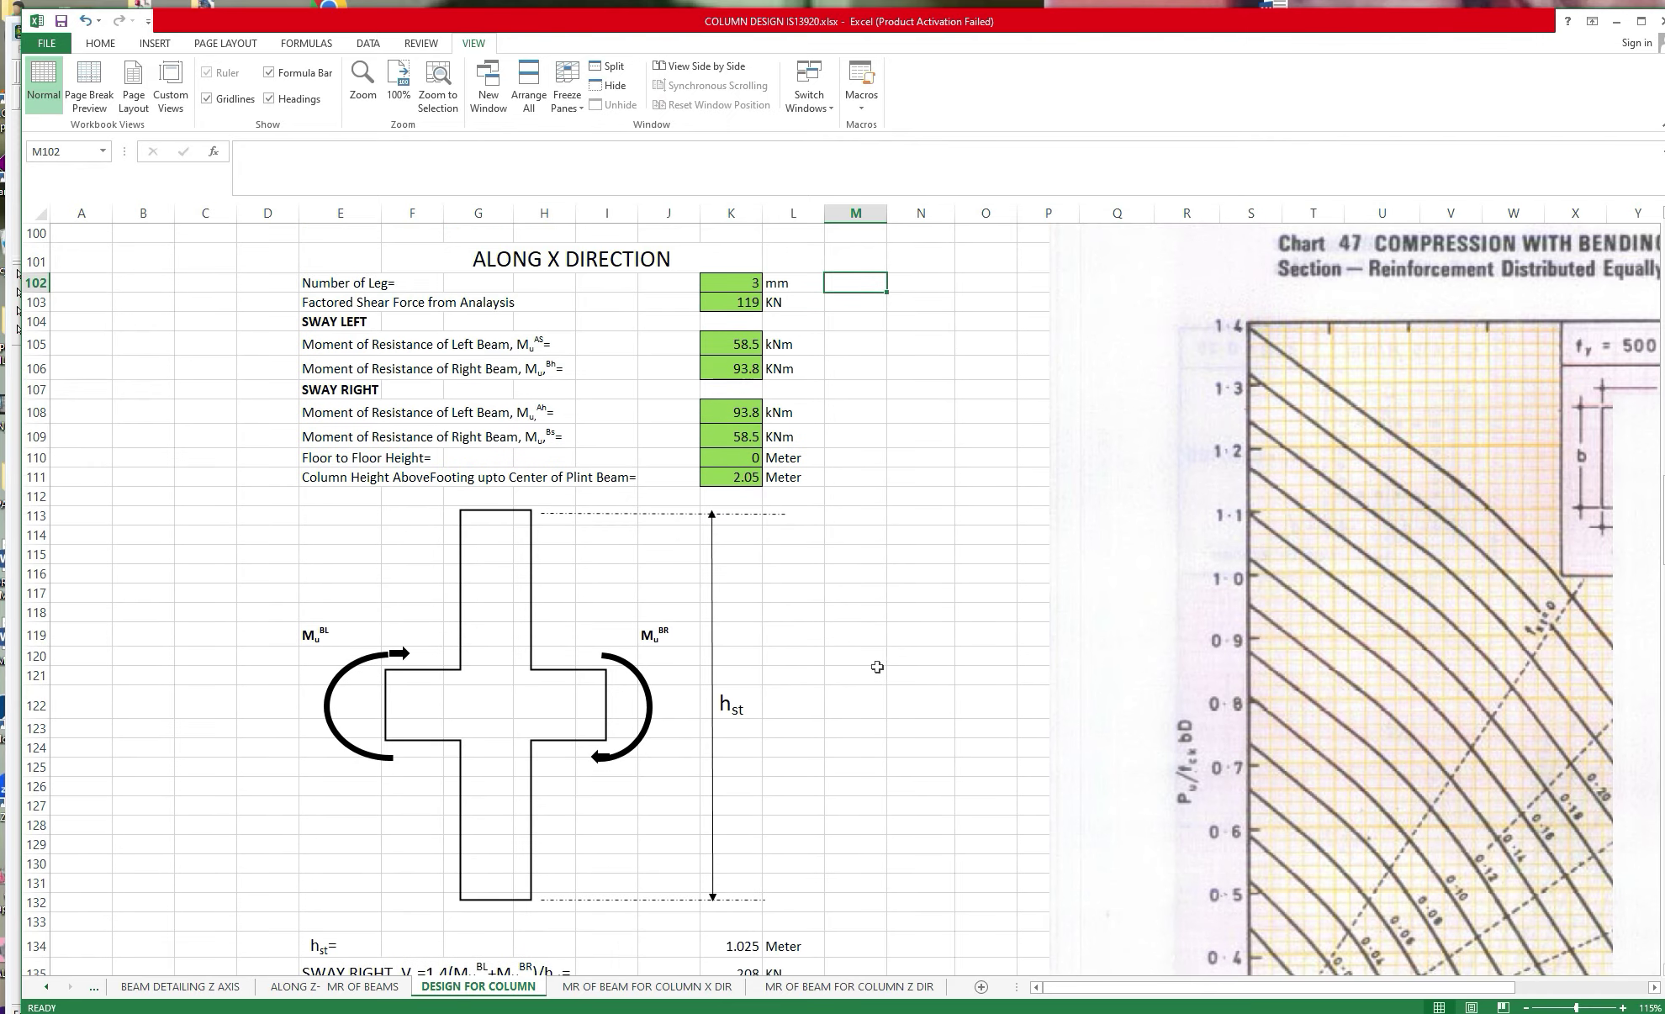
scroll(877, 666, "up", 5)
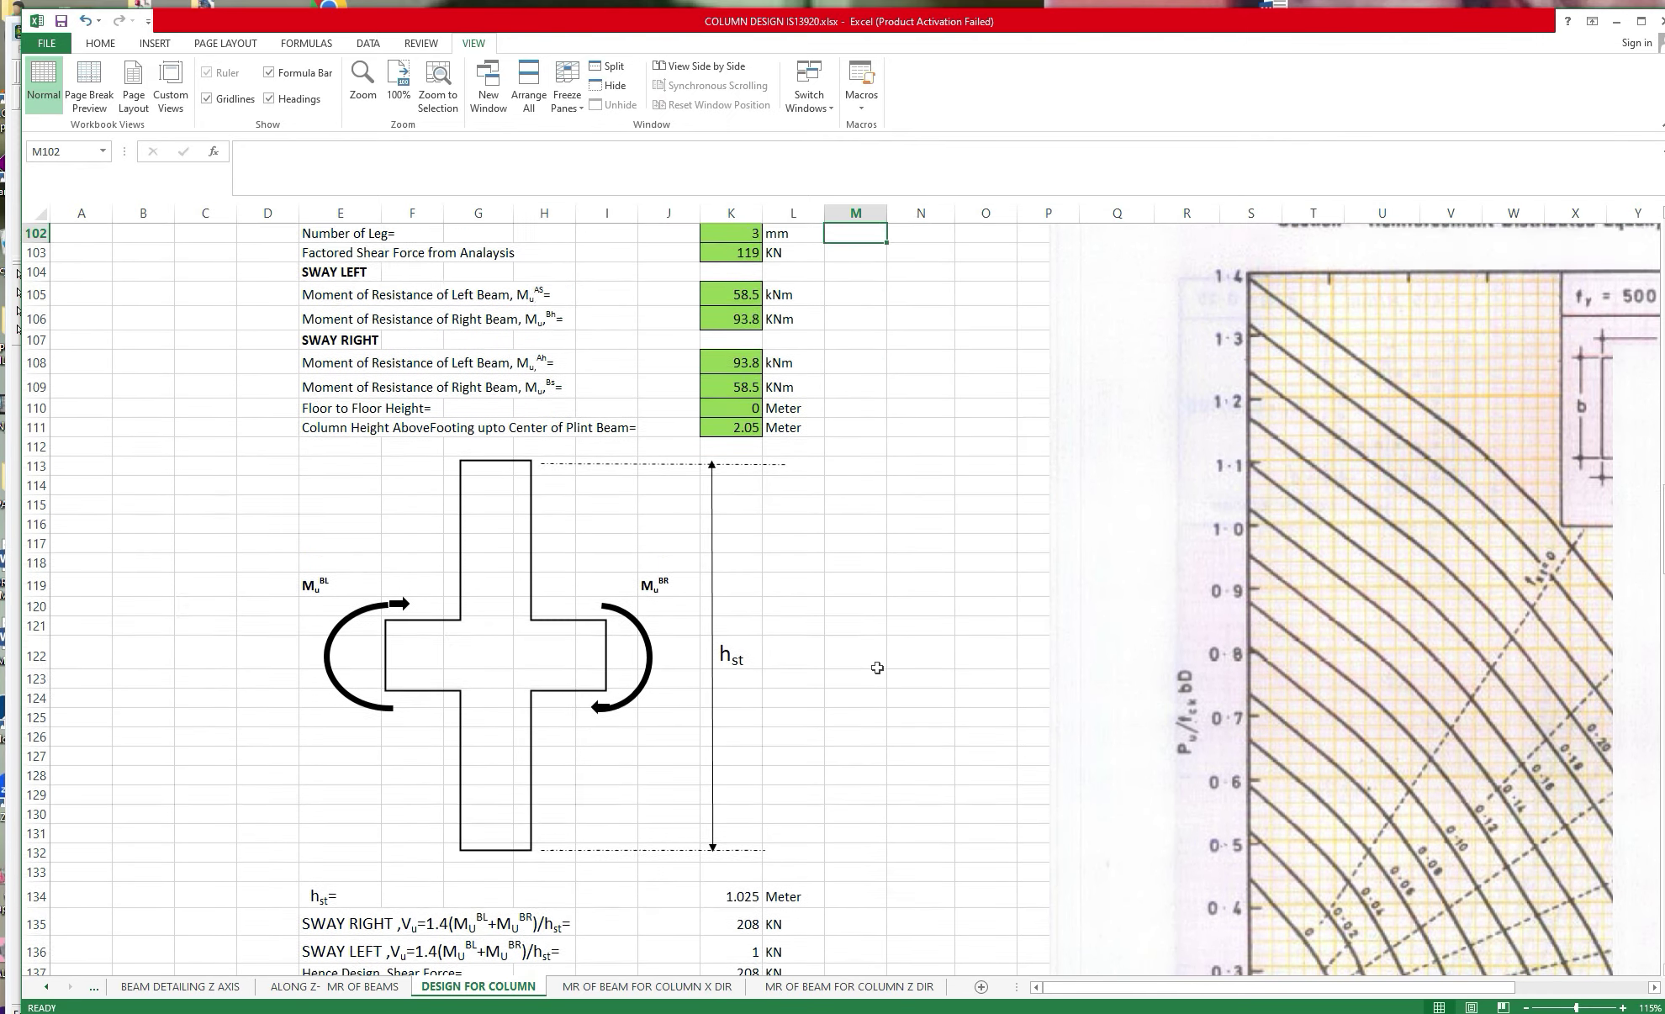
scroll(876, 666, "down", 8)
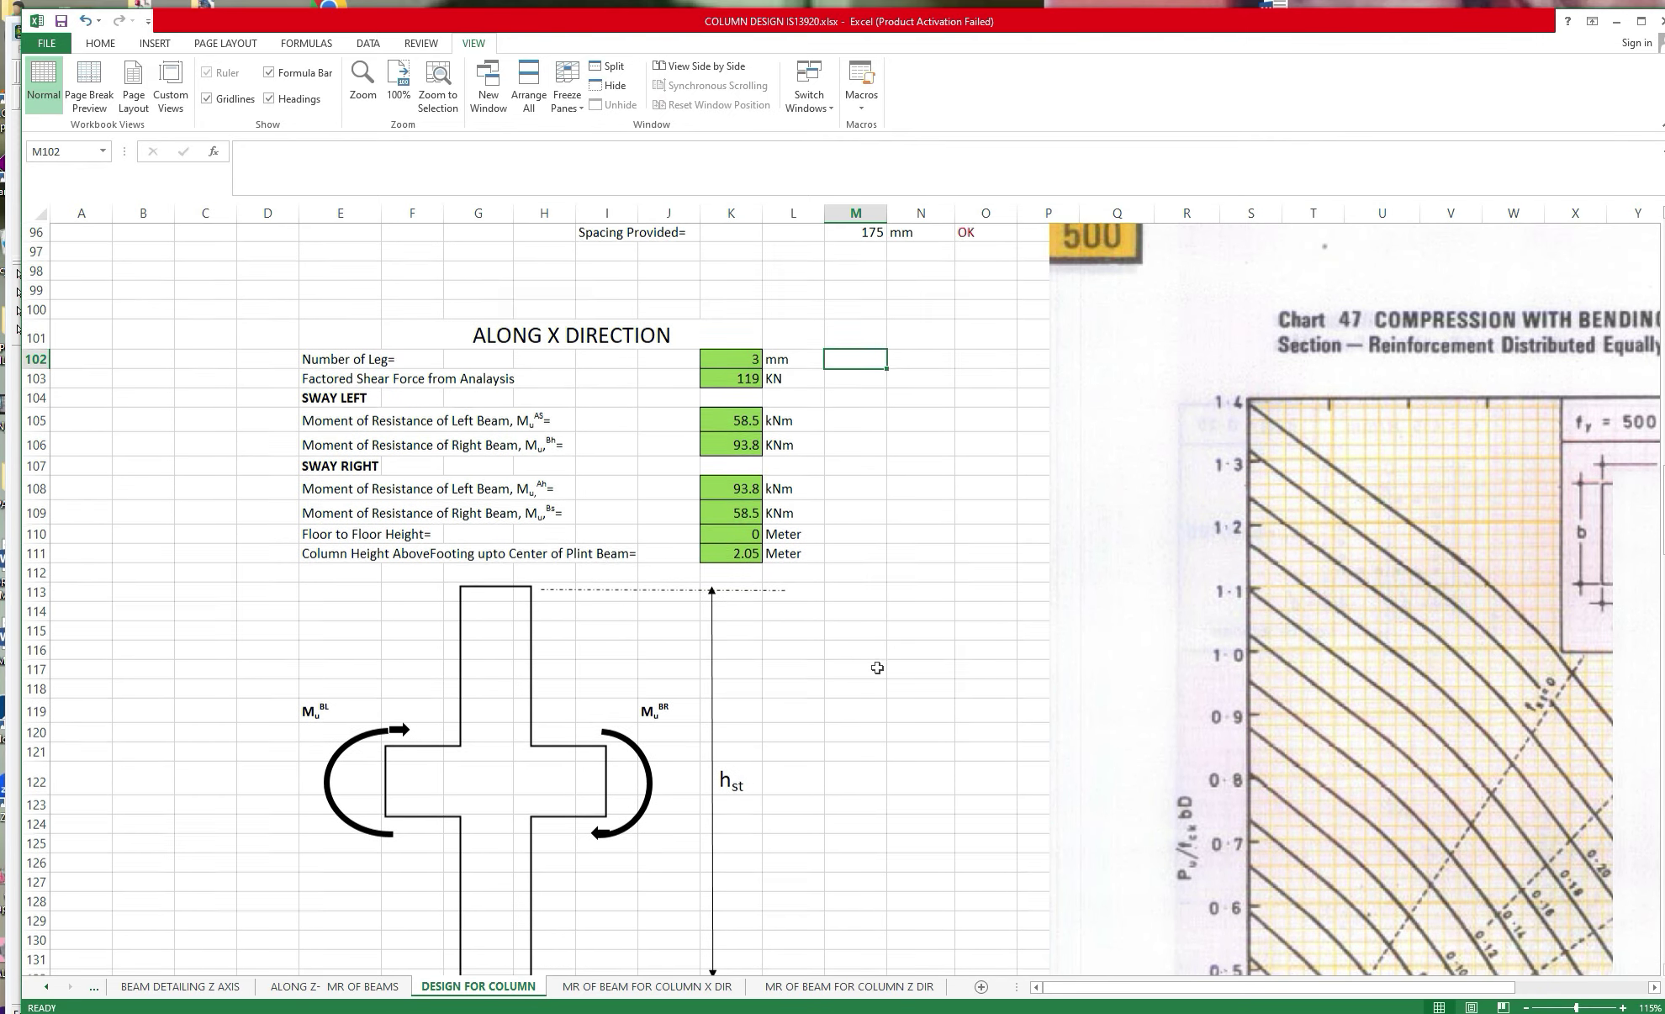
scroll(877, 667, "down", 1)
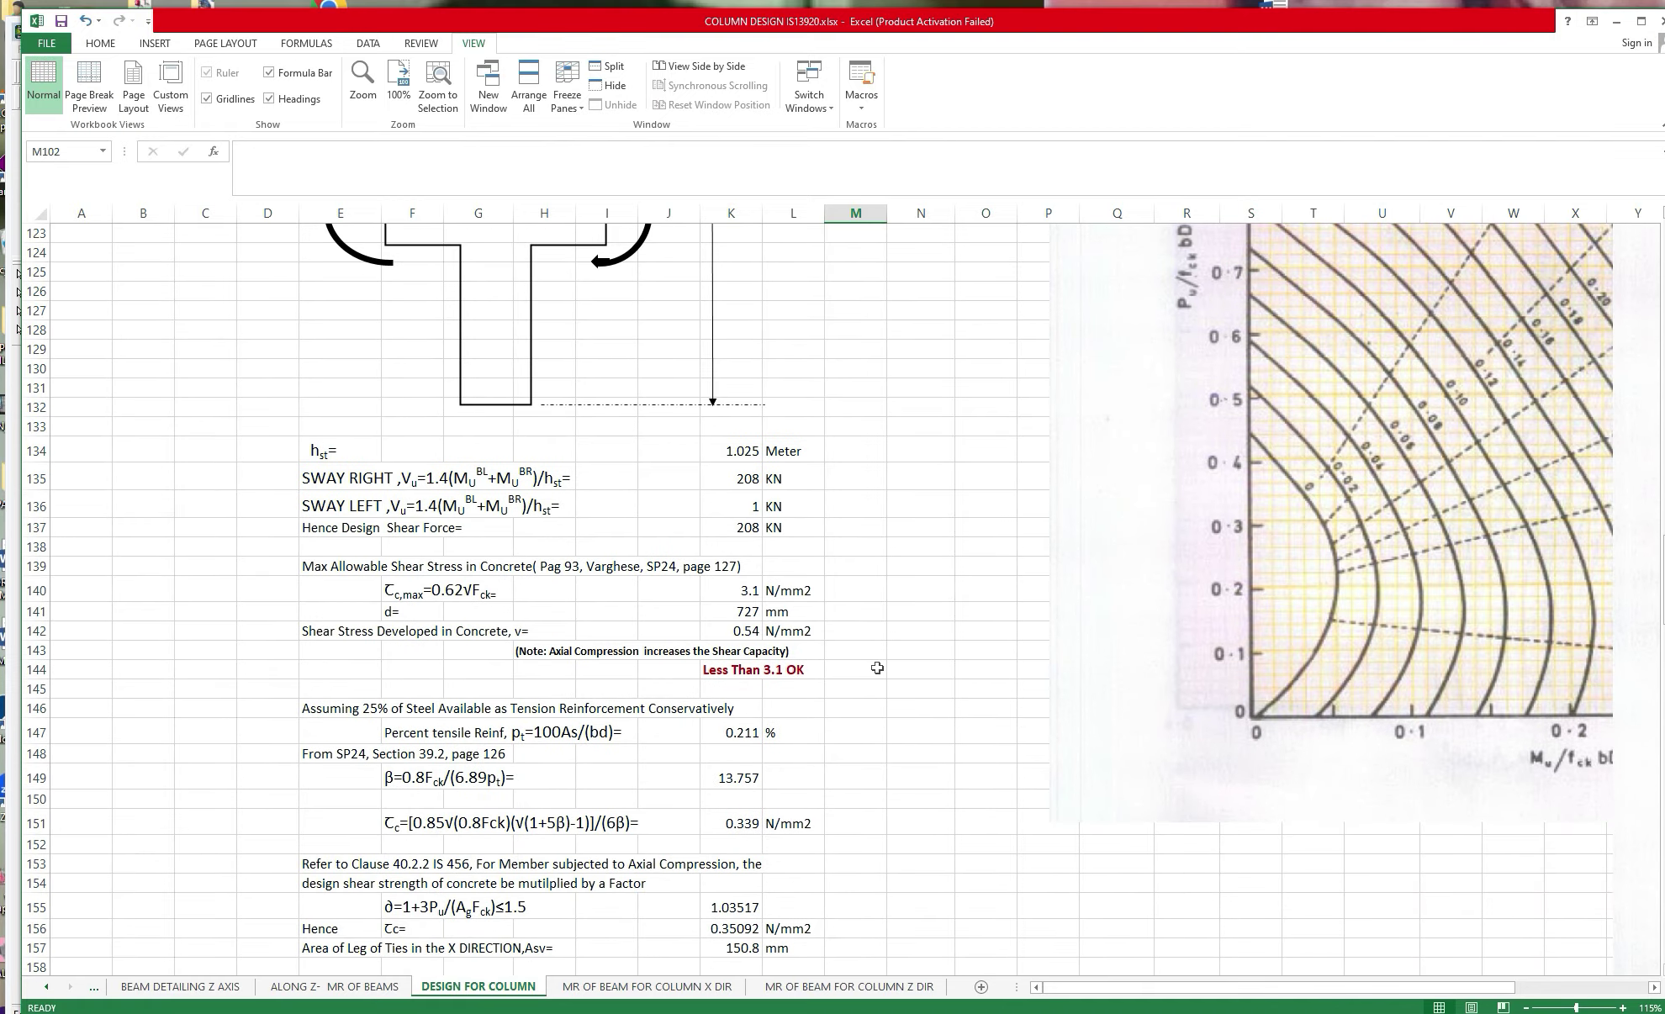
scroll(877, 668, "down", 8)
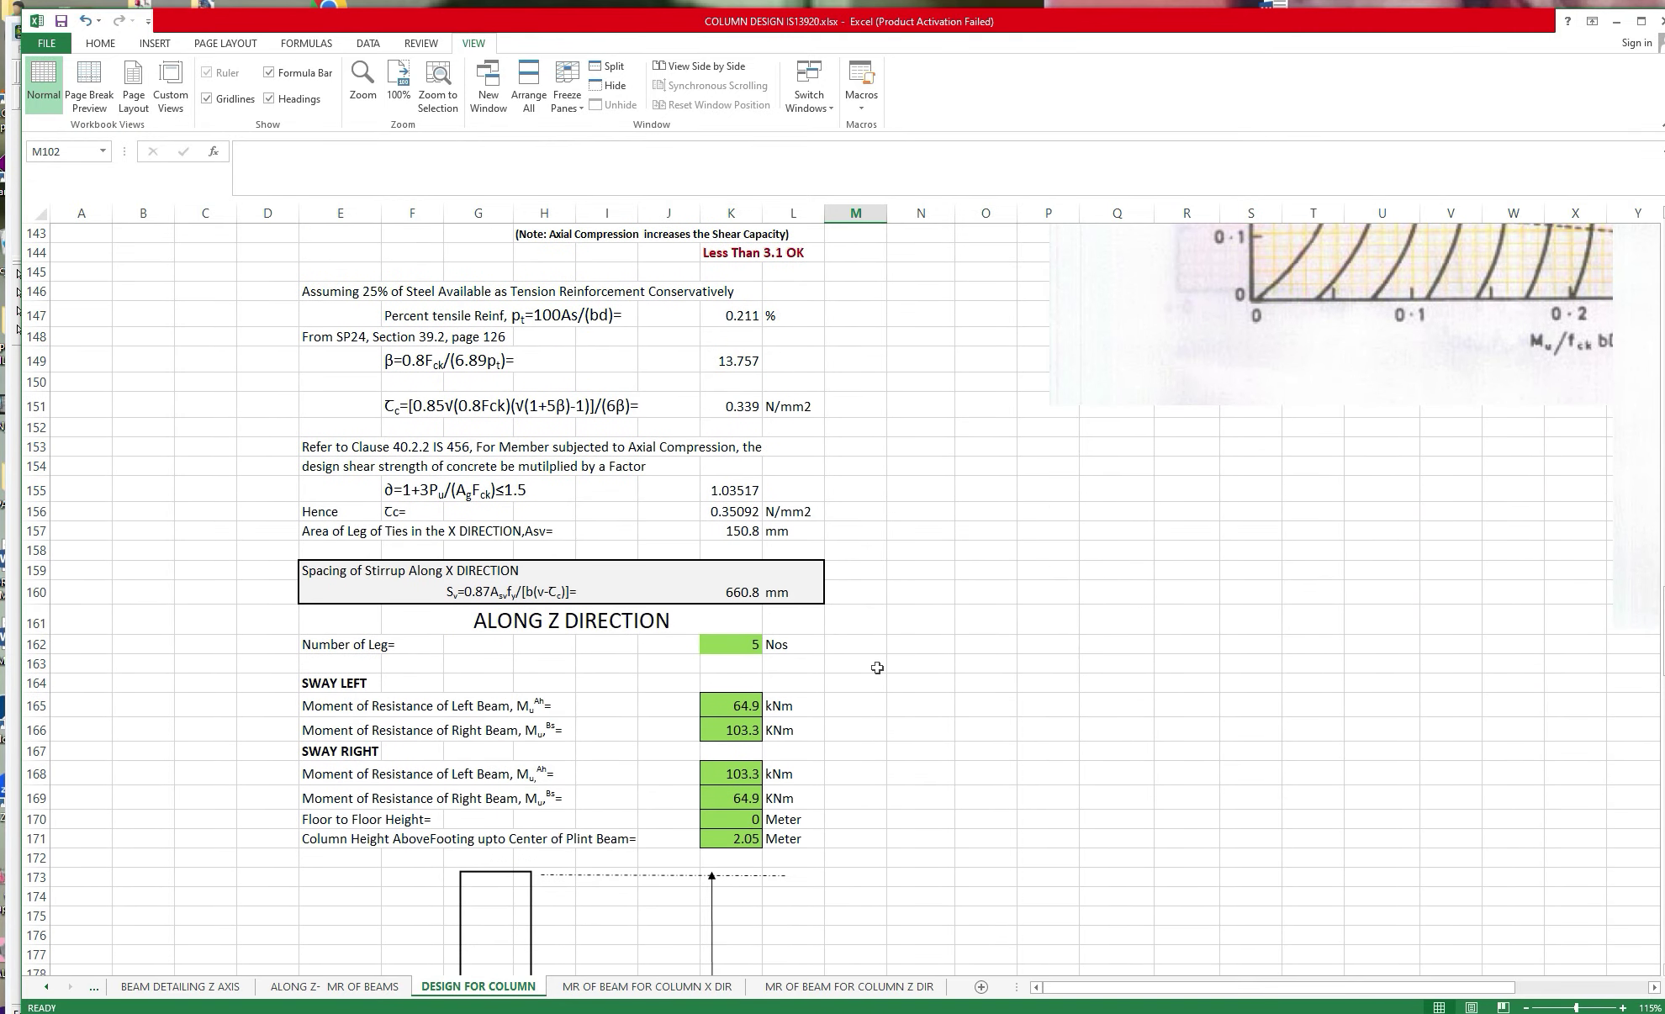
scroll(877, 668, "up", 5)
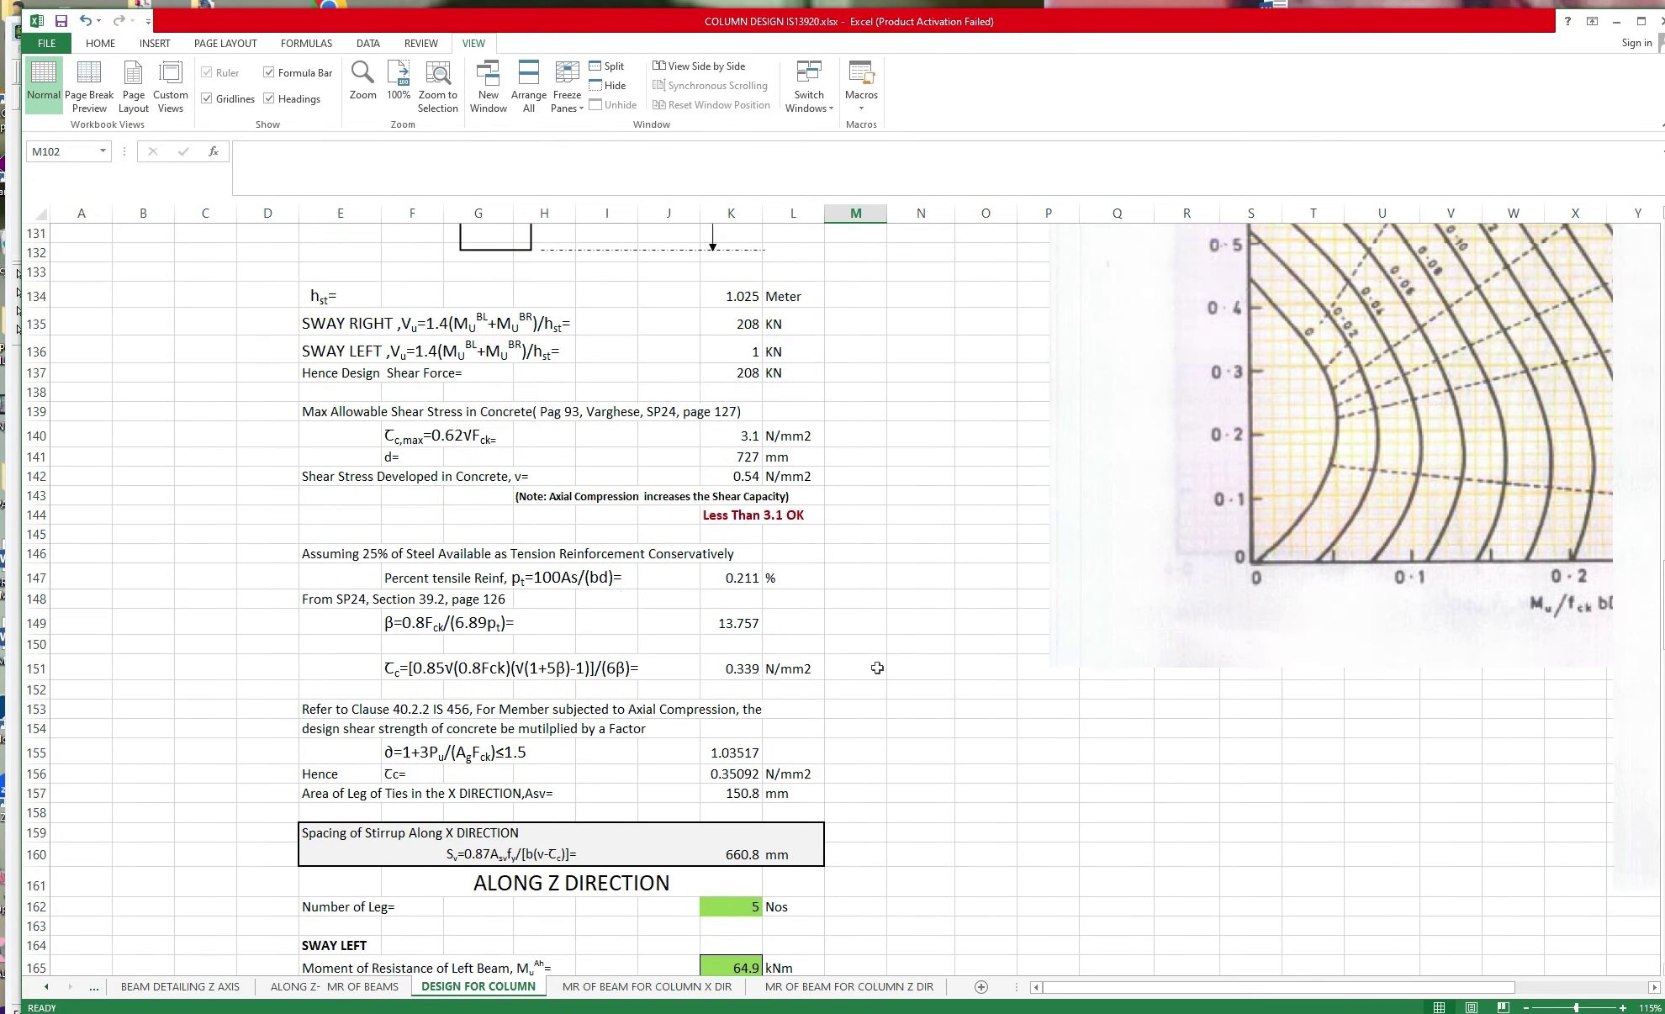
scroll(877, 669, "down", 3)
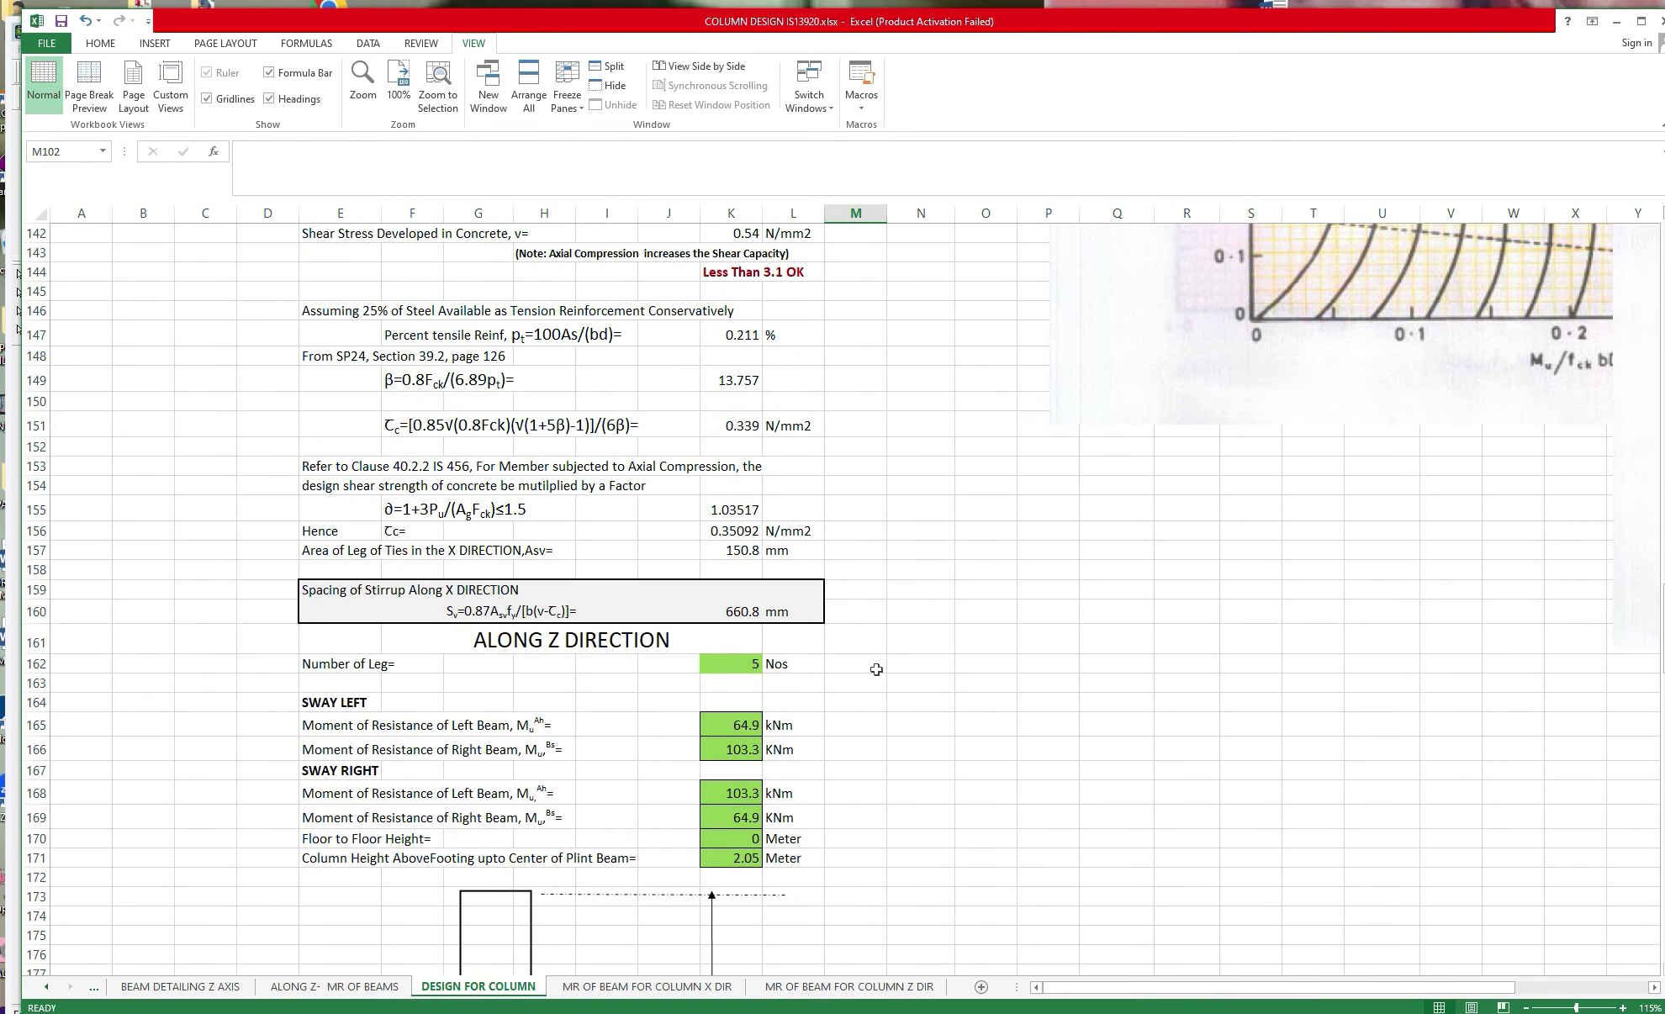
Link the Z-direction sway-left moment of resistance of the left beam in K165 to G17 of the MR OF BEAM FOR COLUMN Z DIR sheet.
left_click(742, 727)
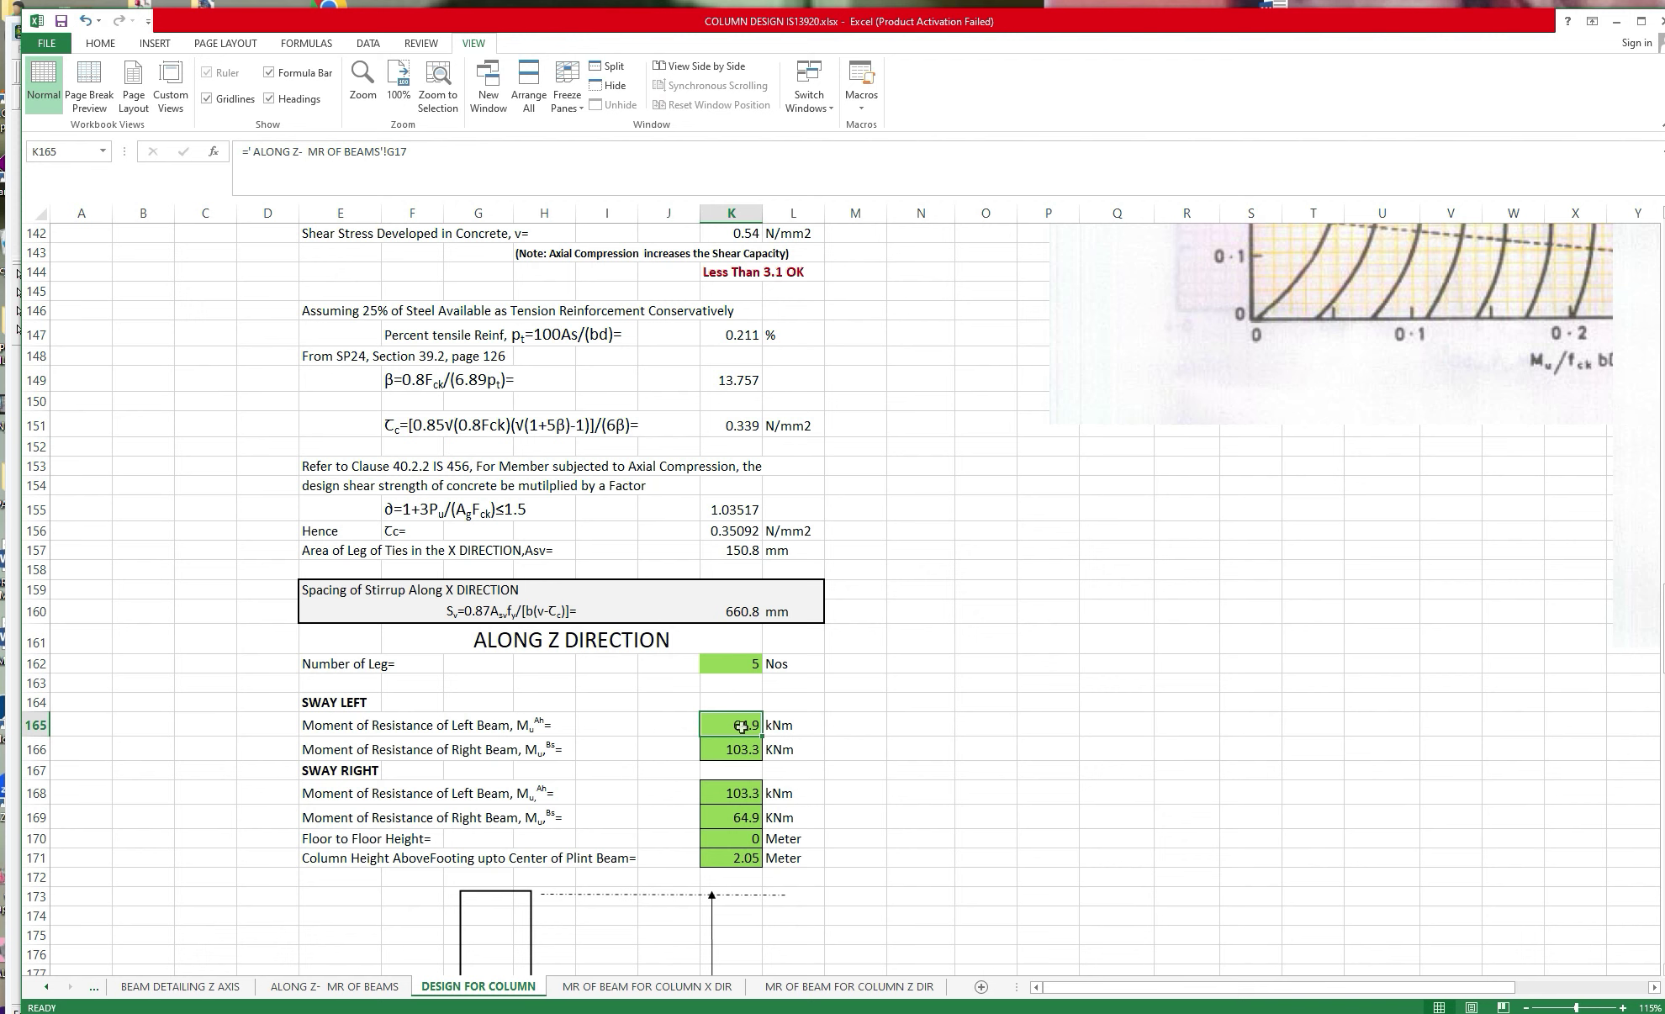
type("=")
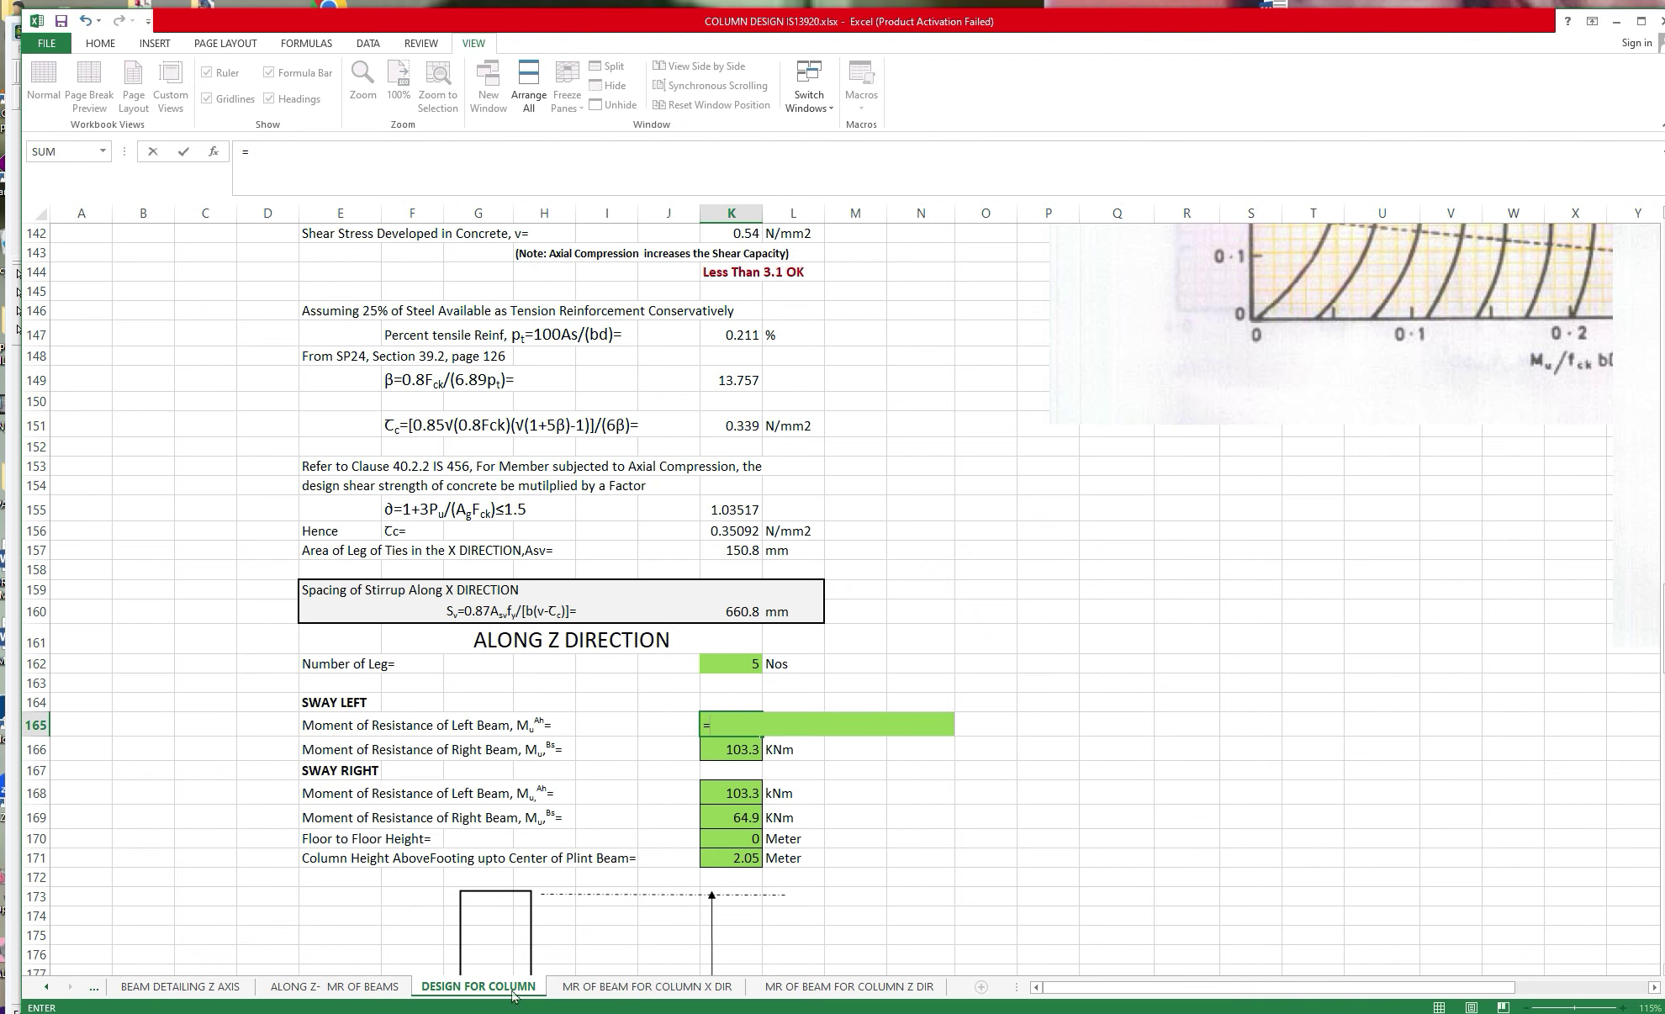
left_click(830, 987)
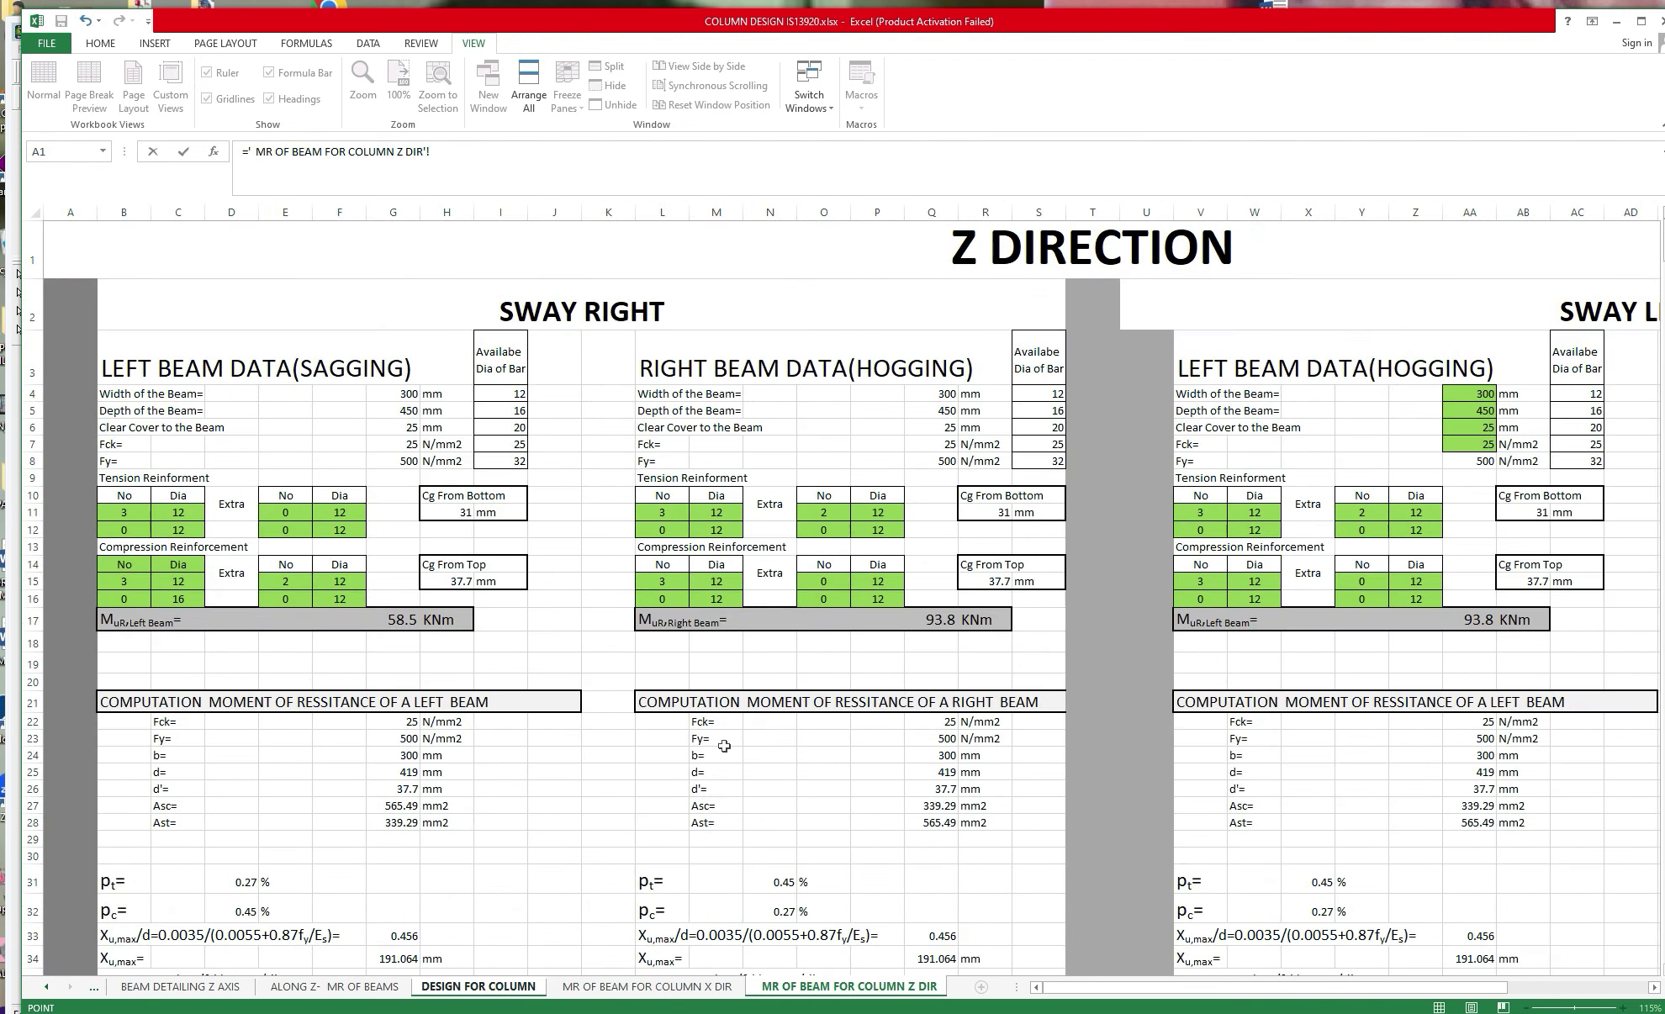
left_click(409, 619)
key("Return")
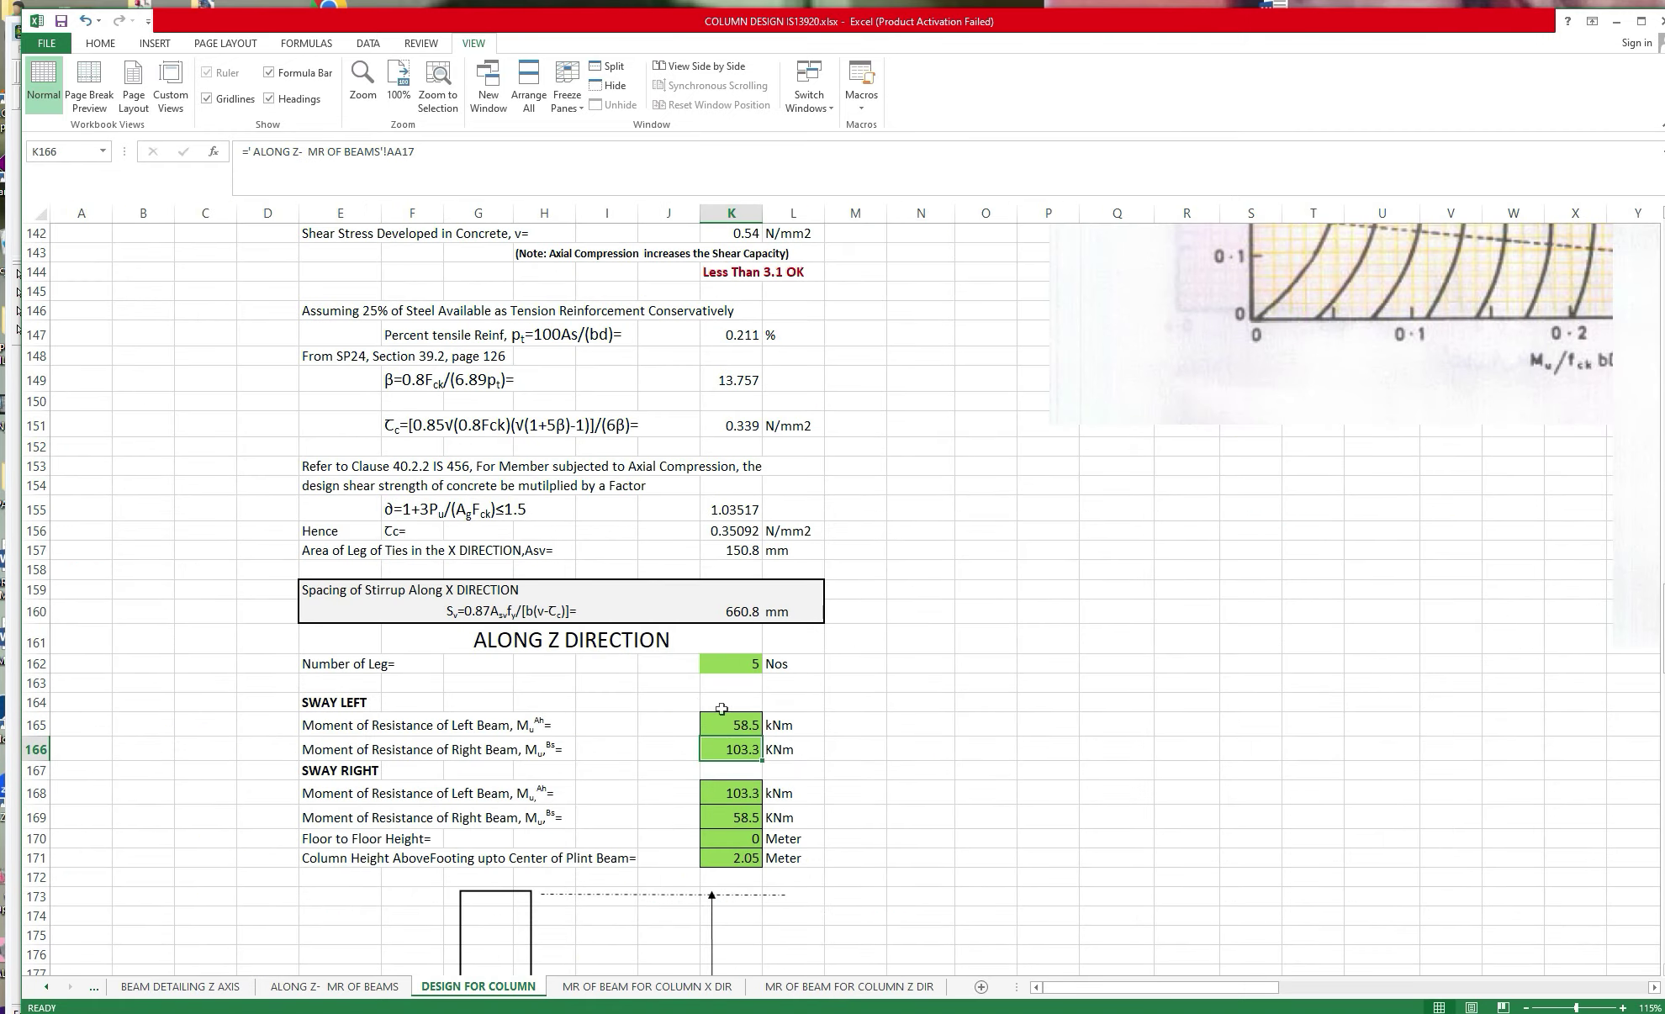
Link the Z-direction sway-left moment of resistance of the right beam in K166 to Q17 of the MR OF BEAM FOR COLUMN Z DIR sheet.
type("=")
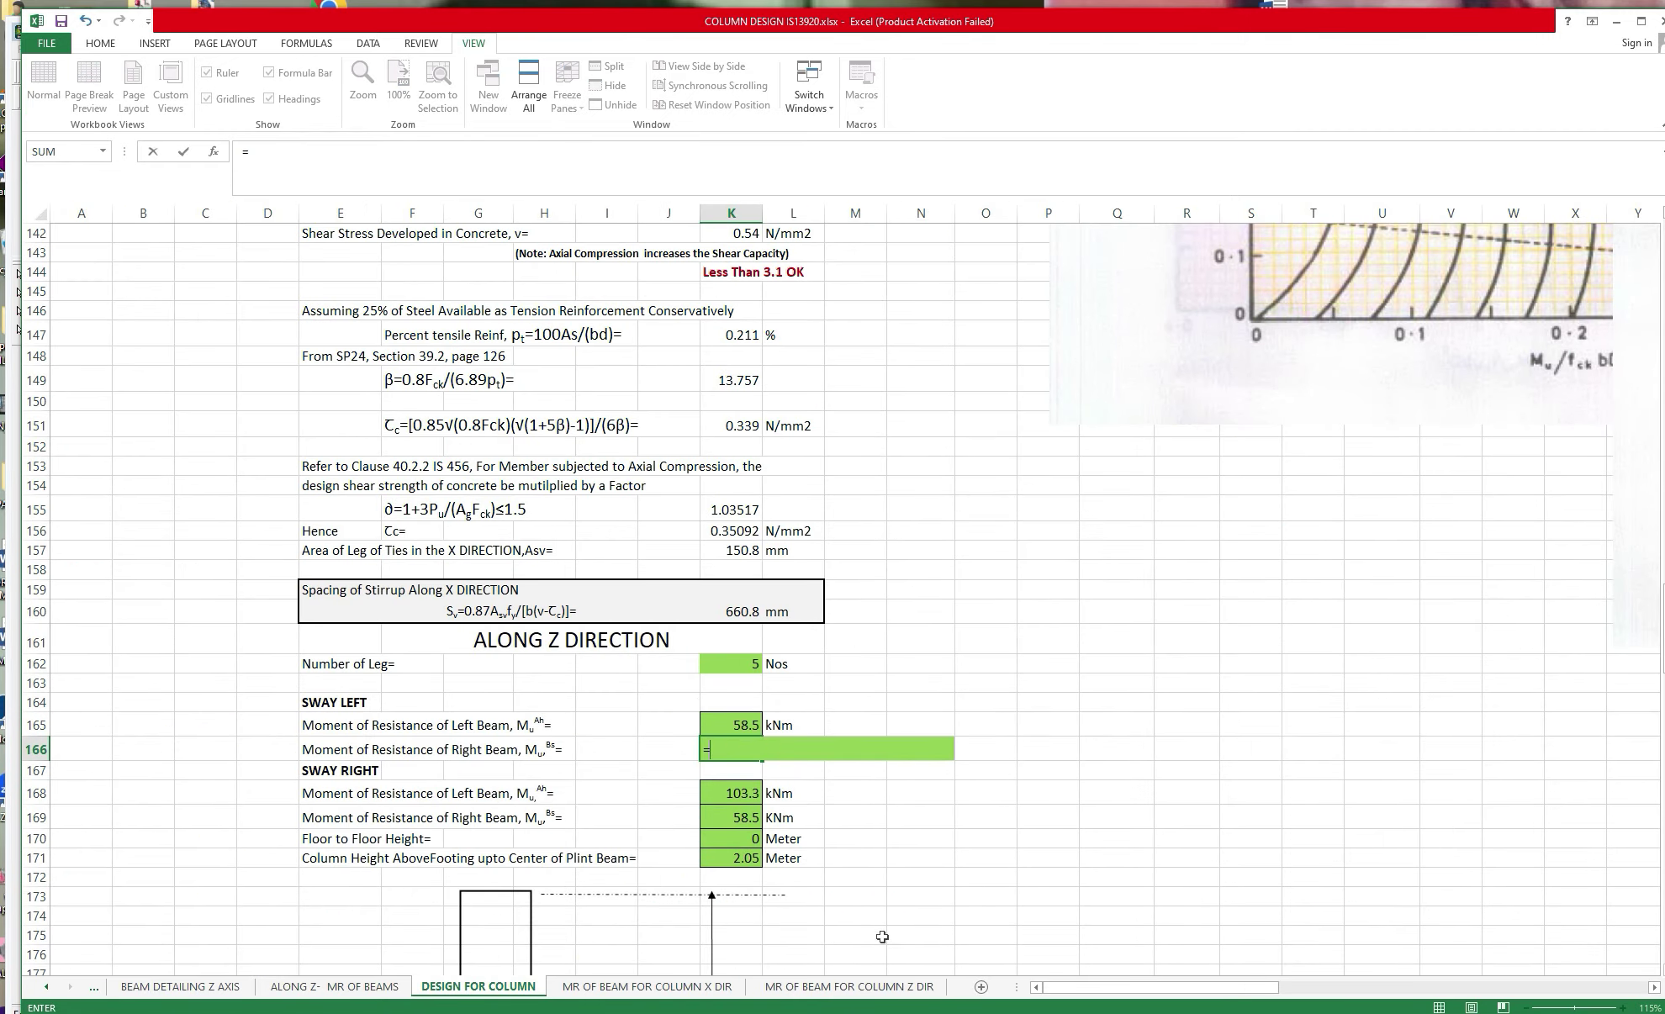
left_click(871, 989)
left_click(949, 621)
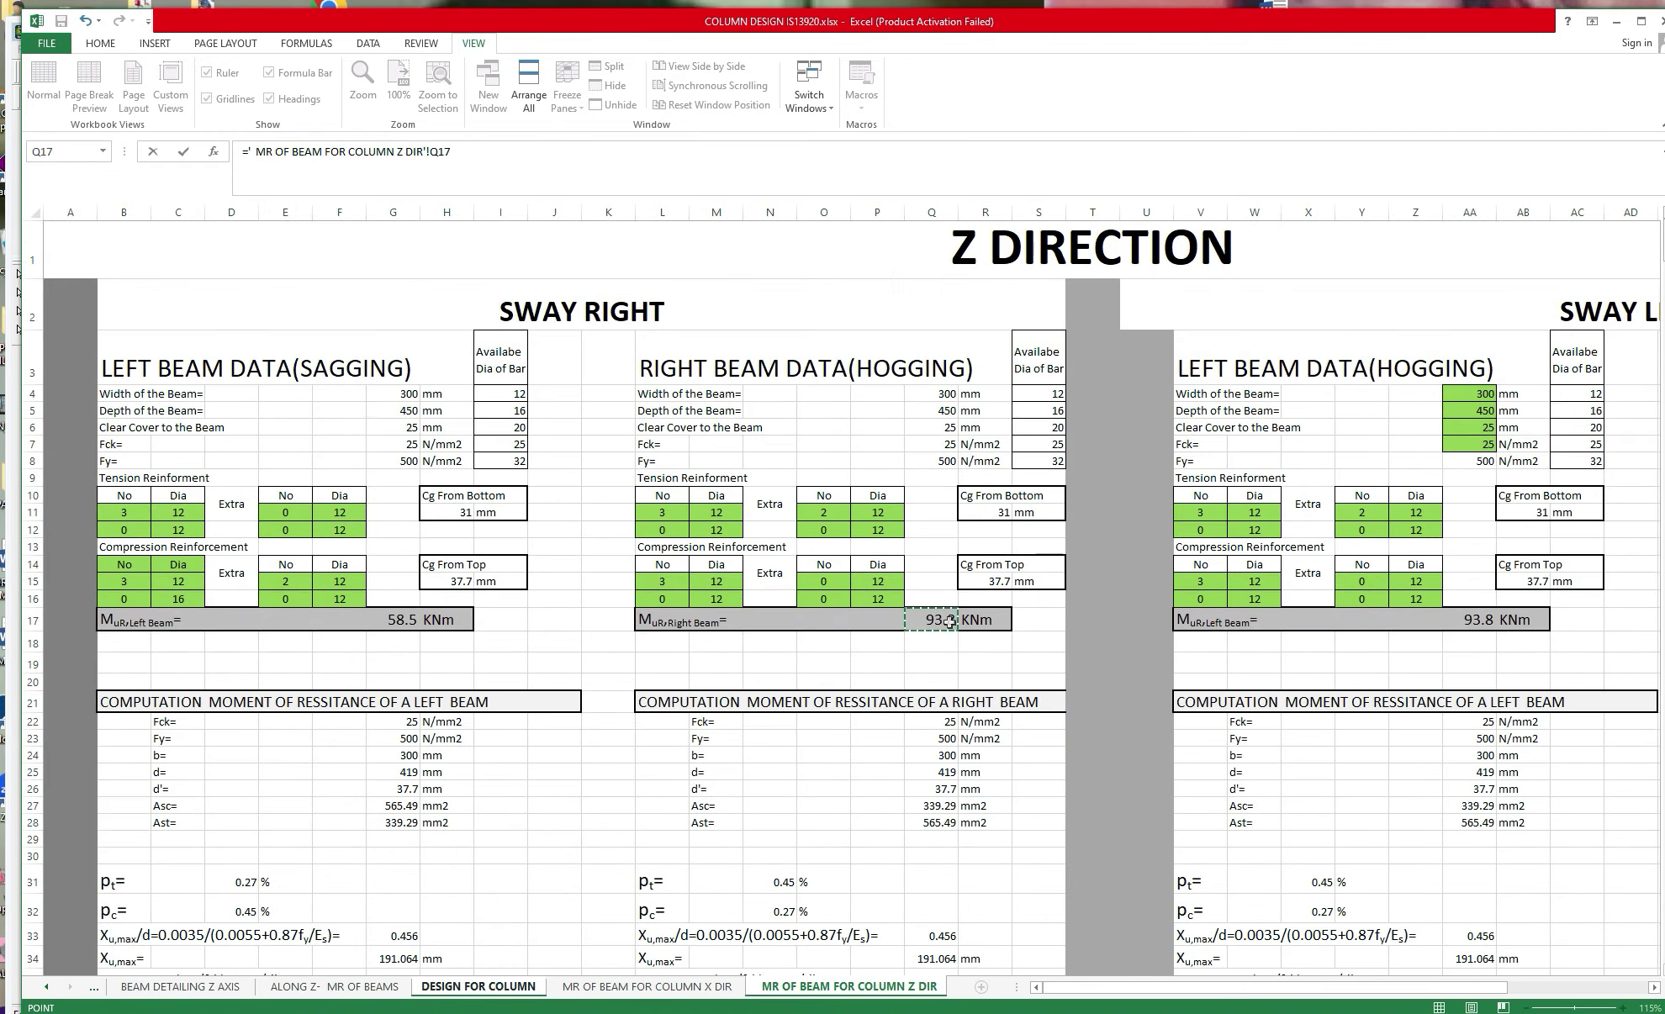
key("Return")
left_click(927, 746)
Review the shear design along the Z direction, including sway shear, concrete shear stress and stirrup spacing.
scroll(926, 747, "down", 3)
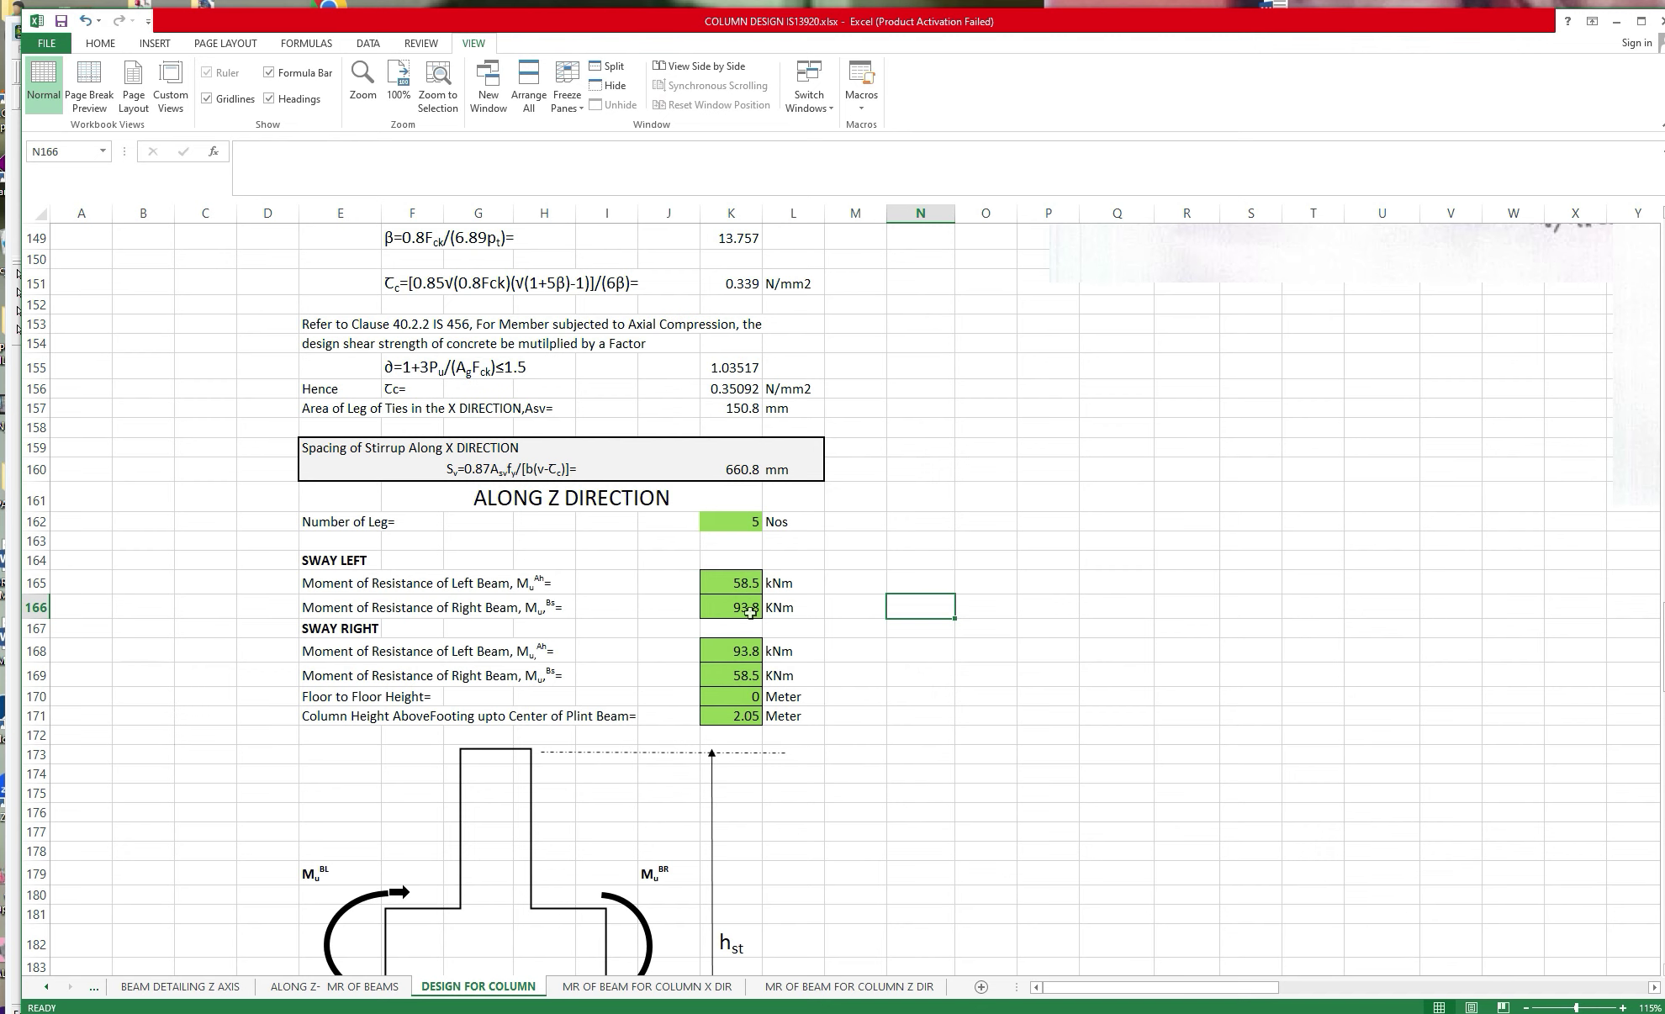
scroll(837, 665, "down", 3)
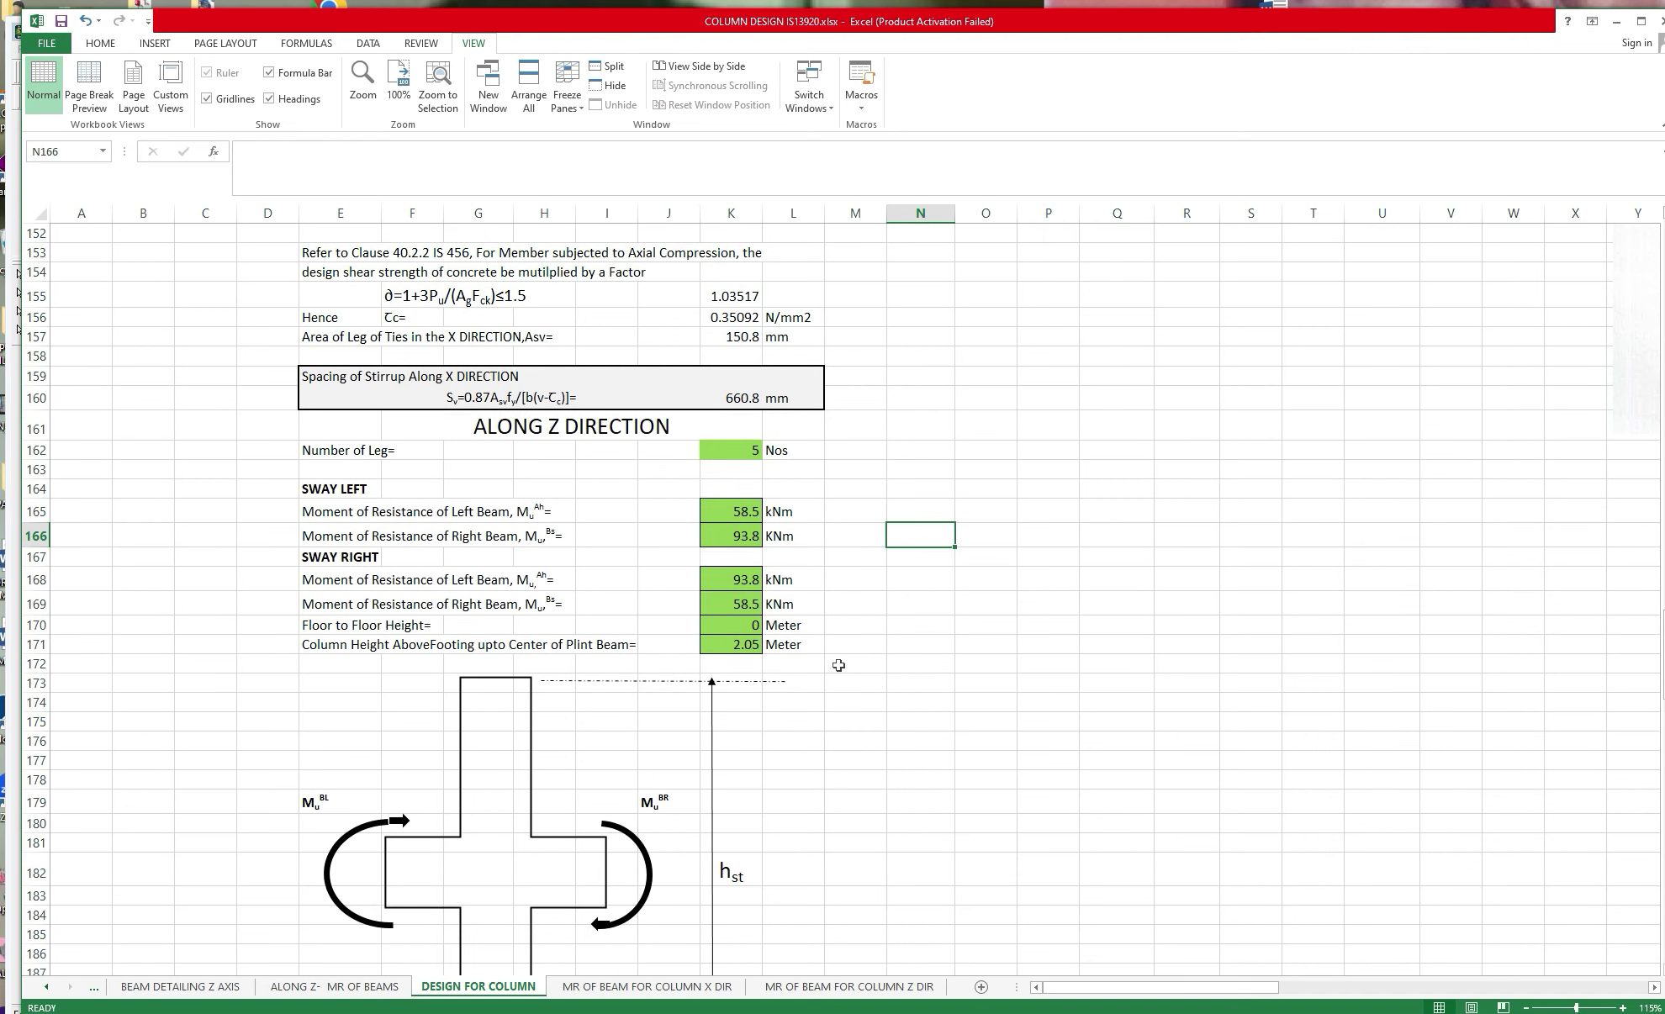
scroll(838, 664, "down", 6)
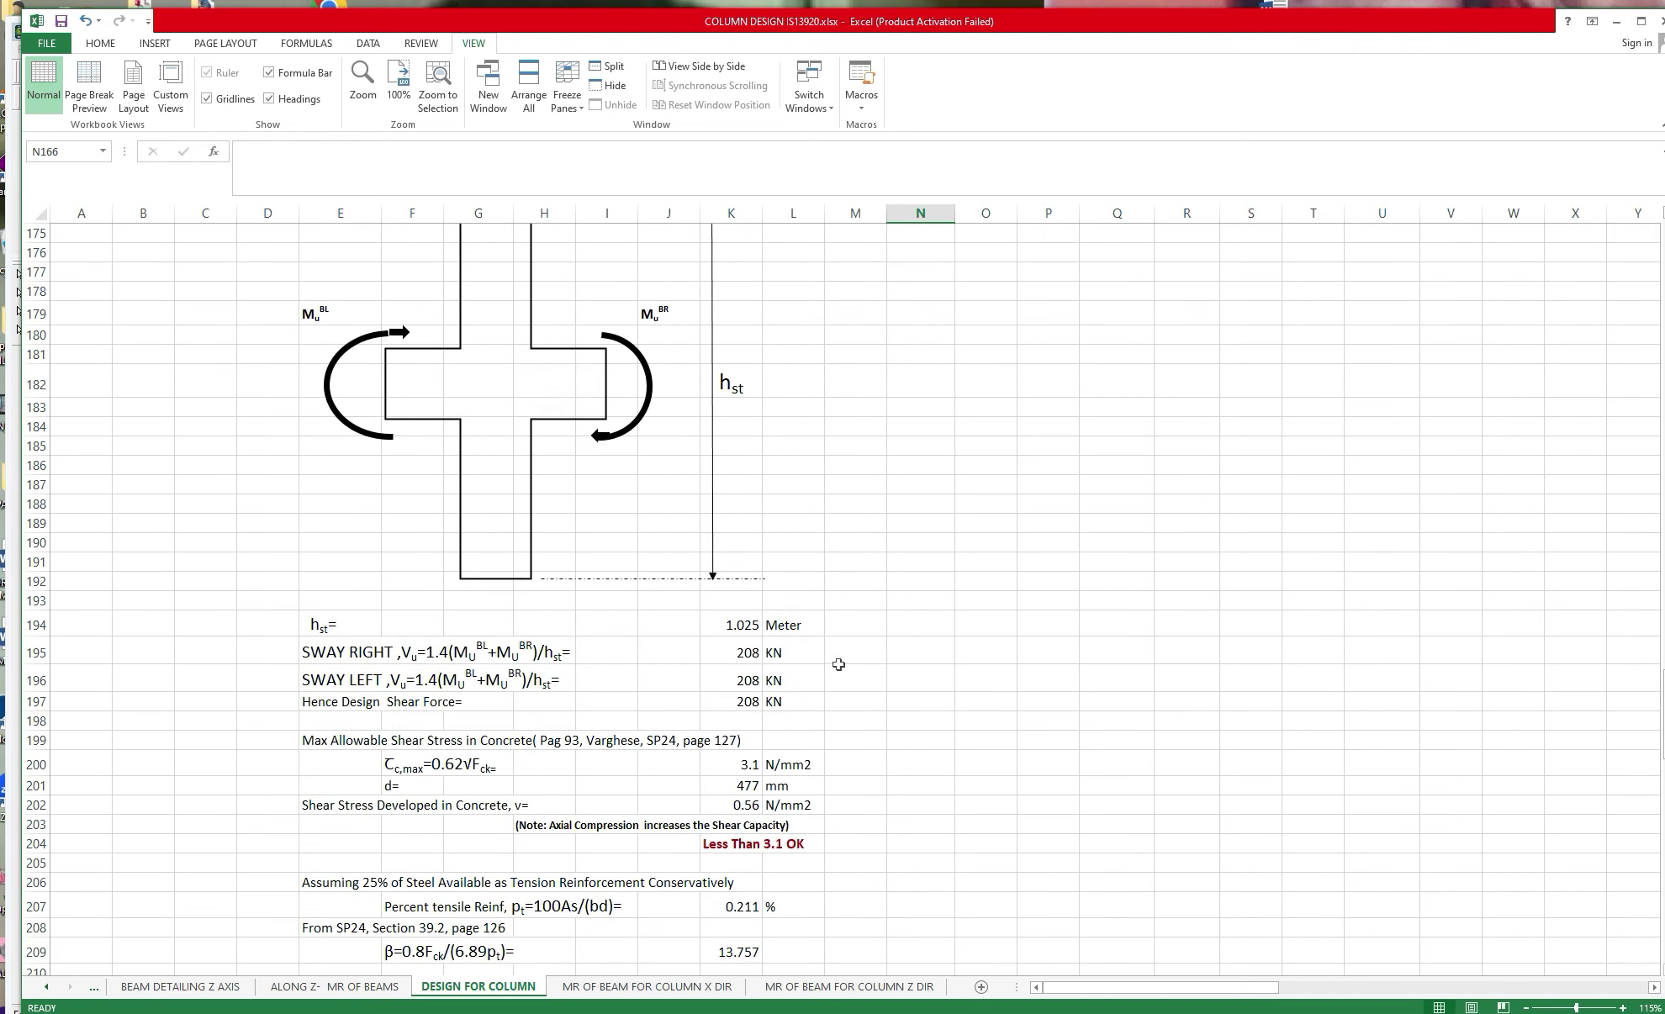
scroll(838, 664, "down", 5)
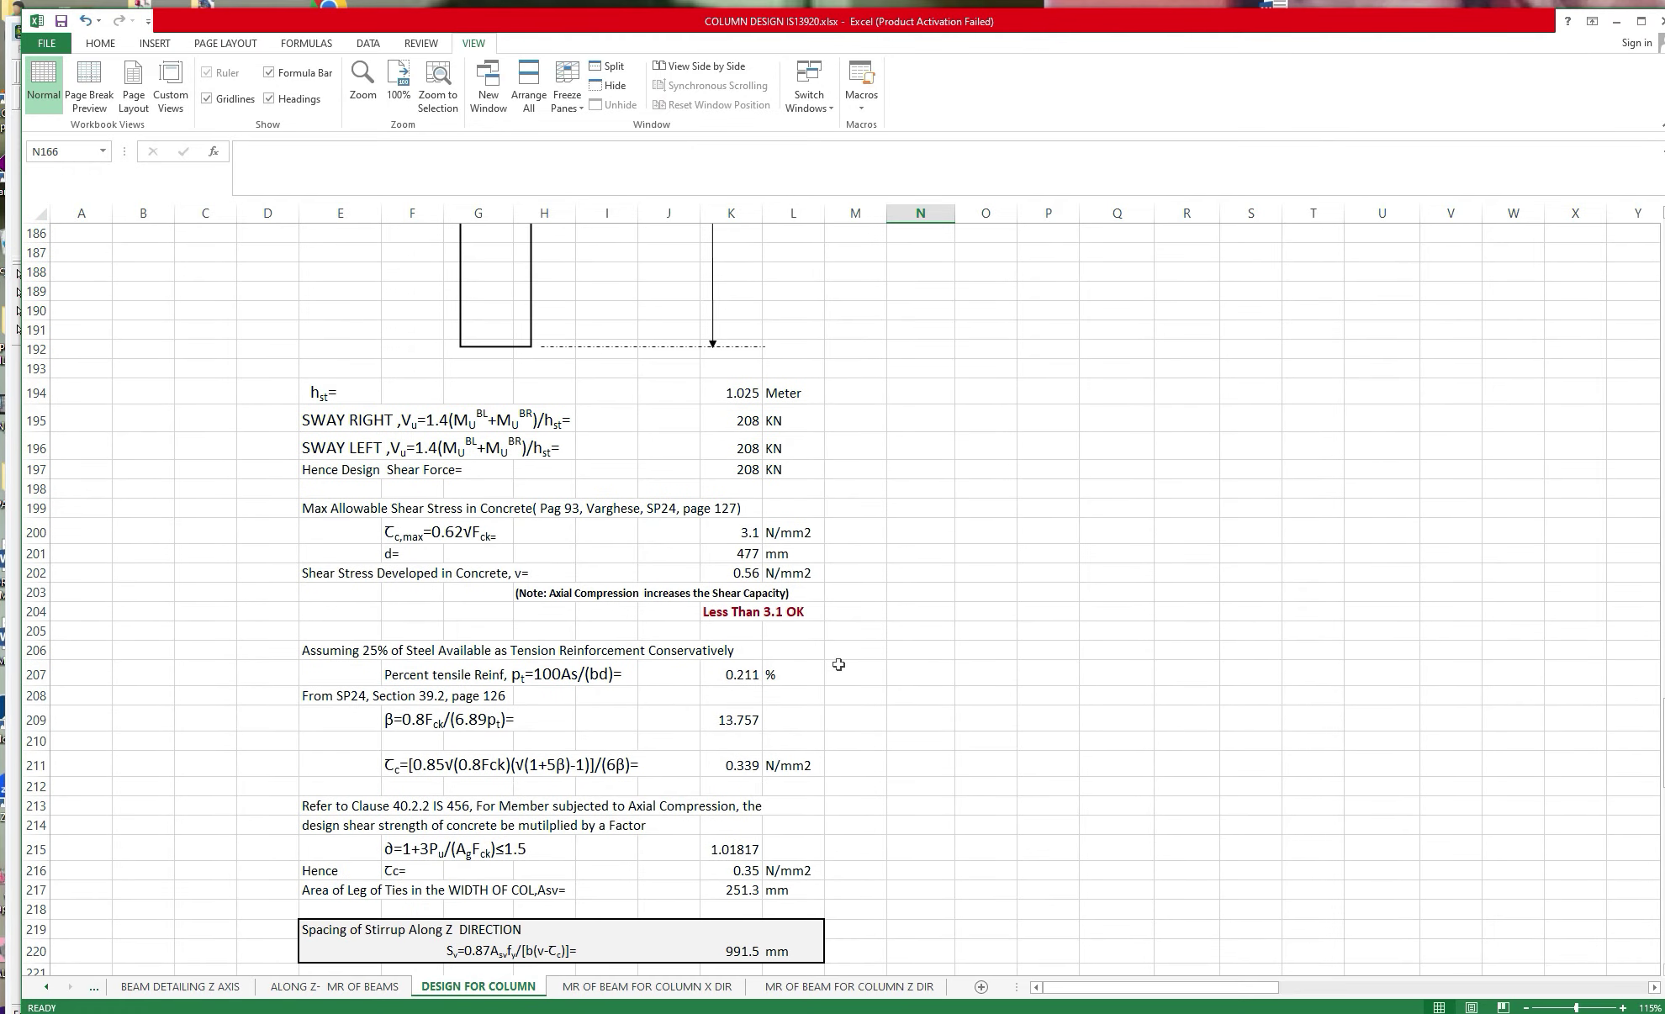
Review the stirrup spacing results and the Clause 8.1 and 8.2 confining reinforcement calculations down to the confining link spacing.
scroll(838, 664, "down", 5)
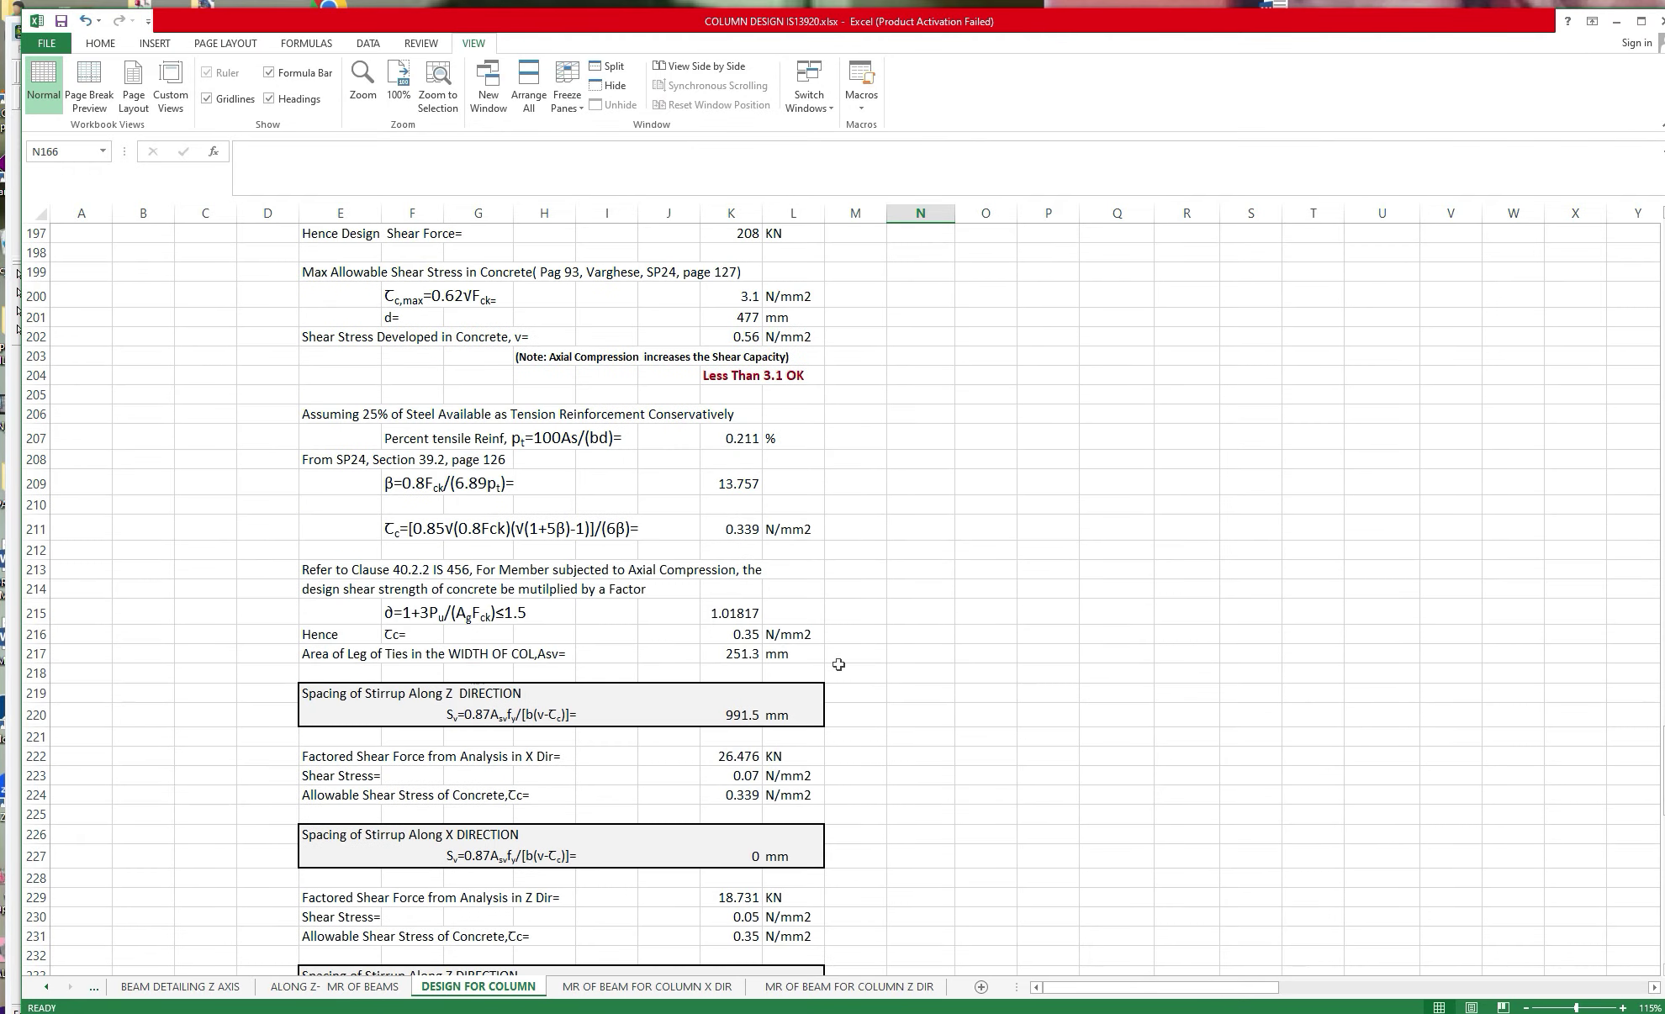
scroll(838, 664, "down", 8)
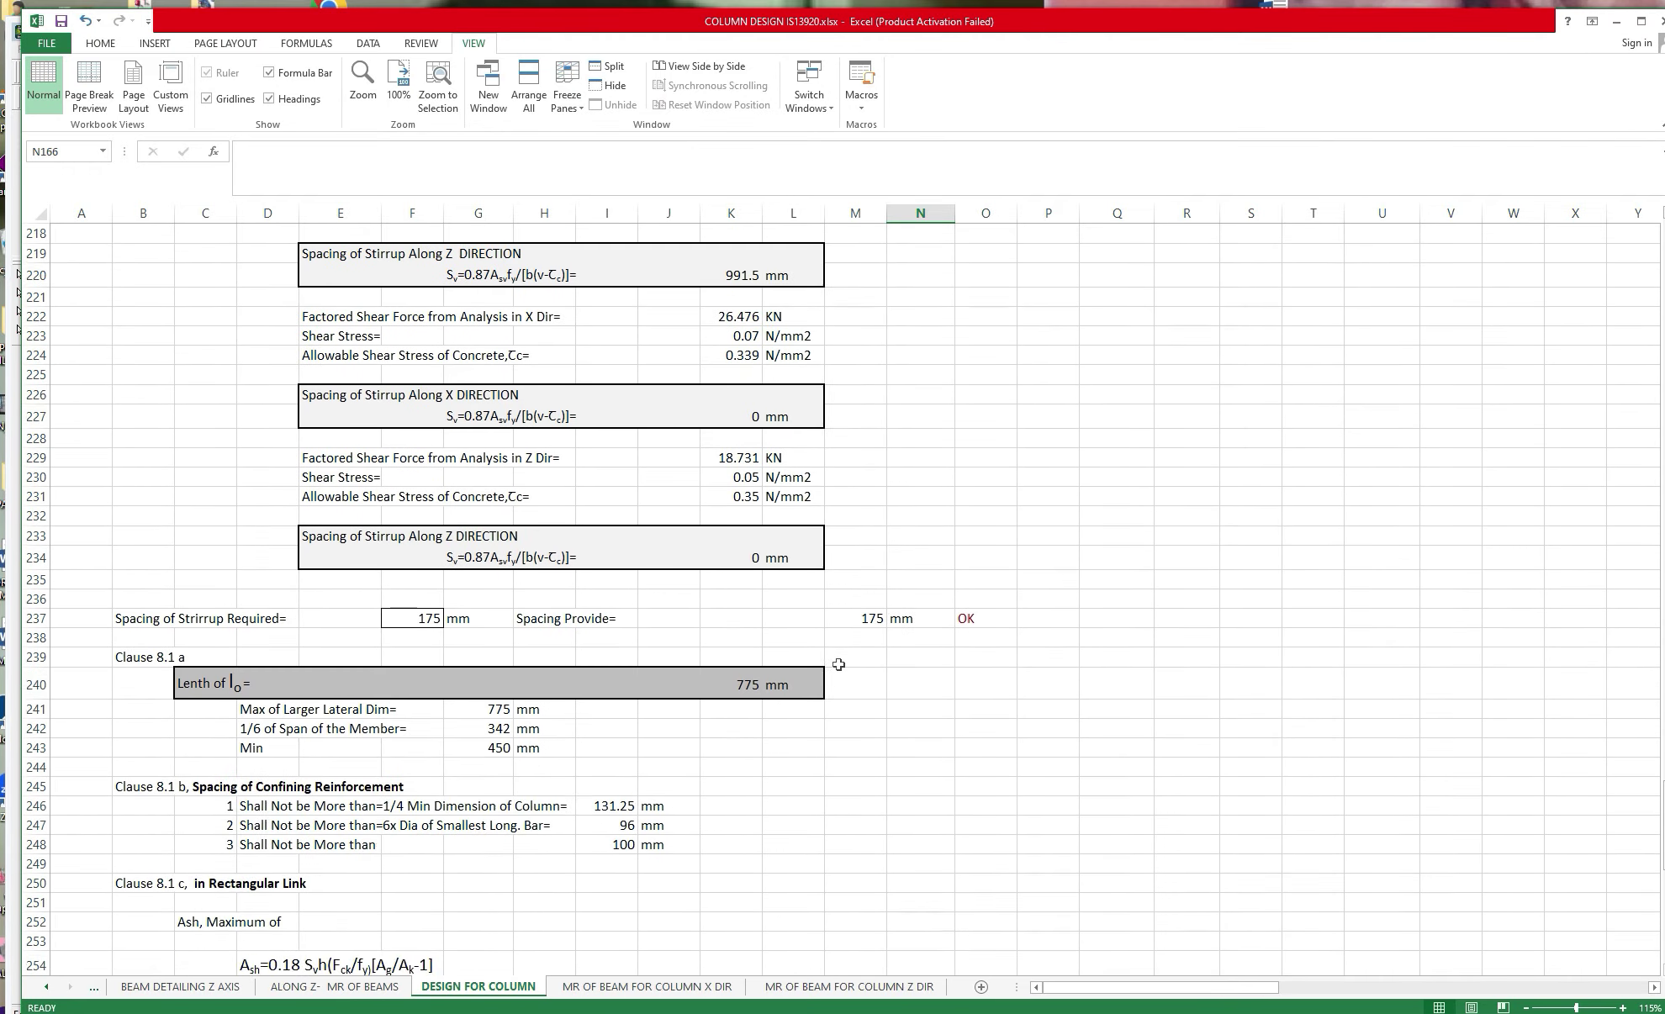
scroll(838, 665, "down", 9)
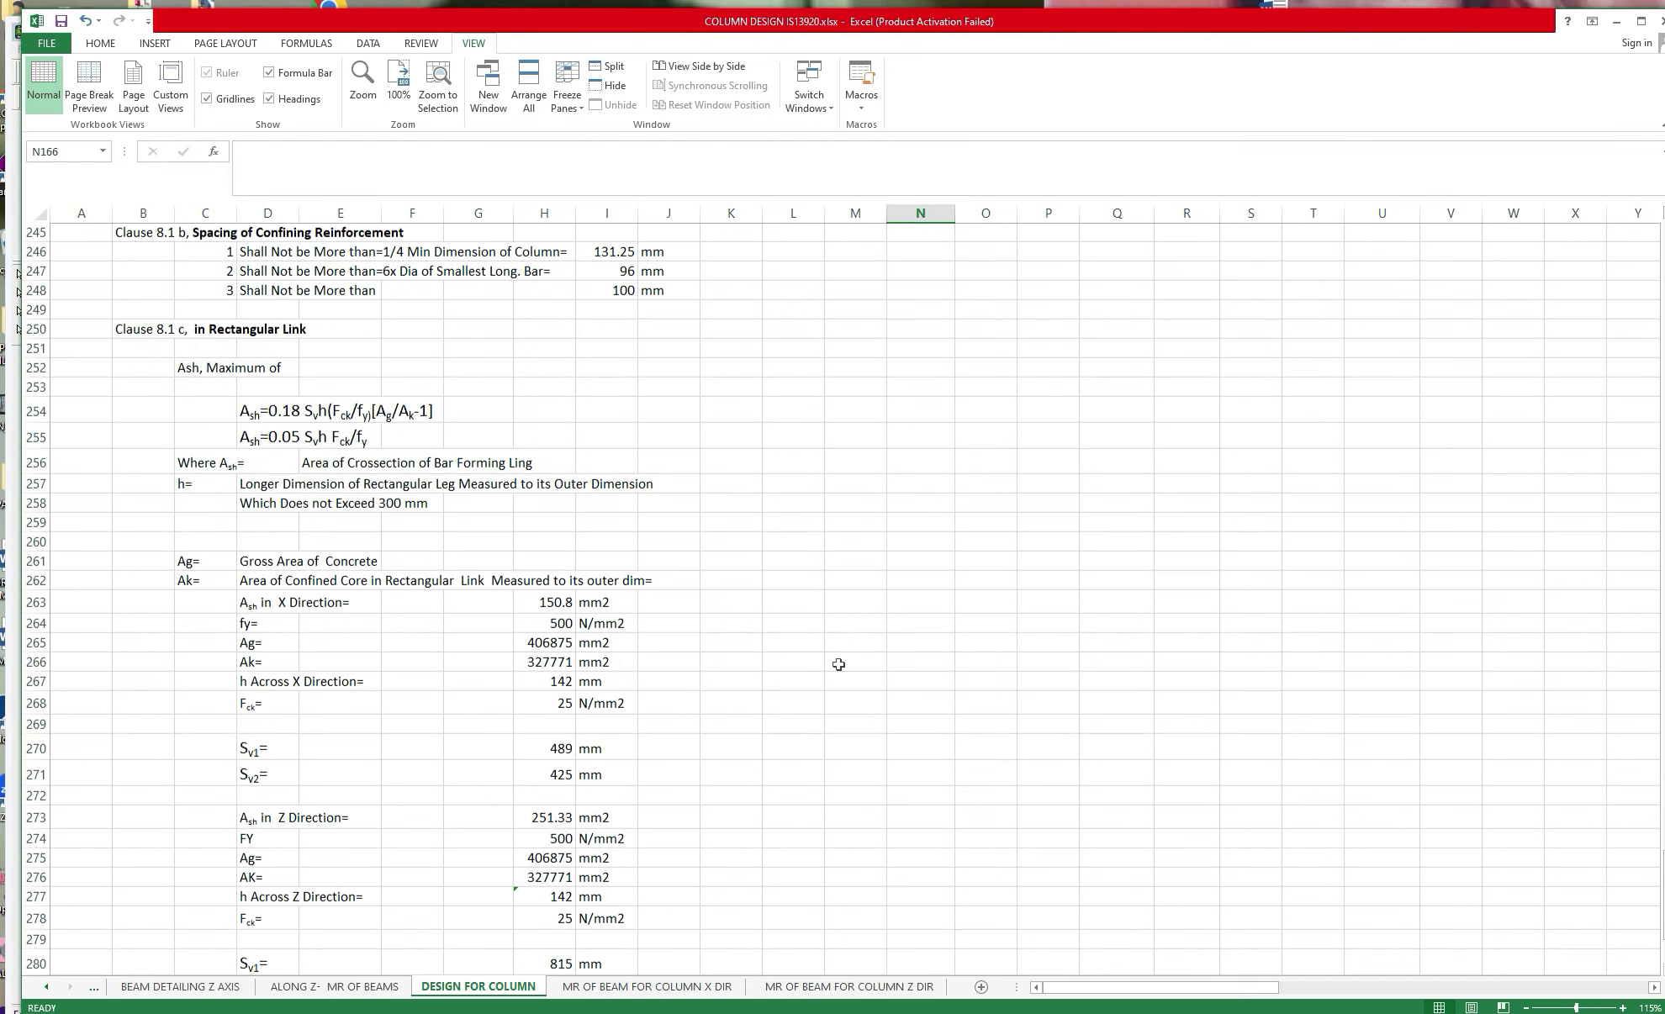
scroll(838, 664, "down", 1)
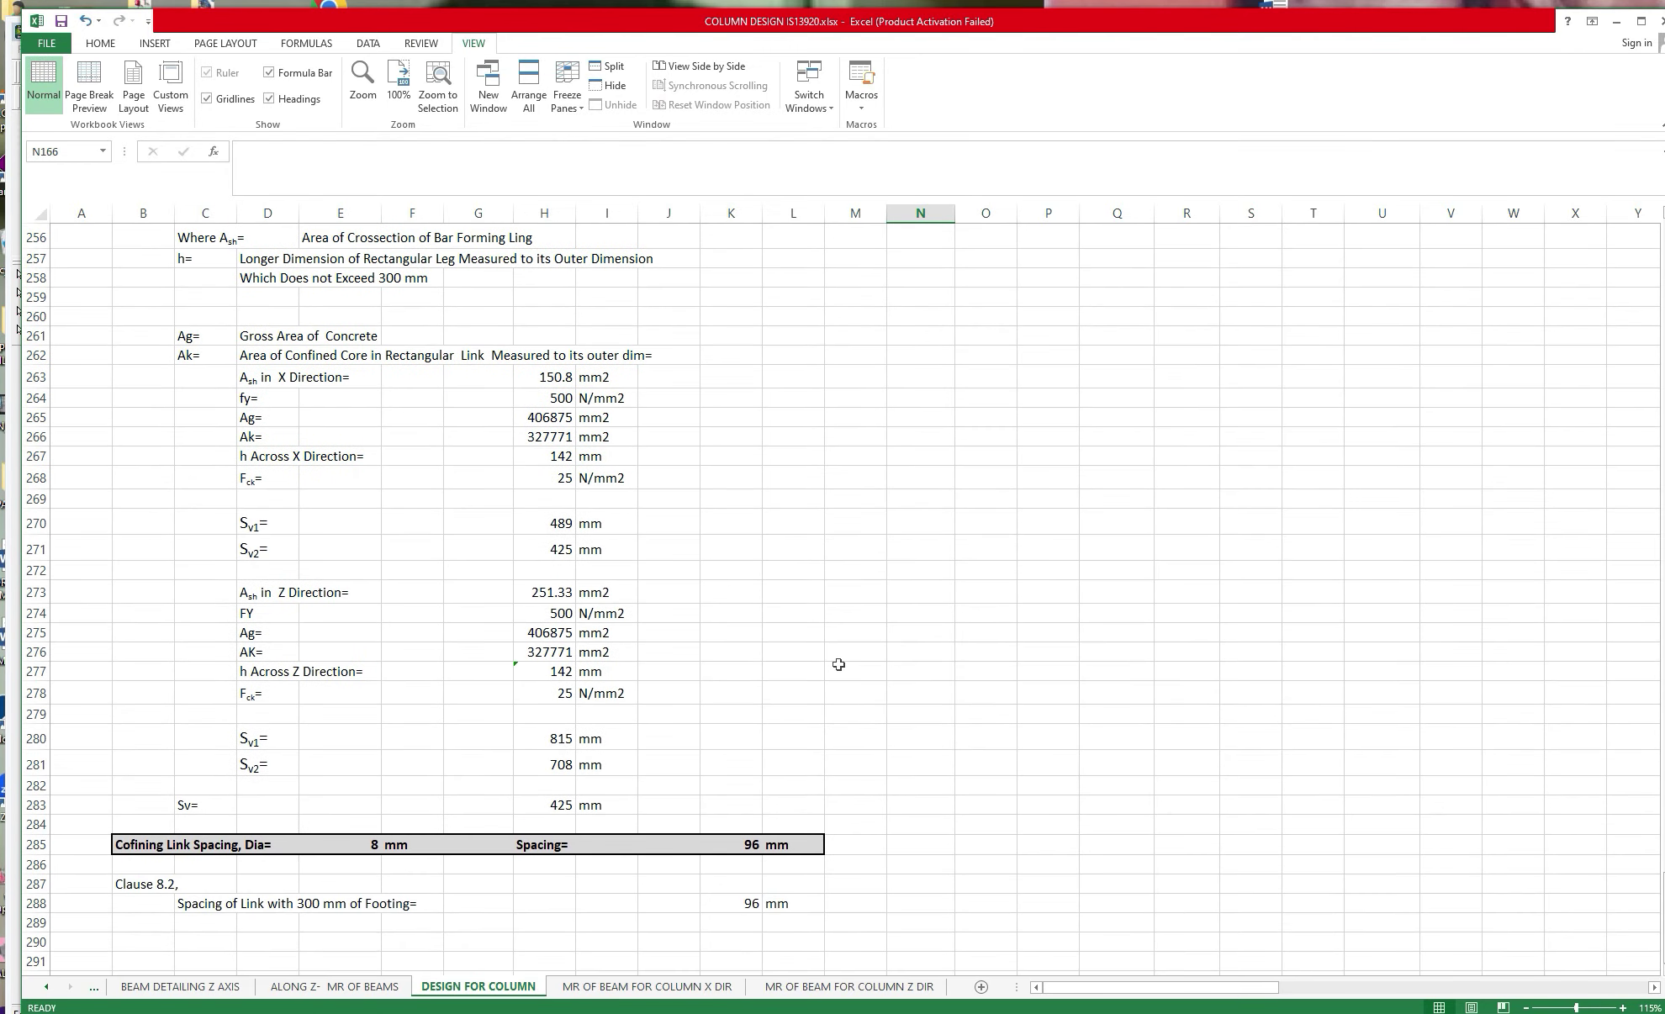
scroll(839, 664, "down", 1)
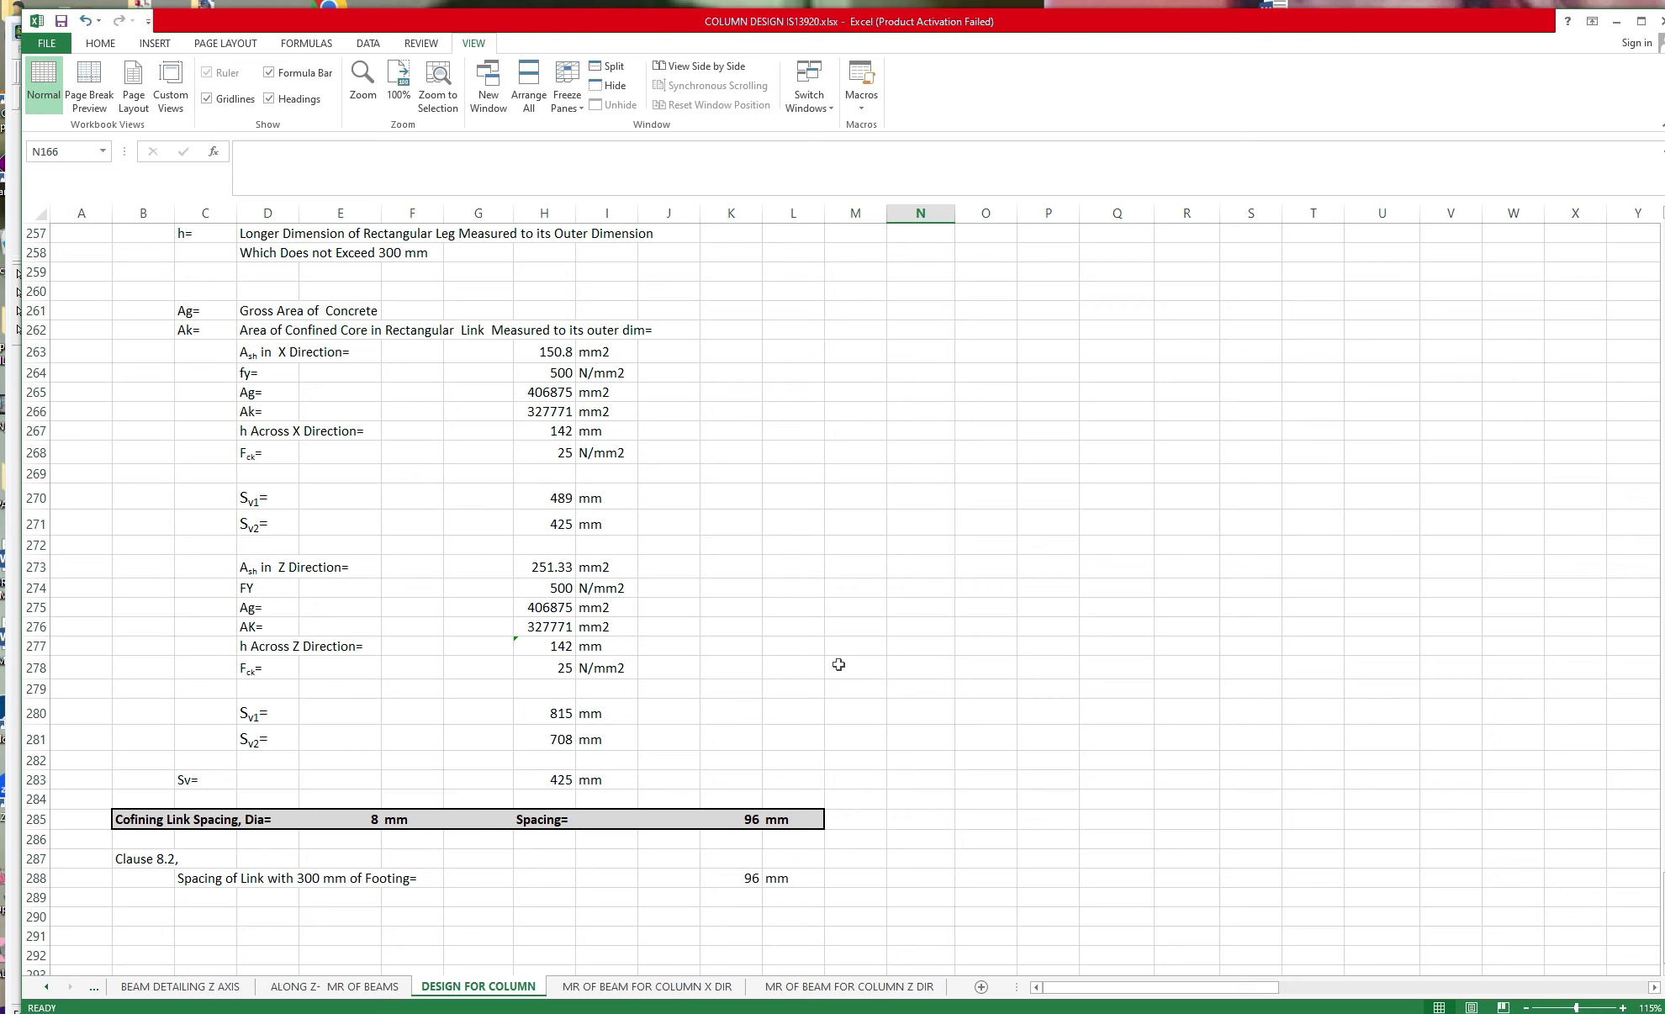
Trace the confining link diameter in E285 to its source and set the diameter of ties in H24 to 10 mm.
left_click(367, 817)
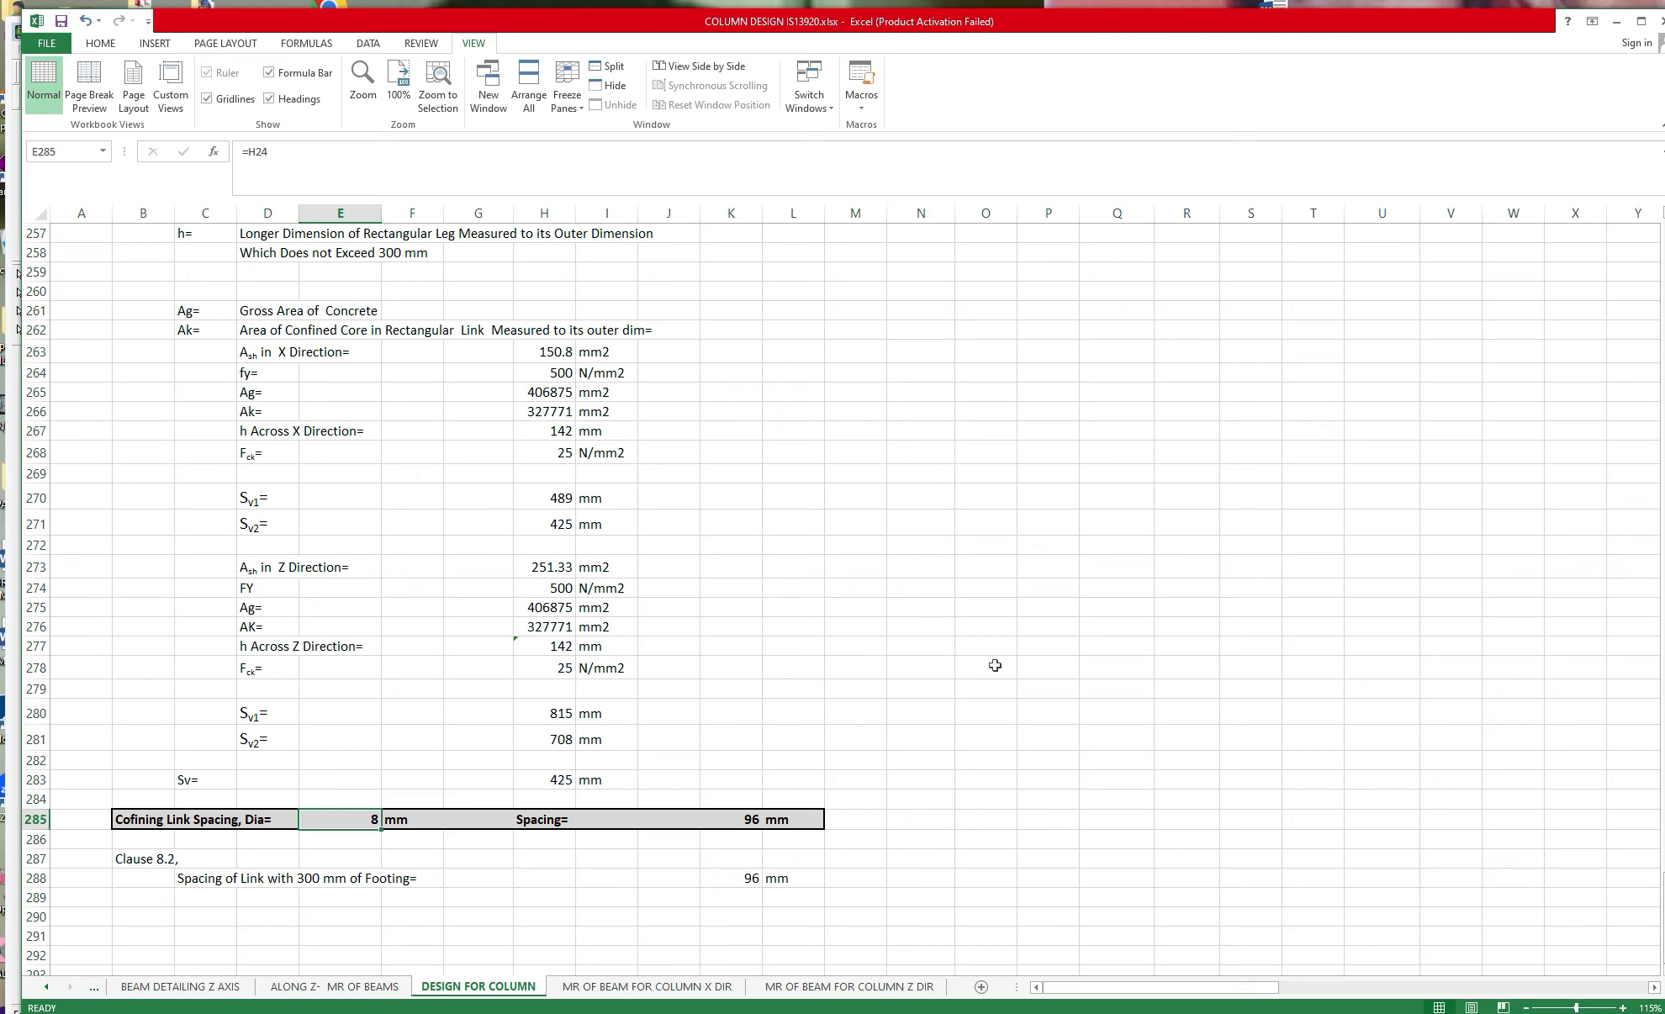
scroll(994, 665, "up", 4)
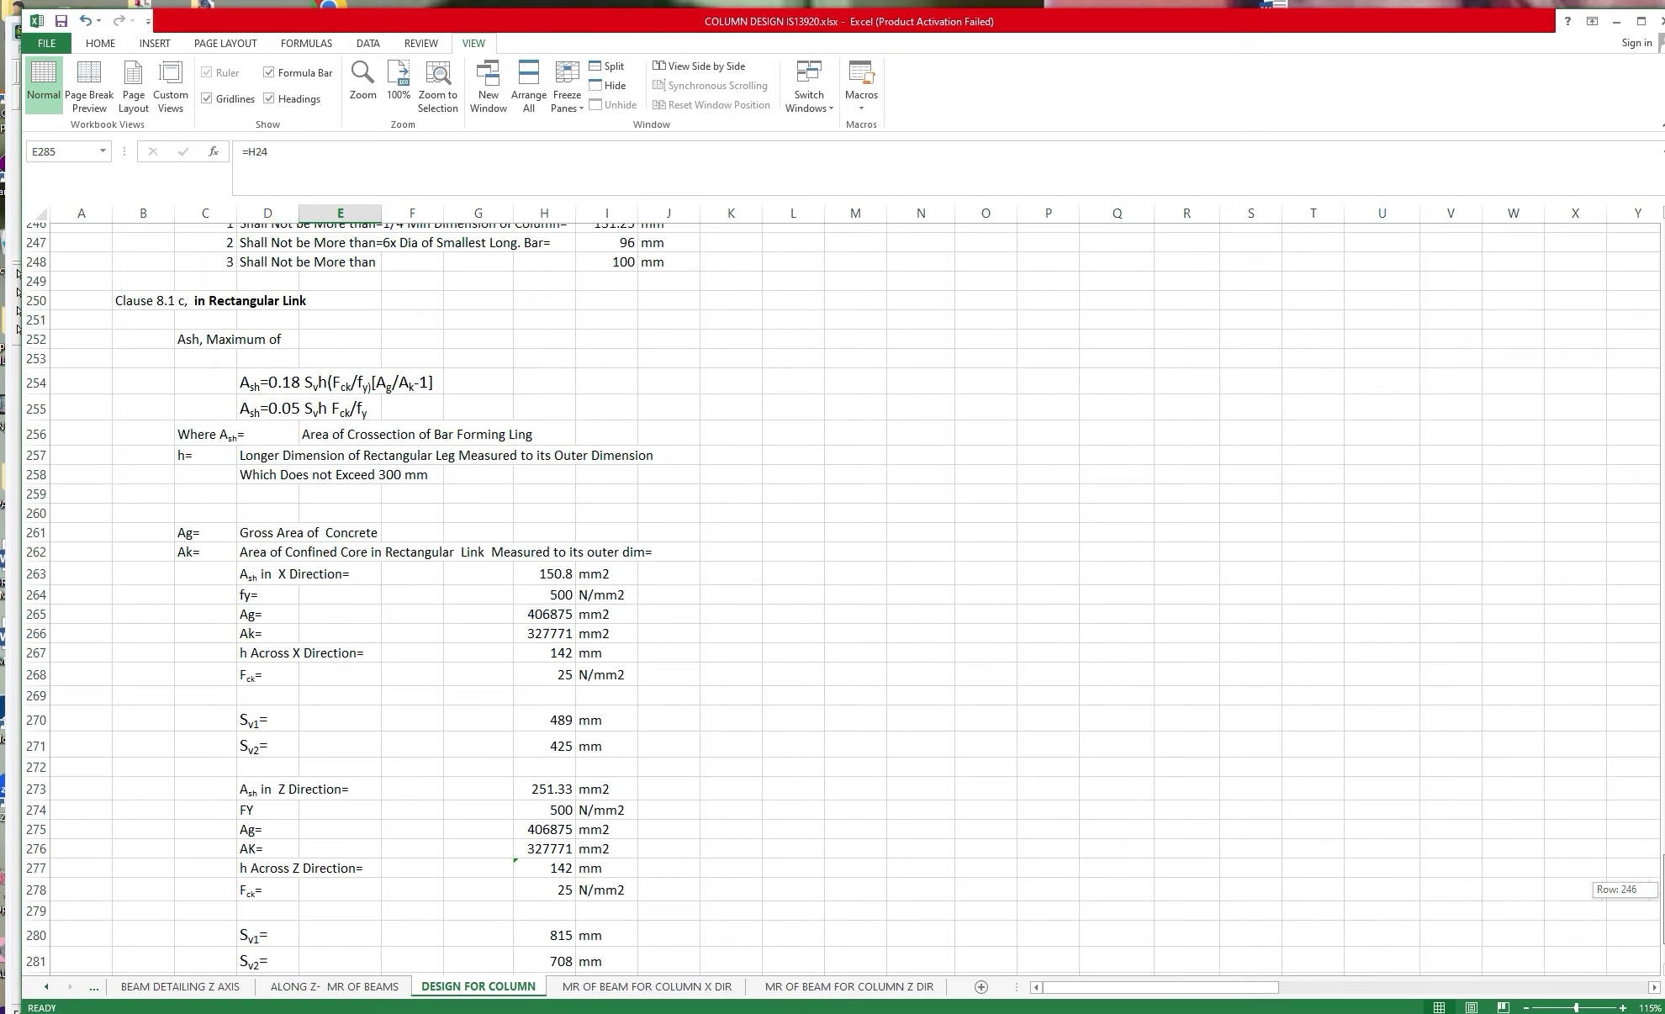
scroll(1401, 662, "up", 20)
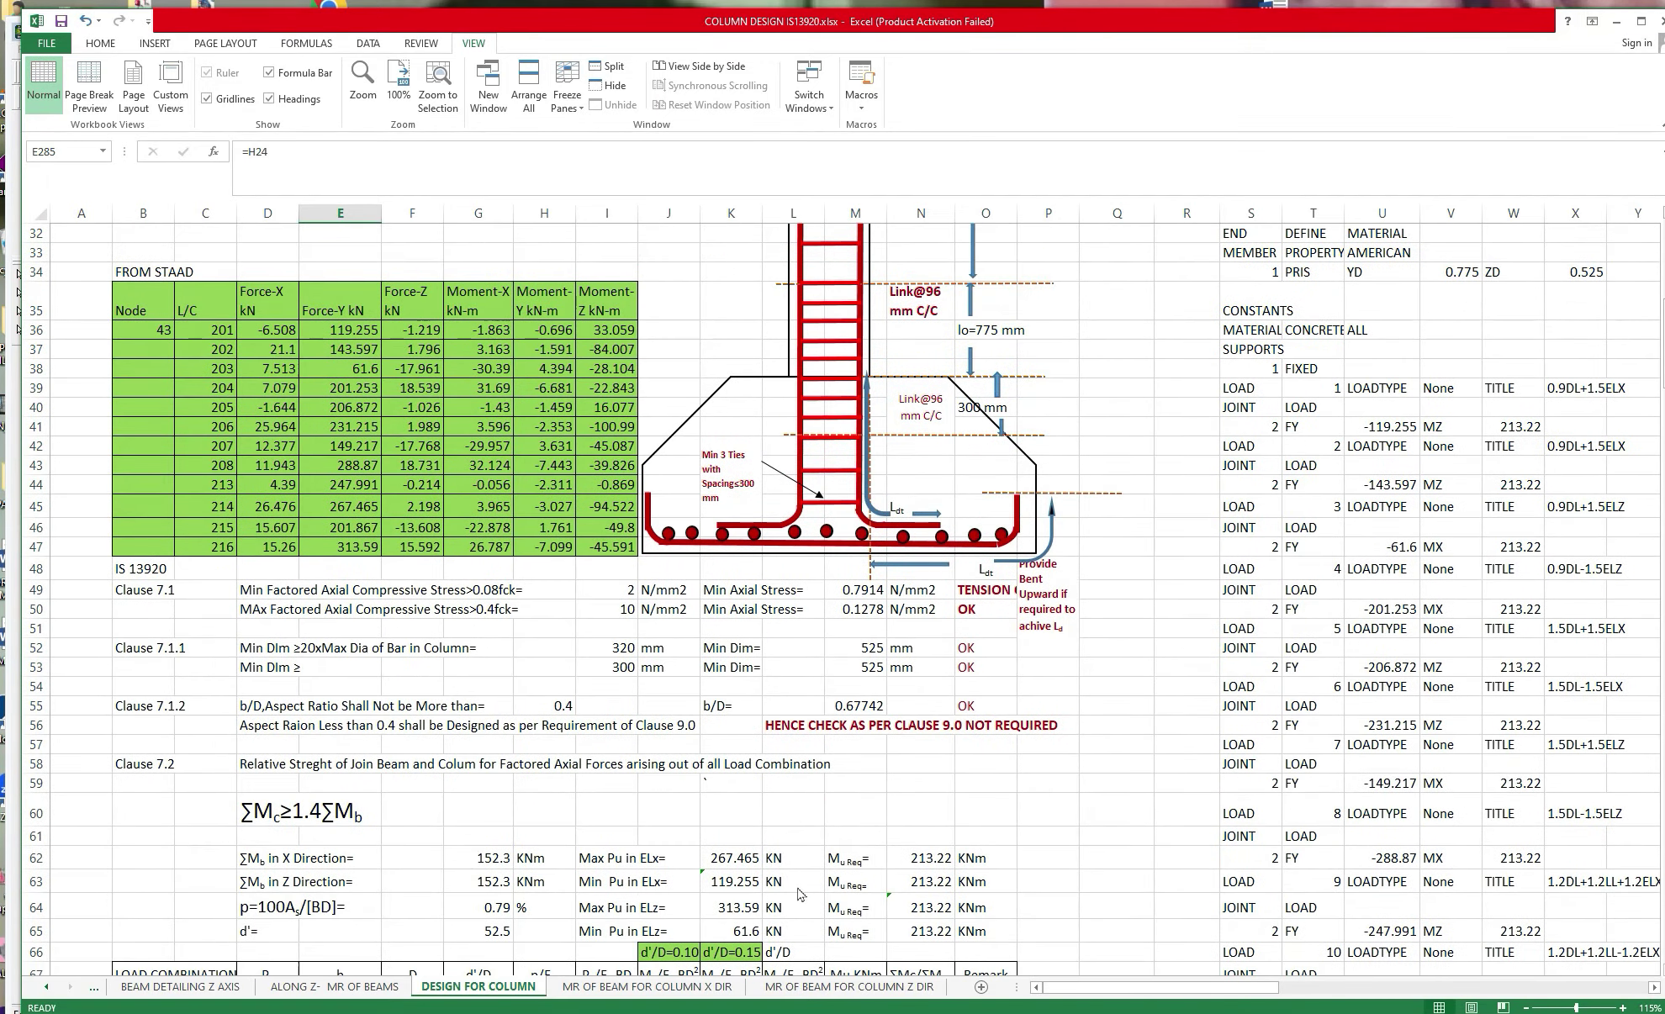
scroll(798, 894, "up", 10)
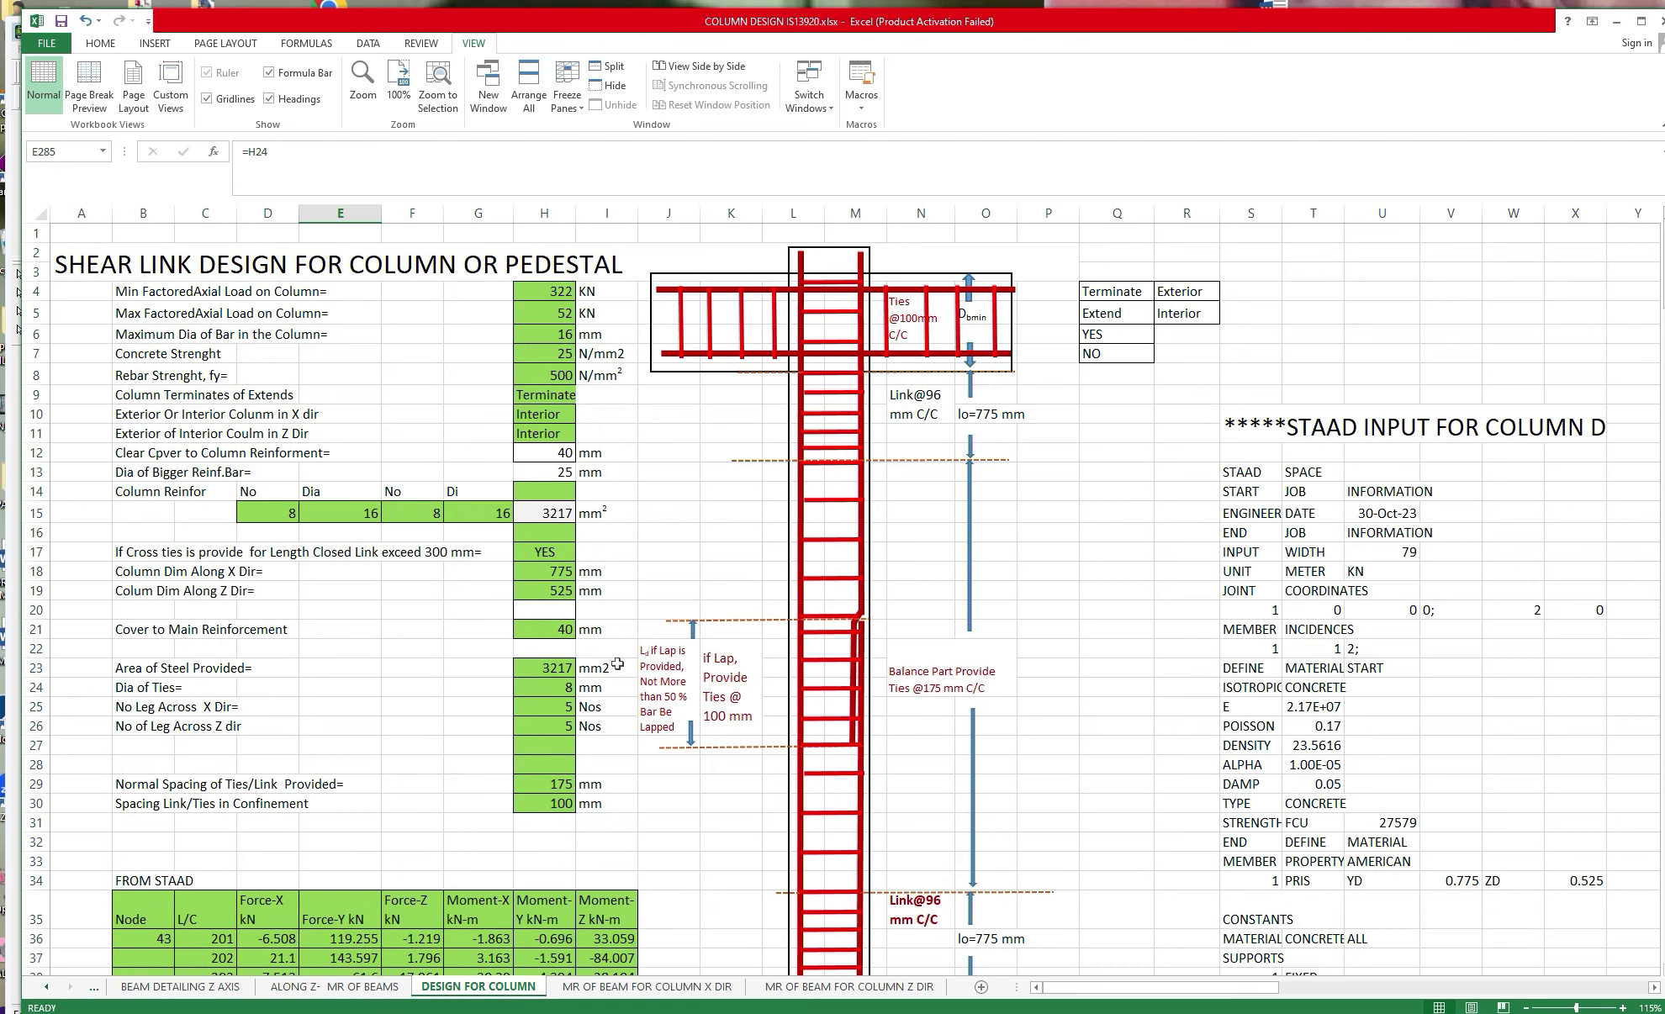
left_click(568, 686)
type("10")
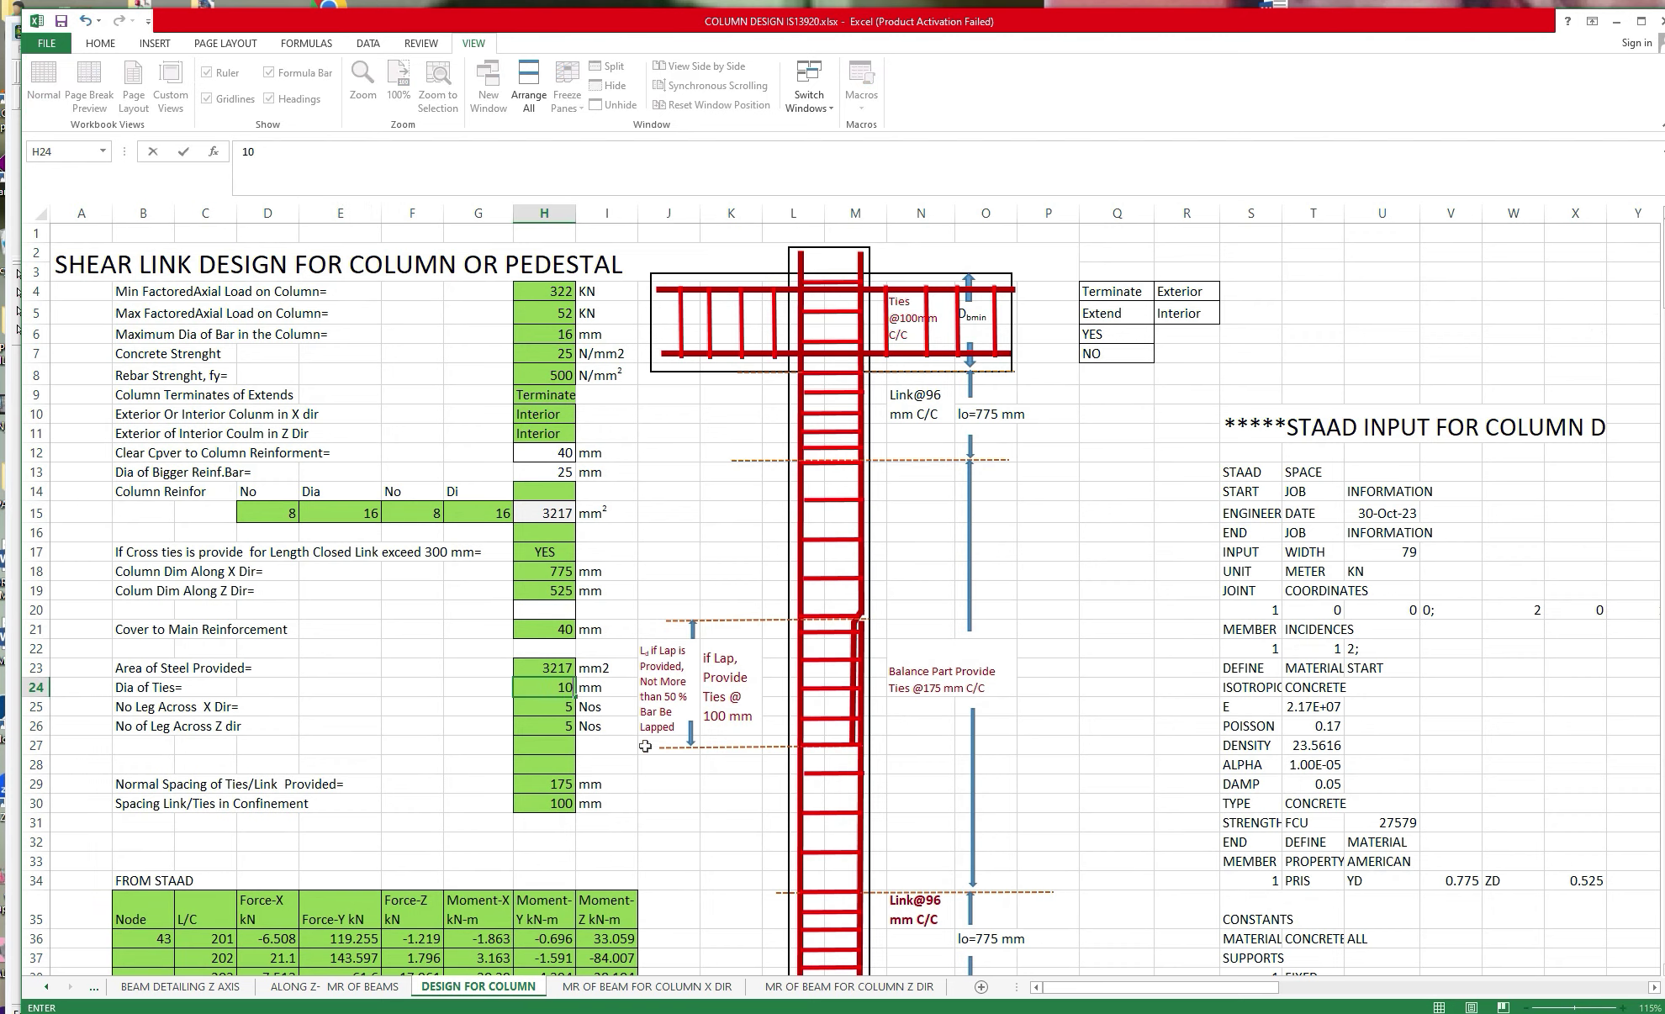
left_click(672, 820)
Check the recalculated confining link spacing against the Clause 8.1 b limit based on the smallest longitudinal bar diameter.
scroll(683, 809, "down", 3)
scroll(683, 810, "down", 5)
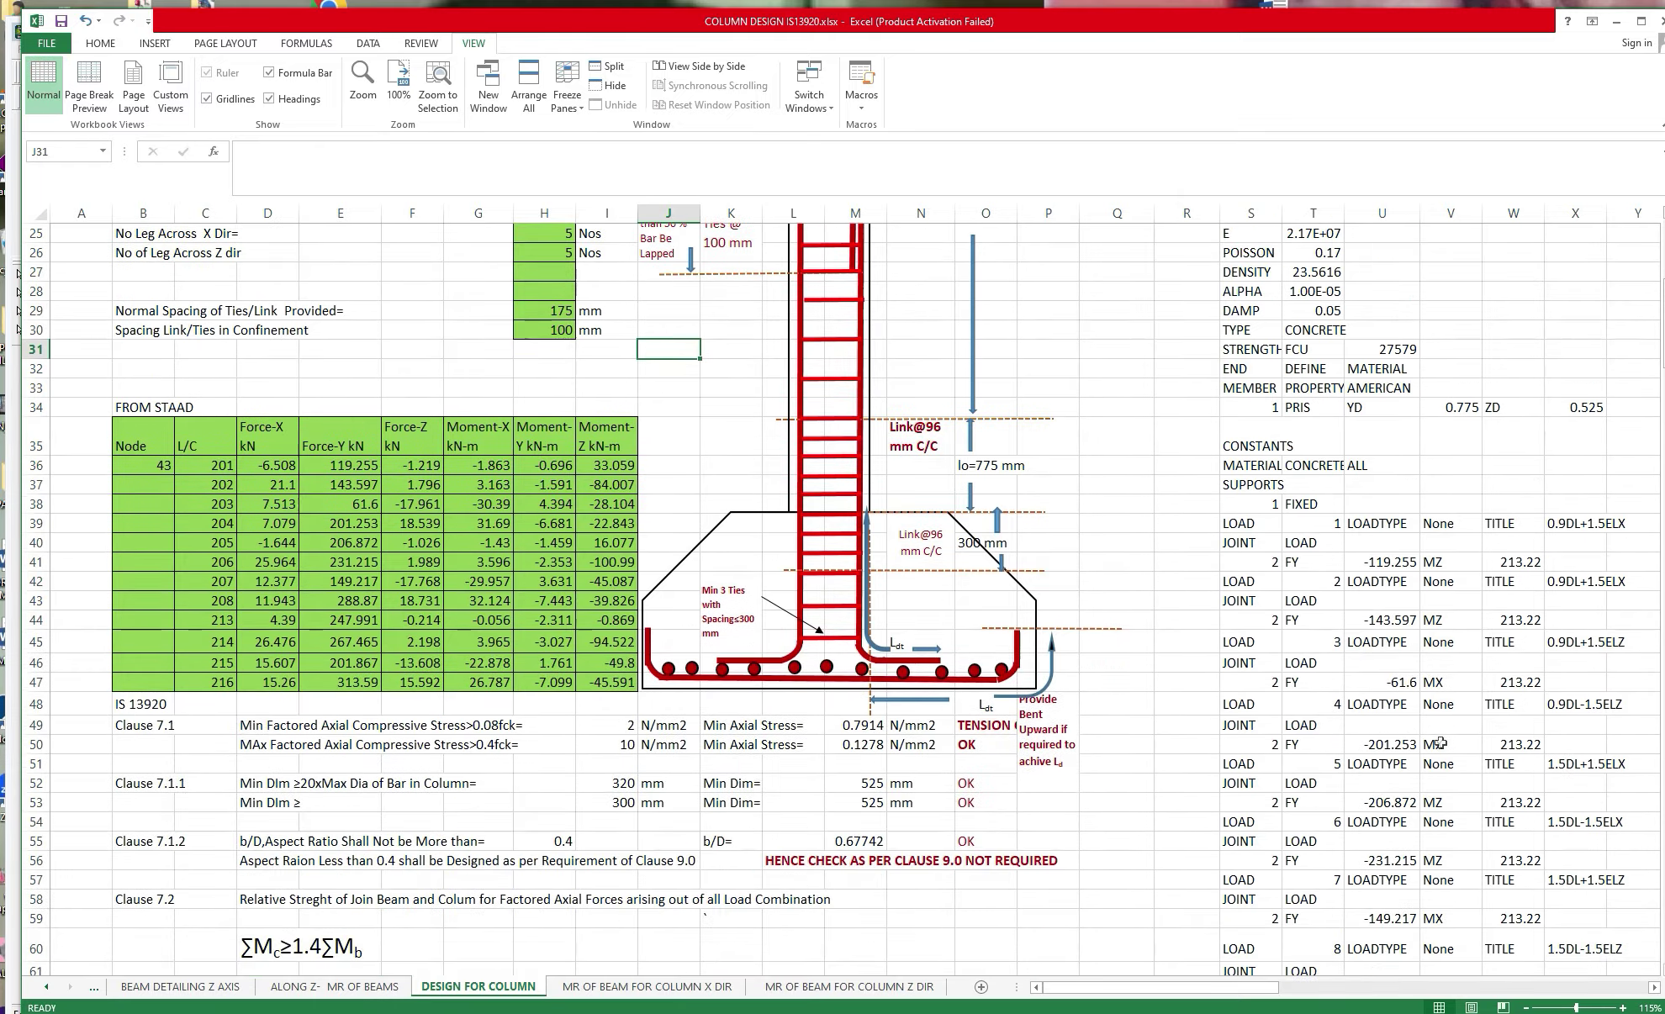
left_click_drag(1661, 295, 1657, 948)
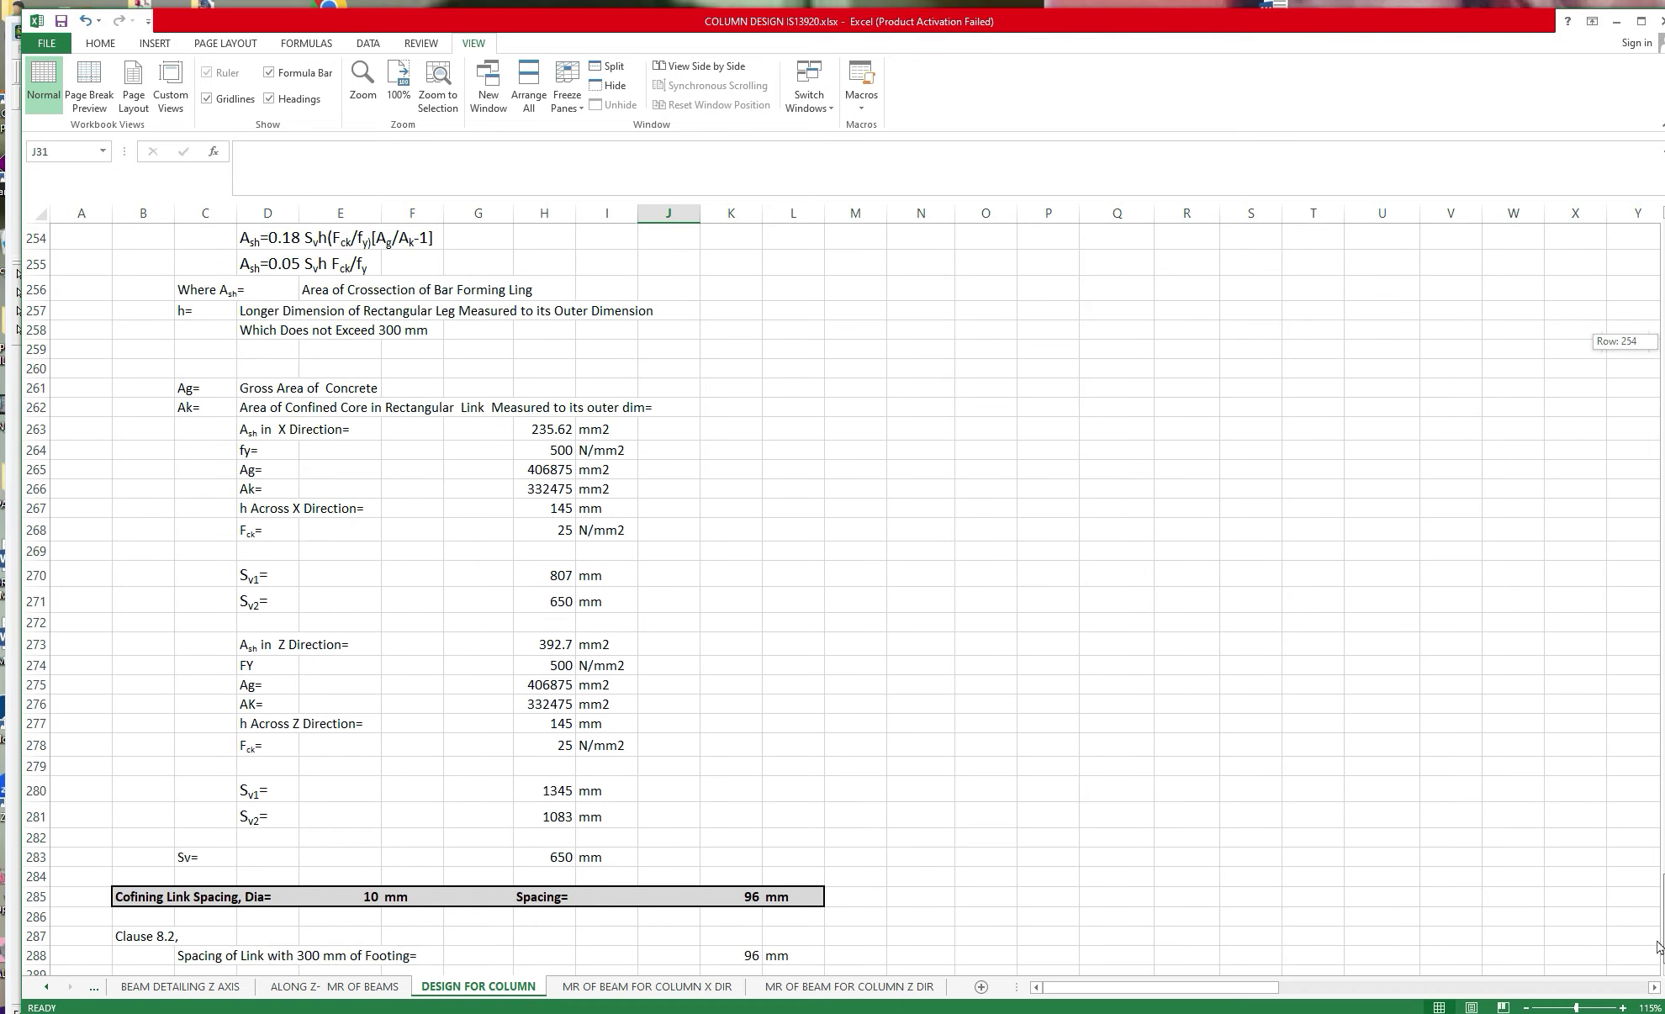
left_click_drag(1658, 948, 1658, 947)
scroll(841, 588, "up", 7)
left_click_drag(205, 542, 668, 542)
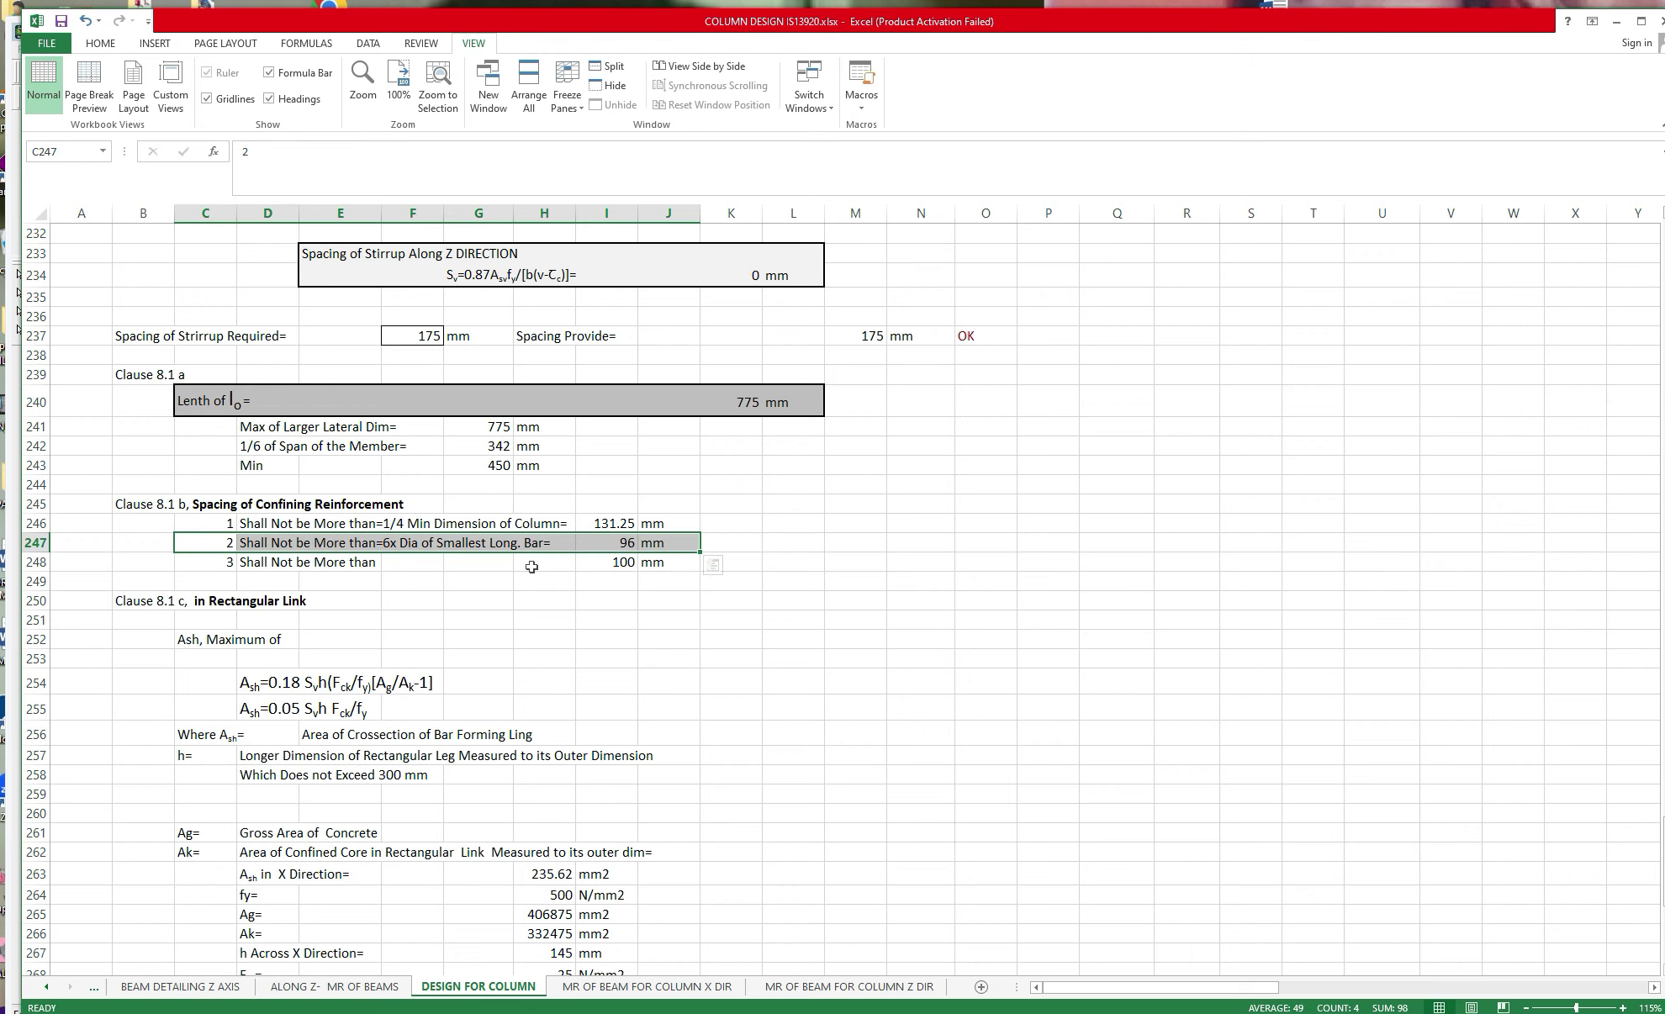
left_click(921, 654)
Examine the typical column drawing for link spacing in the lo zone, lap, balance part and footing.
scroll(922, 653, "up", 1)
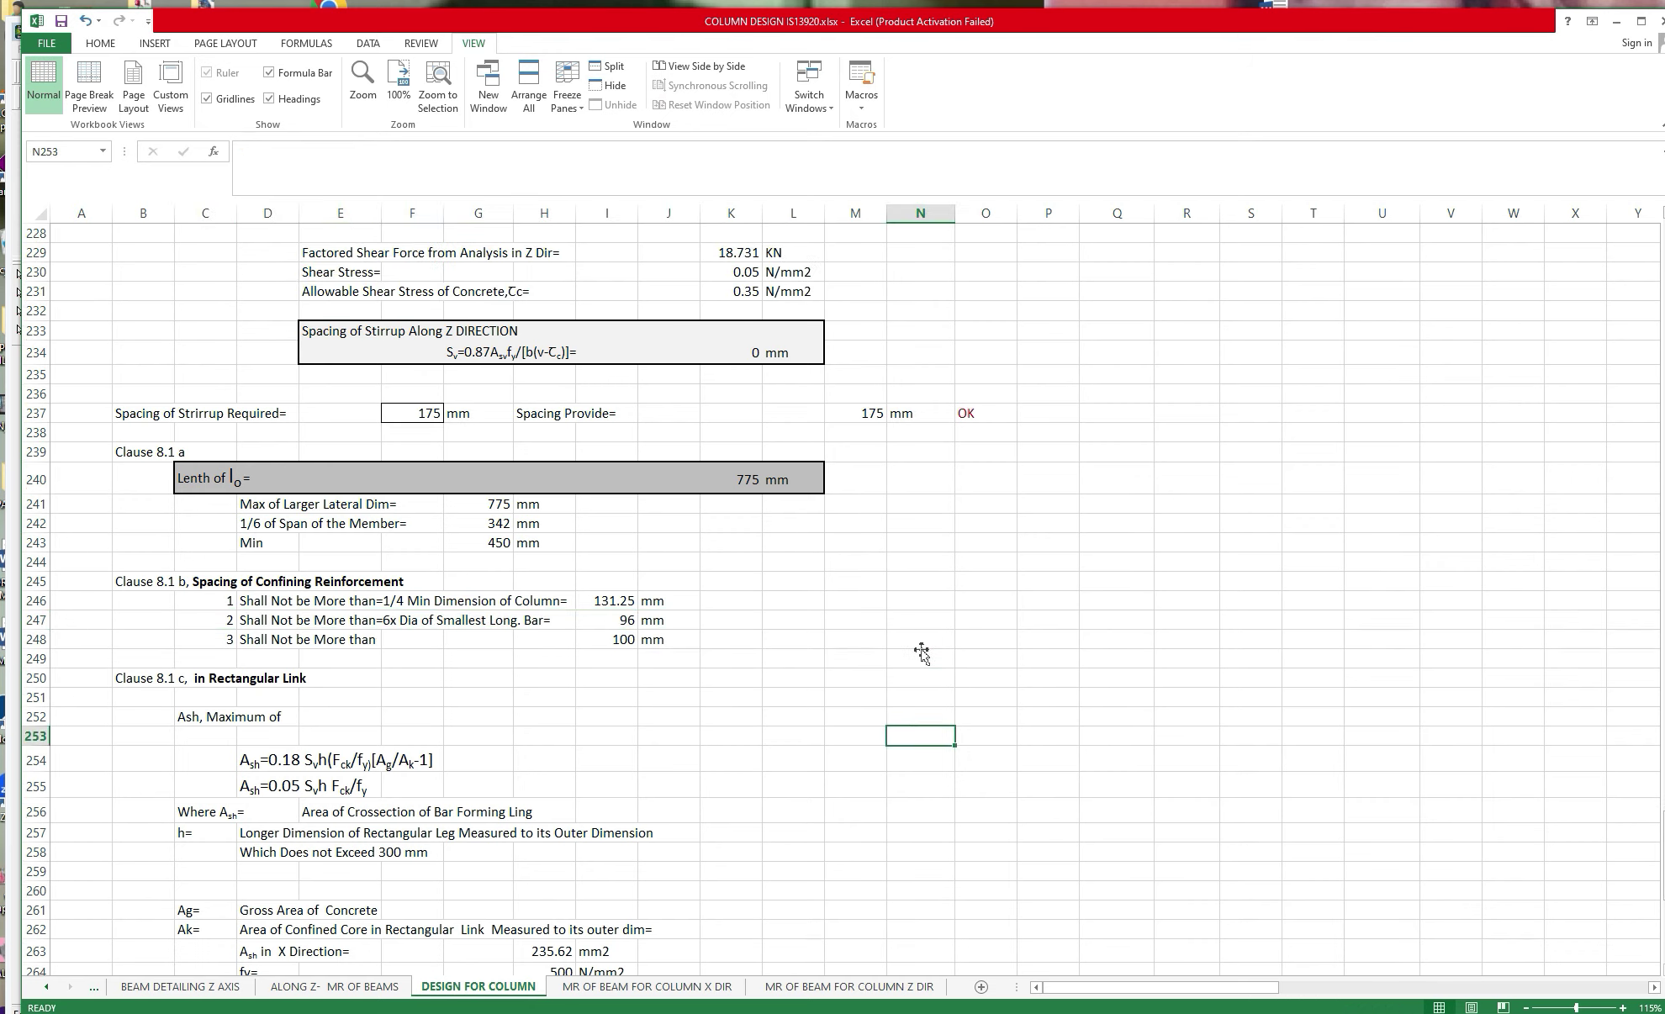
scroll(922, 653, "up", 8)
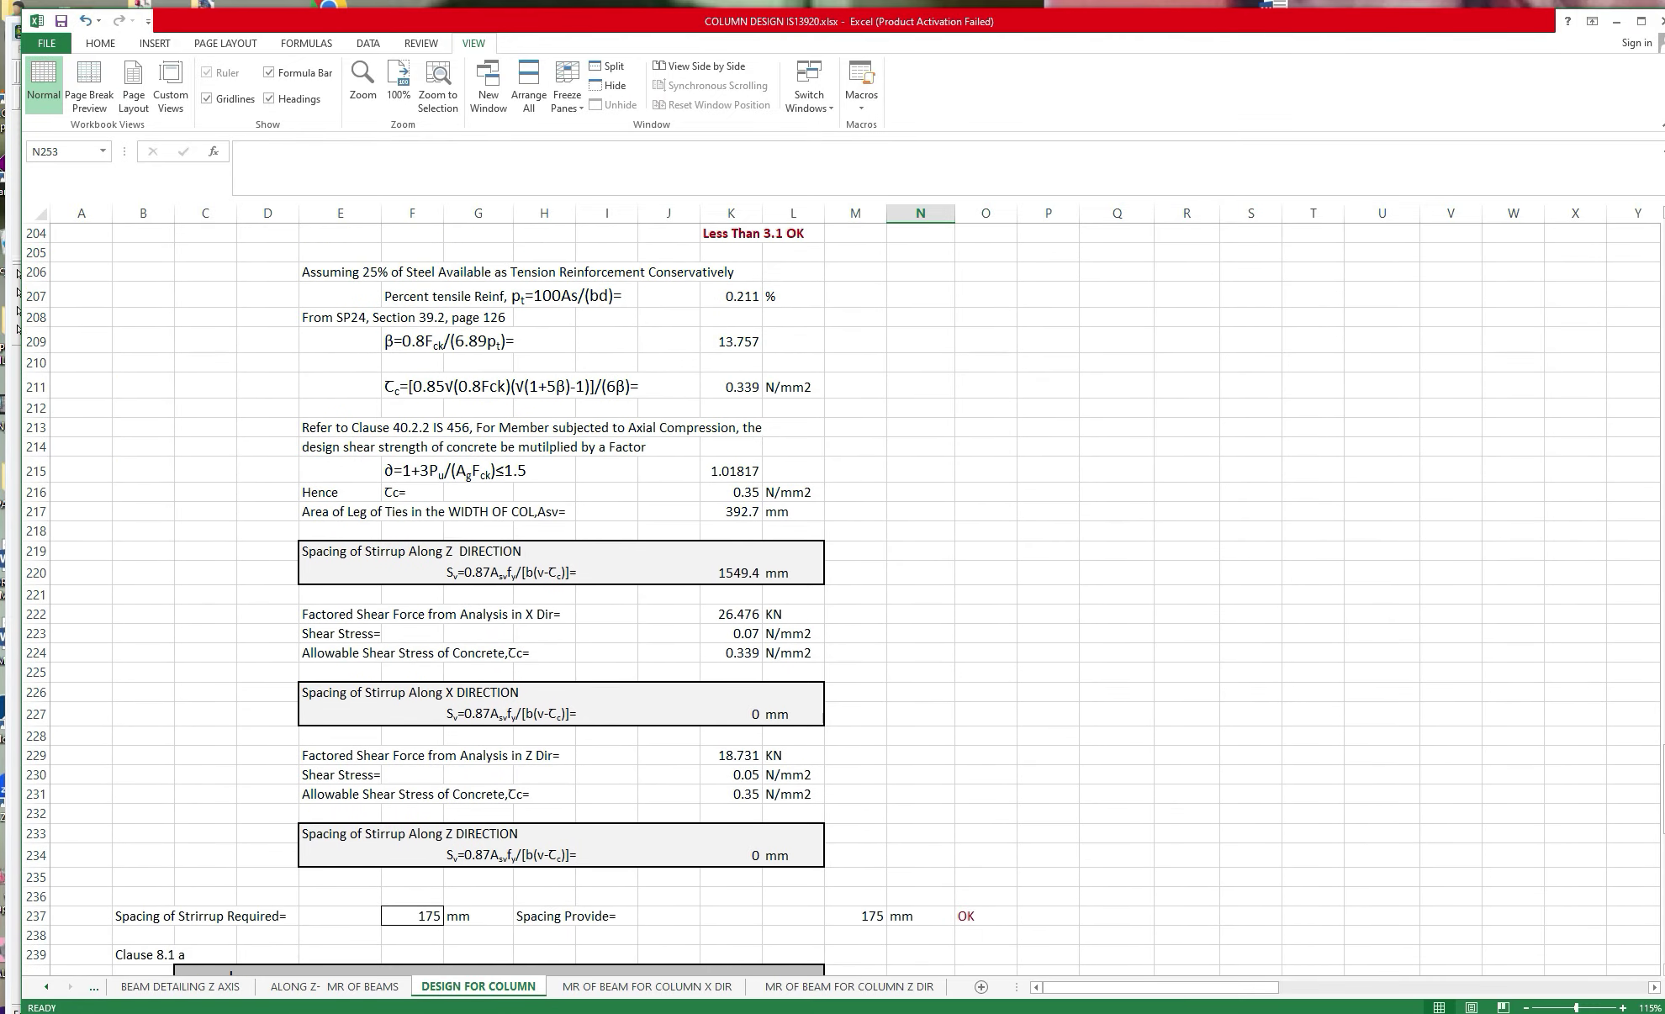
mouse_move(1661, 814)
left_mouse_down()
mouse_move(1661, 332)
mouse_move(1661, 812)
left_mouse_up()
left_click(1032, 595)
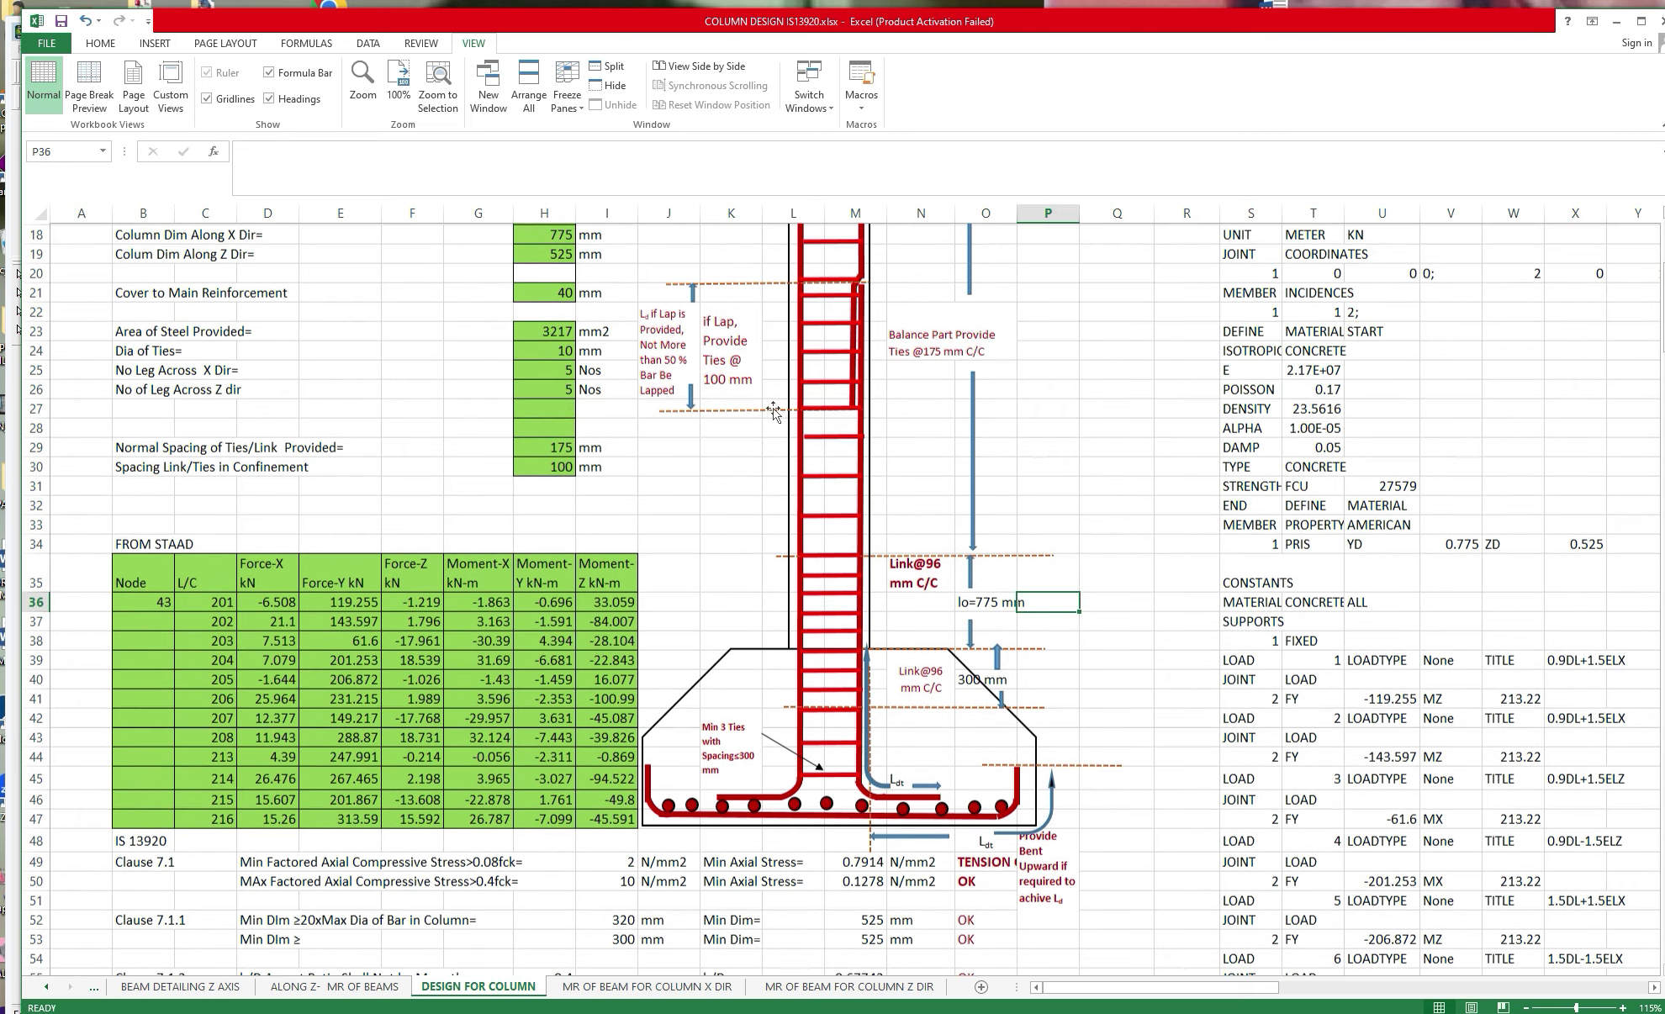
scroll(773, 411, "up", 1)
scroll(774, 410, "down", 1)
scroll(774, 411, "down", 2)
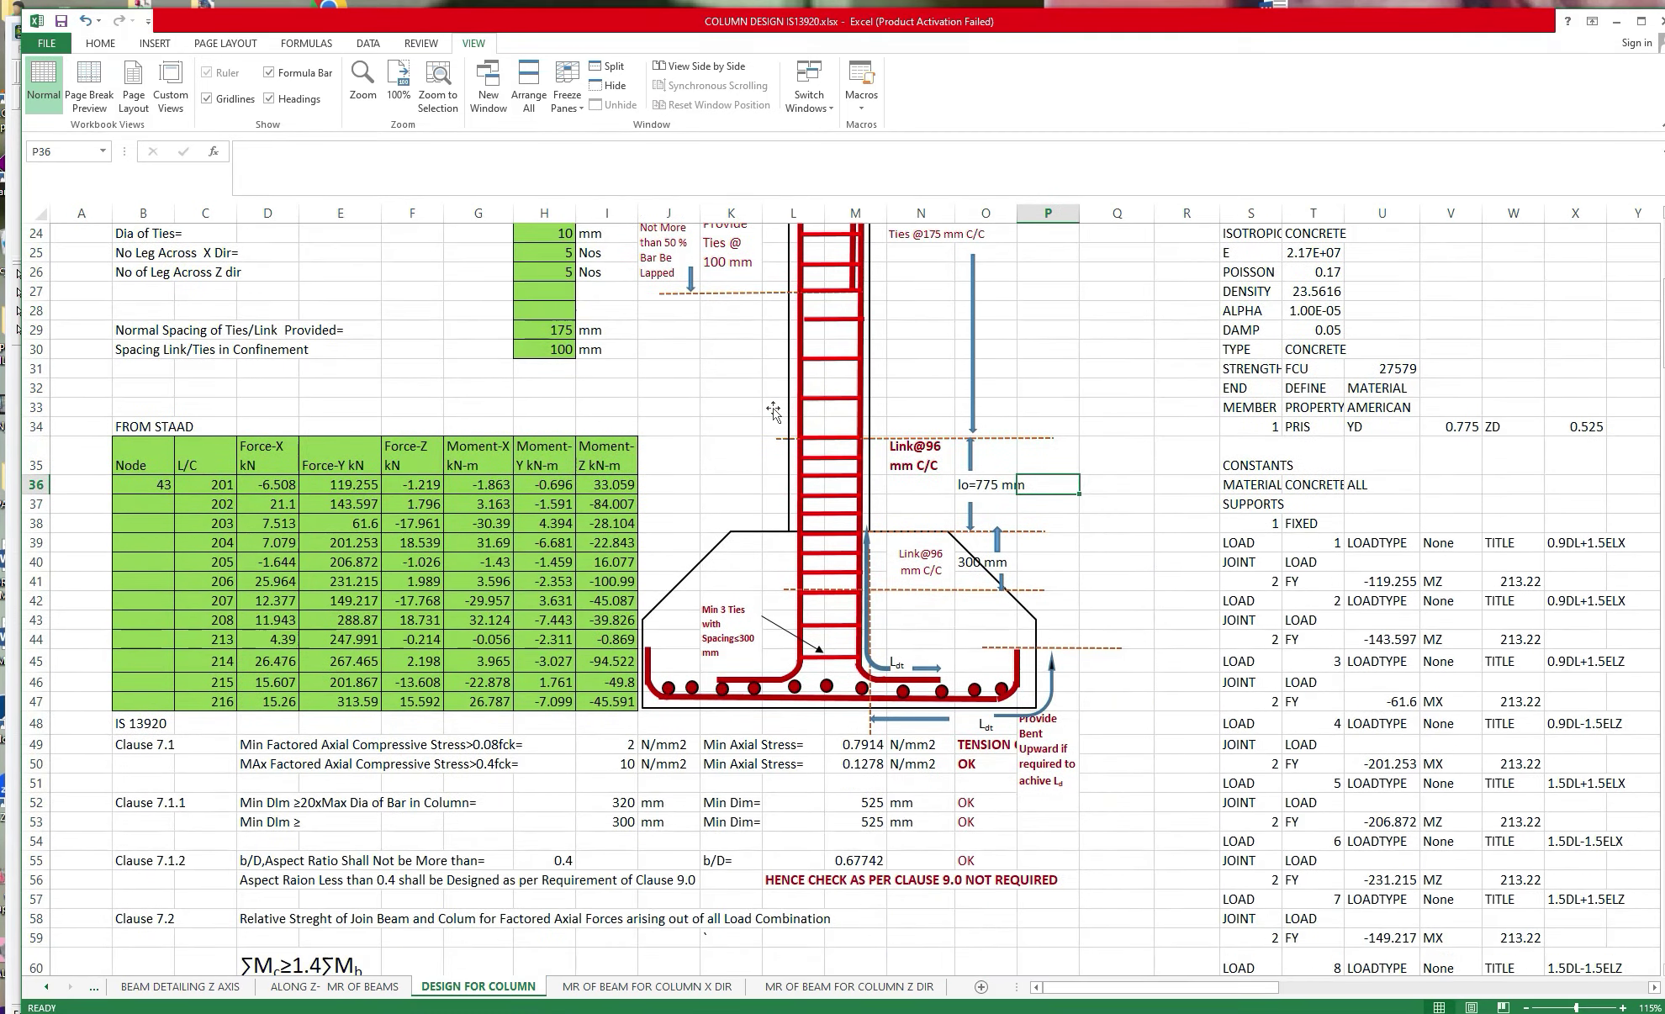
scroll(773, 411, "down", 8)
scroll(770, 424, "up", 5)
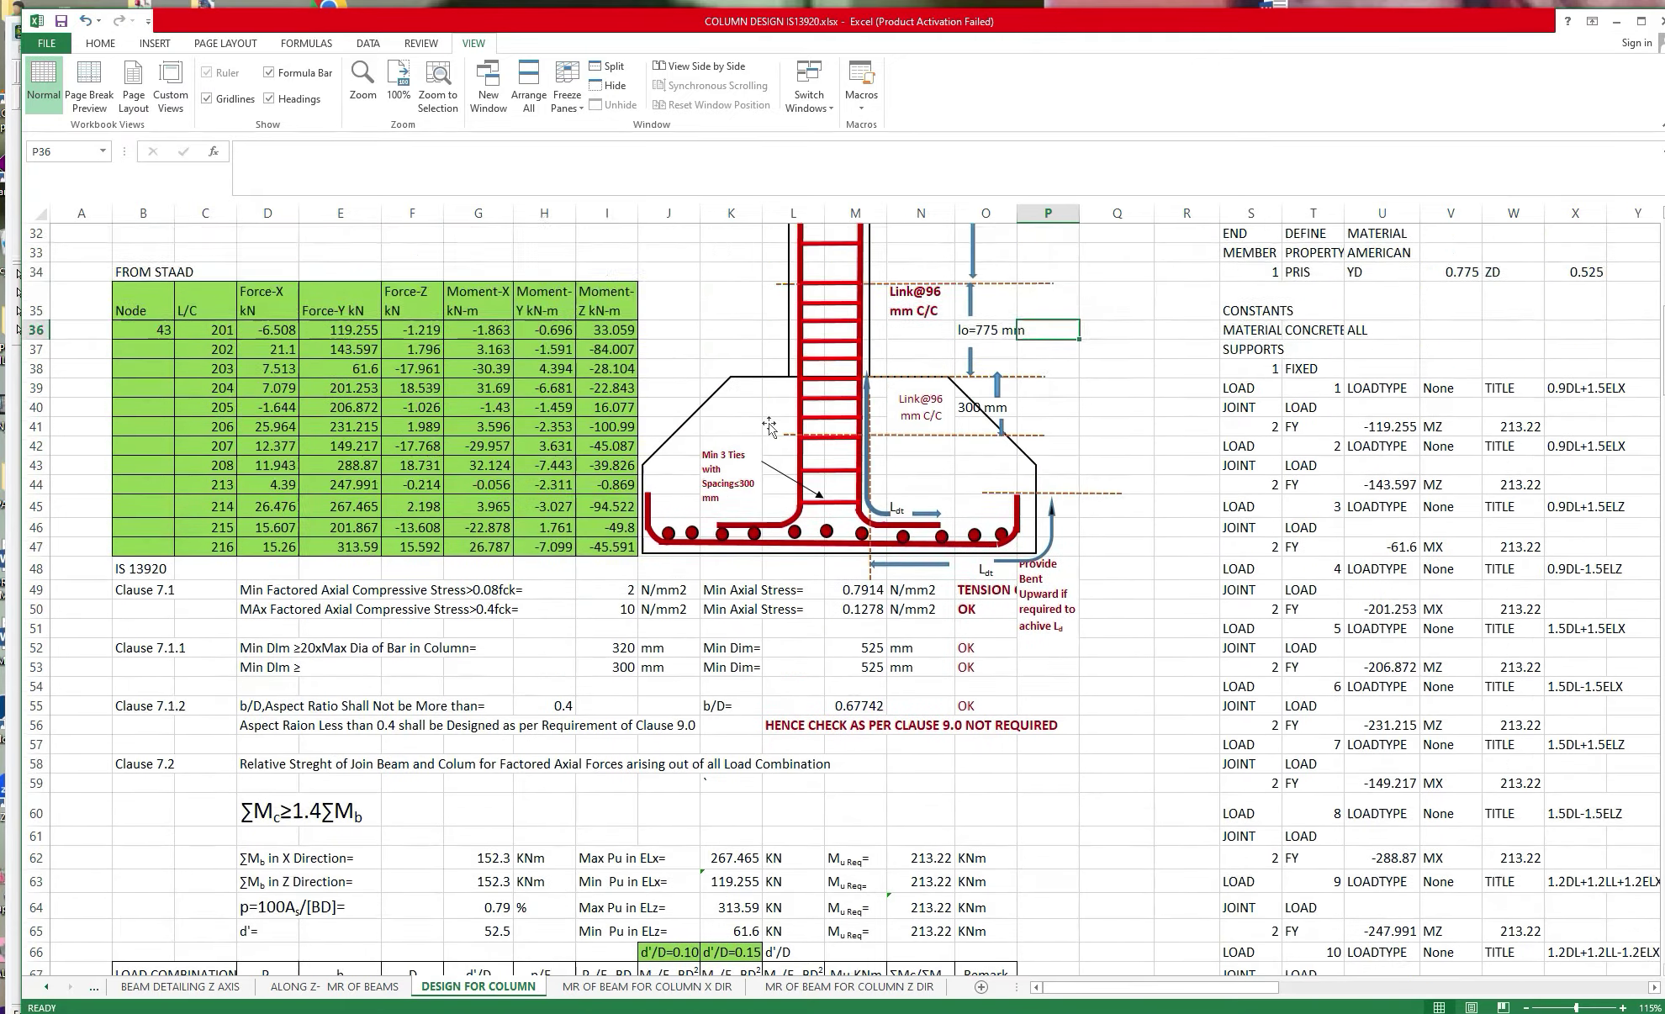
scroll(770, 426, "up", 3)
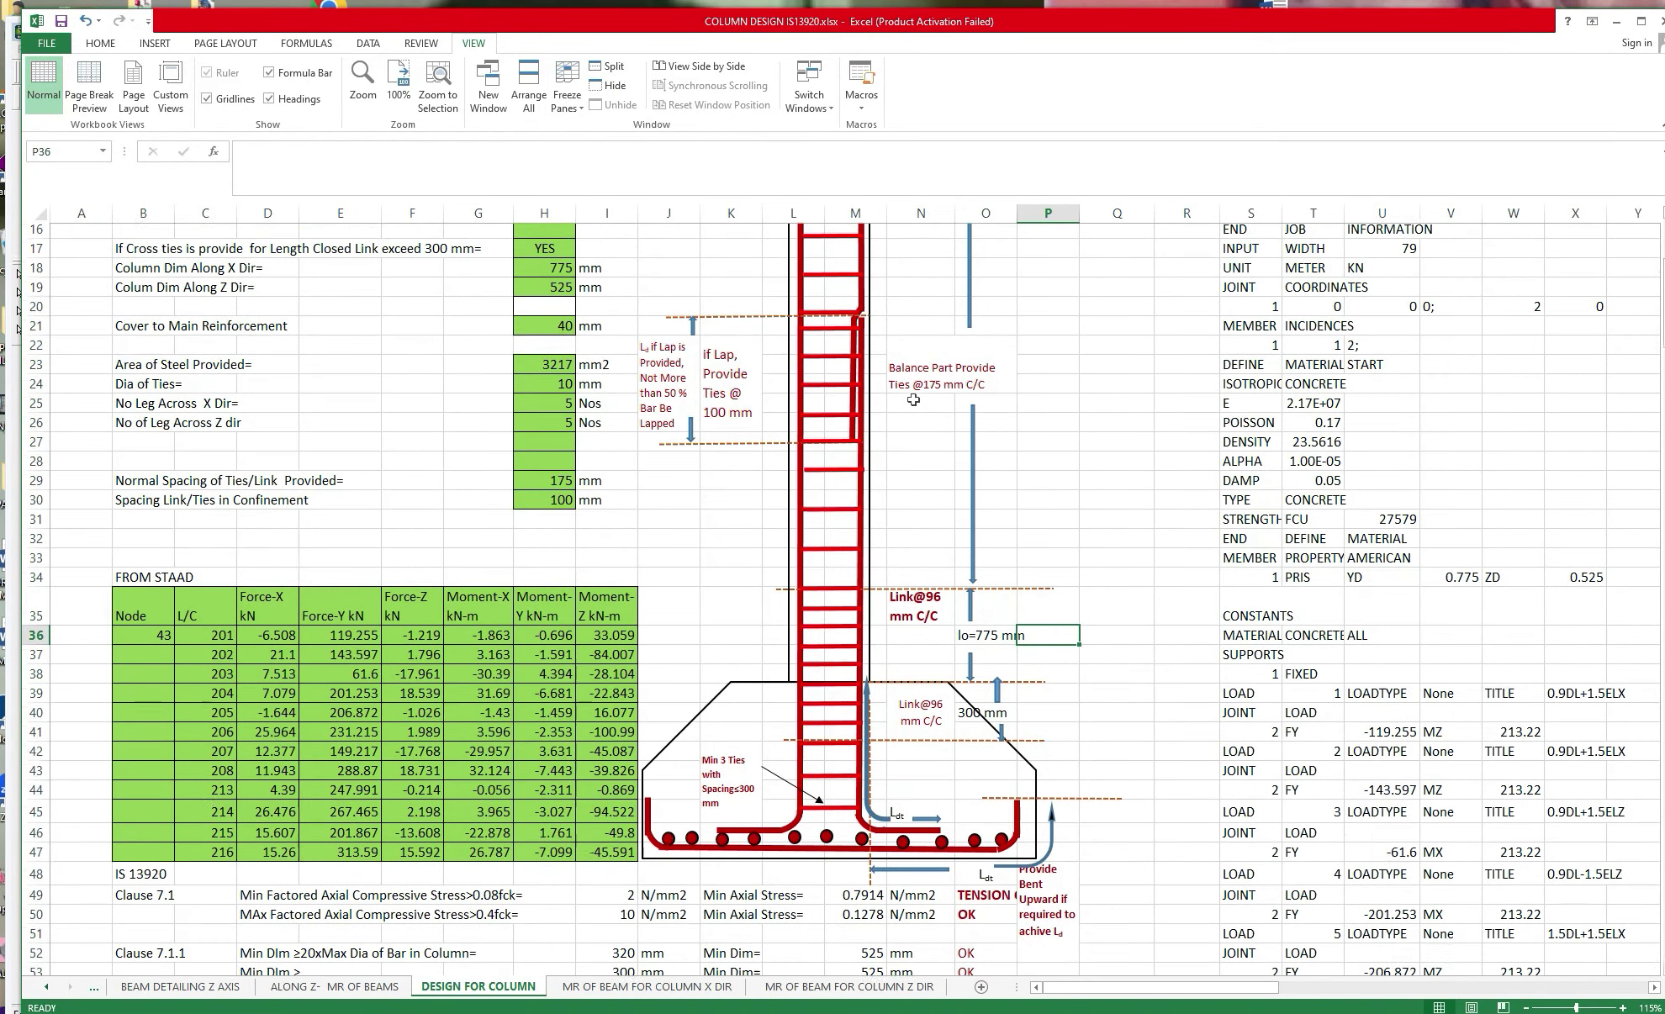
scroll(913, 408, "down", 1)
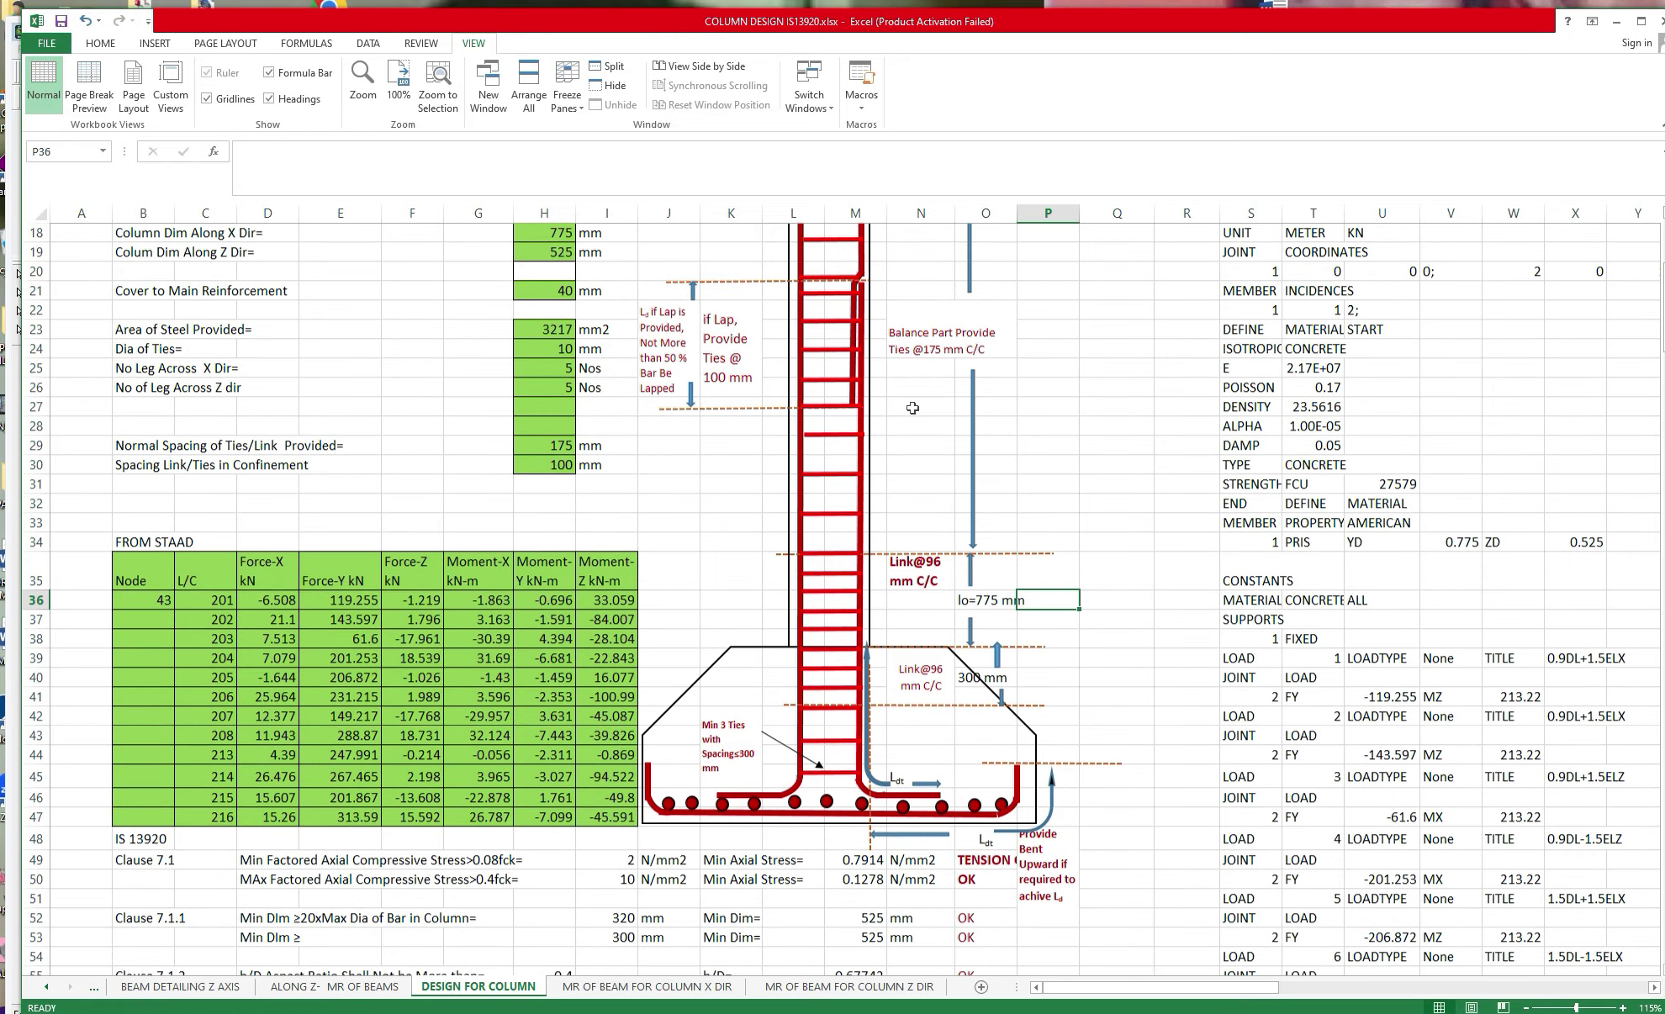
Review the IS 13920 clause checks and both shear directions down to the required and provided stirrup spacing in row 237.
scroll(849, 569, "down", 9)
scroll(849, 570, "down", 6)
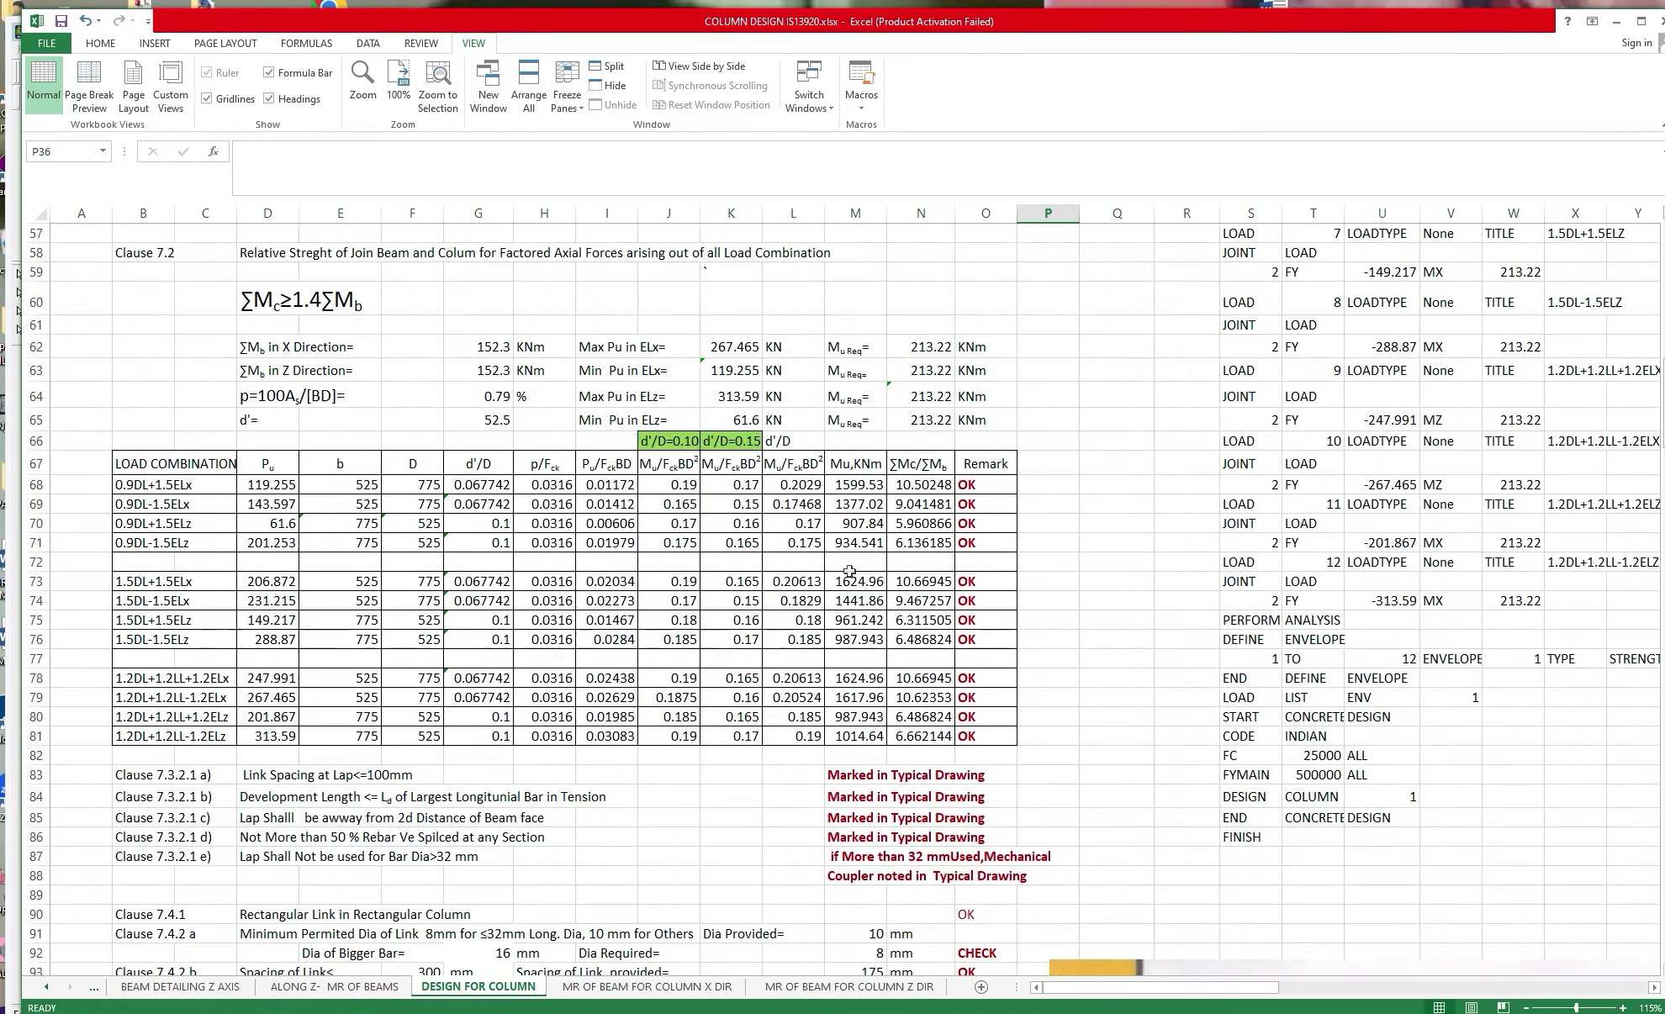
scroll(843, 572, "down", 6)
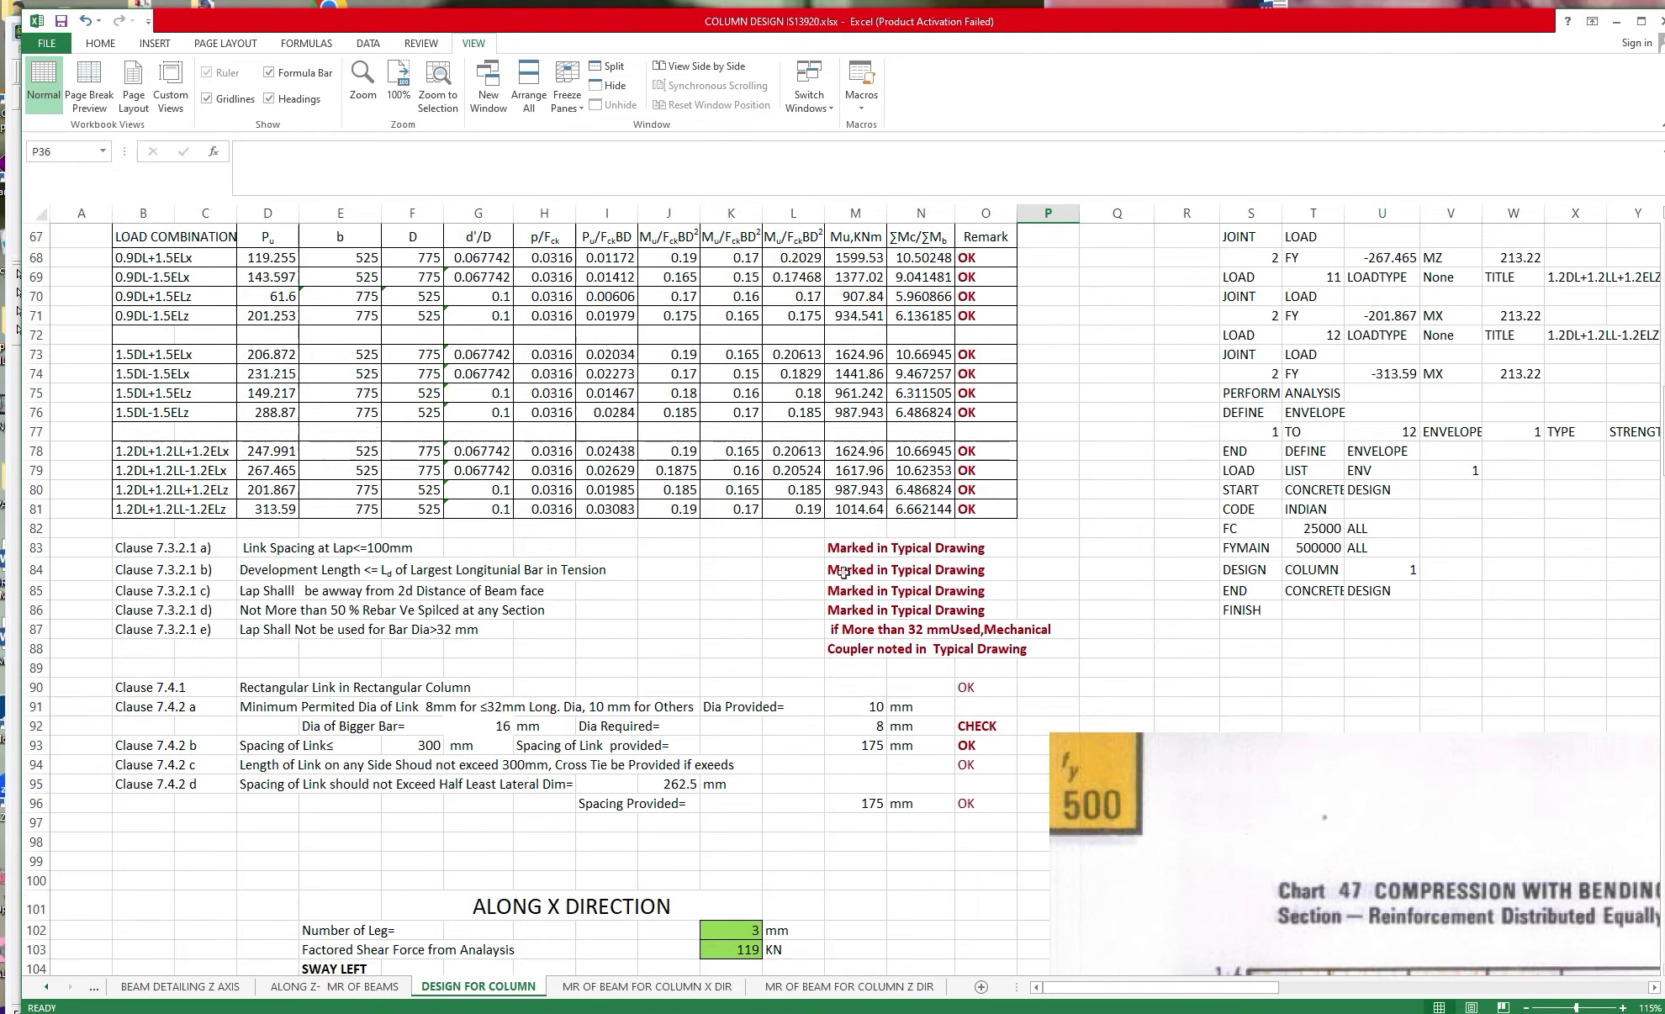
scroll(844, 572, "down", 8)
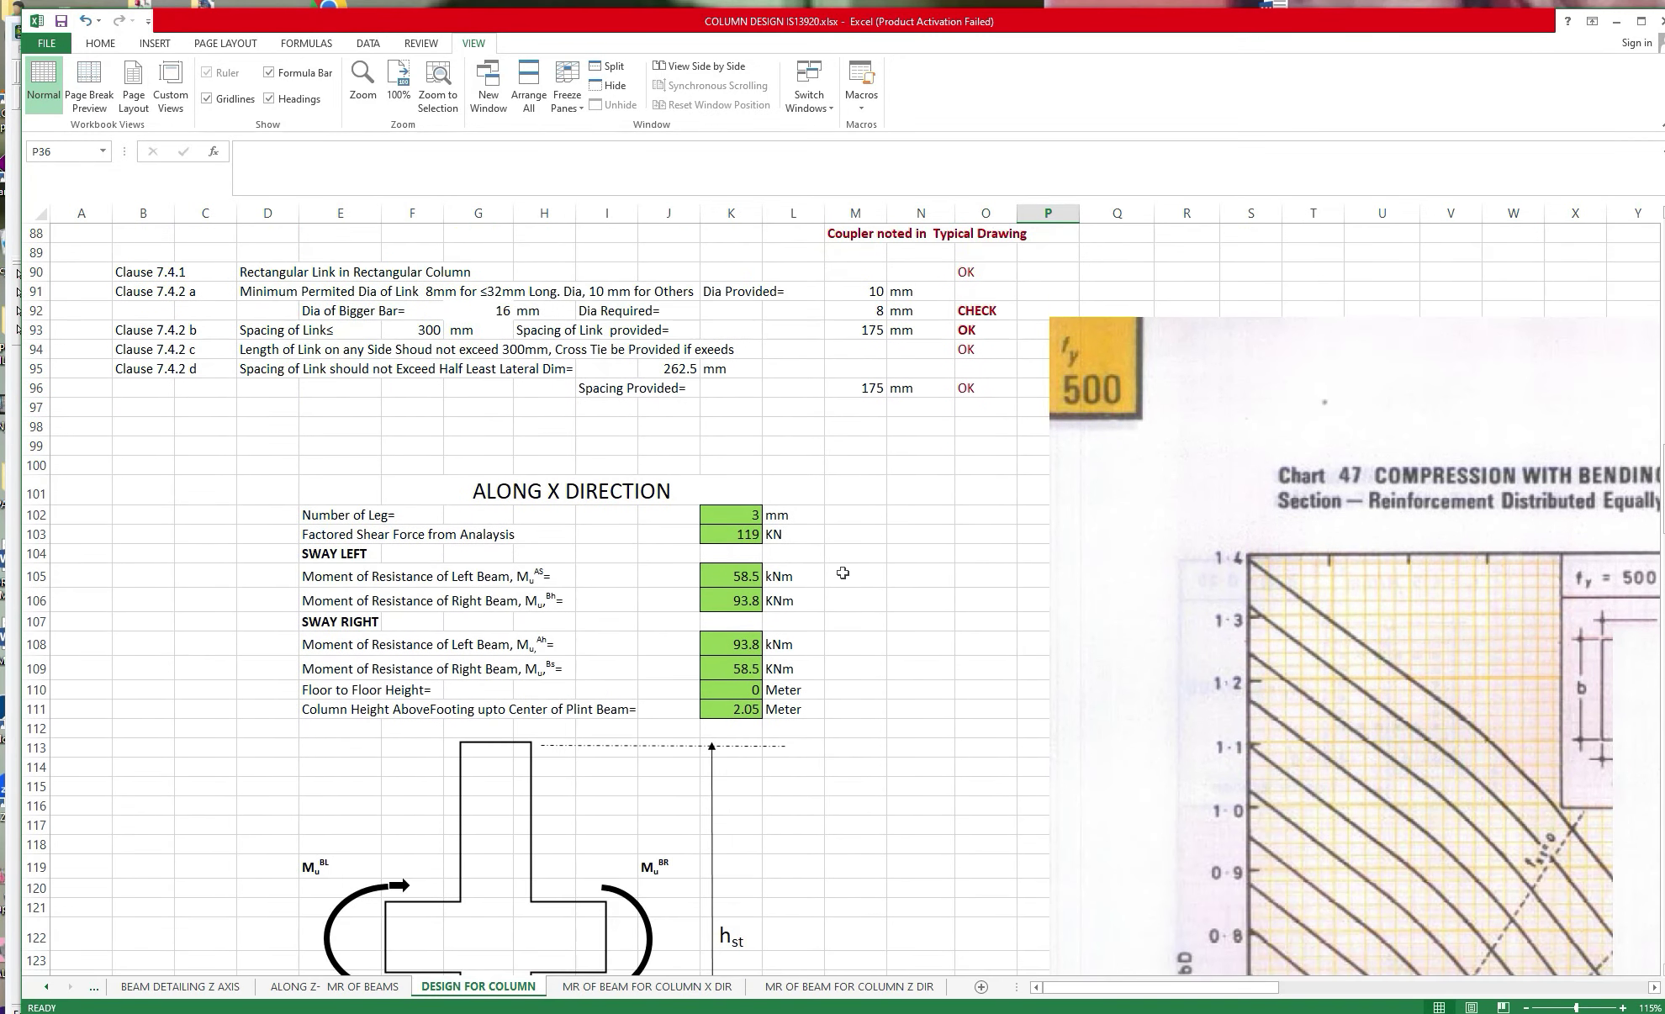
scroll(842, 576, "down", 7)
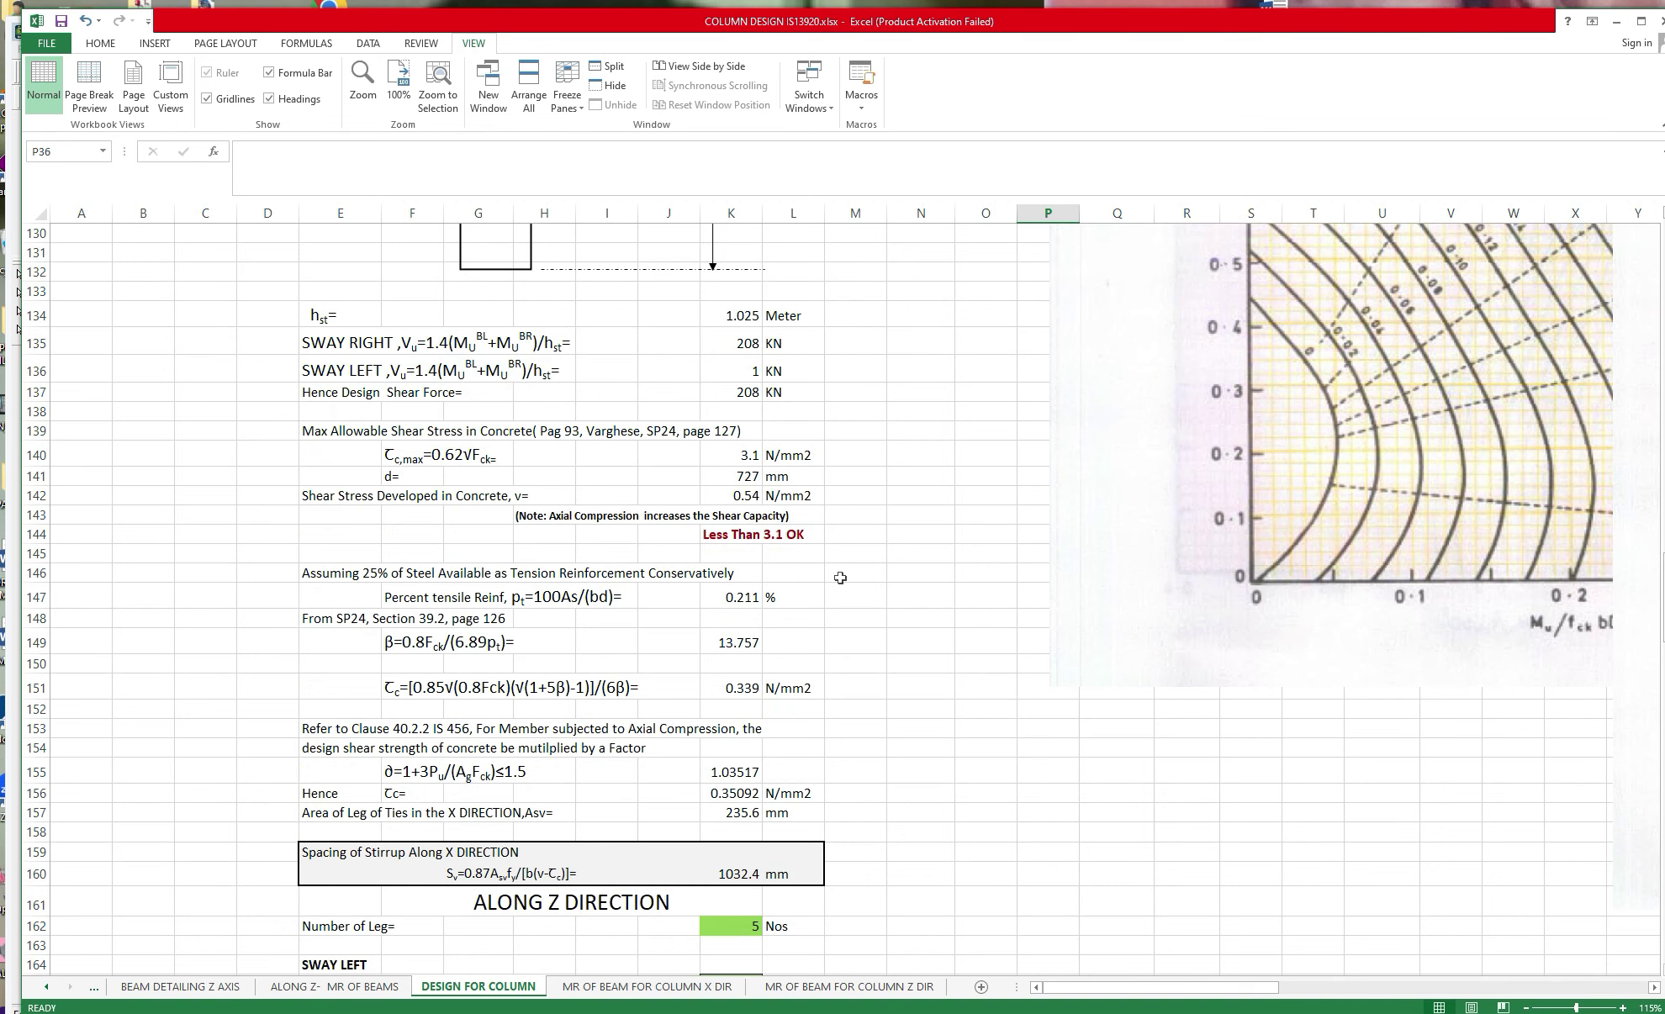
scroll(840, 578, "down", 2)
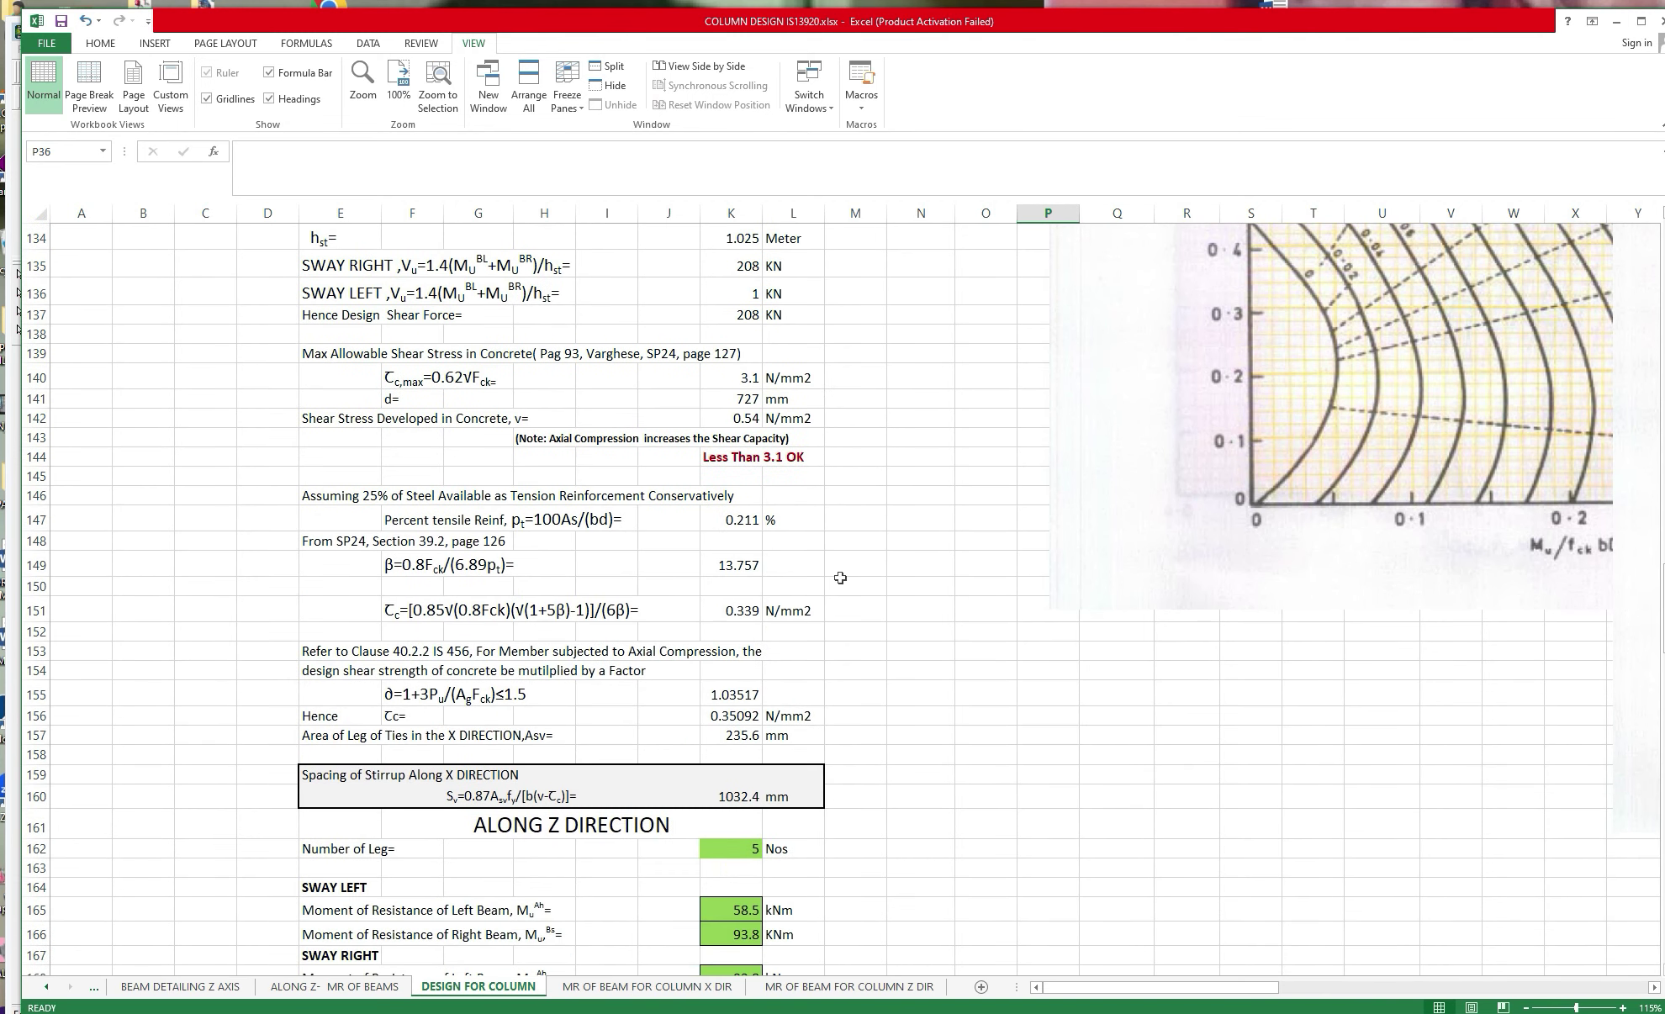
scroll(840, 578, "down", 10)
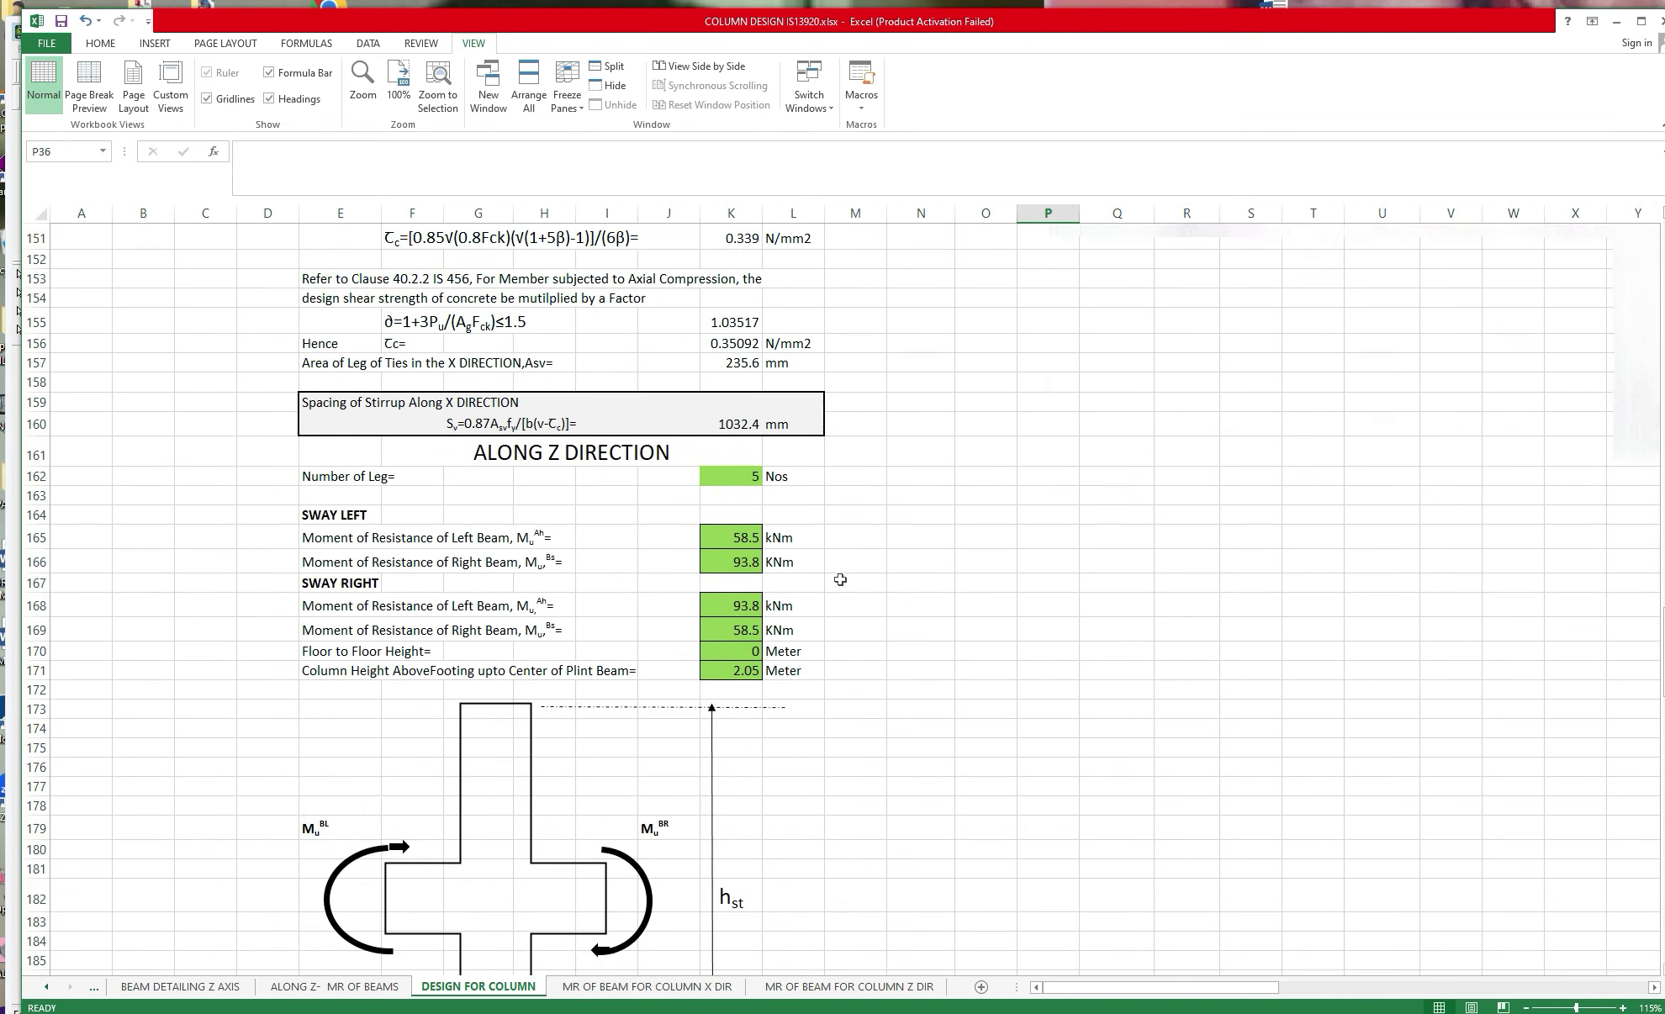
scroll(840, 579, "down", 9)
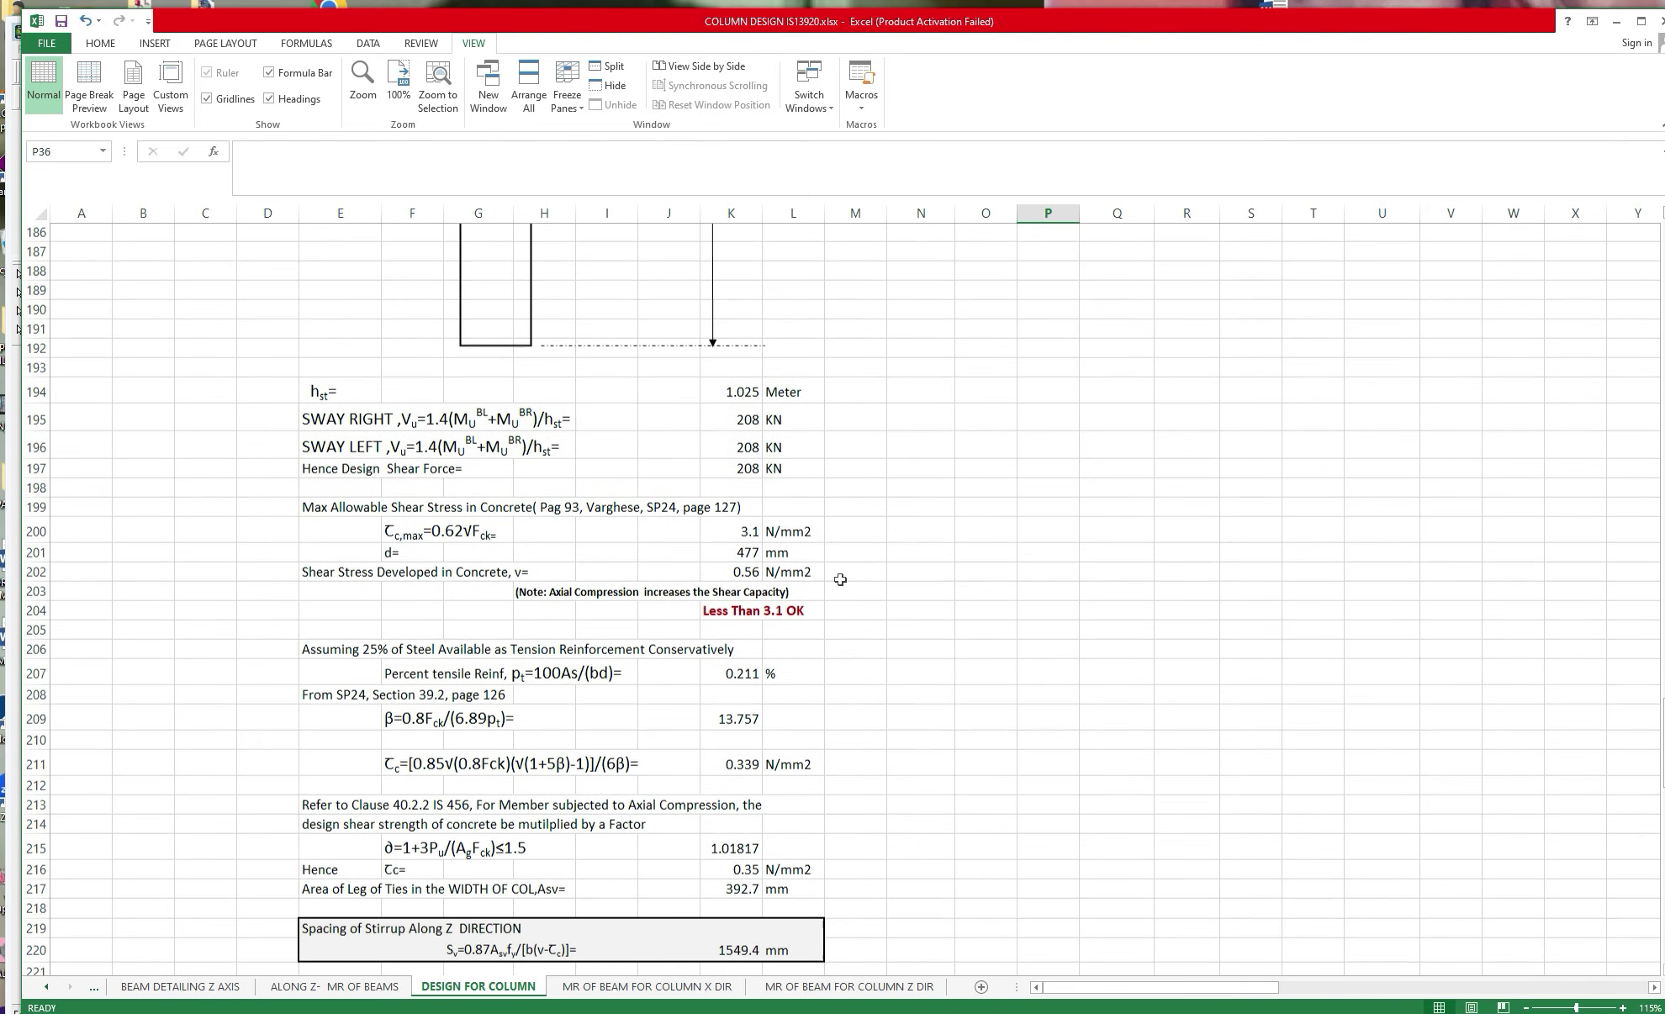
scroll(840, 580, "down", 5)
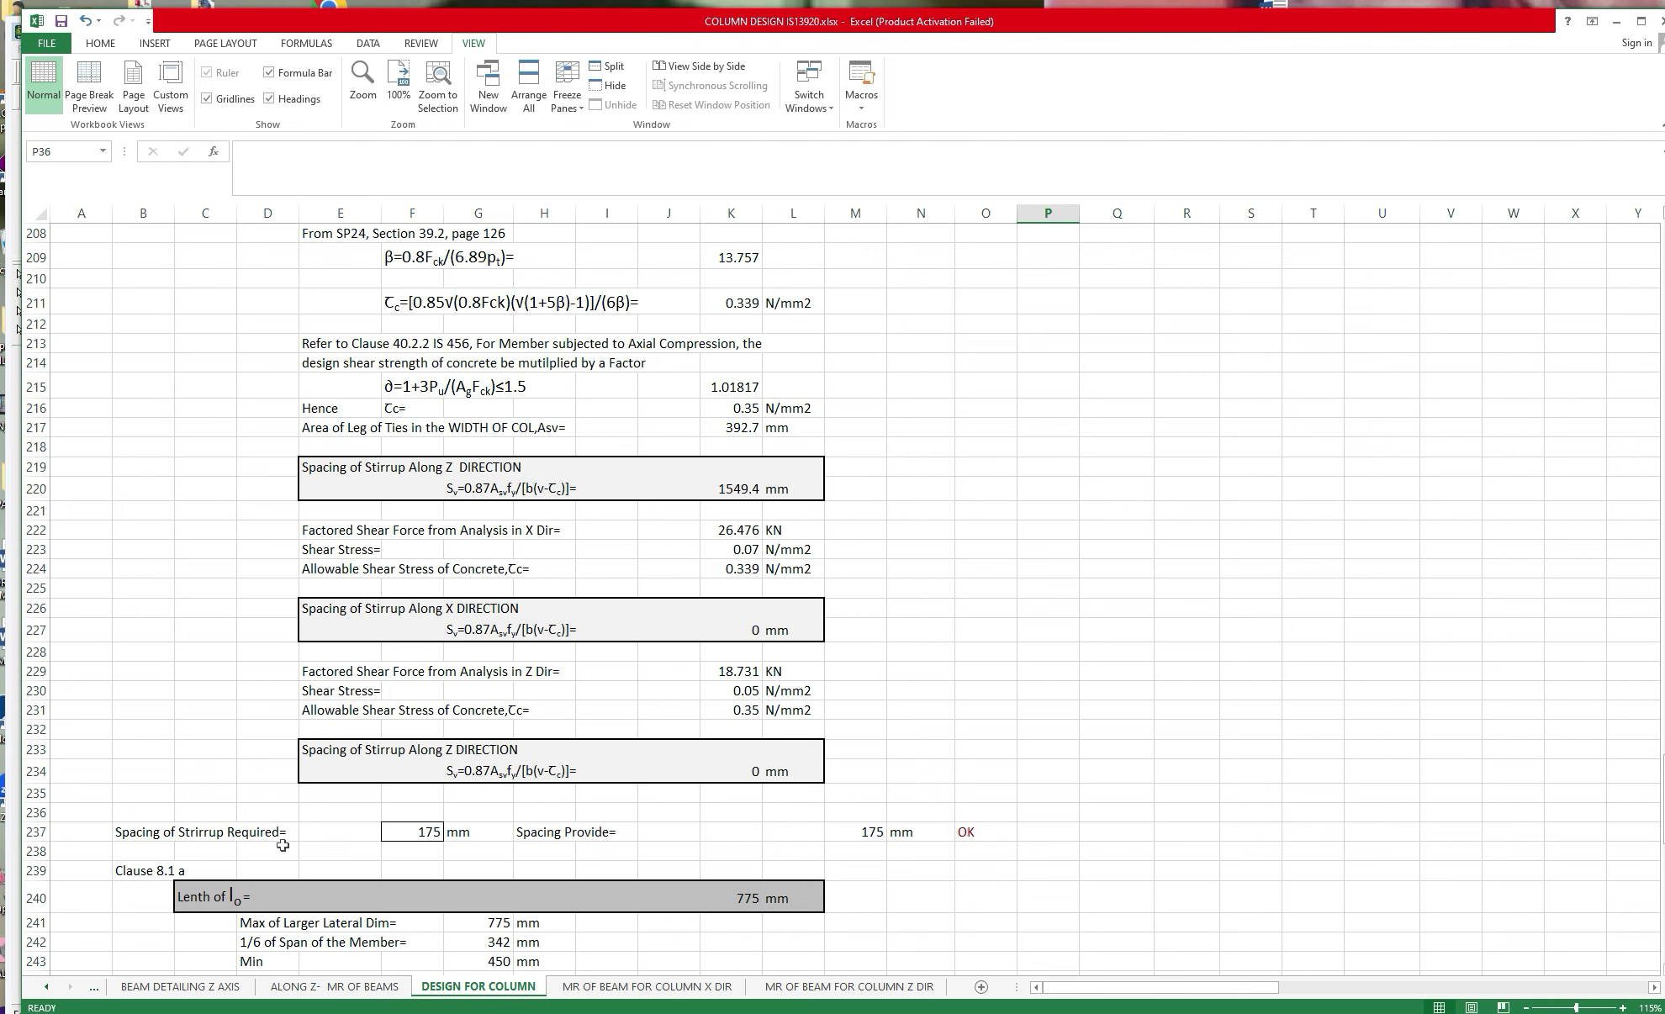
left_click_drag(210, 828, 936, 833)
scroll(937, 829, "down", 1)
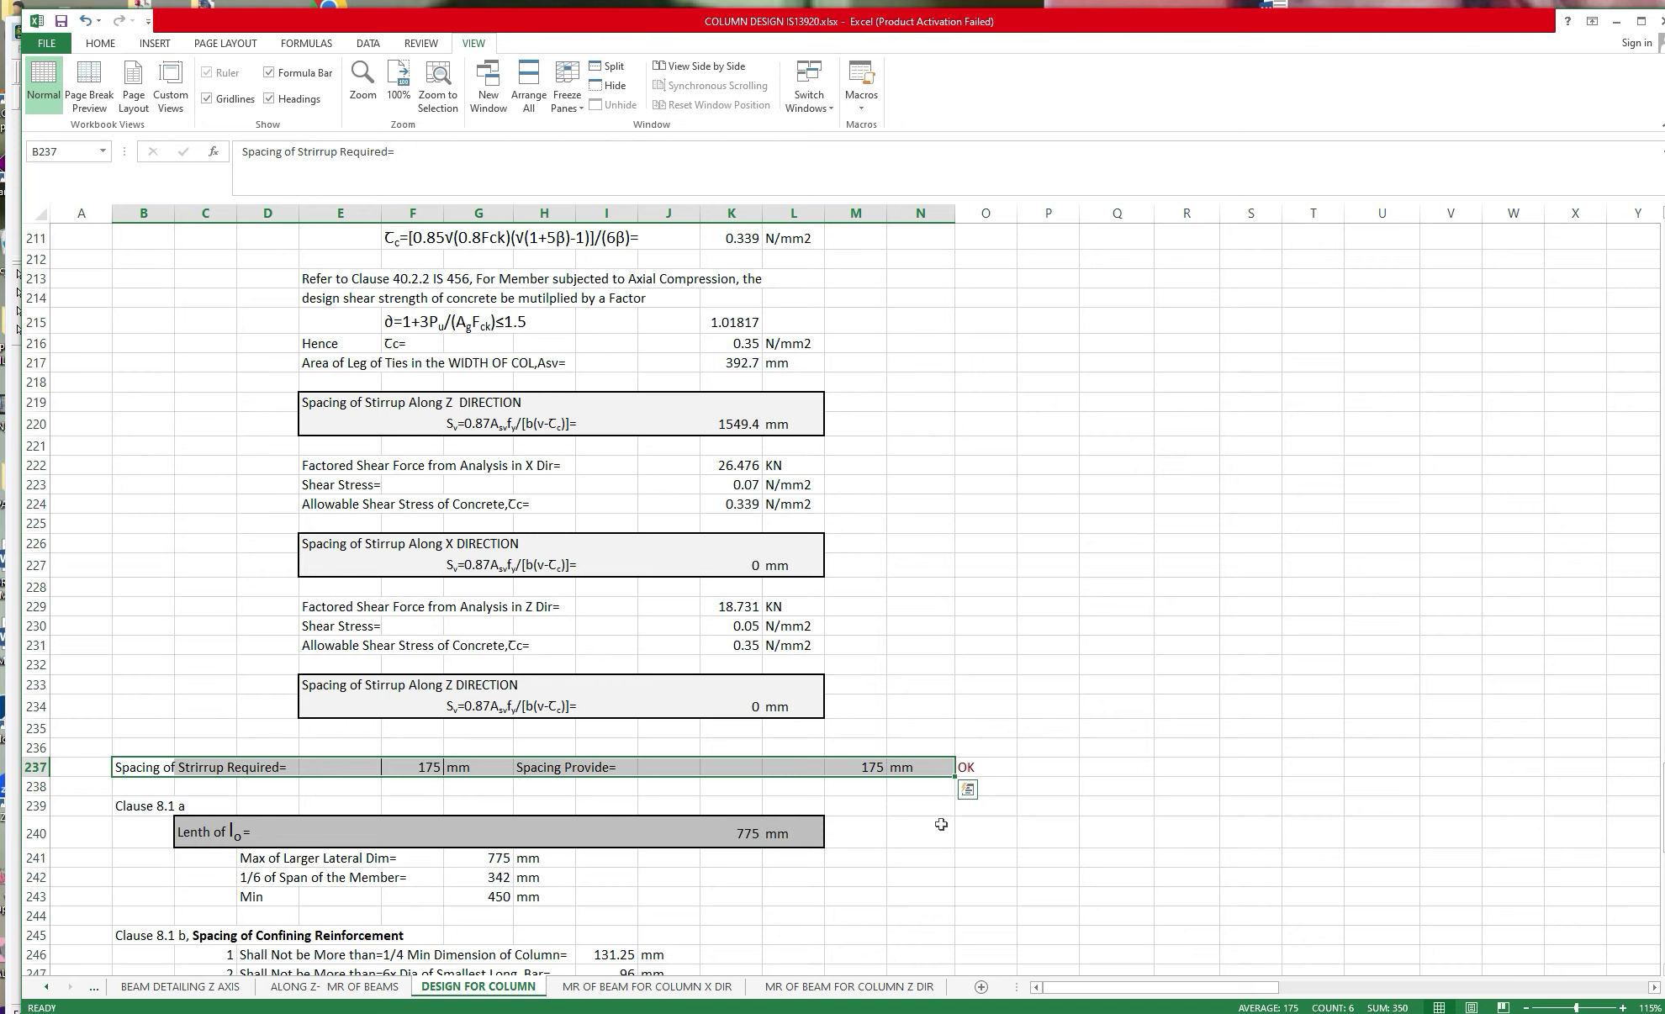
Review the column input data, reinforcement drawing and STAAD forces against the Clause 7.1 to 7.4 checks.
key("Escape")
left_click_drag(1660, 790, 1661, 291)
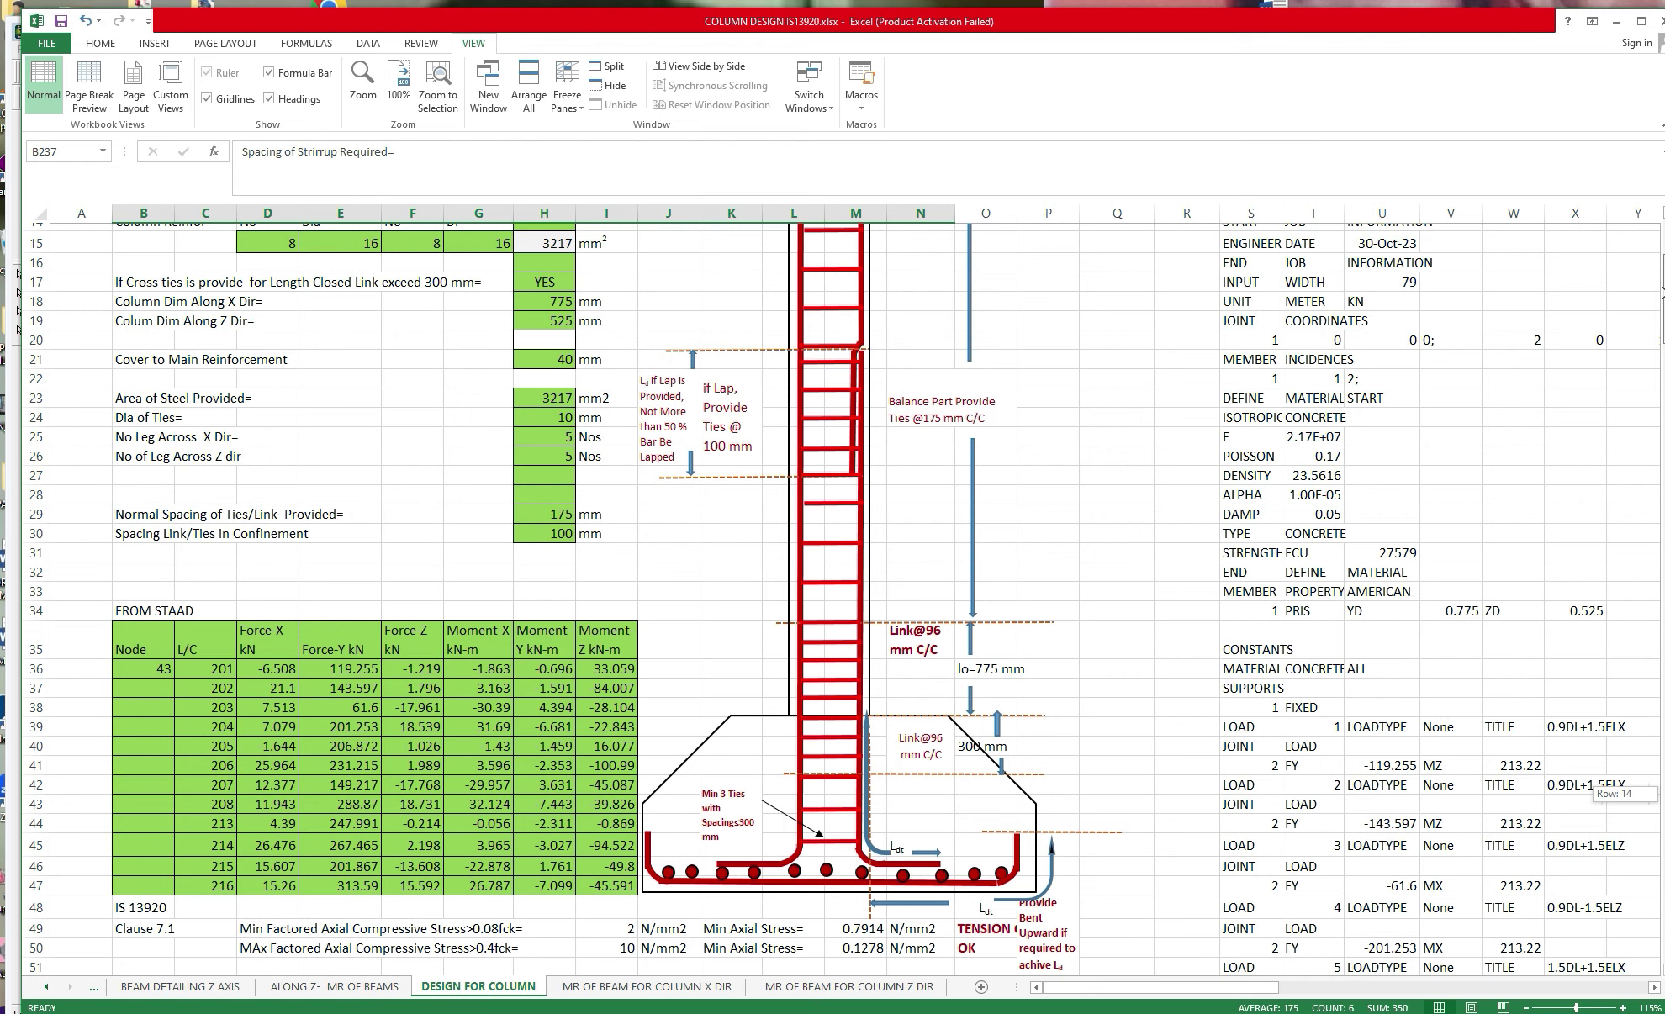
left_click_drag(1660, 291, 1660, 289)
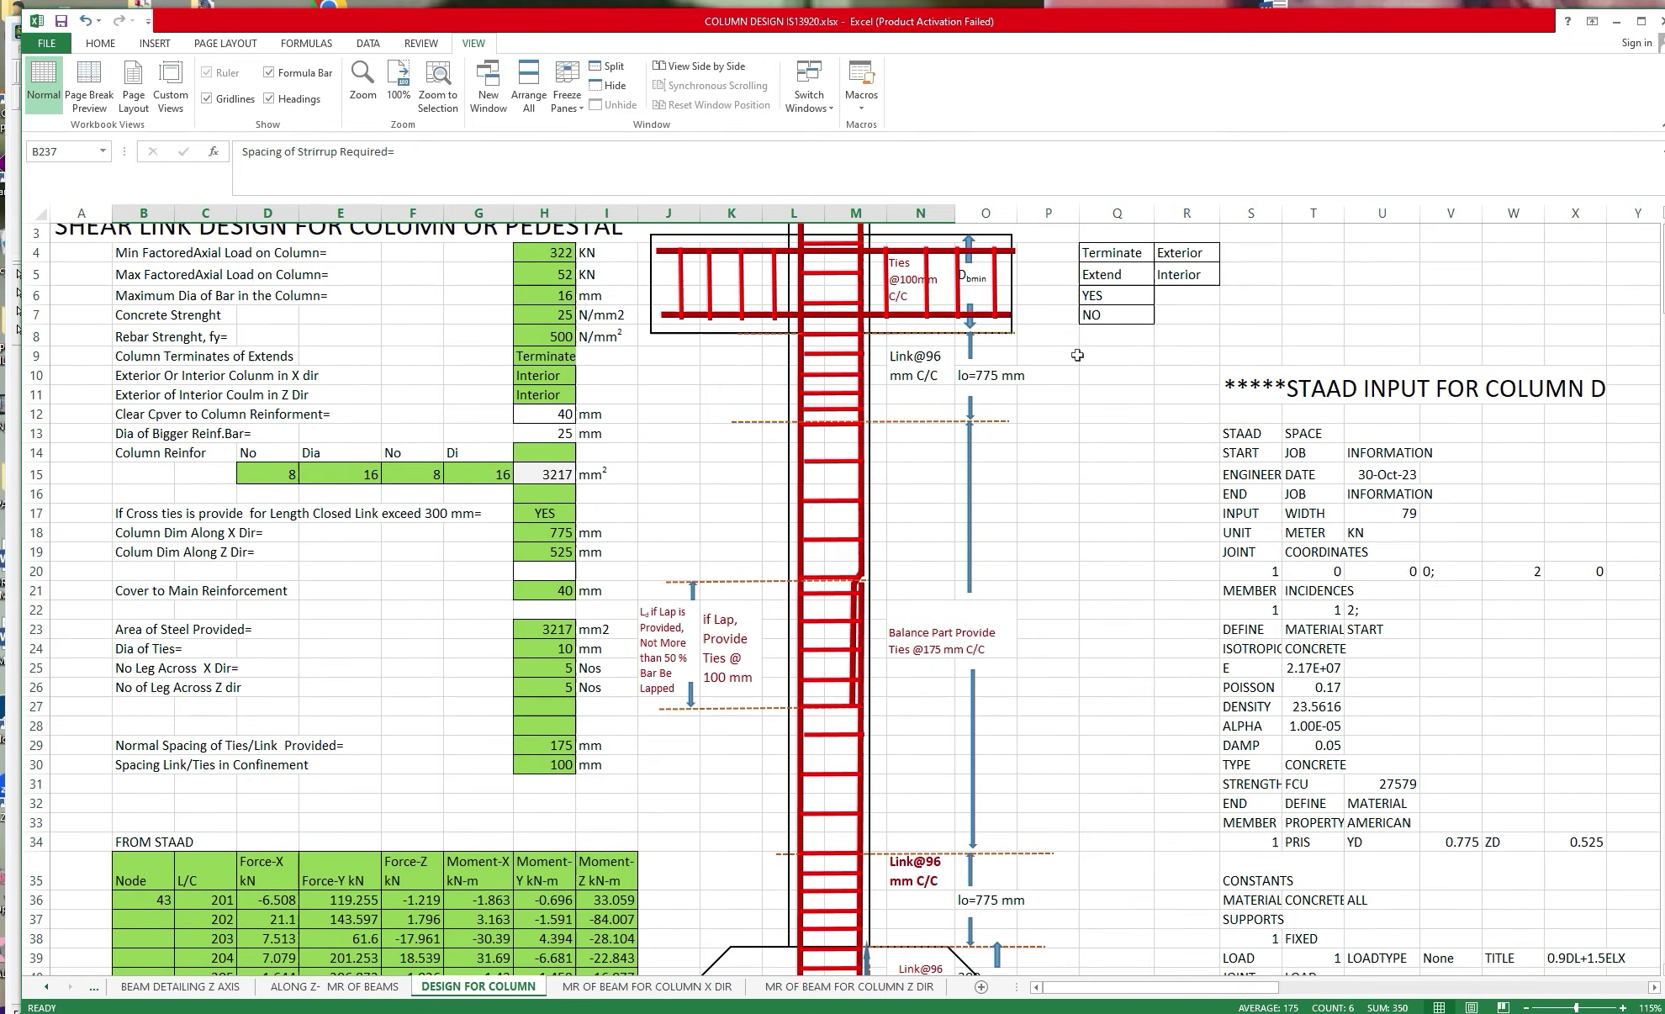
scroll(1067, 403, "down", 6)
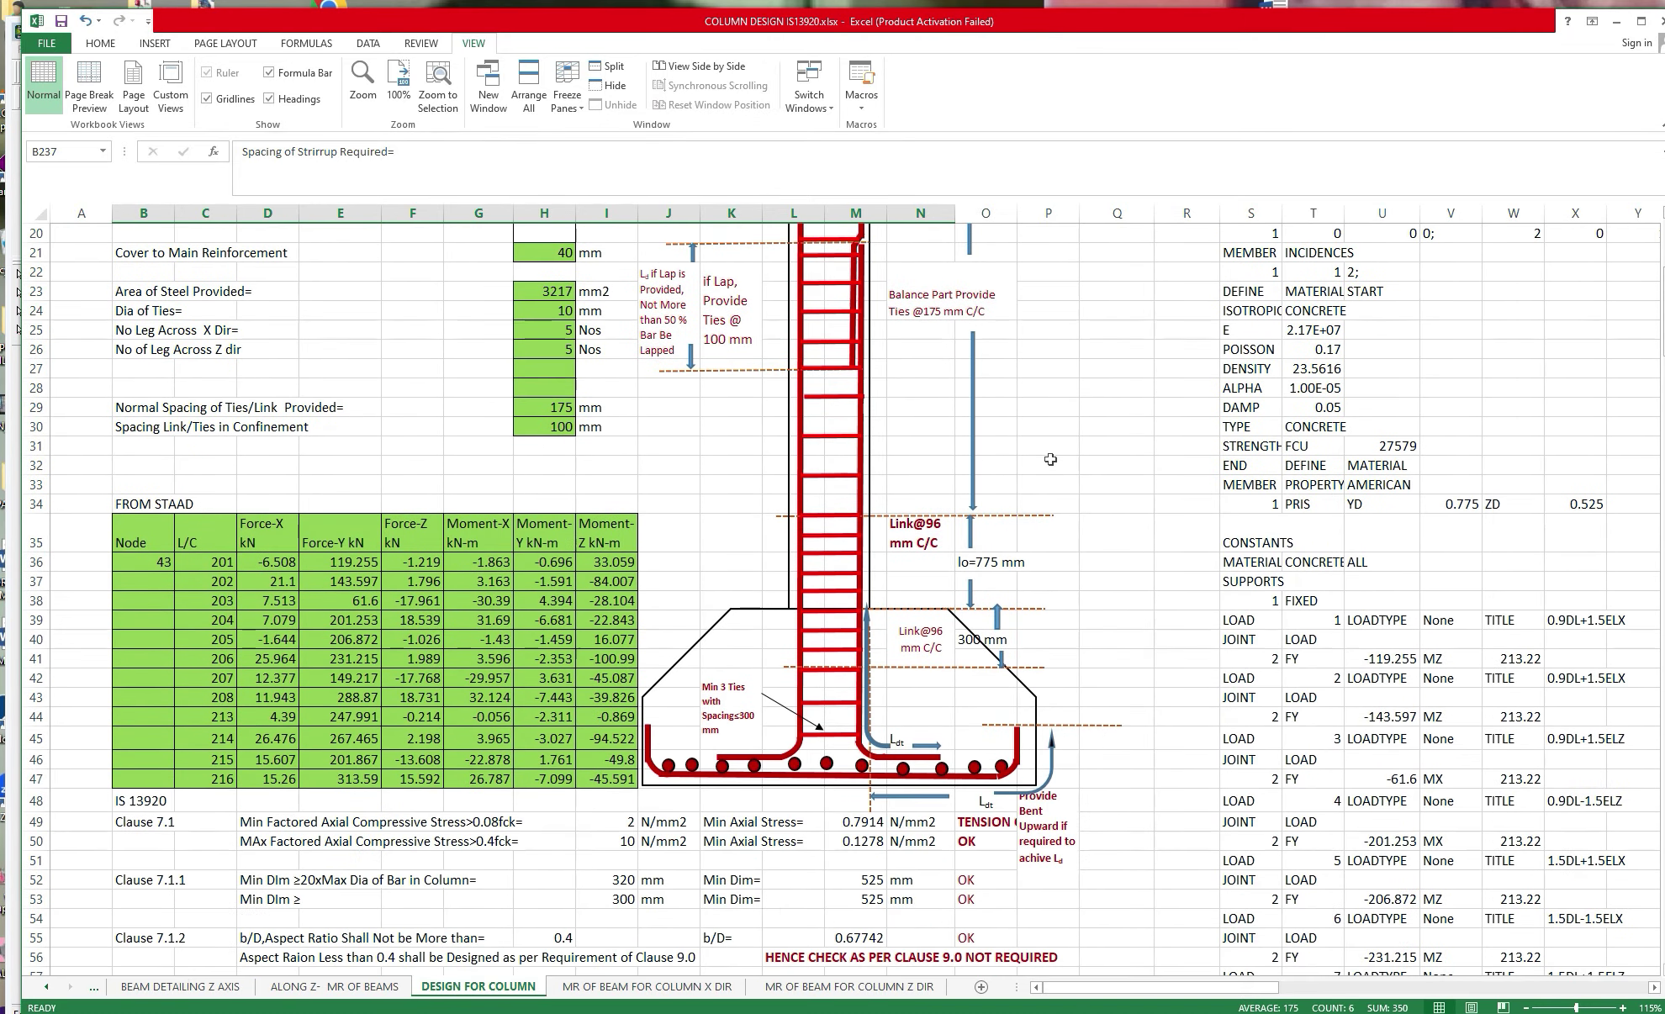
scroll(1050, 459, "down", 7)
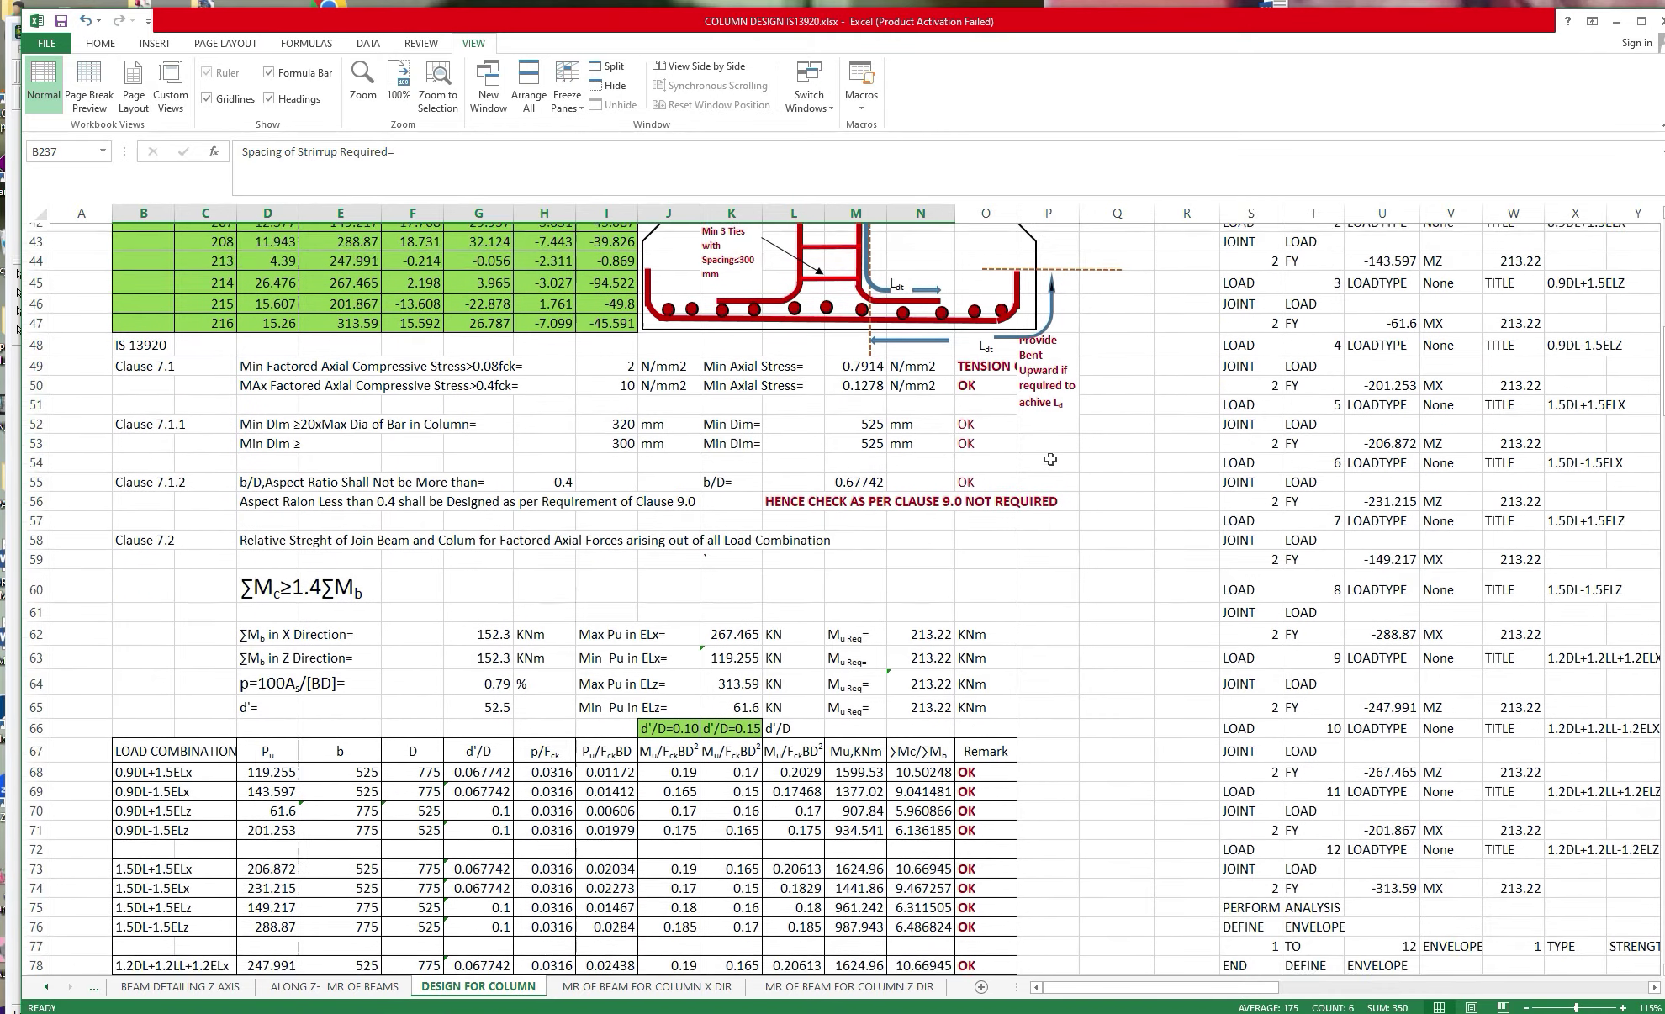
scroll(1050, 459, "up", 5)
scroll(1051, 467, "down", 5)
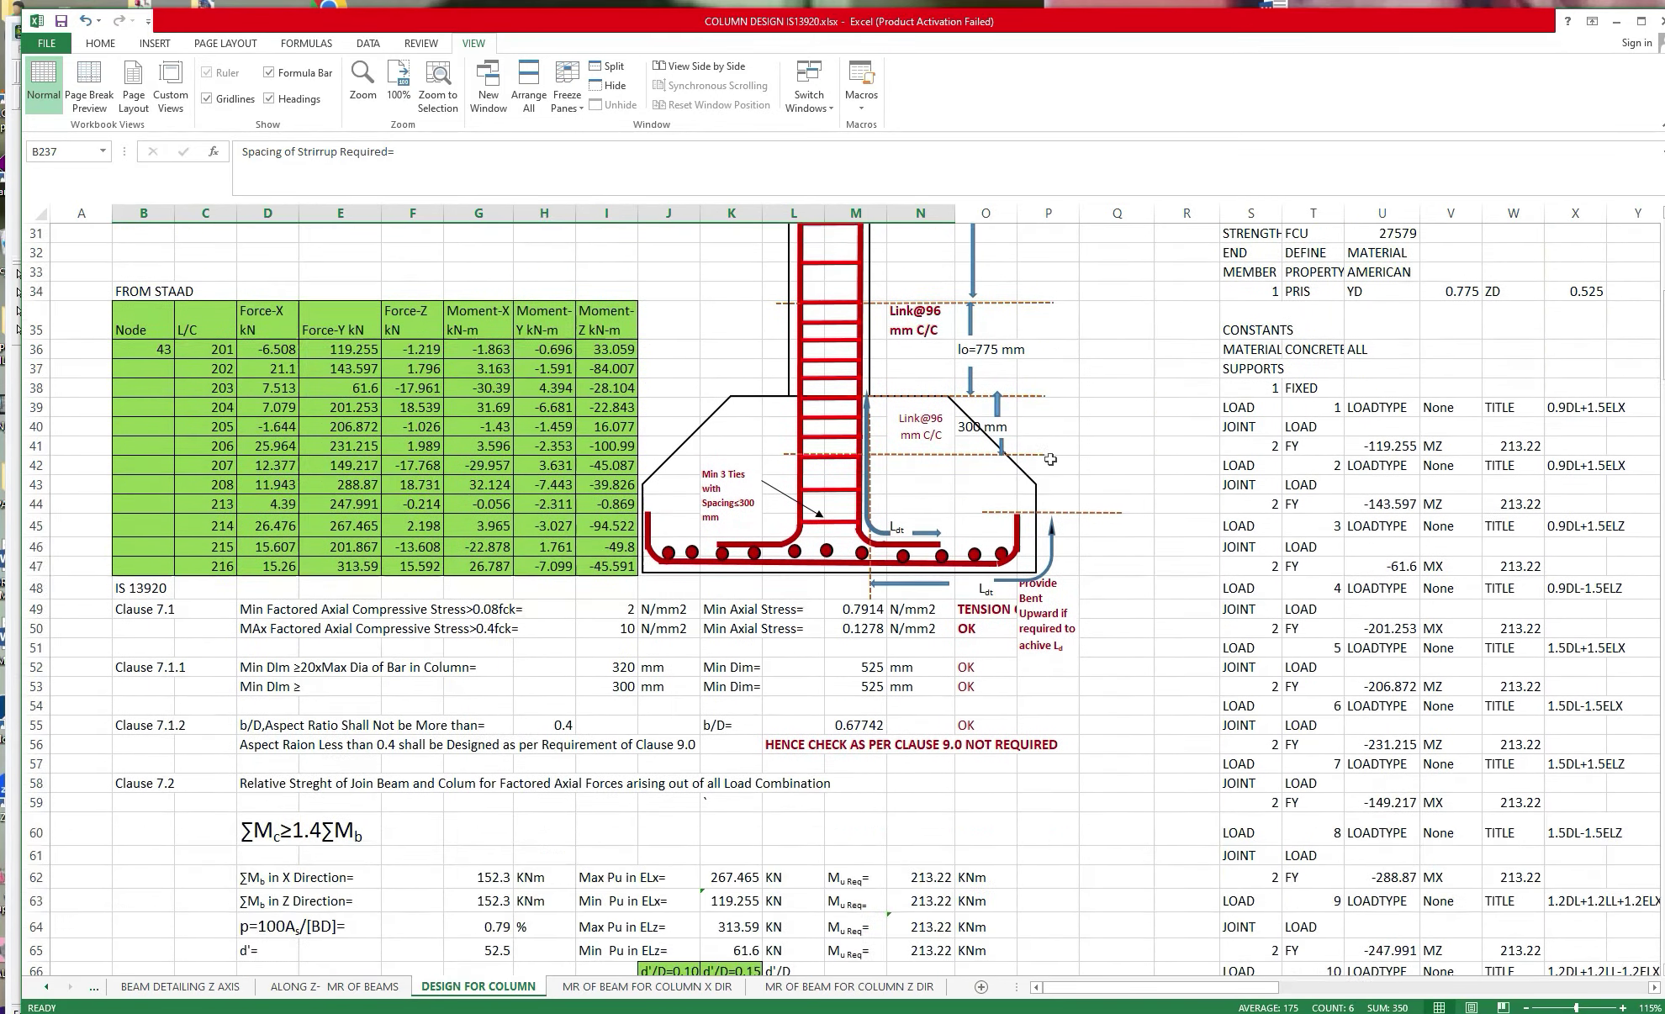
scroll(1050, 465, "down", 19)
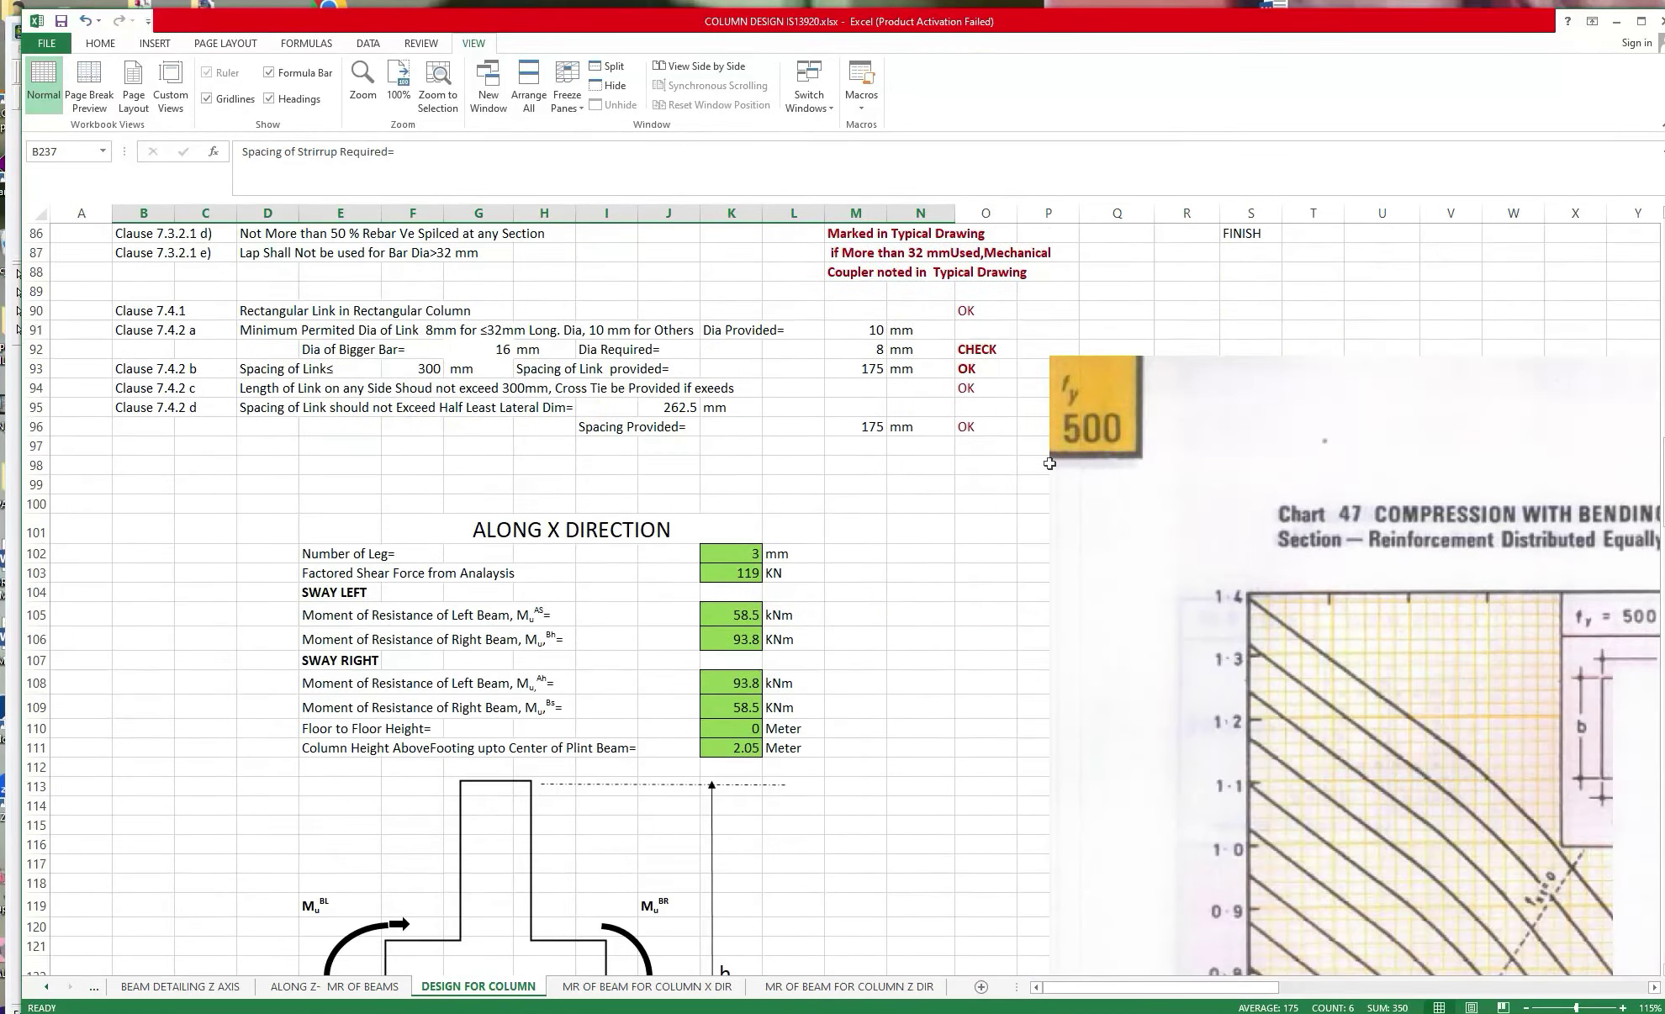
Inspect the formula behind the sway-left moment of resistance of the left beam in the Along X Direction inputs.
scroll(1050, 467, "down", 2)
scroll(896, 632, "up", 3)
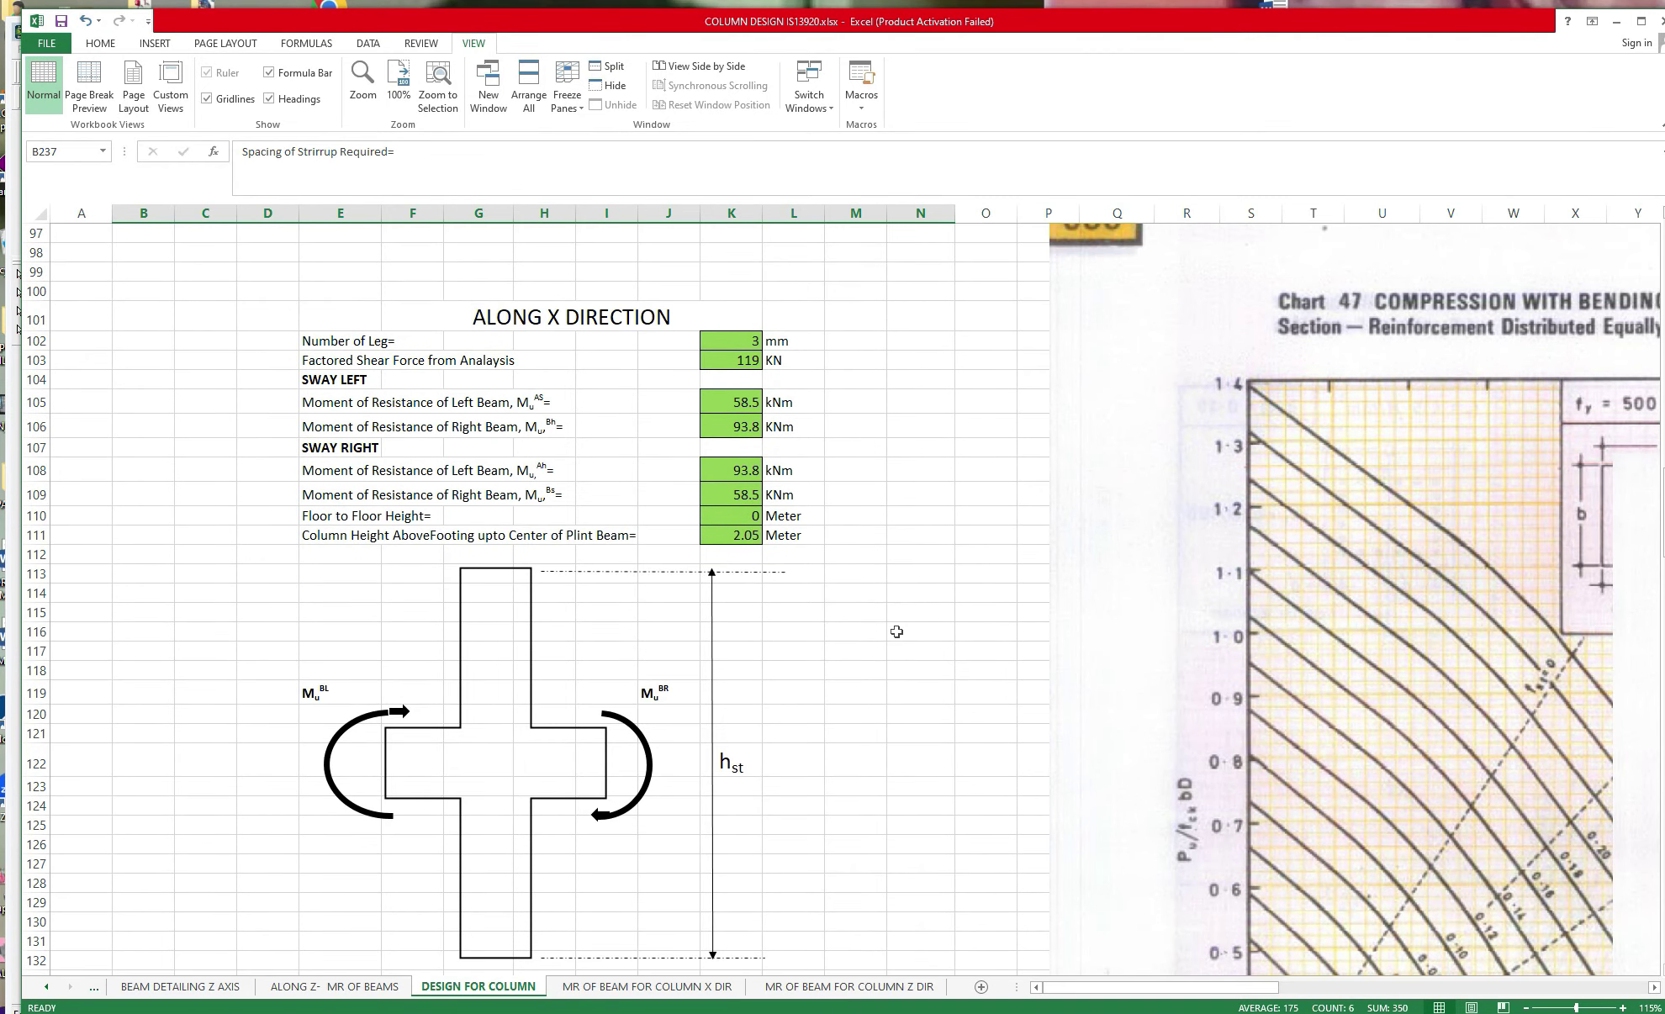
scroll(896, 632, "down", 4)
scroll(896, 631, "up", 4)
left_click(752, 402)
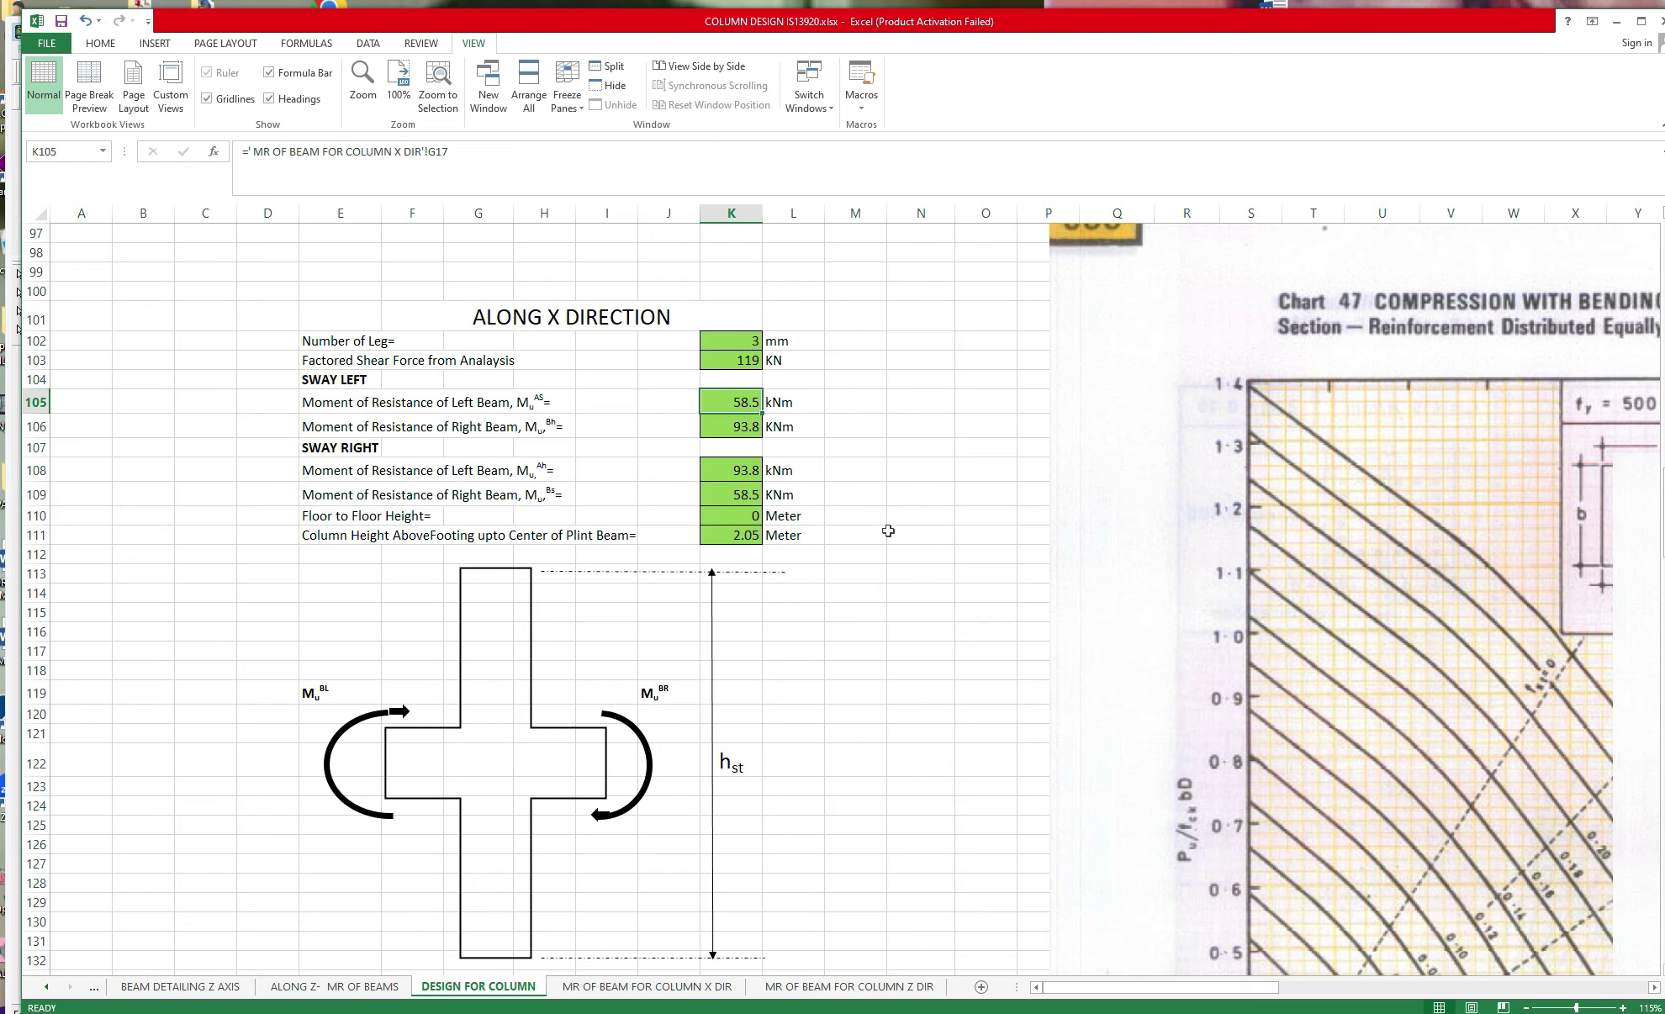
Review the load combination table and the Clause 7.3.2.1 lap and Clause 7.4 link checks above the X direction shear inputs.
scroll(888, 530, "up", 7)
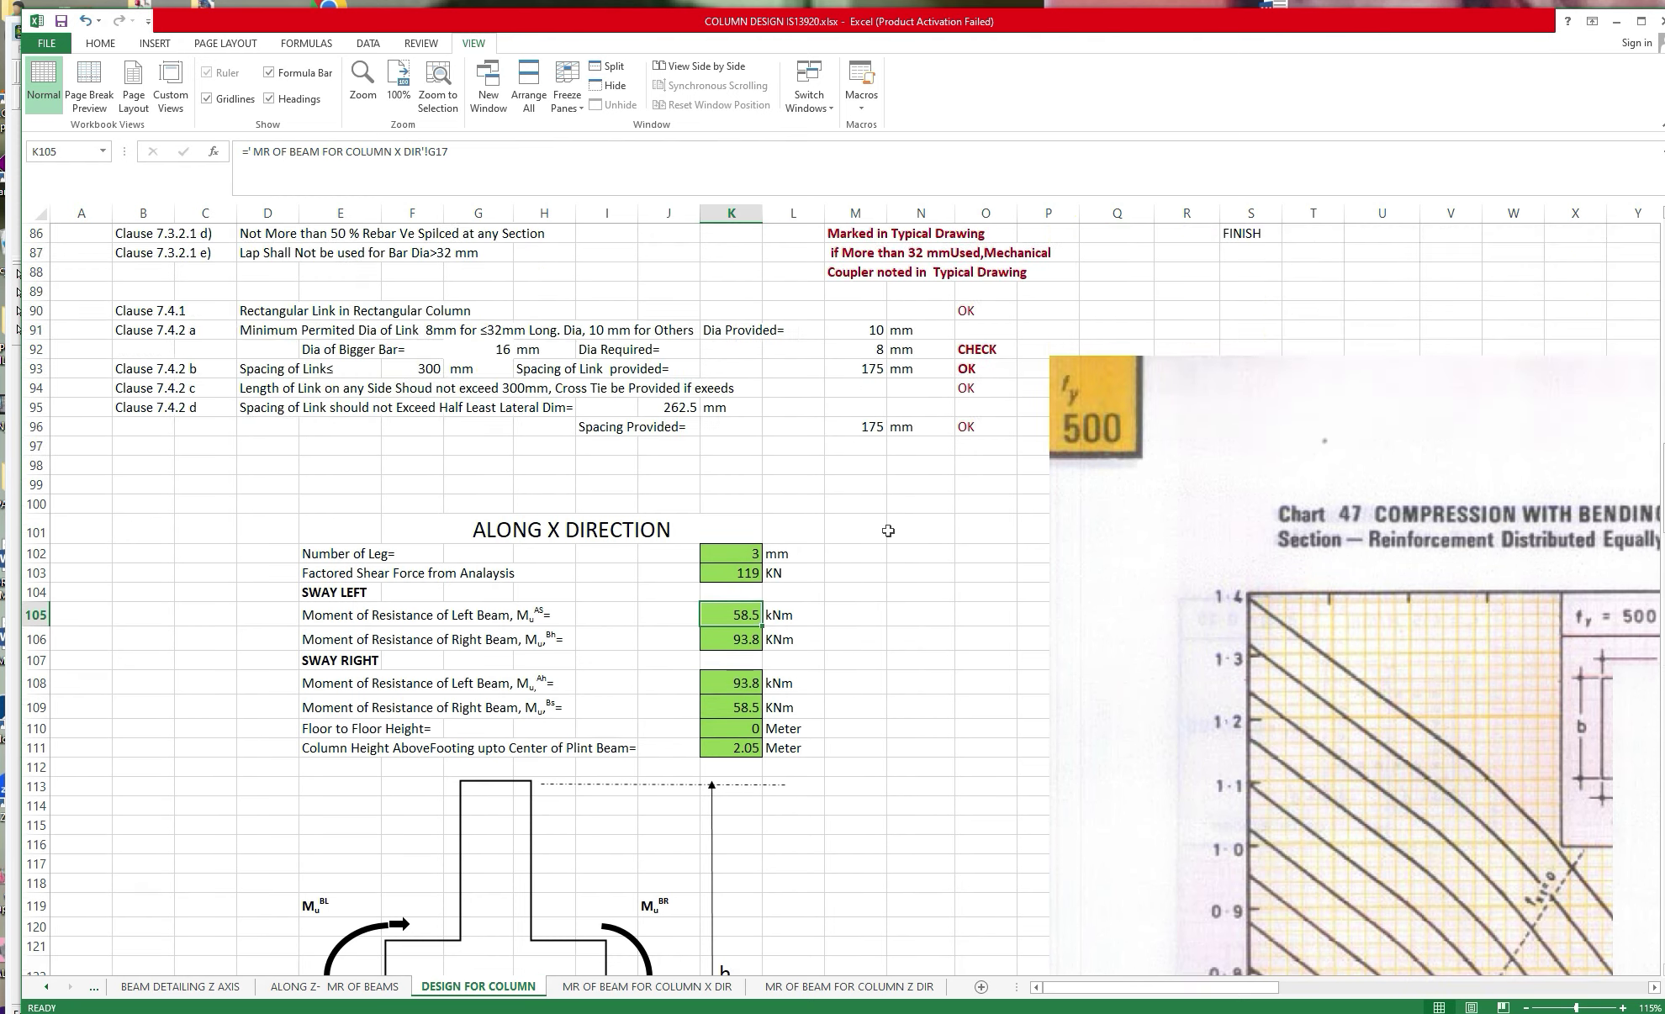
scroll(887, 530, "up", 5)
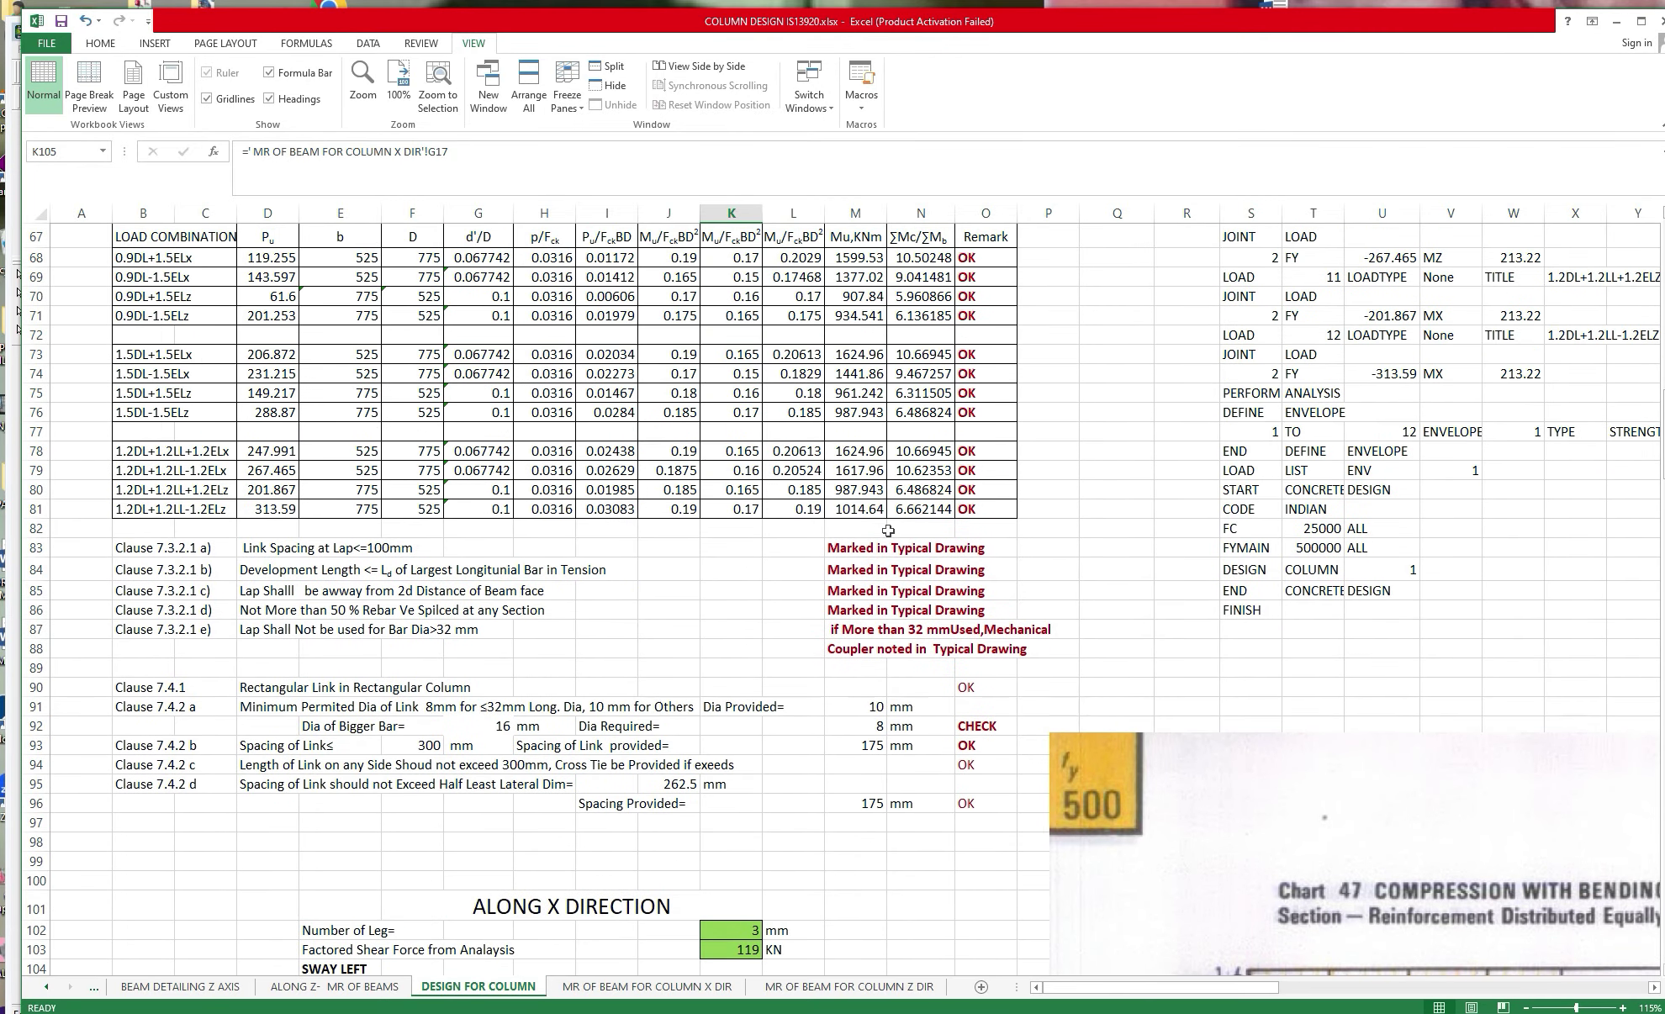
scroll(888, 529, "down", 6)
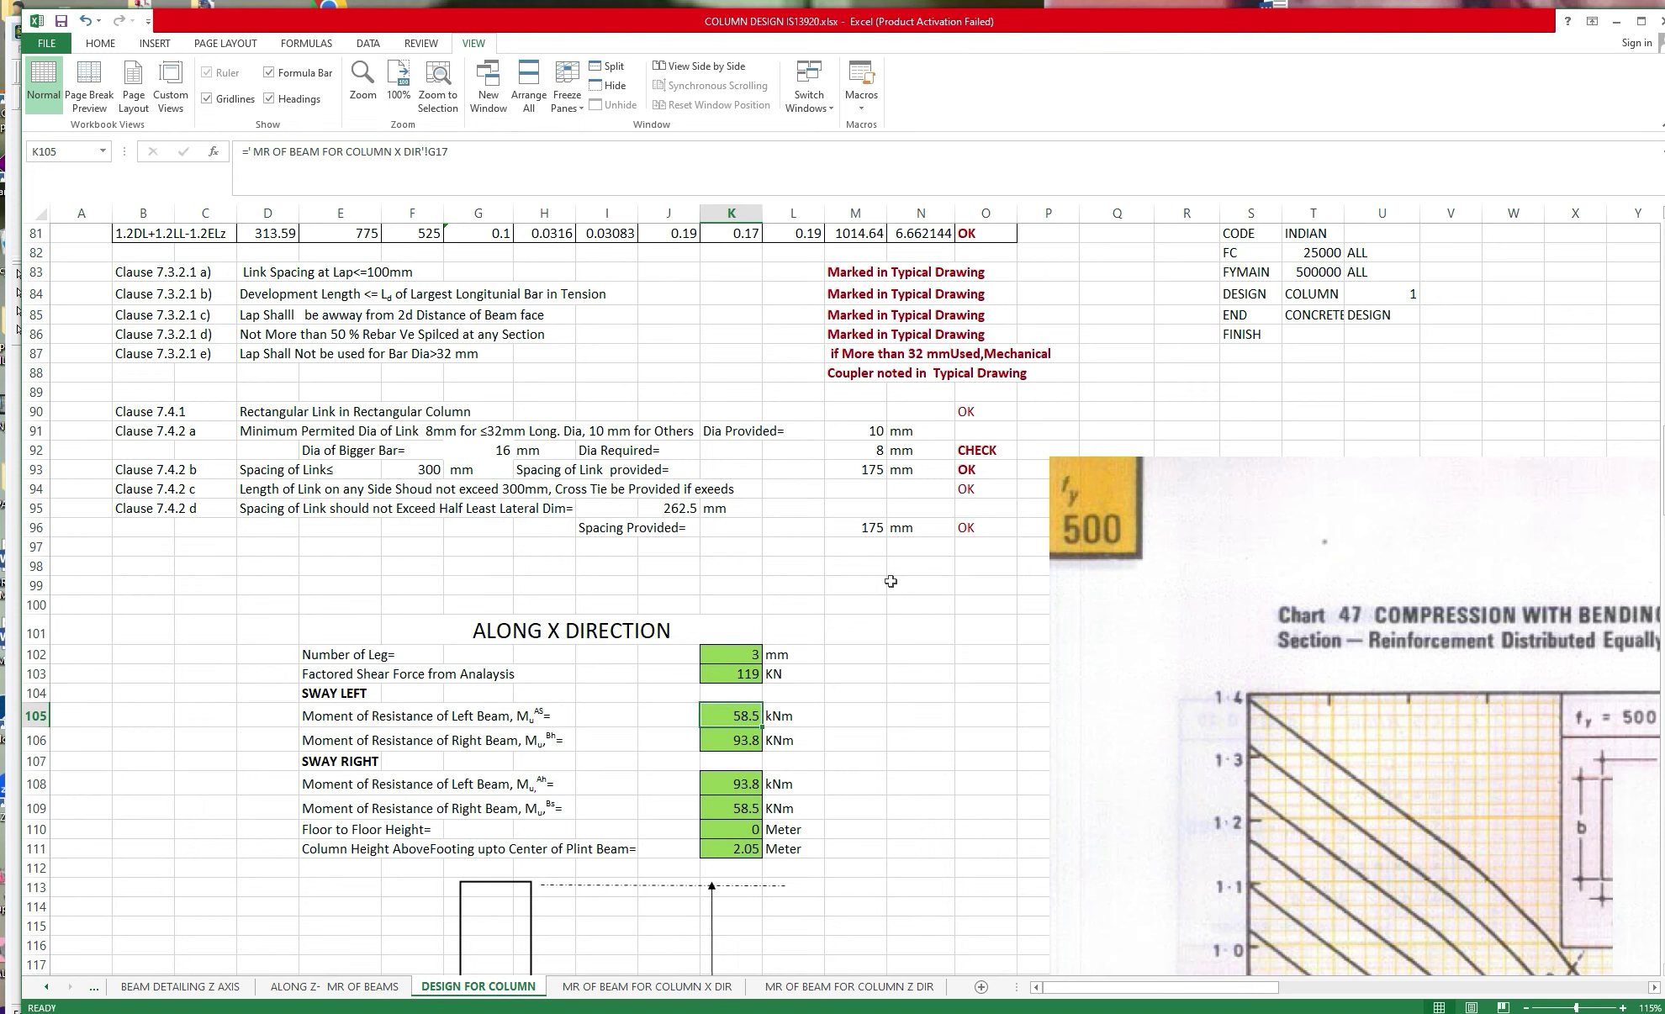
scroll(890, 581, "down", 3)
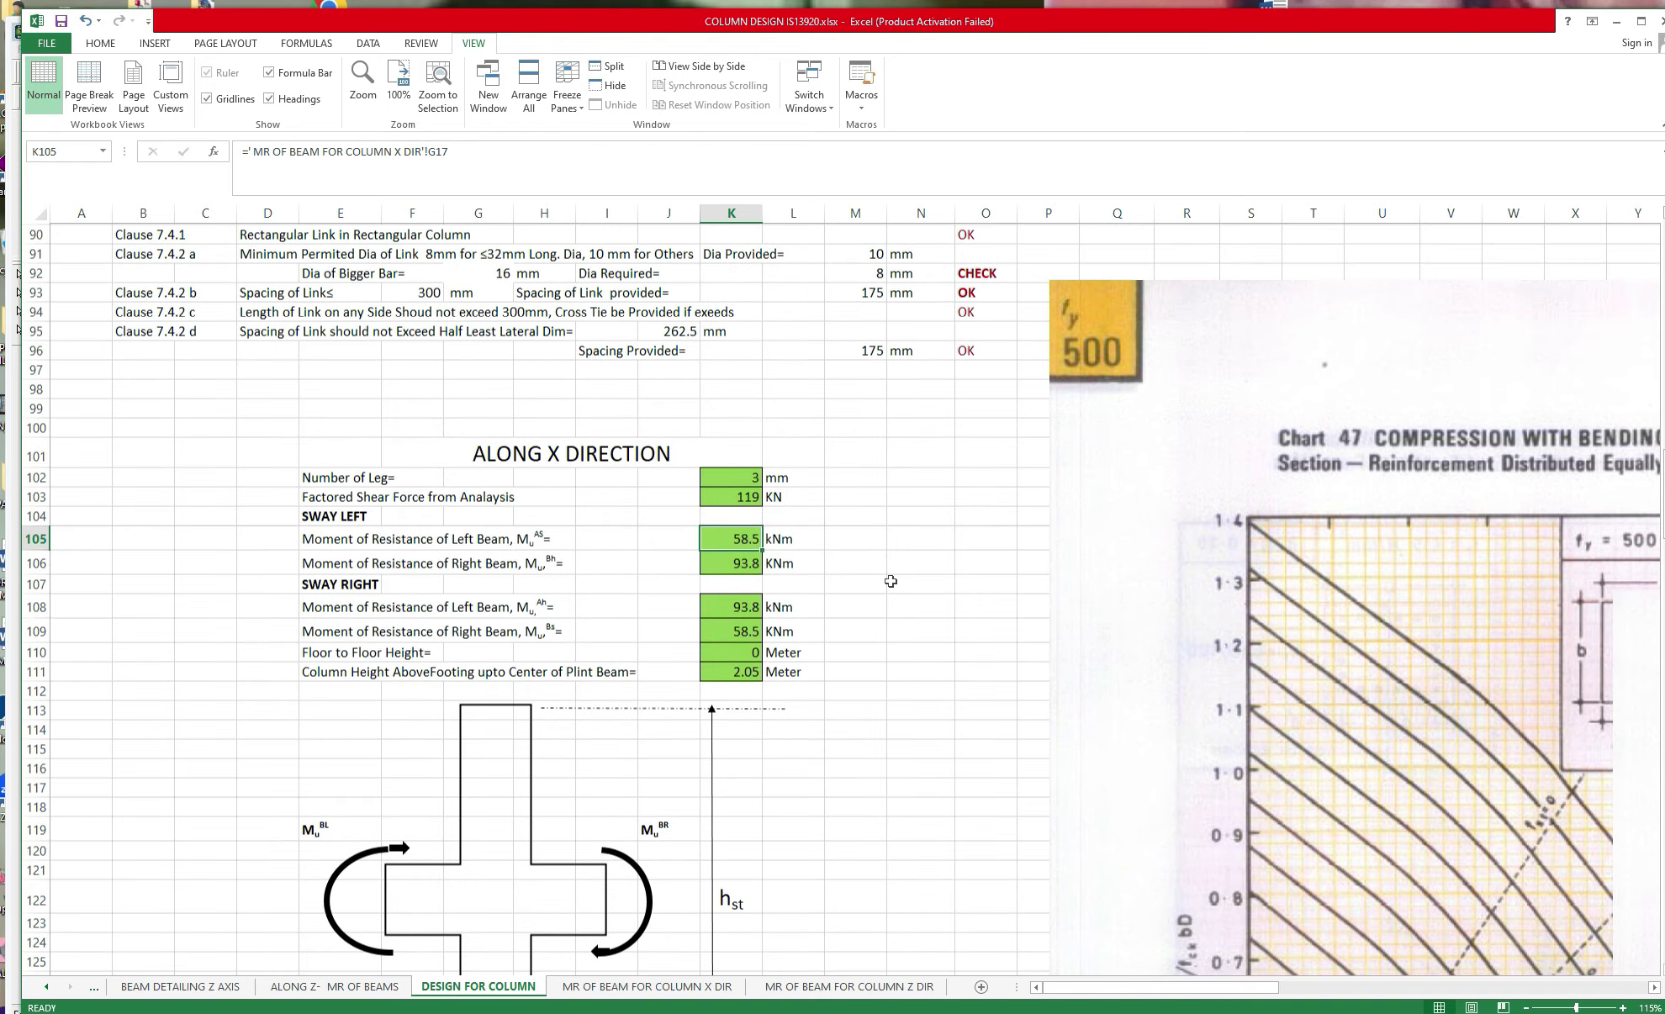
scroll(890, 581, "up", 3)
scroll(891, 581, "up", 14)
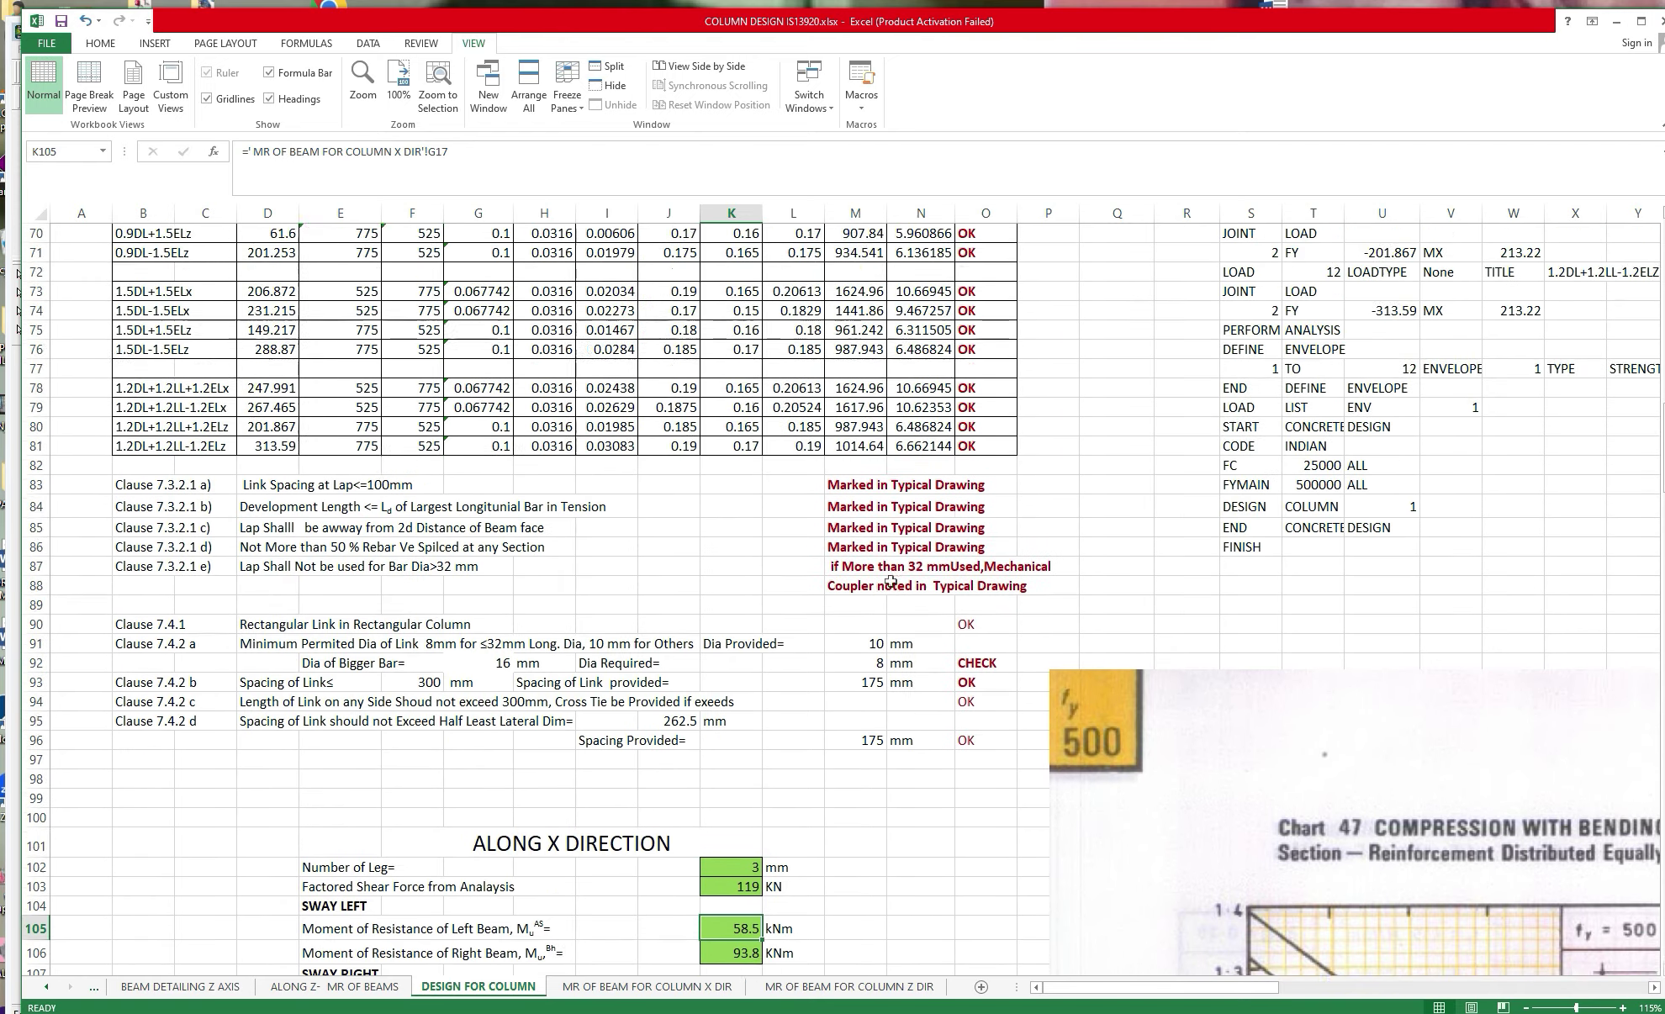
scroll(890, 581, "up", 13)
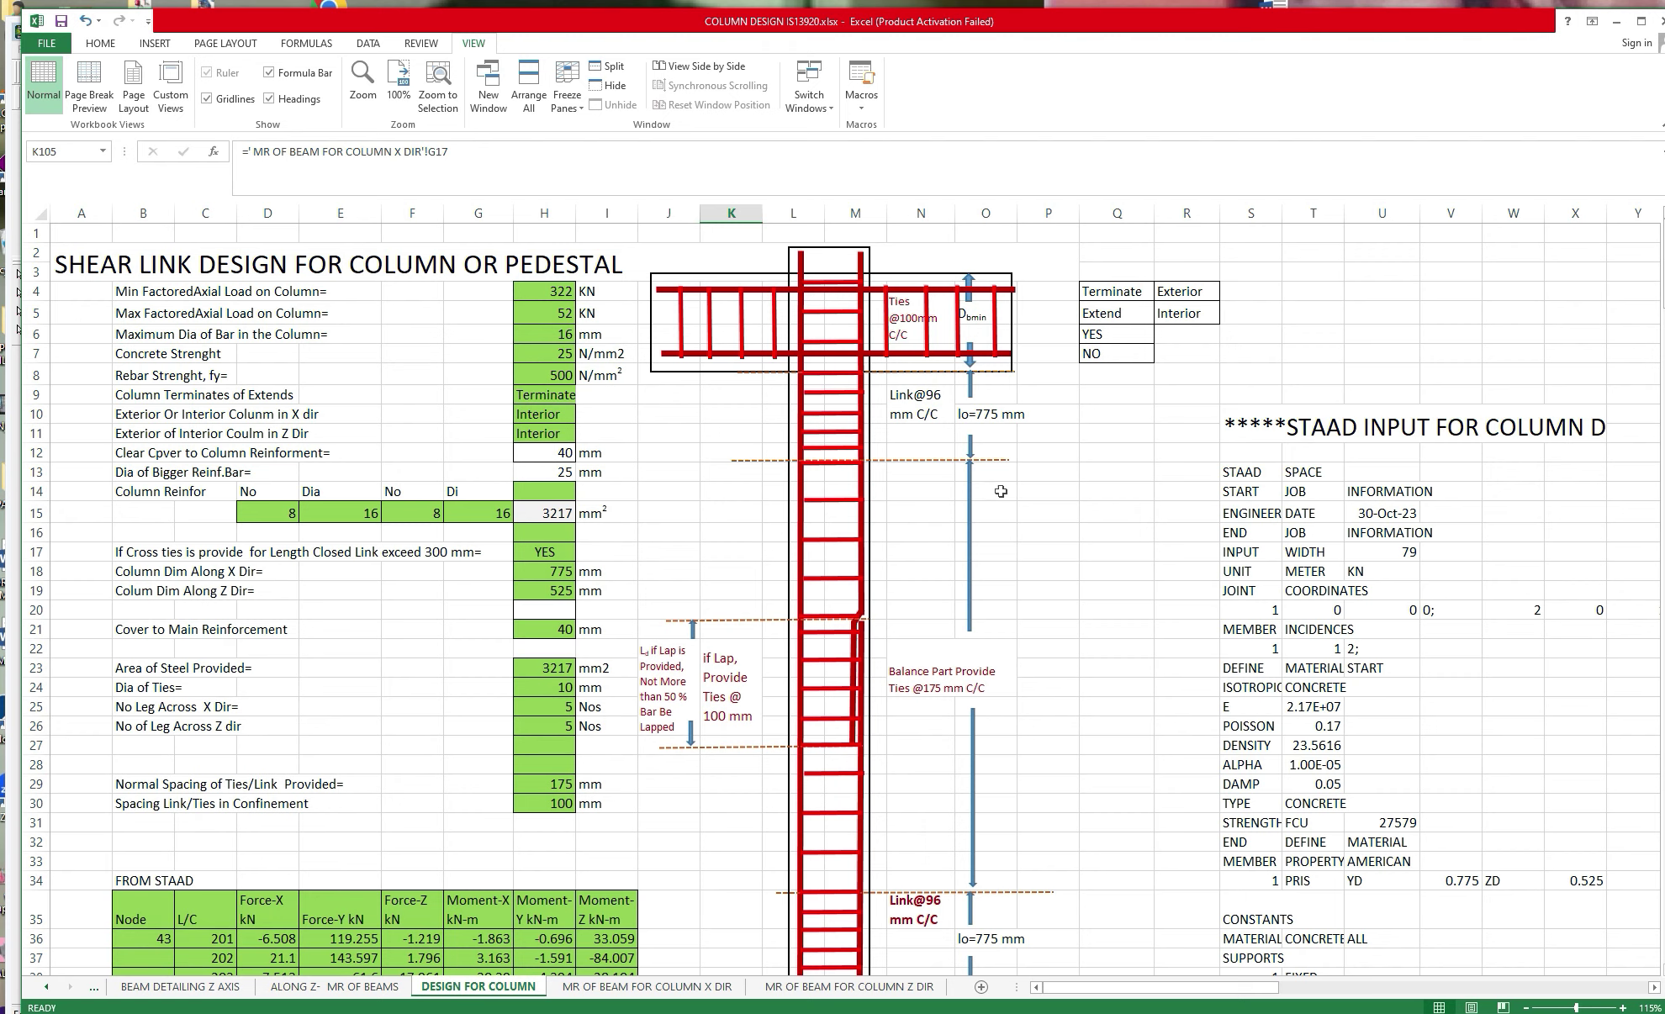
Review the typical column drawing, STAAD forces and STAAD input listing against the Clause 7.1 and 7.2 checks.
scroll(1226, 395, "down", 2)
scroll(1225, 395, "down", 2)
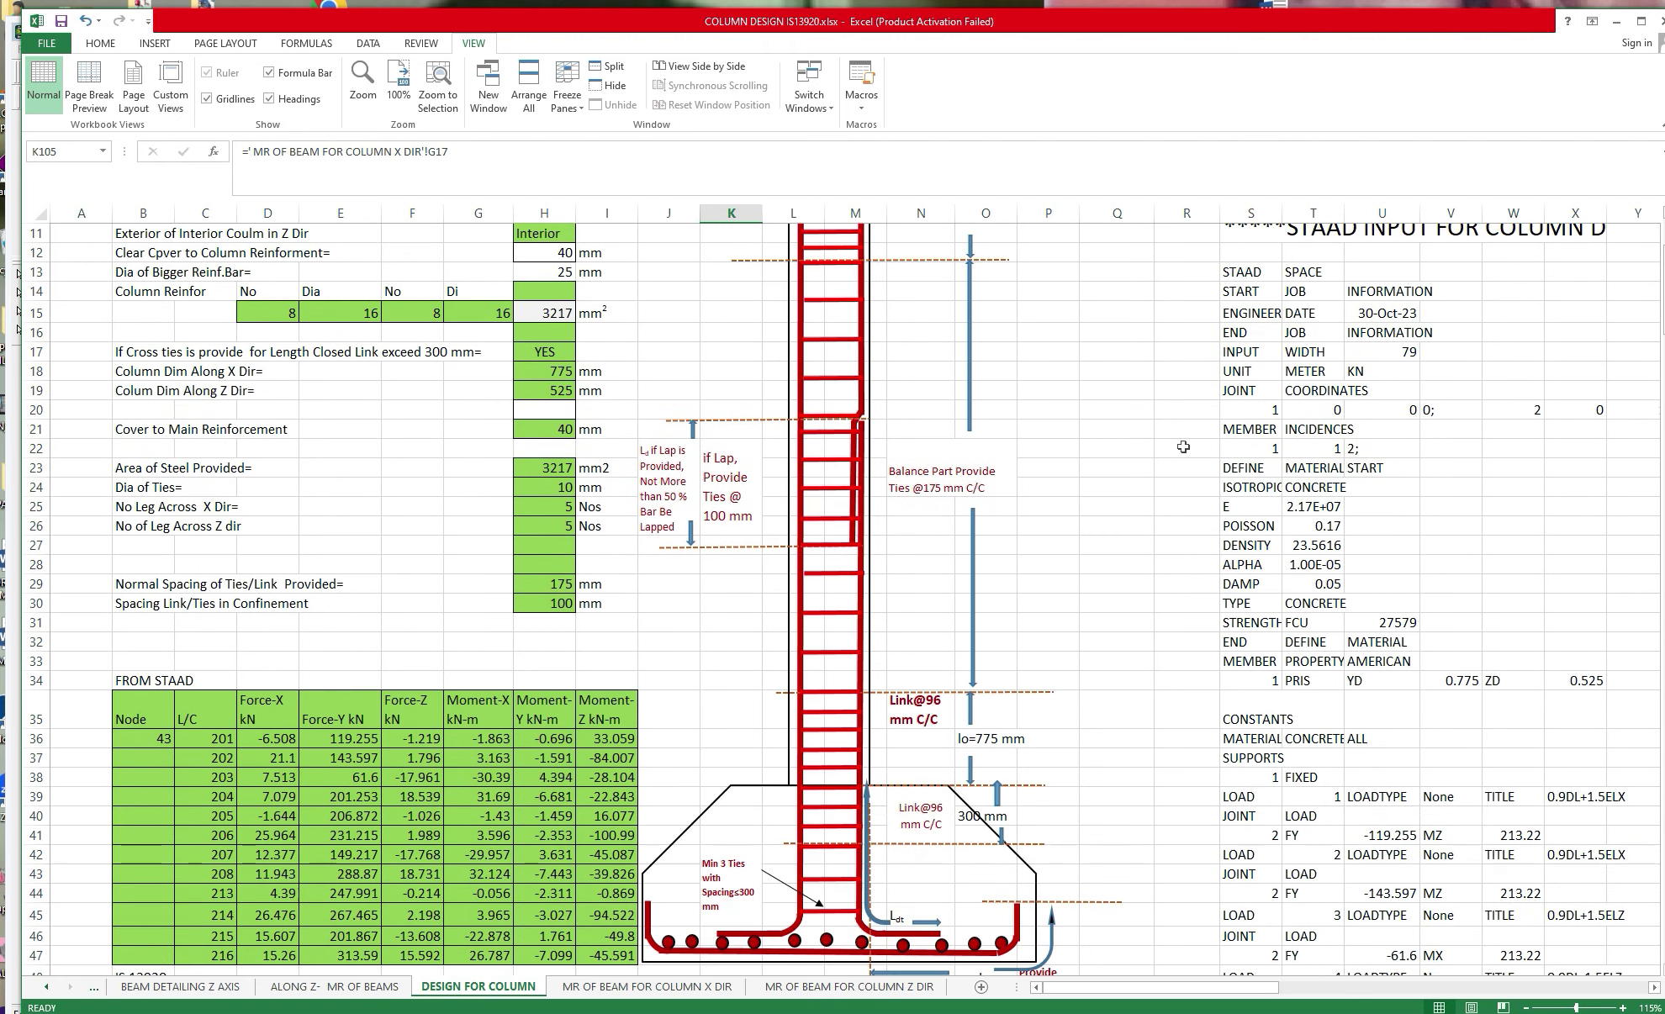
scroll(1174, 458, "up", 1)
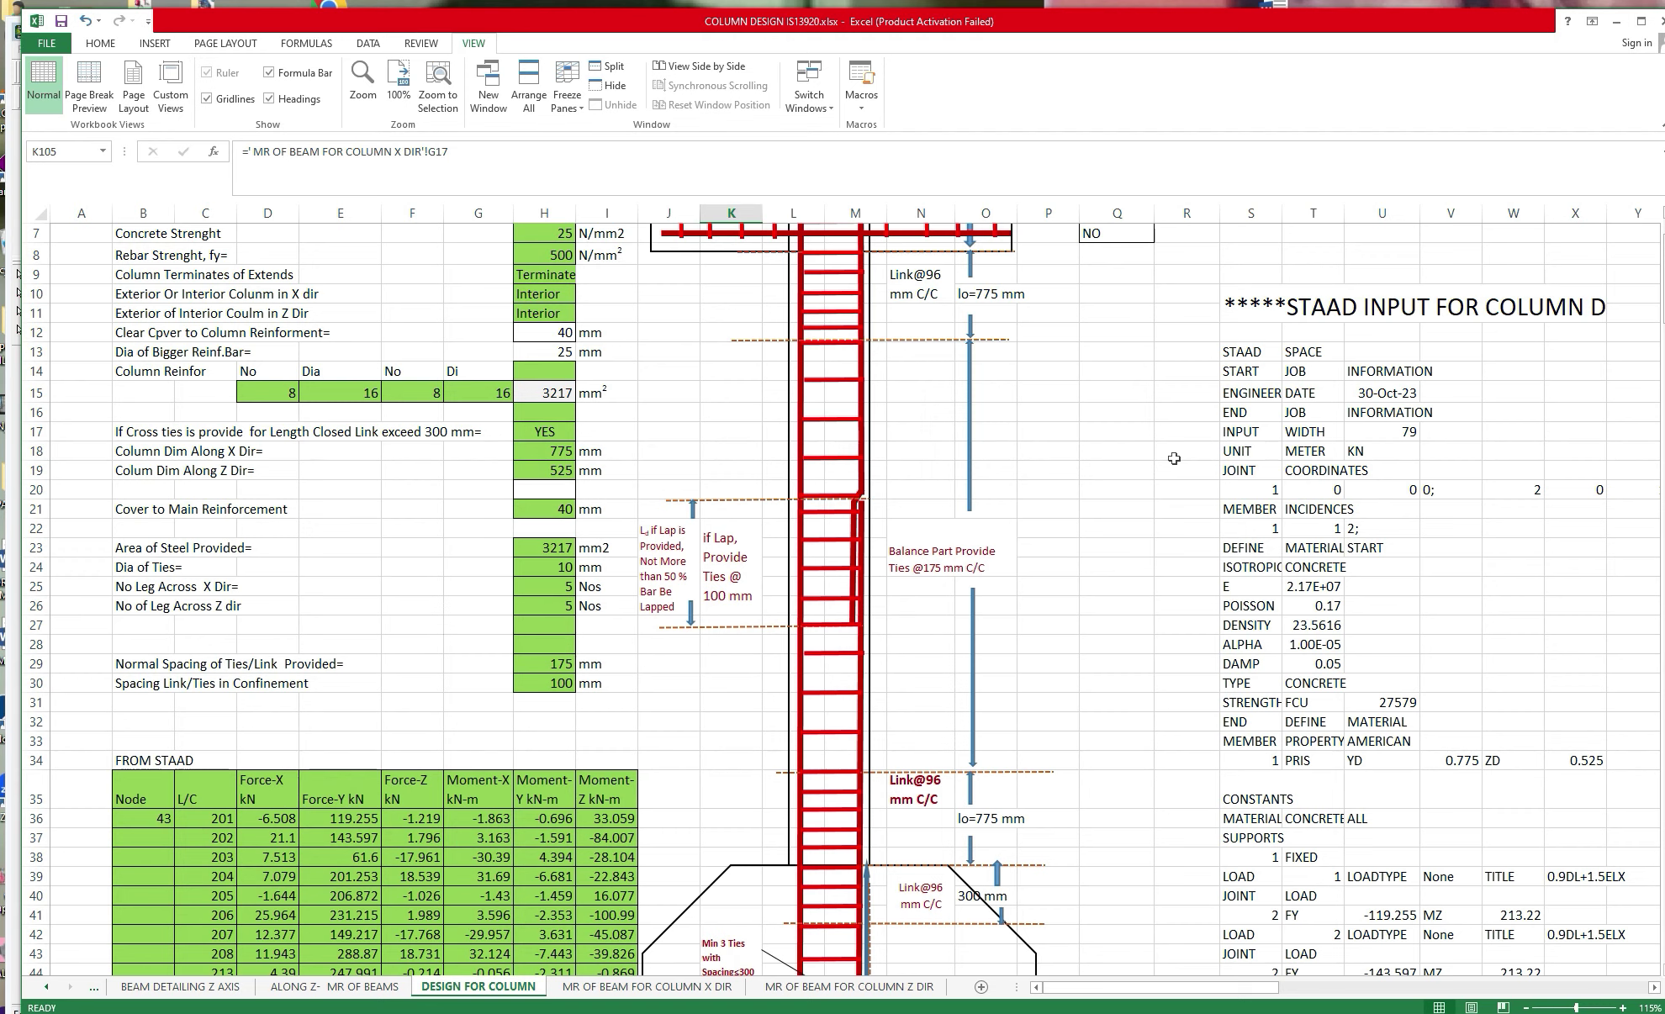
scroll(1174, 458, "up", 1)
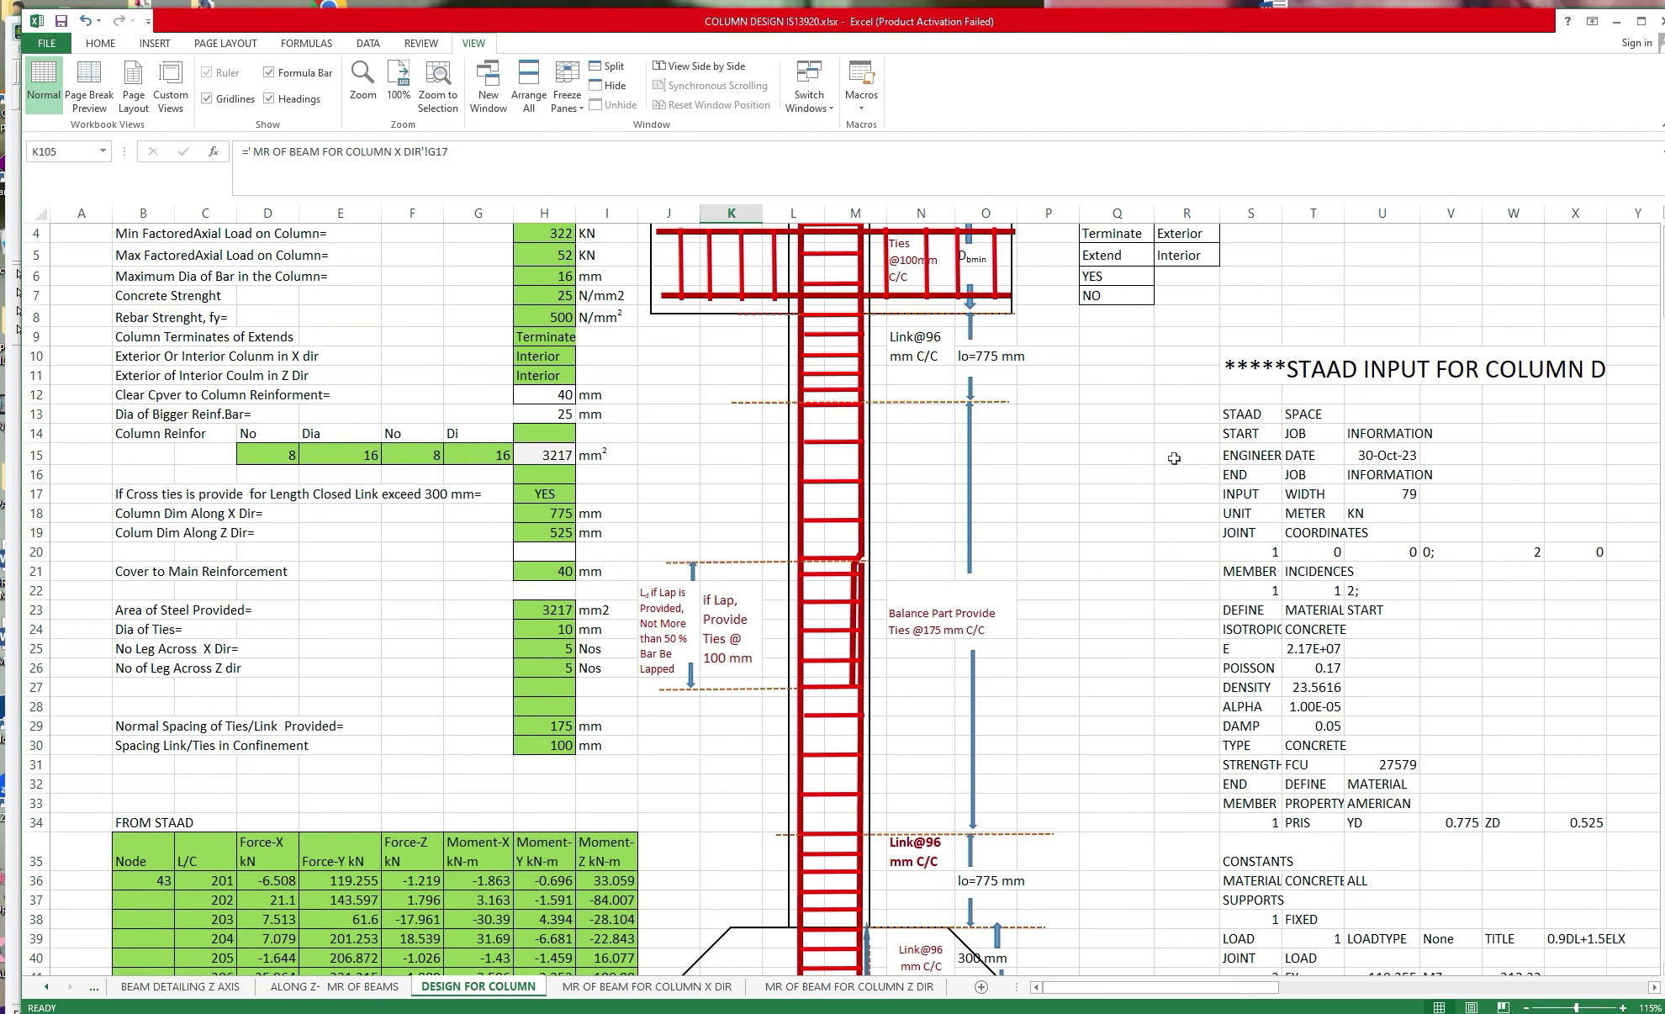
scroll(1173, 459, "up", 1)
scroll(1173, 458, "down", 4)
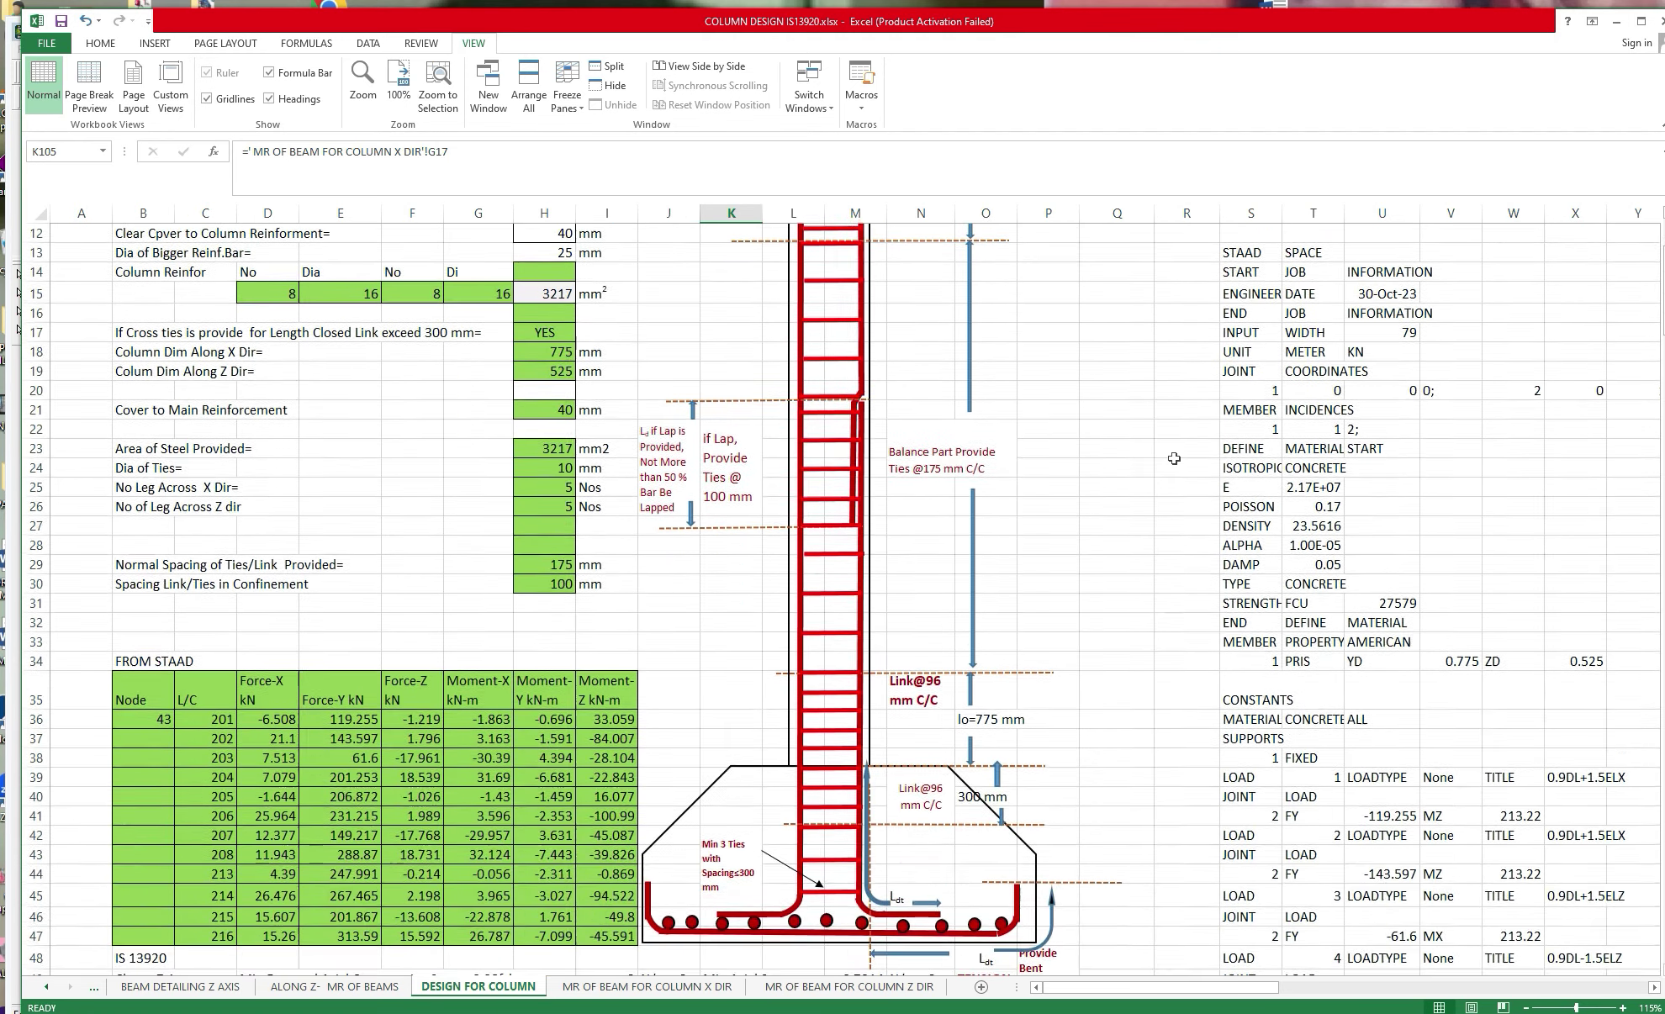
scroll(1173, 458, "down", 9)
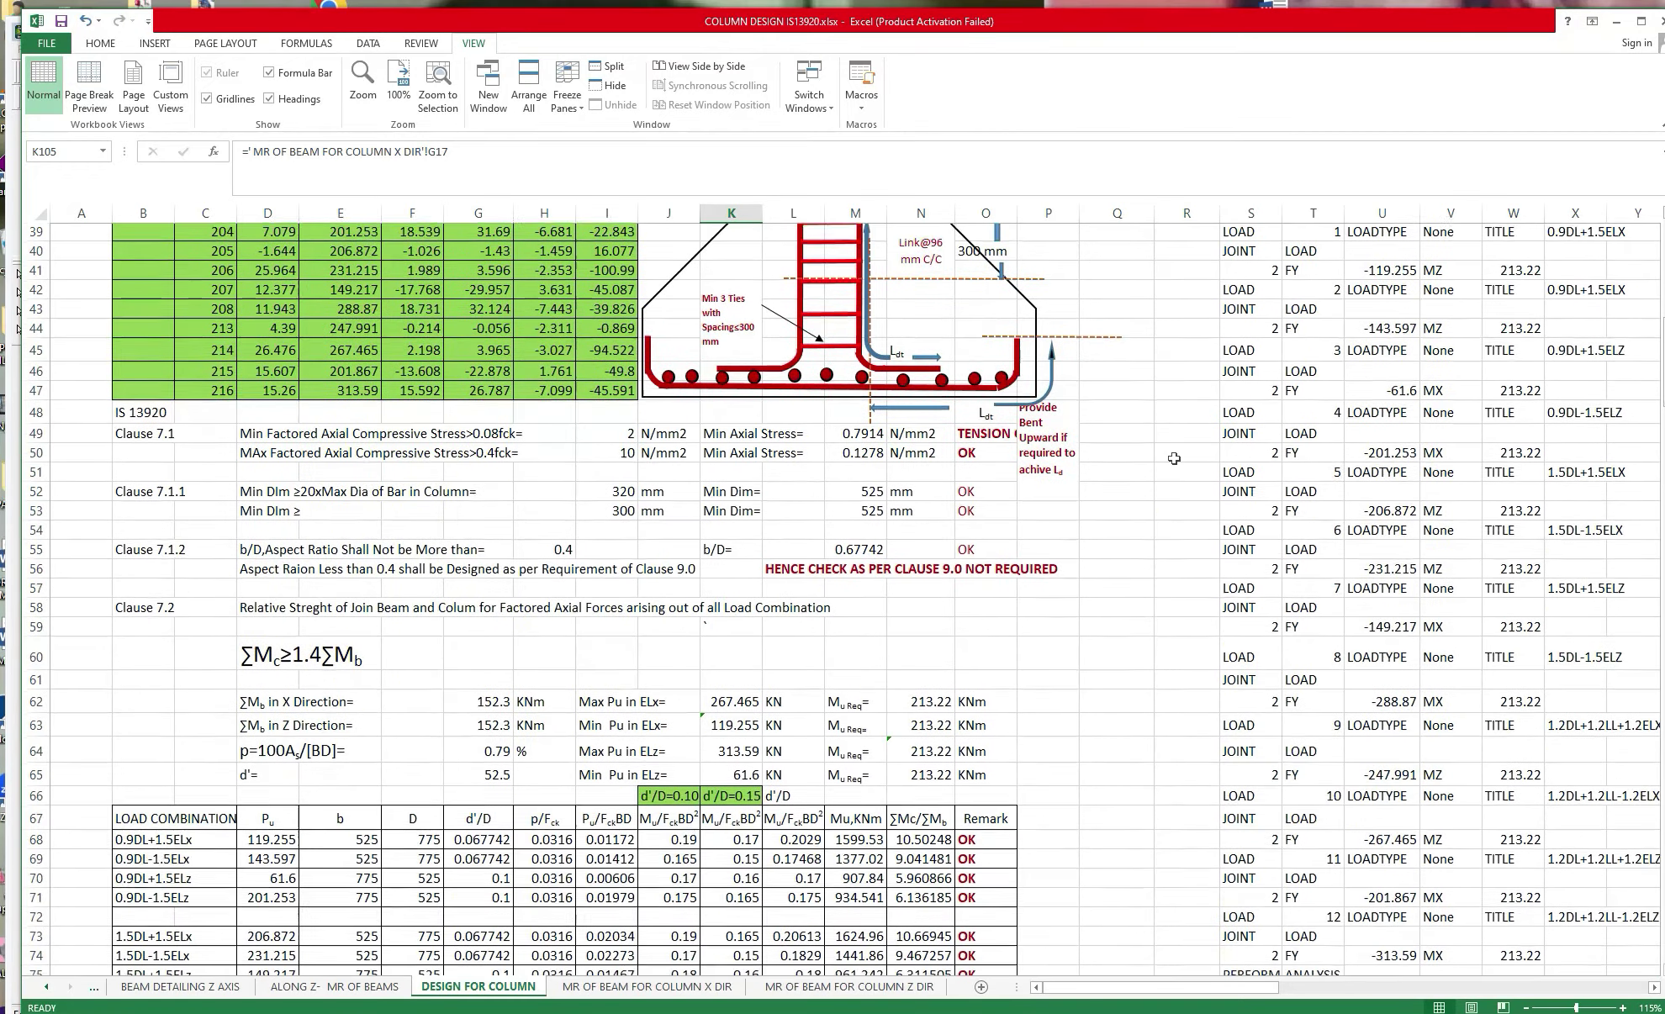
scroll(1173, 458, "down", 7)
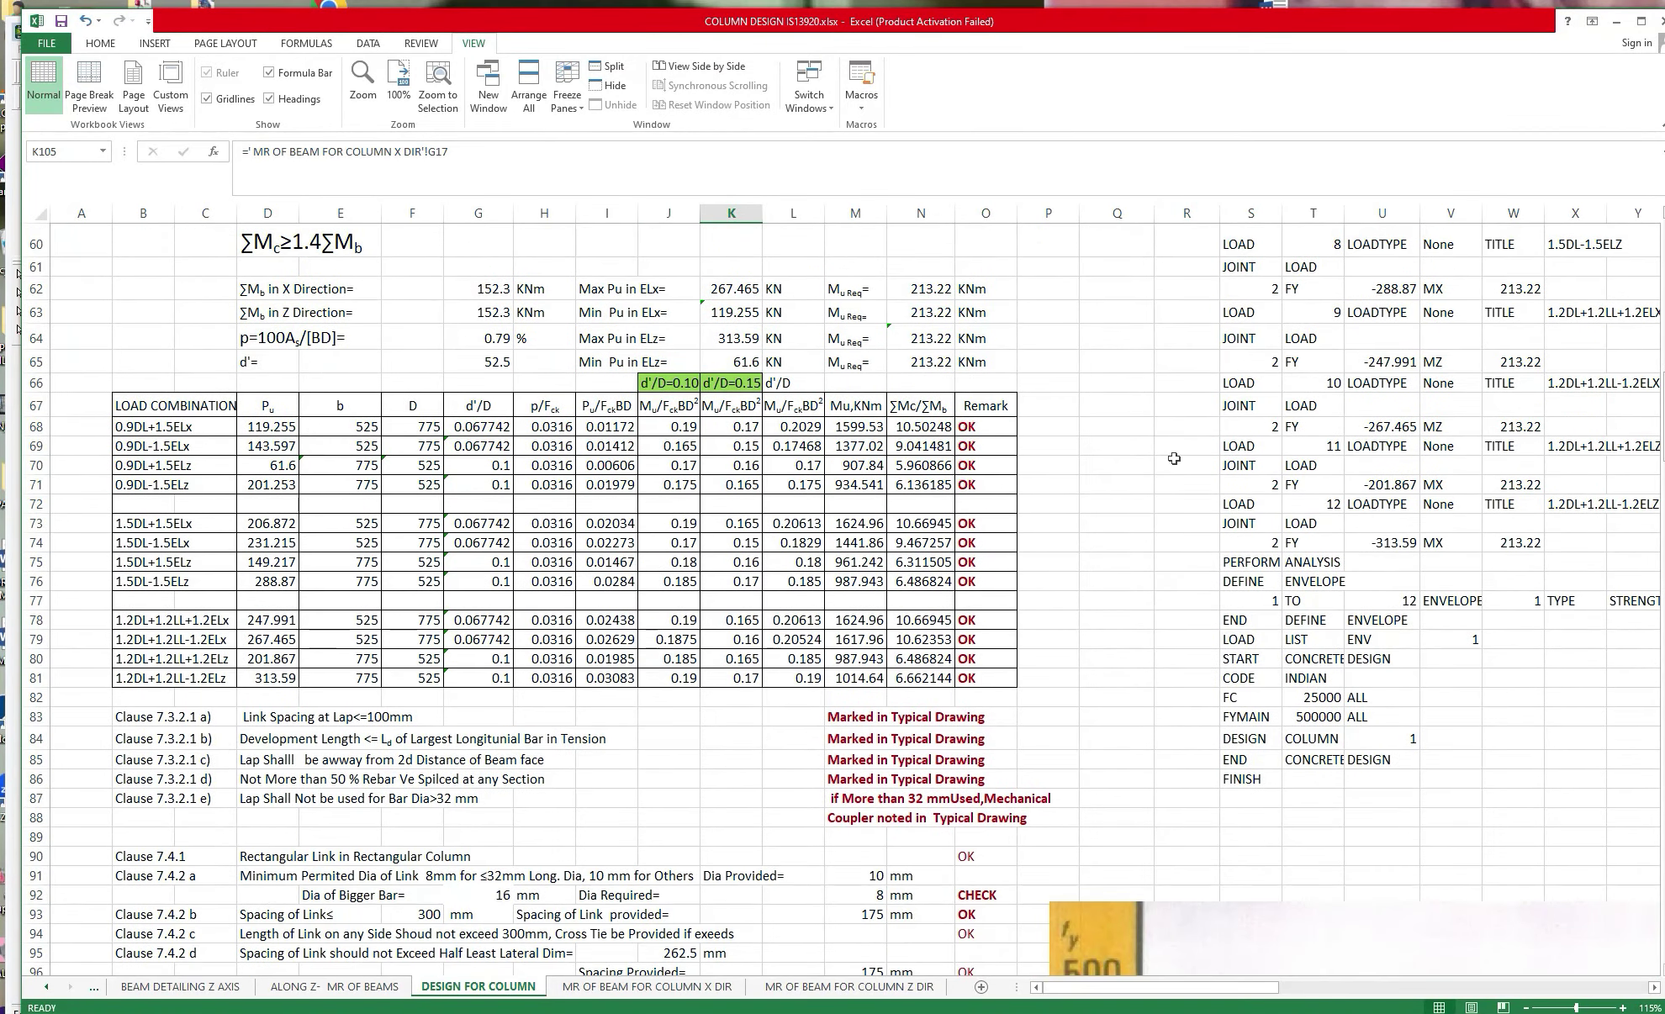
scroll(1173, 458, "up", 5)
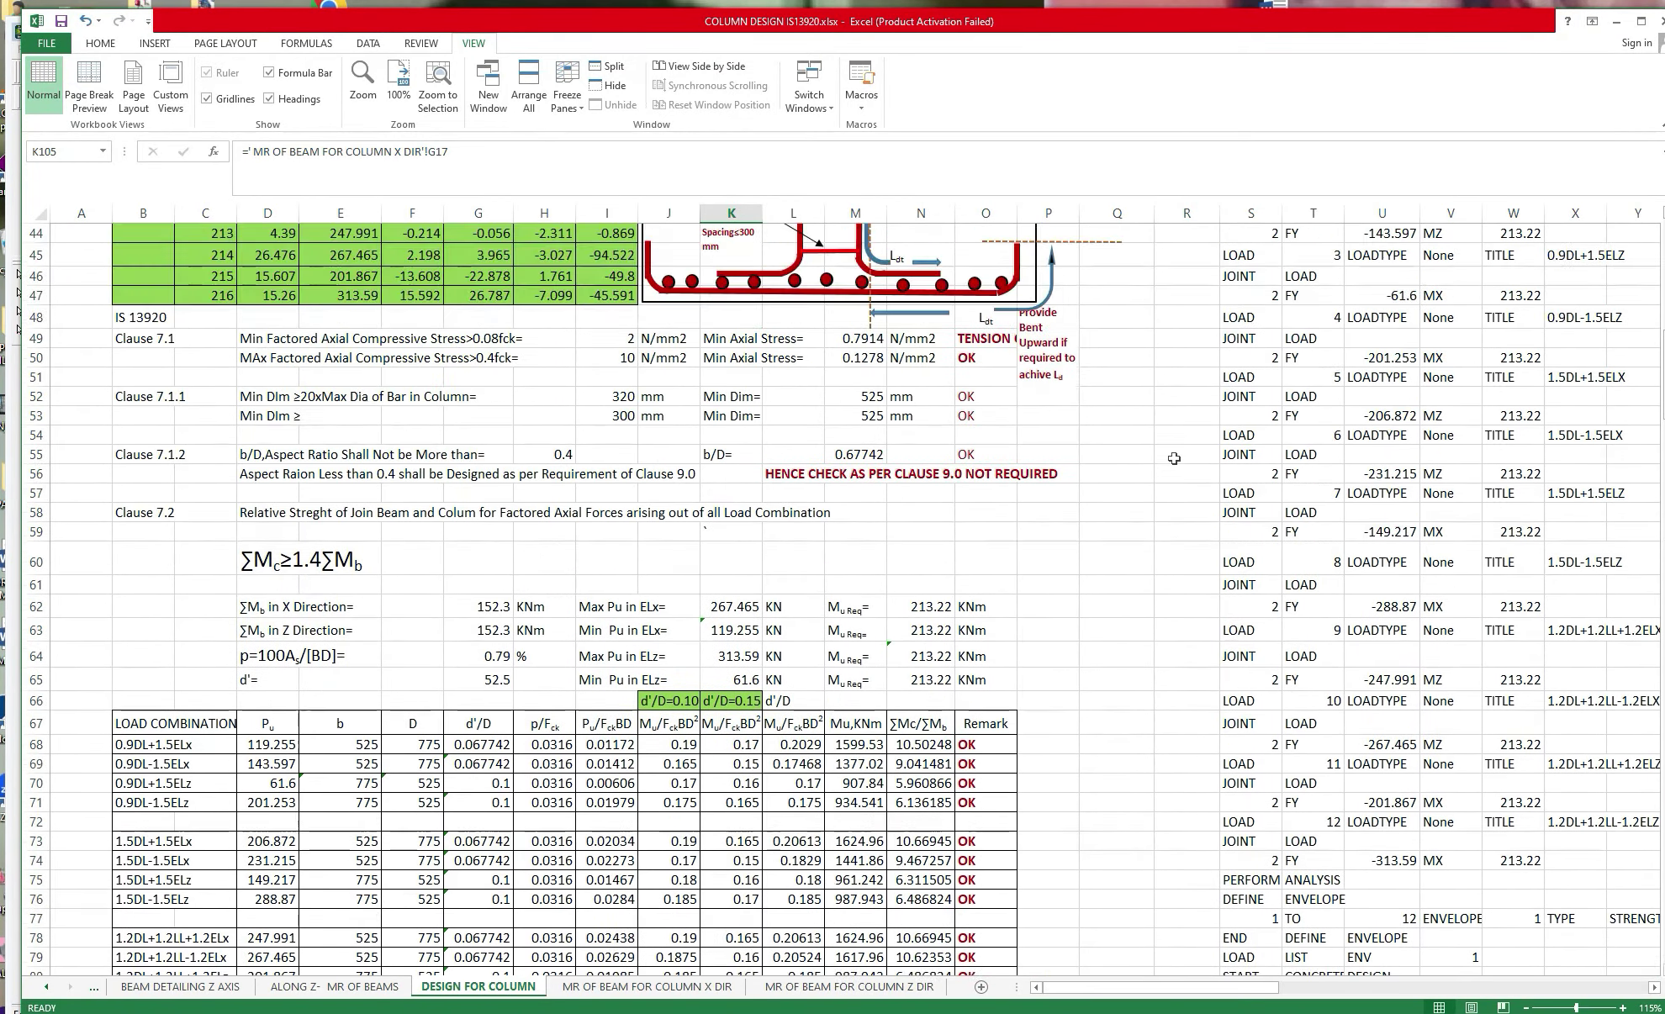
scroll(1173, 458, "up", 10)
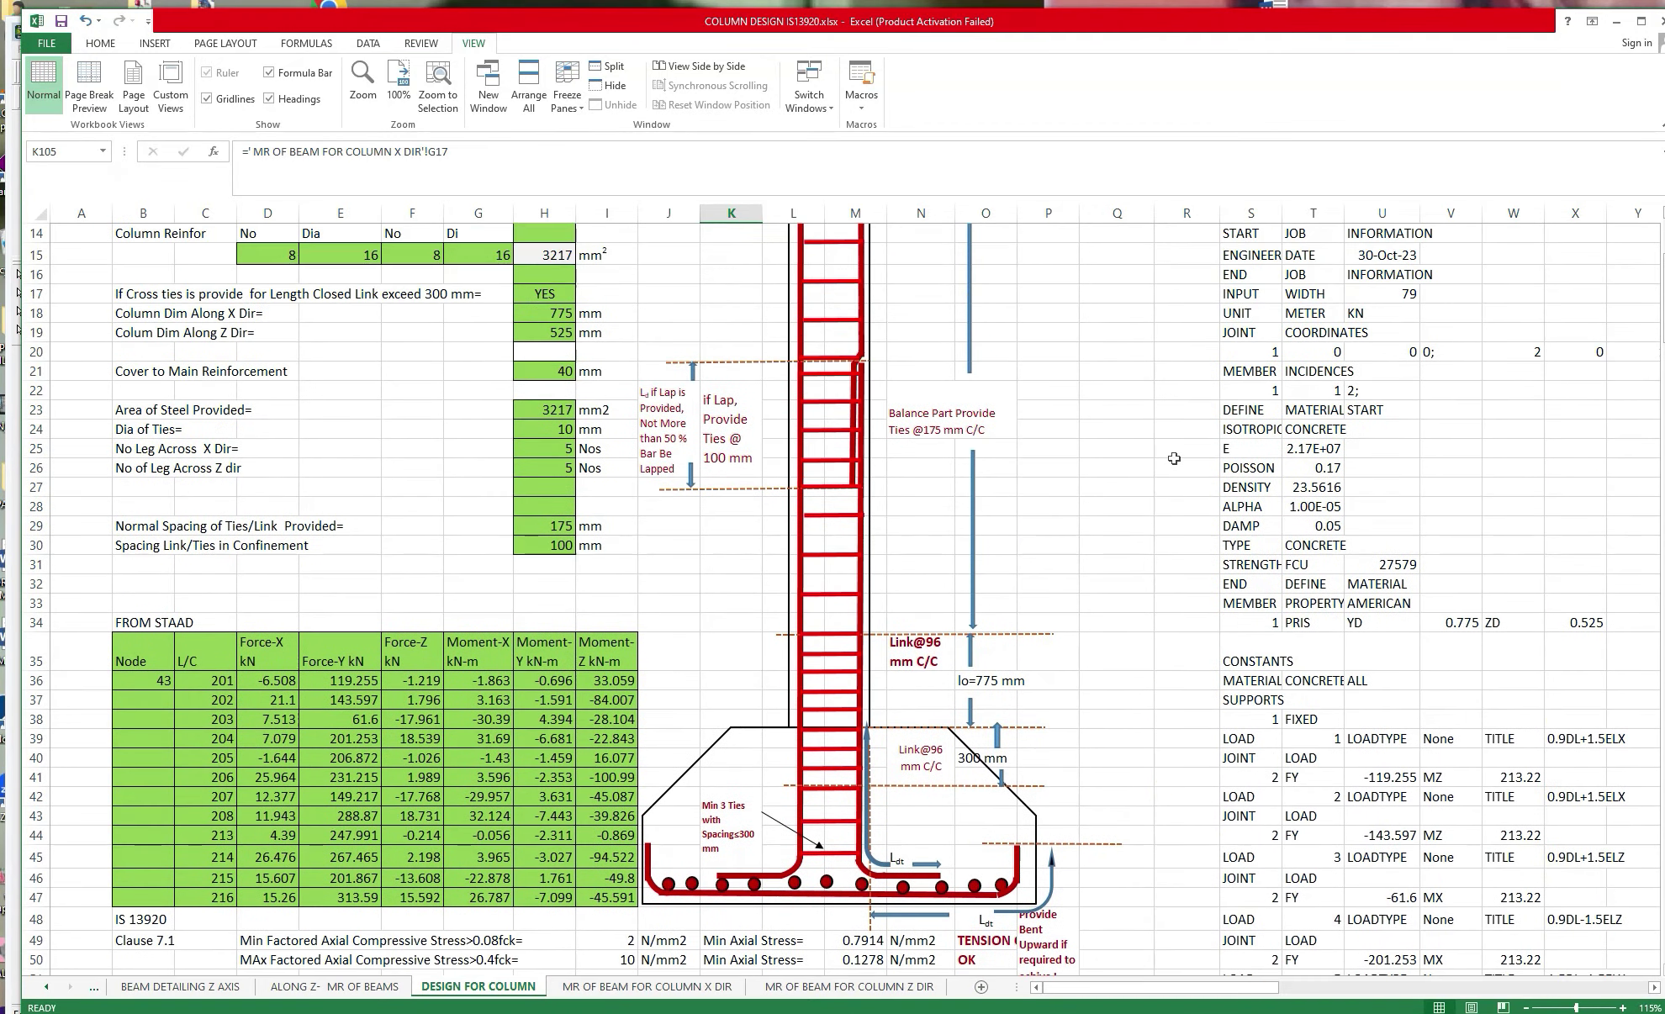
scroll(1174, 458, "up", 5)
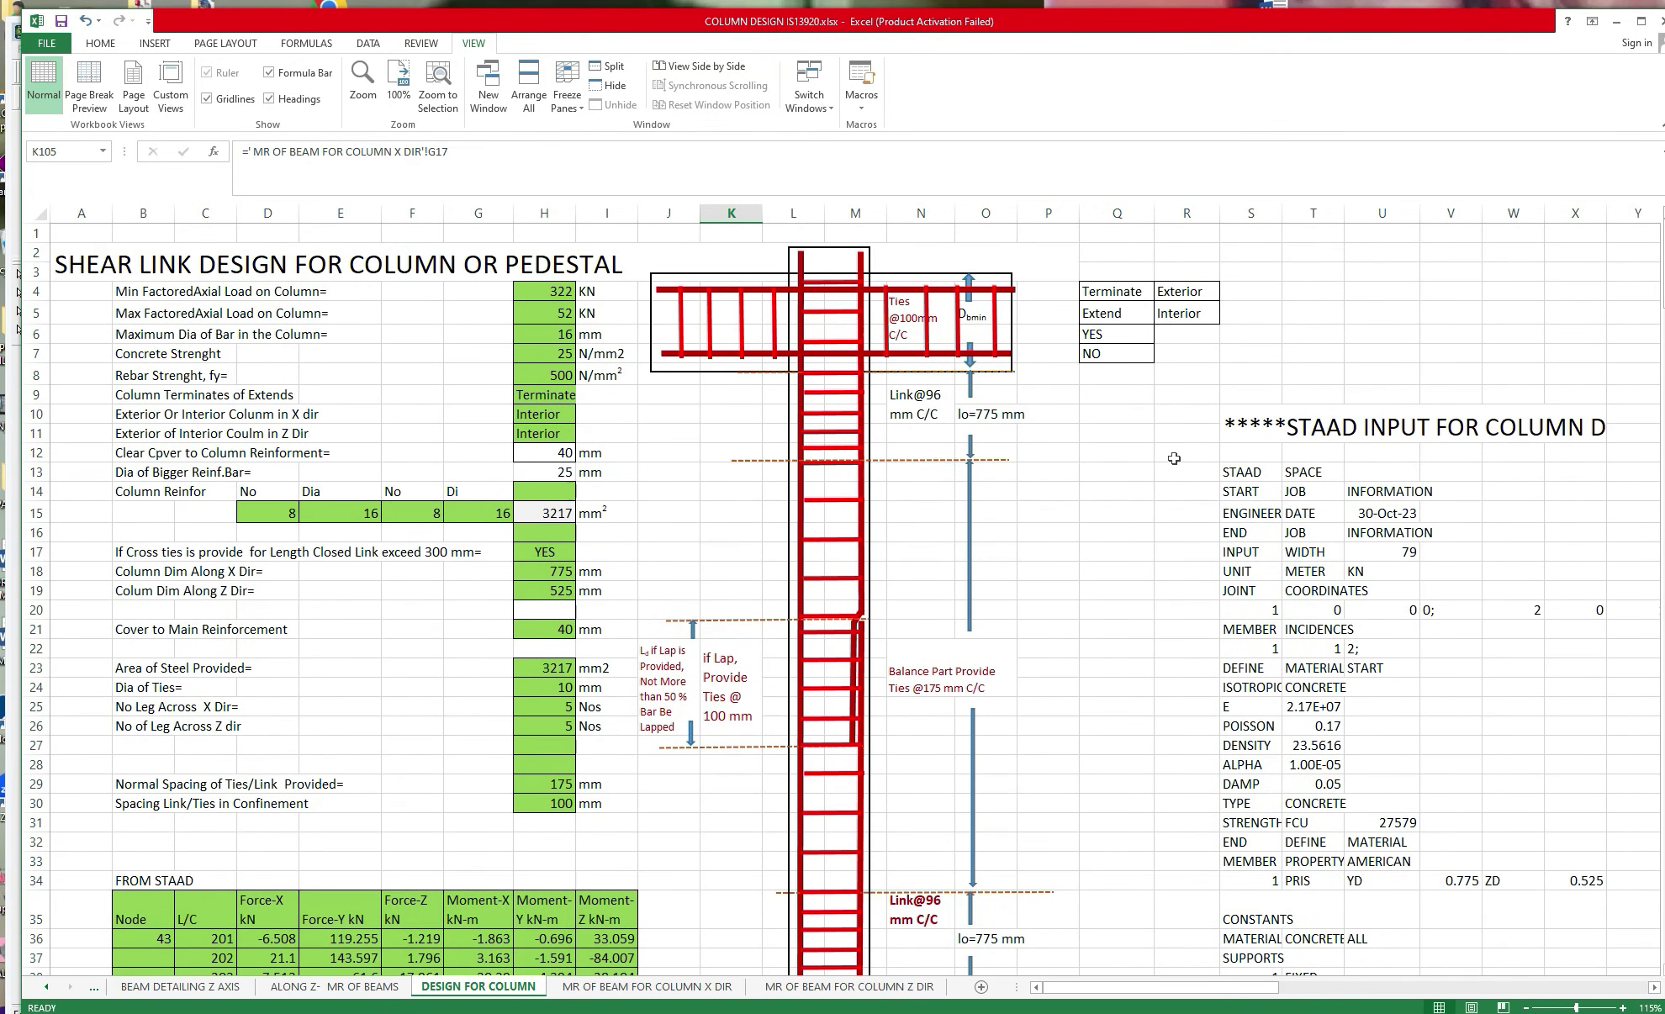